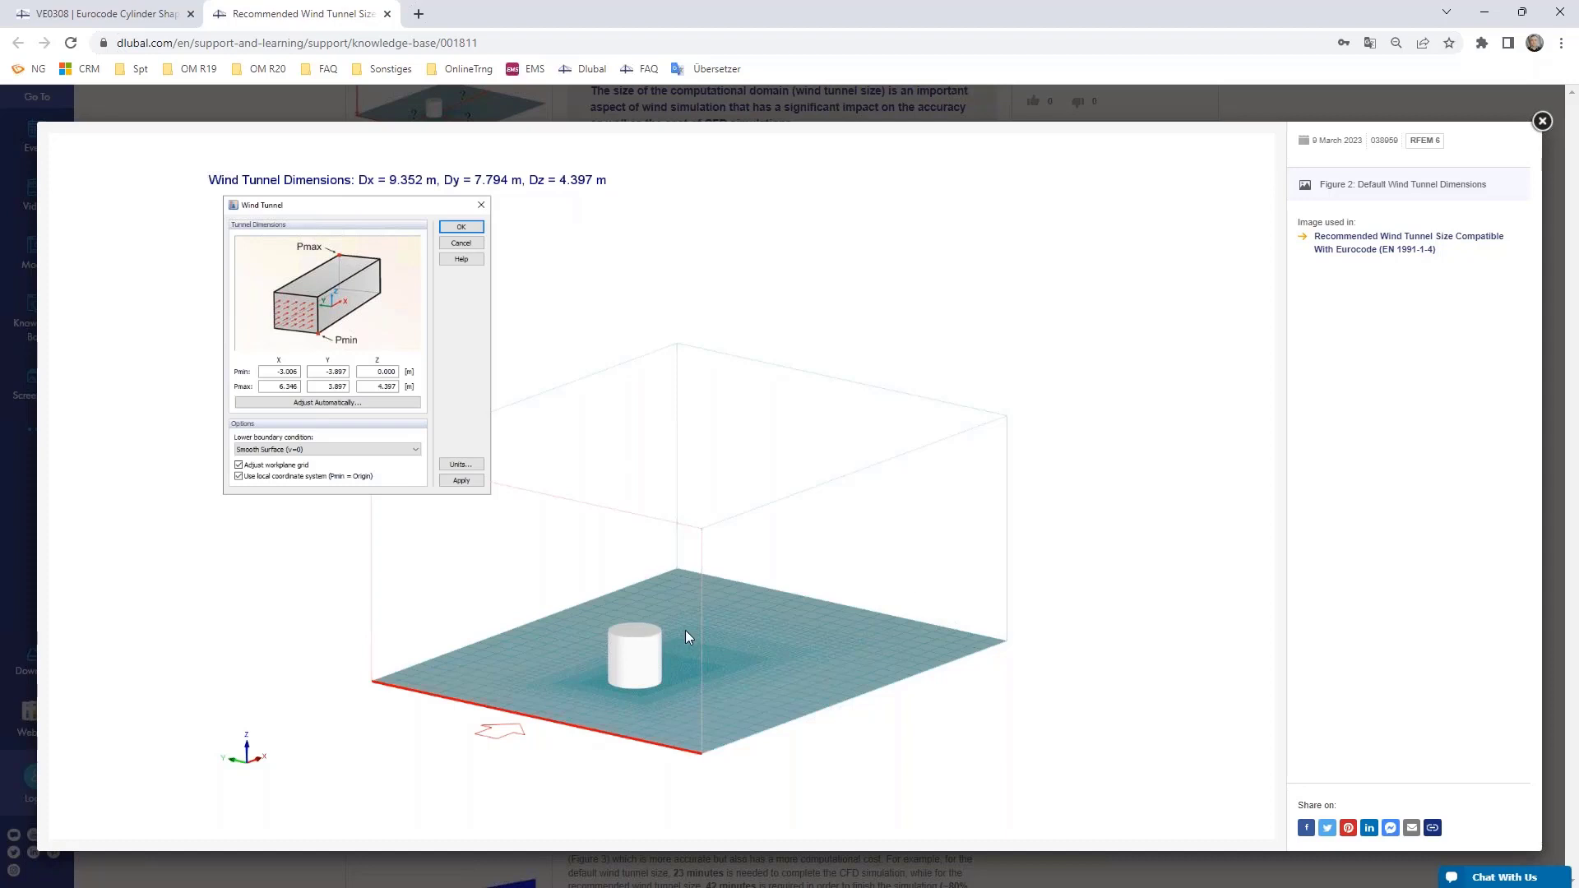
View the article's enlarged Figure 3 of the recommended wind tunnel dimensions, then close it.
{"action": "left_click", "coordinate": [774, 112]}
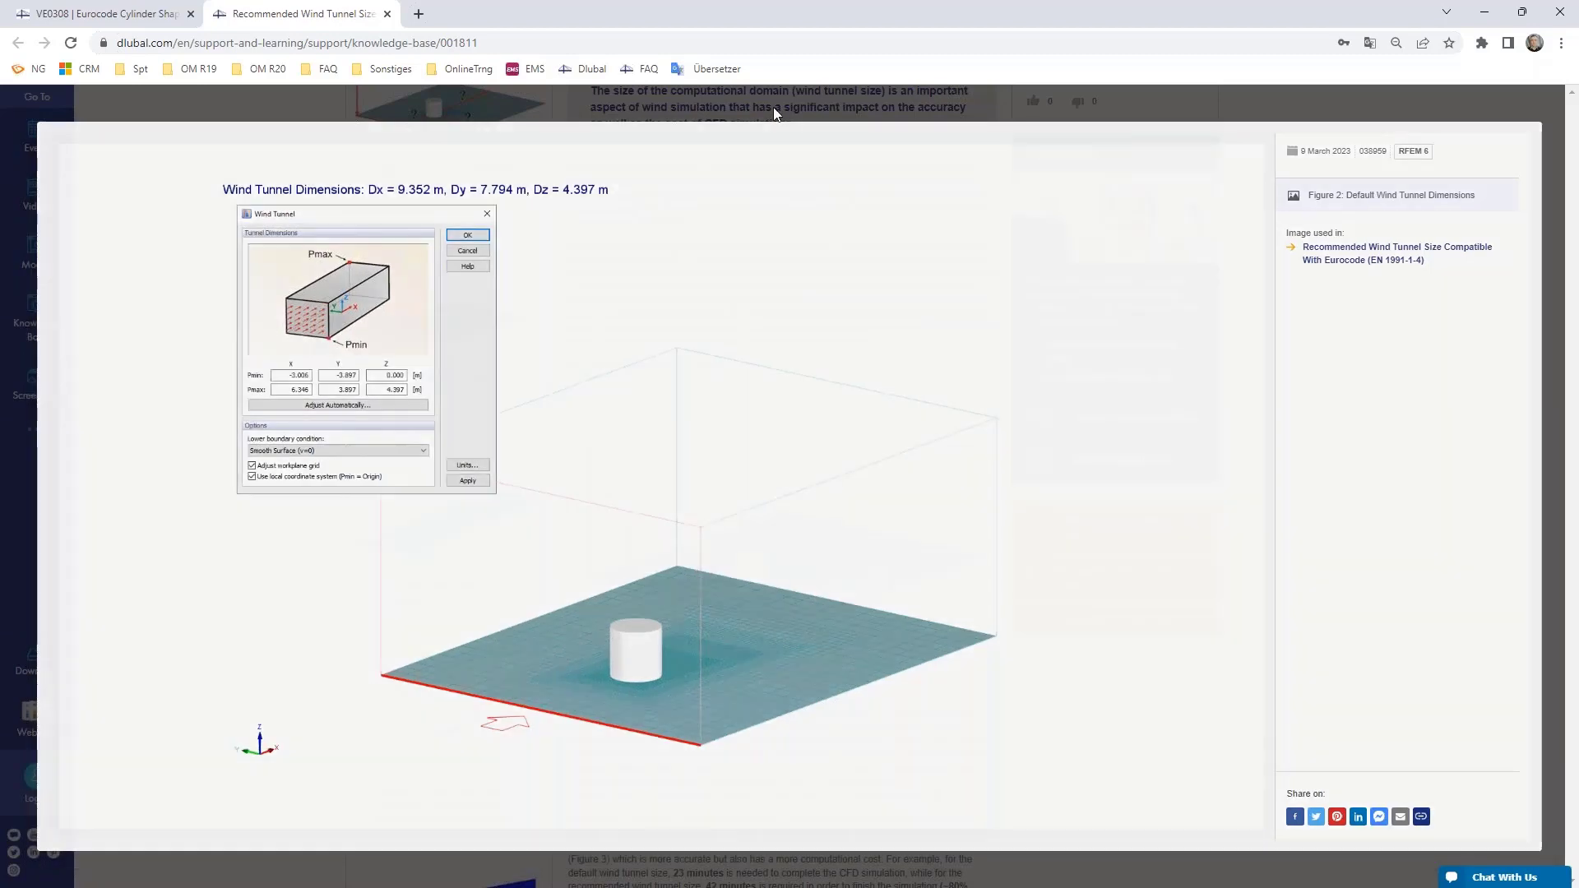
{"action": "left_click", "coordinate": [488, 490]}
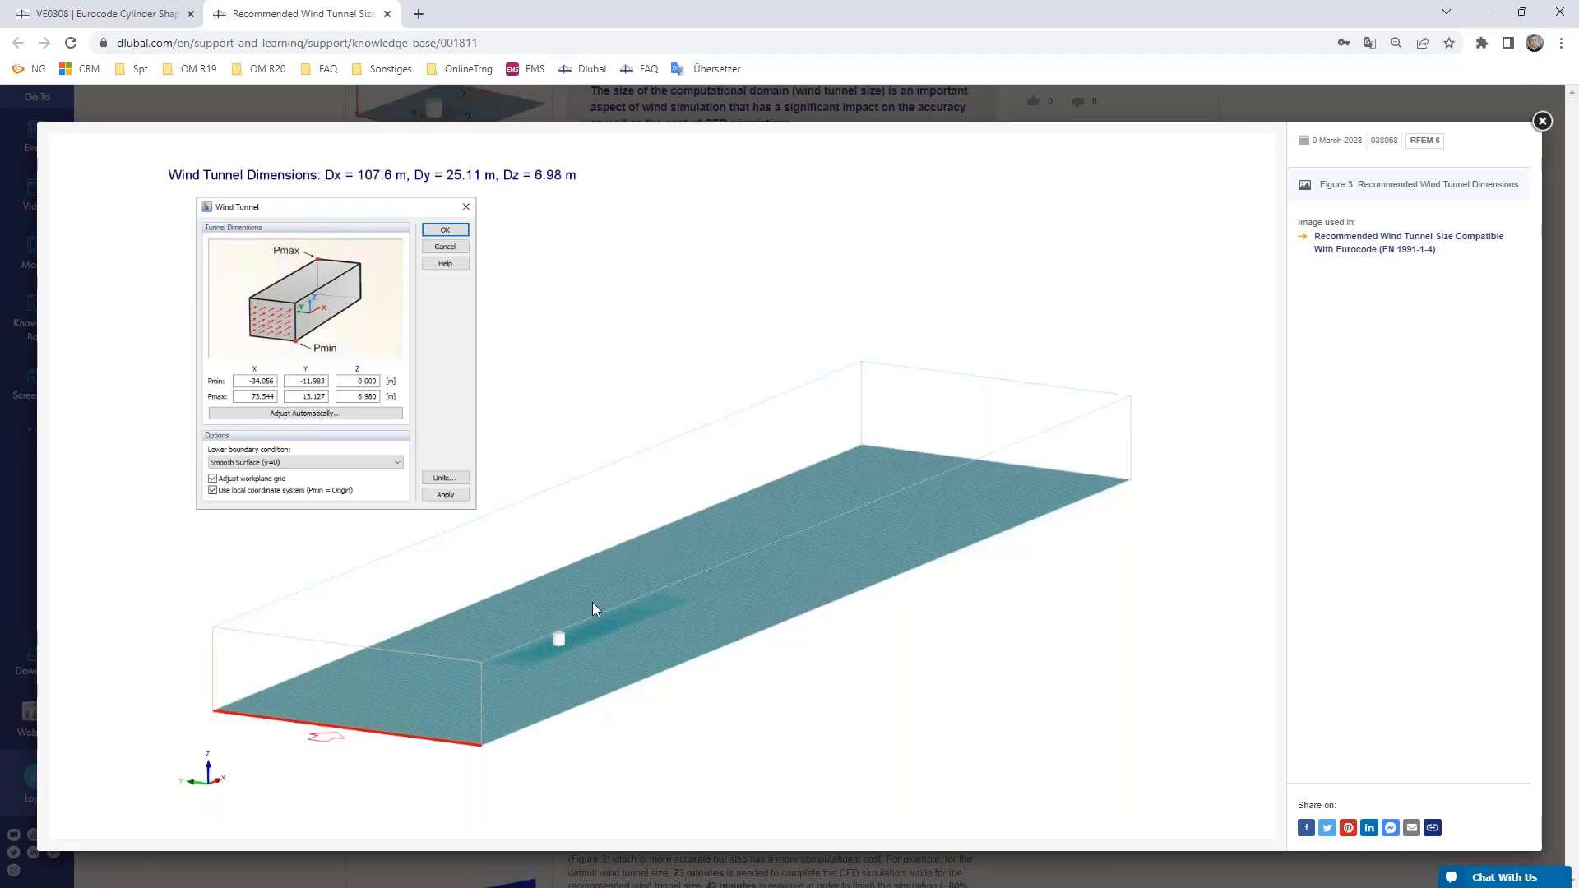
{"action": "left_click", "coordinate": [632, 120]}
Highlight the calculation times and the computational cost increase in the article's comparison of default and recommended wind tunnel sizes.
{"action": "scroll", "coordinate": [630, 329], "scroll_direction": "down", "scroll_amount": 5}
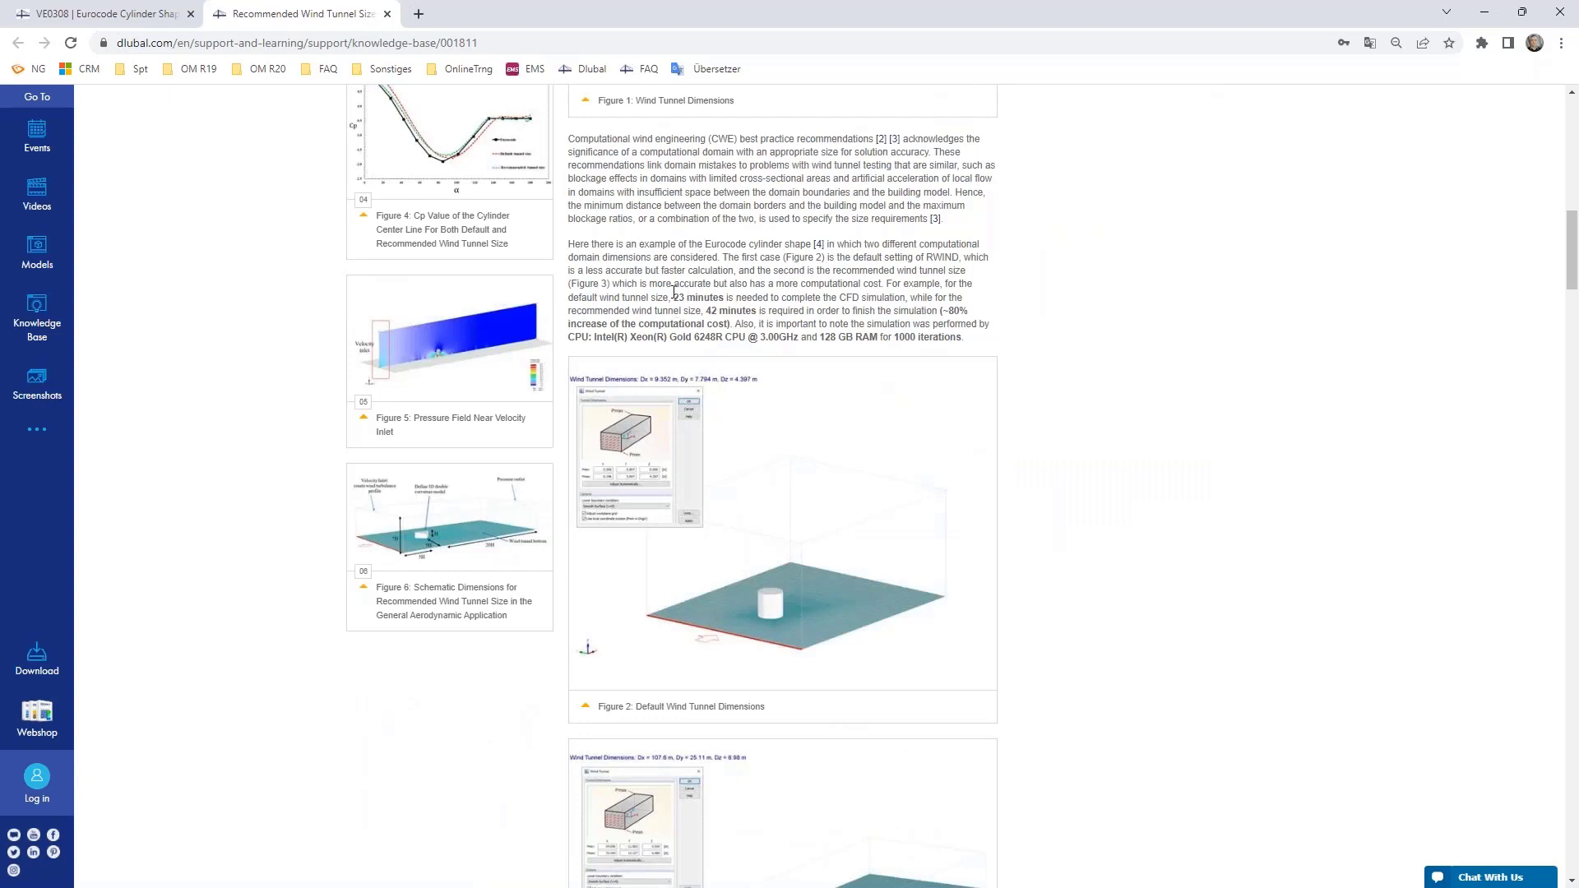
{"action": "left_click_drag", "start_coordinate": [673, 298], "coordinate": [735, 298]}
{"action": "key", "text": "ctrl+plus"}
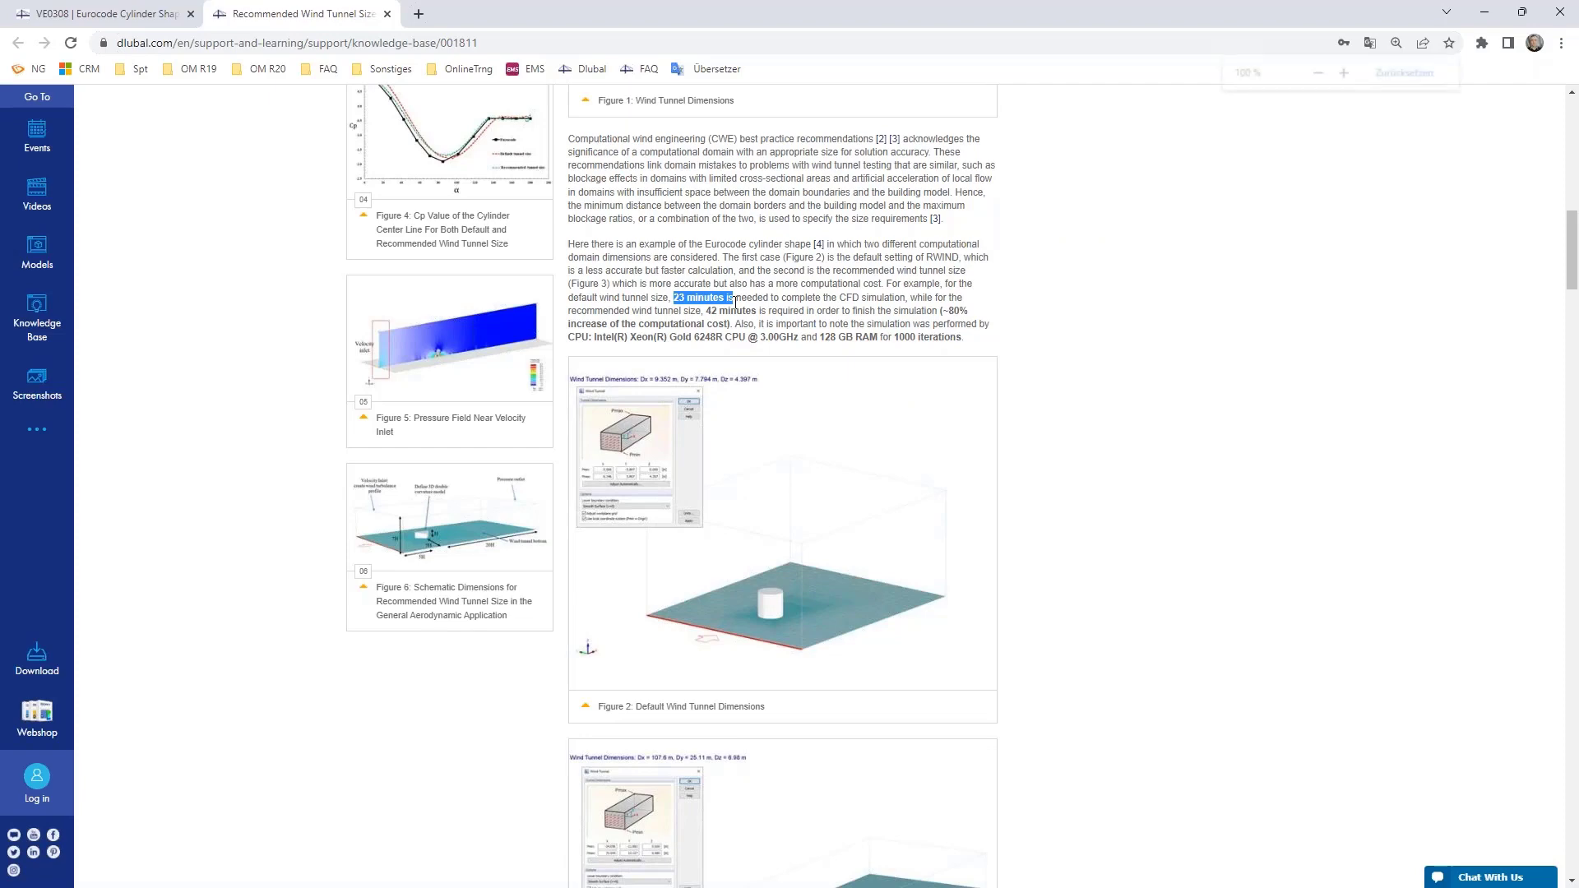
{"action": "left_click_drag", "start_coordinate": [960, 337], "coordinate": [987, 337]}
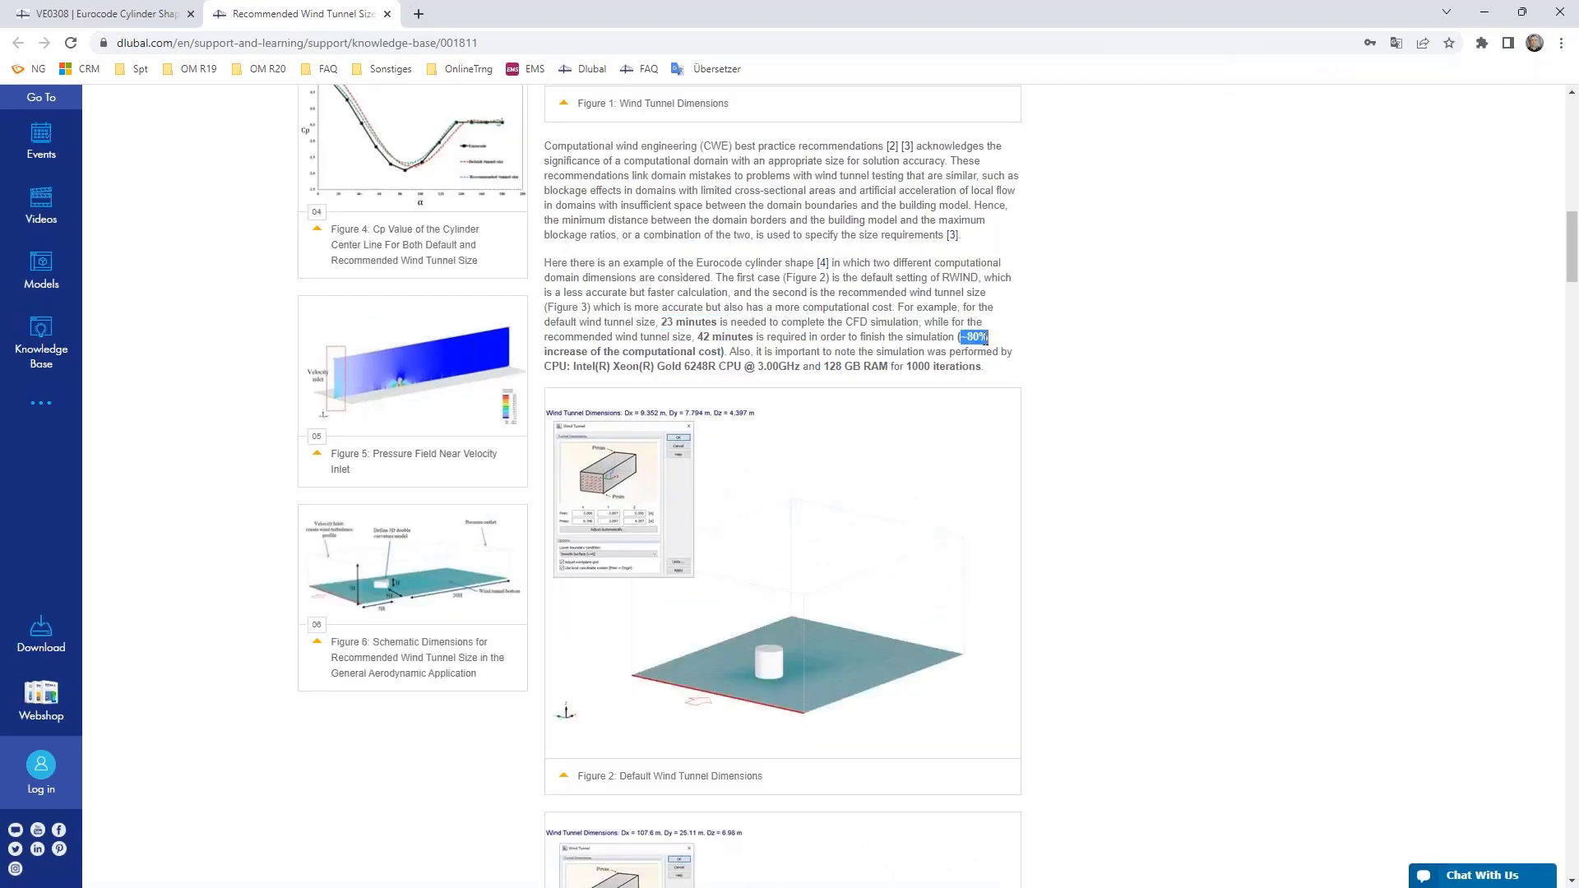
{"action": "left_click_drag", "start_coordinate": [697, 337], "coordinate": [724, 341]}
Enlarge Figure 4 to compare the Cp curves of both tunnel sizes with the Eurocode, then close the figure.
{"action": "scroll", "coordinate": [745, 372], "scroll_direction": "up", "scroll_amount": 1}
{"action": "left_click", "coordinate": [419, 379]}
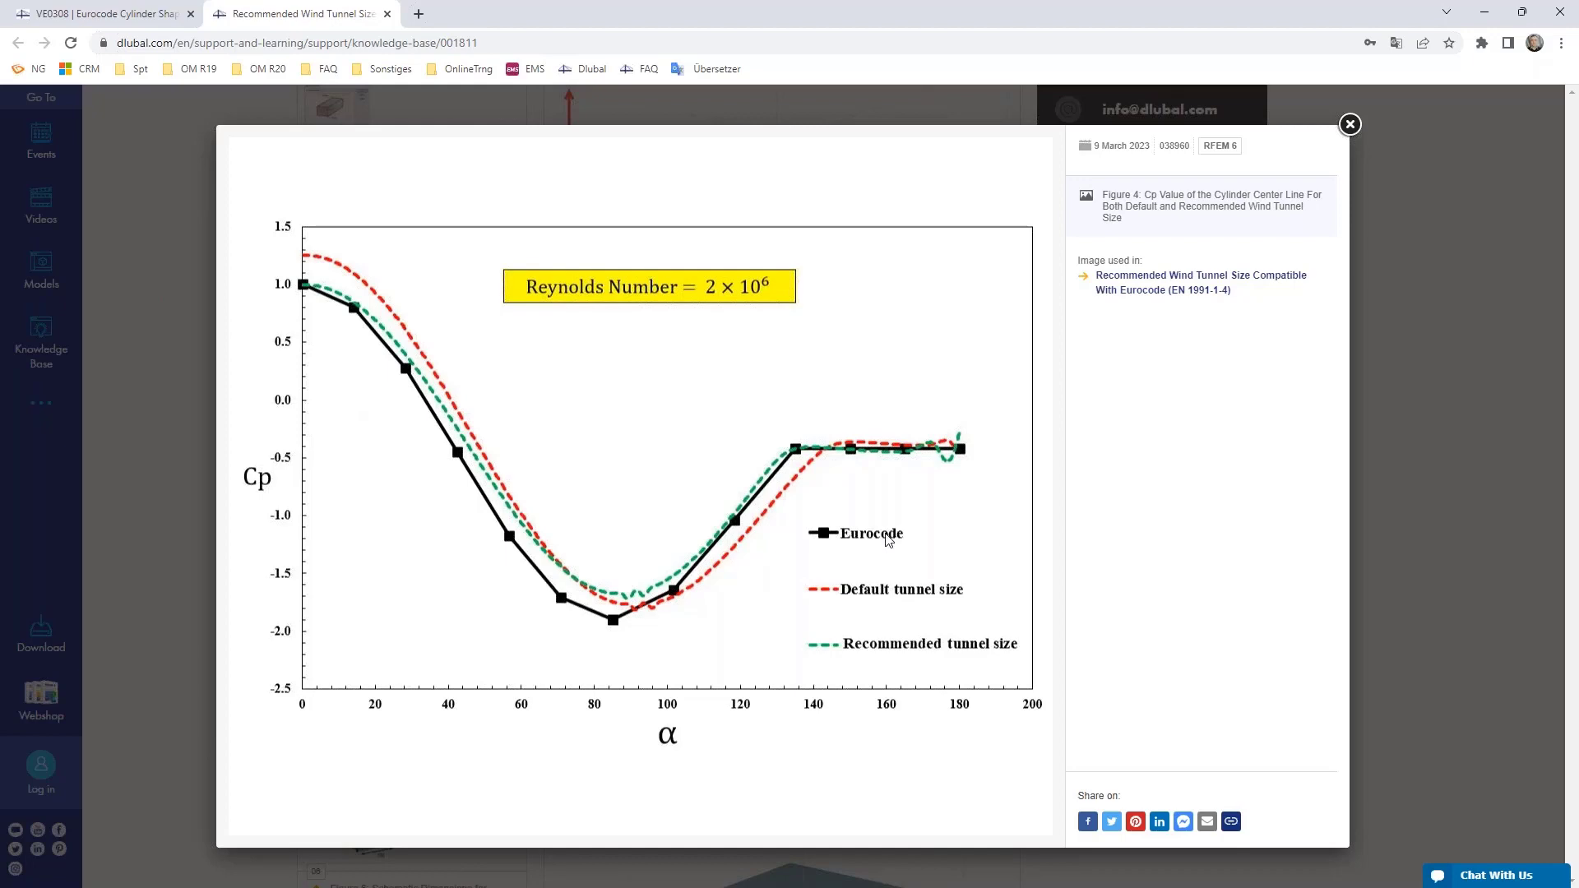
{"action": "left_click", "coordinate": [174, 398]}
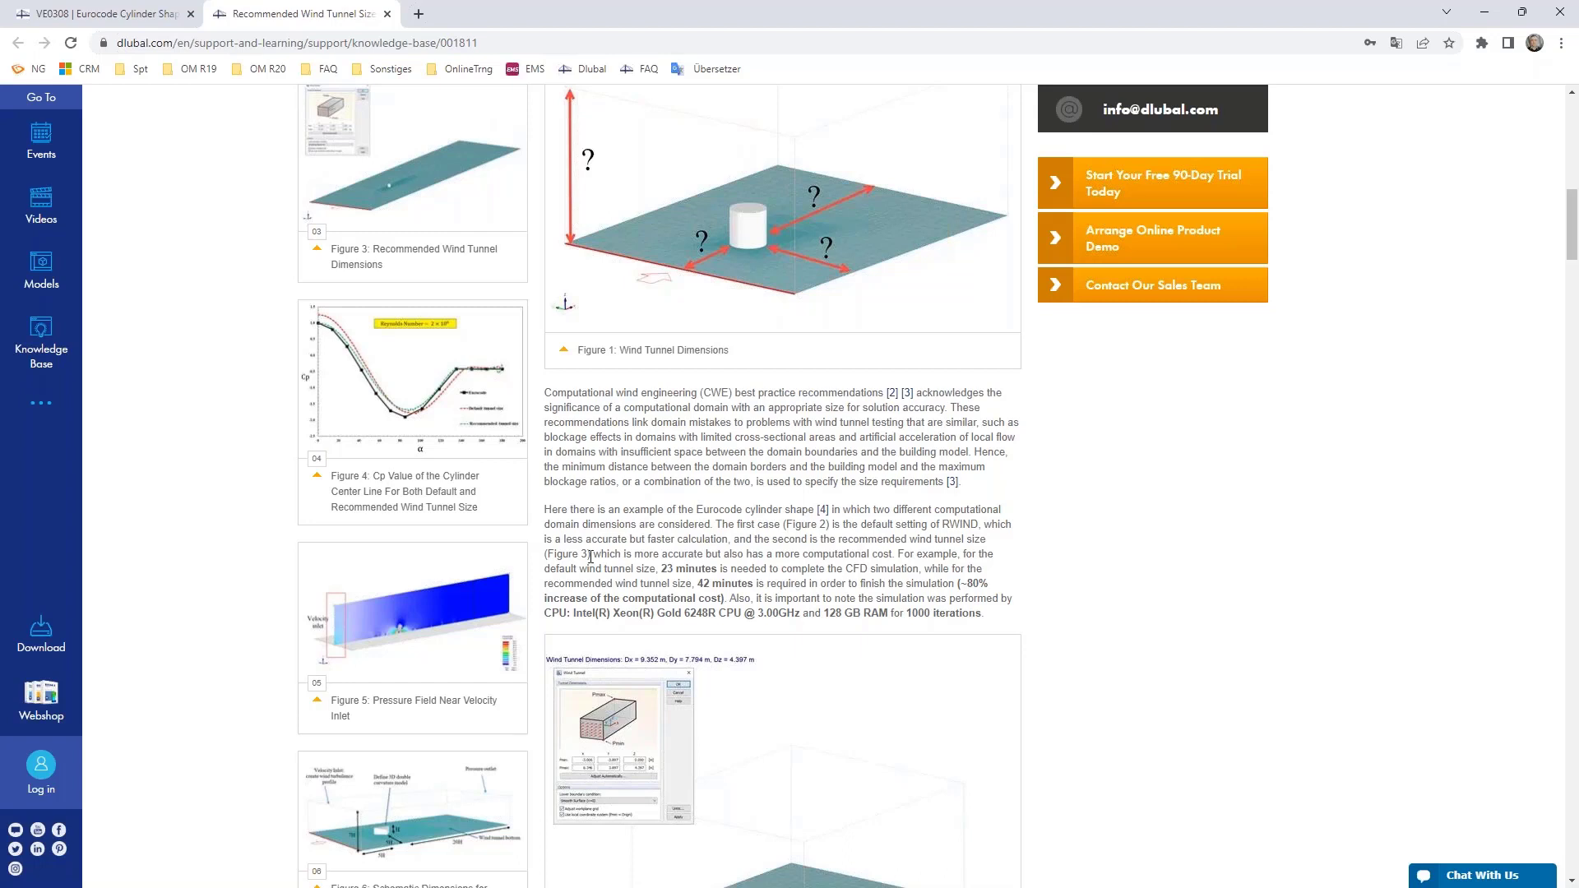
Close the browser with the knowledge base article and end the slide show to return to RWIND.
{"action": "left_click", "coordinate": [388, 14]}
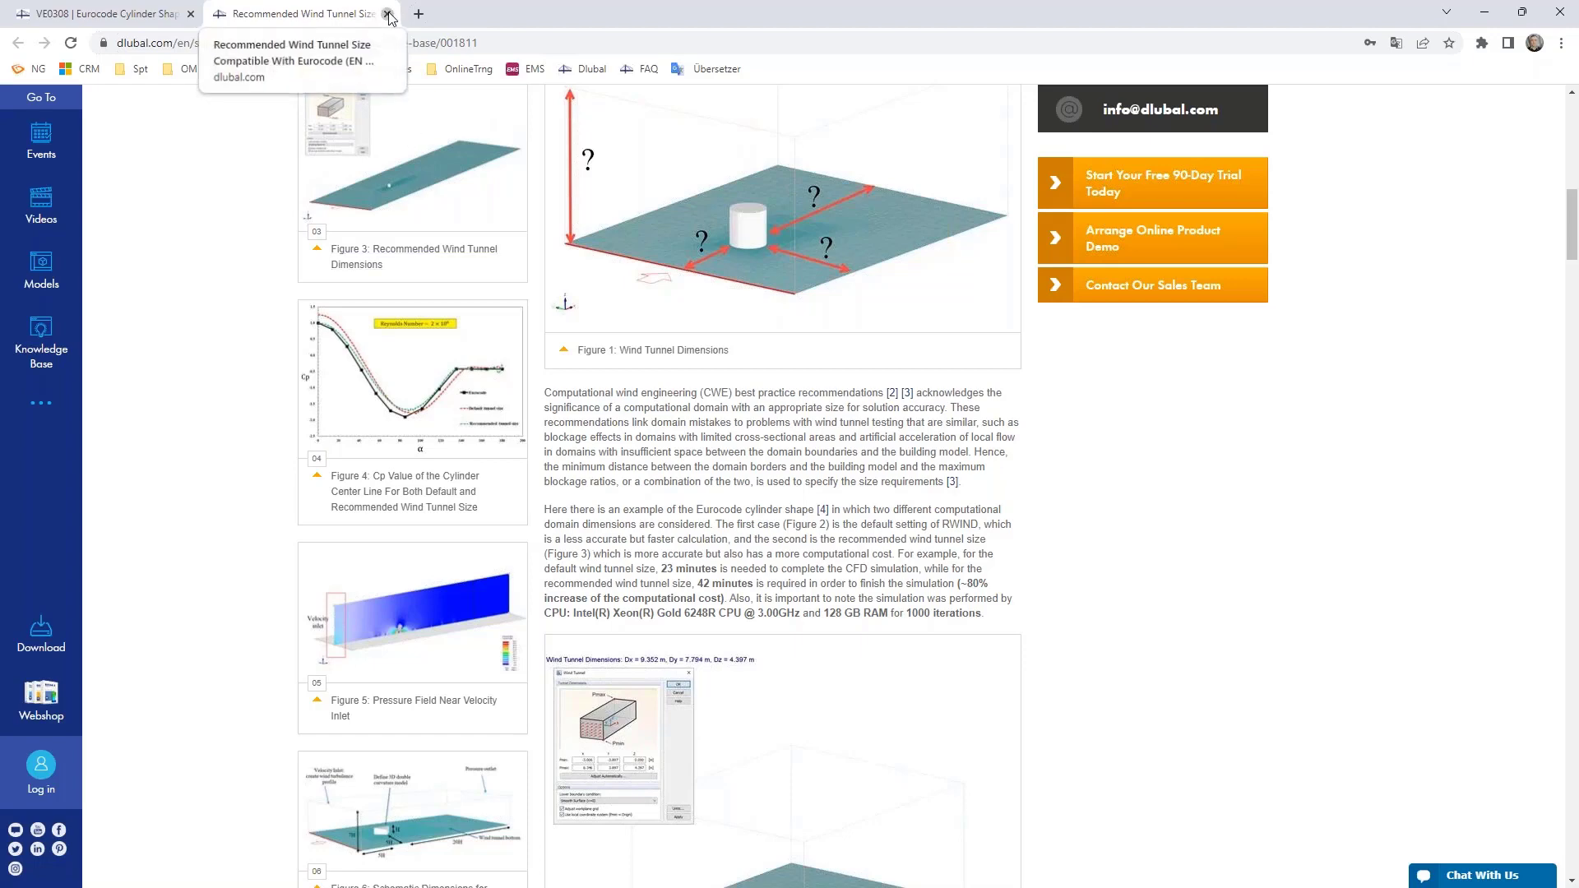
{"action": "left_click", "coordinate": [1560, 13]}
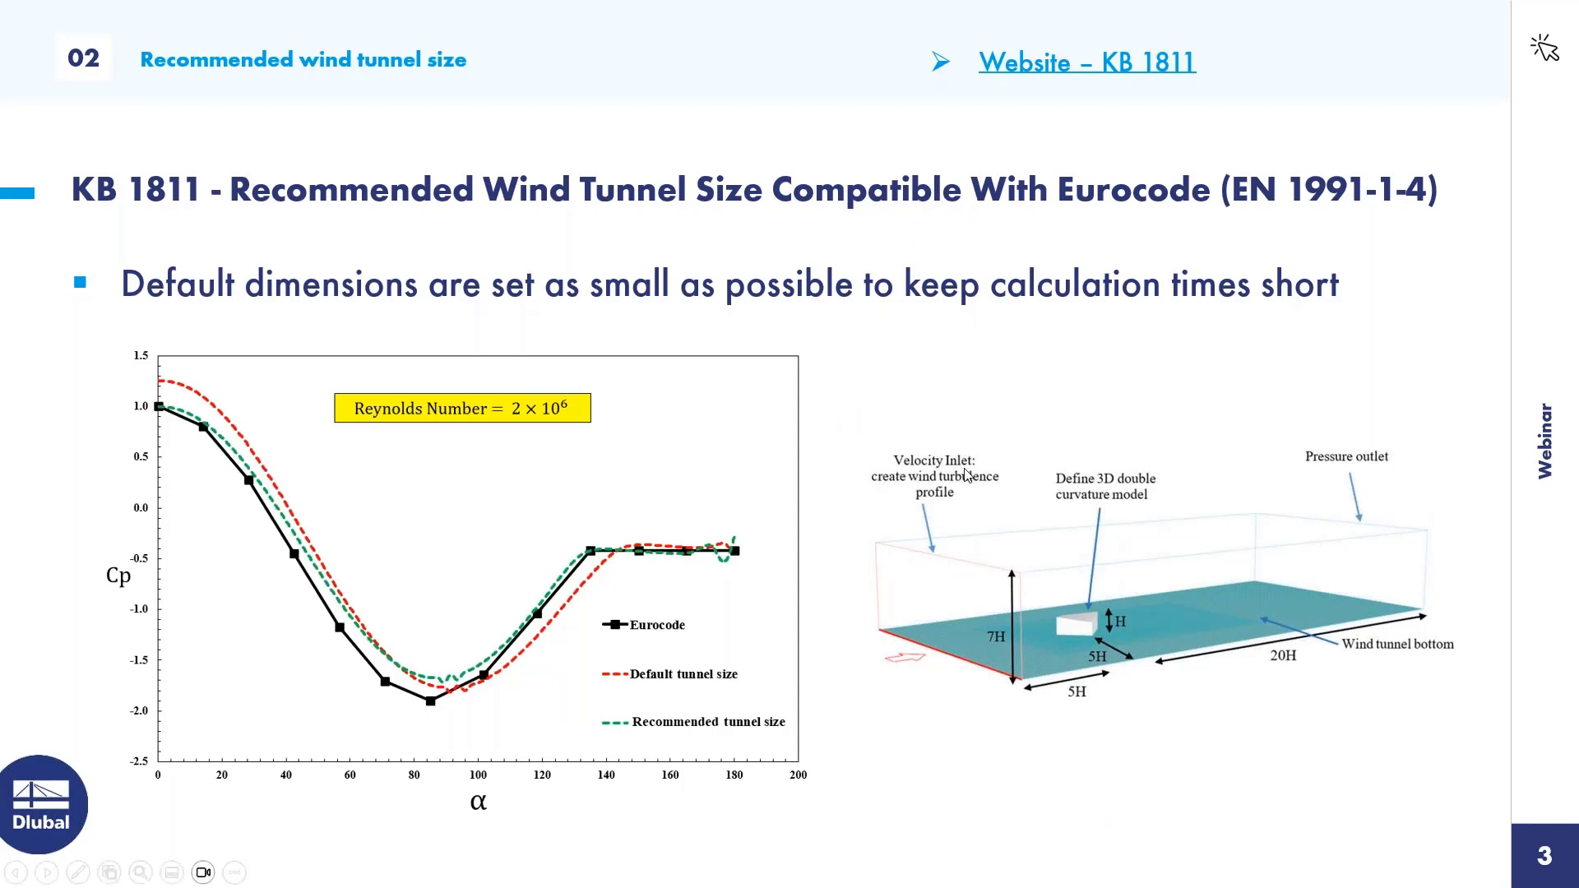
{"action": "key", "text": "Escape"}
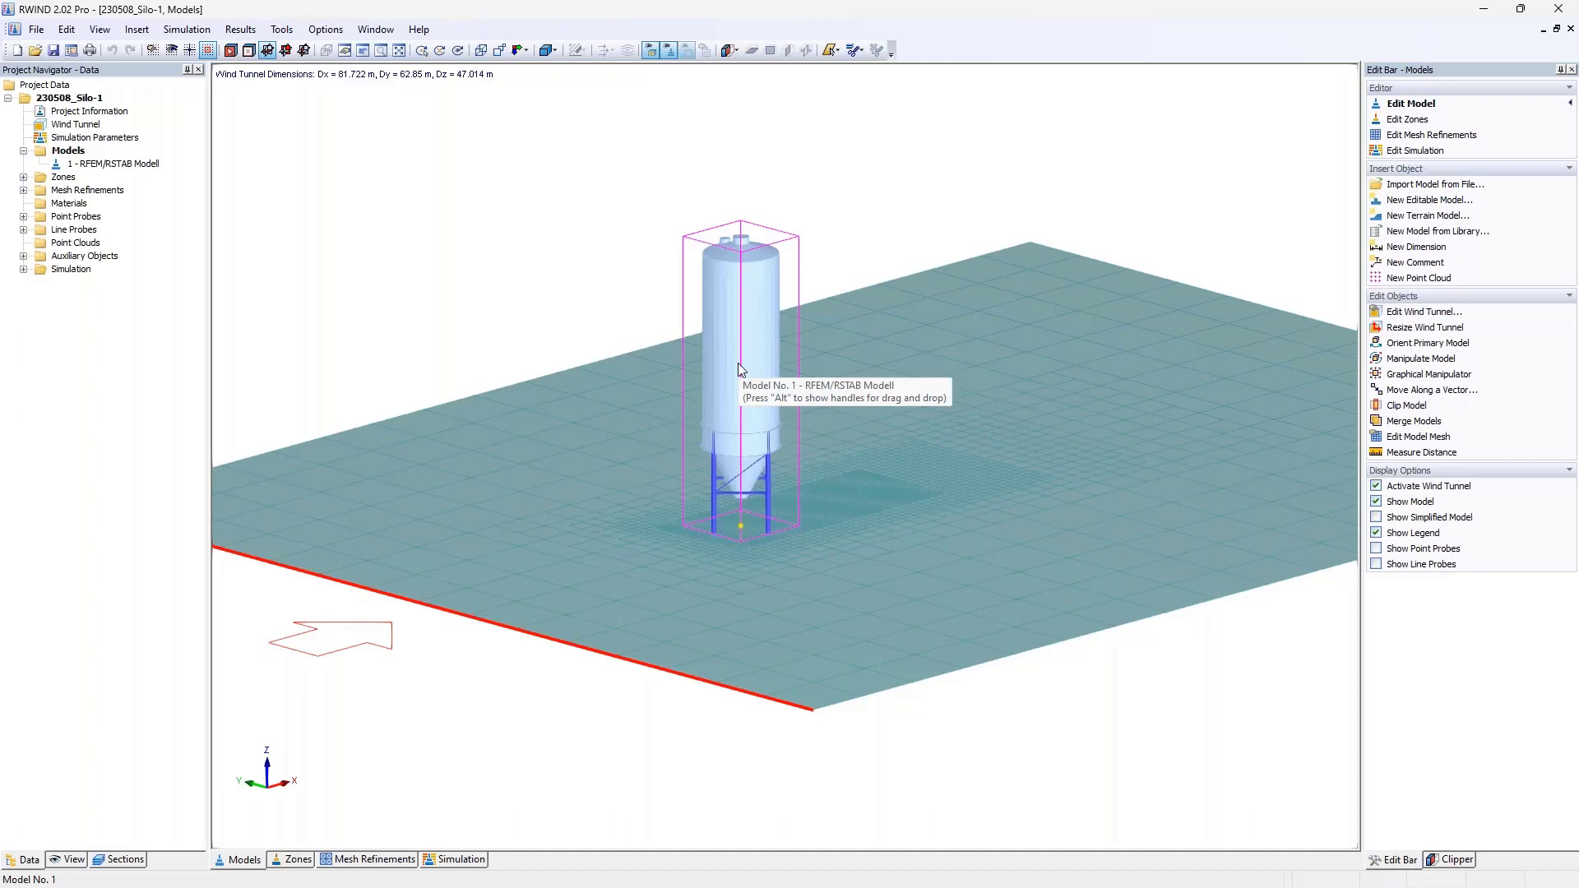
Examine the silo model and its placement on the wind tunnel floor in RWIND.
{"action": "scroll", "coordinate": [787, 542], "scroll_direction": "up", "scroll_amount": 2}
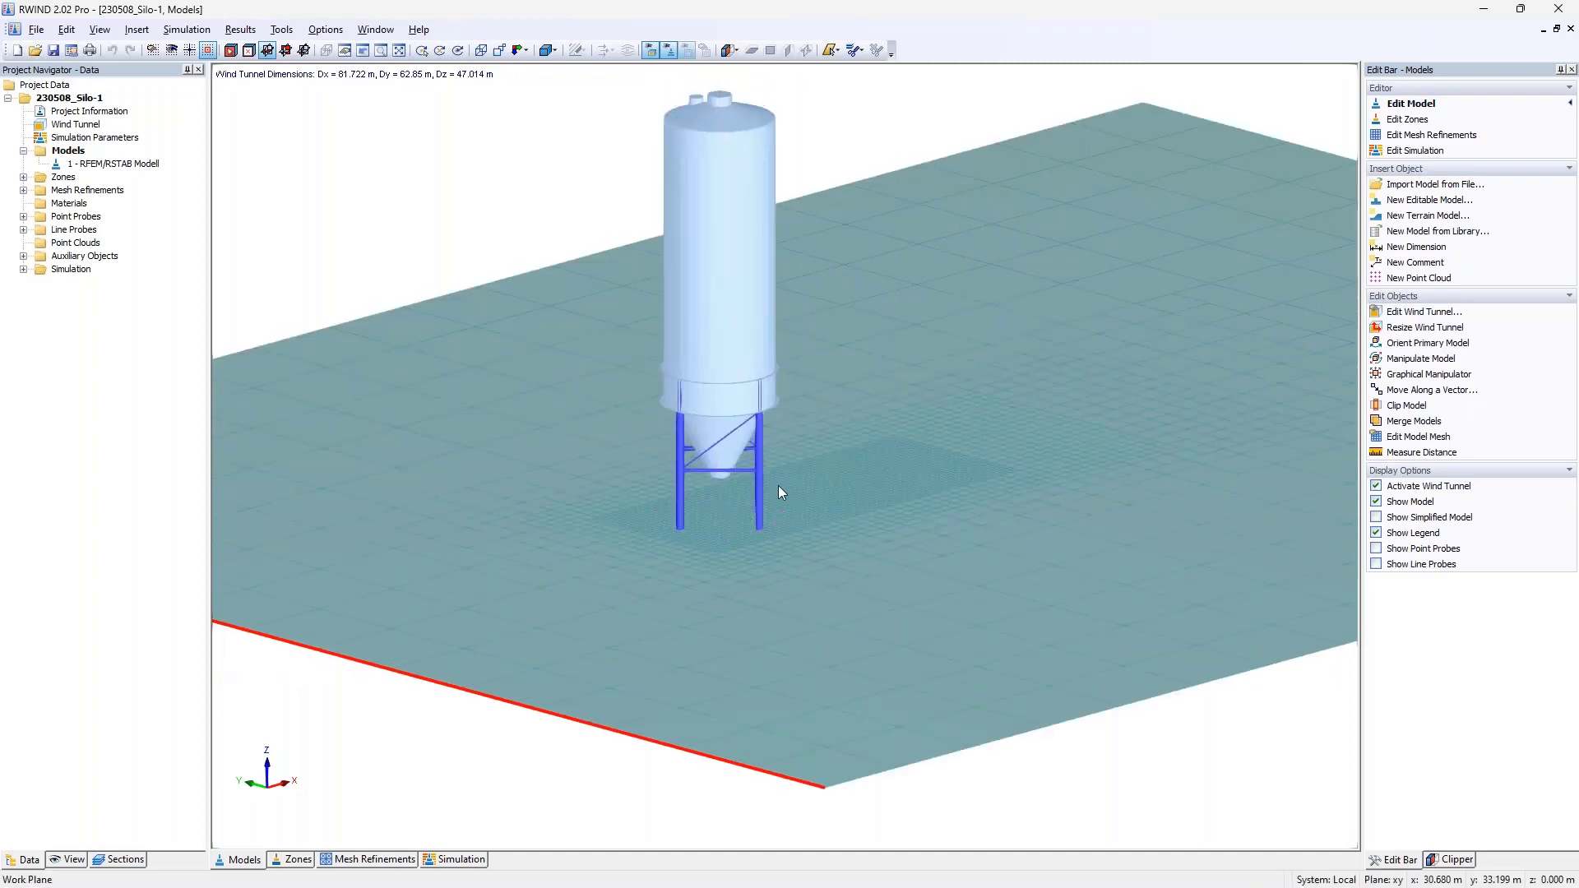
{"action": "middle_click_drag", "start_coordinate": [778, 486], "coordinate": [711, 501]}
{"action": "middle_click_drag", "start_coordinate": [773, 372], "coordinate": [776, 459]}
{"action": "scroll", "coordinate": [781, 494], "scroll_direction": "down", "scroll_amount": 1}
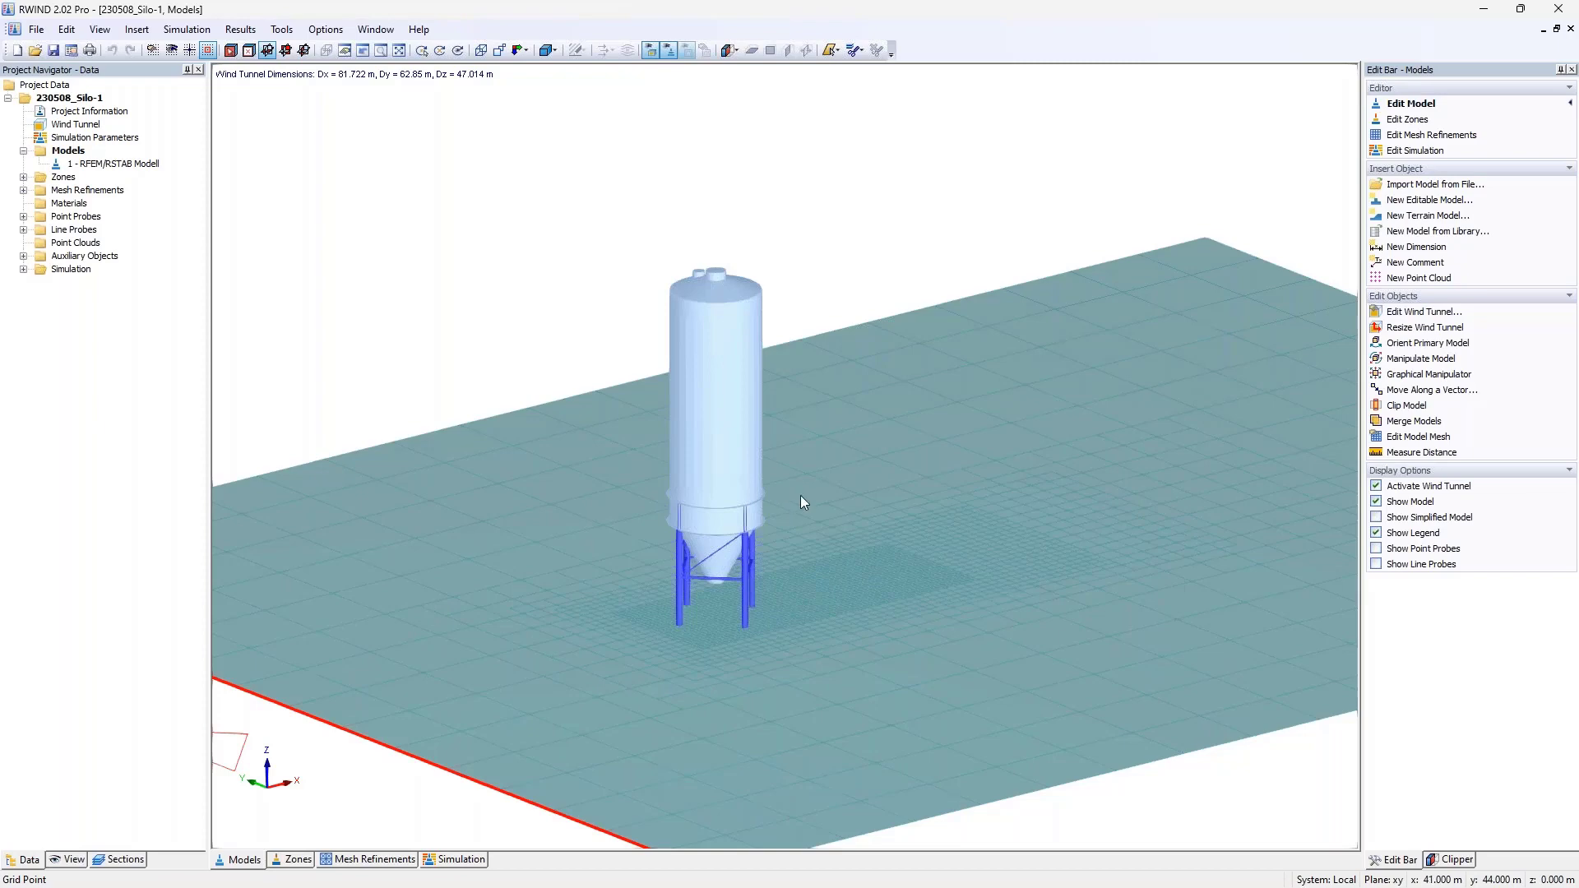
{"action": "middle_click_drag", "start_coordinate": [857, 428], "coordinate": [877, 388]}
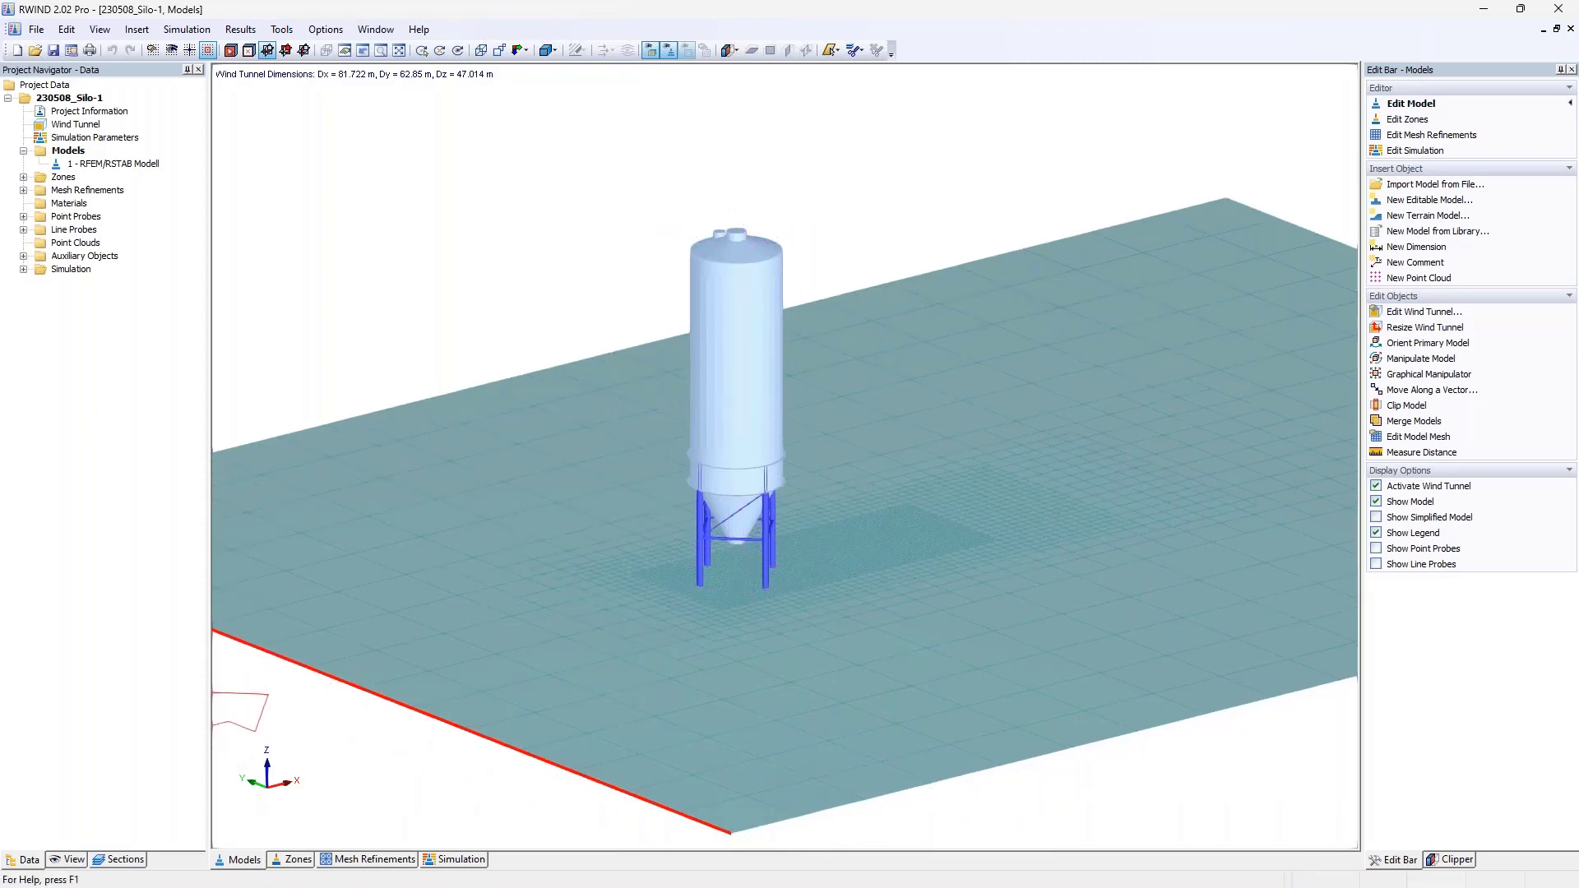
Switch to RFEM and view the meshed silo model from another side.
{"action": "key", "text": "alt+Tab"}
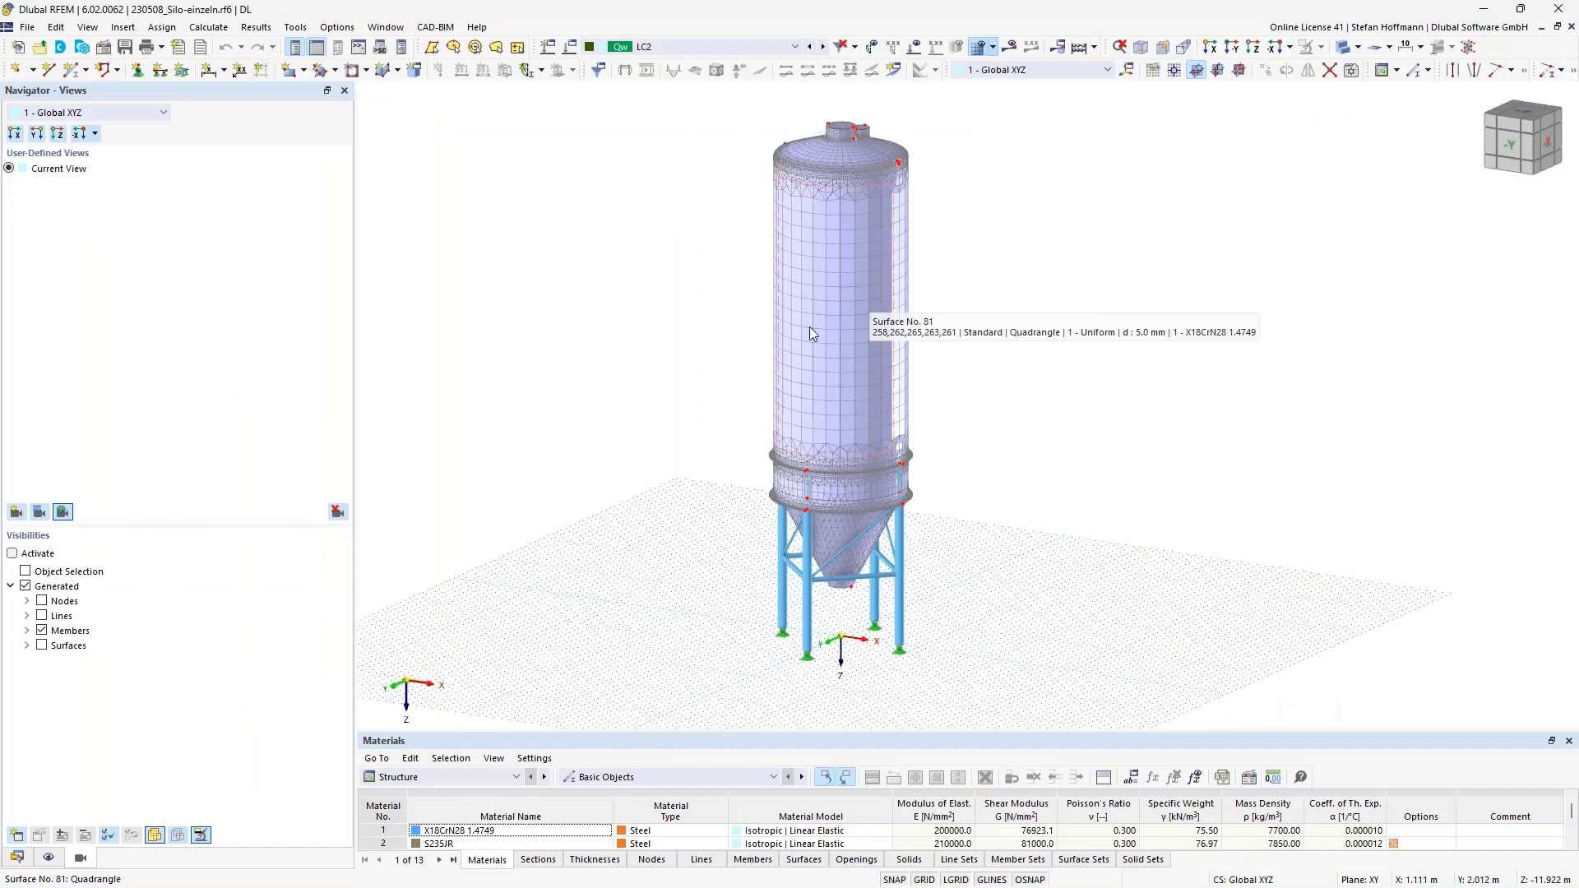
{"action": "middle_click_drag", "start_coordinate": [638, 413], "coordinate": [574, 605], "text": "ctrl"}
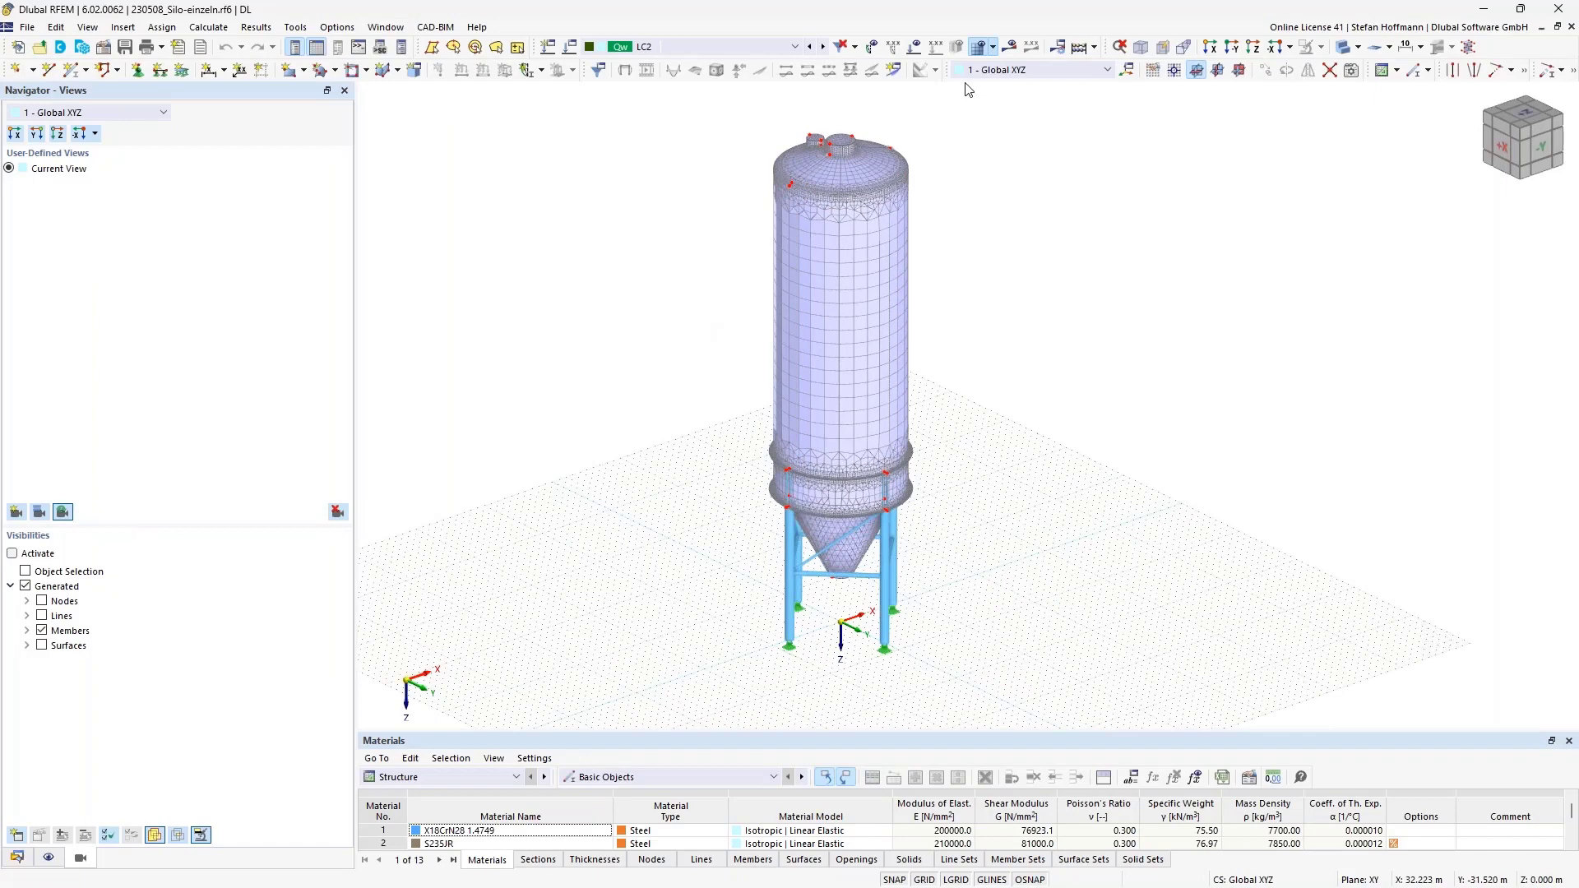
{"action": "left_click", "coordinate": [1140, 48]}
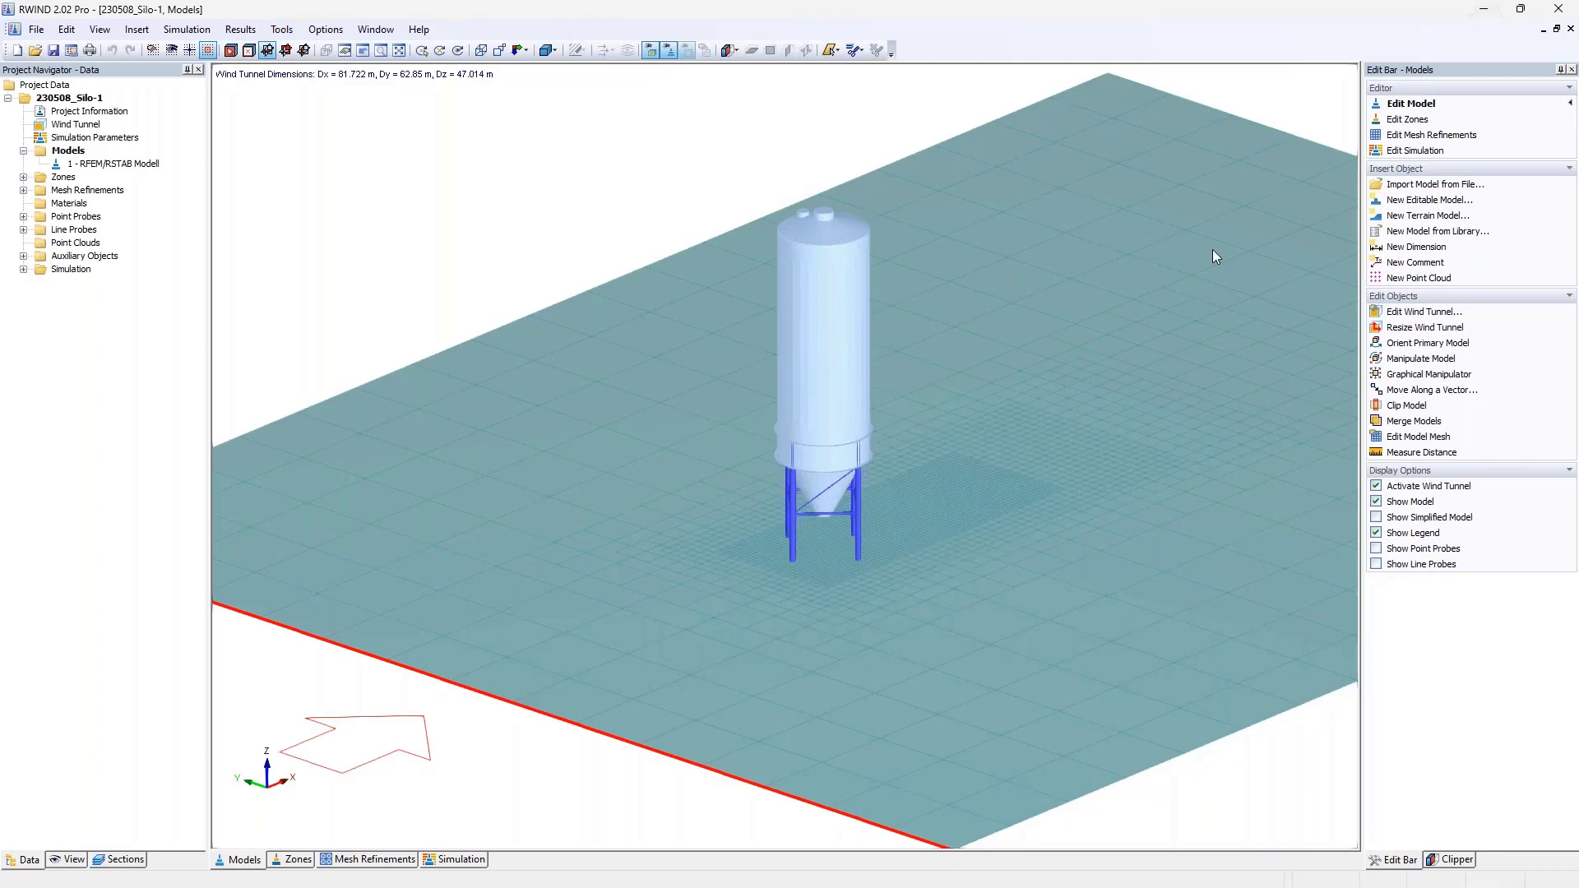
In RWIND, measure the silo's height from the foot of a front leg to the top of the roof nozzle.
{"action": "scroll", "coordinate": [737, 433], "scroll_direction": "up", "scroll_amount": 3}
{"action": "middle_click_drag", "start_coordinate": [889, 375], "coordinate": [945, 437]}
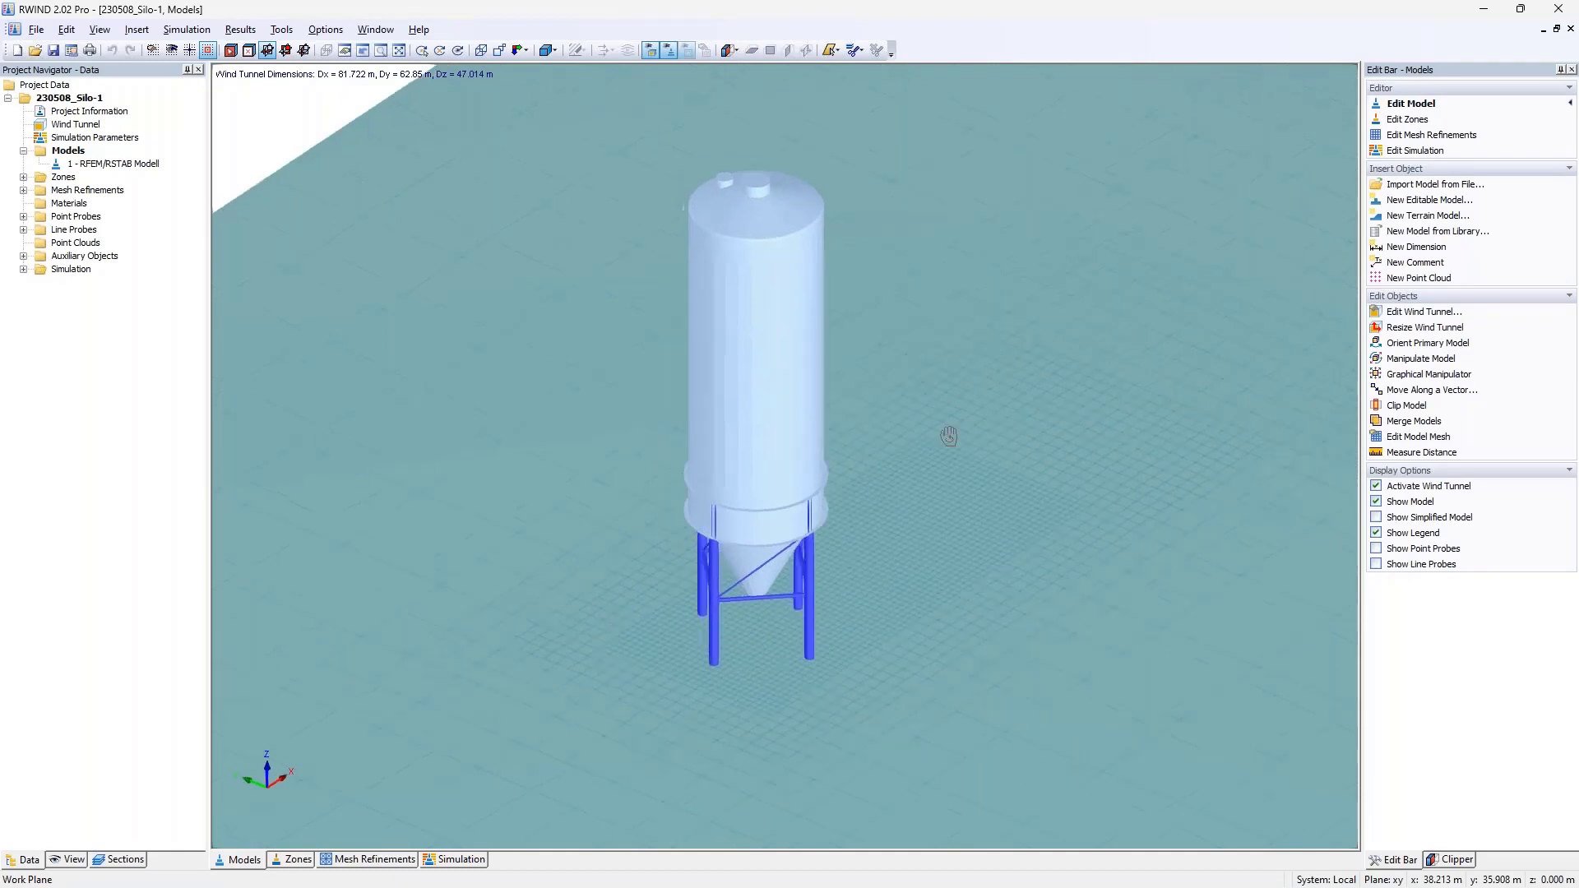
{"action": "left_click", "coordinate": [1416, 456]}
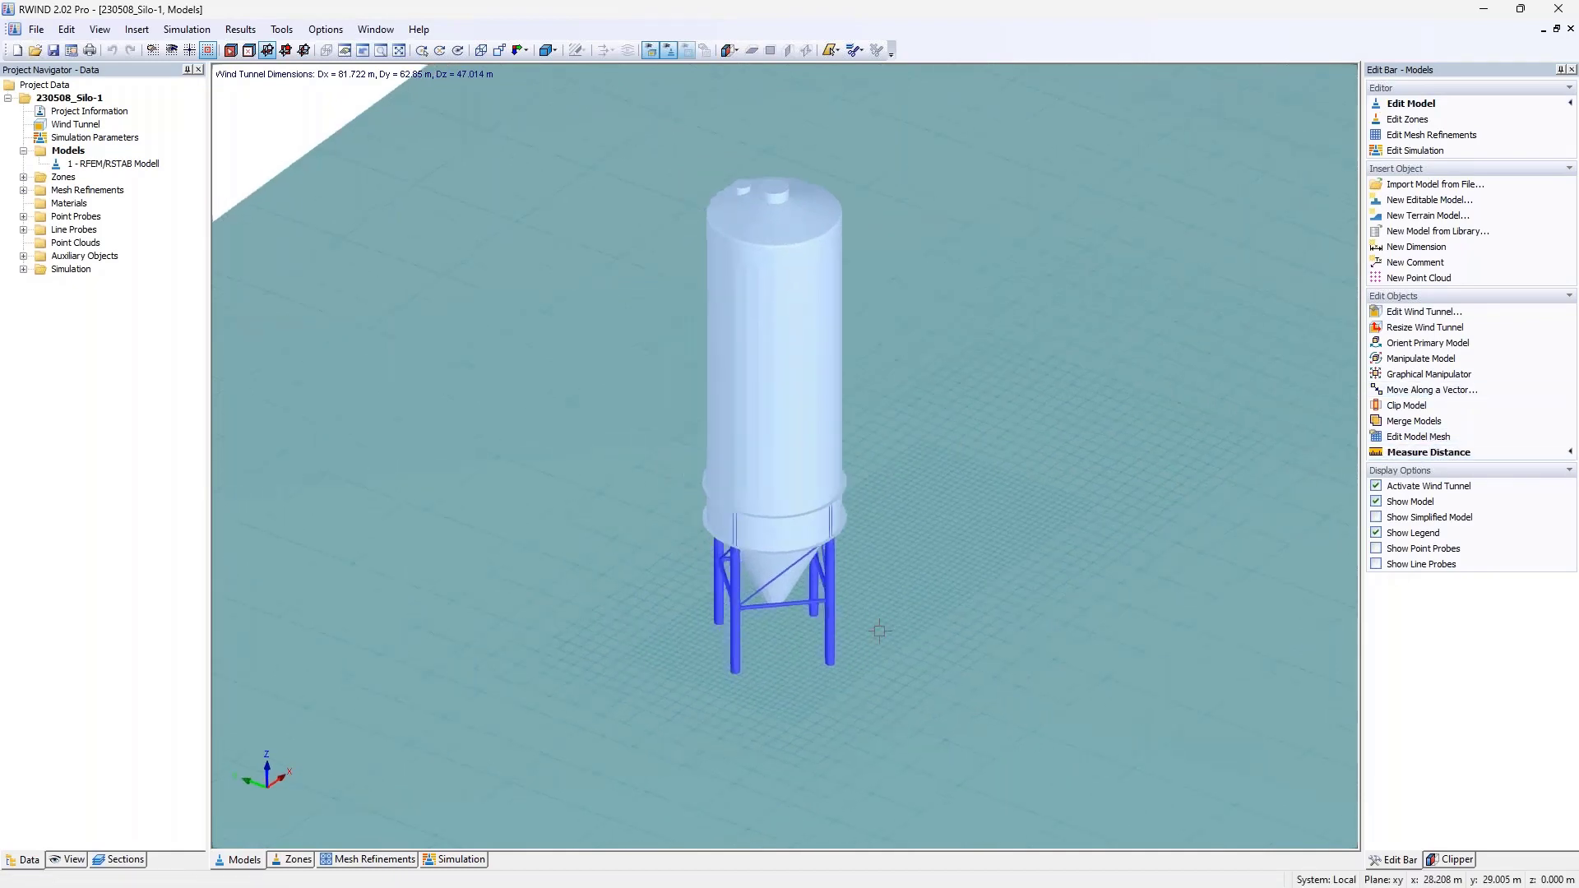
{"action": "left_click", "coordinate": [831, 664]}
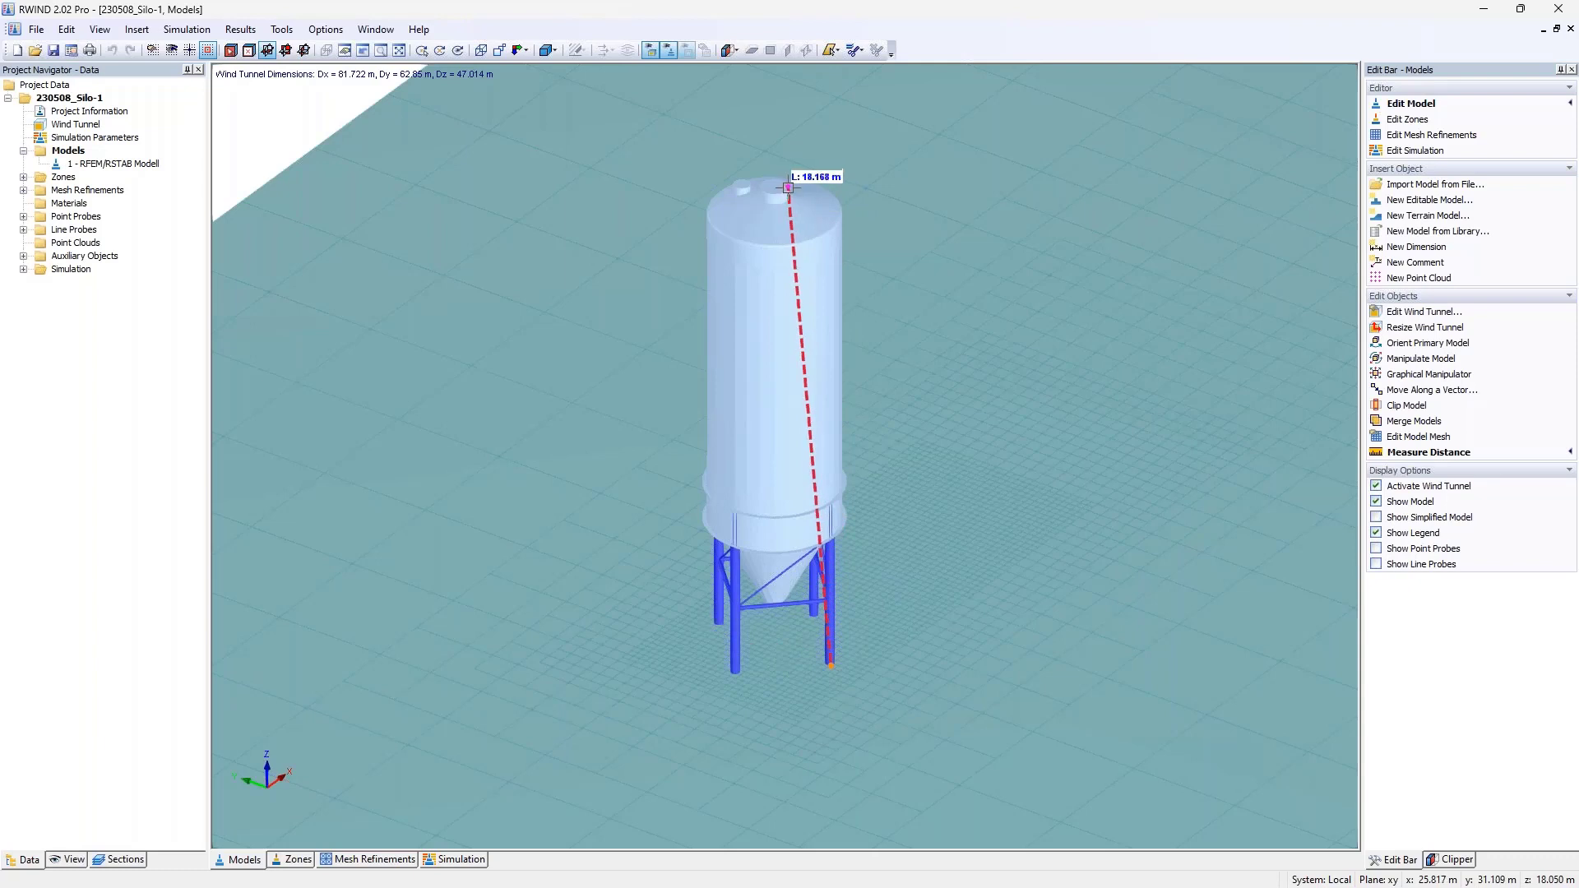
{"action": "key", "text": "Escape"}
Switch to RFEM and inspect the properties of a silo leg member and the cylindrical shell surfaces.
{"action": "middle_click_drag", "start_coordinate": [718, 650], "coordinate": [753, 595], "text": "ctrl"}
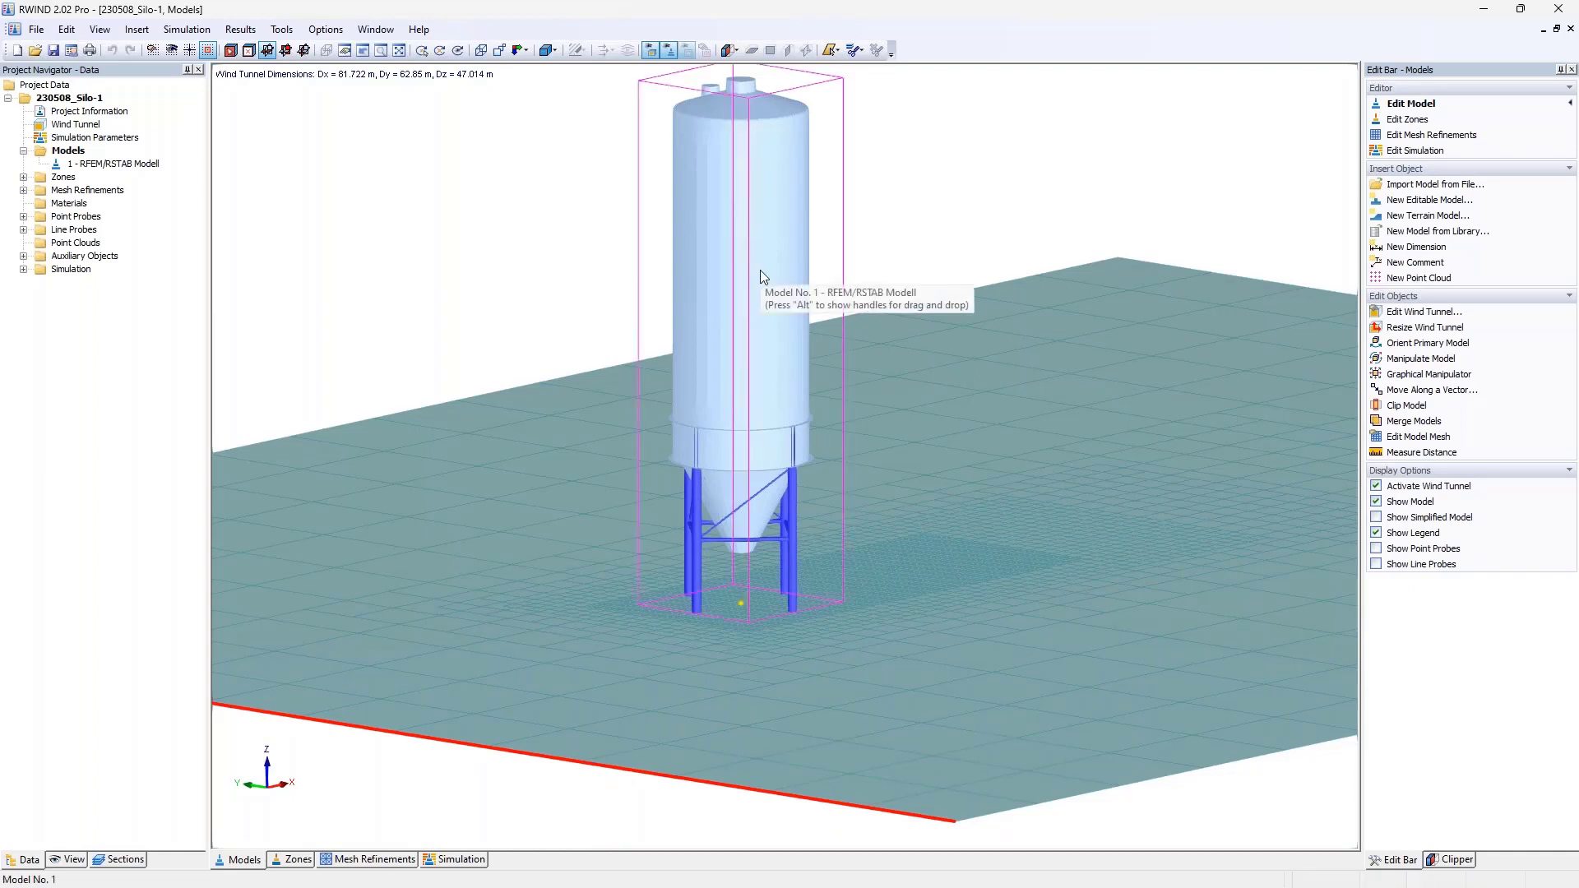
{"action": "middle_click_drag", "start_coordinate": [899, 304], "coordinate": [881, 344], "text": "ctrl"}
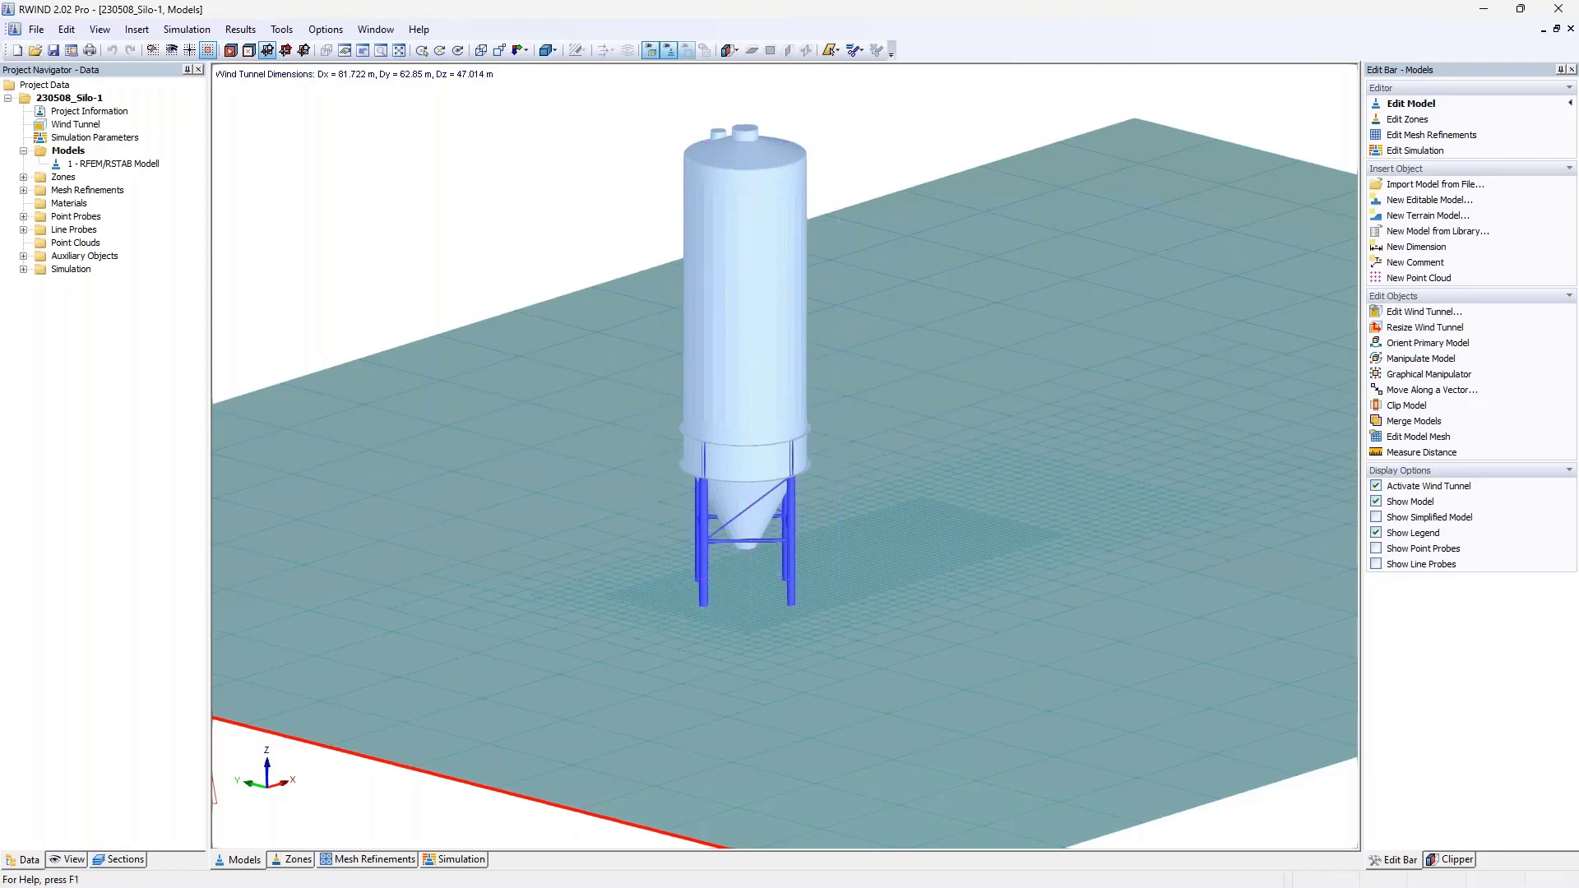
{"action": "key", "text": "alt+Tab"}
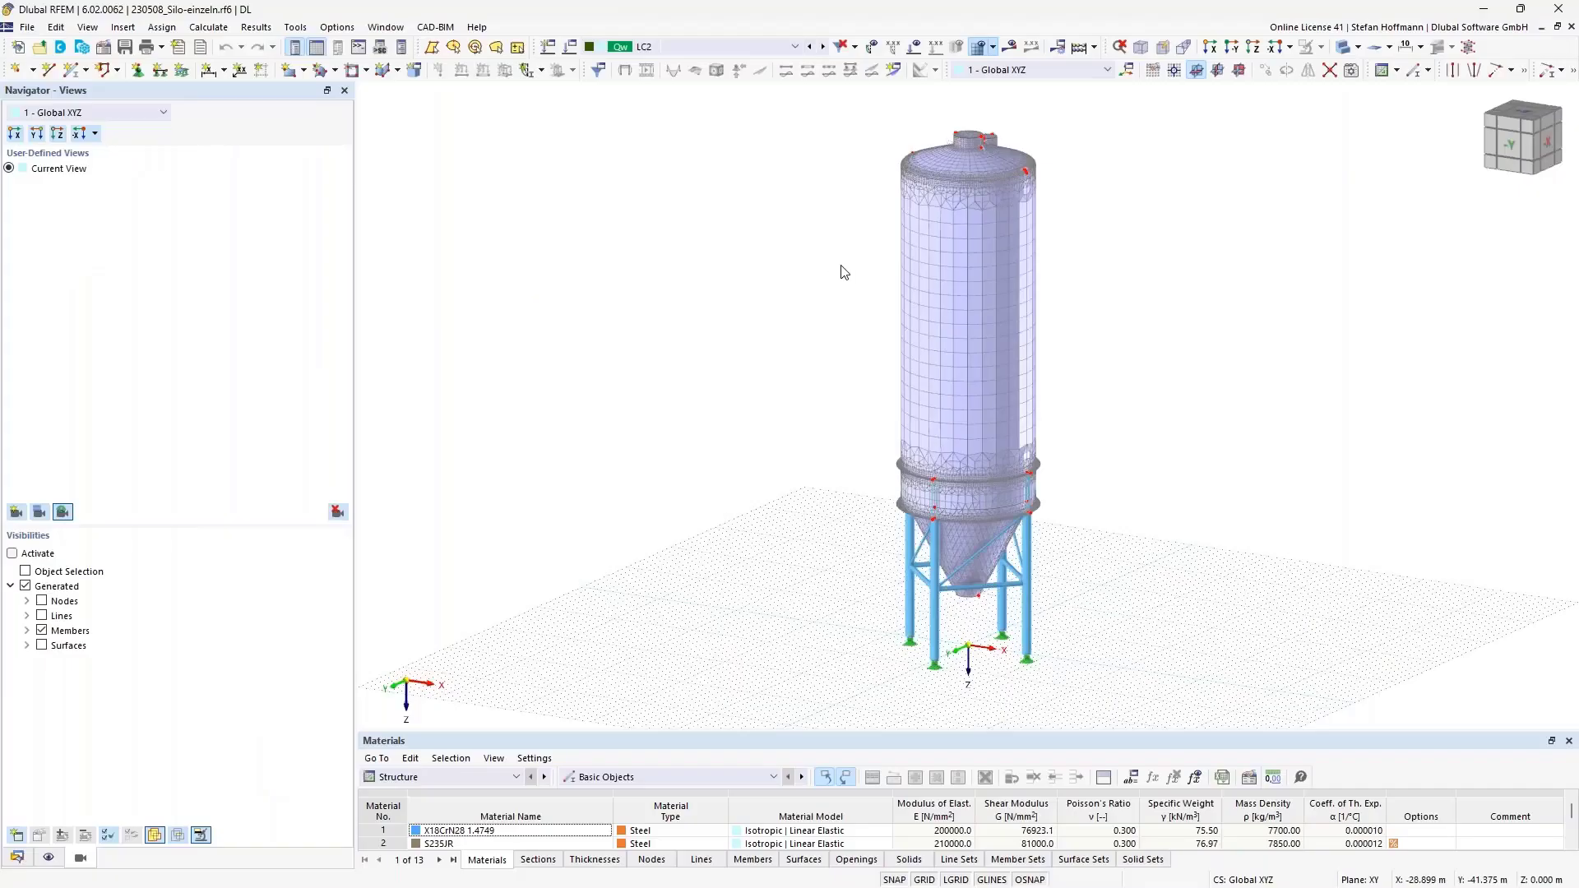
{"action": "middle_click_drag", "start_coordinate": [810, 272], "coordinate": [708, 275]}
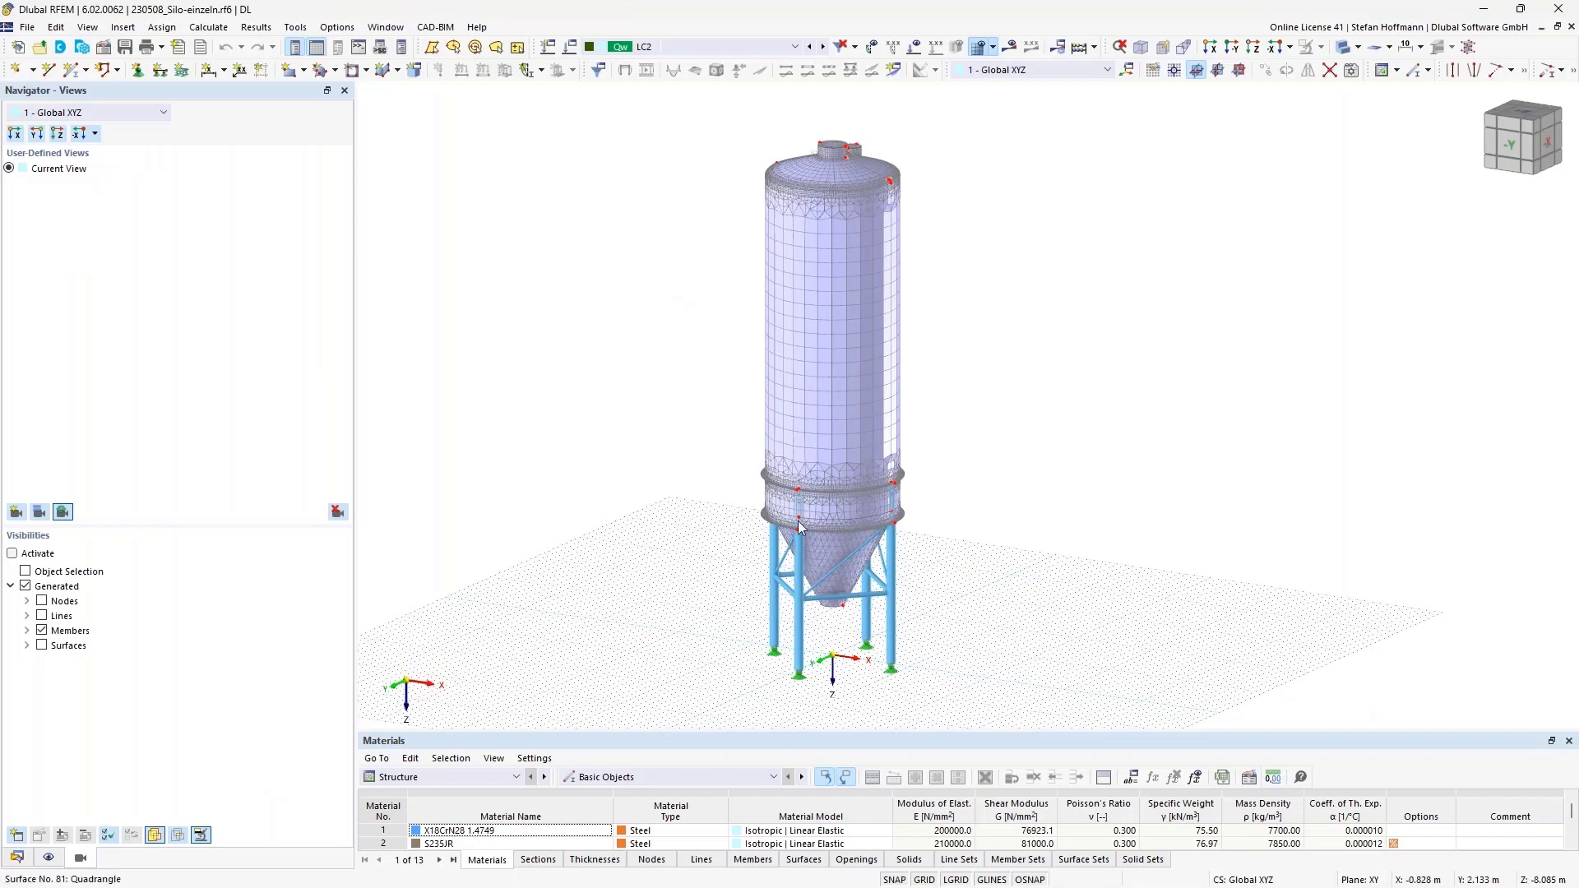
{"action": "mouse_move", "coordinate": [803, 625]}
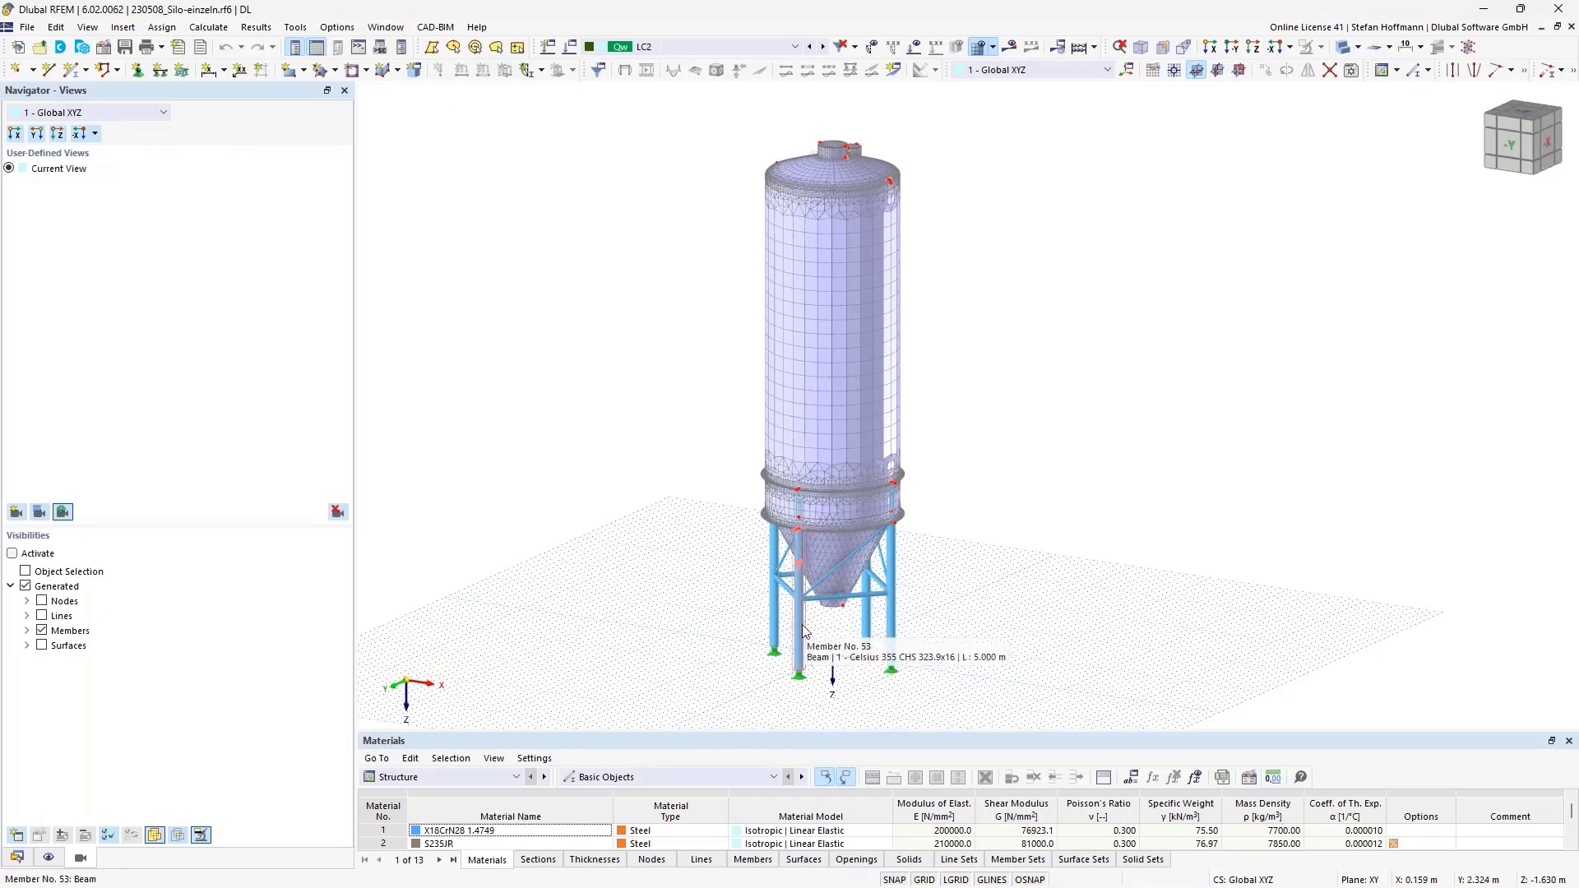
{"action": "mouse_move", "coordinate": [865, 343]}
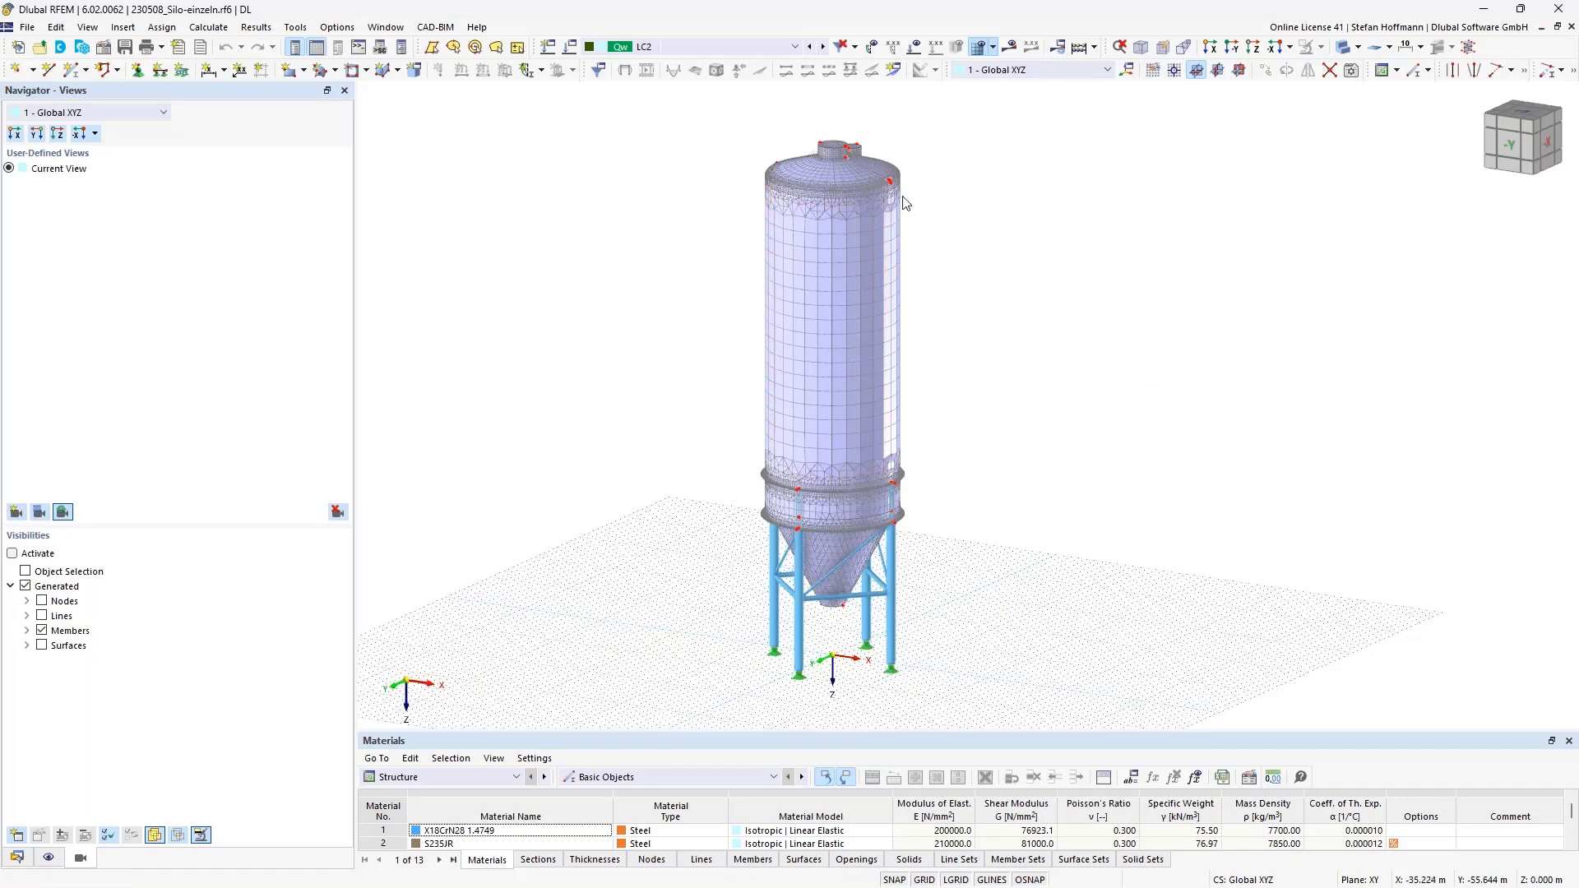
{"action": "mouse_move", "coordinate": [903, 245]}
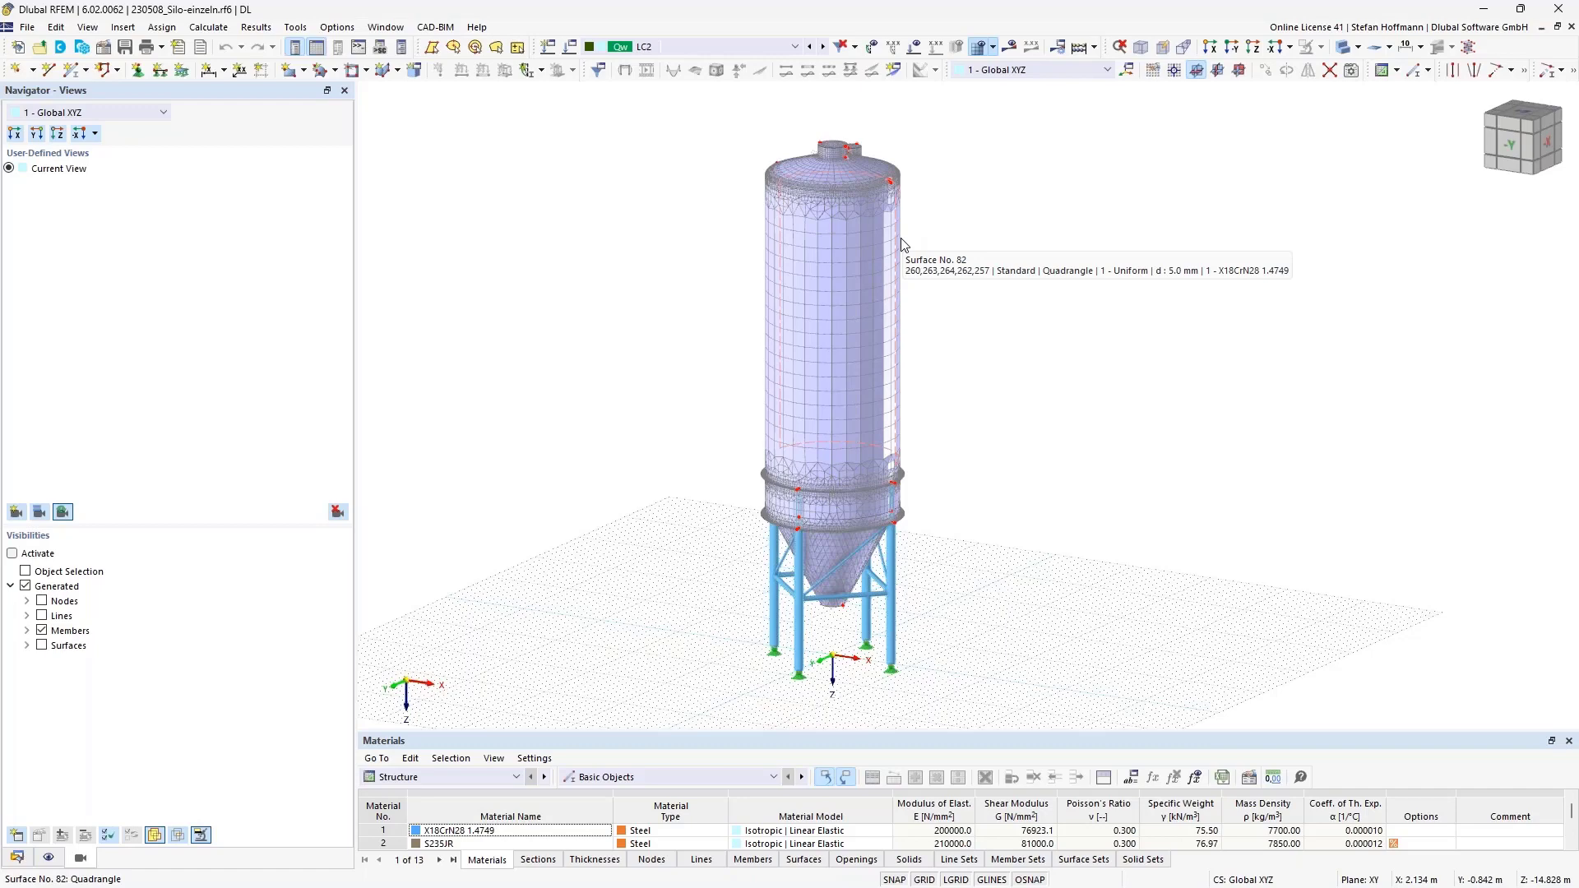
Look through the file formats available for exporting the silo model without exporting anything.
{"action": "left_click", "coordinate": [27, 26]}
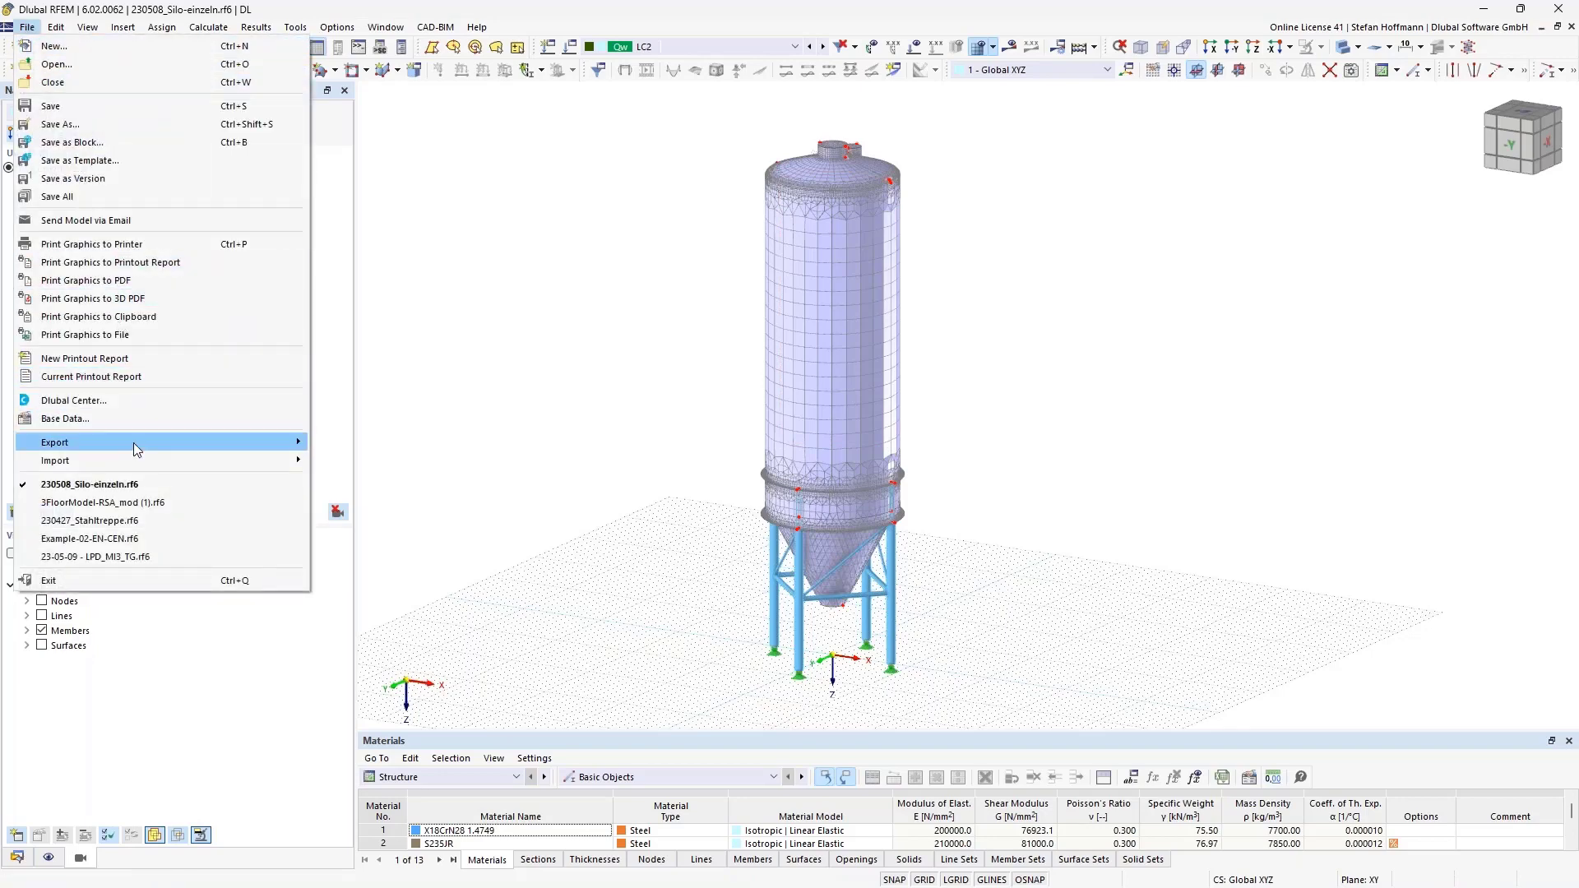
{"action": "mouse_move", "coordinate": [133, 442]}
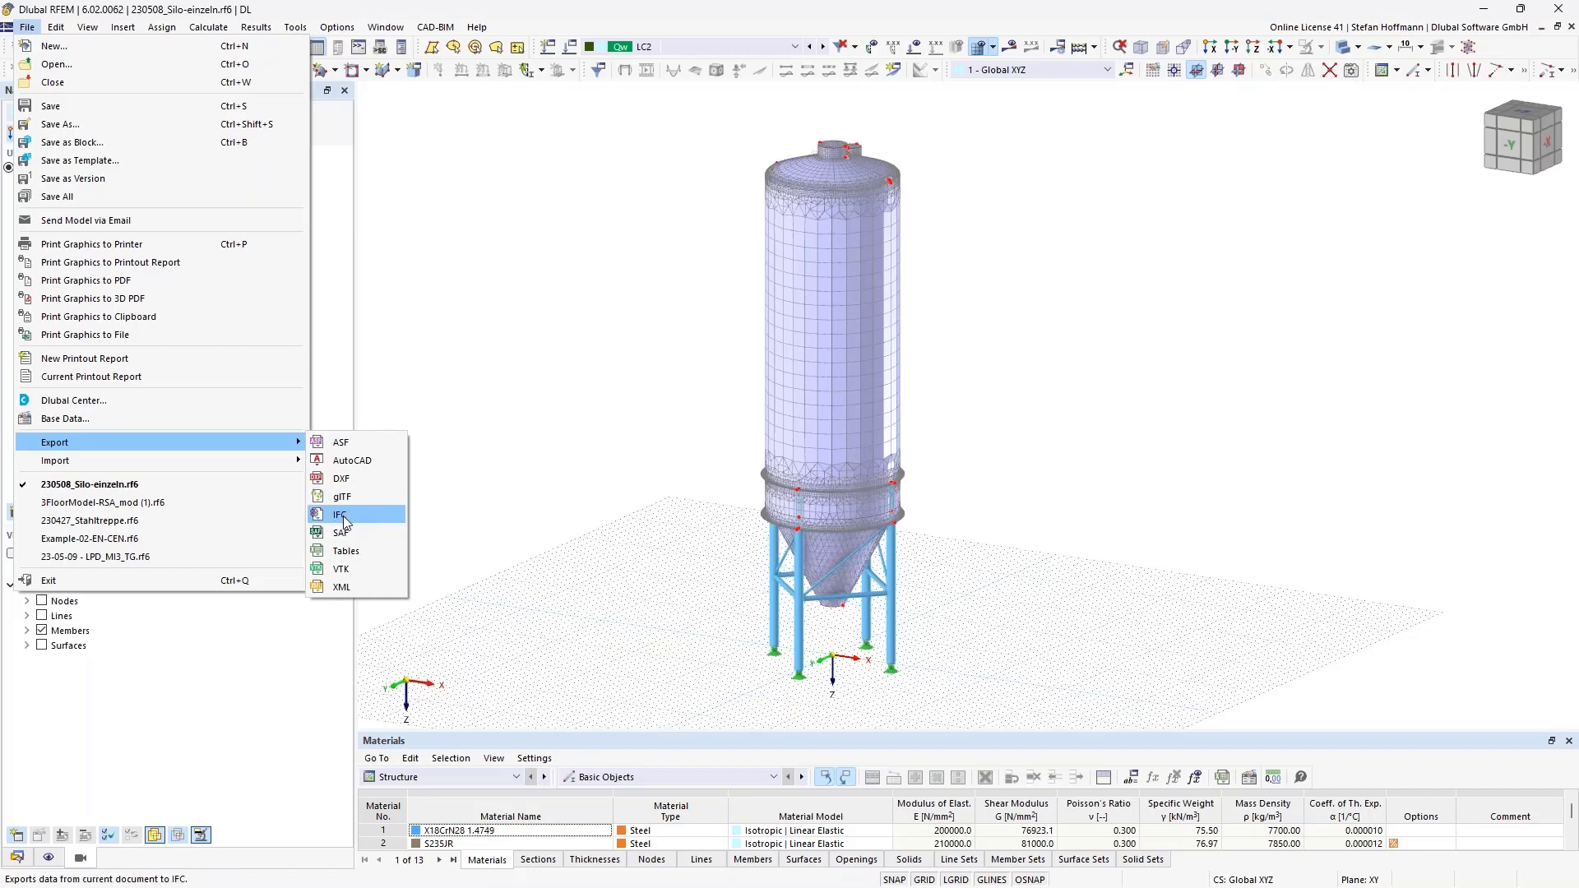
{"action": "left_click", "coordinate": [635, 607]}
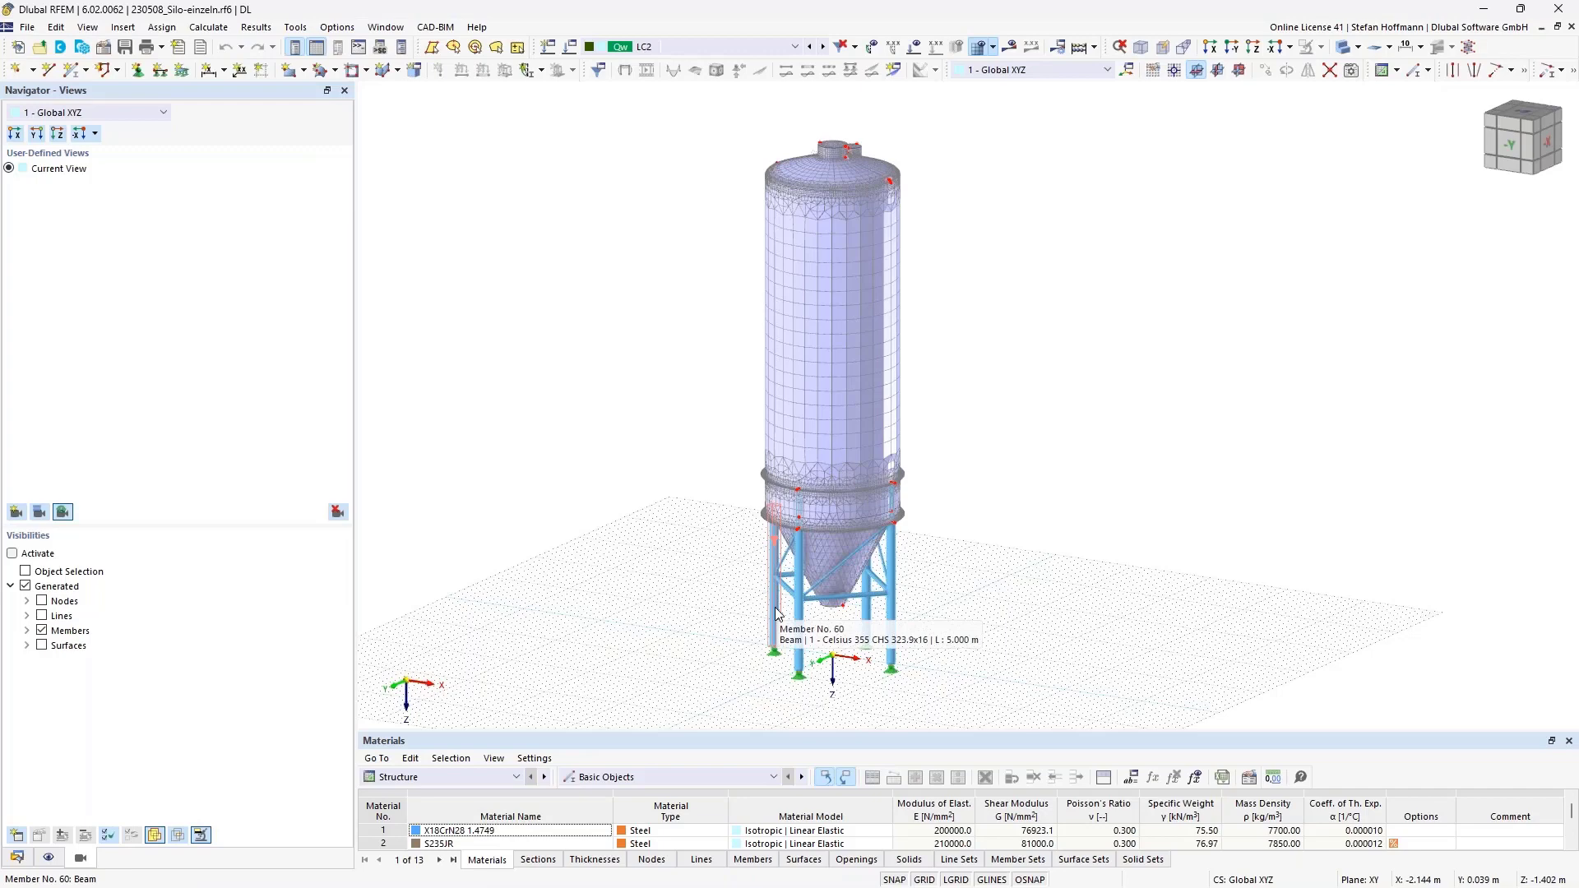
Check the project location in the model parameters of the silo model's base data and close the dialog without changes.
{"action": "left_click", "coordinate": [17, 857]}
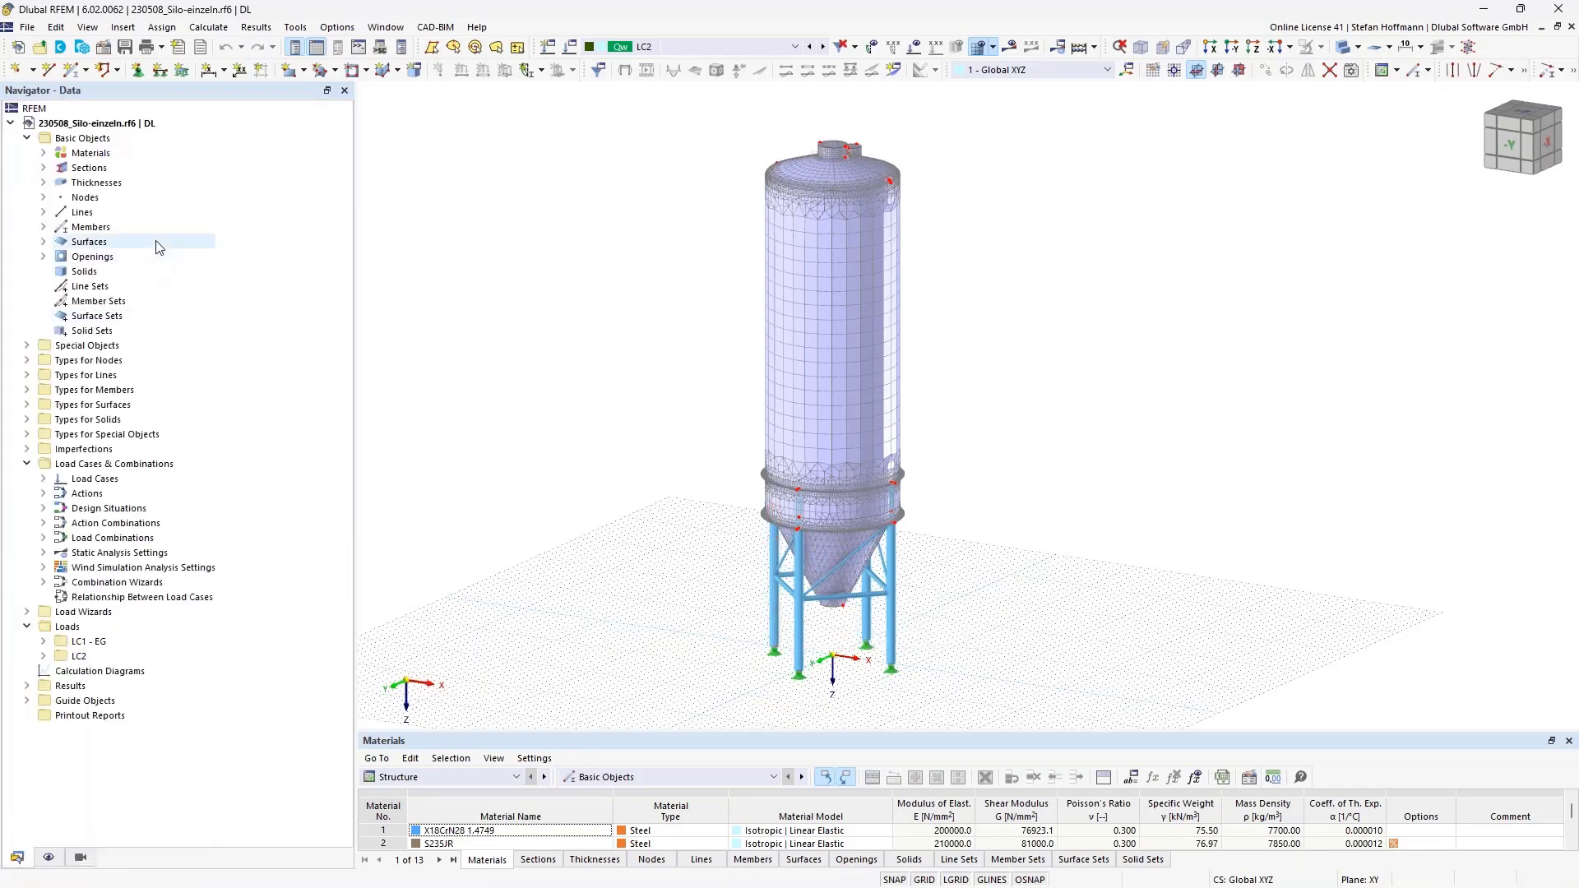
{"action": "right_click", "coordinate": [129, 137]}
{"action": "right_click", "coordinate": [132, 123]}
{"action": "left_click", "coordinate": [148, 138]}
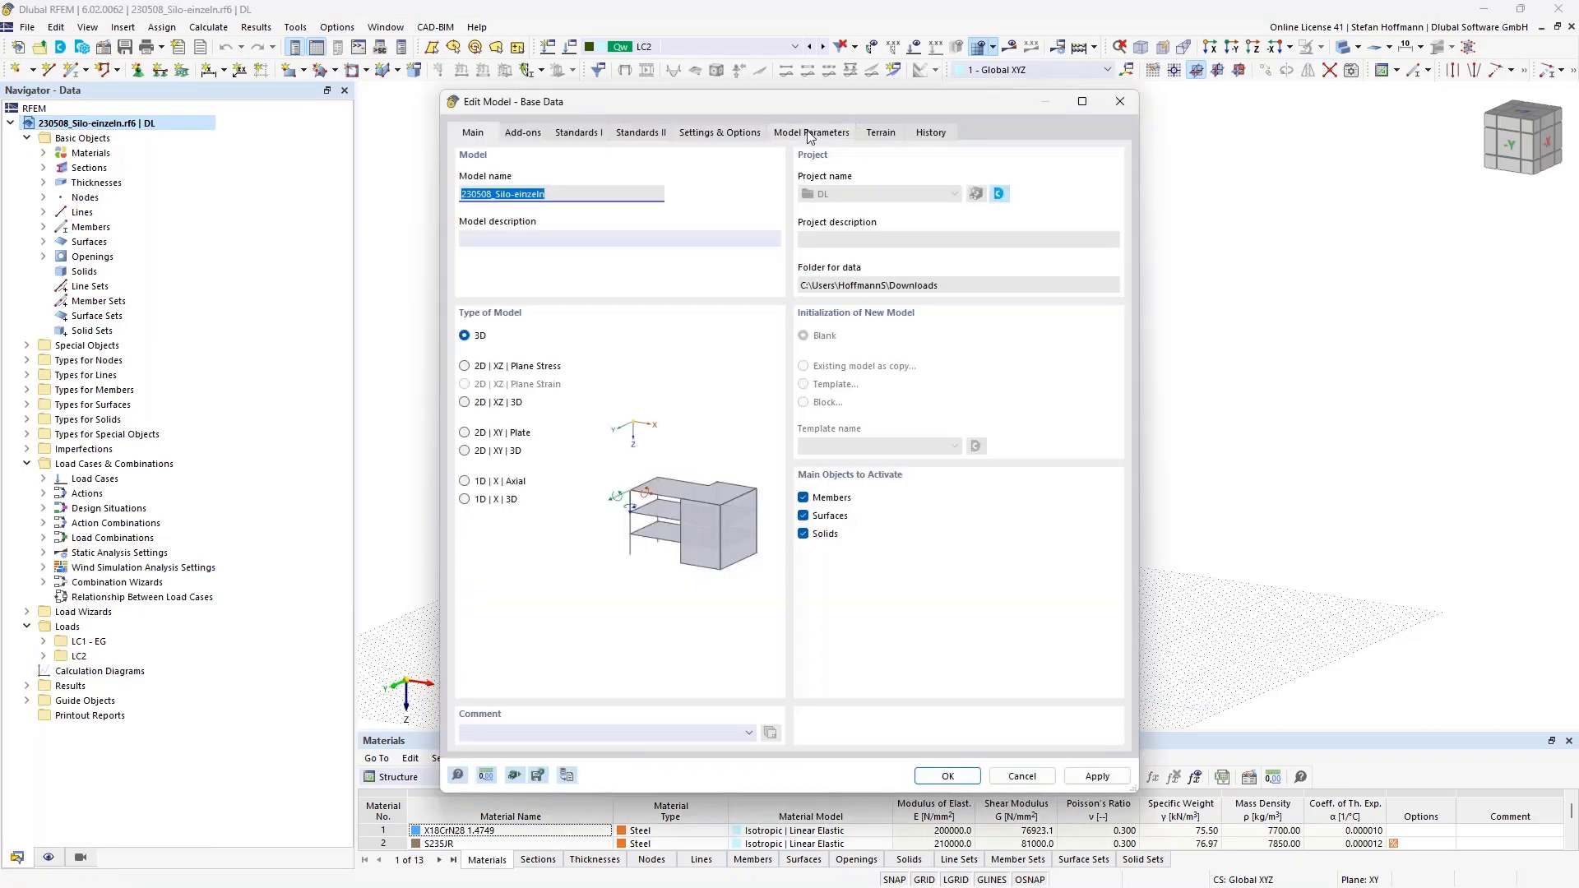
{"action": "left_click", "coordinate": [810, 134]}
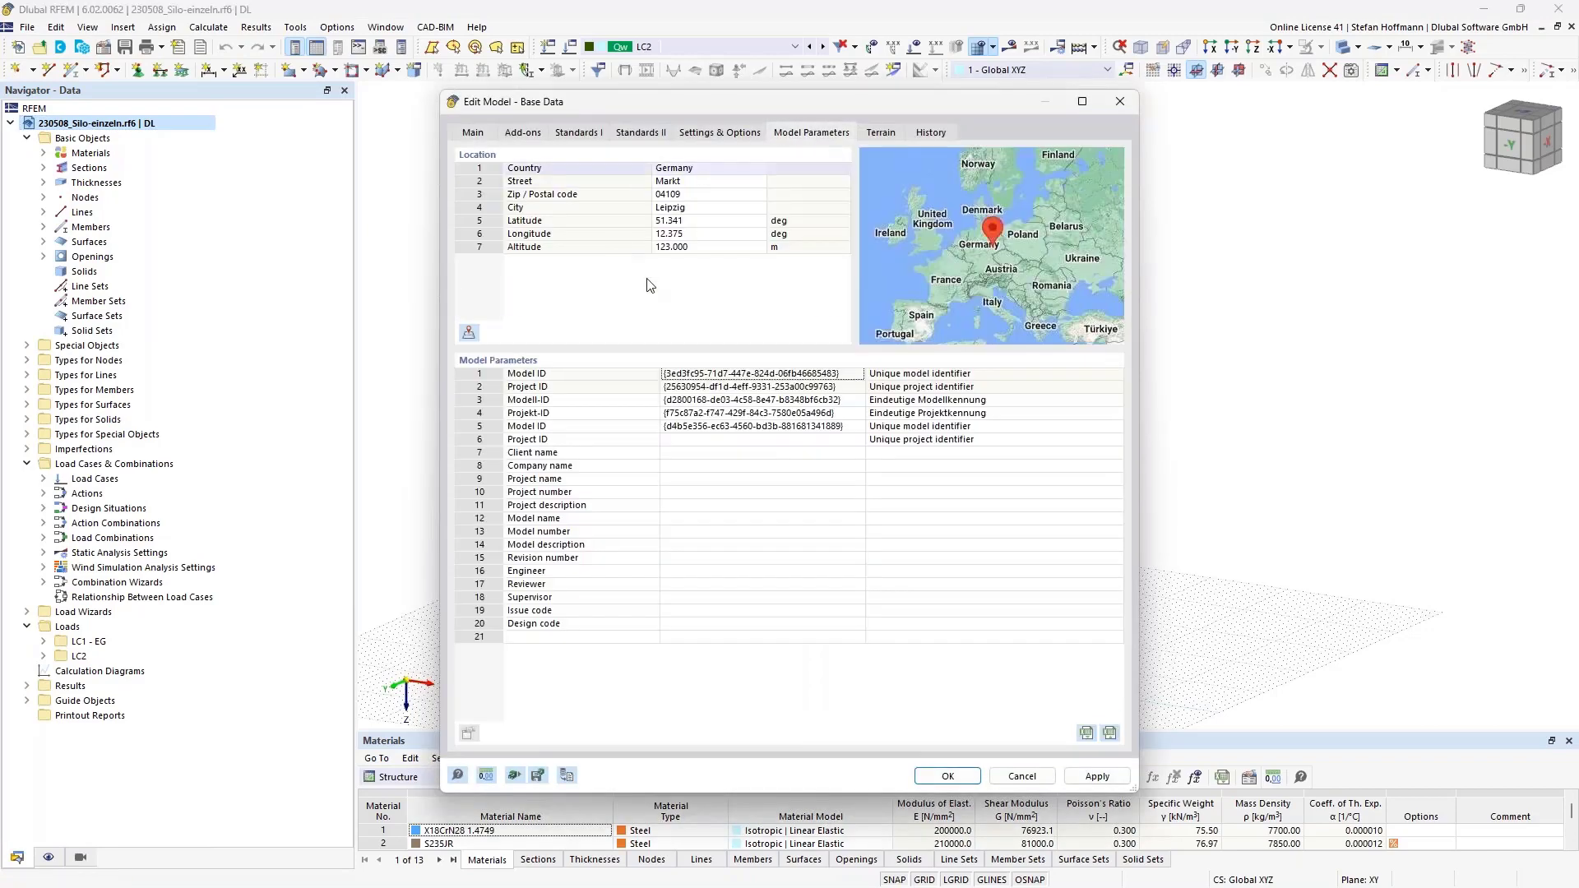
{"action": "left_click", "coordinate": [666, 212]}
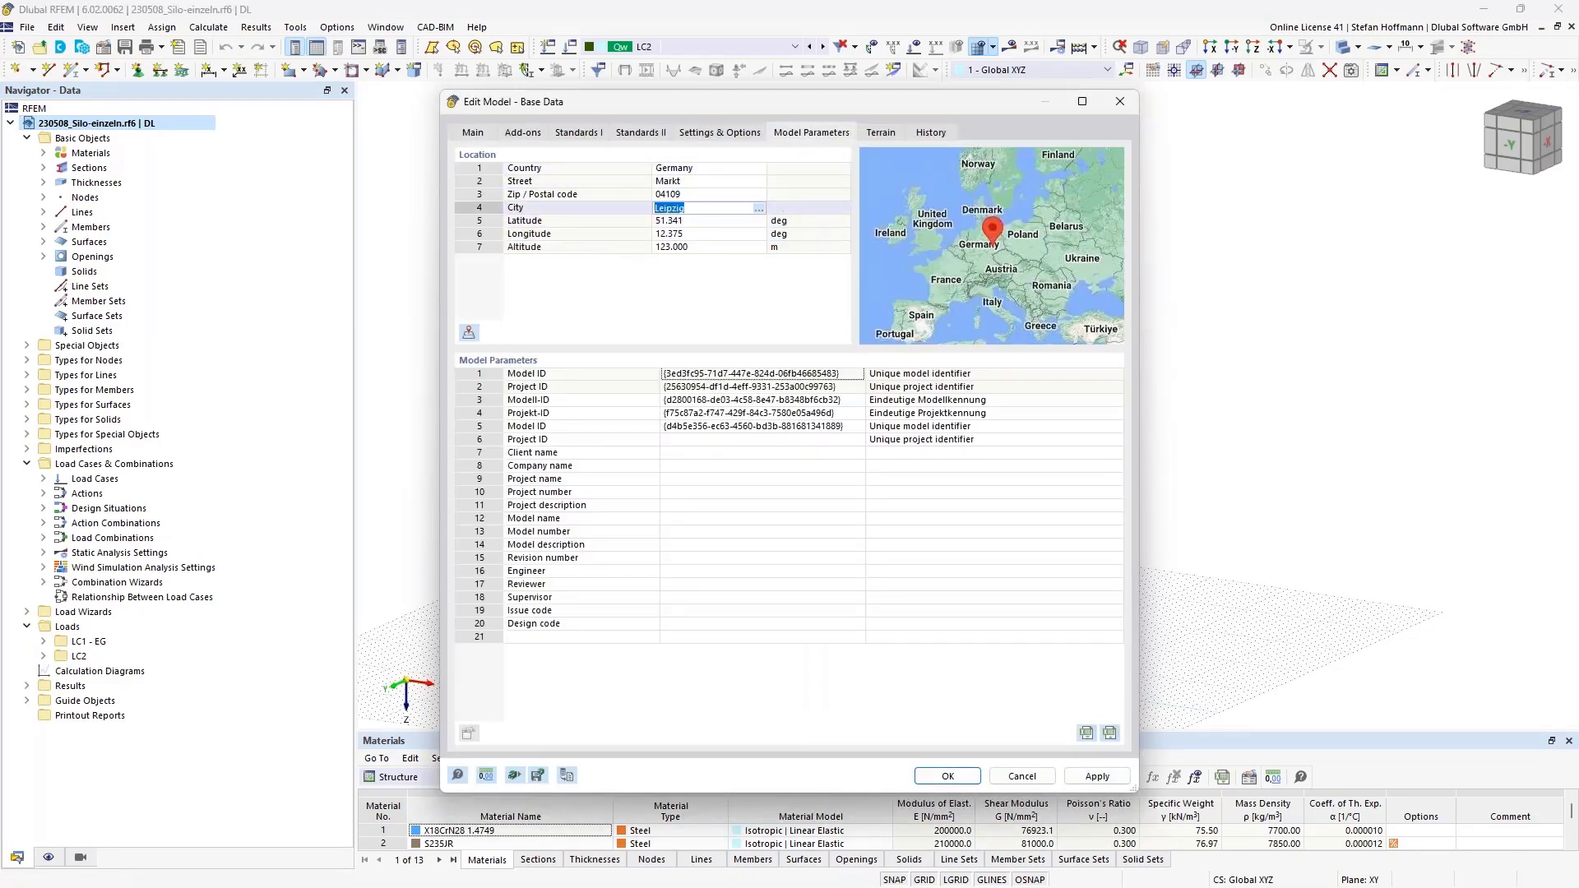
{"action": "left_click", "coordinate": [1119, 103]}
Open the load wizard's wind profile defined according to EN 1991 | DIN | 2019-04 for editing.
{"action": "left_click", "coordinate": [27, 611]}
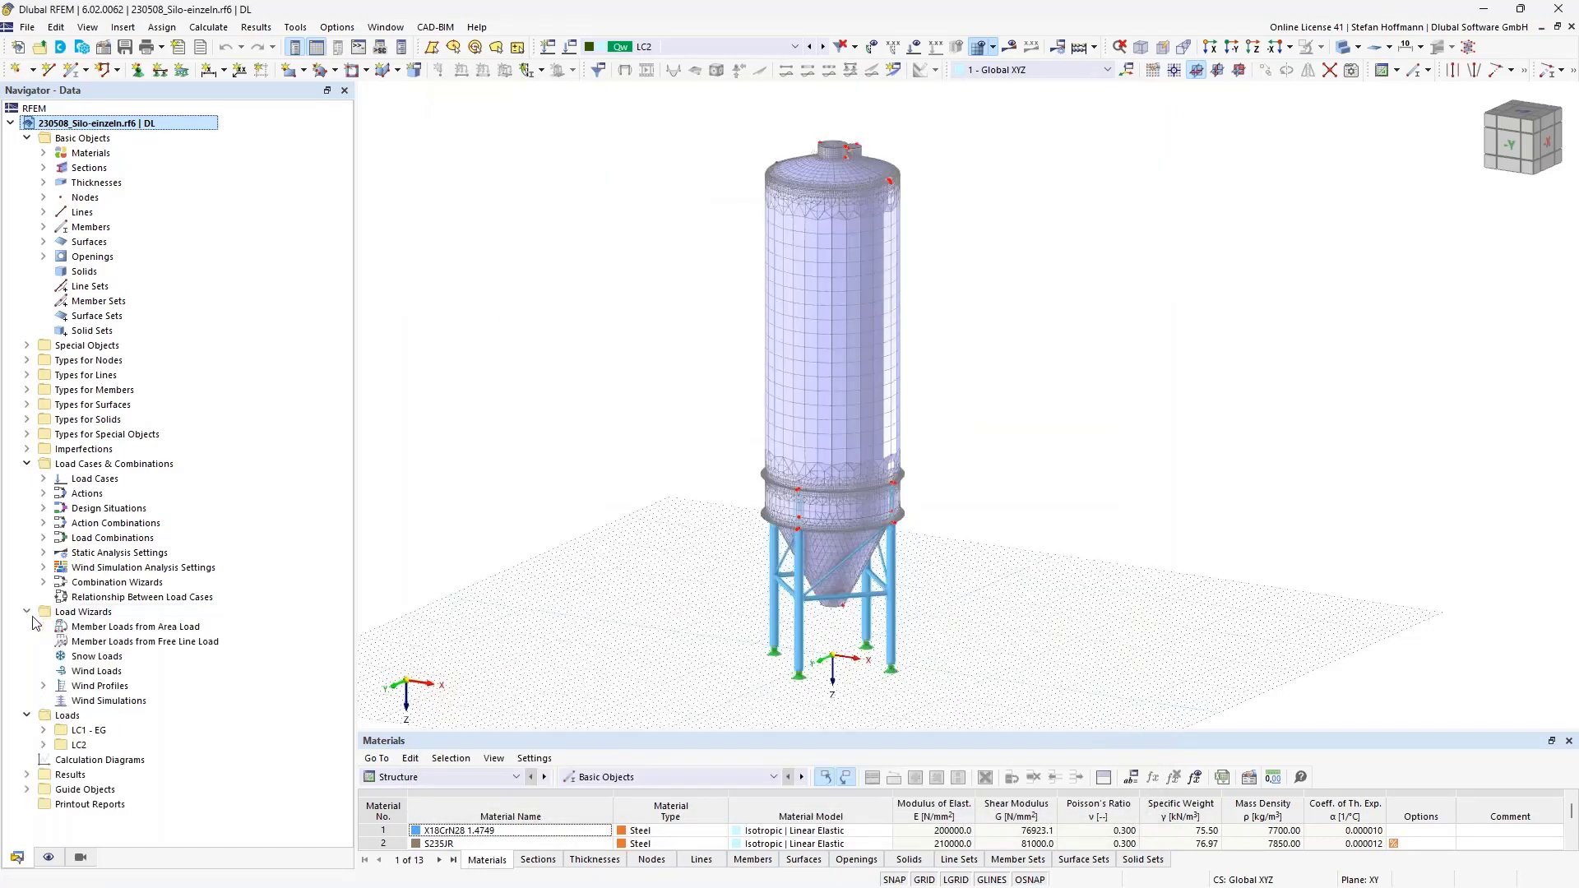
{"action": "left_click", "coordinate": [43, 686]}
{"action": "double_click", "coordinate": [113, 704]}
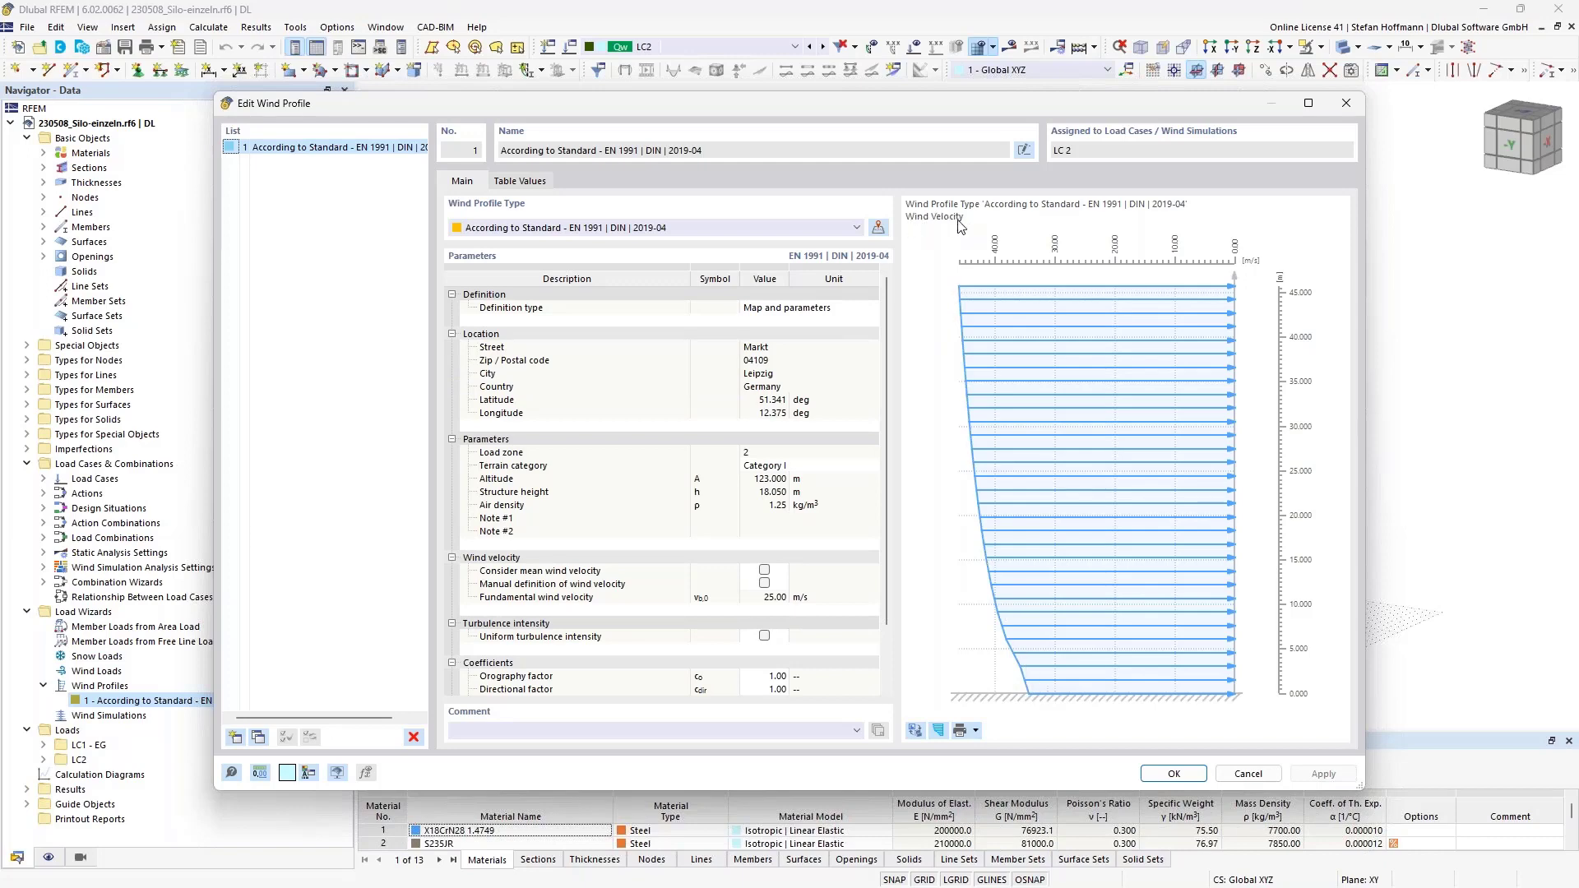
Check the wind profile's turbulence intensity diagram, close the profile without changes and switch to RWIND.
{"action": "left_click", "coordinate": [938, 733]}
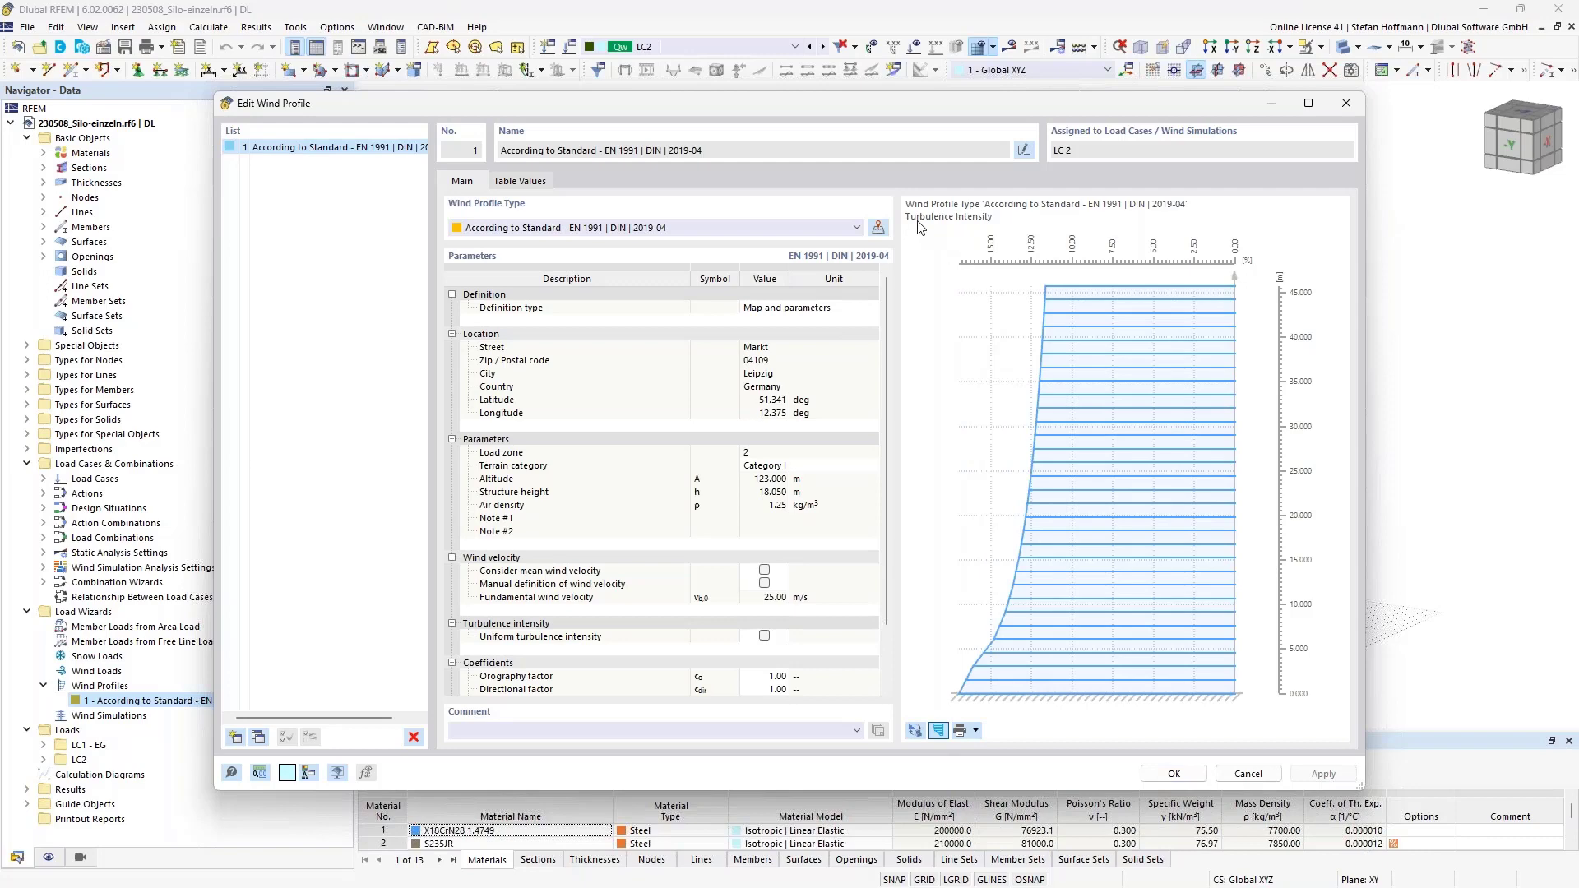
{"action": "left_click", "coordinate": [1347, 103]}
{"action": "left_click", "coordinate": [1487, 8]}
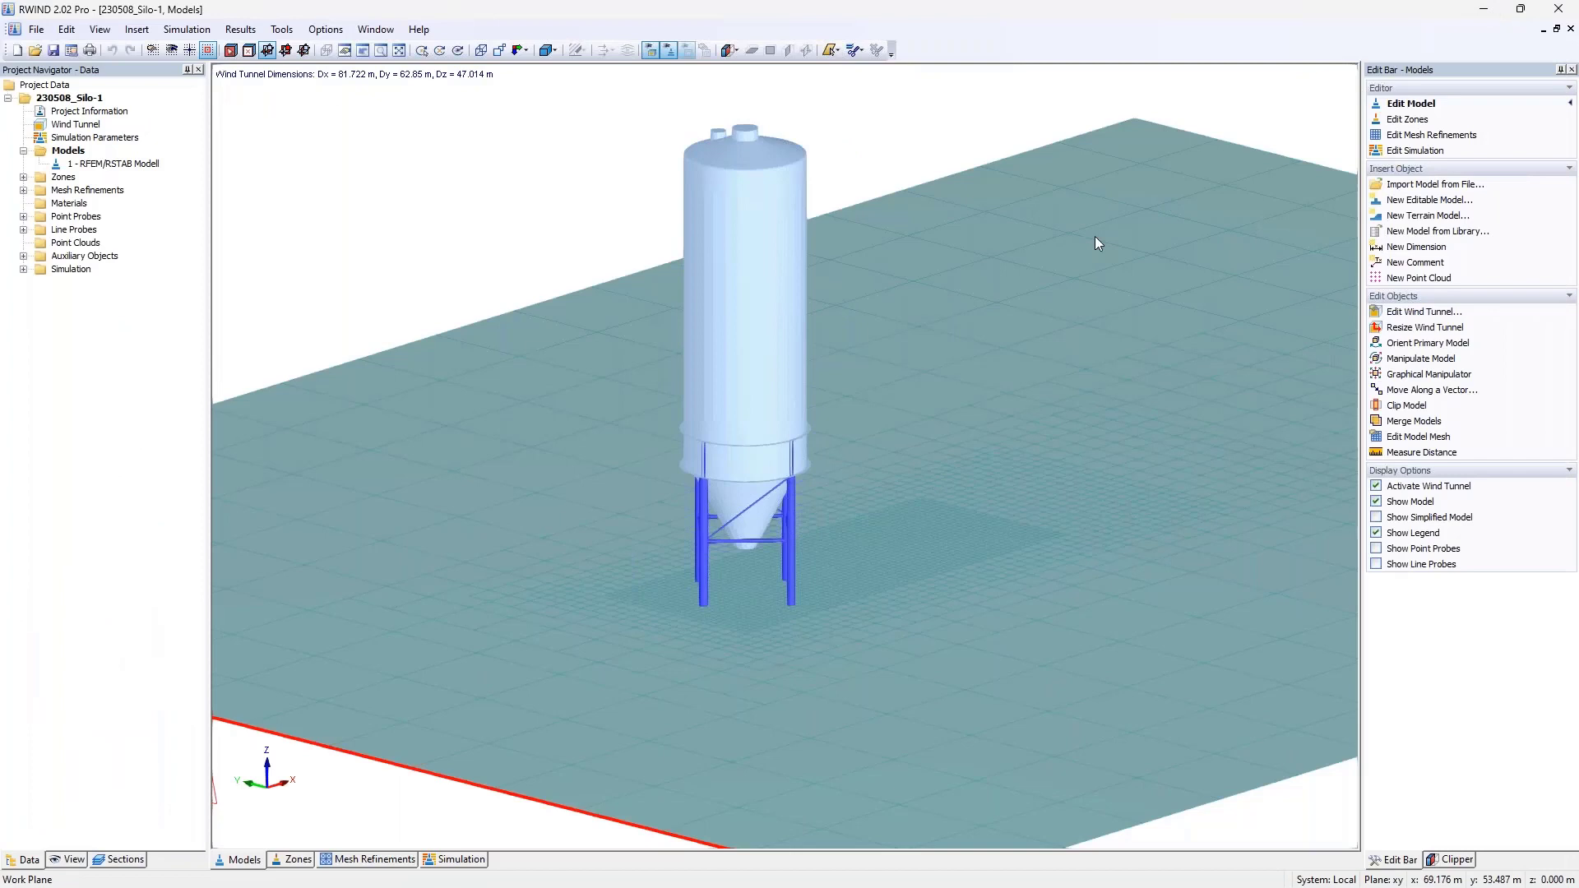
Review the wind speed profile's height and speed values in the simulation parameters and close them without changes.
{"action": "left_click", "coordinate": [187, 29]}
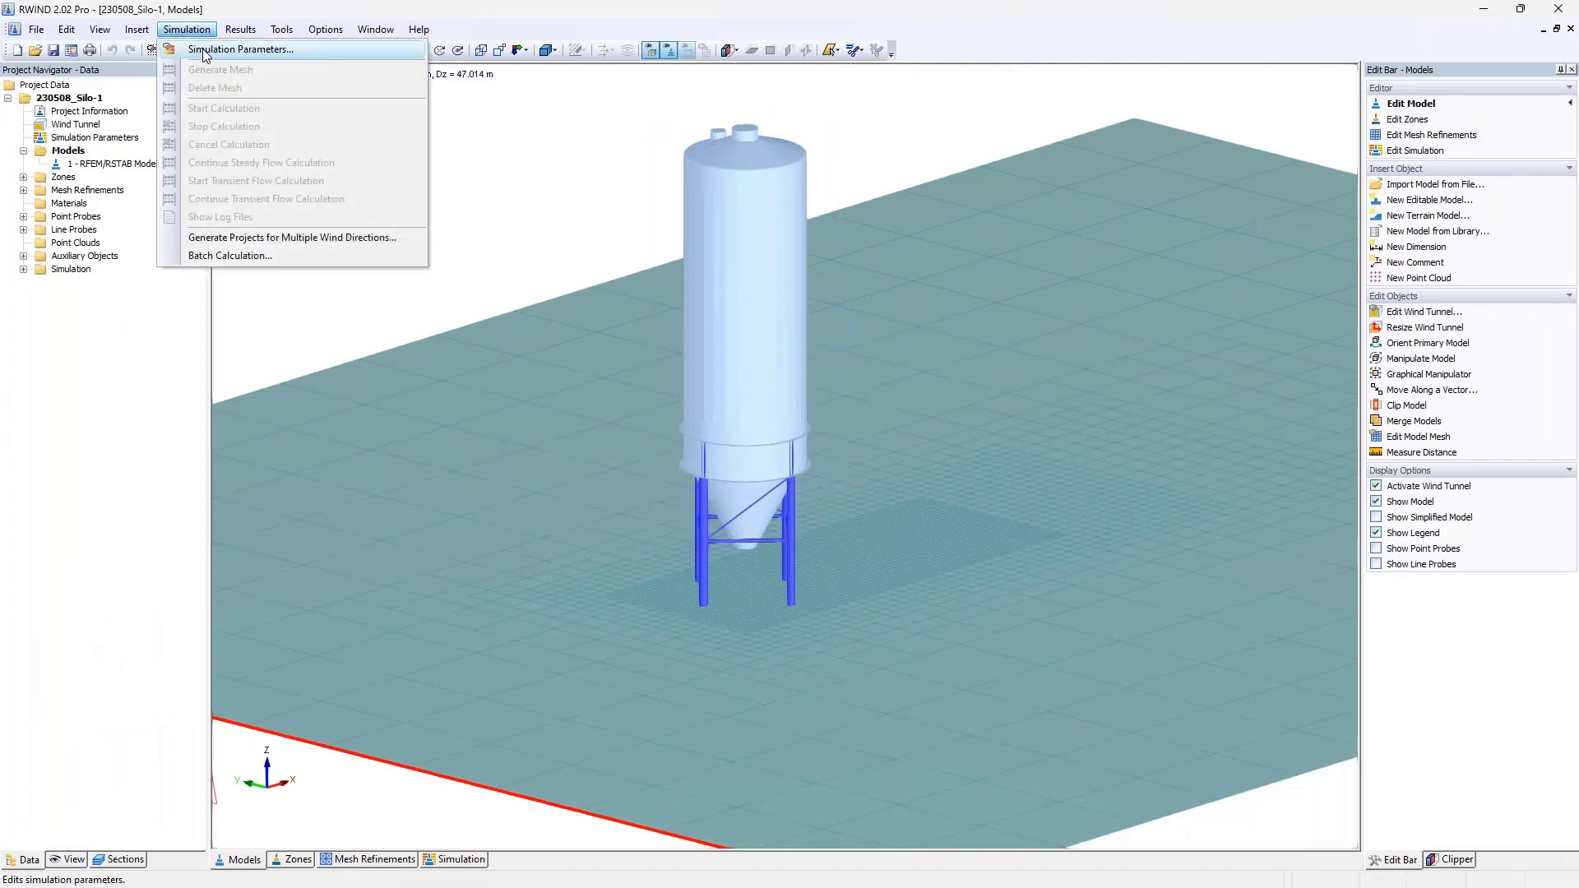
{"action": "left_click", "coordinate": [205, 51]}
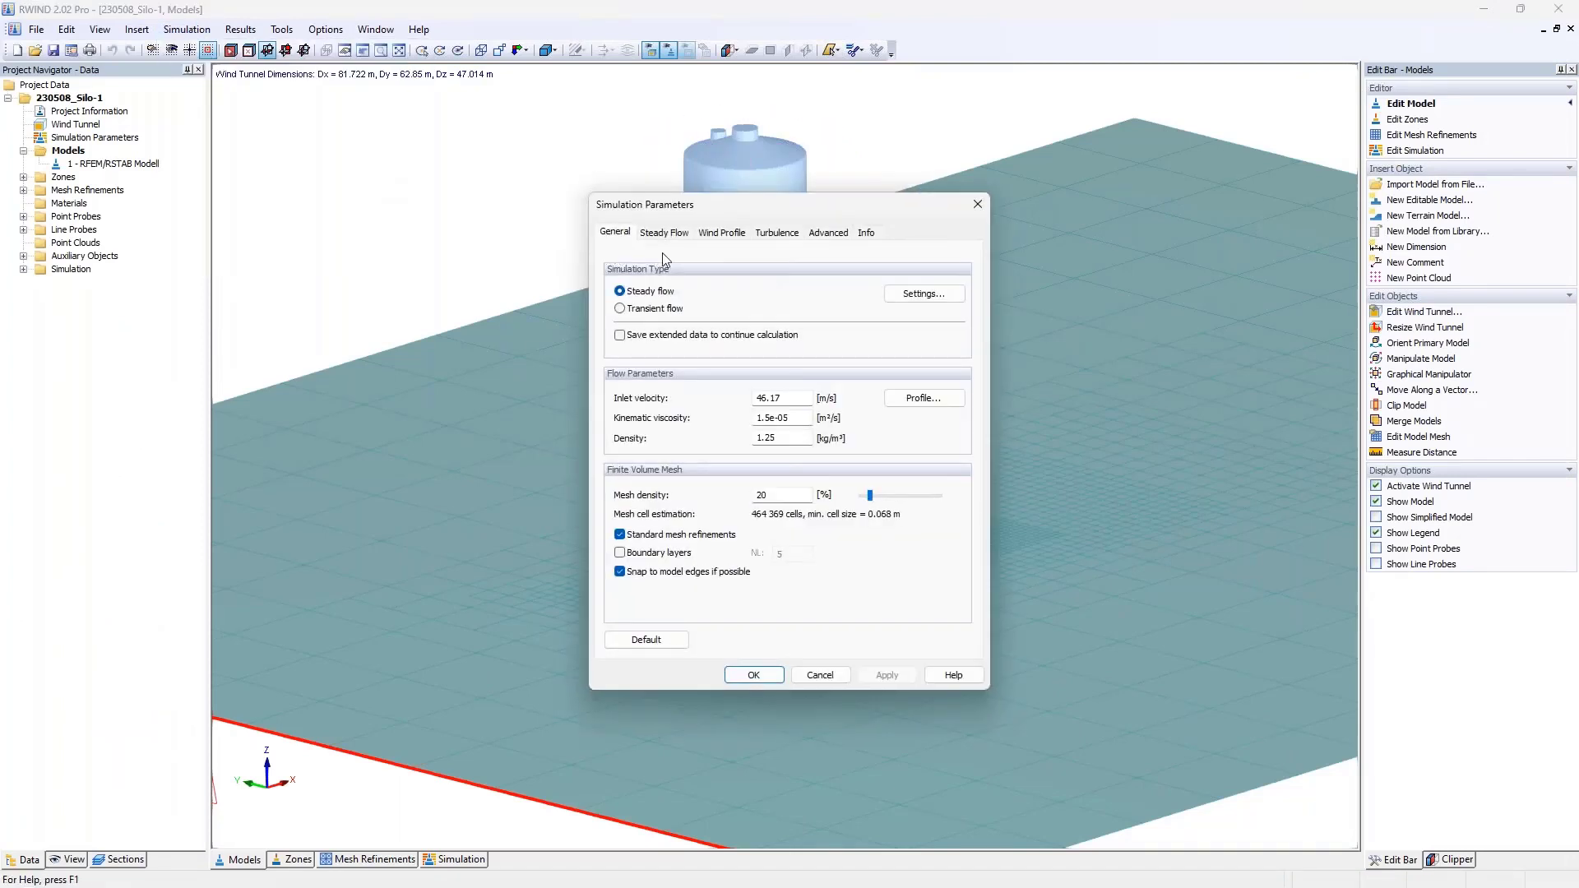
{"action": "left_click", "coordinate": [721, 231]}
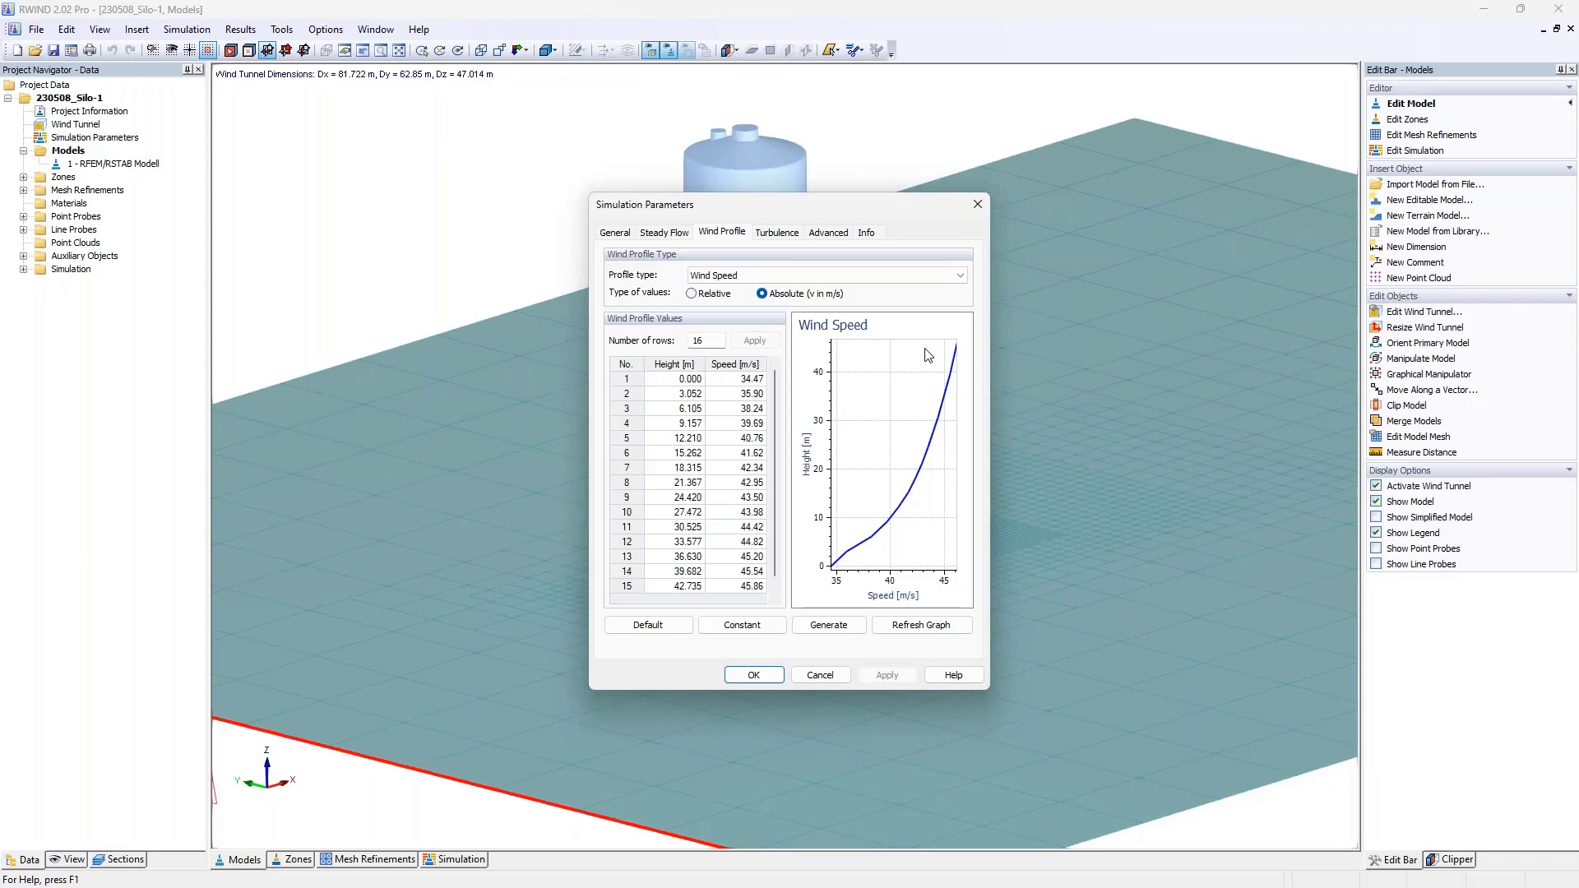
{"action": "left_click_drag", "start_coordinate": [750, 379], "coordinate": [755, 501]}
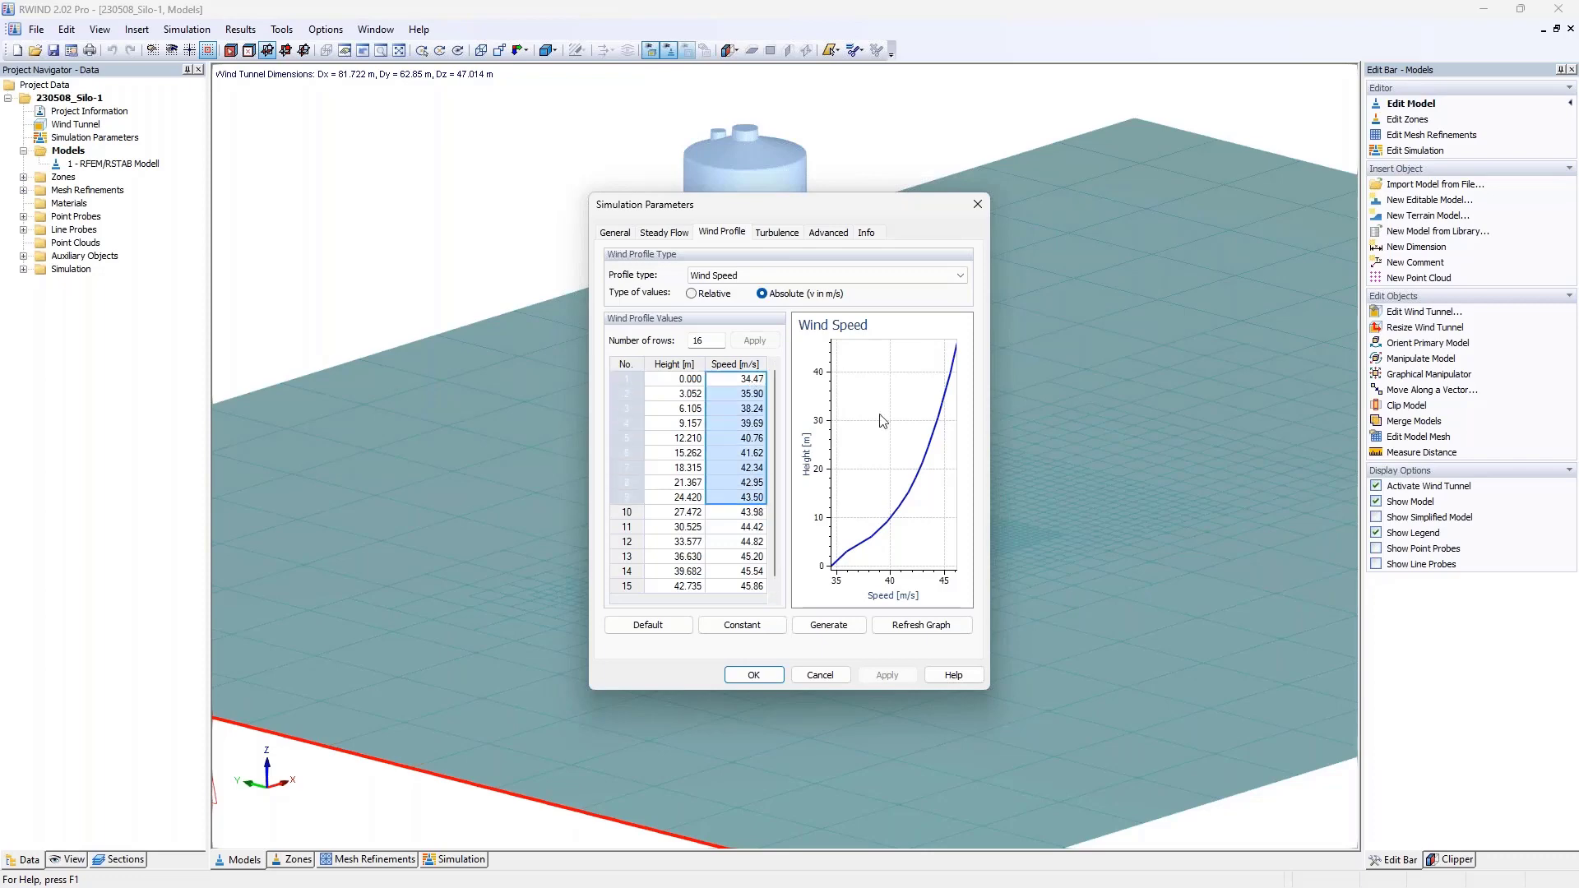
{"action": "left_click", "coordinate": [975, 206]}
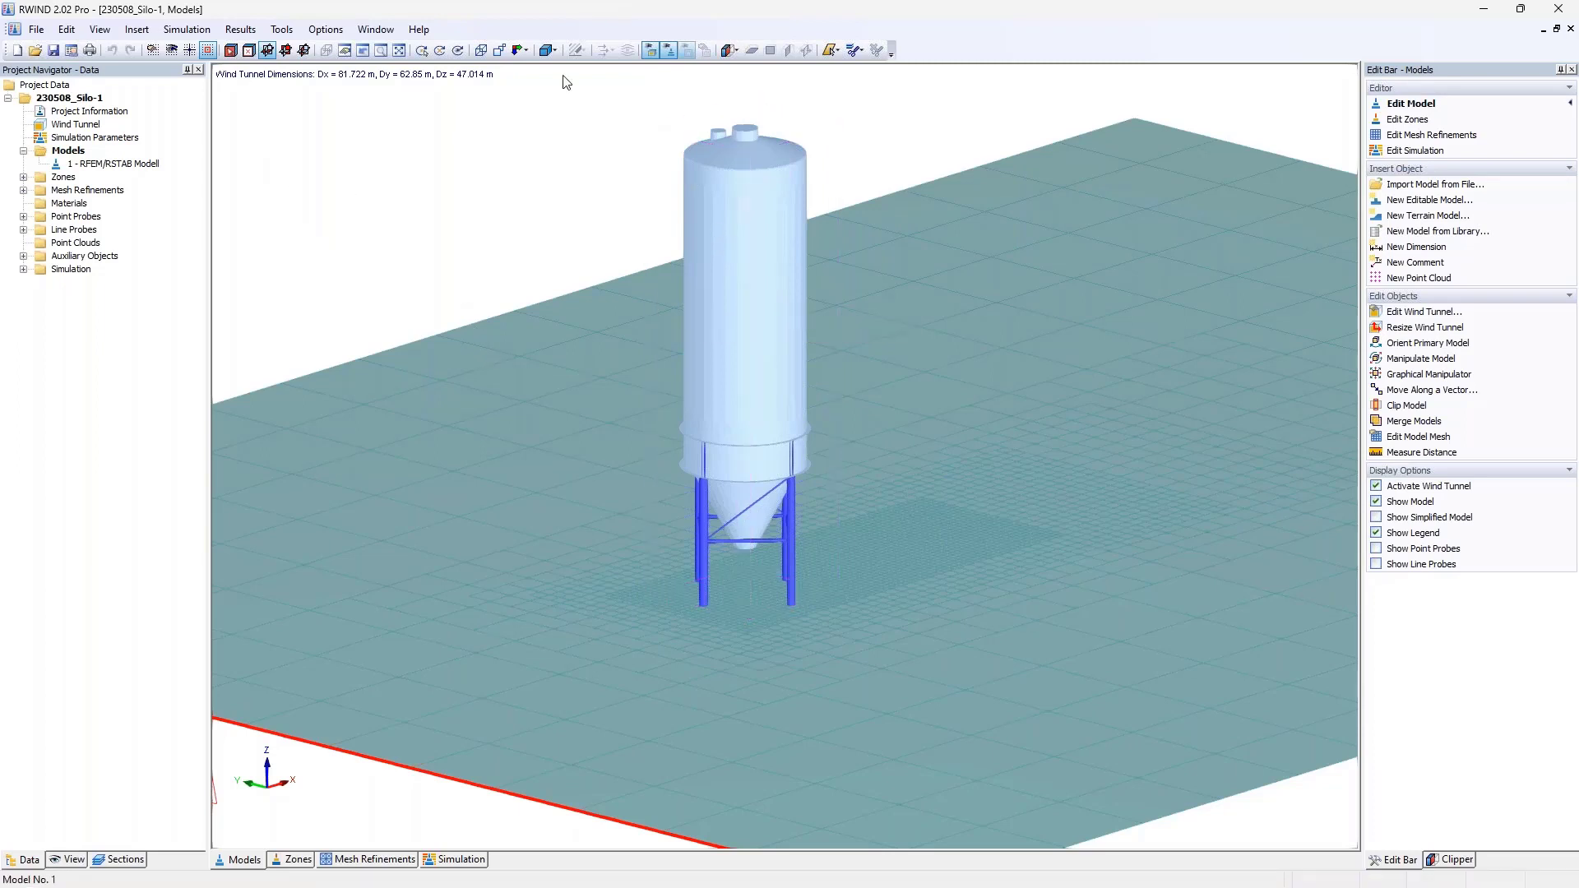
Examine the silo's surface mesh with the Mesh Inspector and compare it with the mesh in RFEM.
{"action": "left_click", "coordinate": [281, 29]}
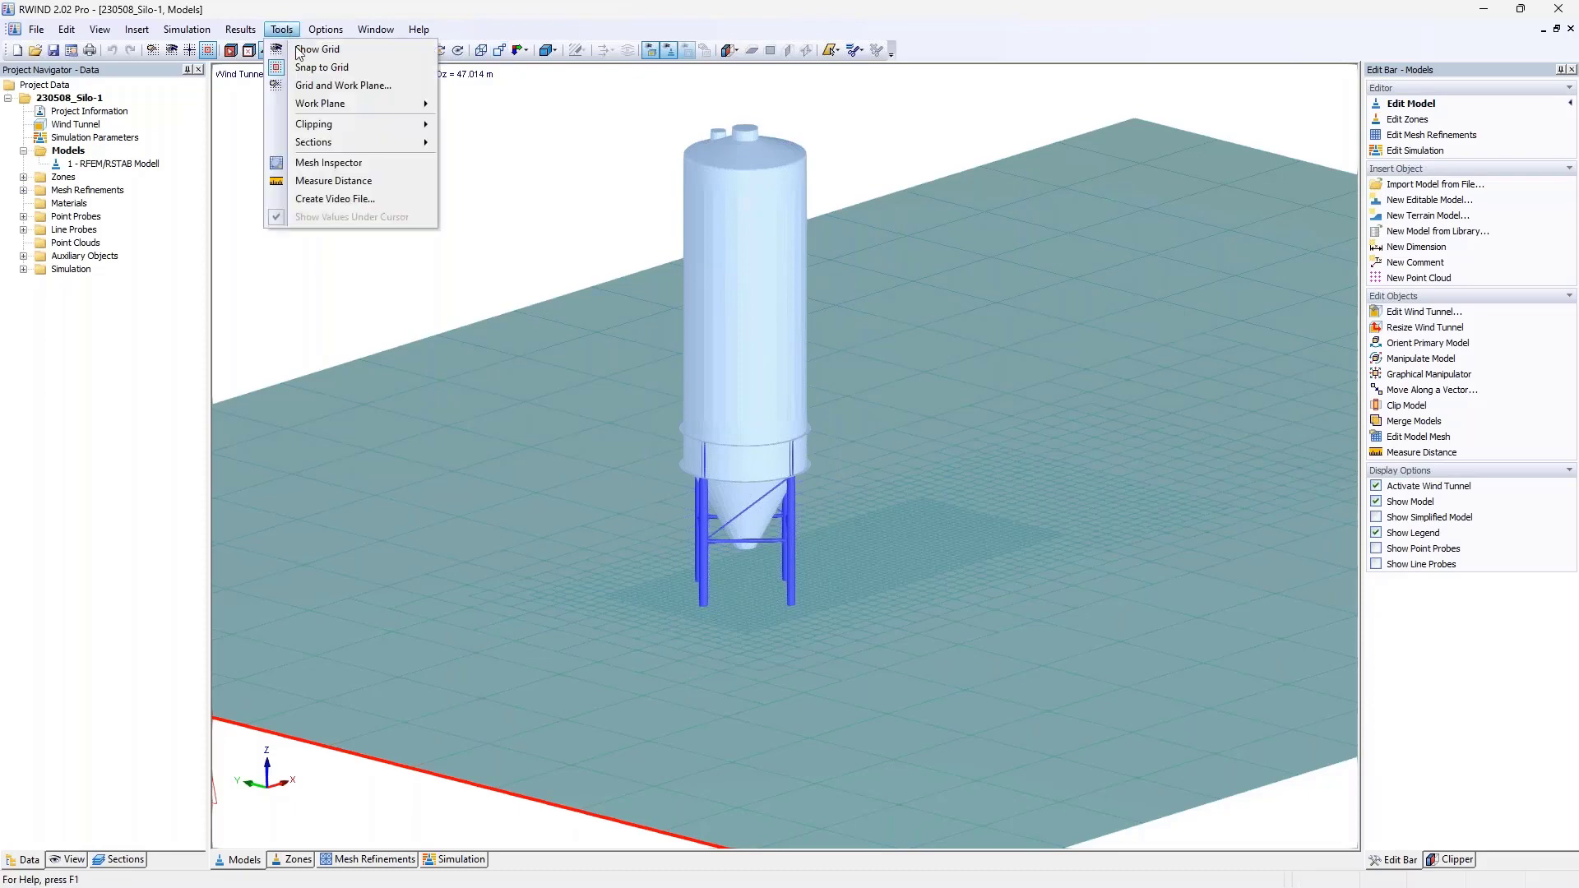
{"action": "left_click", "coordinate": [330, 162]}
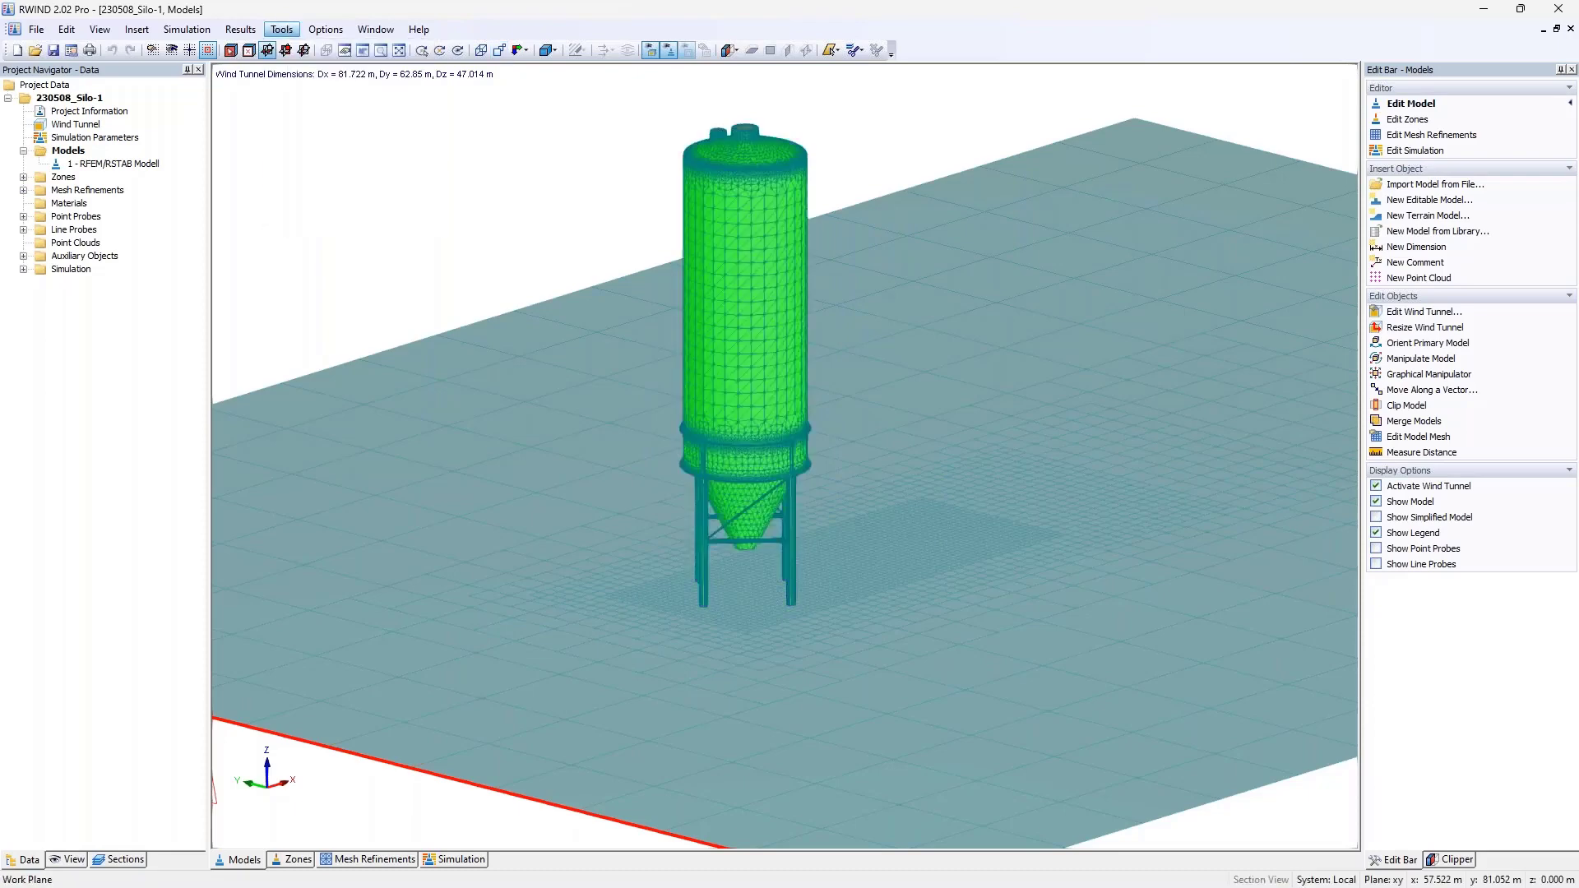
{"action": "scroll", "coordinate": [696, 159], "scroll_direction": "up", "scroll_amount": 5}
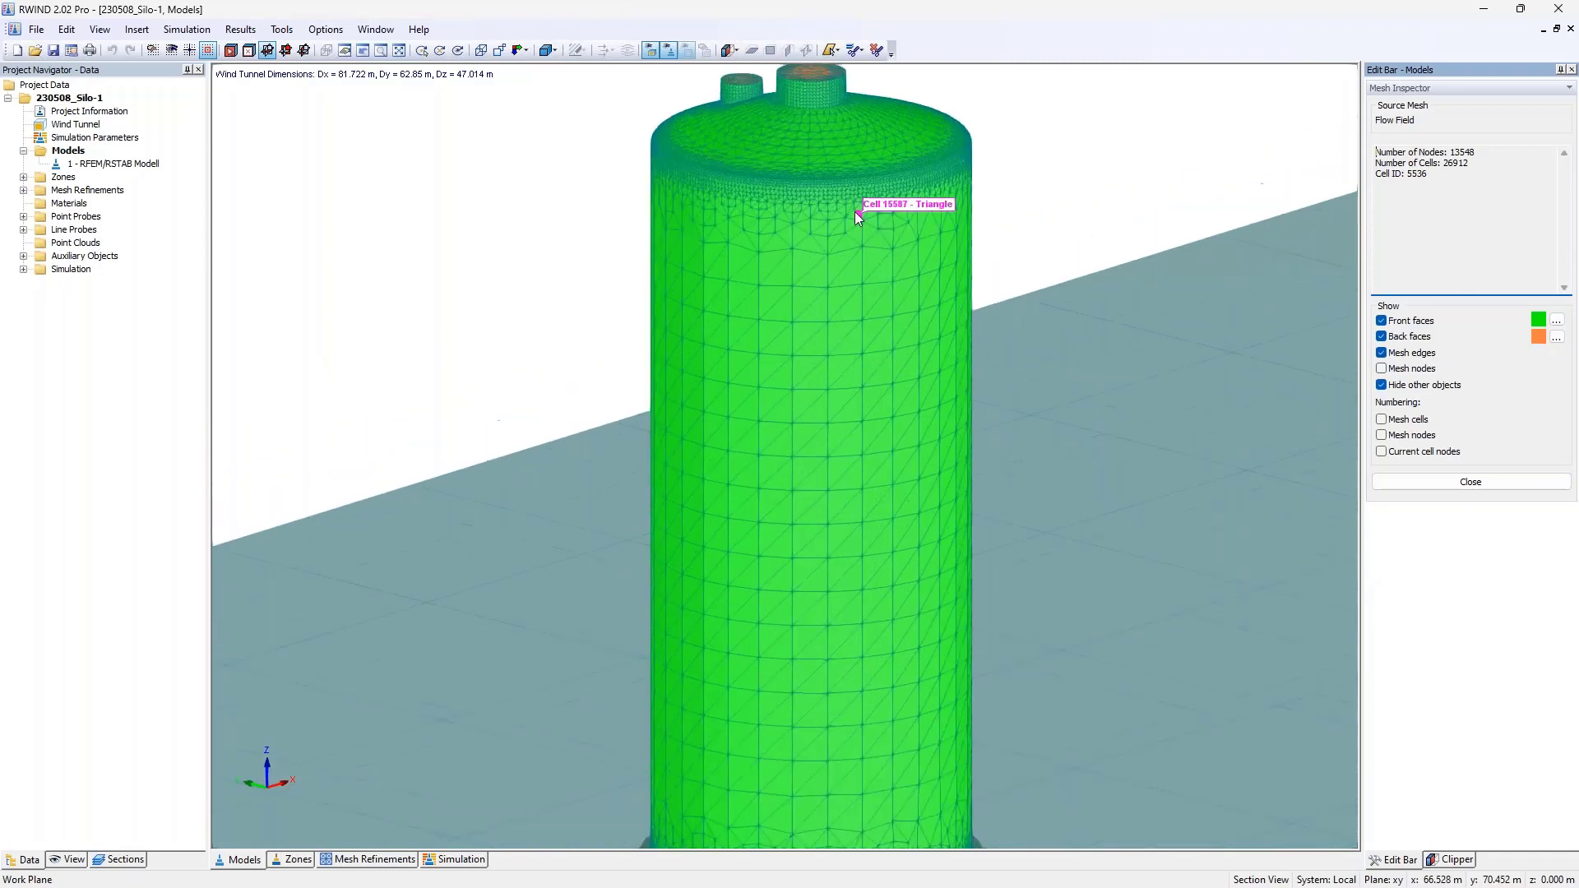
{"action": "left_click", "coordinate": [868, 316]}
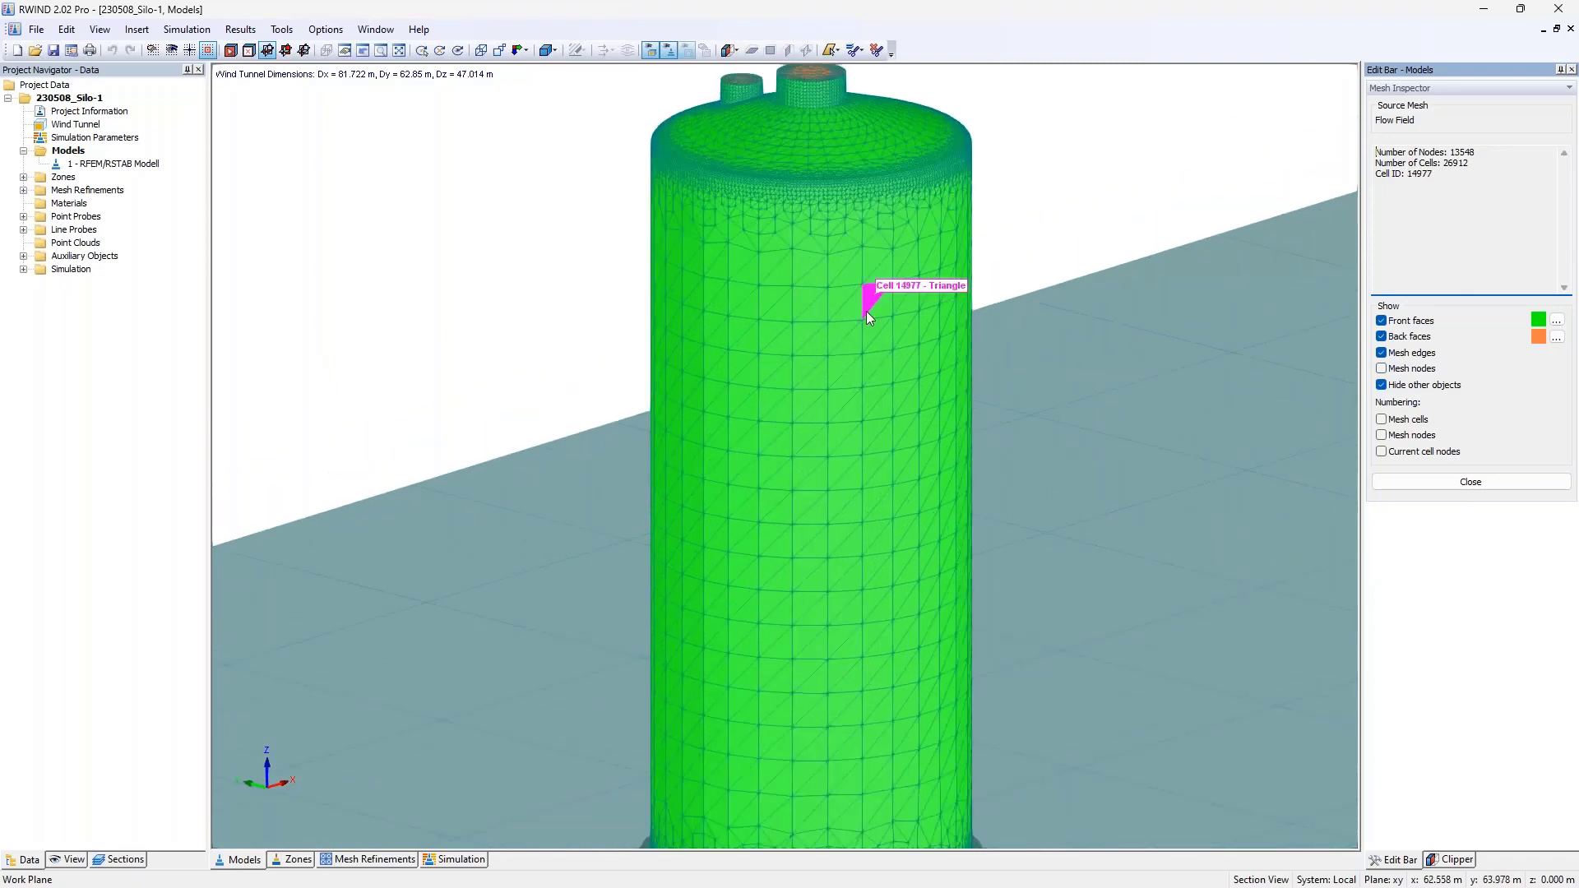
{"action": "scroll", "coordinate": [866, 311], "scroll_direction": "down", "scroll_amount": 2}
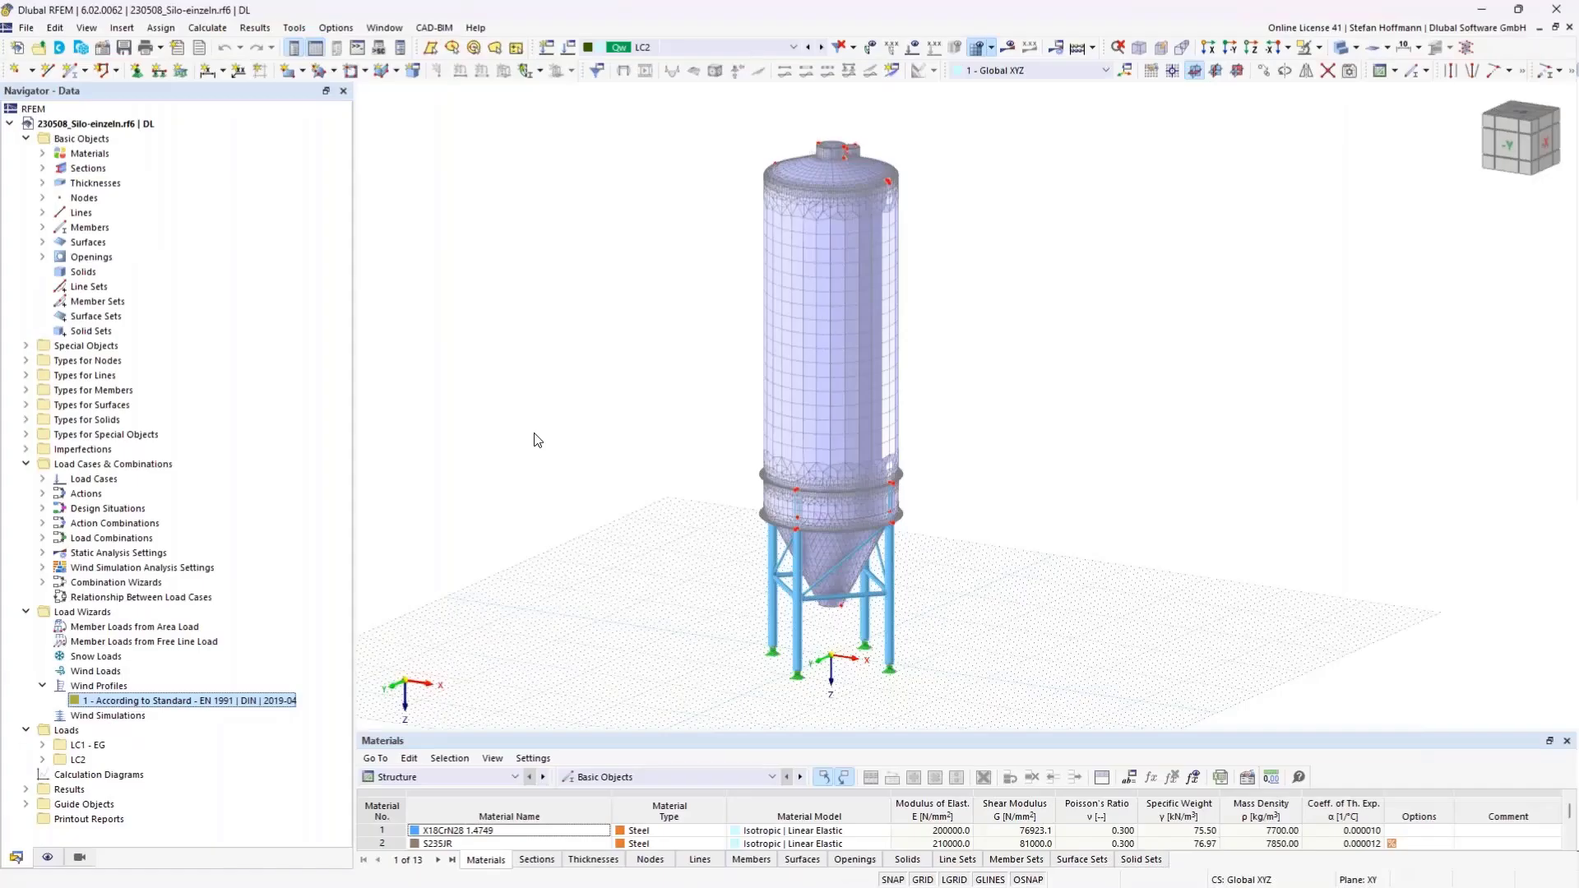
{"action": "scroll", "coordinate": [821, 189], "scroll_direction": "up", "scroll_amount": 1}
{"action": "scroll", "coordinate": [821, 189], "scroll_direction": "up", "scroll_amount": 3}
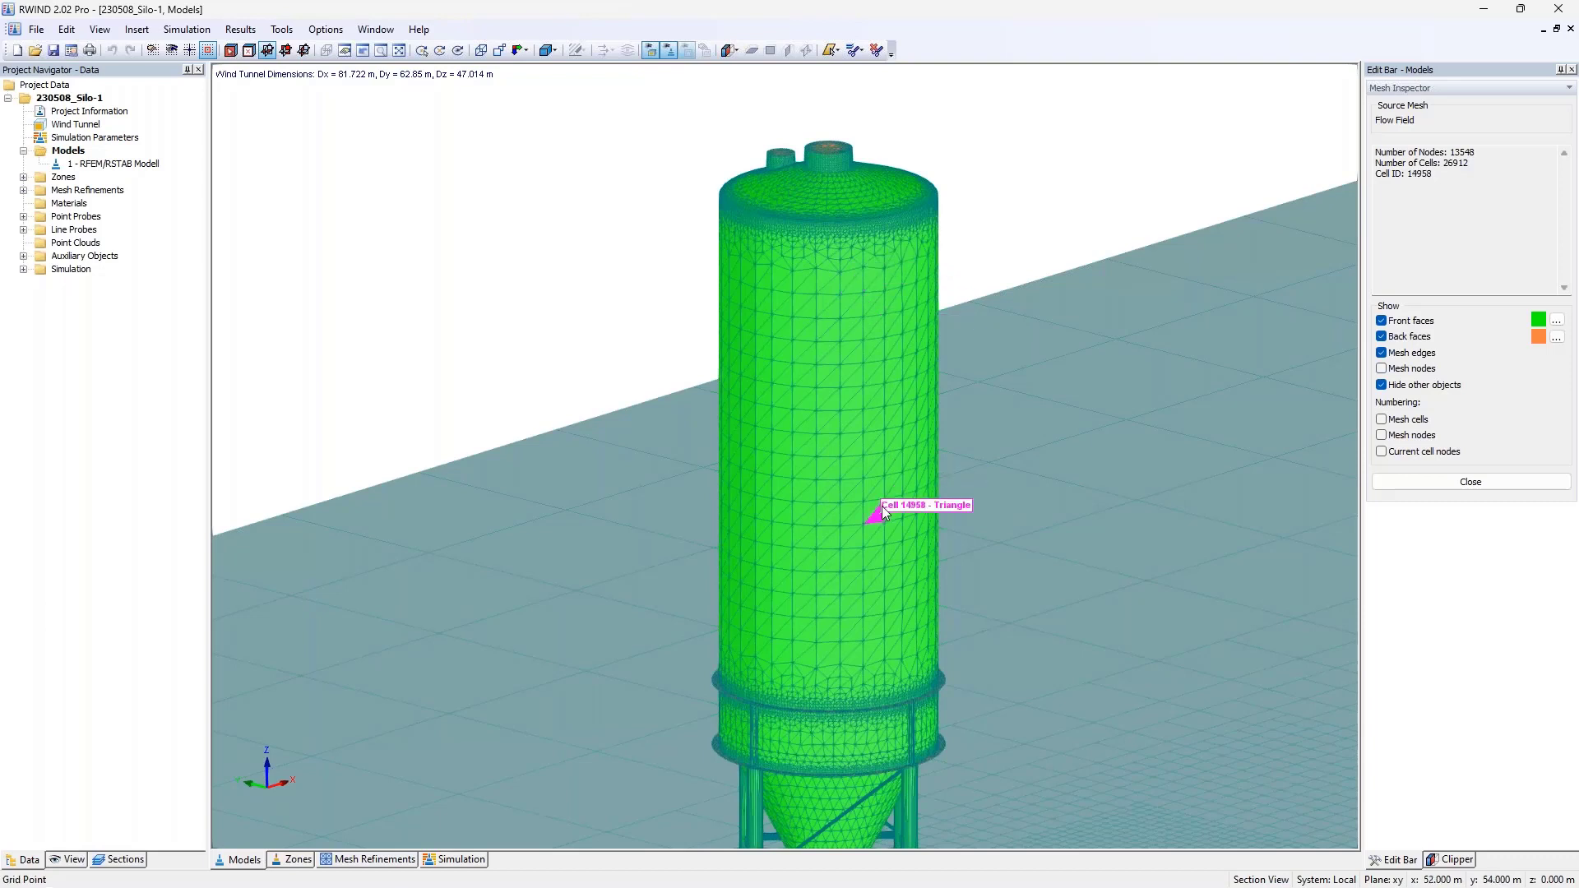
{"action": "left_click", "coordinate": [1470, 482]}
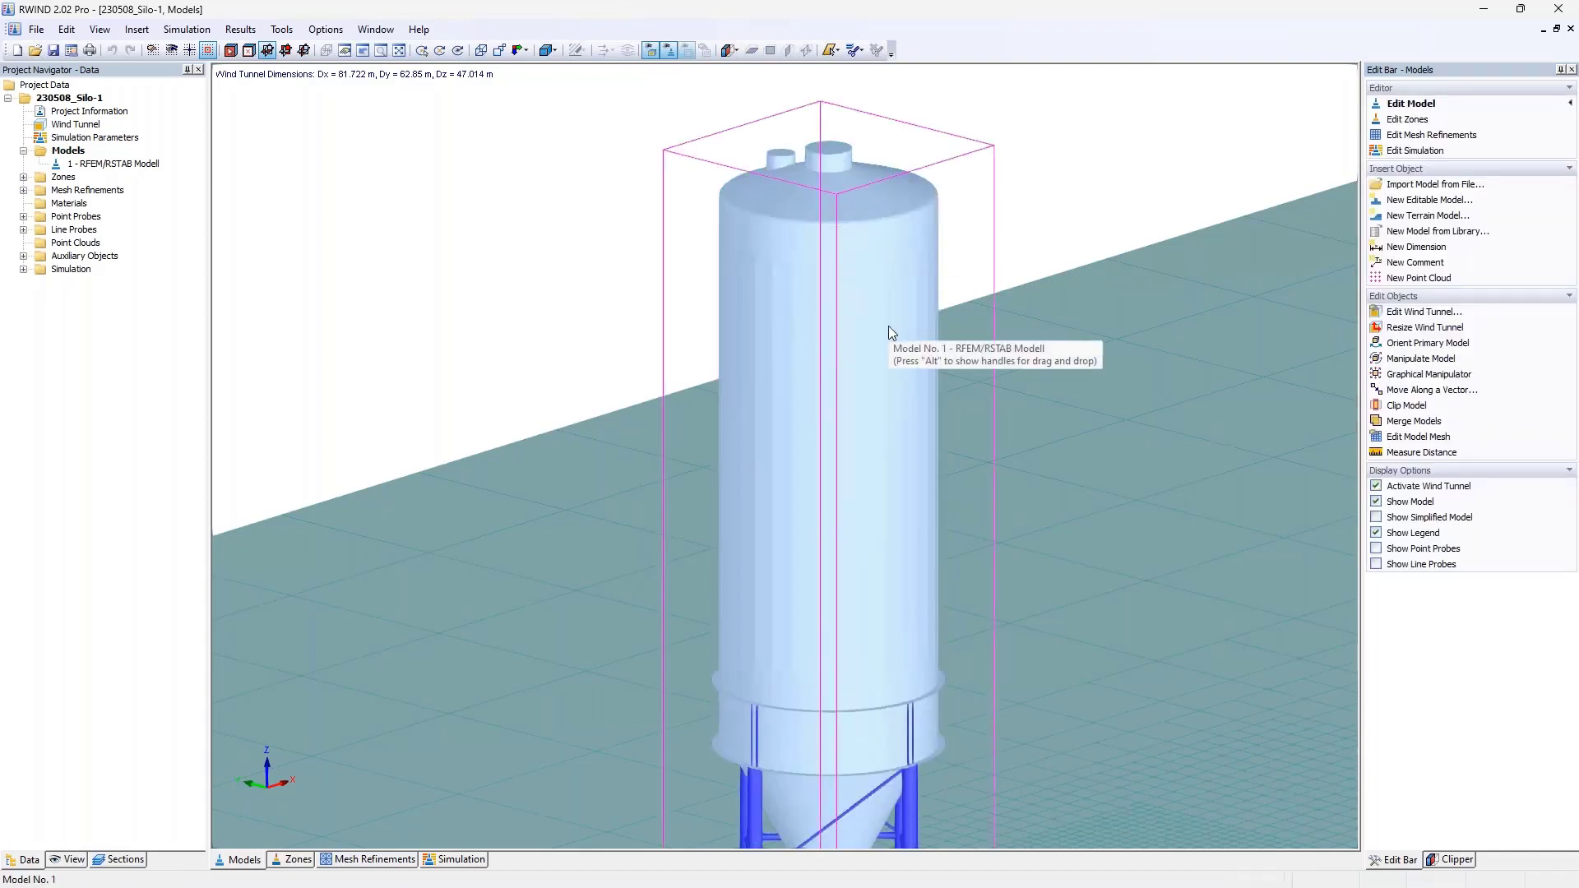
Review the wind tunnel's dimensions and its automatic adjustment to a model standing on the ground, leaving the dialog without changes.
{"action": "scroll", "coordinate": [888, 332], "scroll_direction": "down", "scroll_amount": 3}
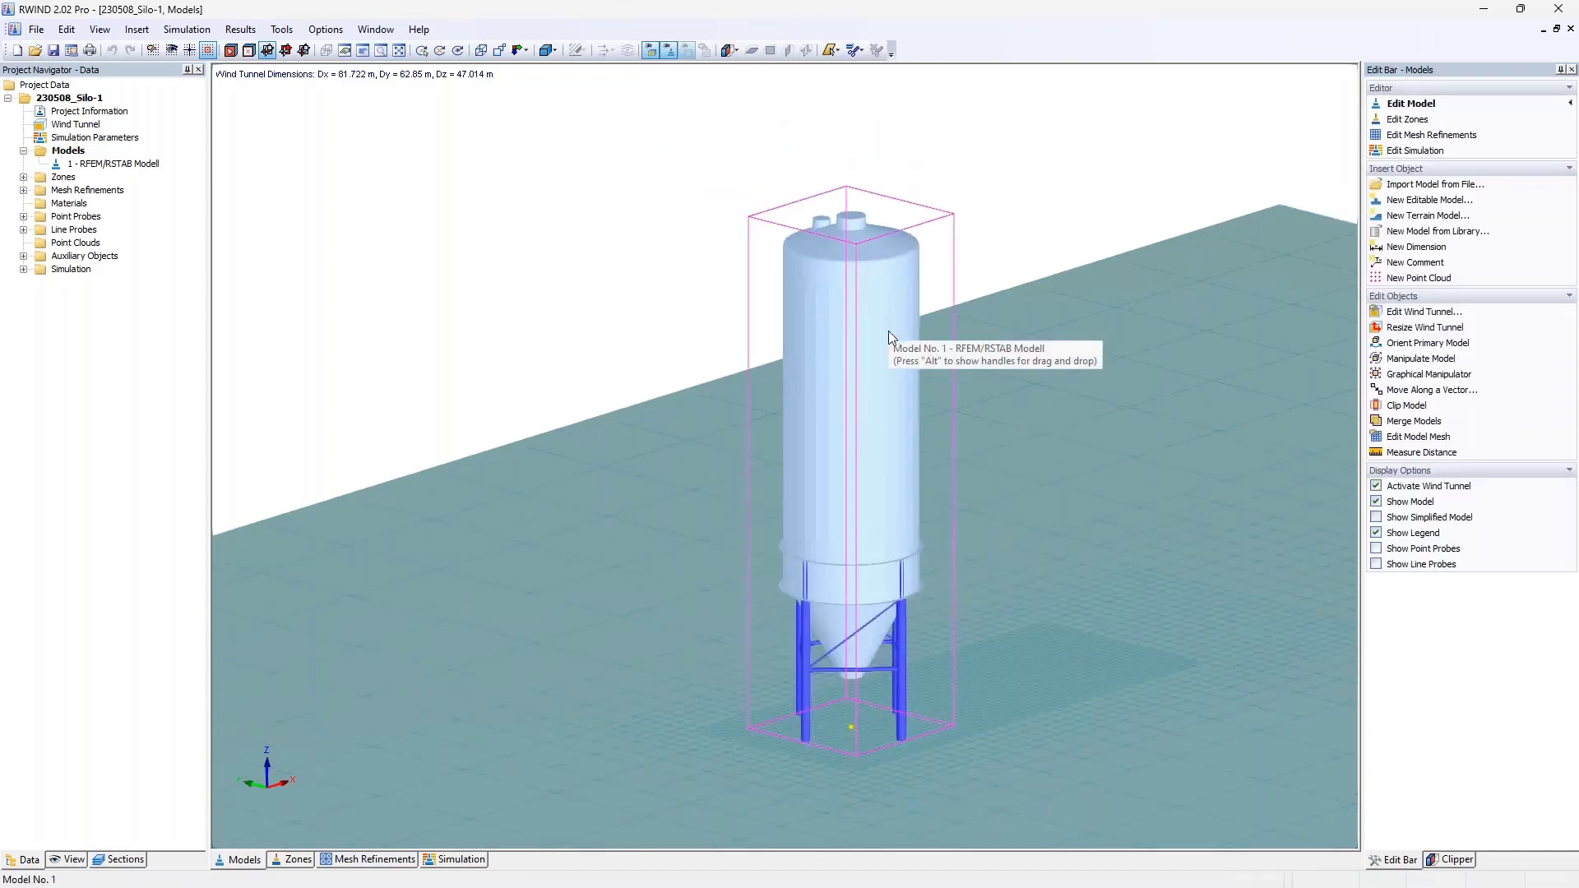
{"action": "middle_click_drag", "start_coordinate": [889, 332], "coordinate": [825, 313]}
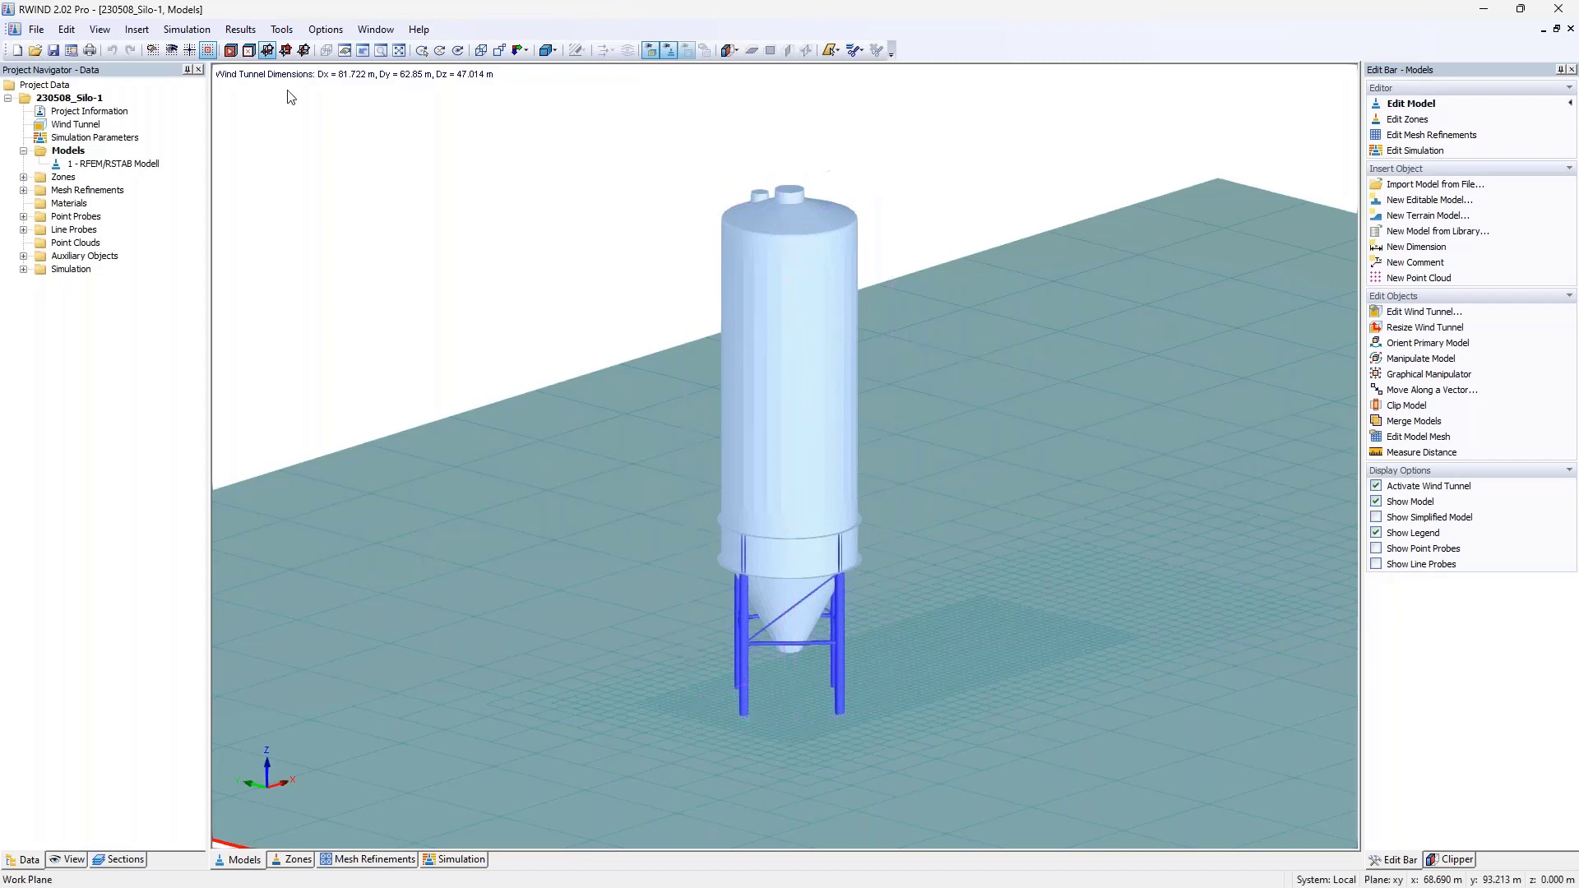
{"action": "left_click", "coordinate": [83, 127]}
{"action": "double_click", "coordinate": [83, 127]}
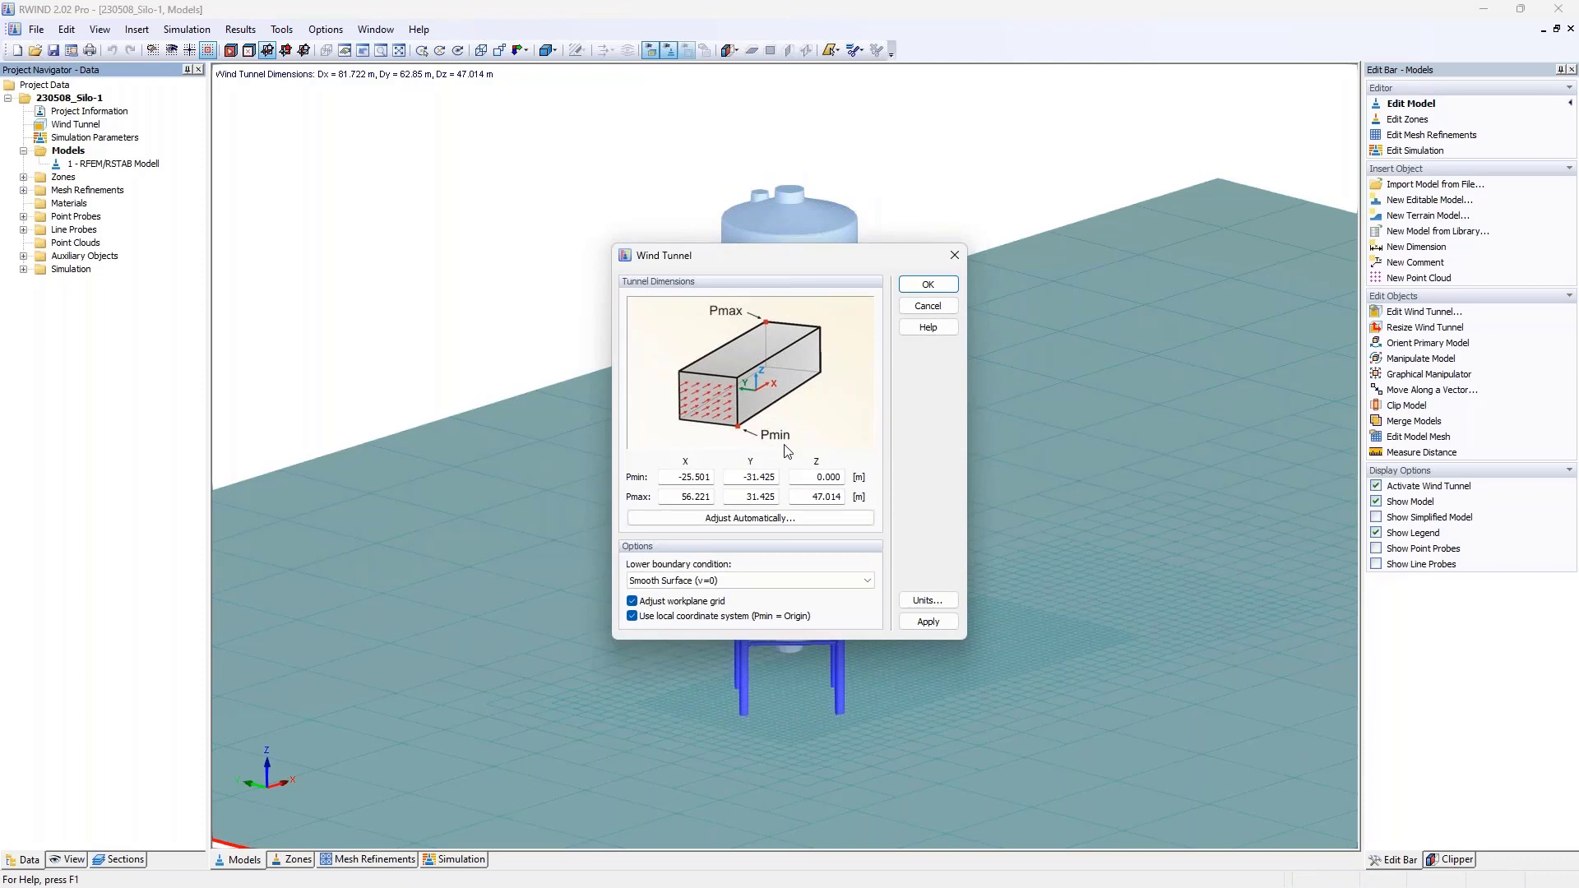
{"action": "double_click", "coordinate": [707, 478]}
{"action": "left_click", "coordinate": [749, 518]}
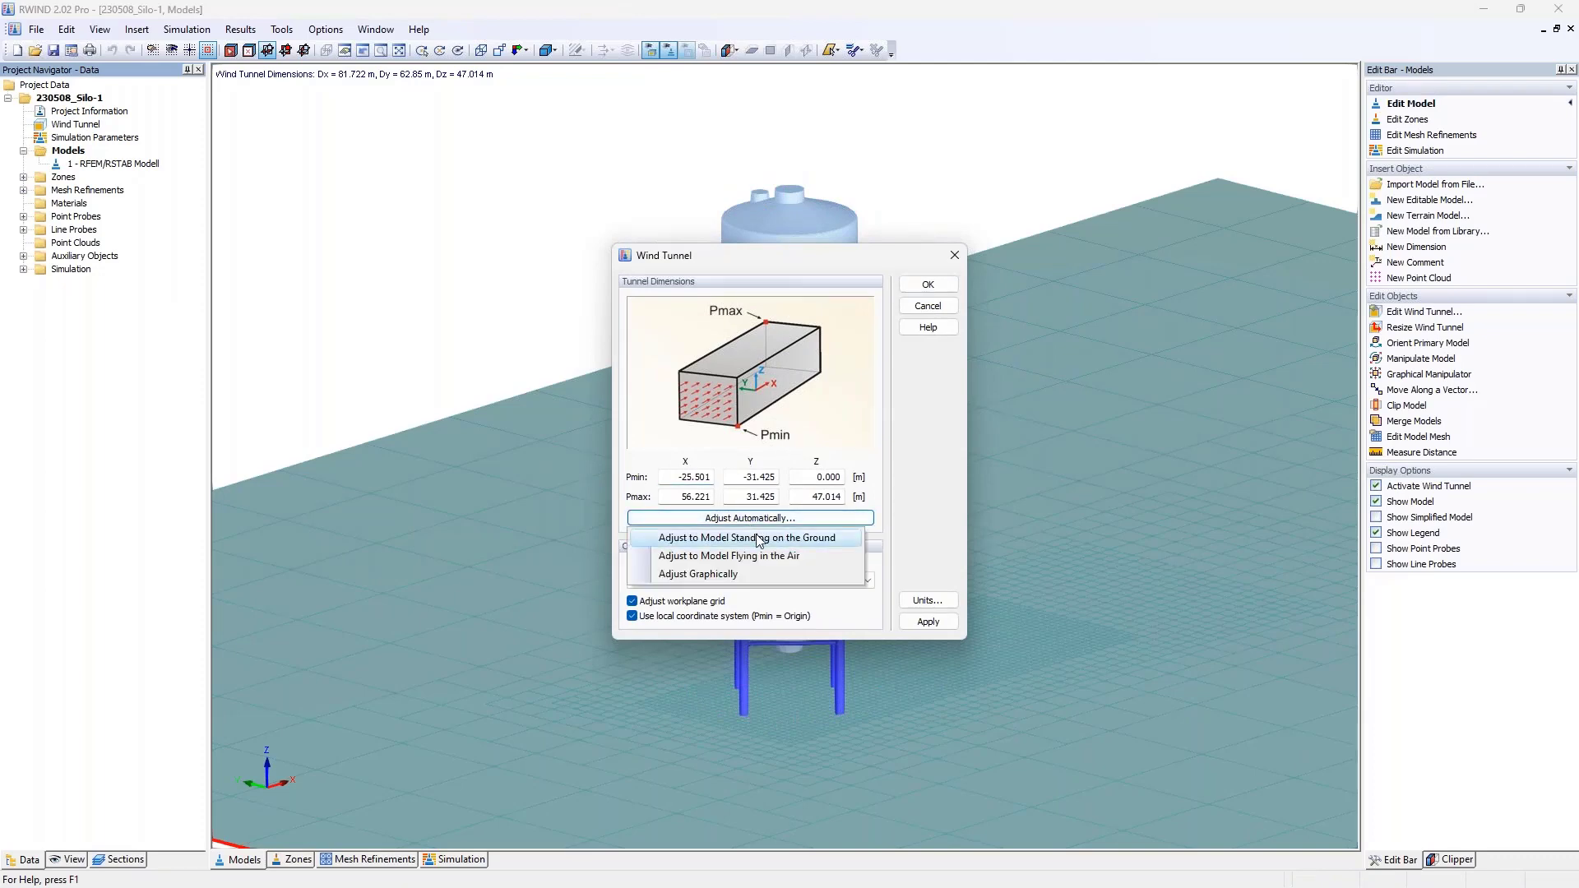
{"action": "left_click", "coordinate": [758, 539]}
{"action": "left_click", "coordinate": [762, 518]}
{"action": "left_click", "coordinate": [831, 425]}
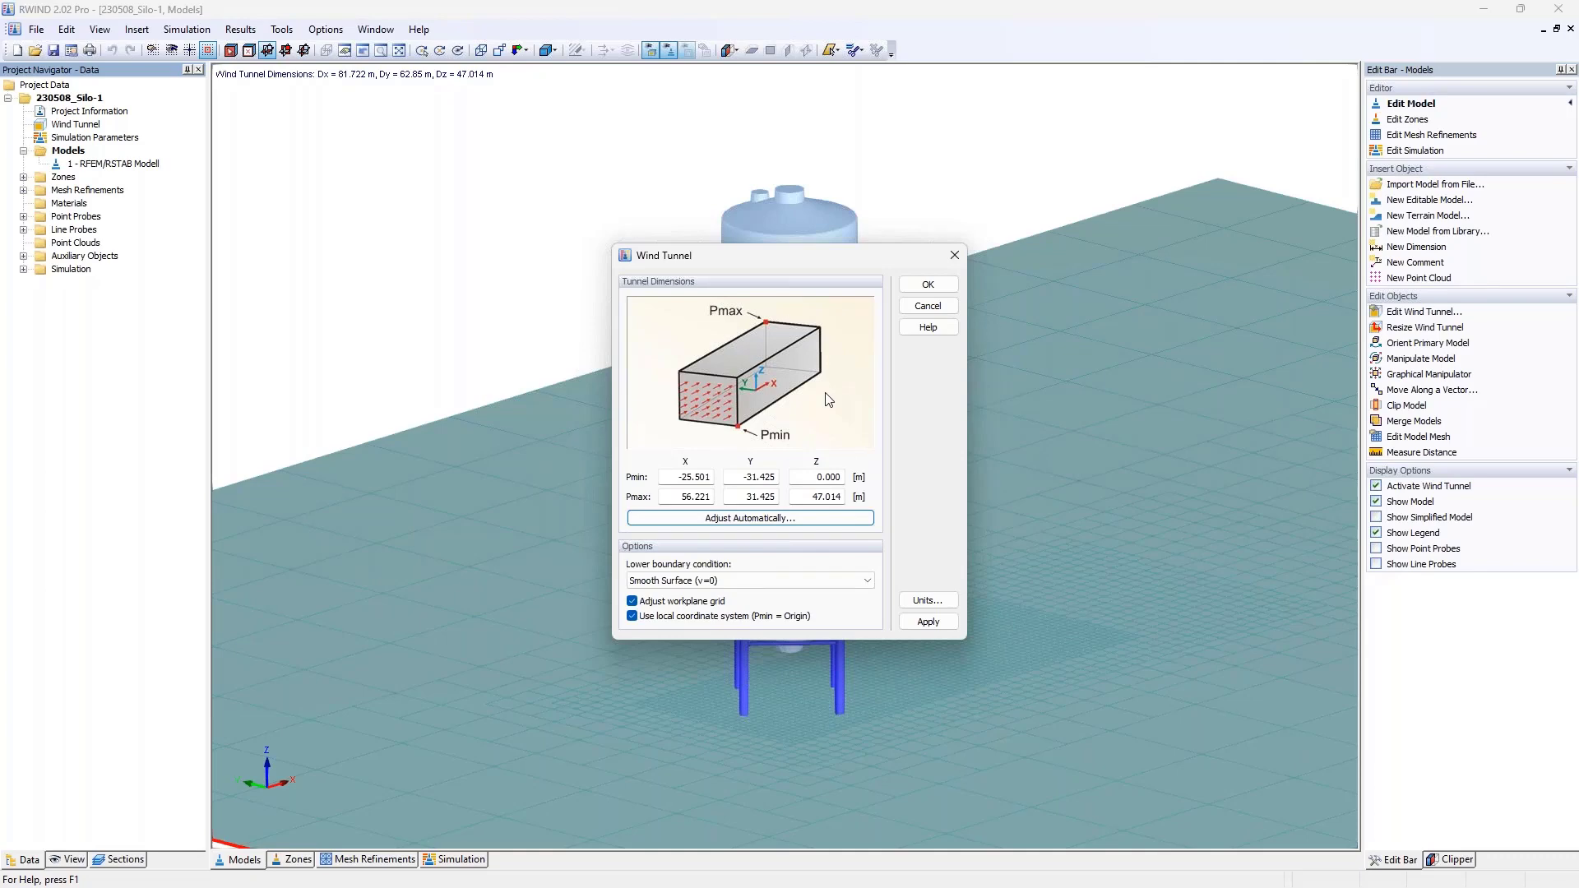
{"action": "left_click_drag", "start_coordinate": [826, 257], "coordinate": [473, 236]}
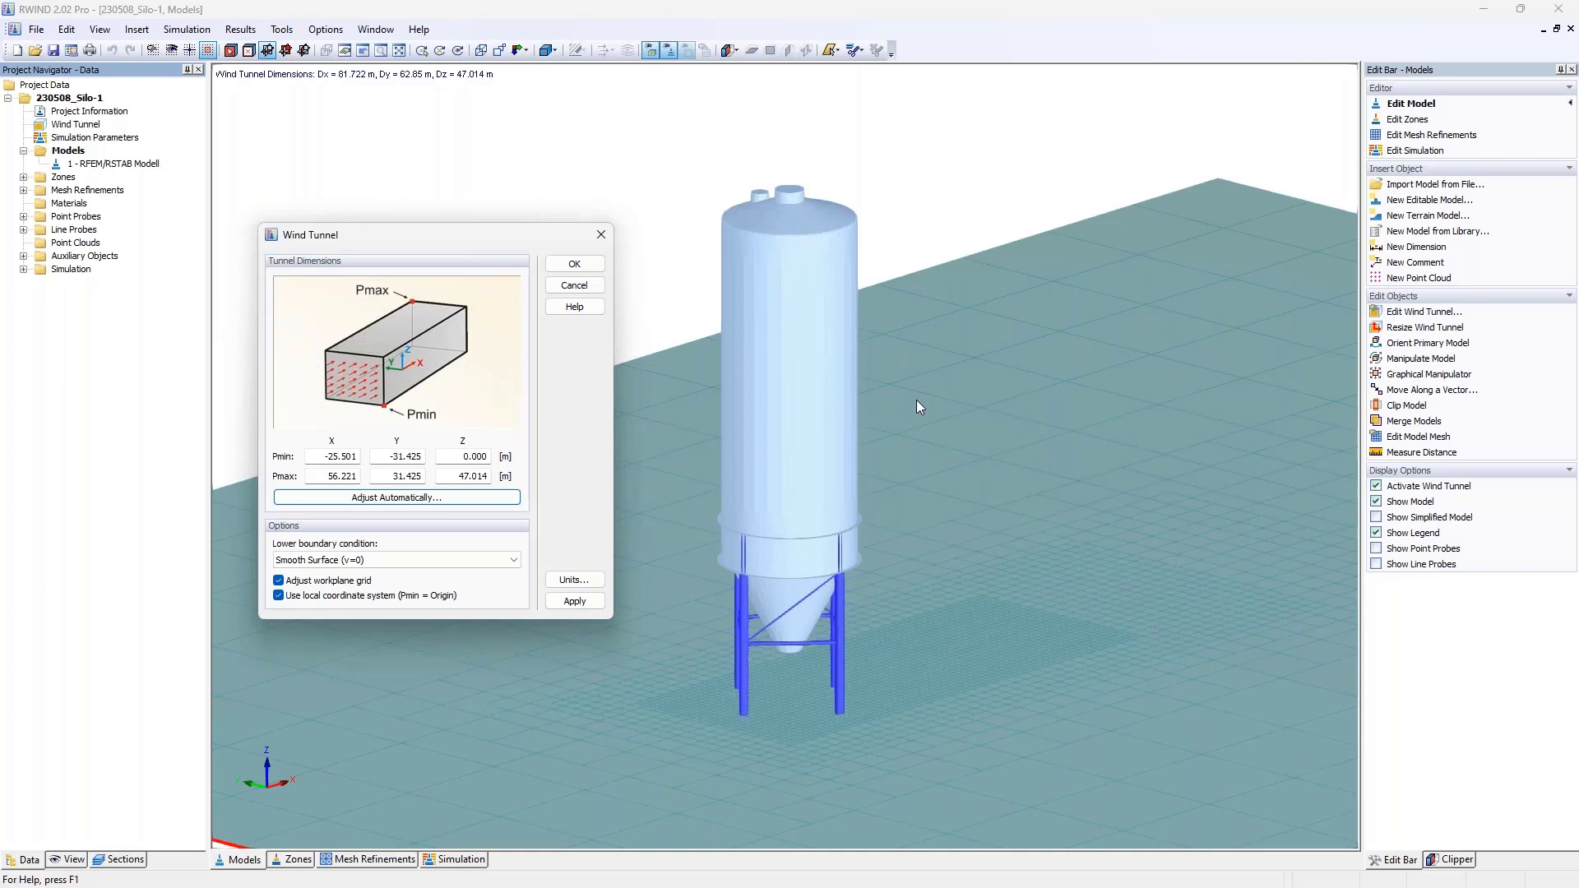
{"action": "left_click", "coordinate": [601, 236]}
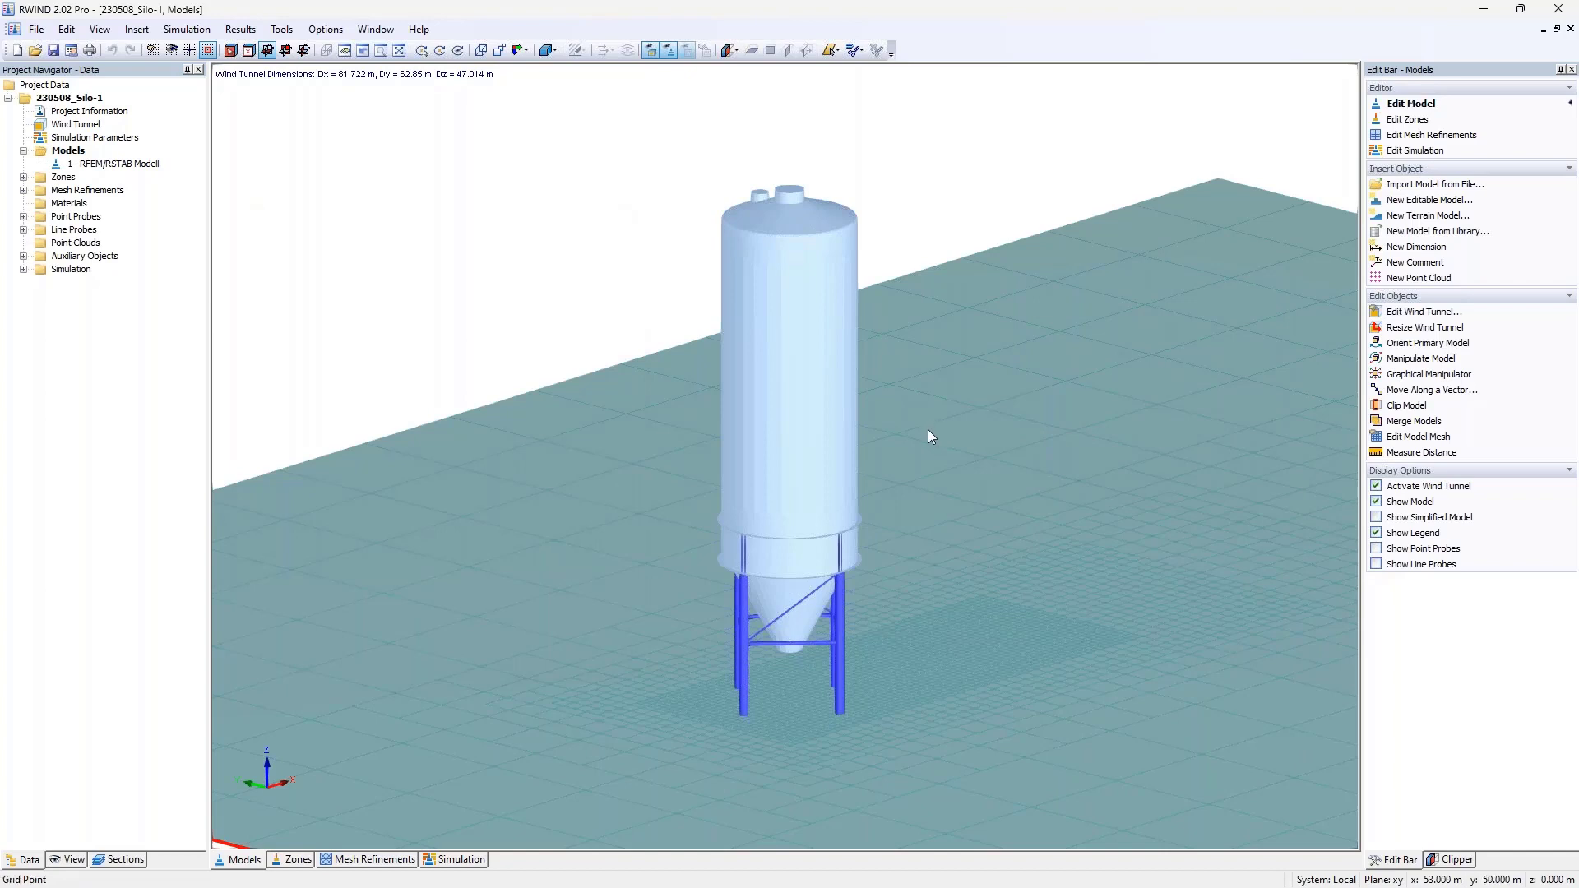
Check the inlet velocity in the simulation parameters and display the wind speed profile as relative values.
{"action": "double_click", "coordinate": [95, 139]}
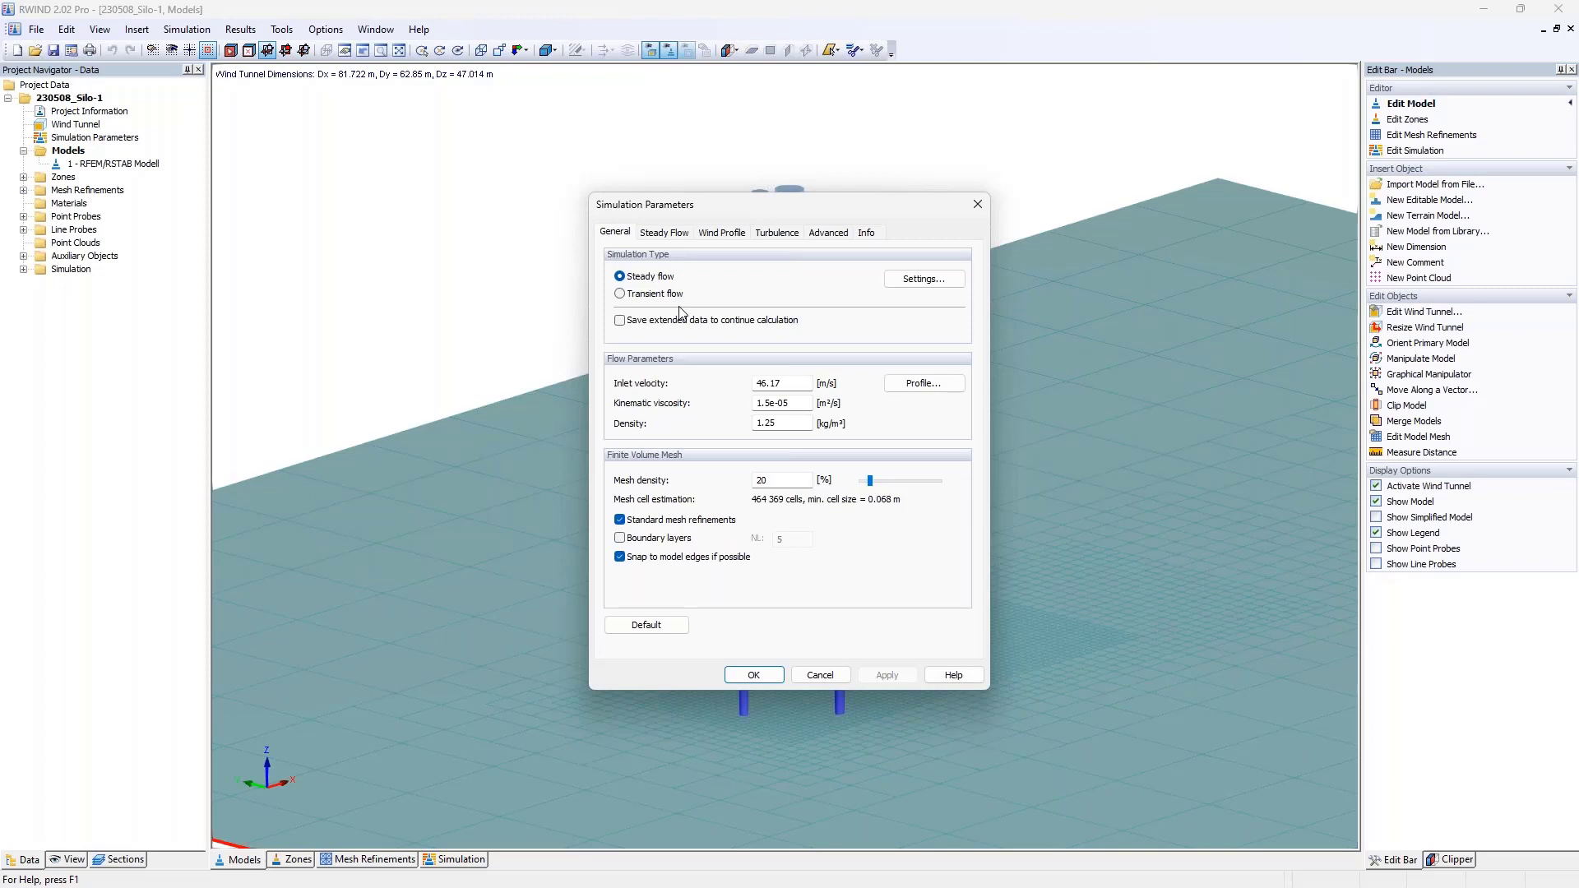
{"action": "double_click", "coordinate": [781, 383]}
{"action": "left_click", "coordinate": [702, 234]}
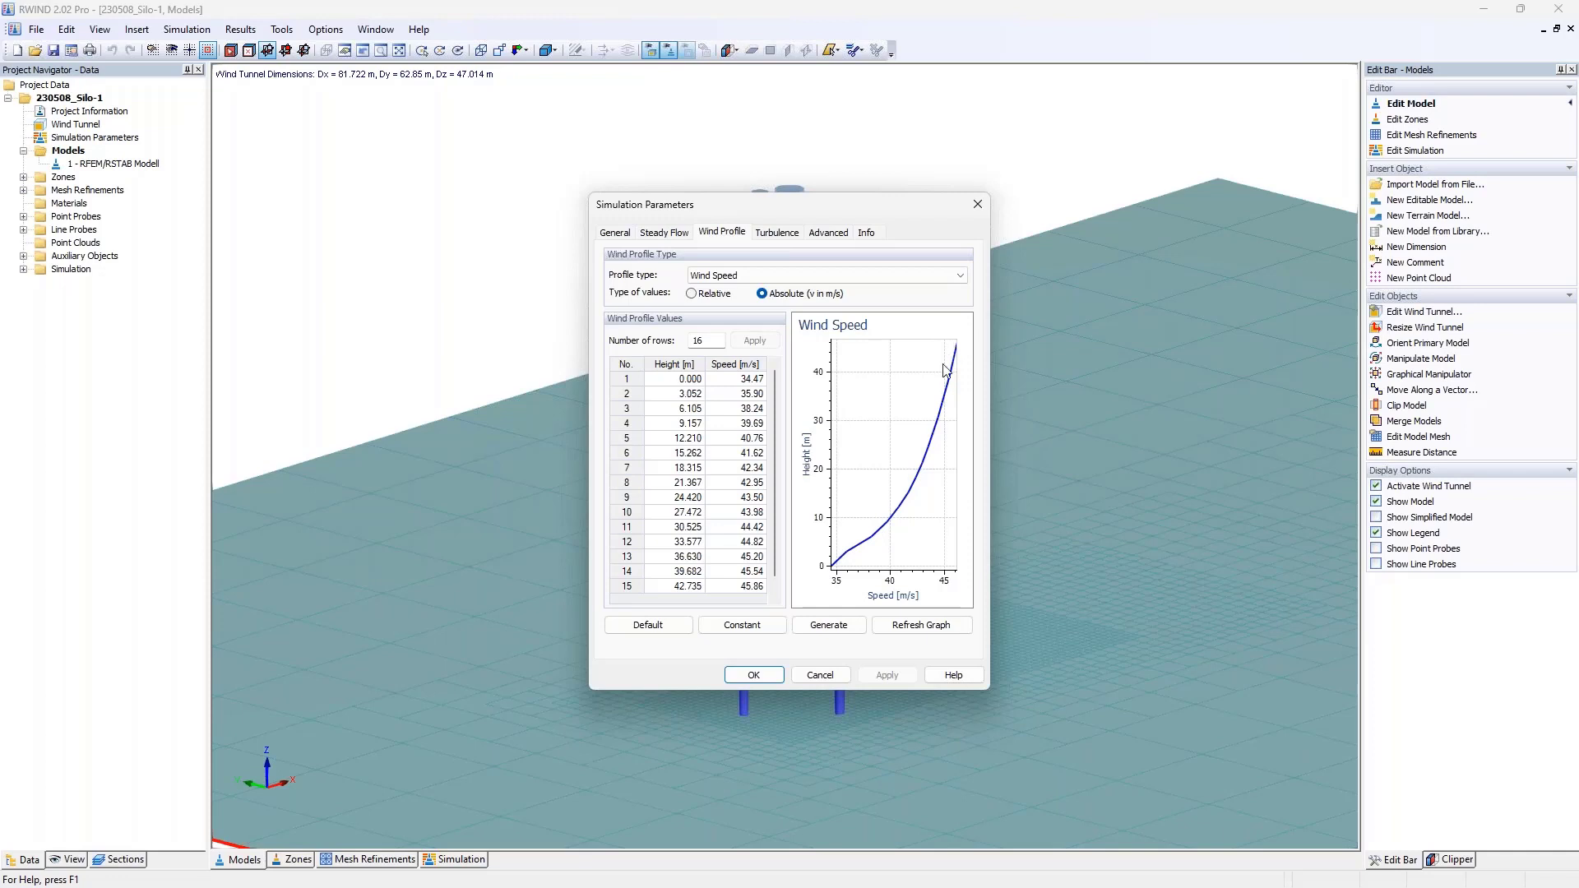
{"action": "left_click", "coordinate": [693, 295]}
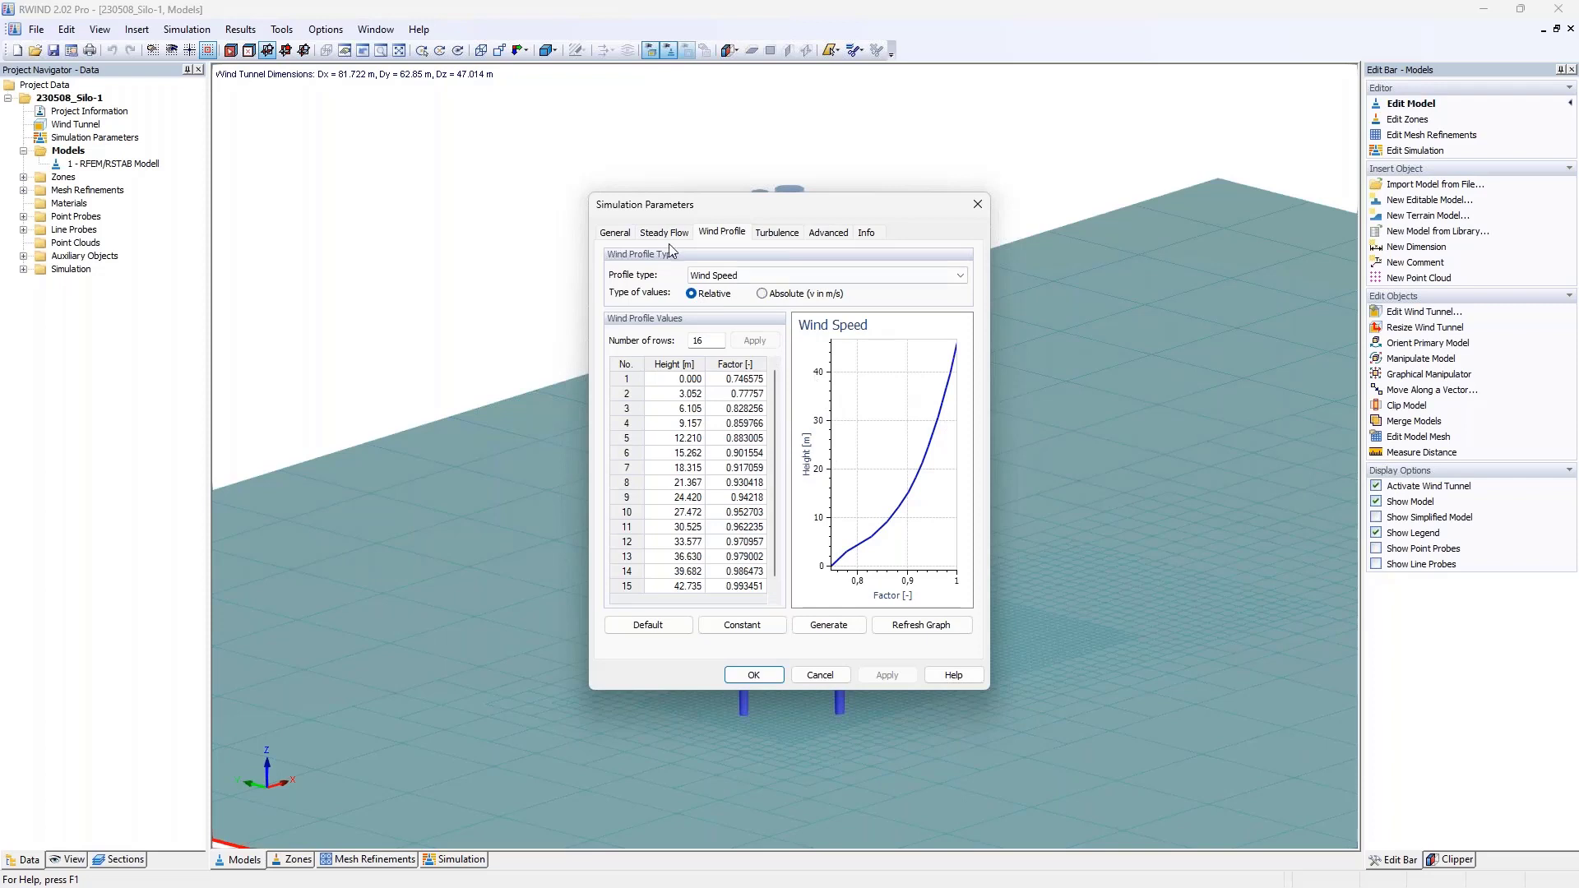
{"action": "left_click_drag", "start_coordinate": [742, 381], "coordinate": [749, 543]}
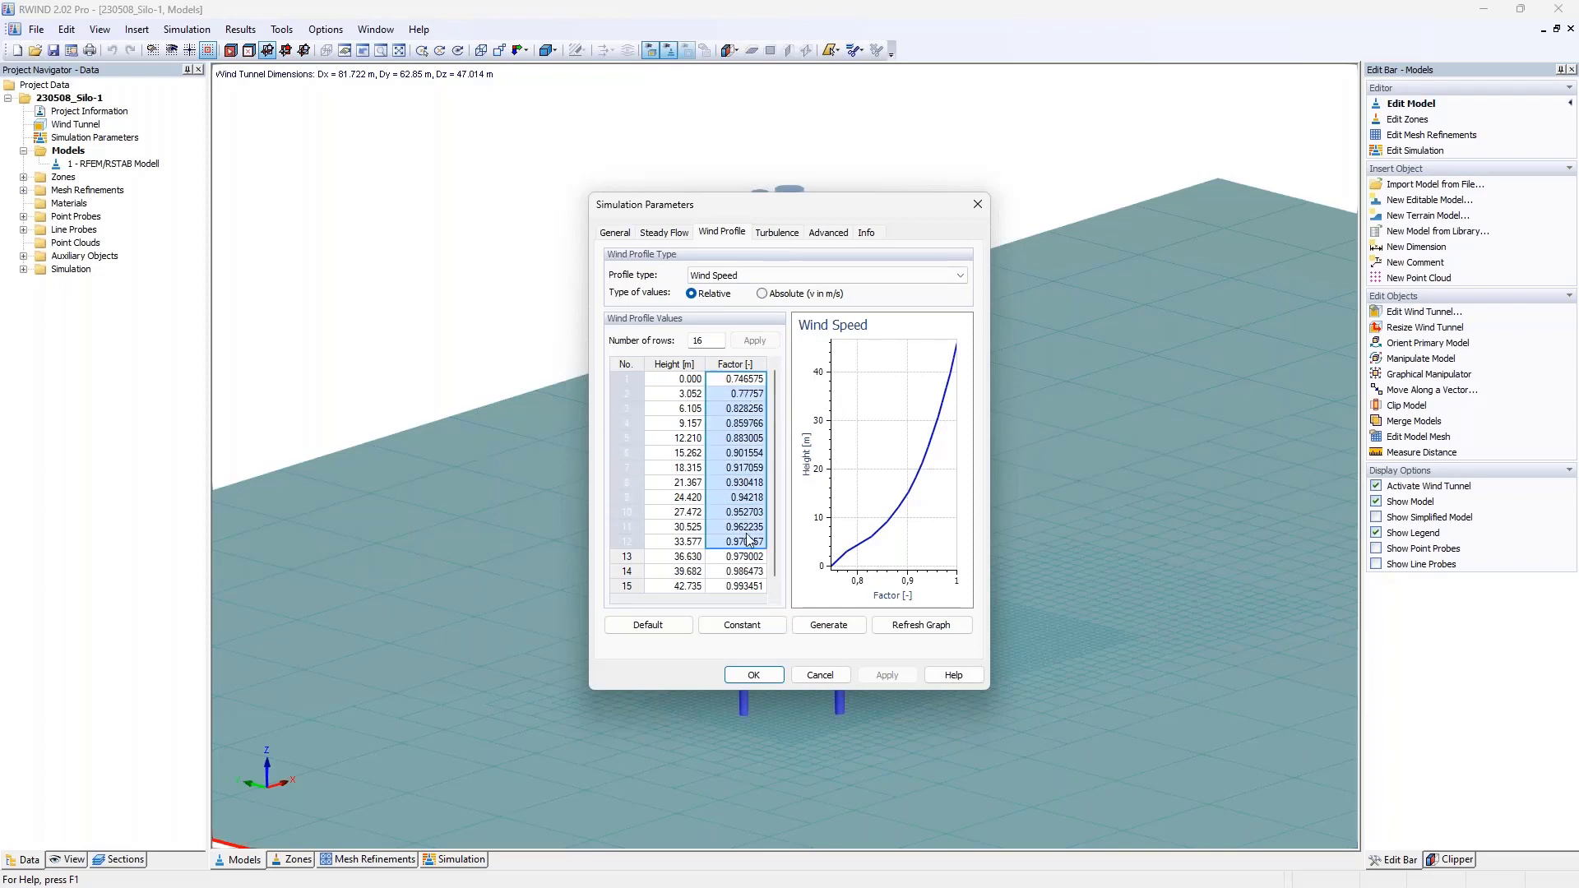
Compare the inlet velocity in the flow parameters with the relative factors of the wind speed profile.
{"action": "left_click", "coordinate": [622, 234]}
{"action": "double_click", "coordinate": [784, 383]}
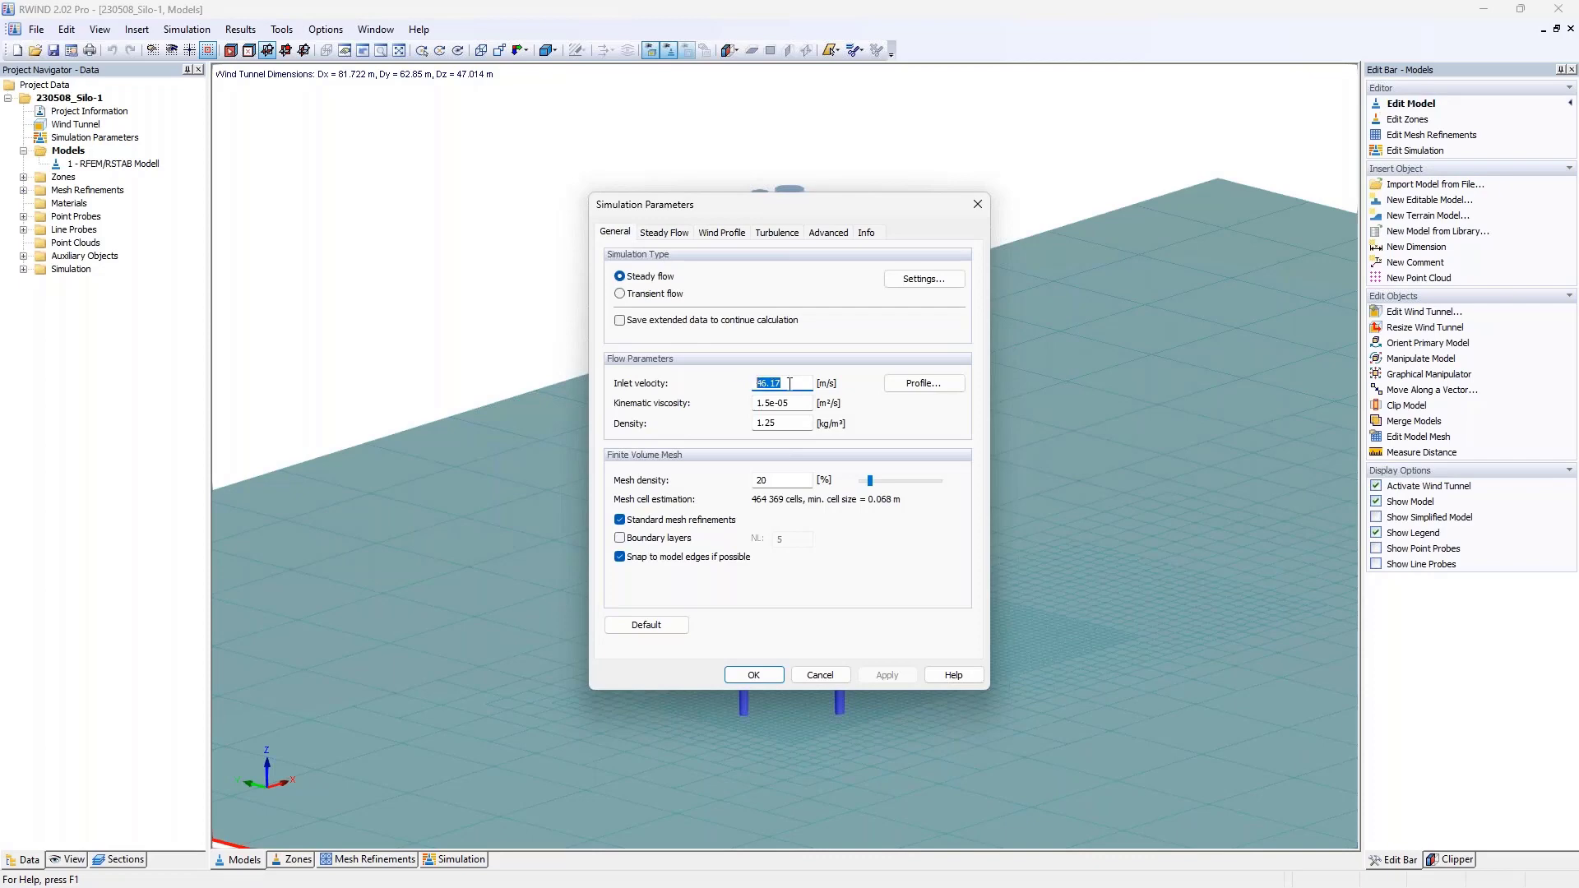
{"action": "left_click", "coordinate": [723, 234]}
{"action": "left_click_drag", "start_coordinate": [758, 380], "coordinate": [748, 527]}
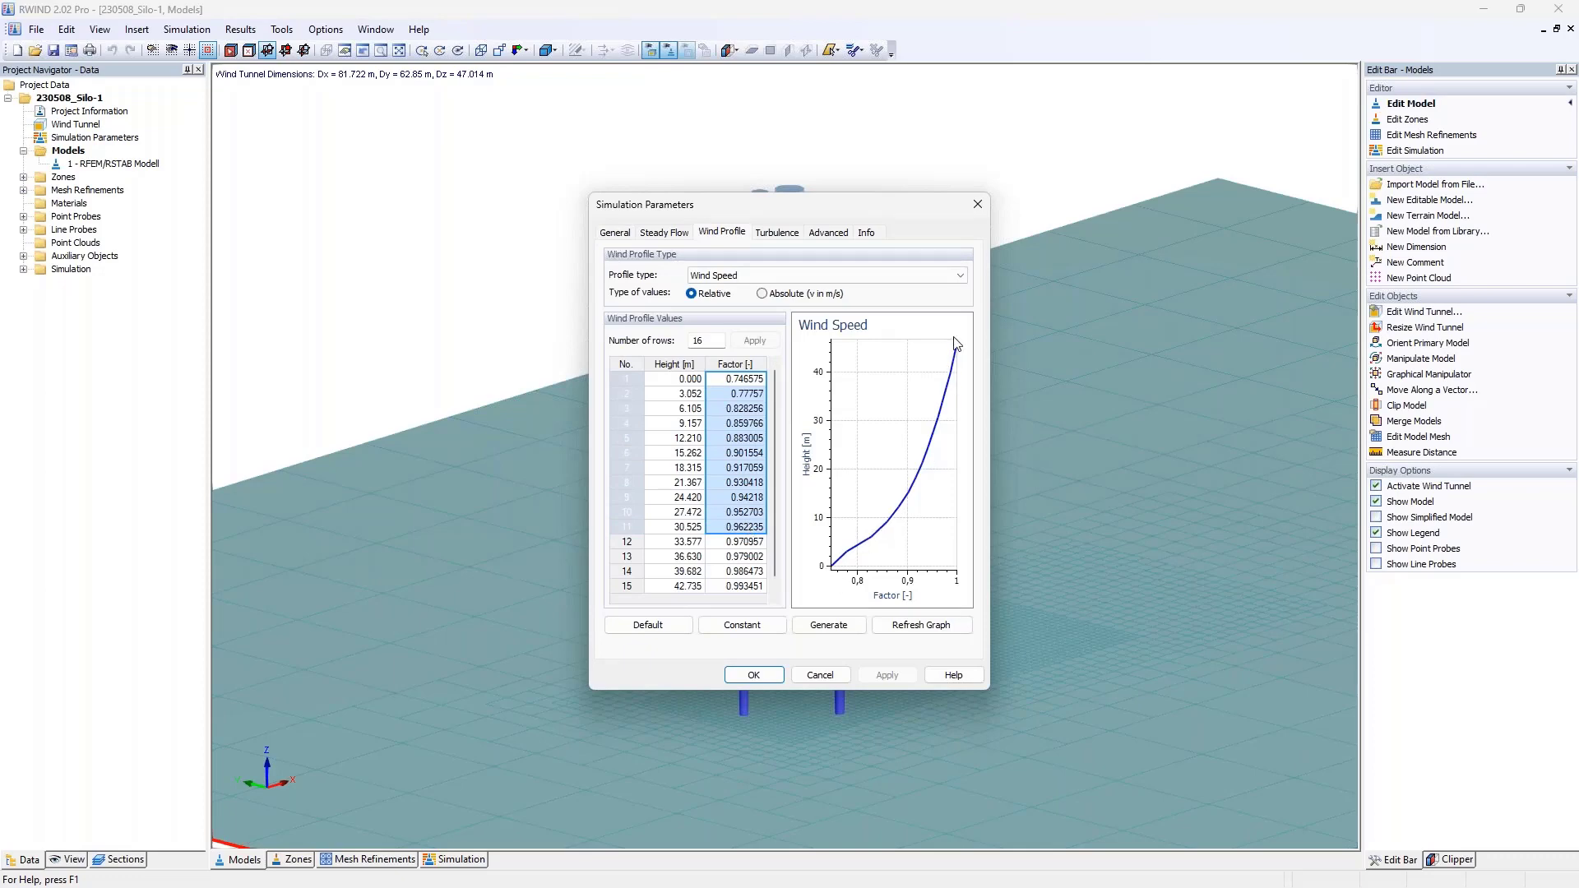
{"action": "left_click", "coordinate": [616, 234]}
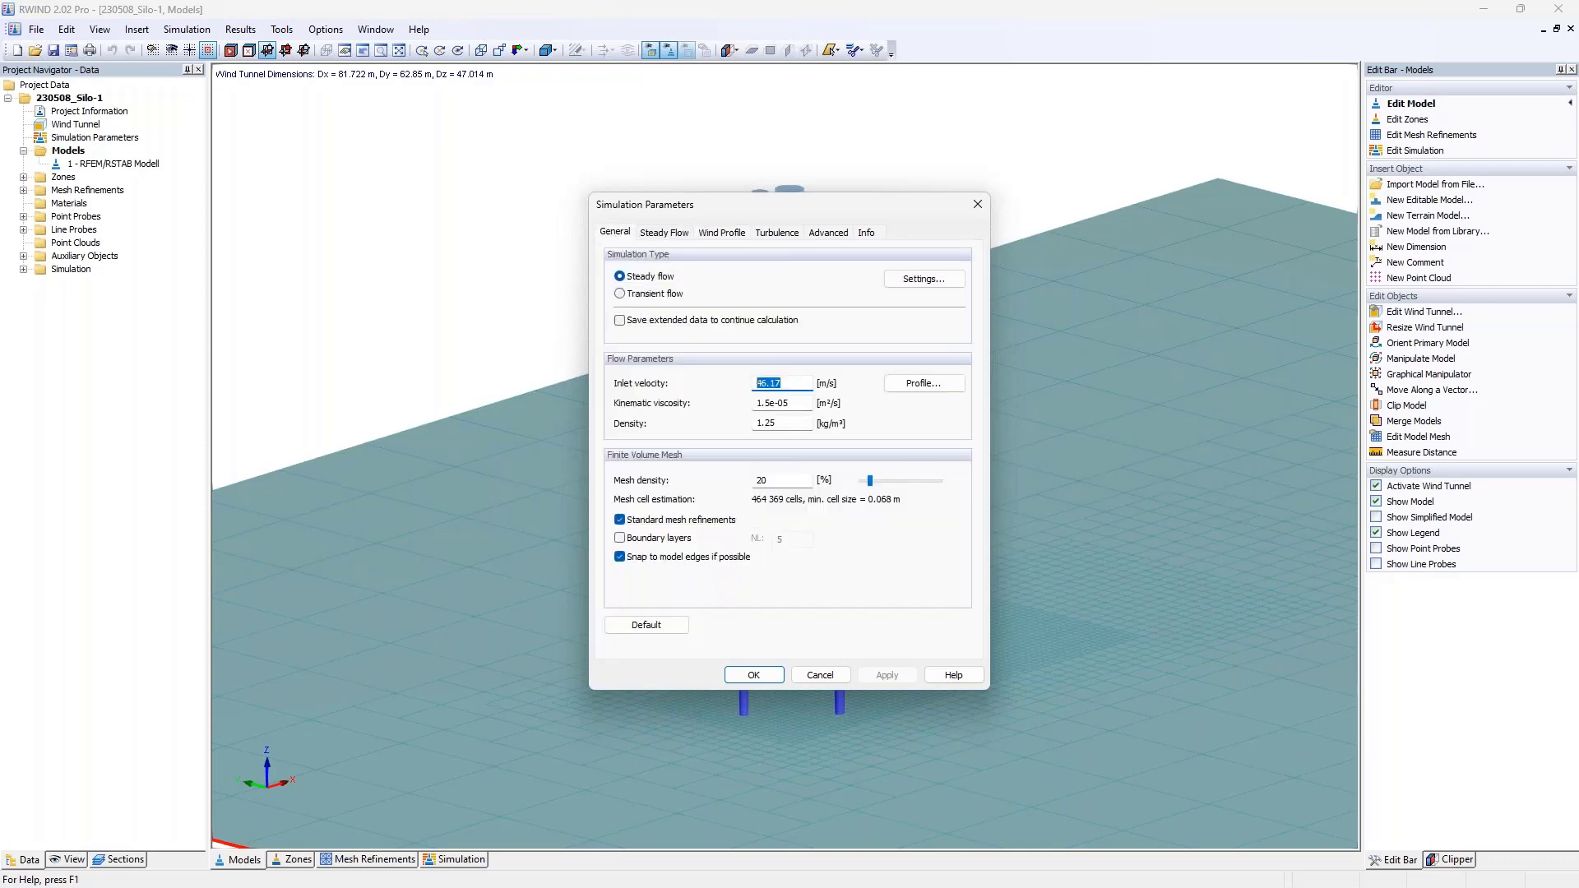
{"action": "left_click", "coordinate": [731, 234]}
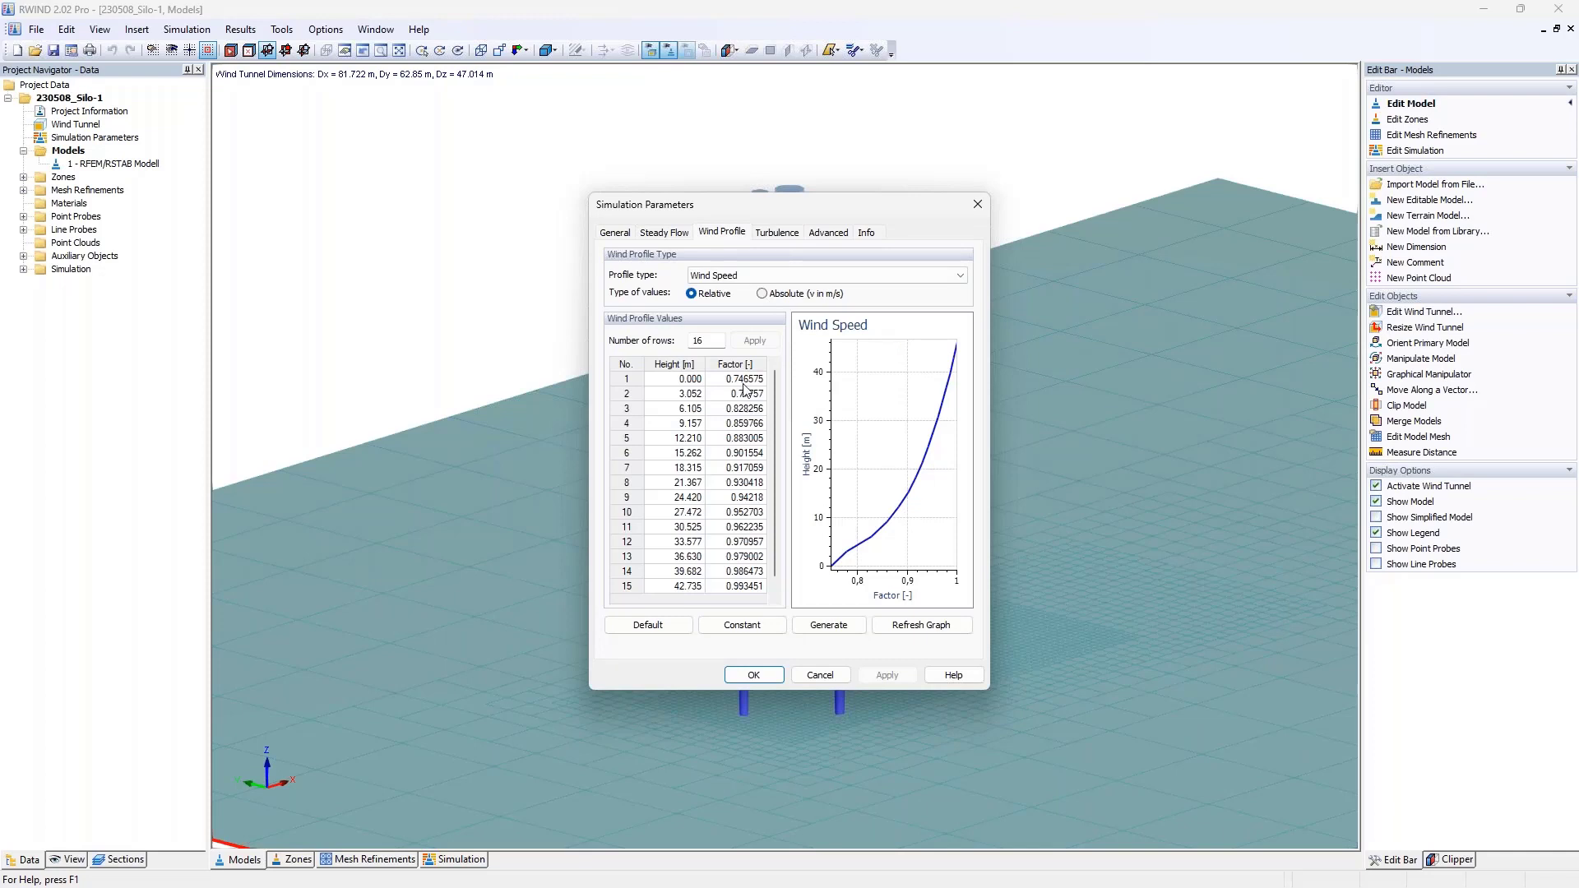
Display the Turbulence Intensity profile and check the matching turbulence intensity value for steady flow.
{"action": "left_click", "coordinate": [733, 277]}
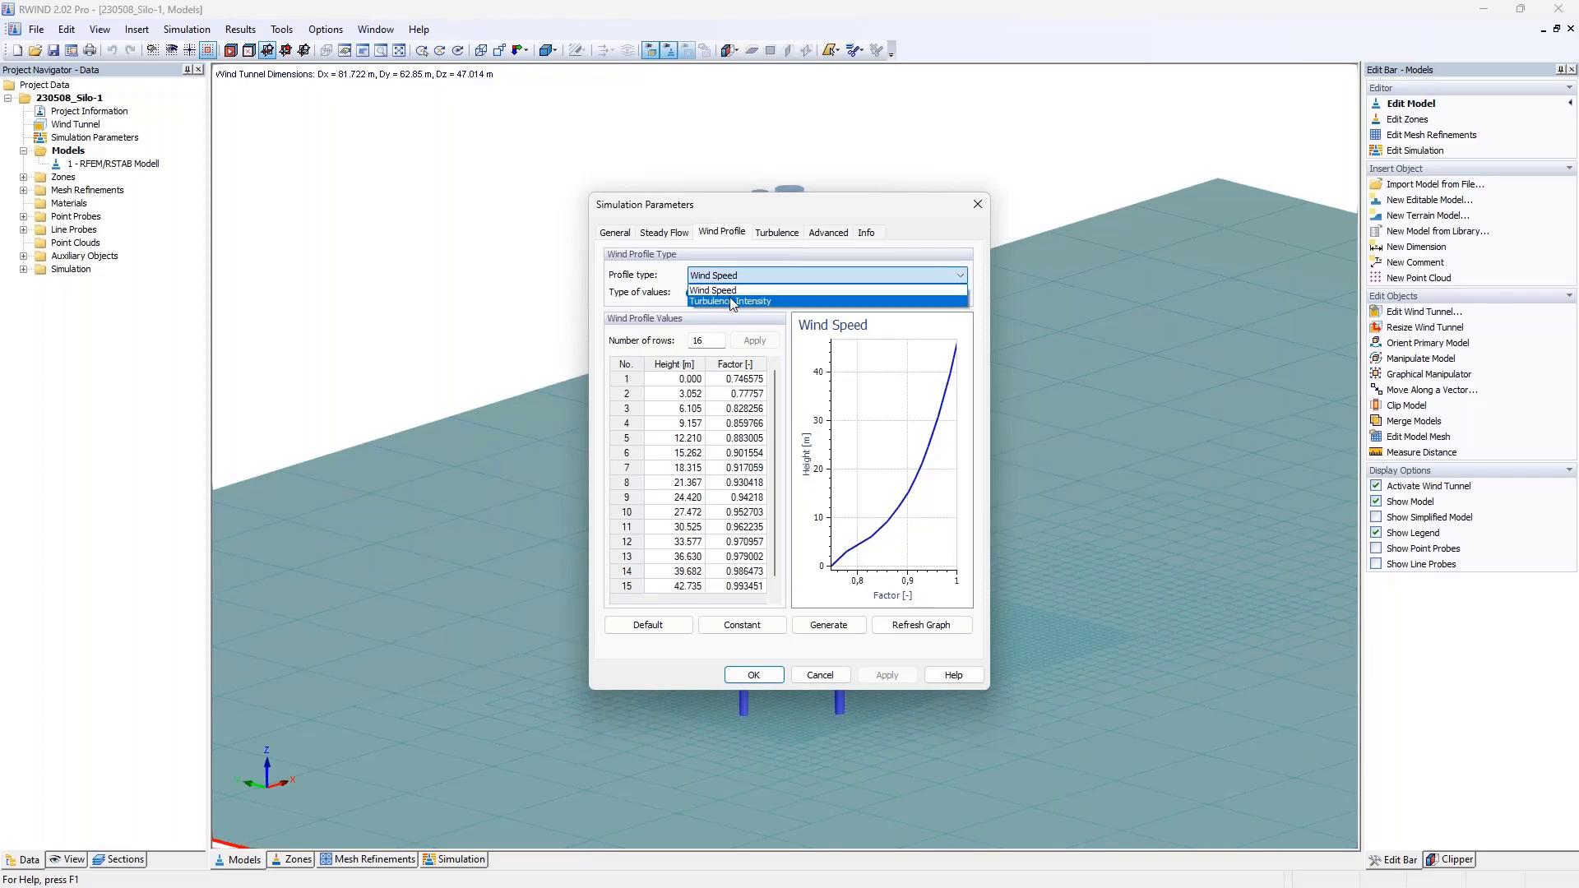
{"action": "left_click", "coordinate": [732, 302]}
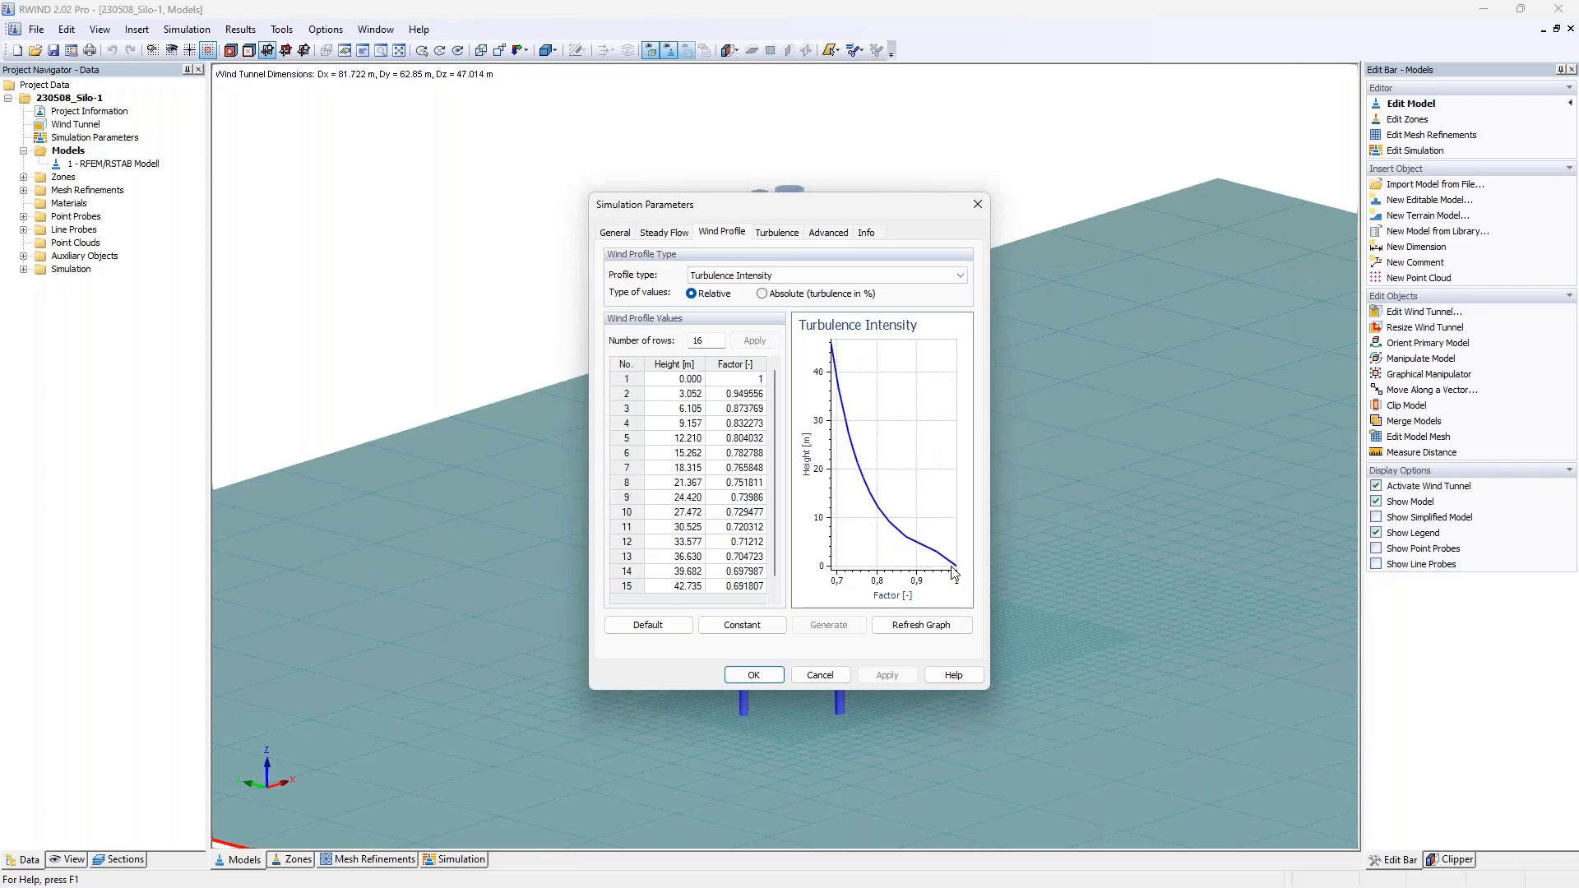
{"action": "left_click", "coordinate": [777, 233]}
{"action": "double_click", "coordinate": [814, 341]}
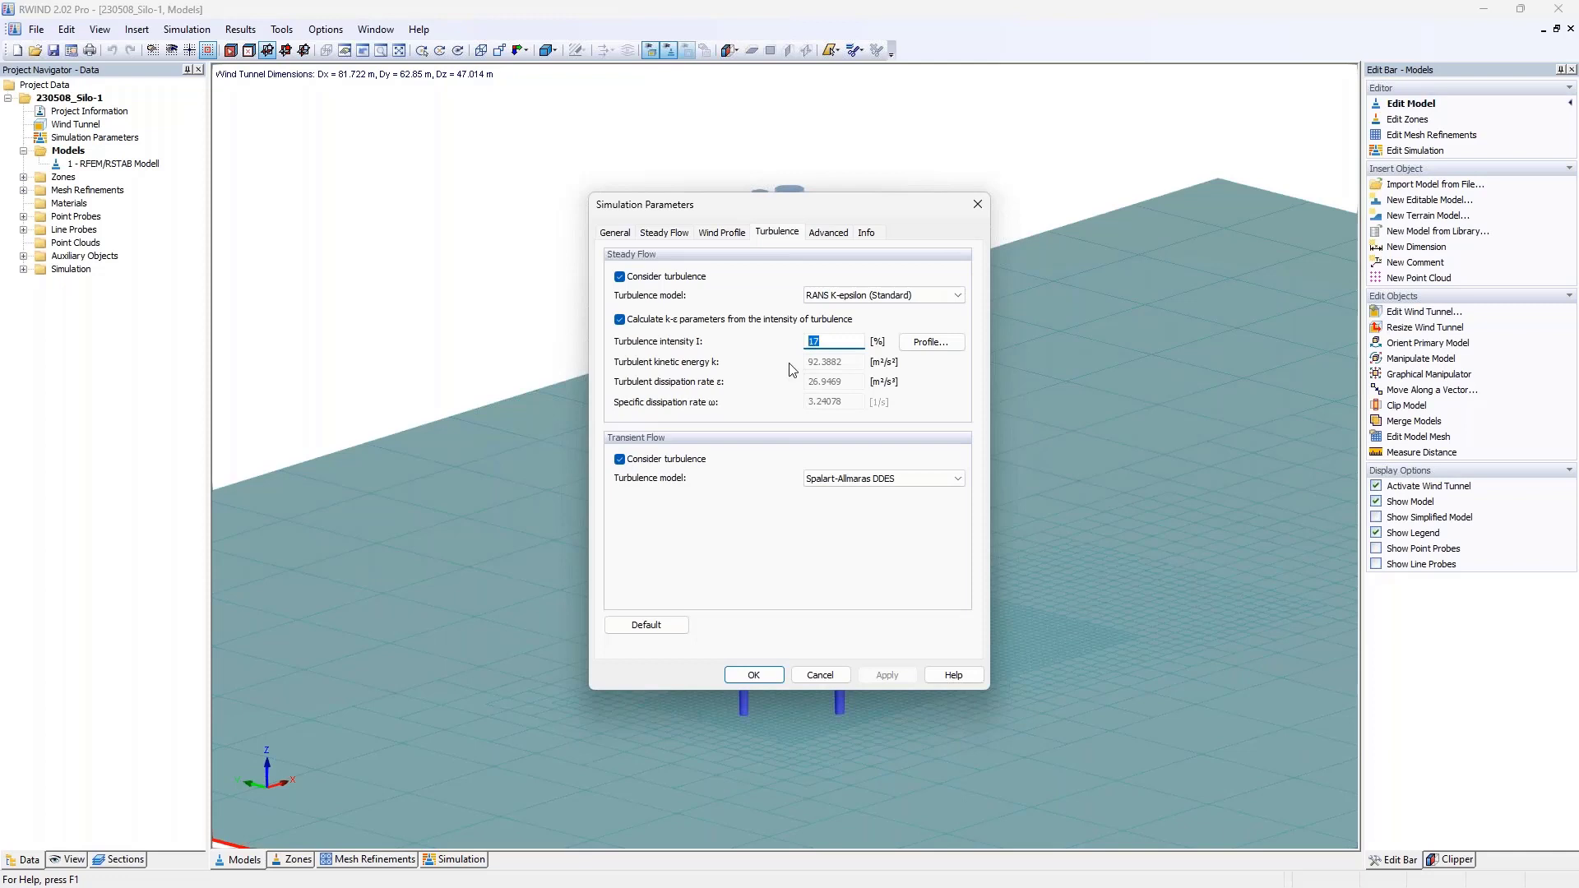
Review the turbulence intensity profile's relative factors and switch its values to absolute turbulence in percent.
{"action": "left_click", "coordinate": [723, 233]}
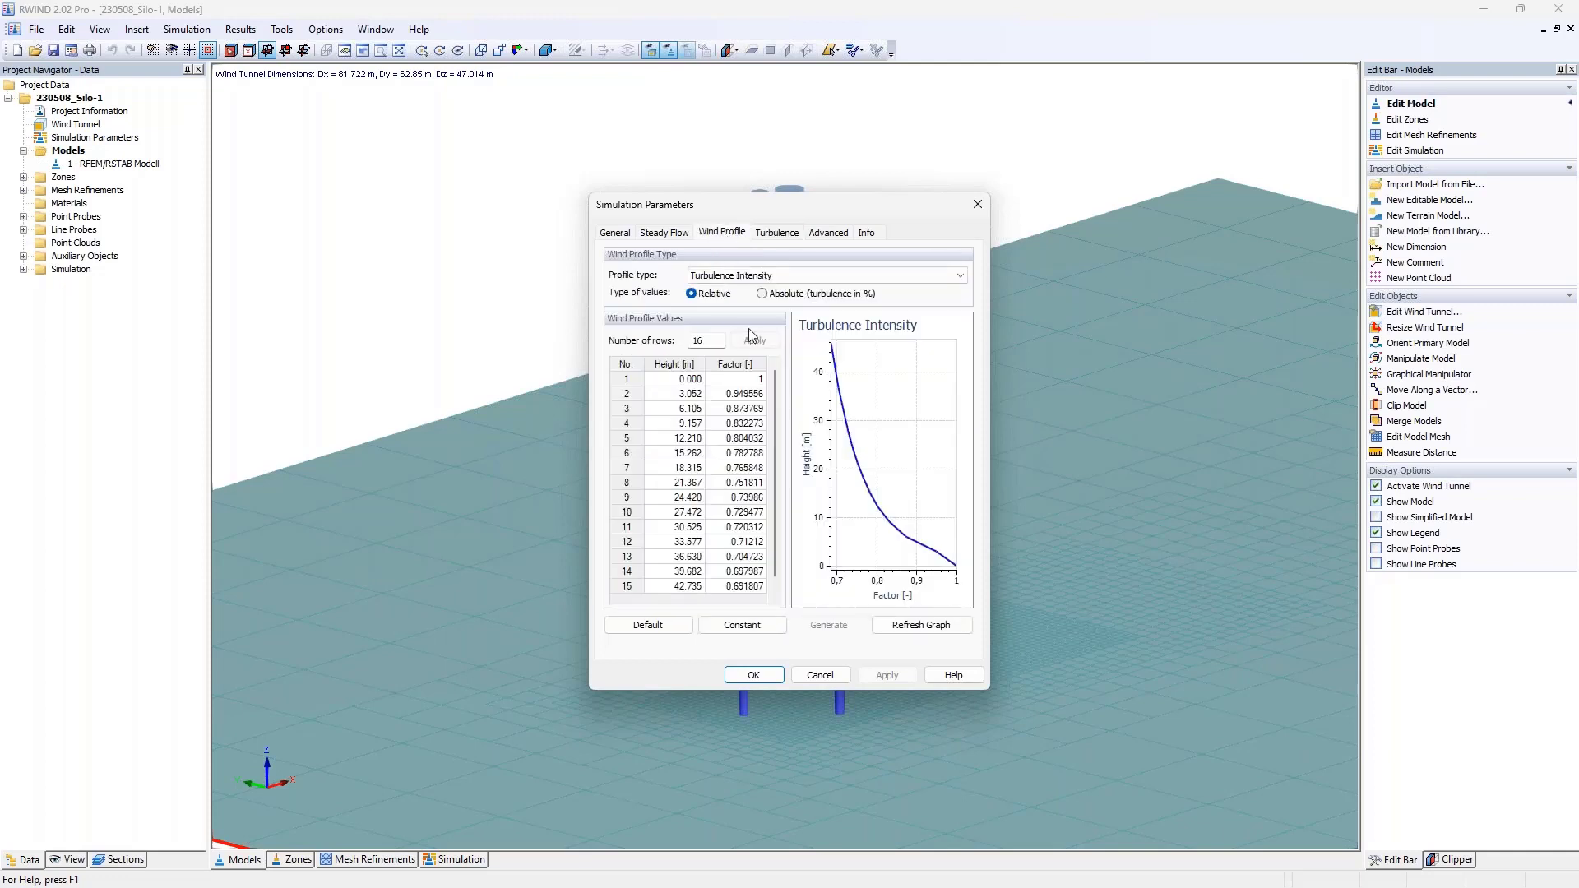
{"action": "left_click_drag", "start_coordinate": [755, 379], "coordinate": [750, 564]}
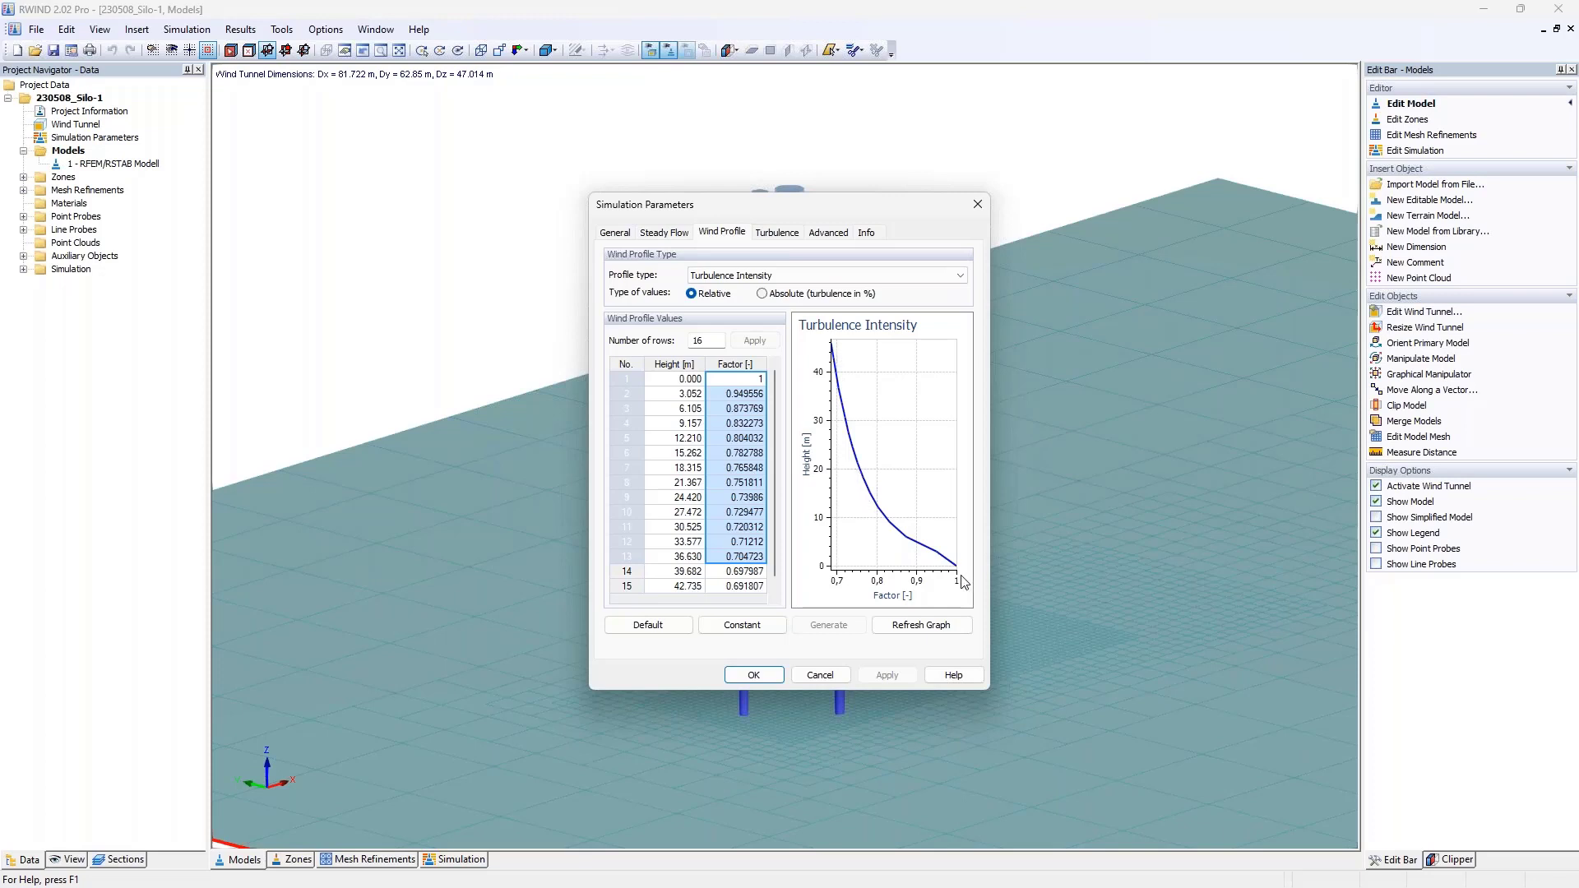
{"action": "left_click", "coordinate": [767, 294]}
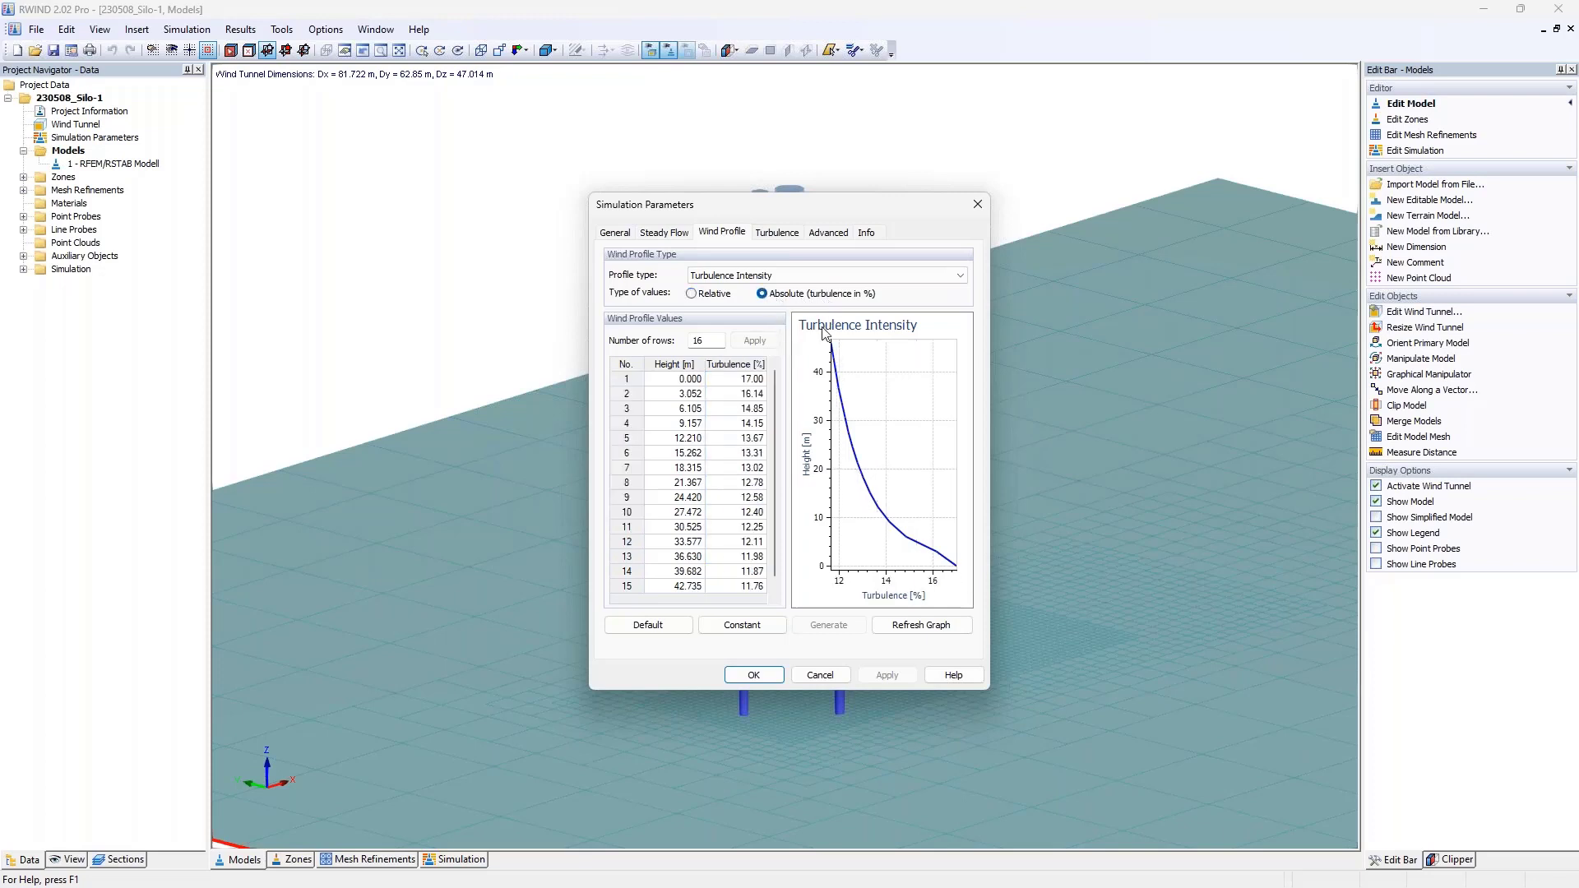
Review the turbulence models, surface roughness and relaxation factors, and the drag forces and CPU time in the simulation parameters.
{"action": "left_click", "coordinate": [775, 234]}
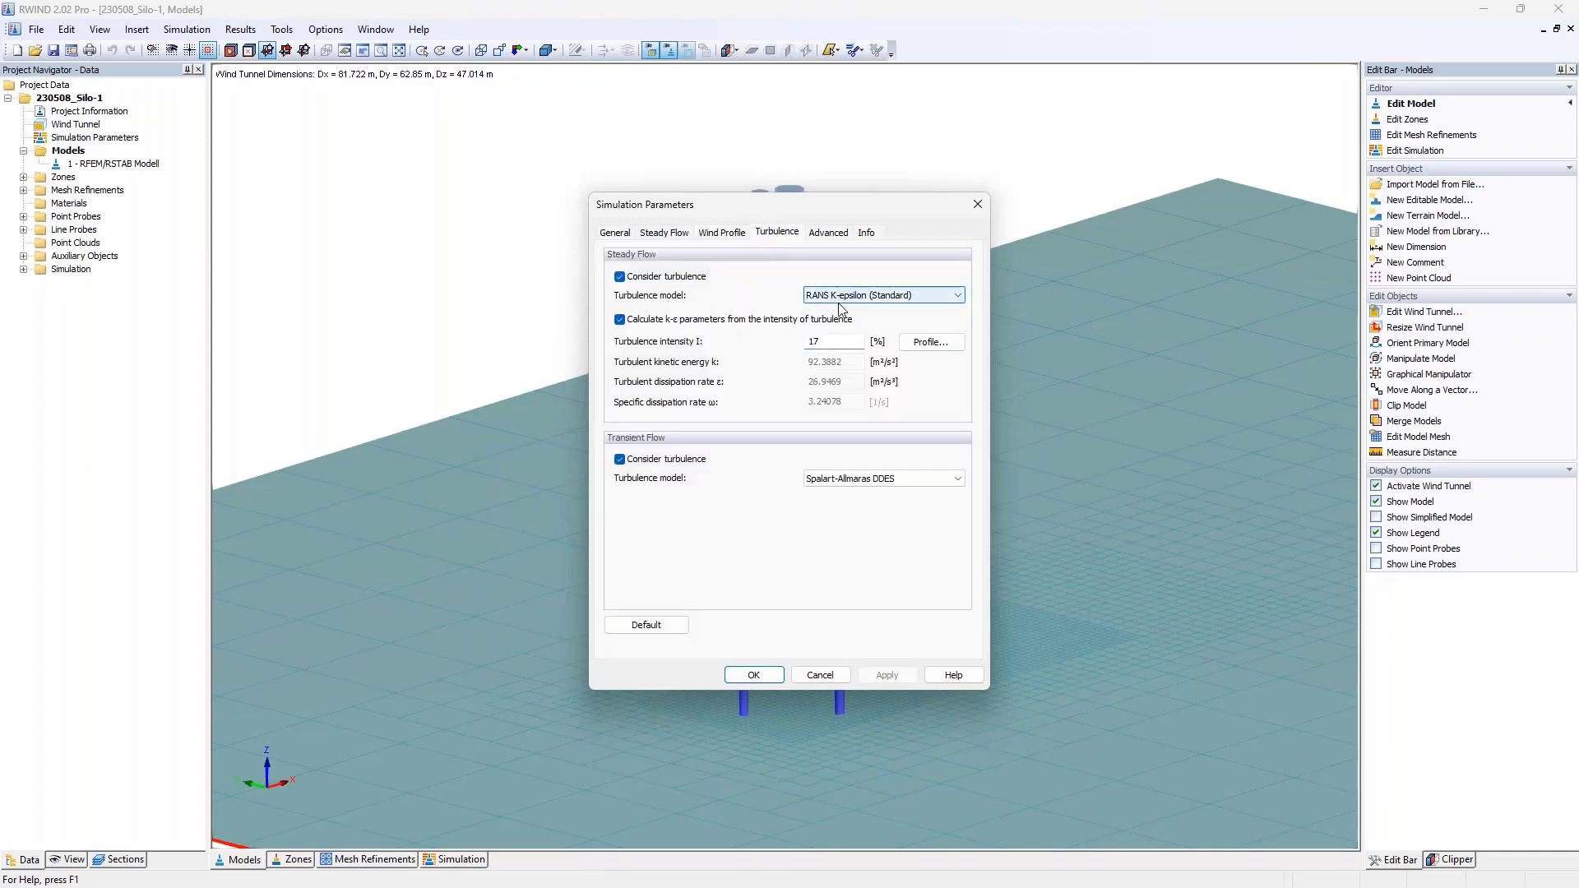
{"action": "left_click", "coordinate": [829, 232]}
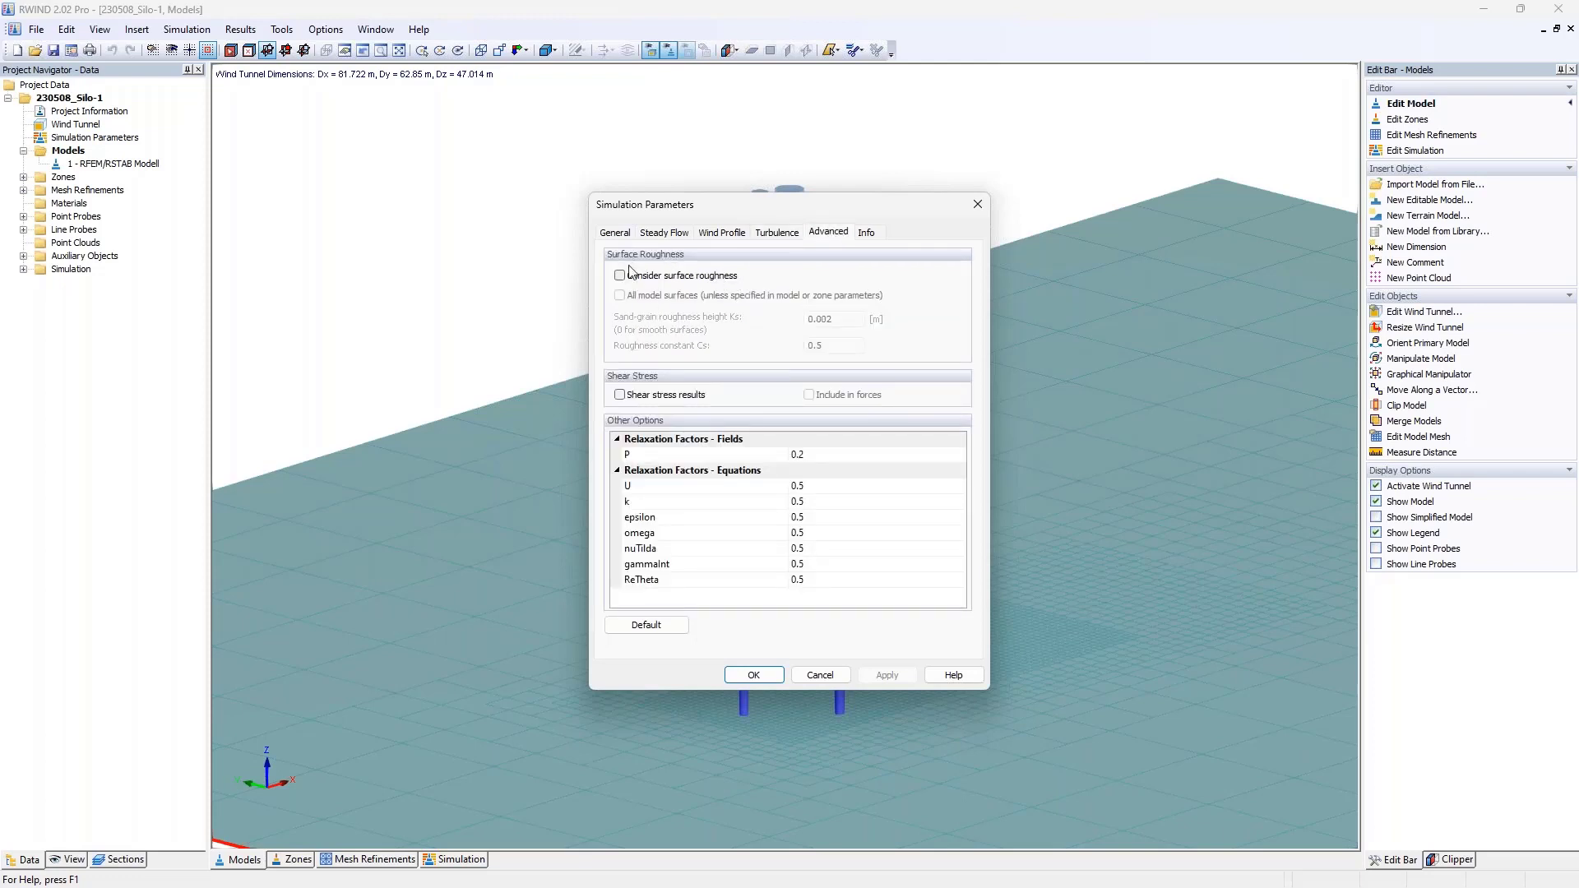
{"action": "left_click", "coordinate": [868, 235]}
{"action": "left_click_drag", "start_coordinate": [705, 482], "coordinate": [569, 373]}
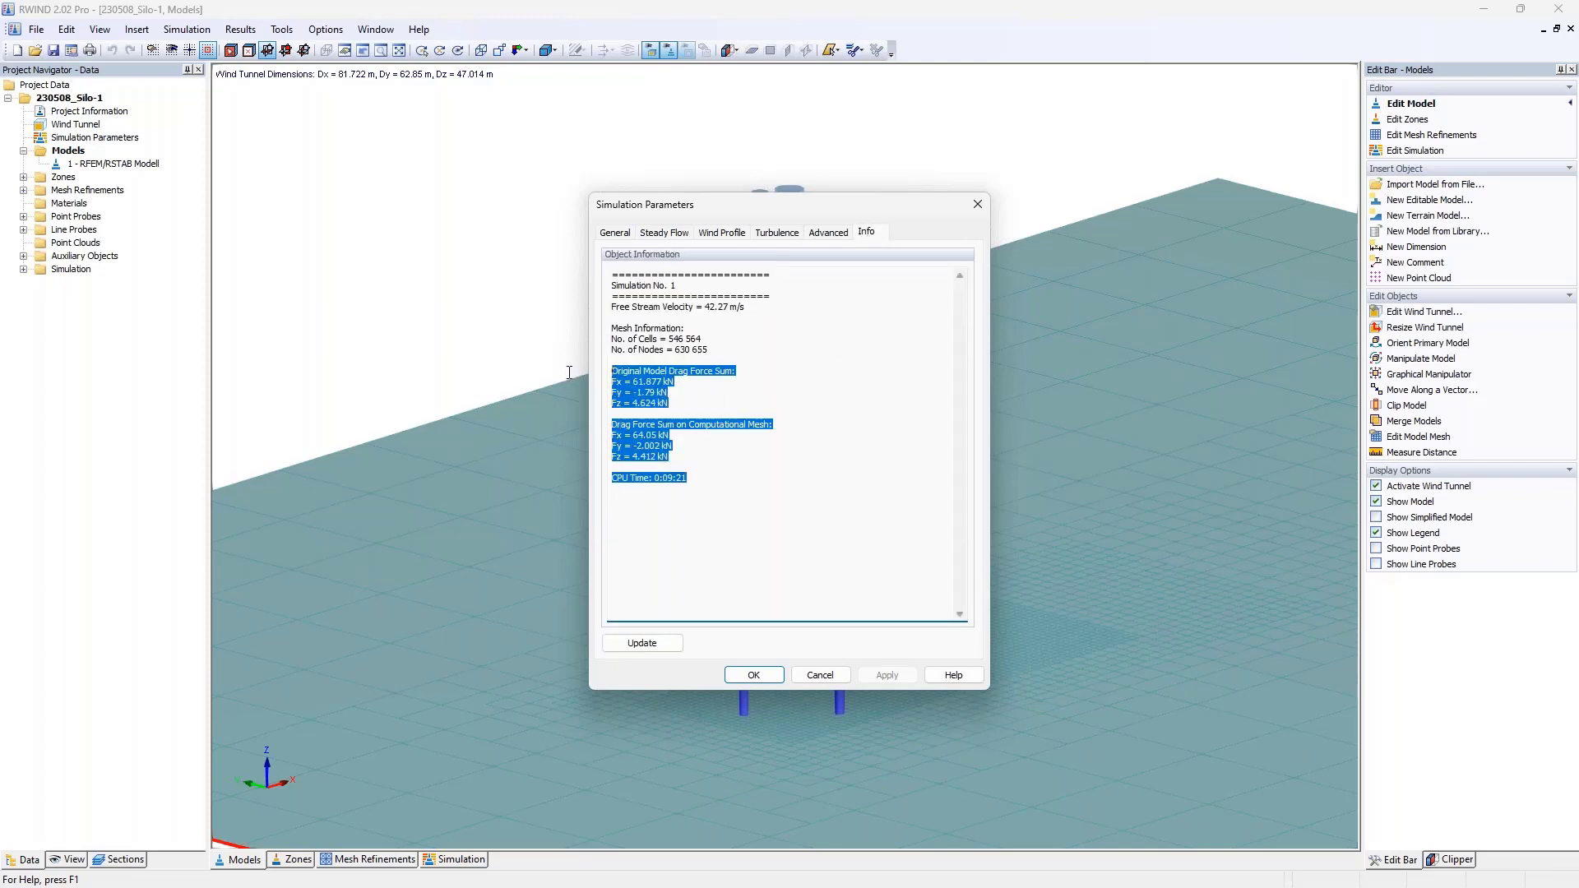
{"action": "left_click", "coordinate": [718, 438]}
{"action": "left_click_drag", "start_coordinate": [685, 481], "coordinate": [649, 480]}
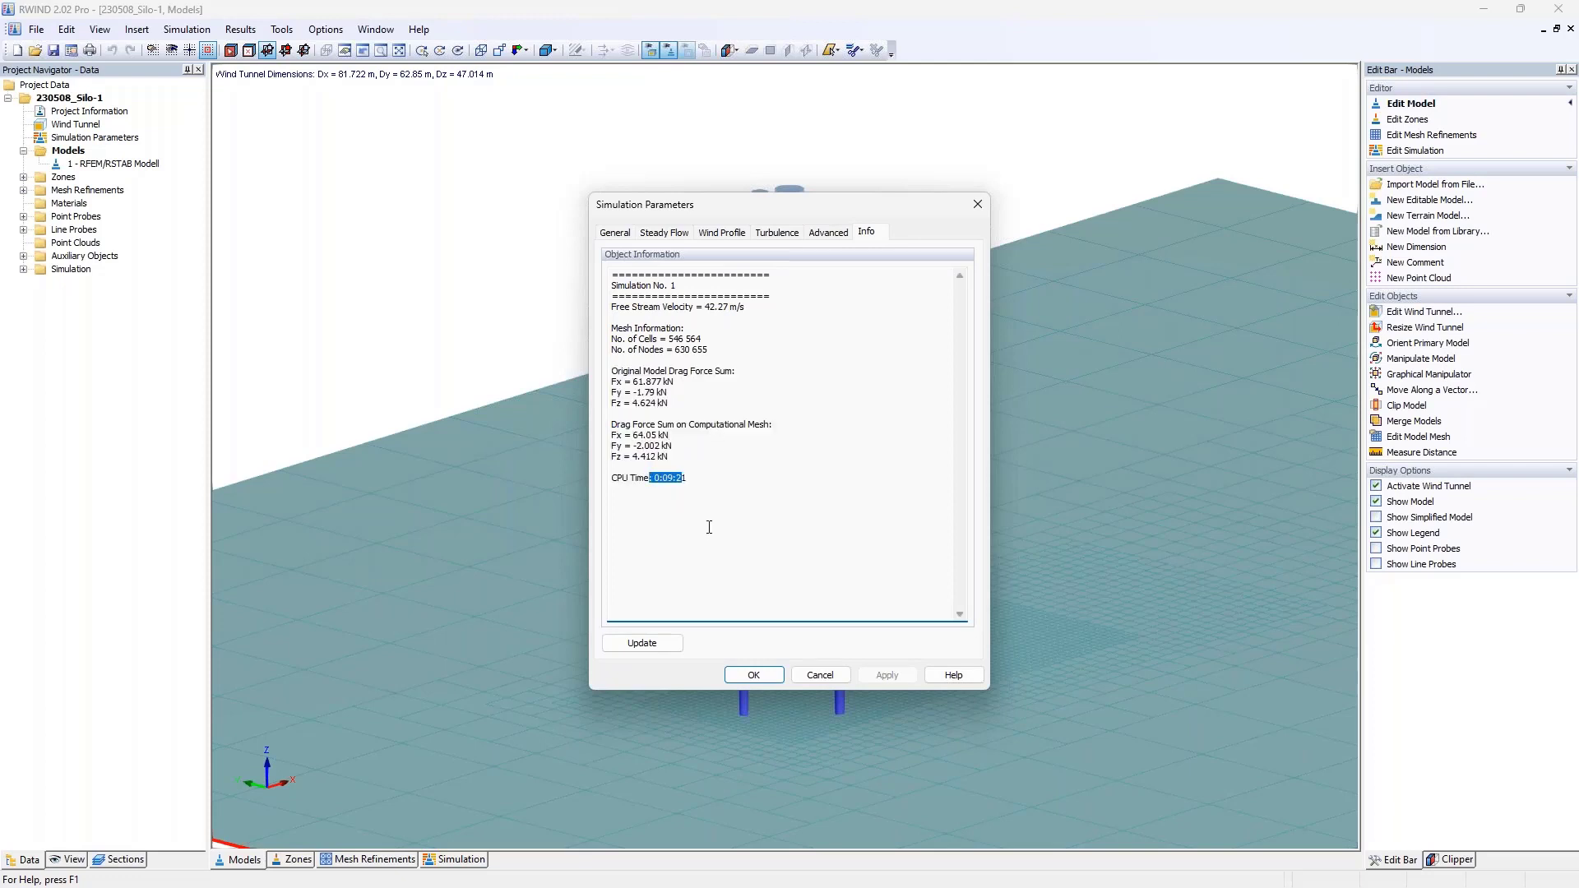
{"action": "left_click", "coordinate": [977, 204]}
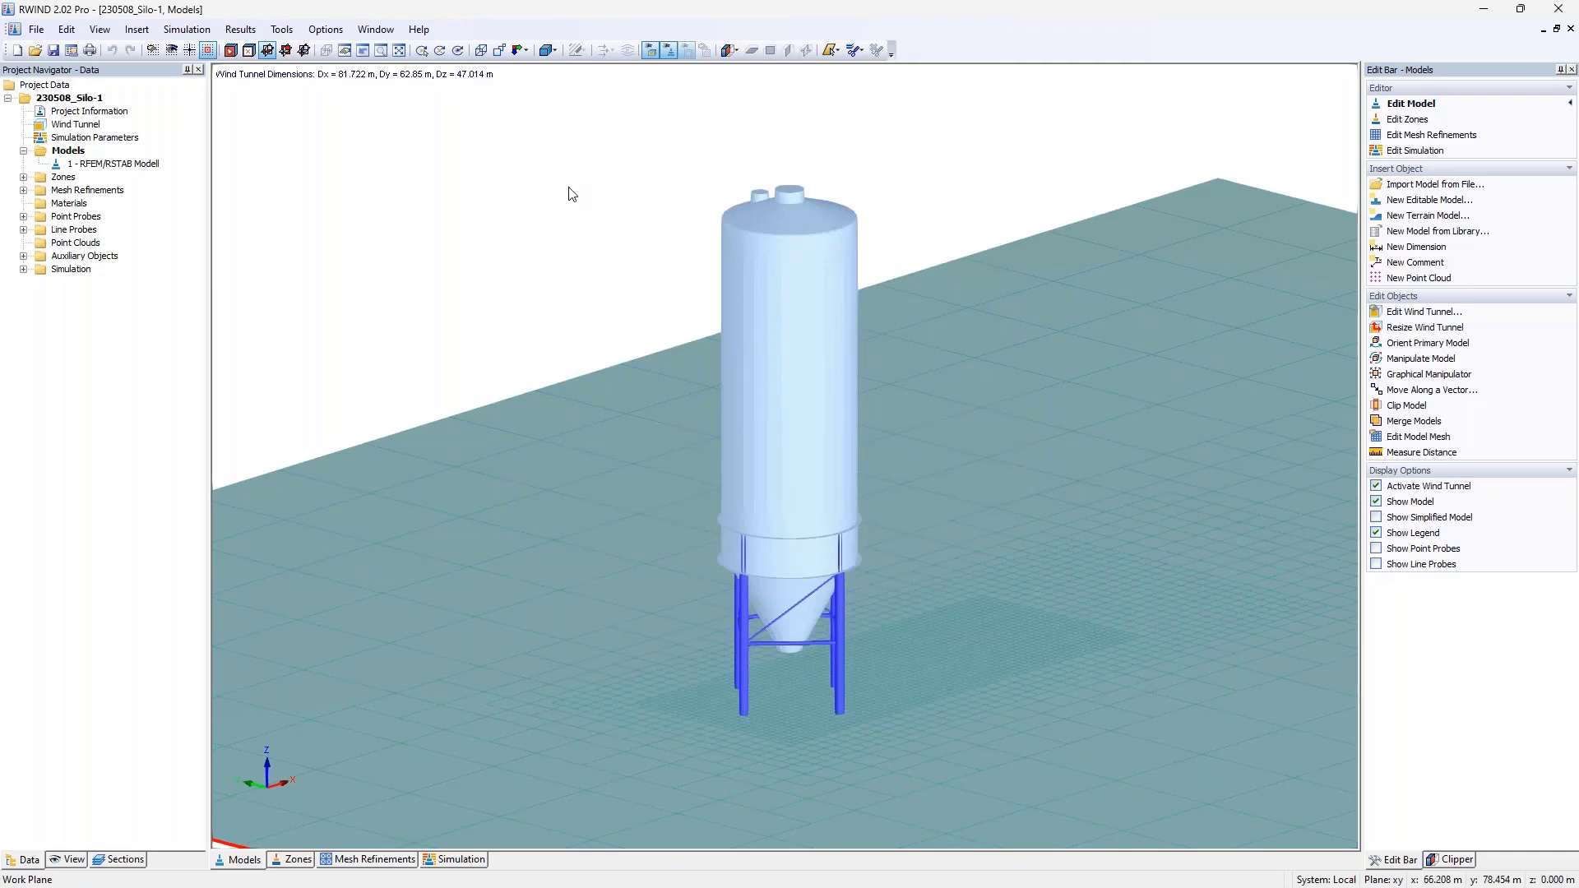
Check the parallel calculation setting and the number of used cores in the program options.
{"action": "left_click", "coordinate": [326, 30]}
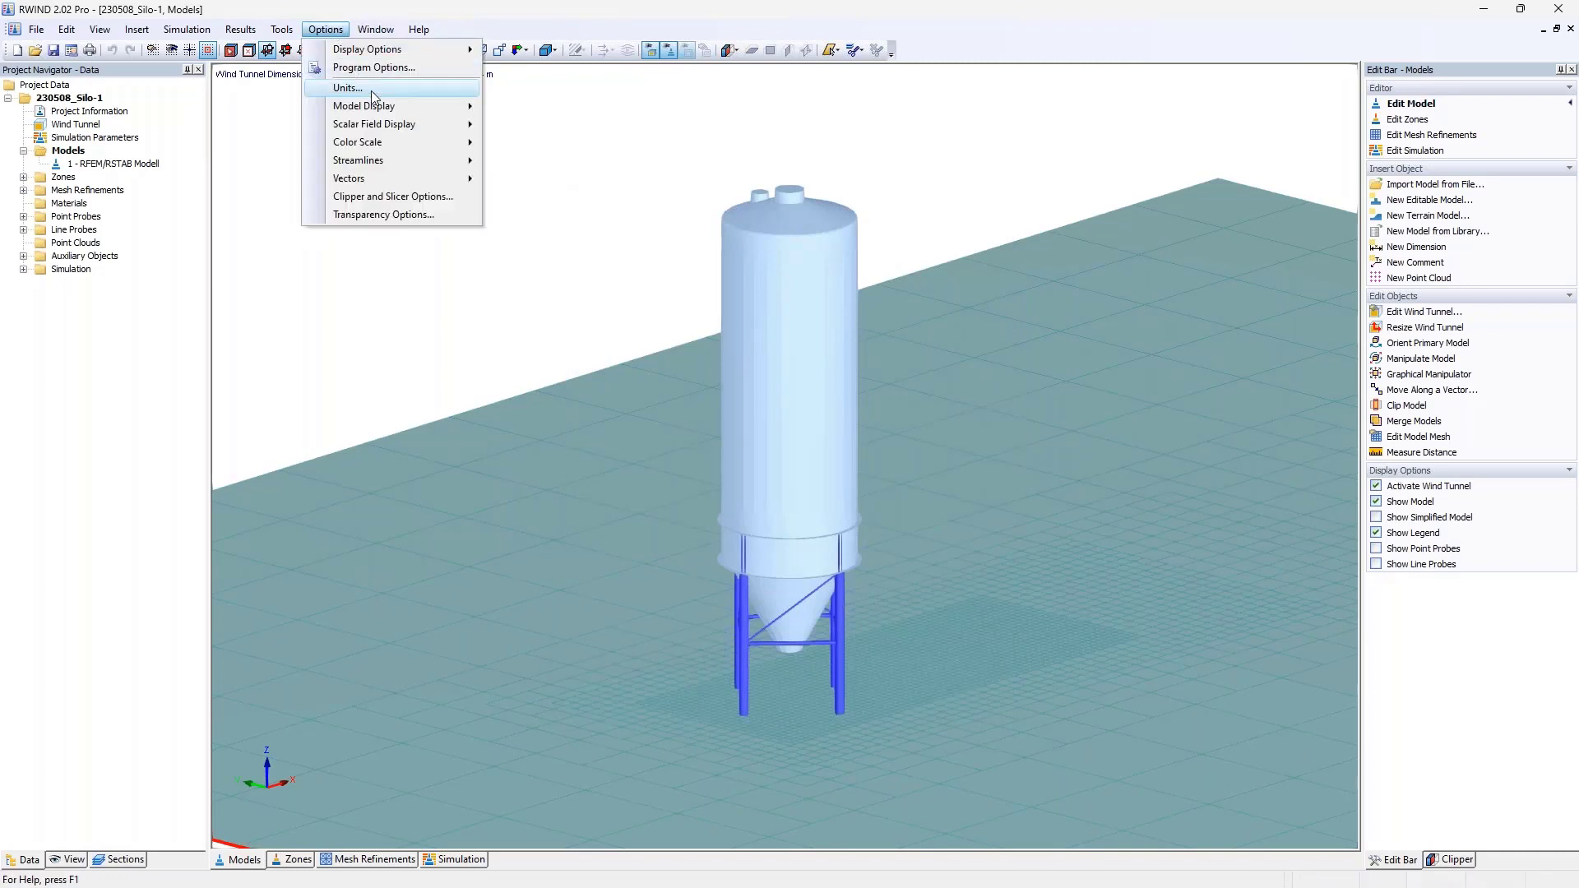
{"action": "left_click", "coordinate": [385, 69]}
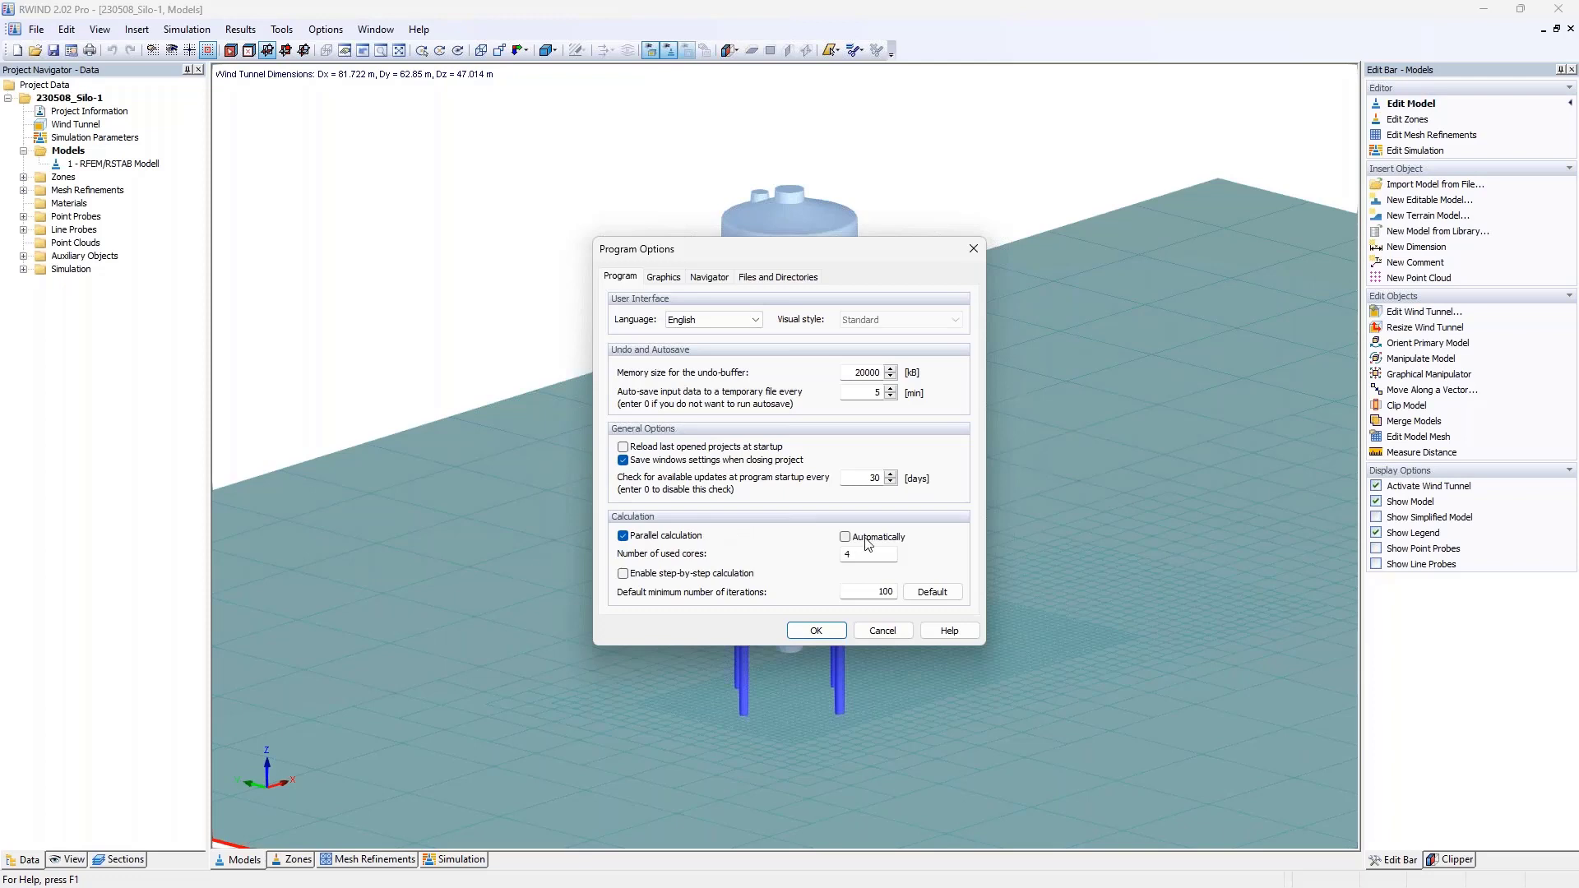
{"action": "double_click", "coordinate": [847, 554]}
{"action": "left_click", "coordinate": [851, 554]}
{"action": "double_click", "coordinate": [862, 559]}
{"action": "type", "text": "4"}
{"action": "left_click", "coordinate": [974, 249]}
Delete all line probes and all point probes from the project.
{"action": "right_click", "coordinate": [76, 230]}
{"action": "left_click", "coordinate": [144, 260]}
{"action": "left_click", "coordinate": [812, 491]}
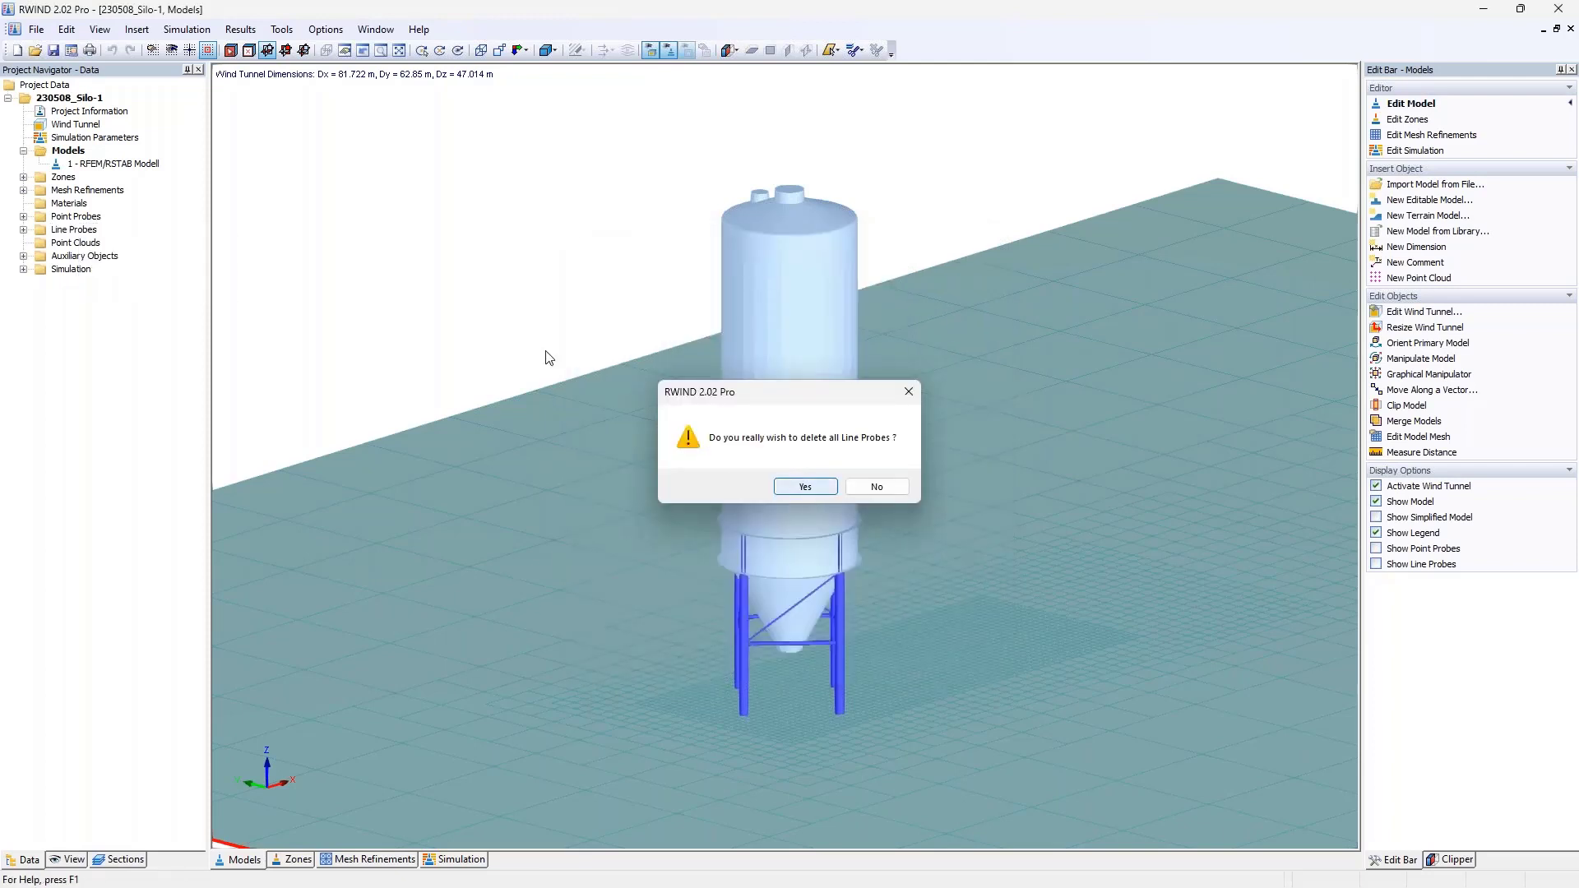
{"action": "right_click", "coordinate": [62, 216]}
{"action": "left_click", "coordinate": [140, 260]}
{"action": "left_click", "coordinate": [809, 488]}
List the model zones and review the drag force, pressure and pressure coefficient information of zone 2.
{"action": "left_click", "coordinate": [23, 177]}
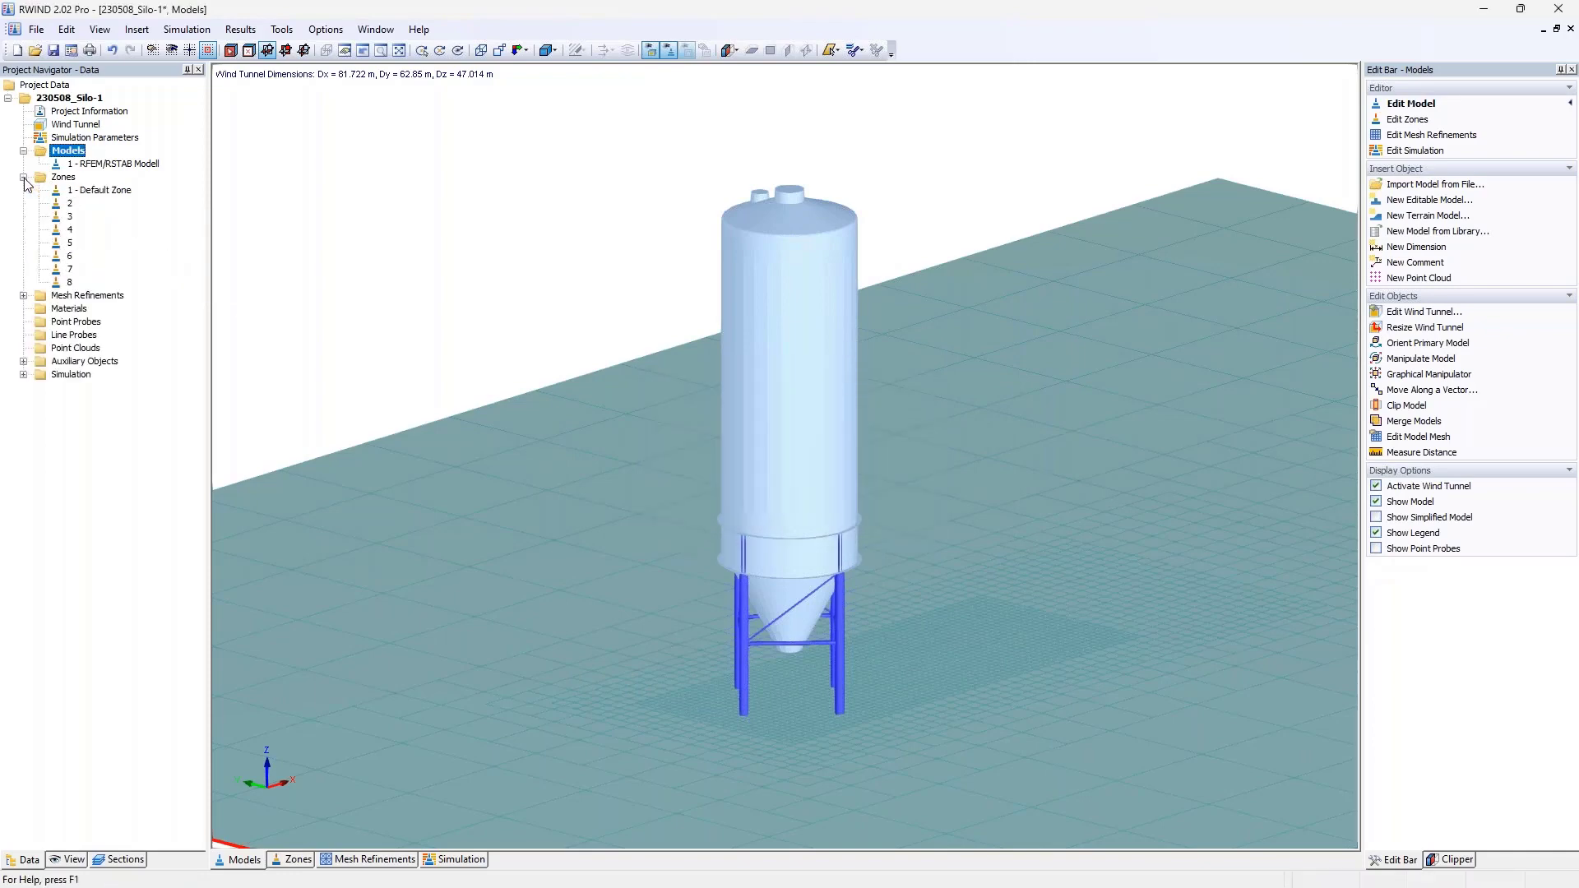
{"action": "left_click", "coordinate": [65, 178]}
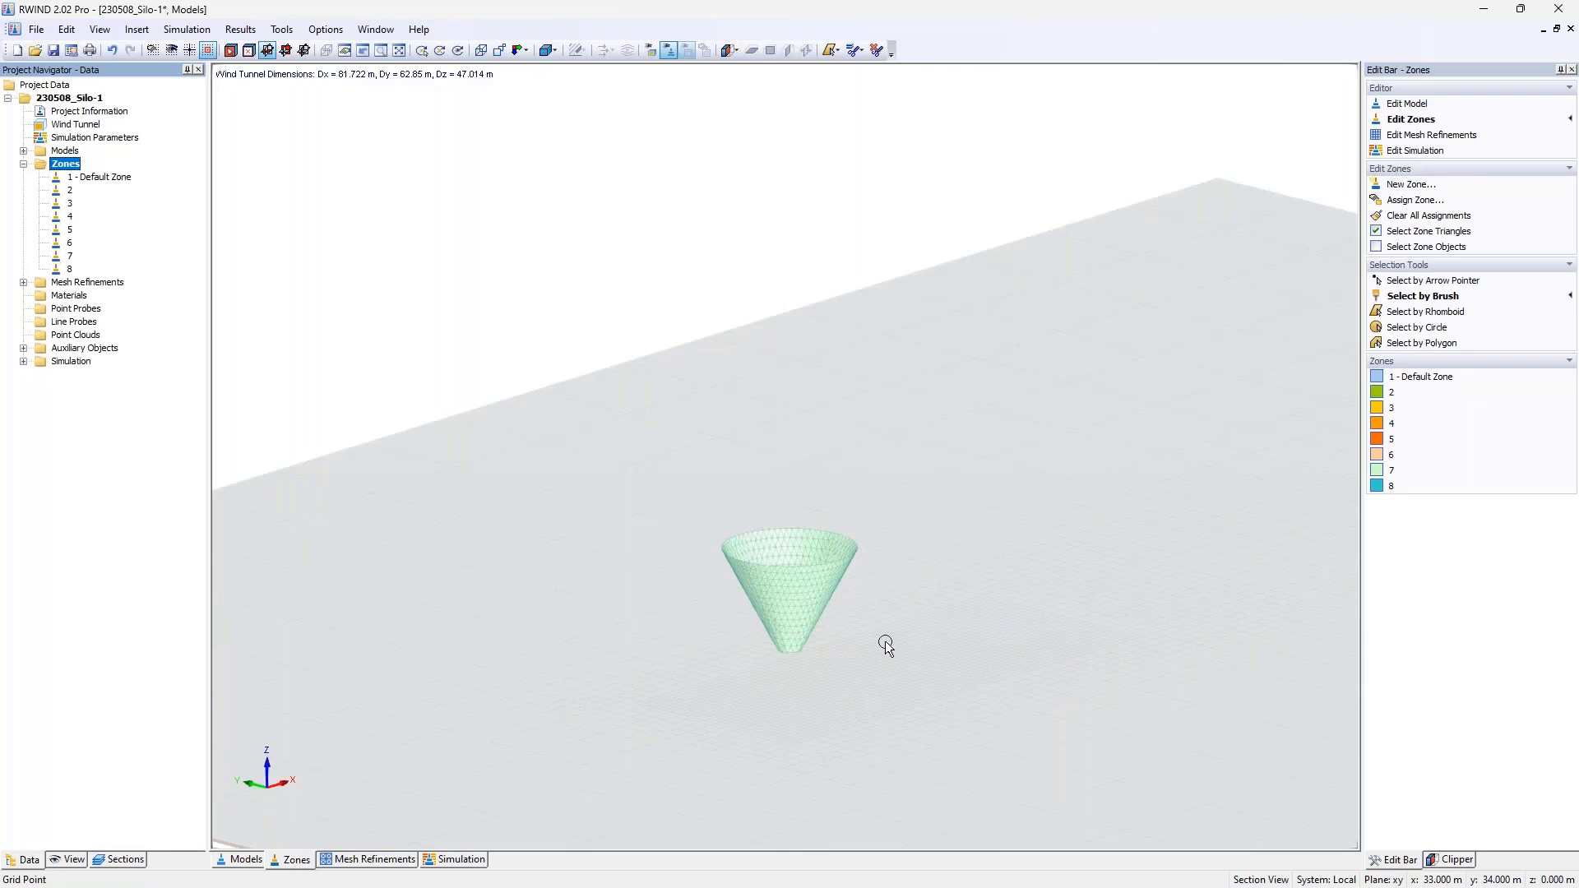
{"action": "double_click", "coordinate": [71, 190]}
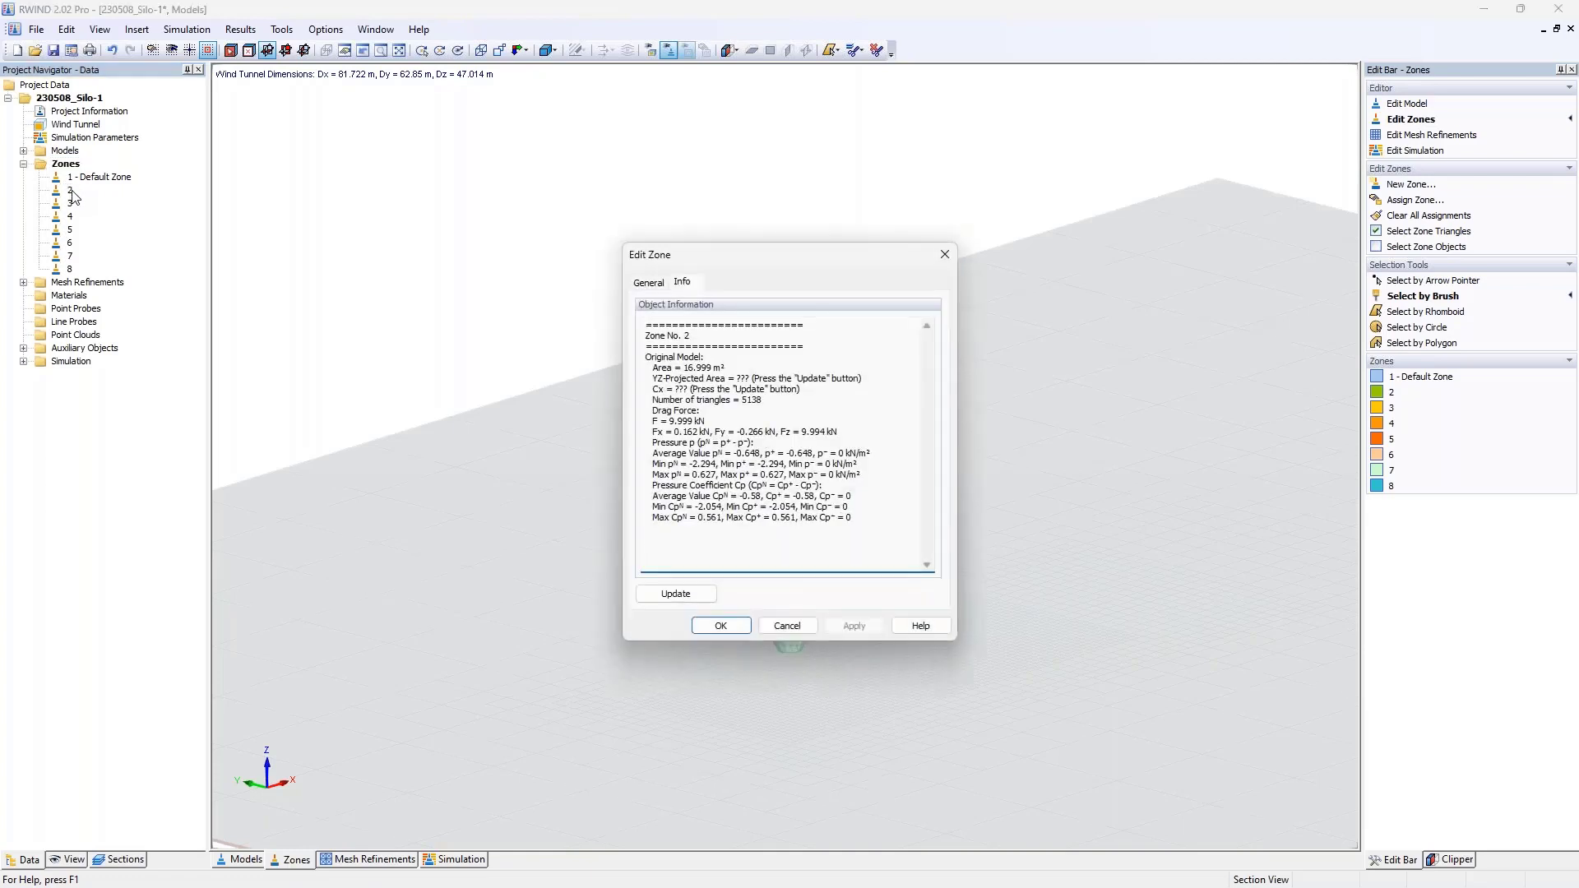
{"action": "left_click_drag", "start_coordinate": [868, 520], "coordinate": [646, 443]}
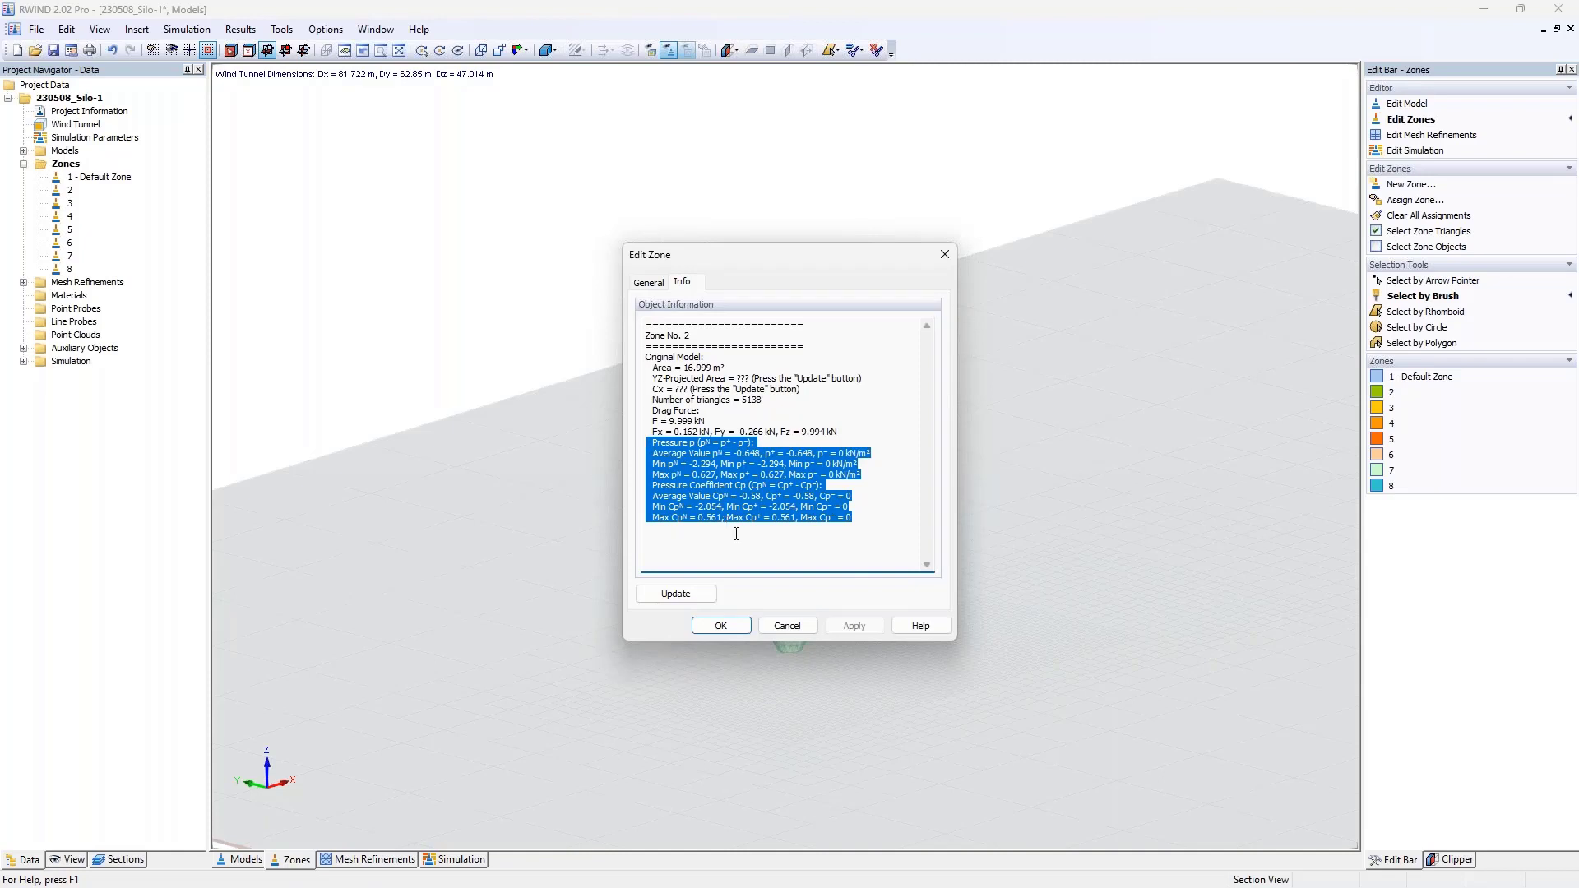
{"action": "left_click", "coordinate": [869, 513]}
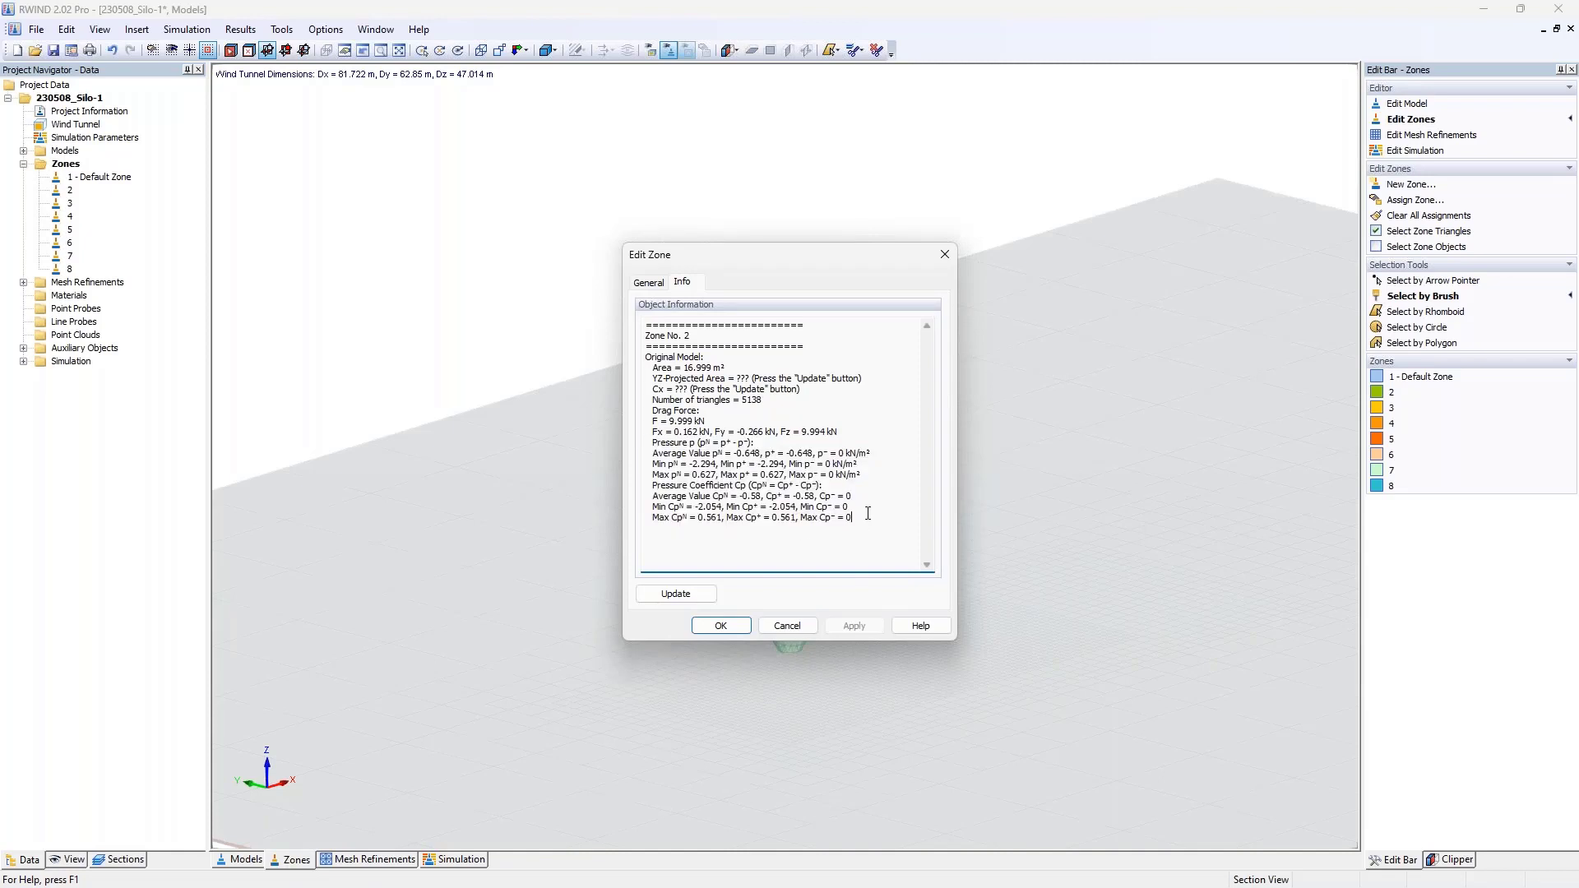
{"action": "left_click", "coordinate": [947, 254]}
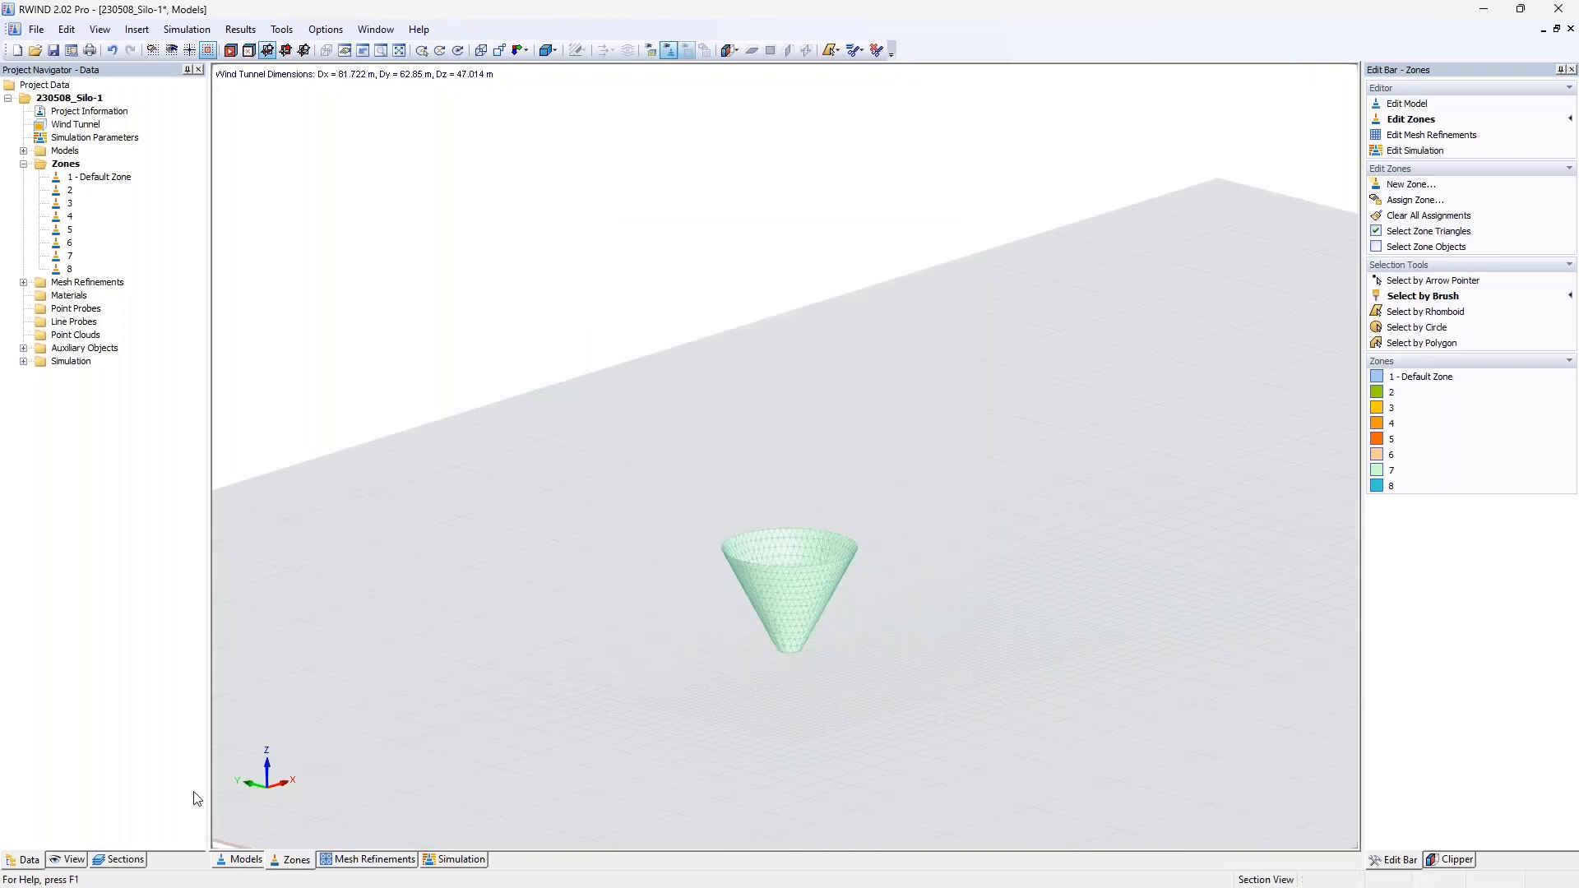
Display the whole mesh of the silo instead of the single cone section, and return to the project data.
{"action": "left_click", "coordinate": [122, 860]}
{"action": "left_click", "coordinate": [38, 195]}
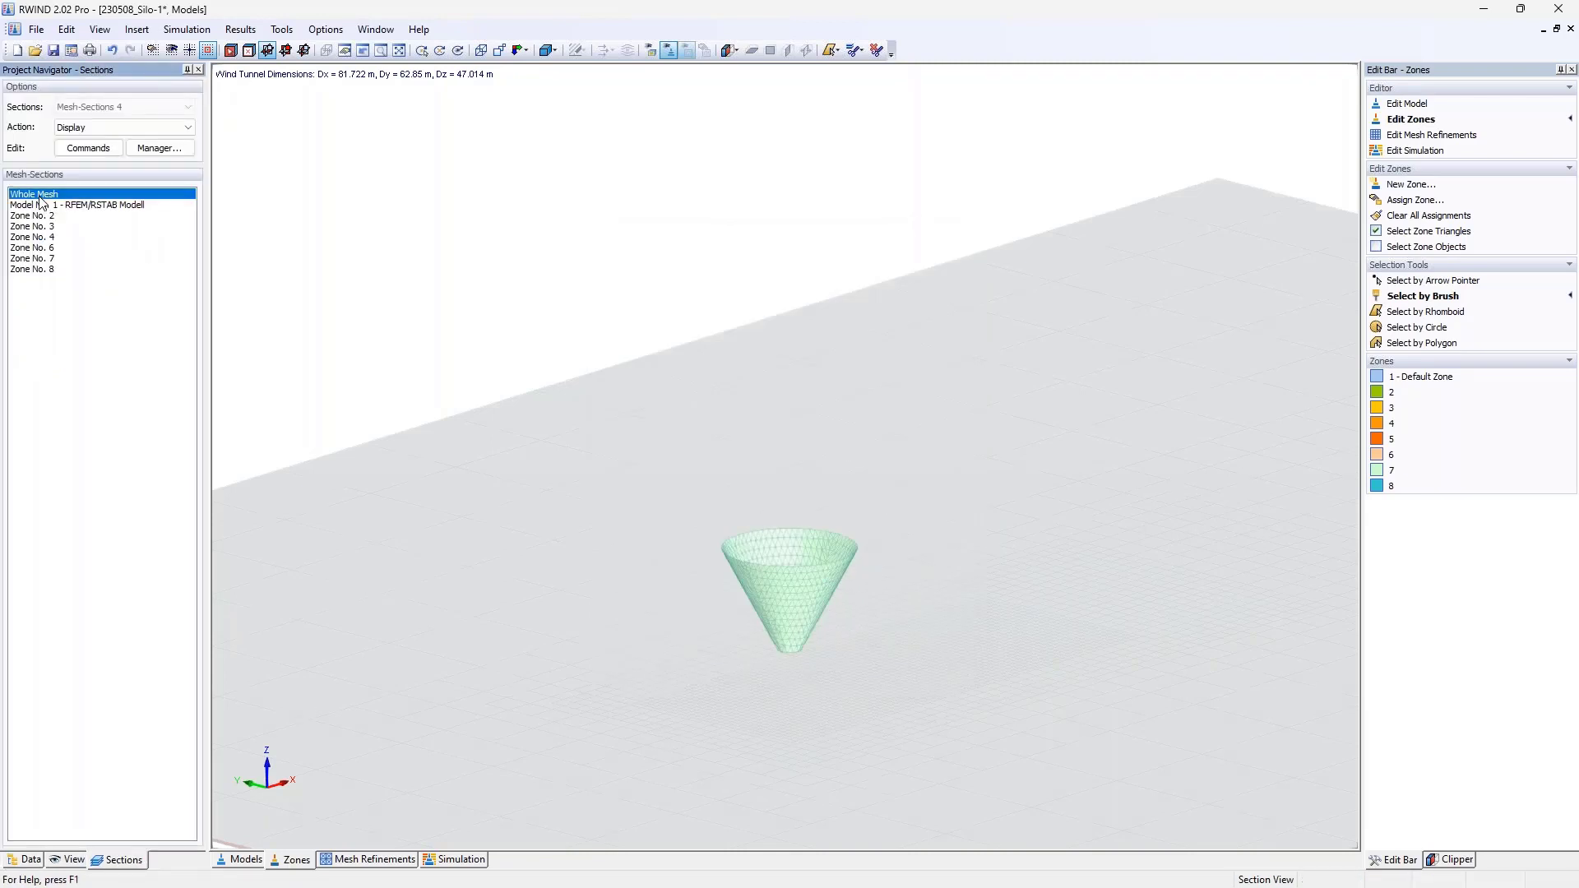
{"action": "left_click", "coordinate": [29, 860]}
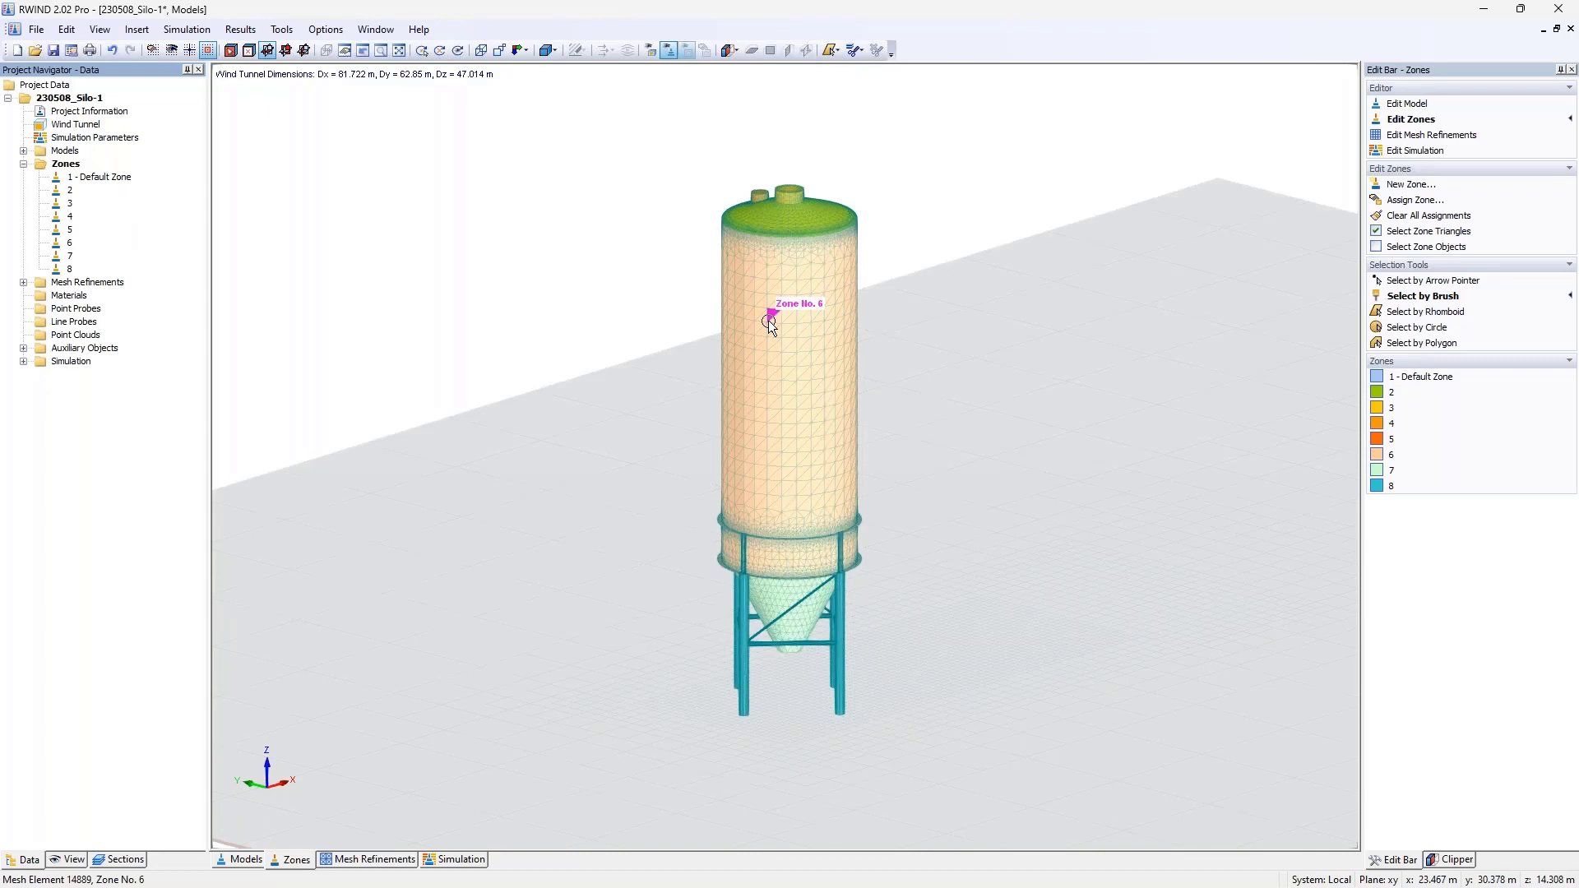
Review the general settings of zone 2, including its material, mesh refinement and load factor.
{"action": "left_click", "coordinate": [69, 193]}
{"action": "double_click", "coordinate": [68, 192]}
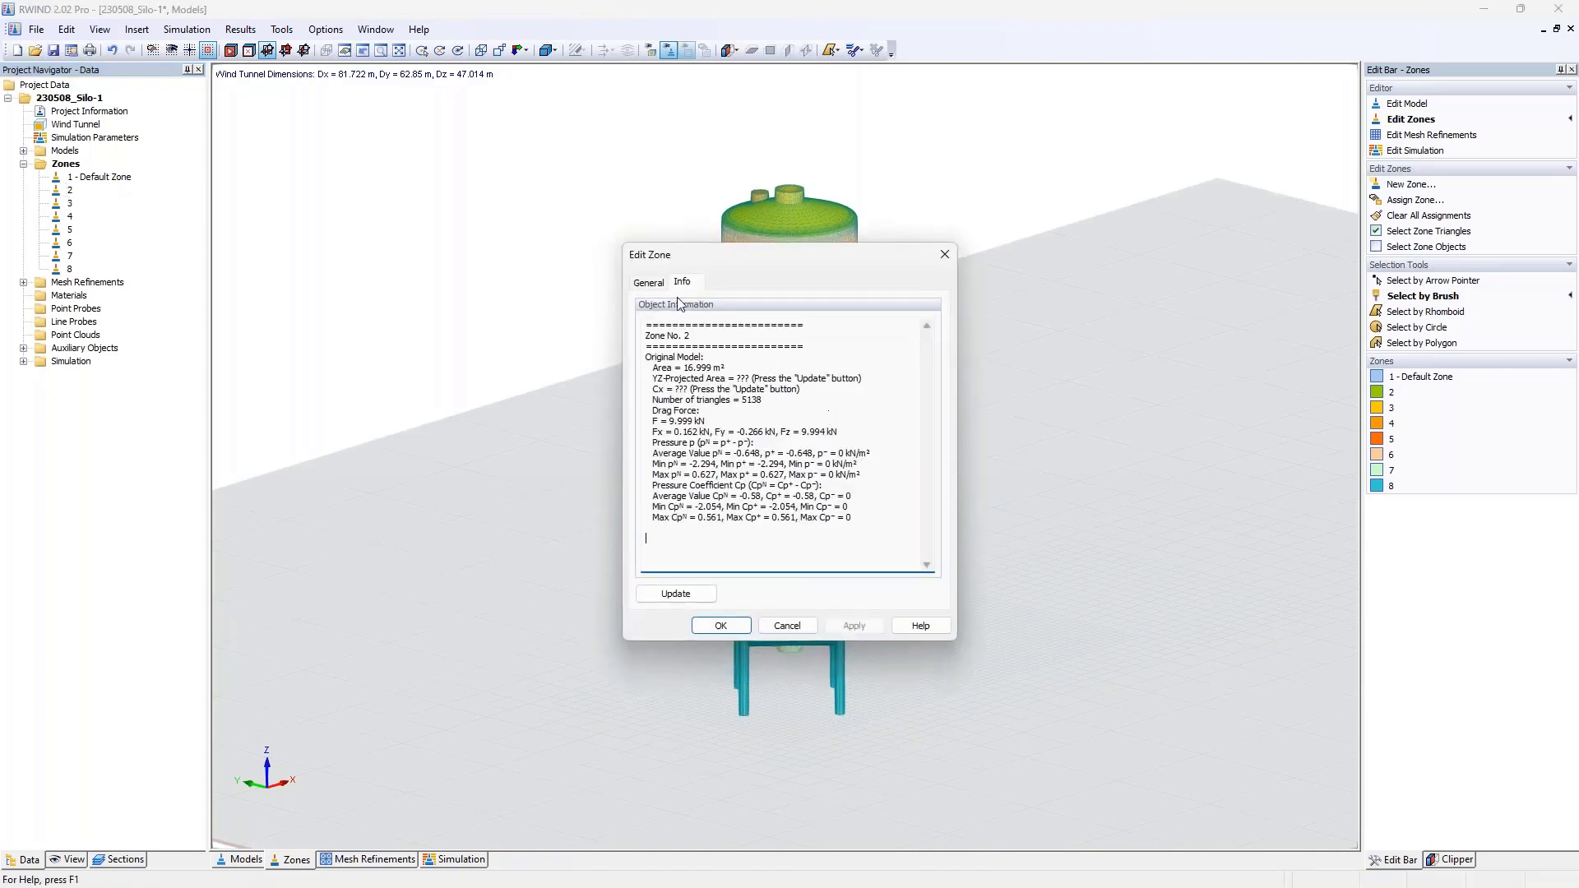
{"action": "left_click", "coordinate": [648, 282]}
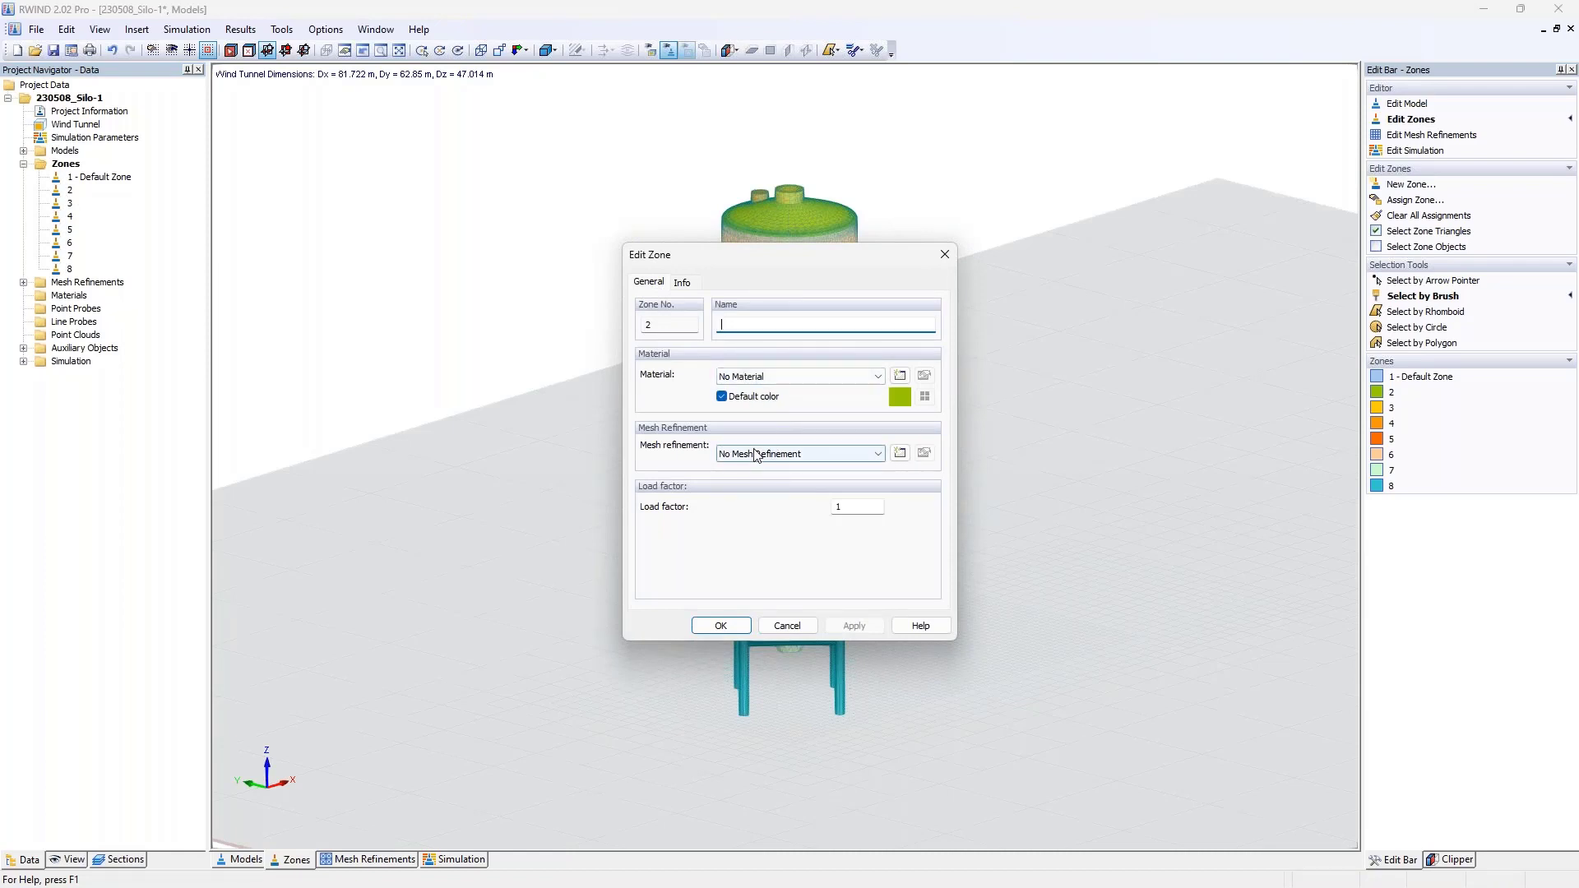
{"action": "double_click", "coordinate": [860, 506]}
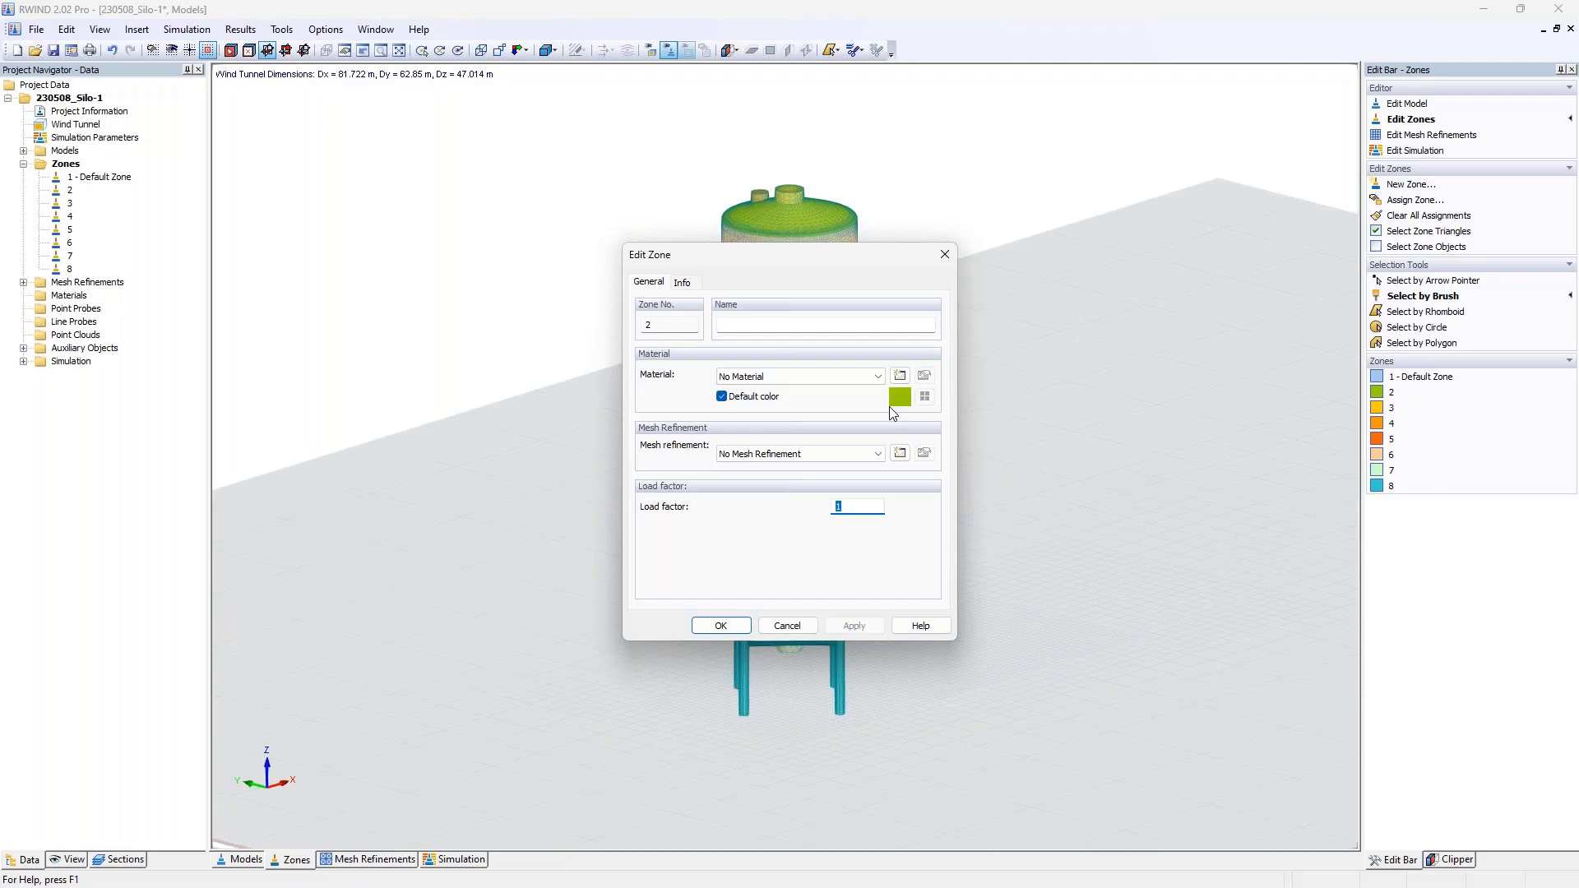
{"action": "left_click", "coordinate": [953, 255]}
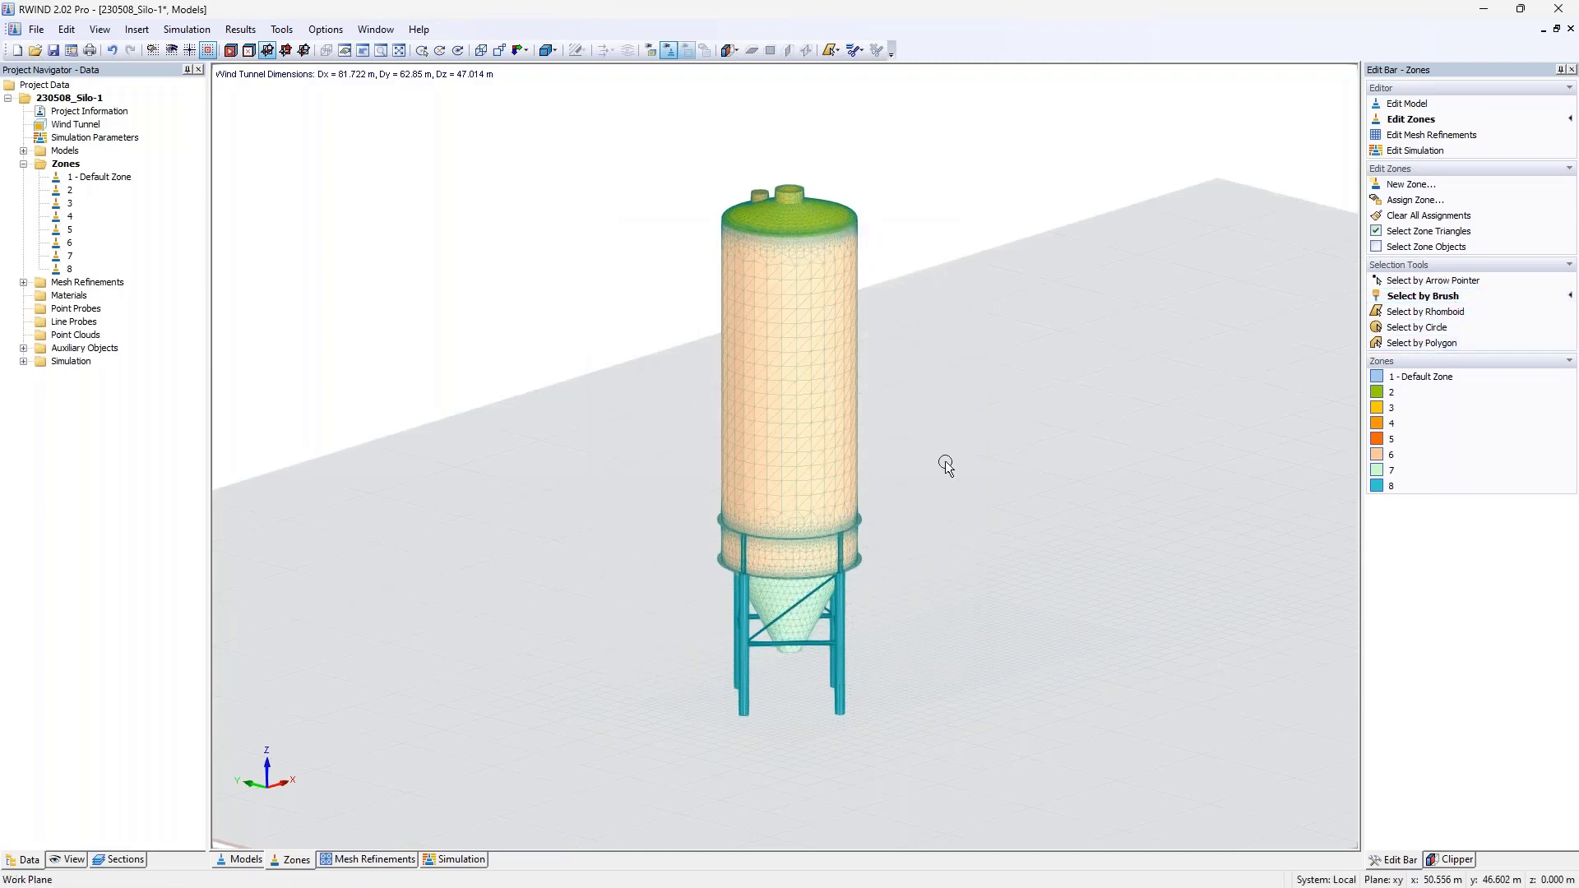
Delete all user-defined zones of the silo model.
{"action": "middle_click_drag", "start_coordinate": [938, 472], "coordinate": [679, 363], "text": "ctrl"}
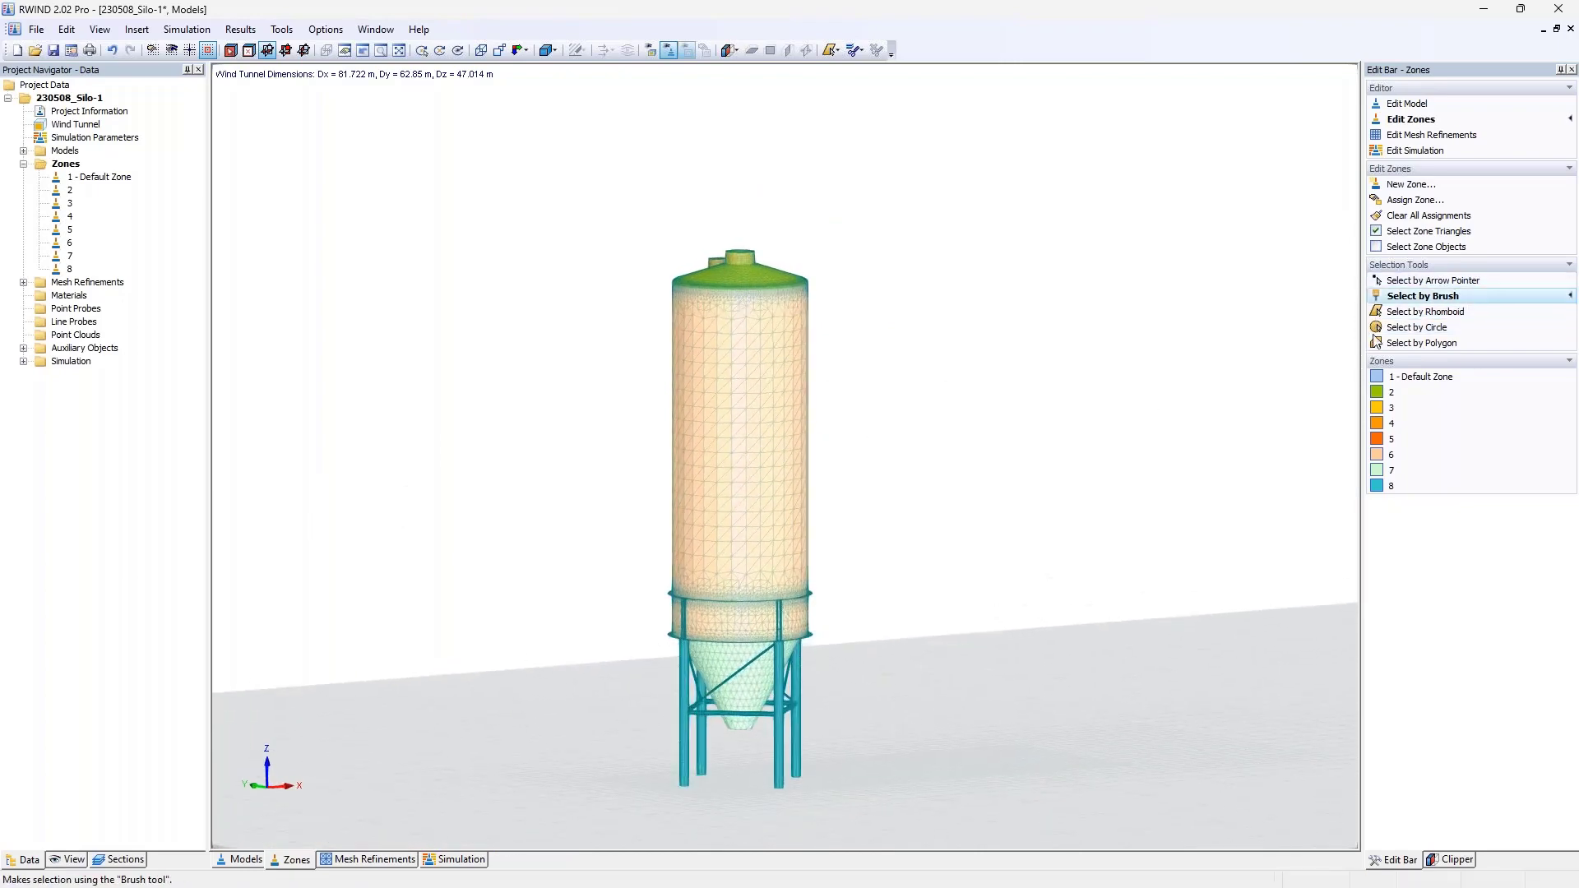
{"action": "left_click", "coordinate": [243, 860]}
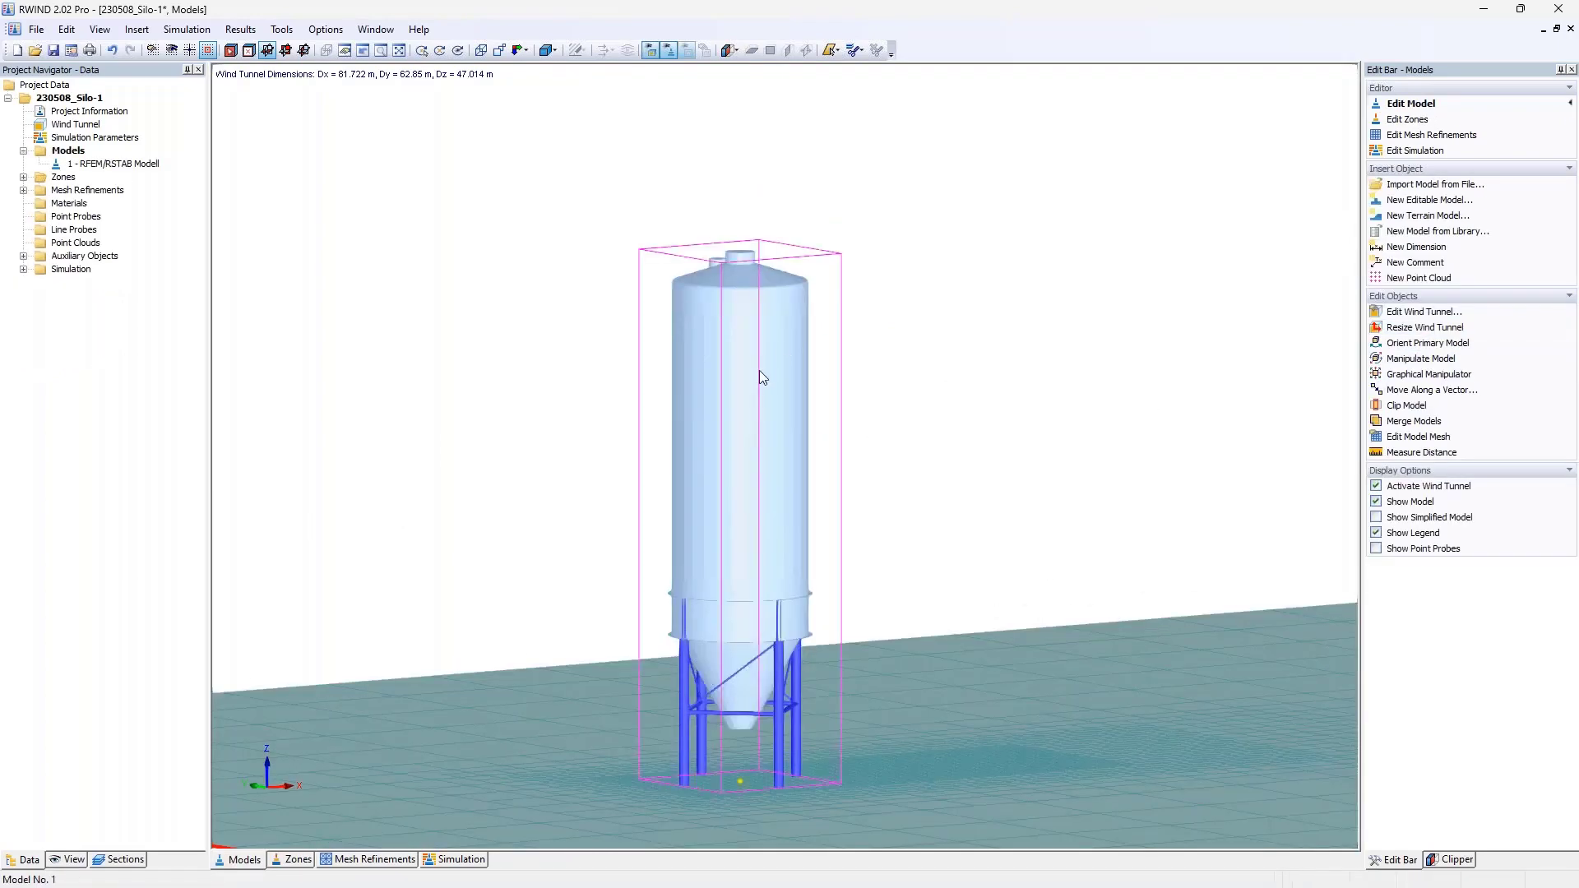
{"action": "left_click", "coordinate": [23, 176]}
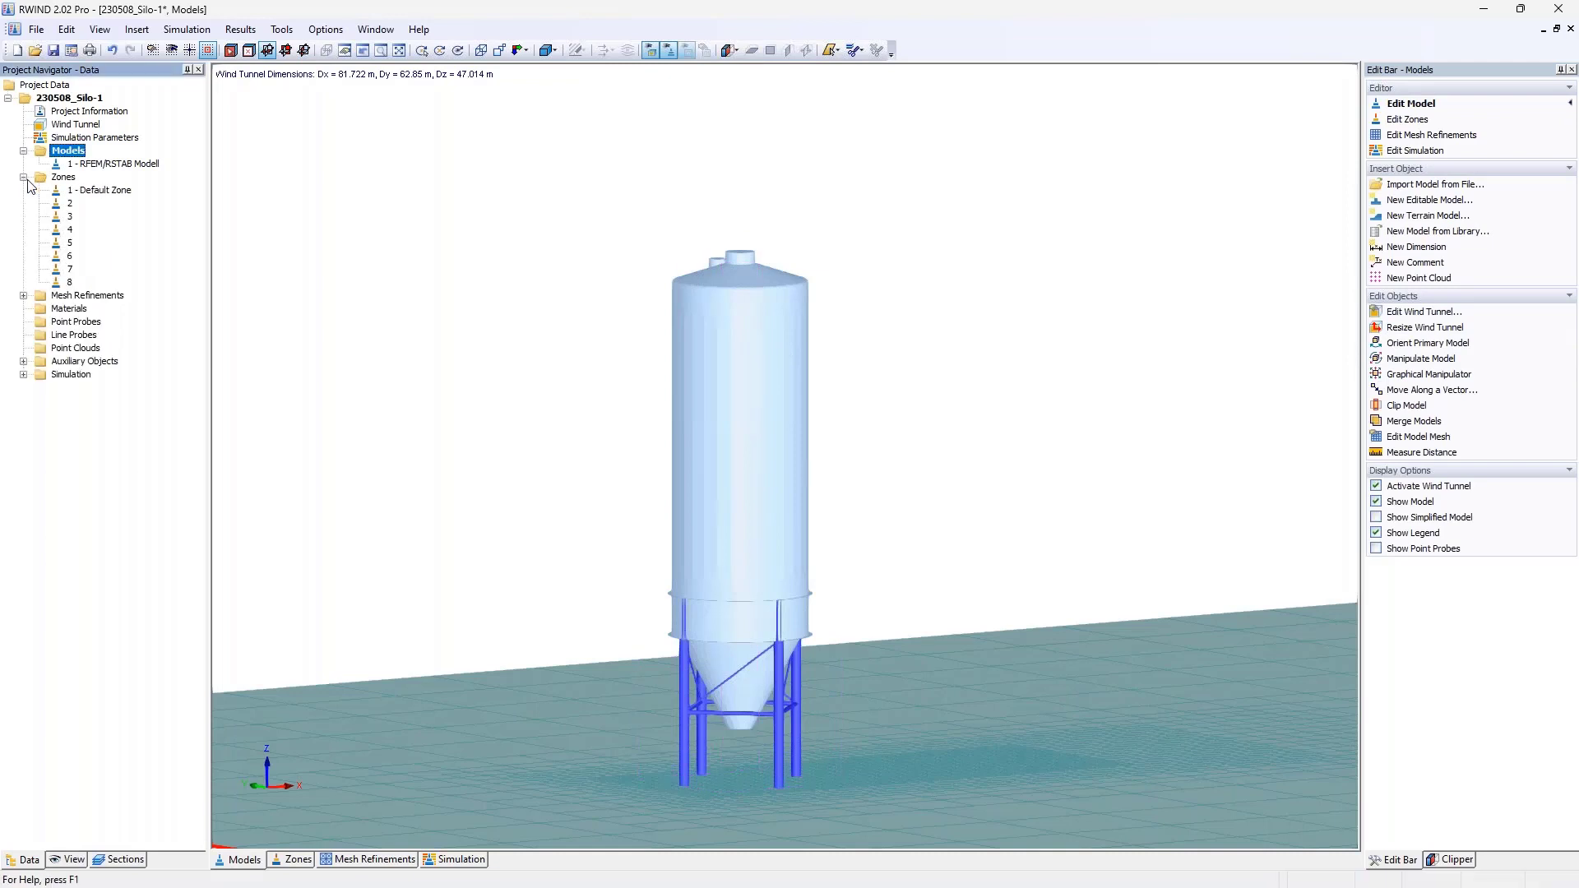
{"action": "right_click", "coordinate": [54, 176]}
{"action": "left_click", "coordinate": [125, 225]}
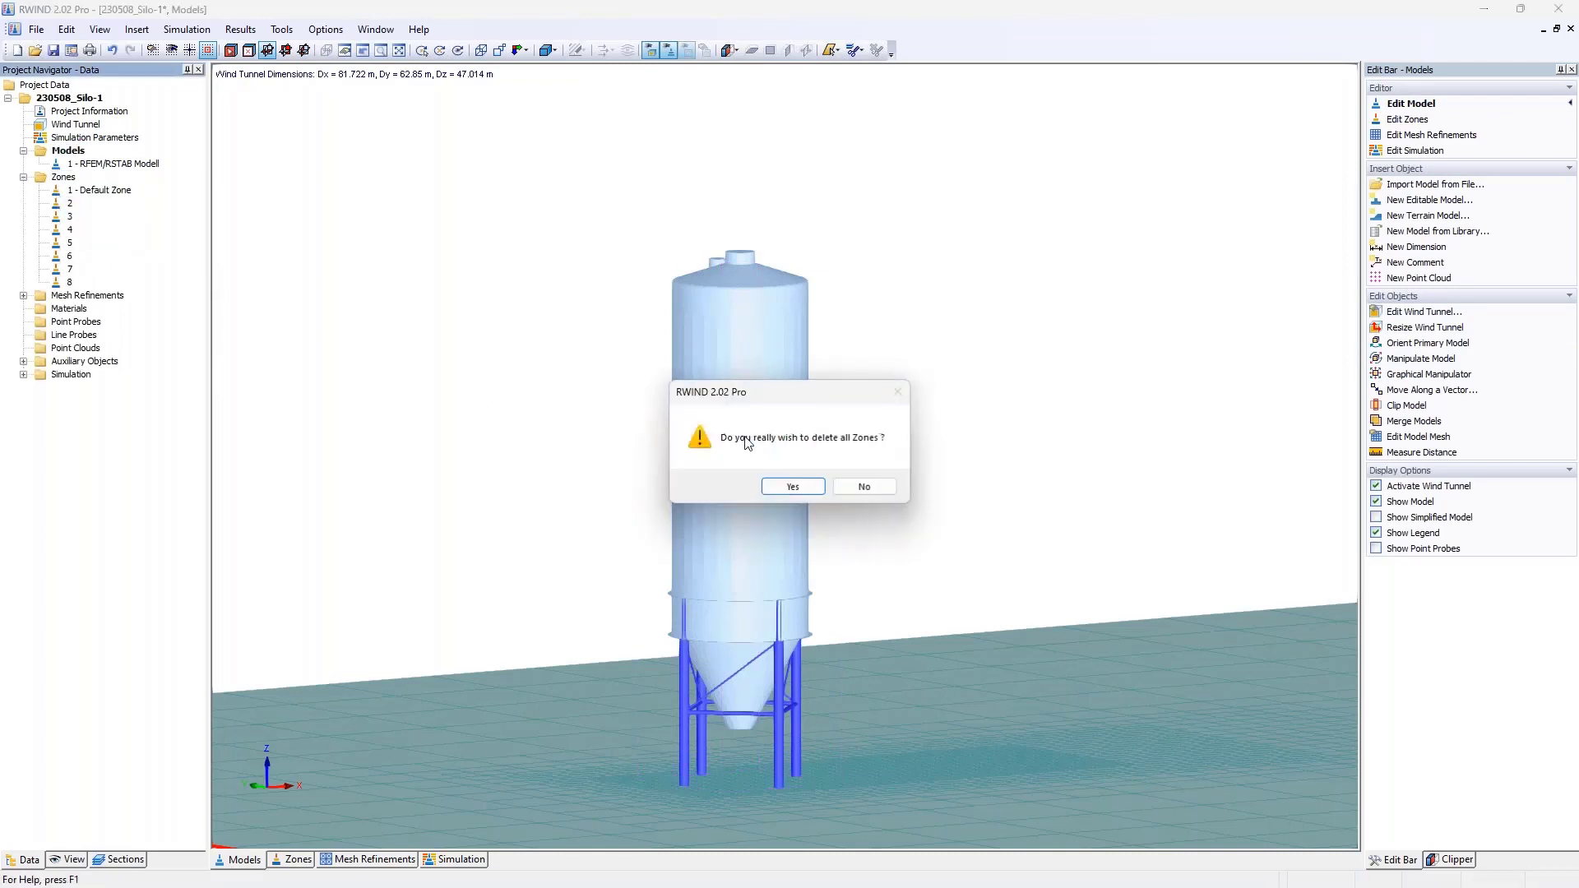
{"action": "left_click", "coordinate": [792, 486]}
{"action": "left_click", "coordinate": [847, 490]}
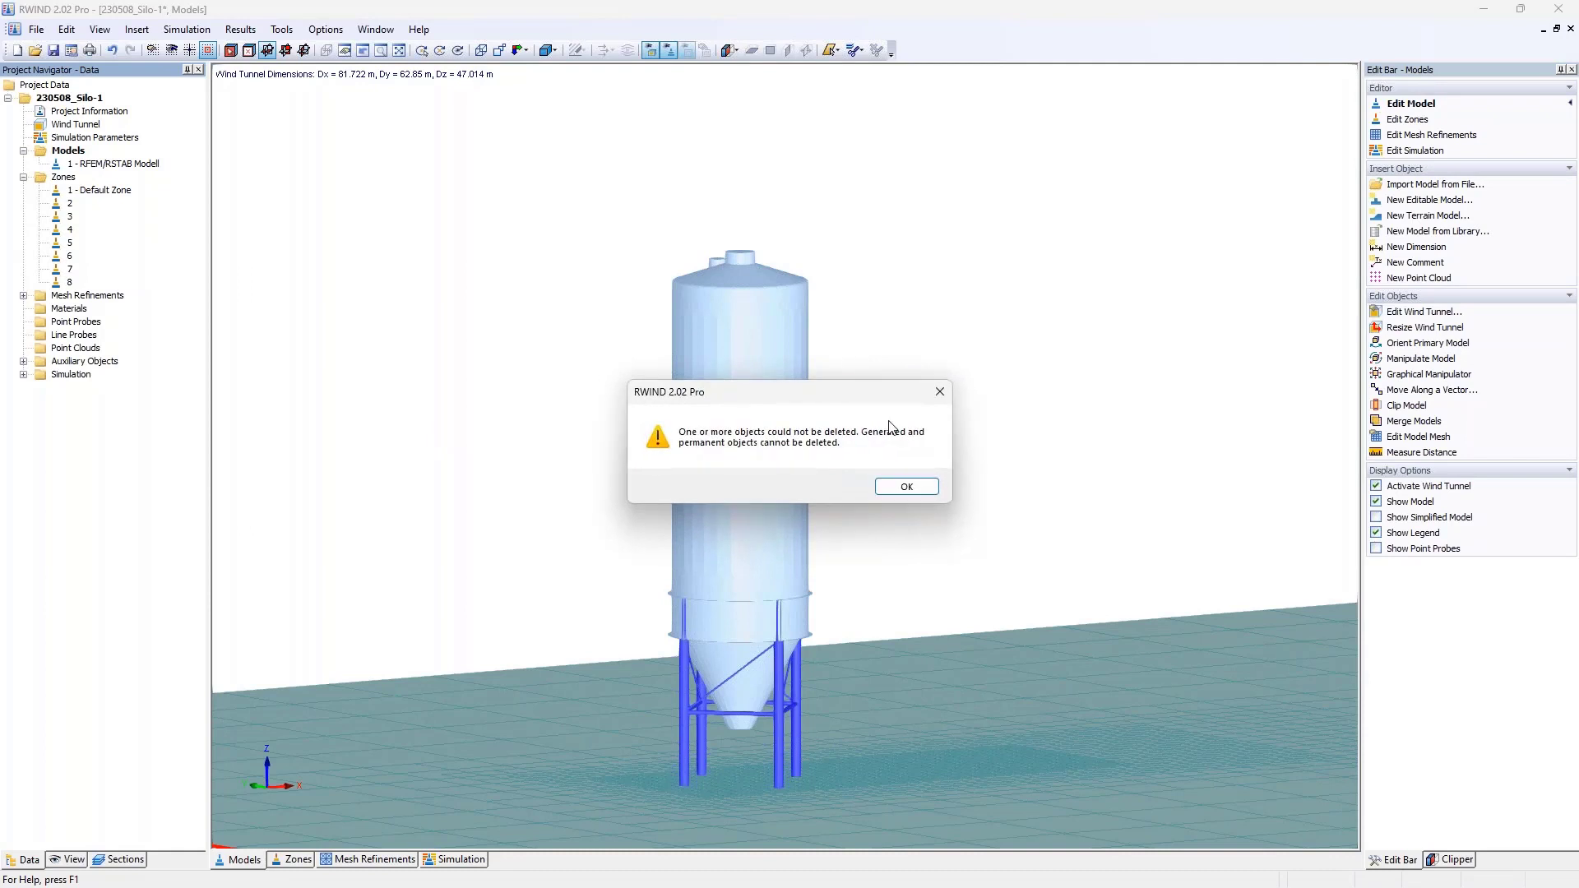
{"action": "left_click", "coordinate": [912, 488]}
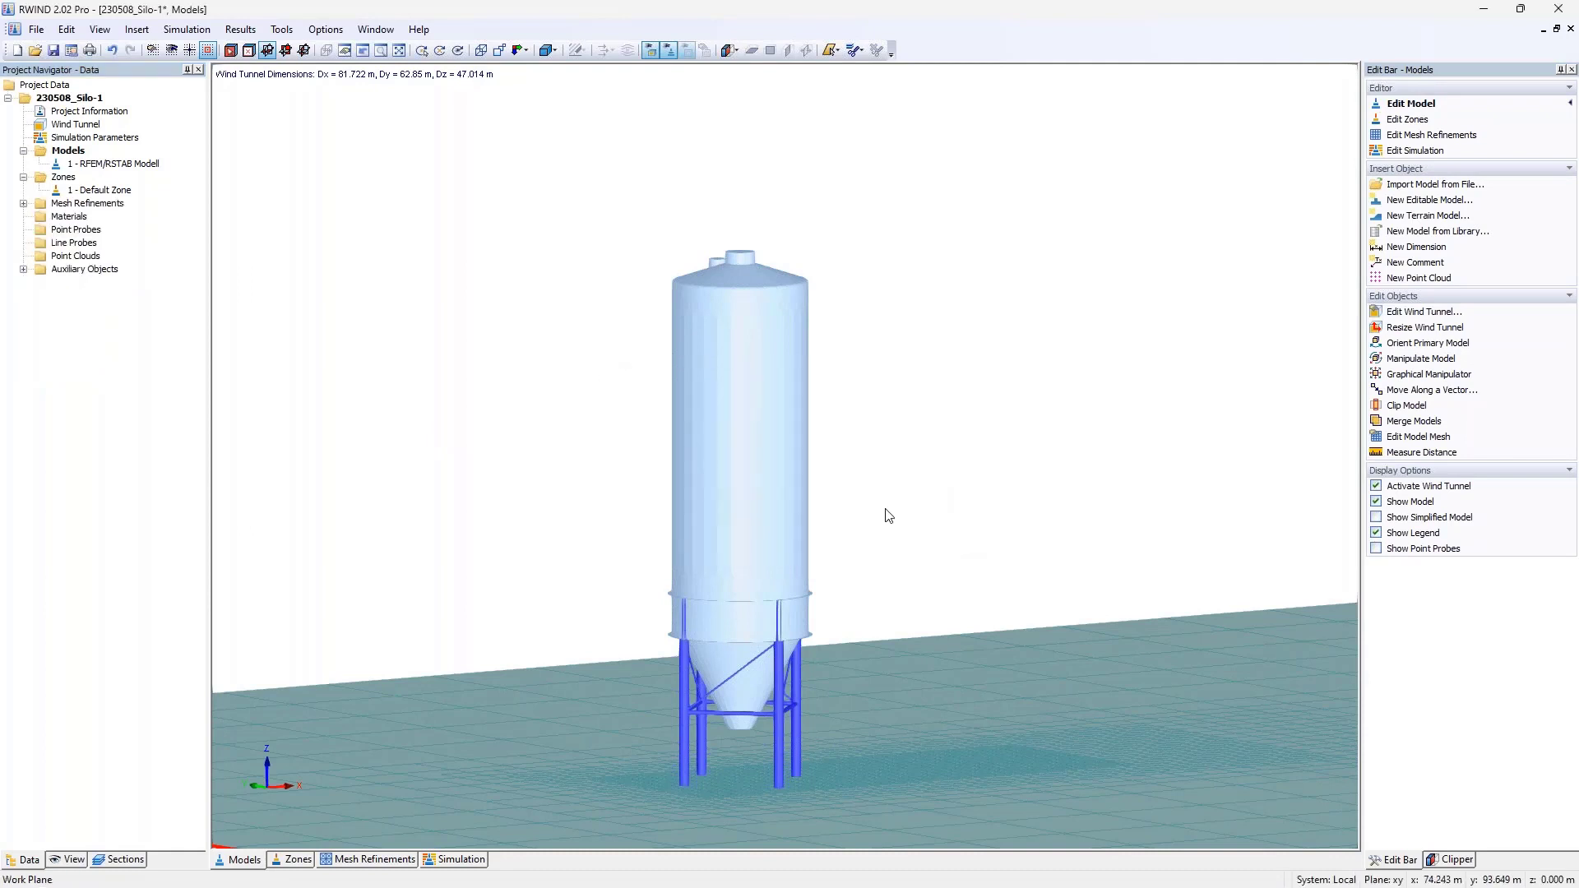
Create two new unnamed zones, 2 and 3, with the default material, mesh refinement and load factor.
{"action": "left_click", "coordinate": [312, 859]}
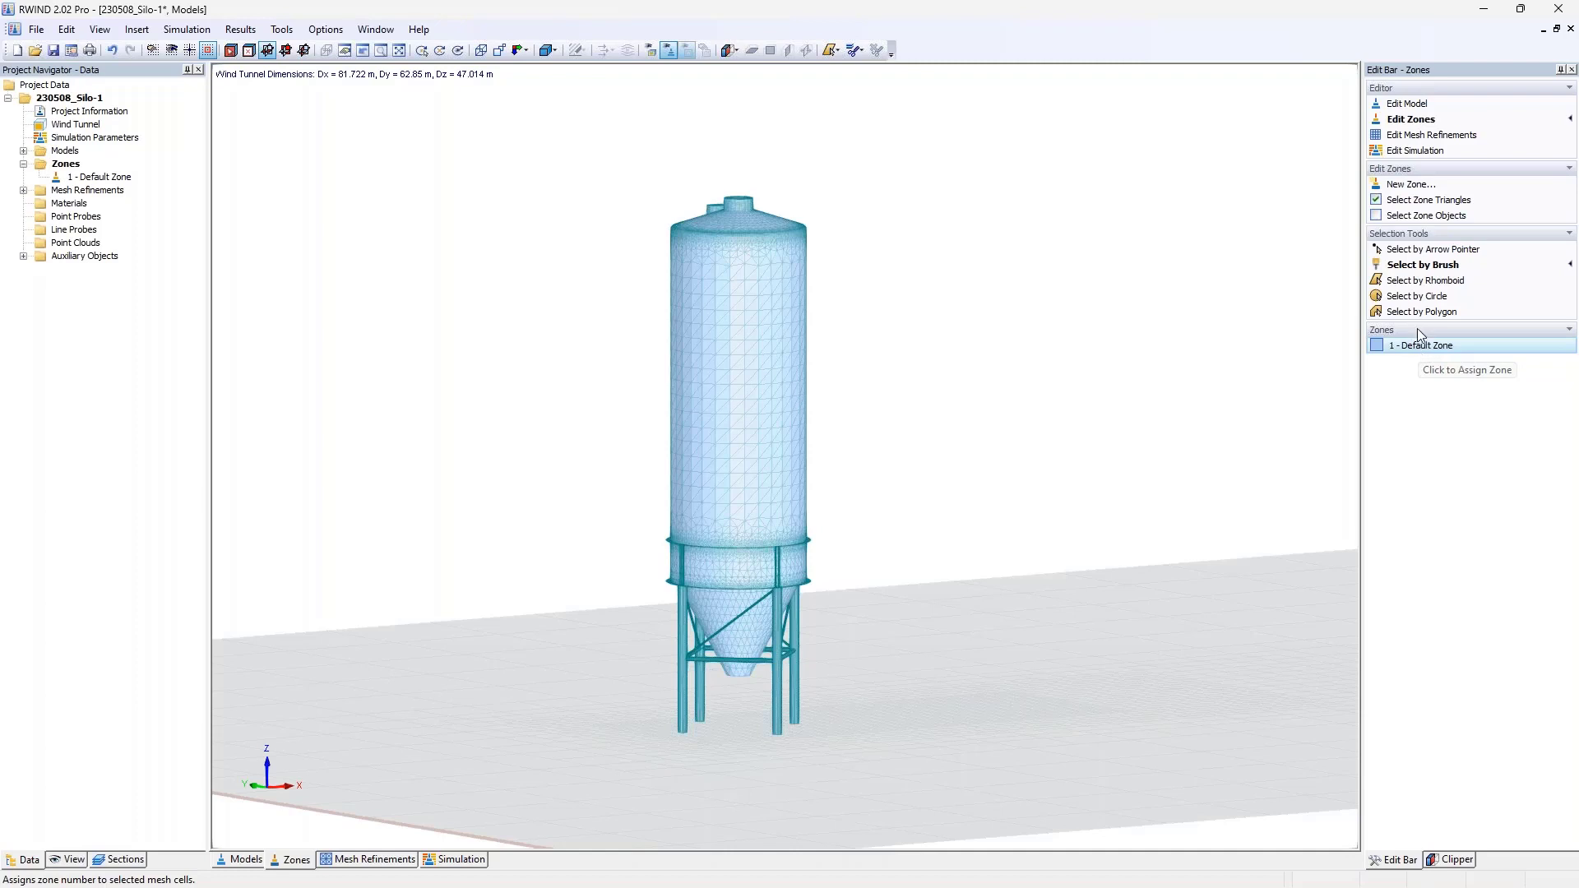
{"action": "left_click", "coordinate": [1418, 192]}
{"action": "left_click", "coordinate": [787, 326]}
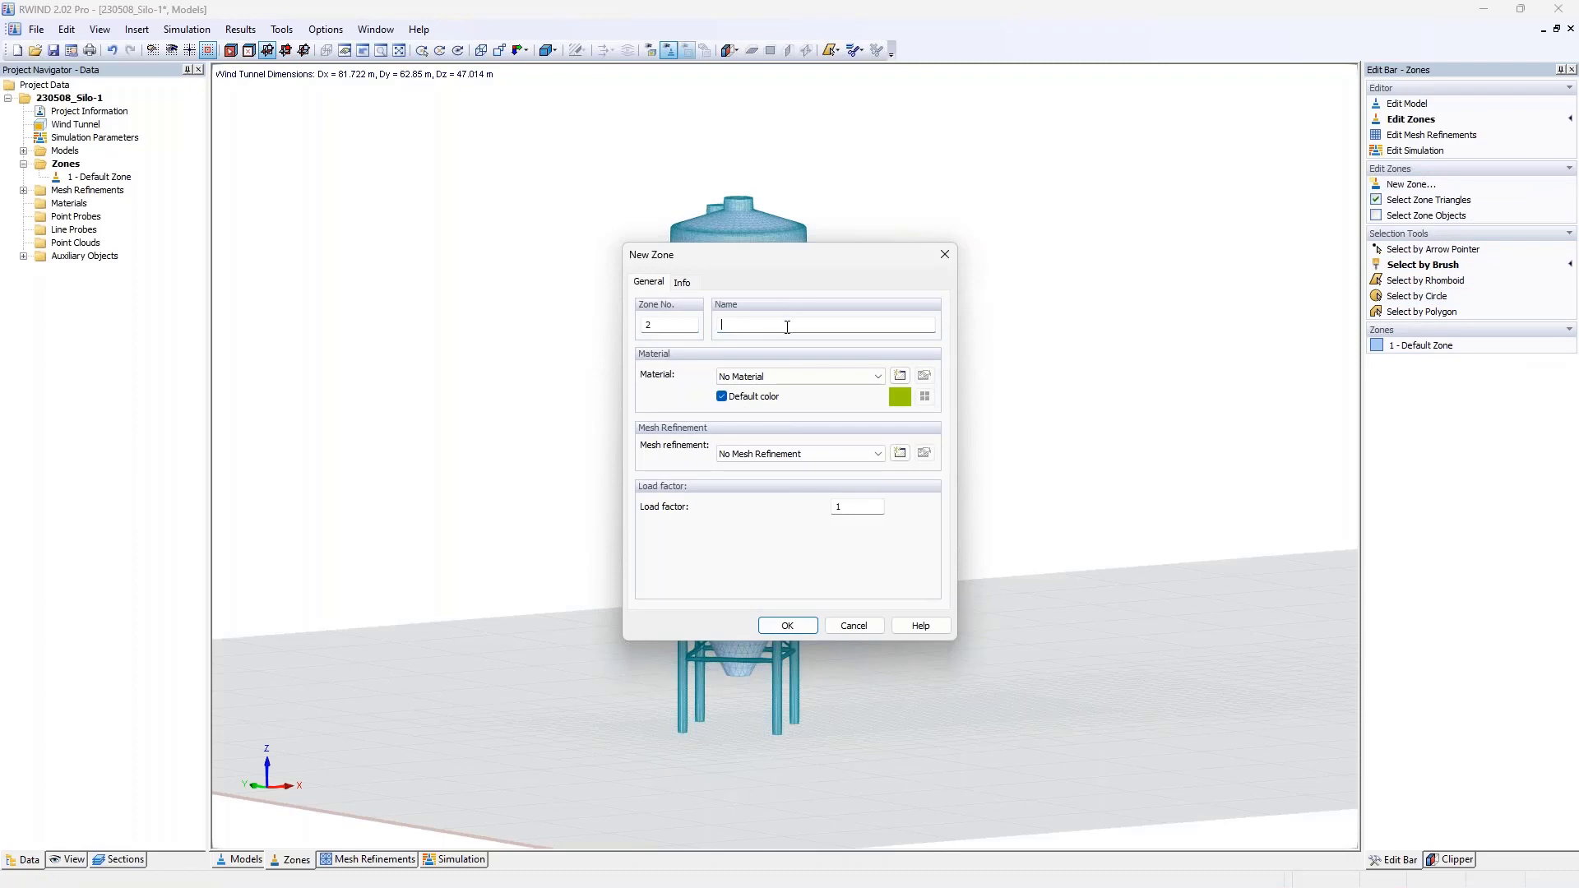
{"action": "left_click", "coordinate": [787, 626]}
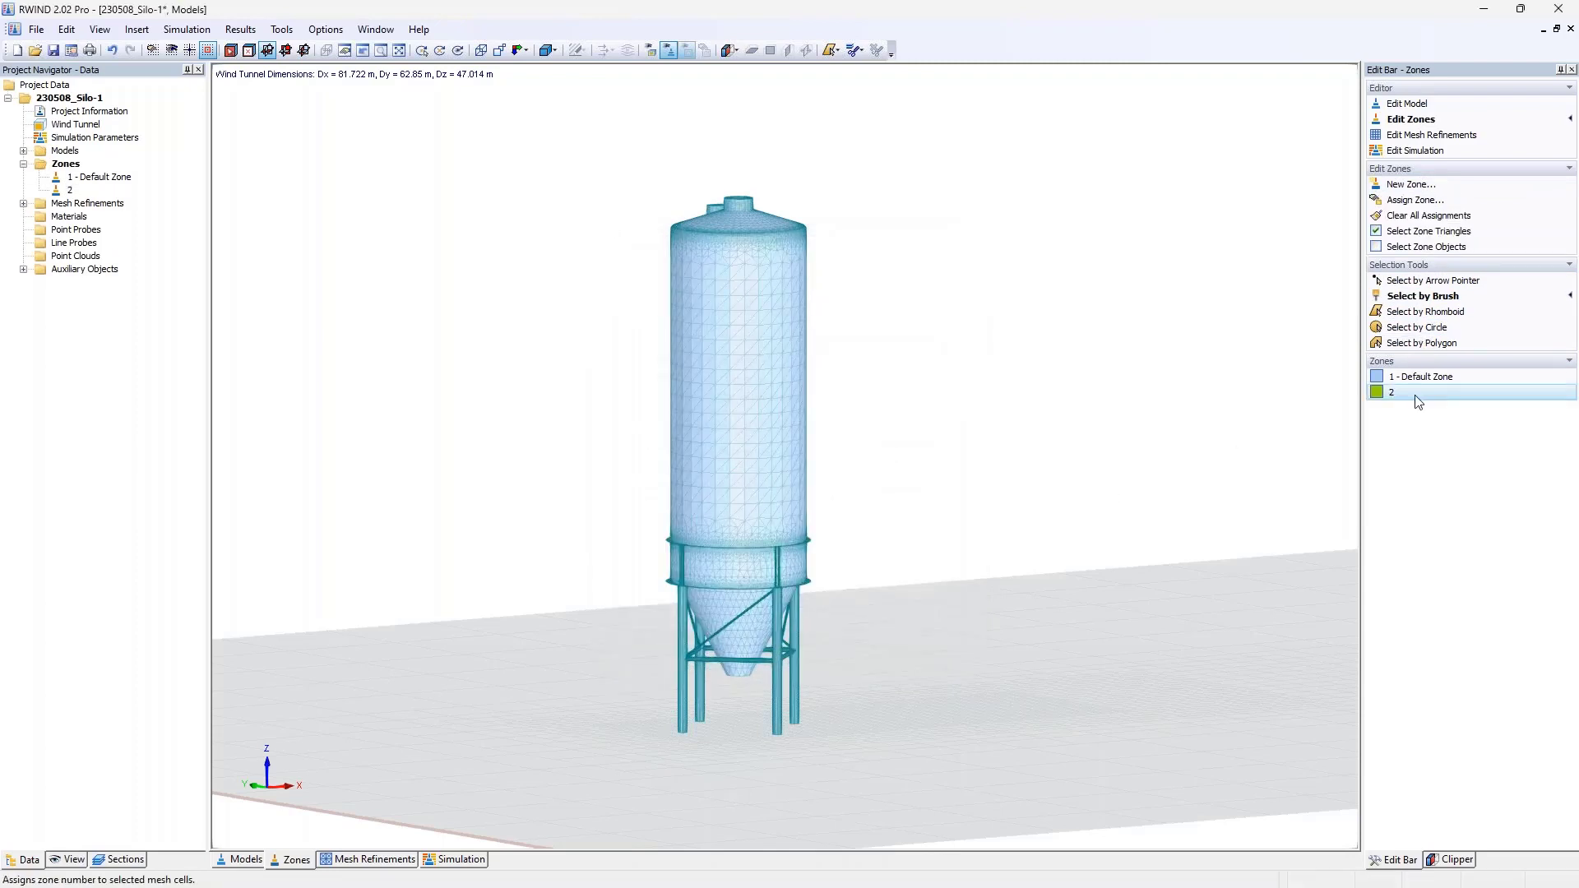
{"action": "left_click", "coordinate": [1412, 185]}
{"action": "left_click", "coordinate": [787, 625]}
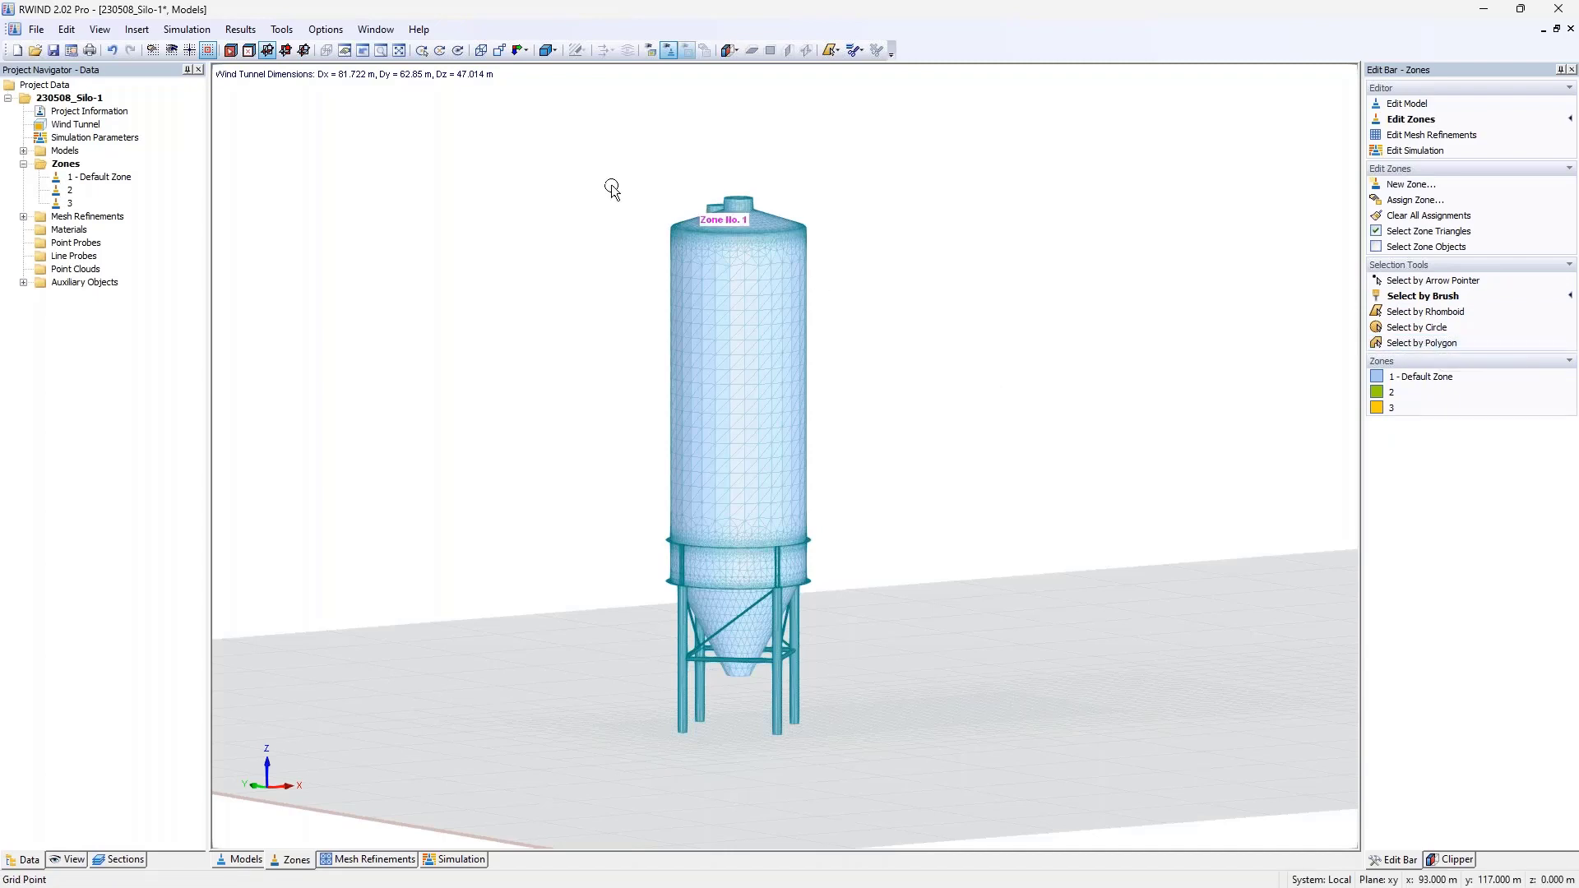
View the silo in the X-direction and brush zone 2 onto the middle of the central roof nozzle's side wall.
{"action": "left_click", "coordinate": [525, 50]}
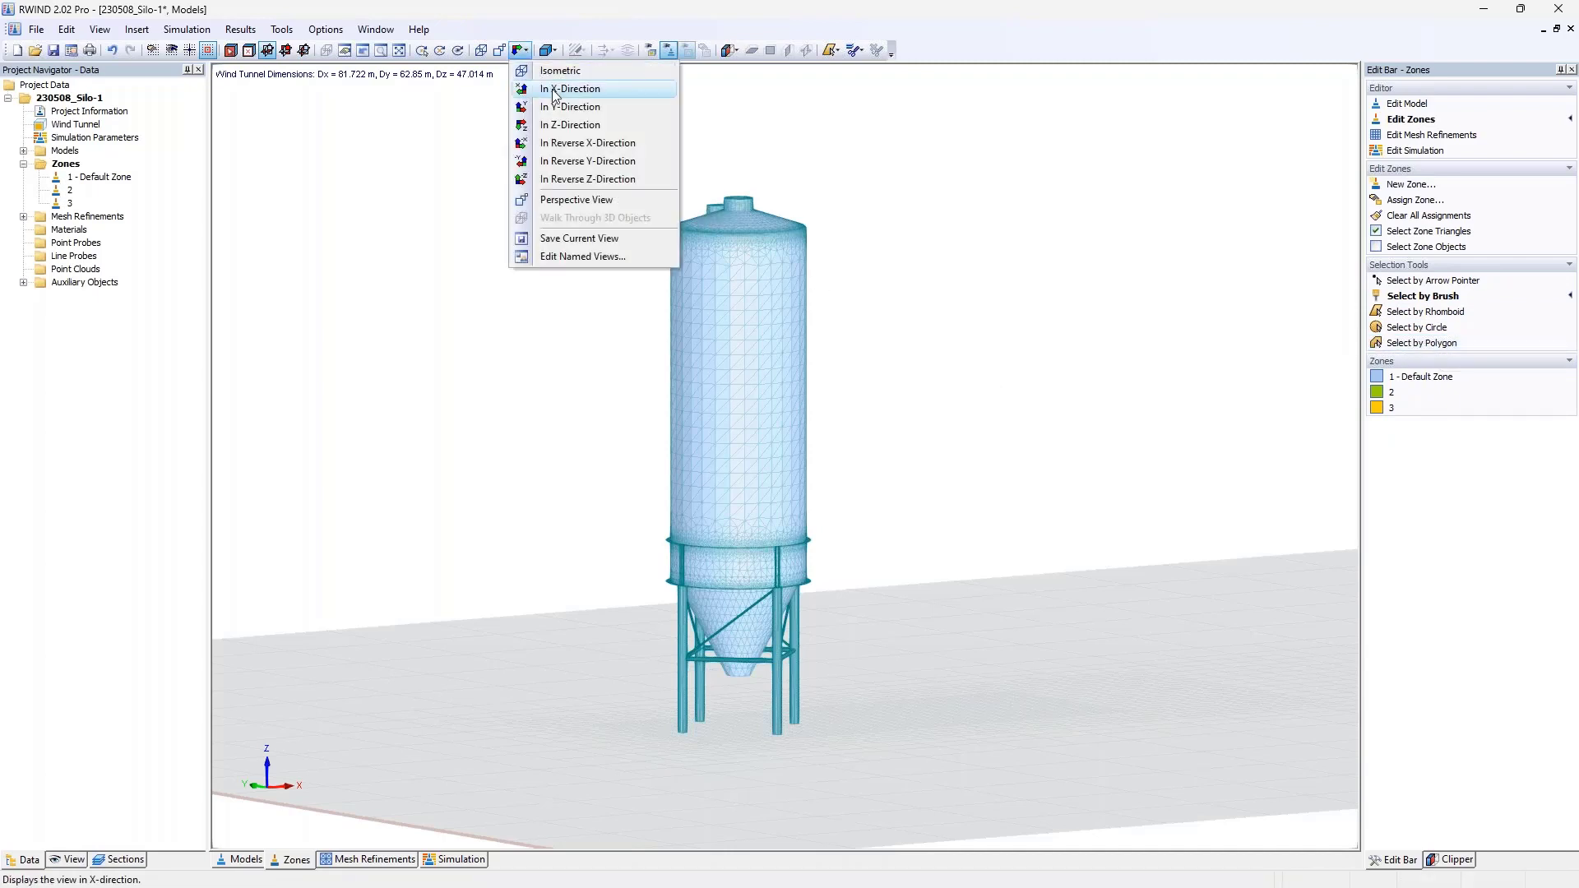
{"action": "left_click", "coordinate": [550, 89]}
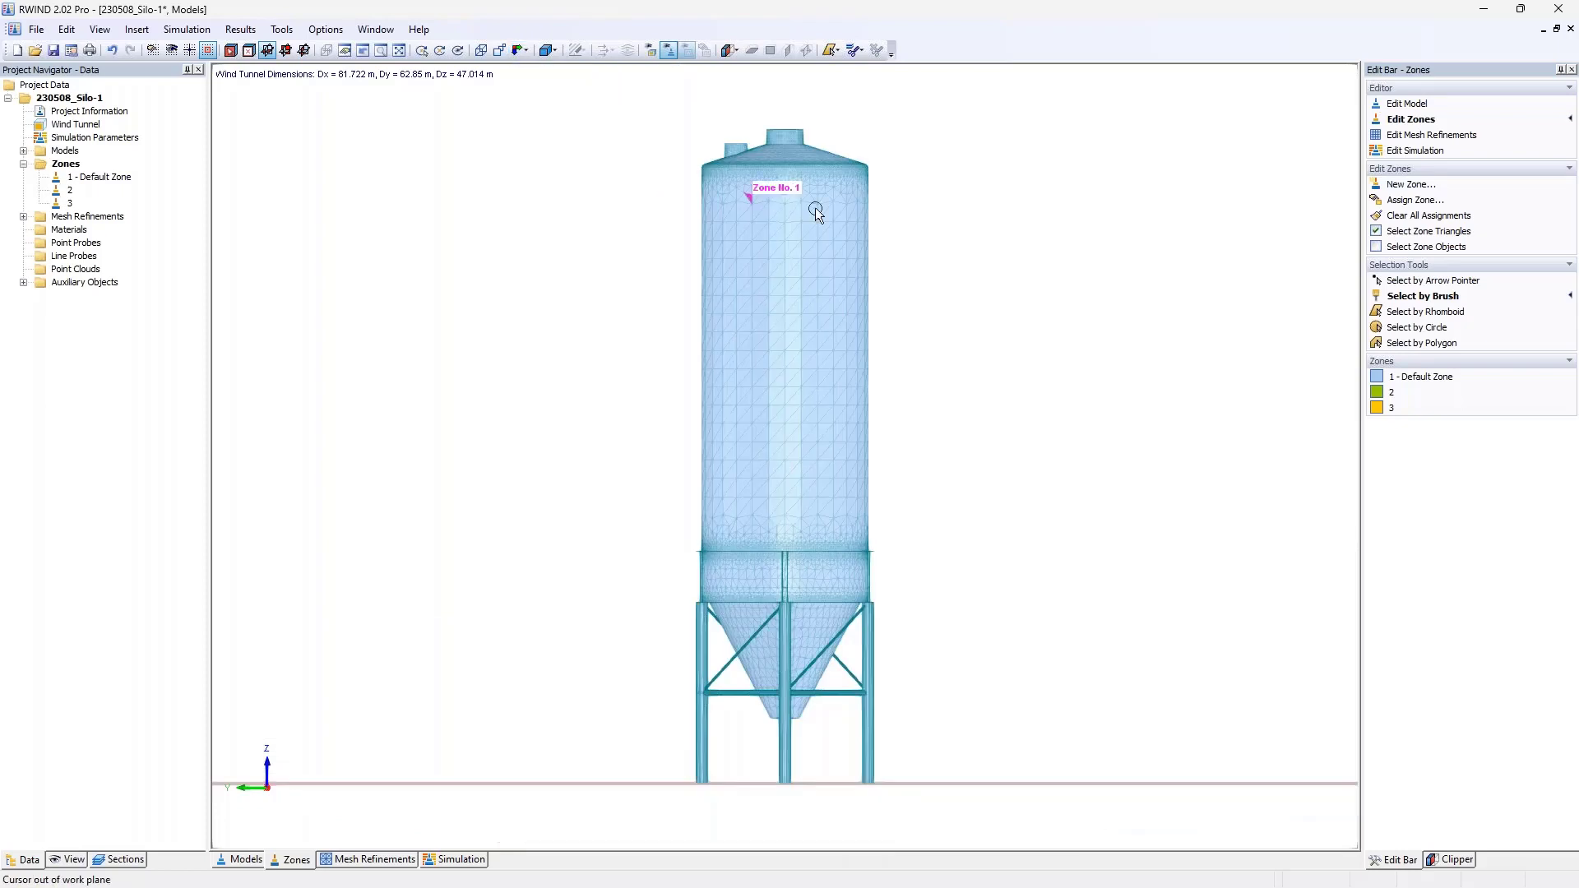
{"action": "scroll", "coordinate": [796, 129], "scroll_direction": "up", "scroll_amount": 10}
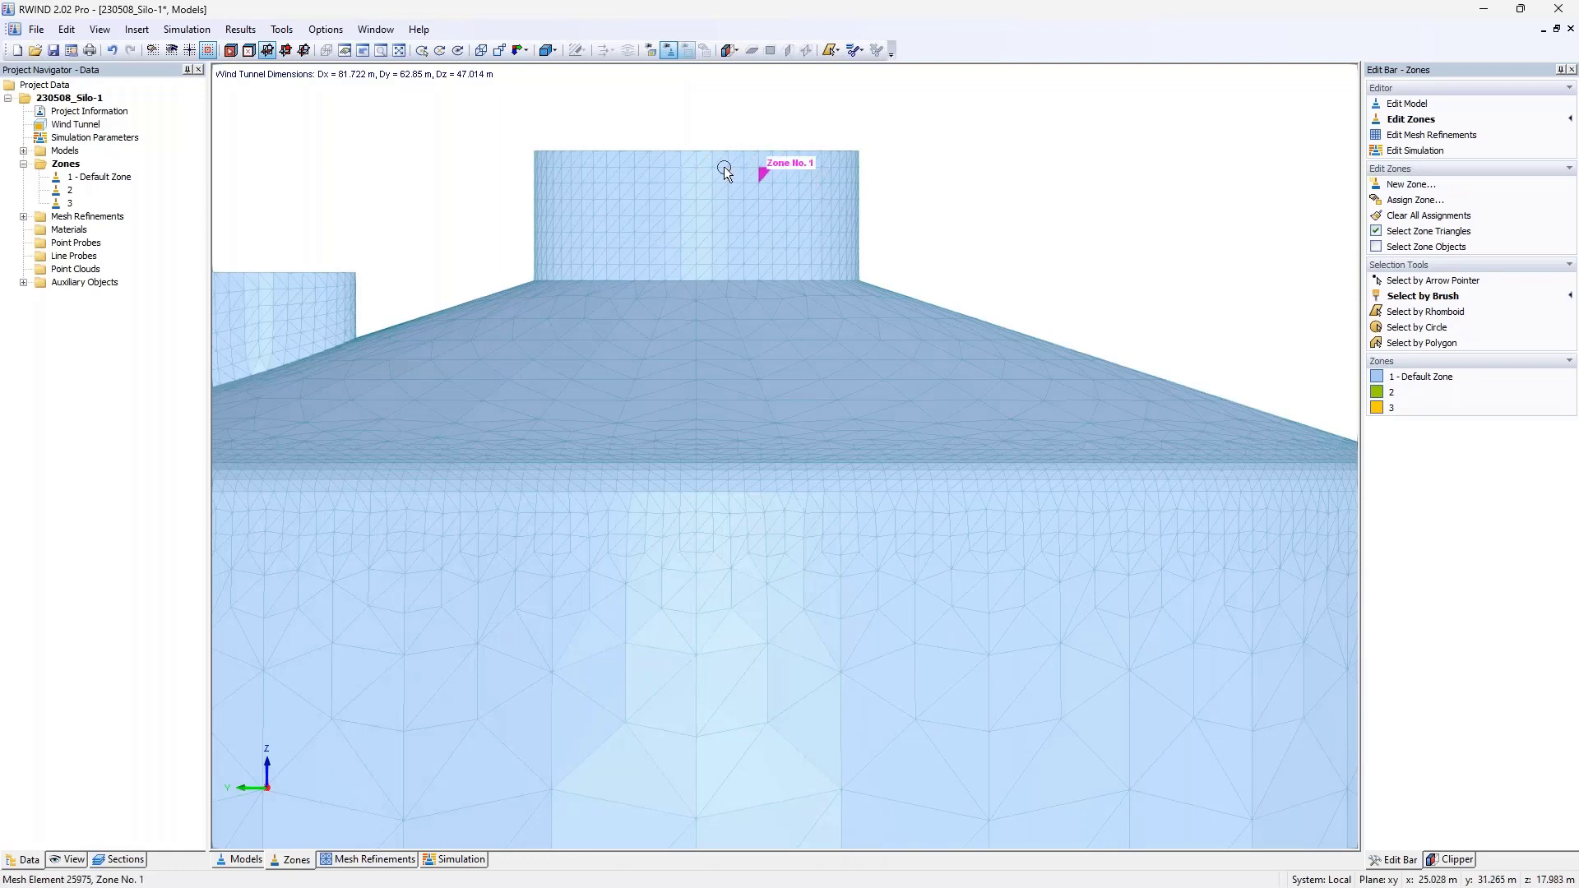
{"action": "left_click", "coordinate": [1393, 393]}
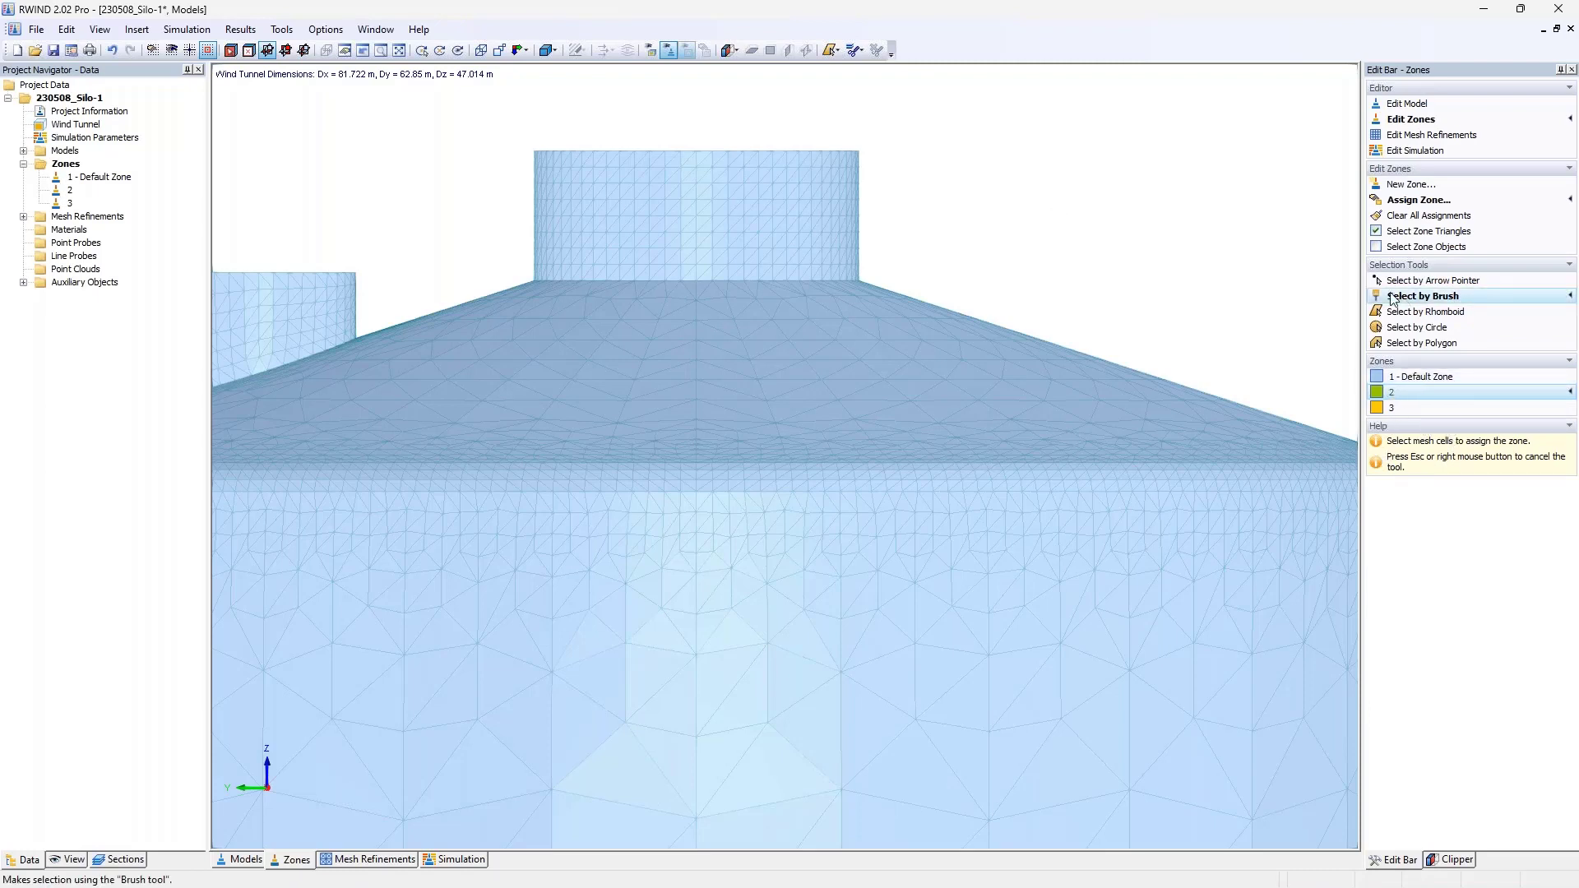
{"action": "left_click_drag", "start_coordinate": [600, 151], "coordinate": [762, 164]}
{"action": "mouse_move", "coordinate": [619, 170]}
{"action": "left_mouse_down"}
{"action": "mouse_move", "coordinate": [668, 180]}
{"action": "mouse_move", "coordinate": [627, 194]}
{"action": "mouse_move", "coordinate": [666, 215]}
{"action": "mouse_move", "coordinate": [645, 240]}
{"action": "mouse_move", "coordinate": [744, 267]}
{"action": "mouse_move", "coordinate": [706, 240]}
{"action": "mouse_move", "coordinate": [823, 213]}
{"action": "left_mouse_up"}
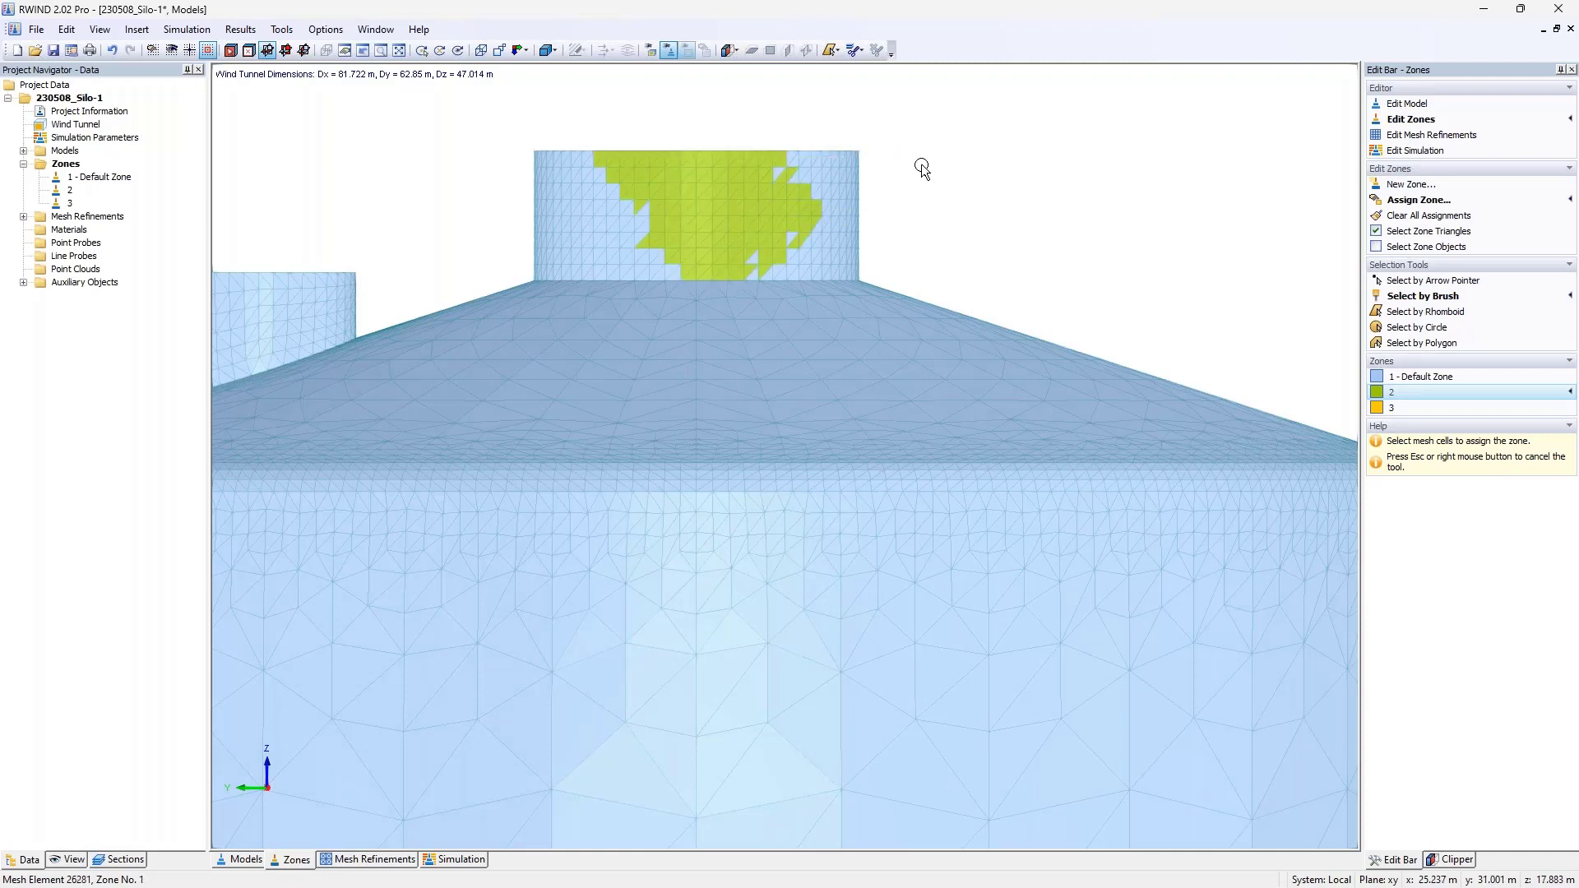
Assign zone 2 to the entire central roof nozzle with a rhomboid selection around it.
{"action": "key", "text": "Escape"}
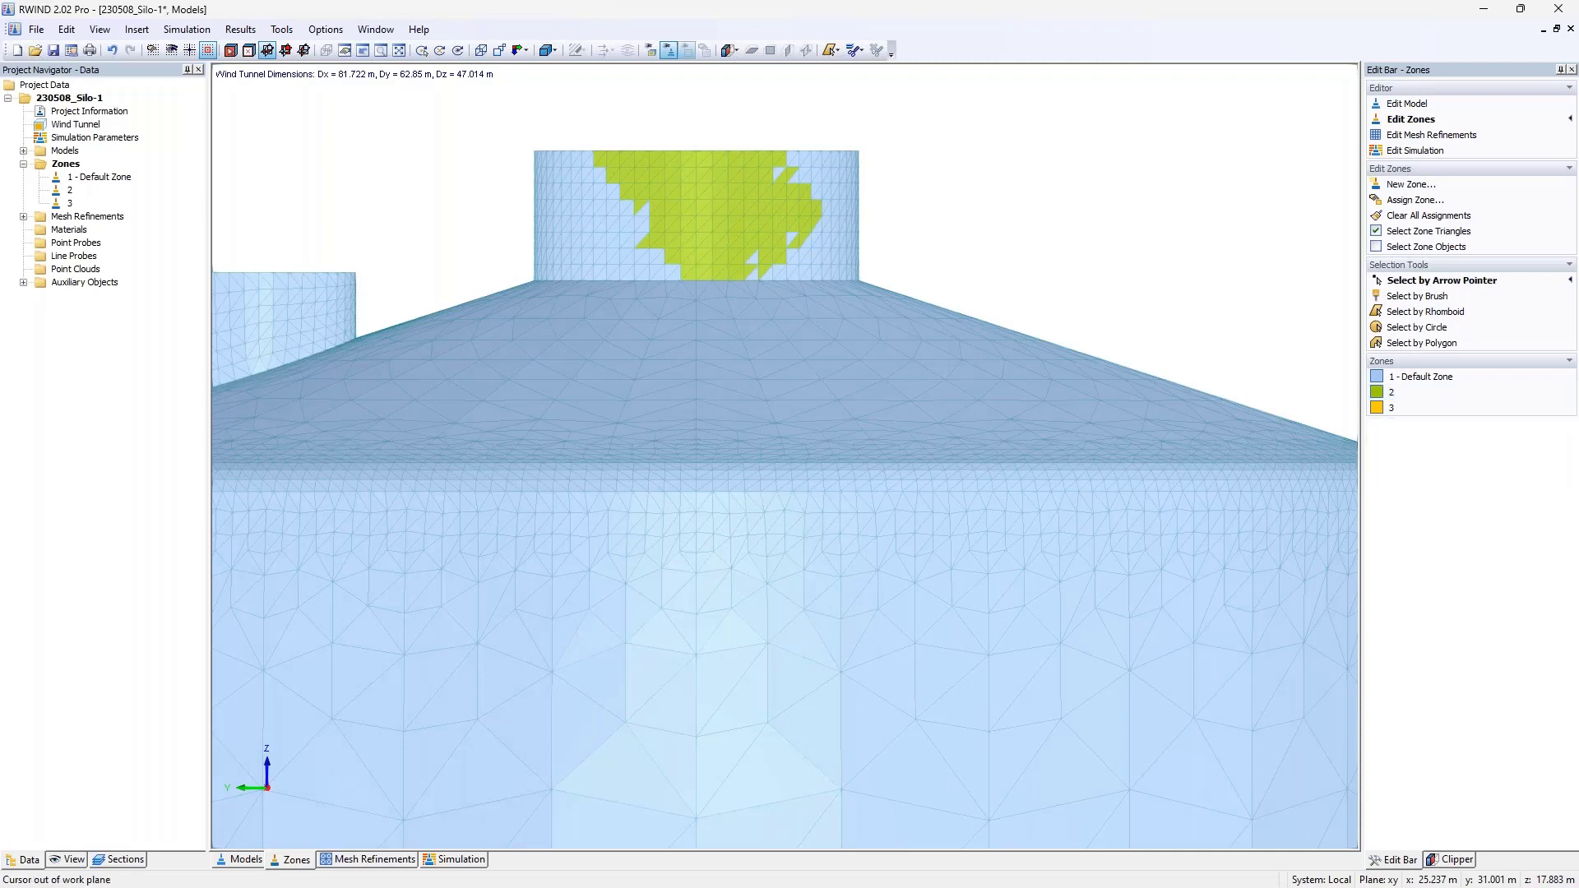
{"action": "left_click", "coordinate": [1398, 392]}
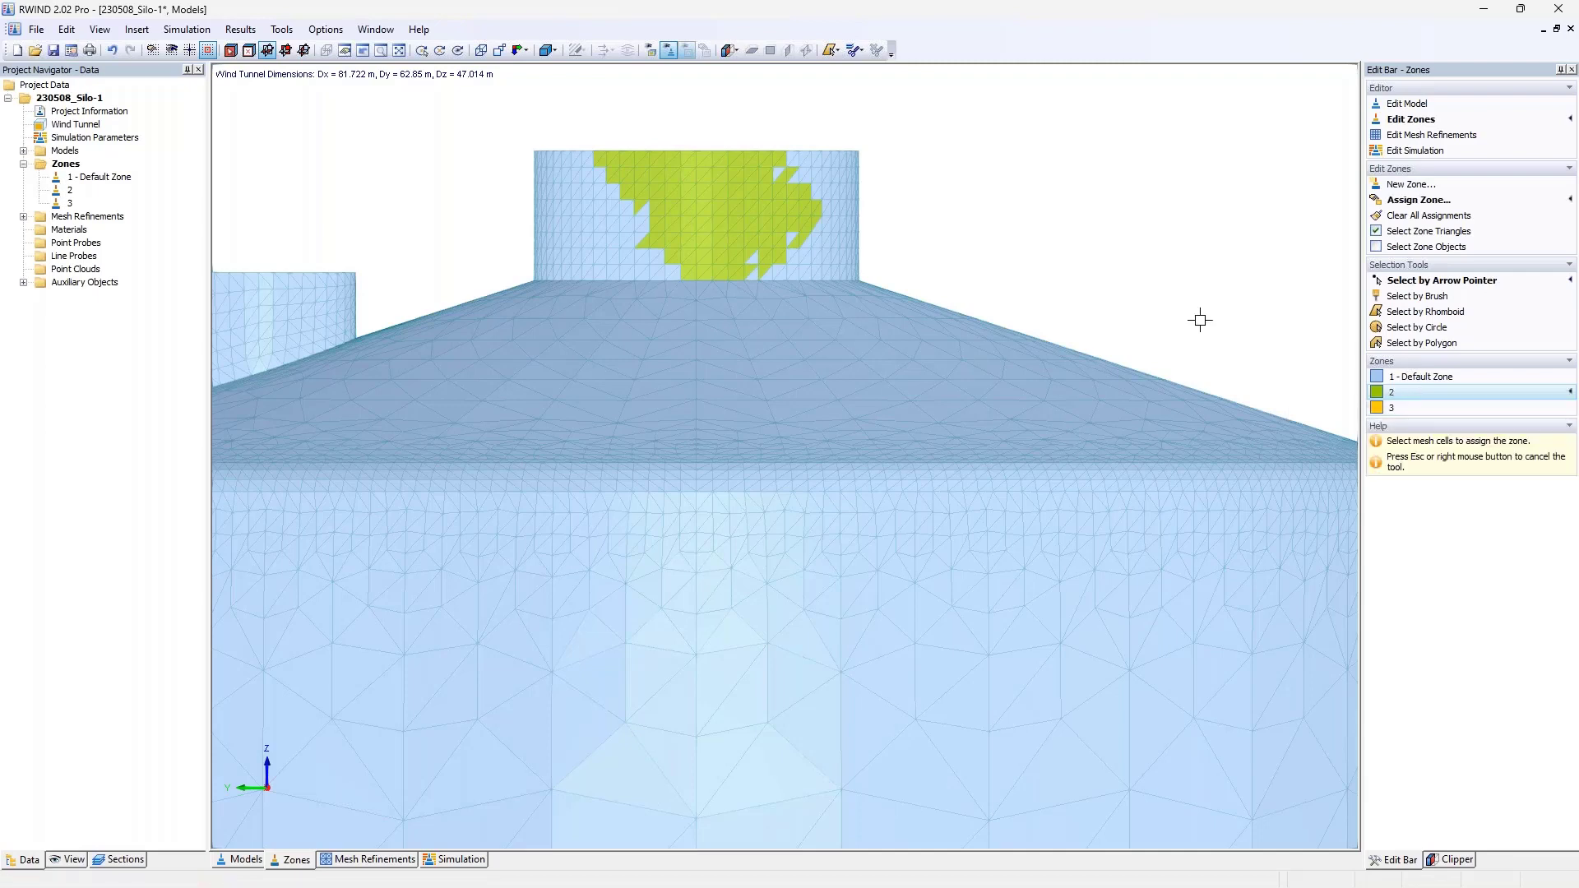
{"action": "left_click", "coordinate": [1390, 317]}
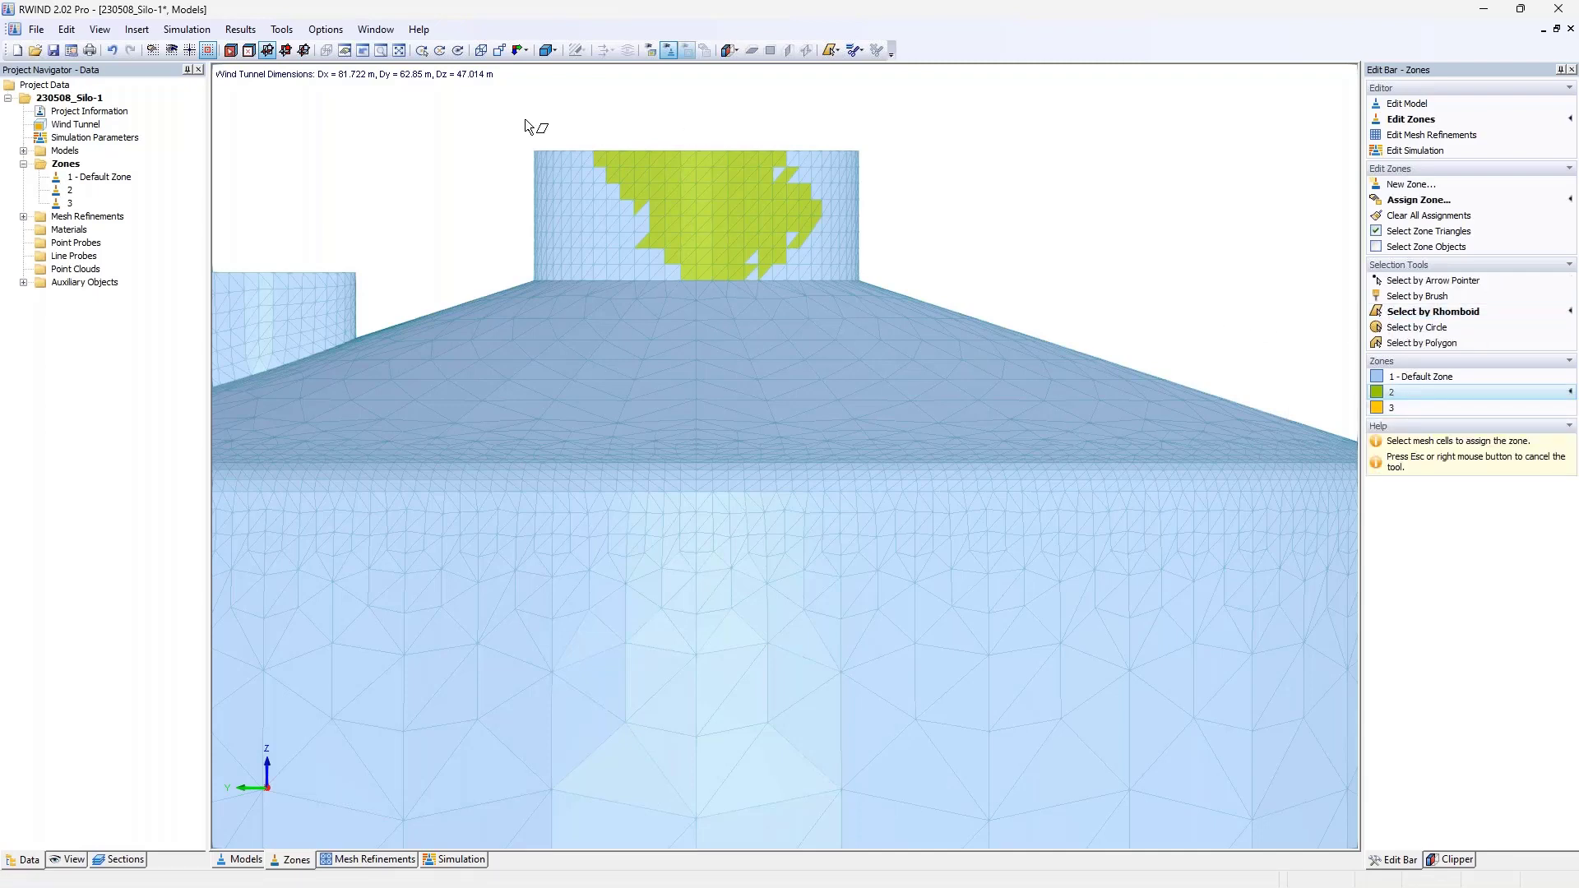
{"action": "mouse_move", "coordinate": [496, 132]}
{"action": "left_mouse_down"}
{"action": "mouse_move", "coordinate": [922, 126]}
{"action": "mouse_move", "coordinate": [893, 168]}
{"action": "mouse_move", "coordinate": [920, 286]}
{"action": "left_mouse_up"}
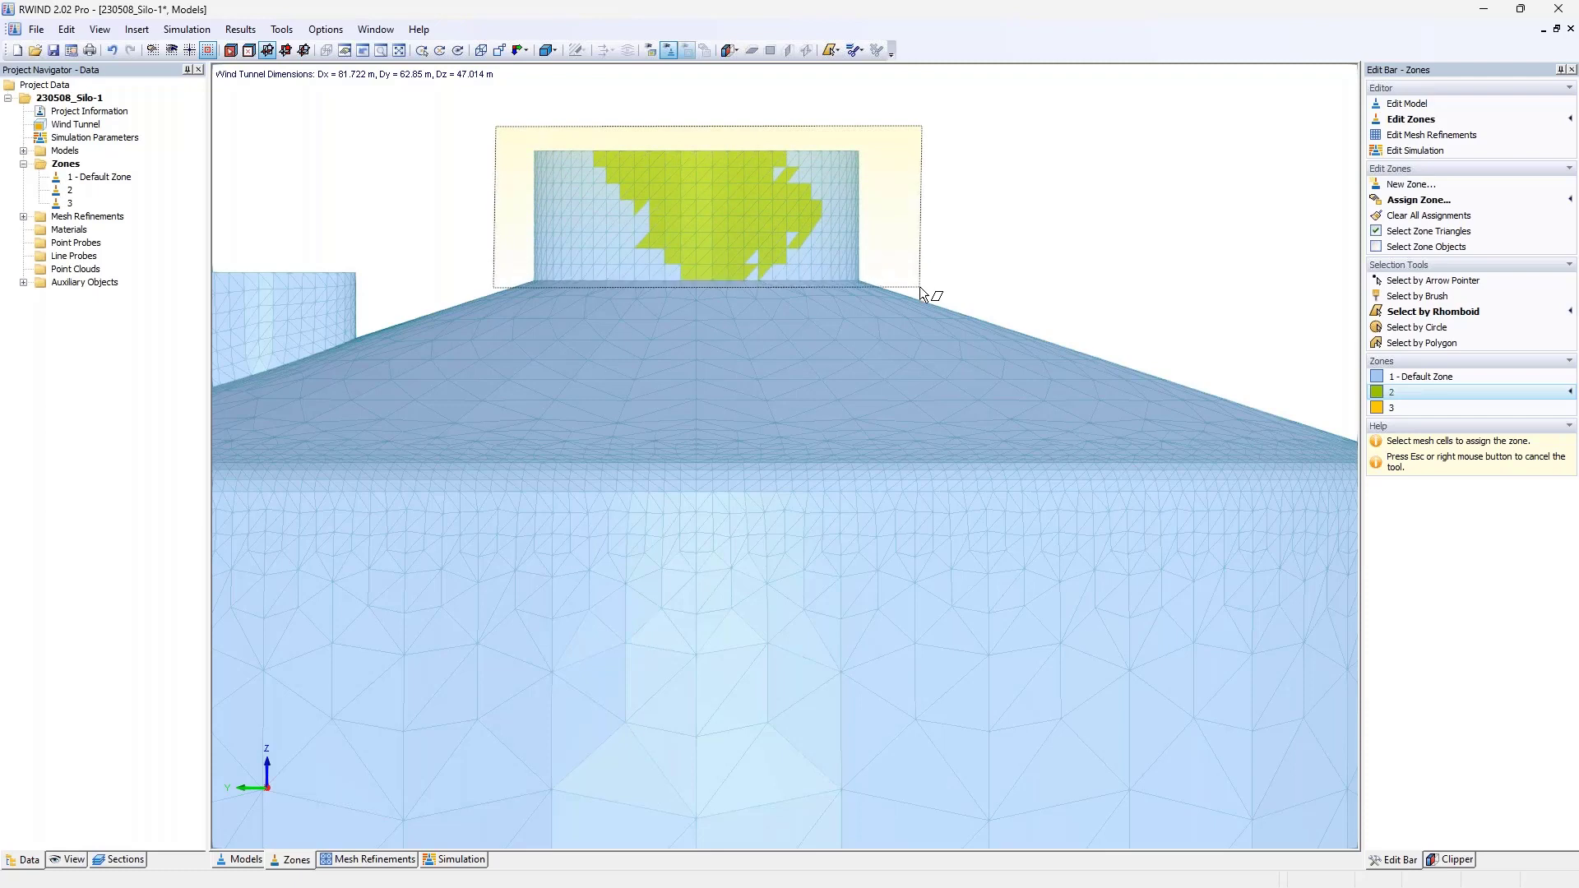
{"action": "mouse_move", "coordinate": [920, 286]}
{"action": "left_mouse_down"}
{"action": "mouse_move", "coordinate": [895, 284]}
{"action": "mouse_move", "coordinate": [923, 289]}
{"action": "left_mouse_up"}
{"action": "middle_click_drag", "start_coordinate": [920, 195], "coordinate": [890, 285], "text": "ctrl"}
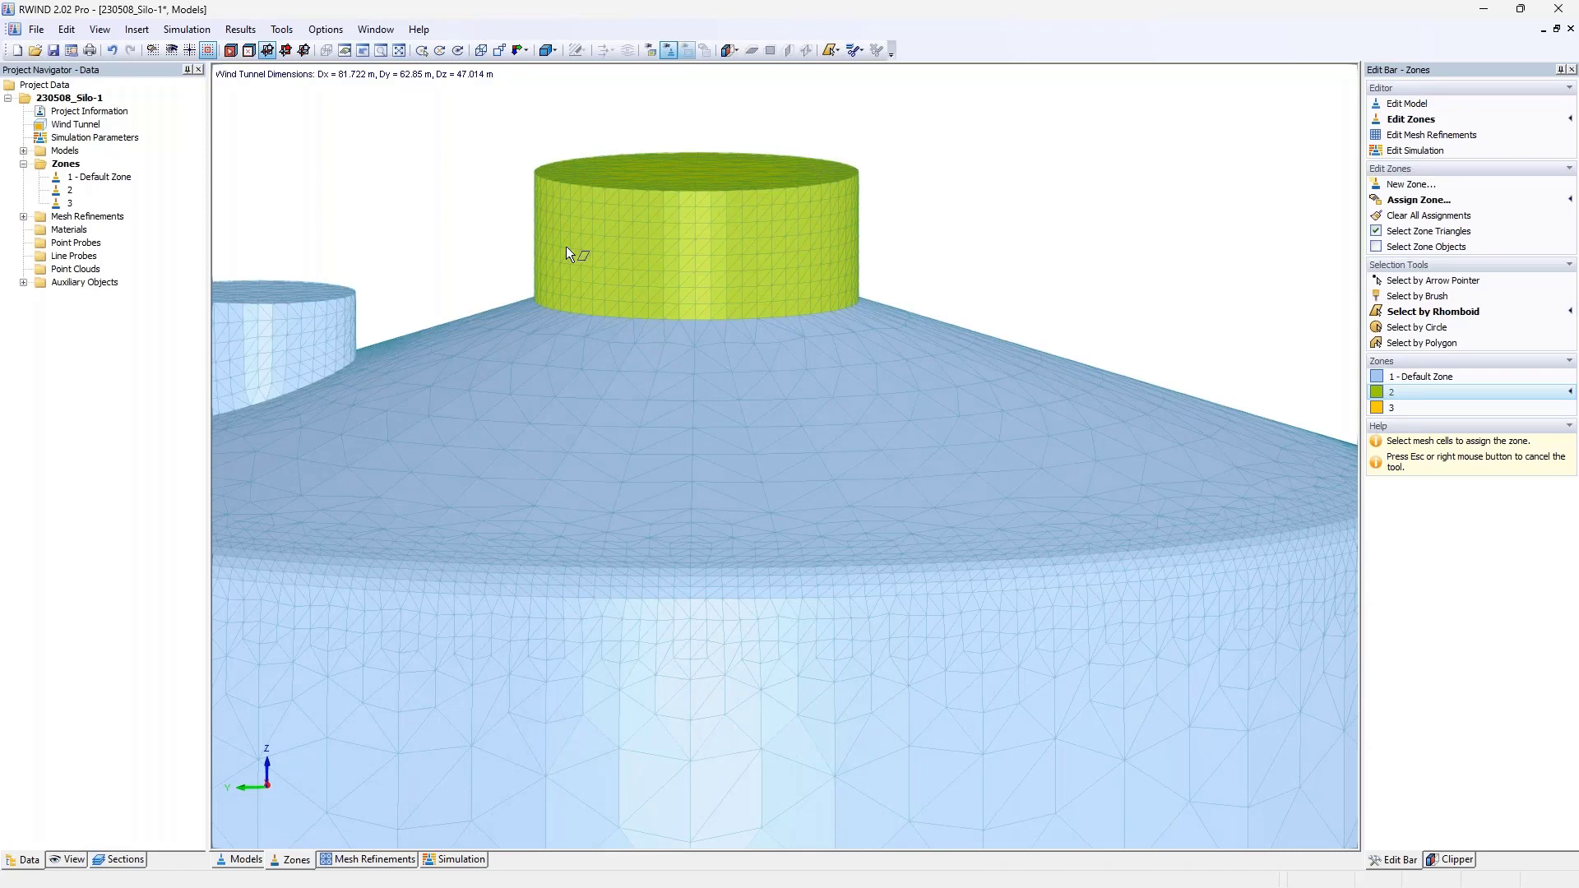
{"action": "middle_click_drag", "start_coordinate": [556, 245], "coordinate": [560, 278], "text": "ctrl"}
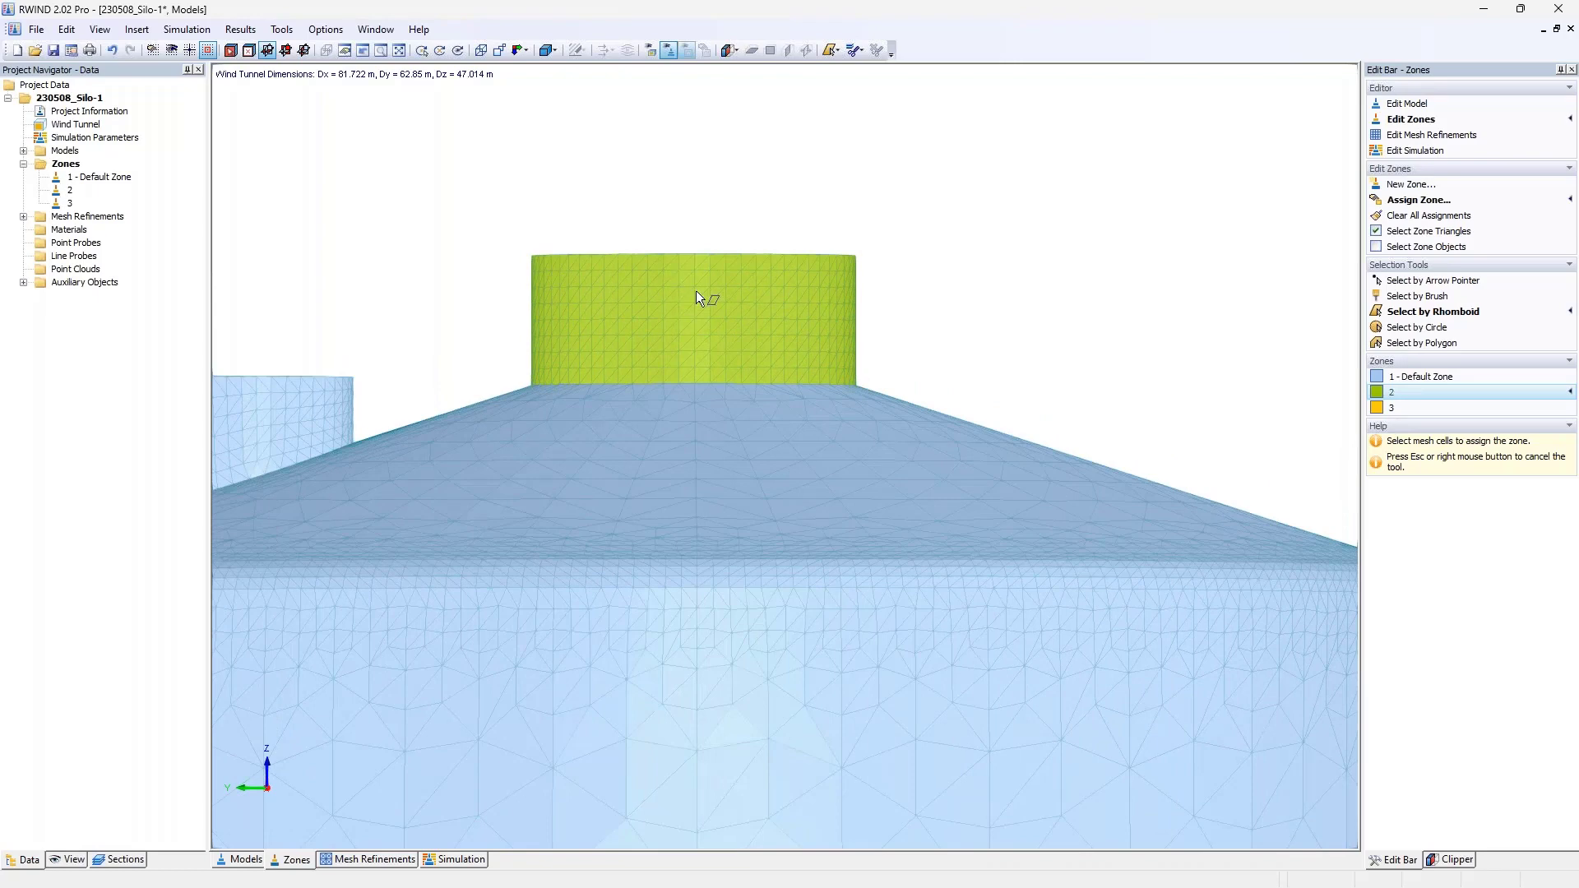
{"action": "key", "text": "Escape"}
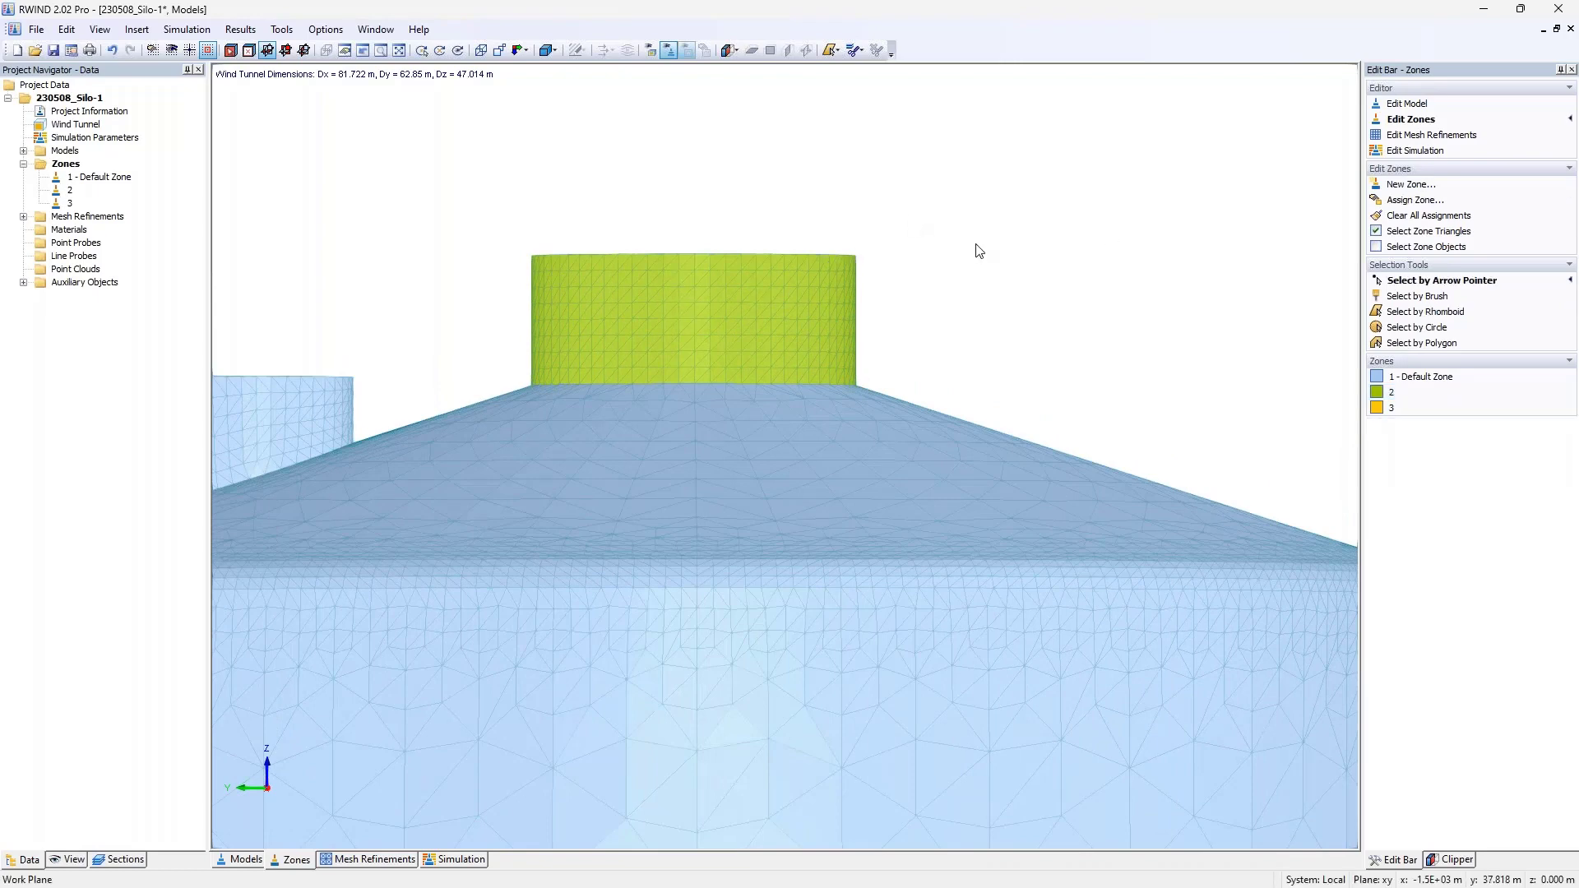
Display only the mesh section of zone 1 so the central roof nozzle is hidden.
{"action": "scroll", "coordinate": [1000, 262], "scroll_direction": "down", "scroll_amount": 3}
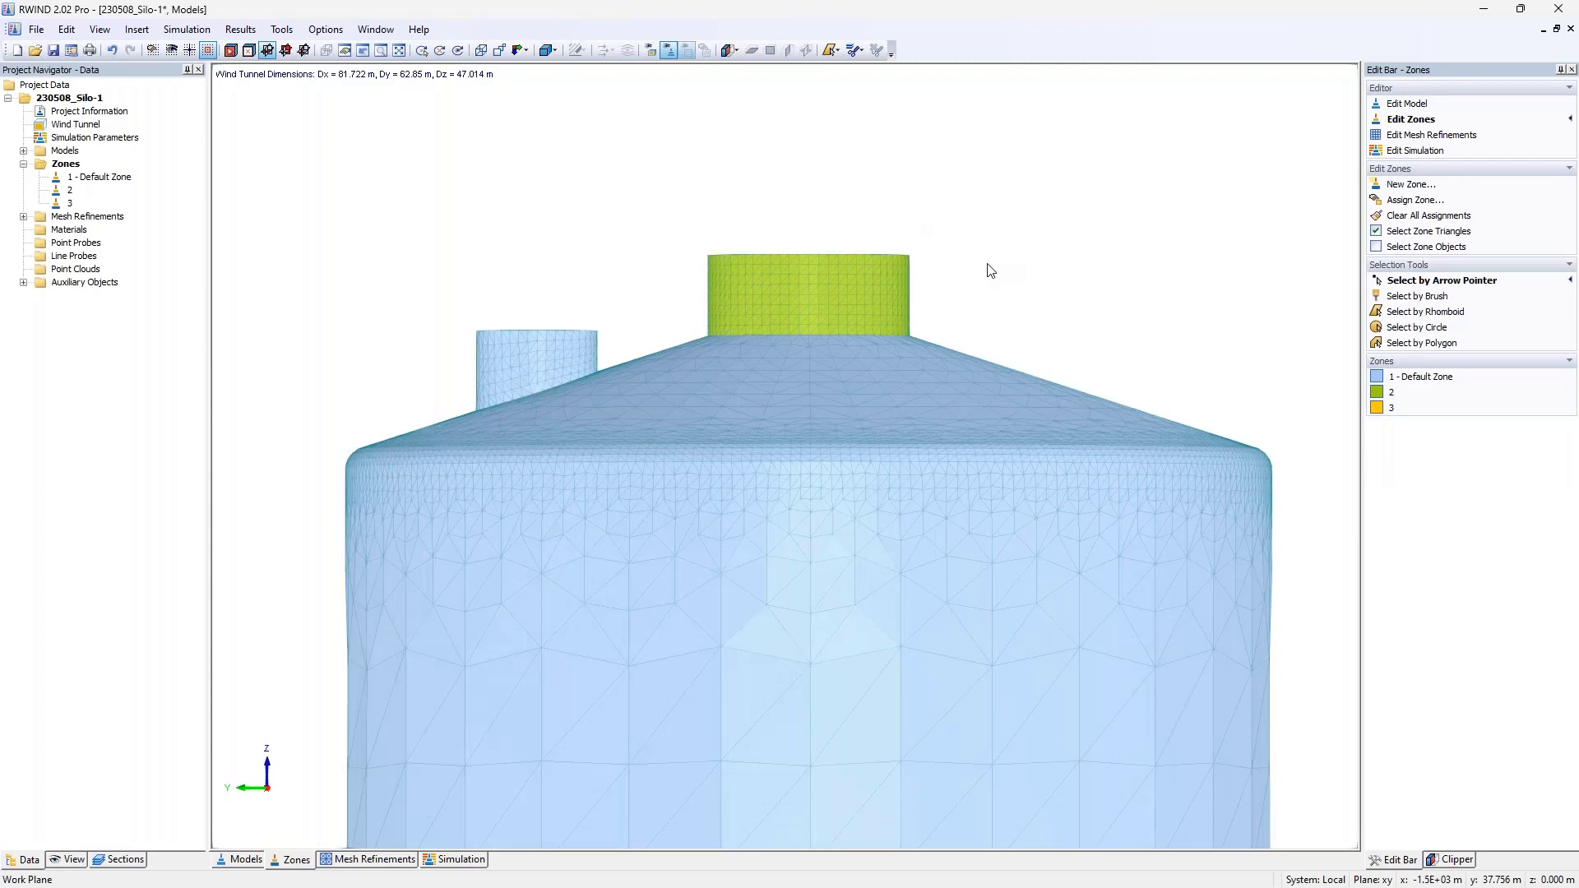
{"action": "left_click", "coordinate": [120, 860]}
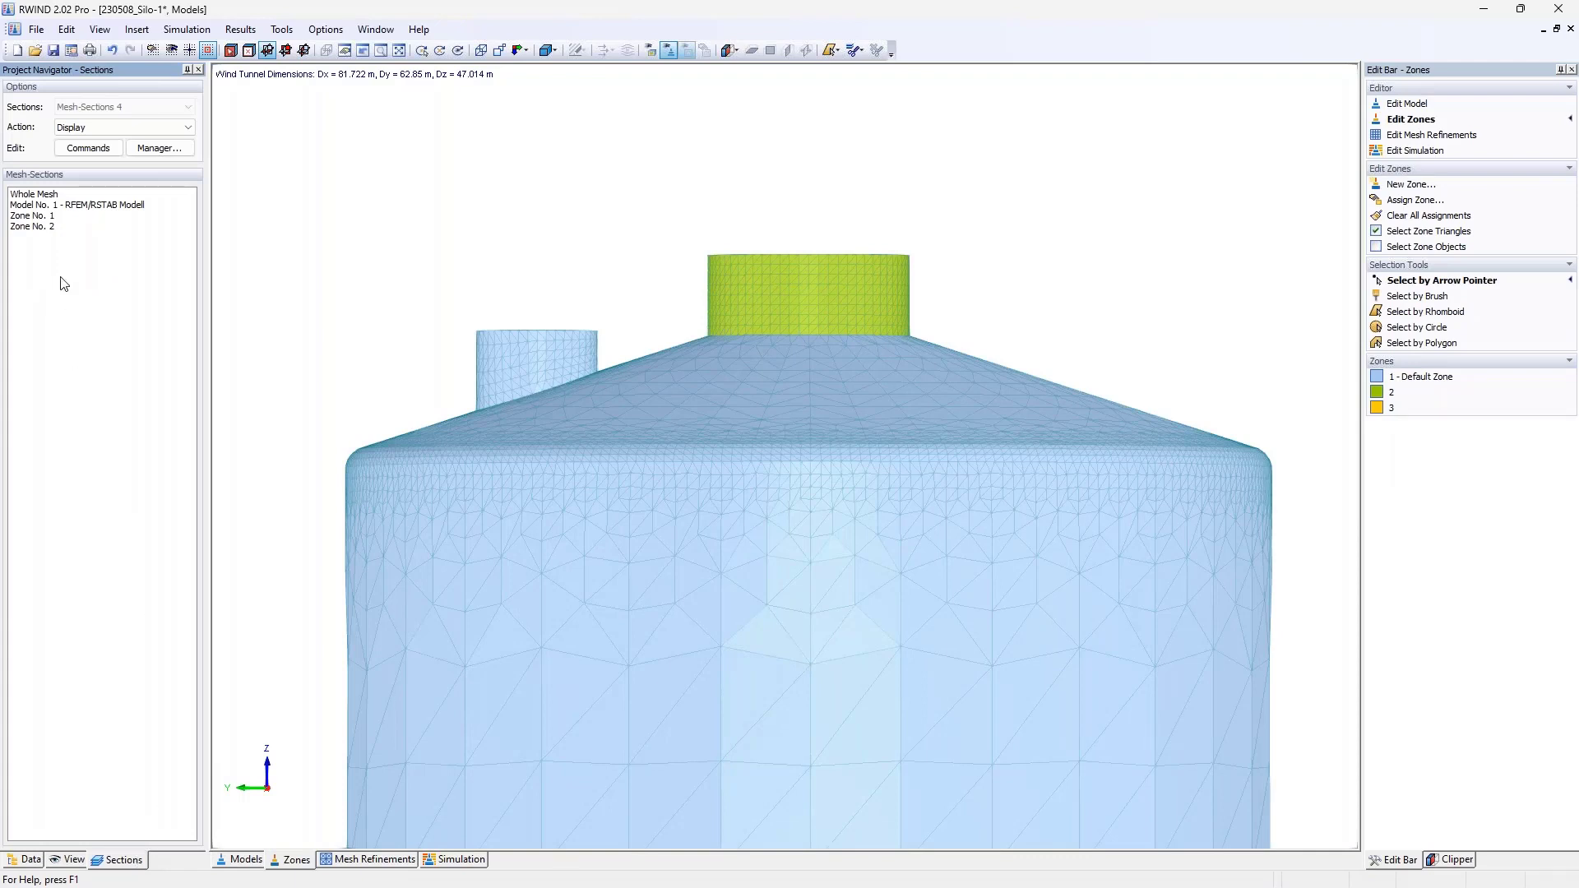
{"action": "left_click", "coordinate": [46, 217]}
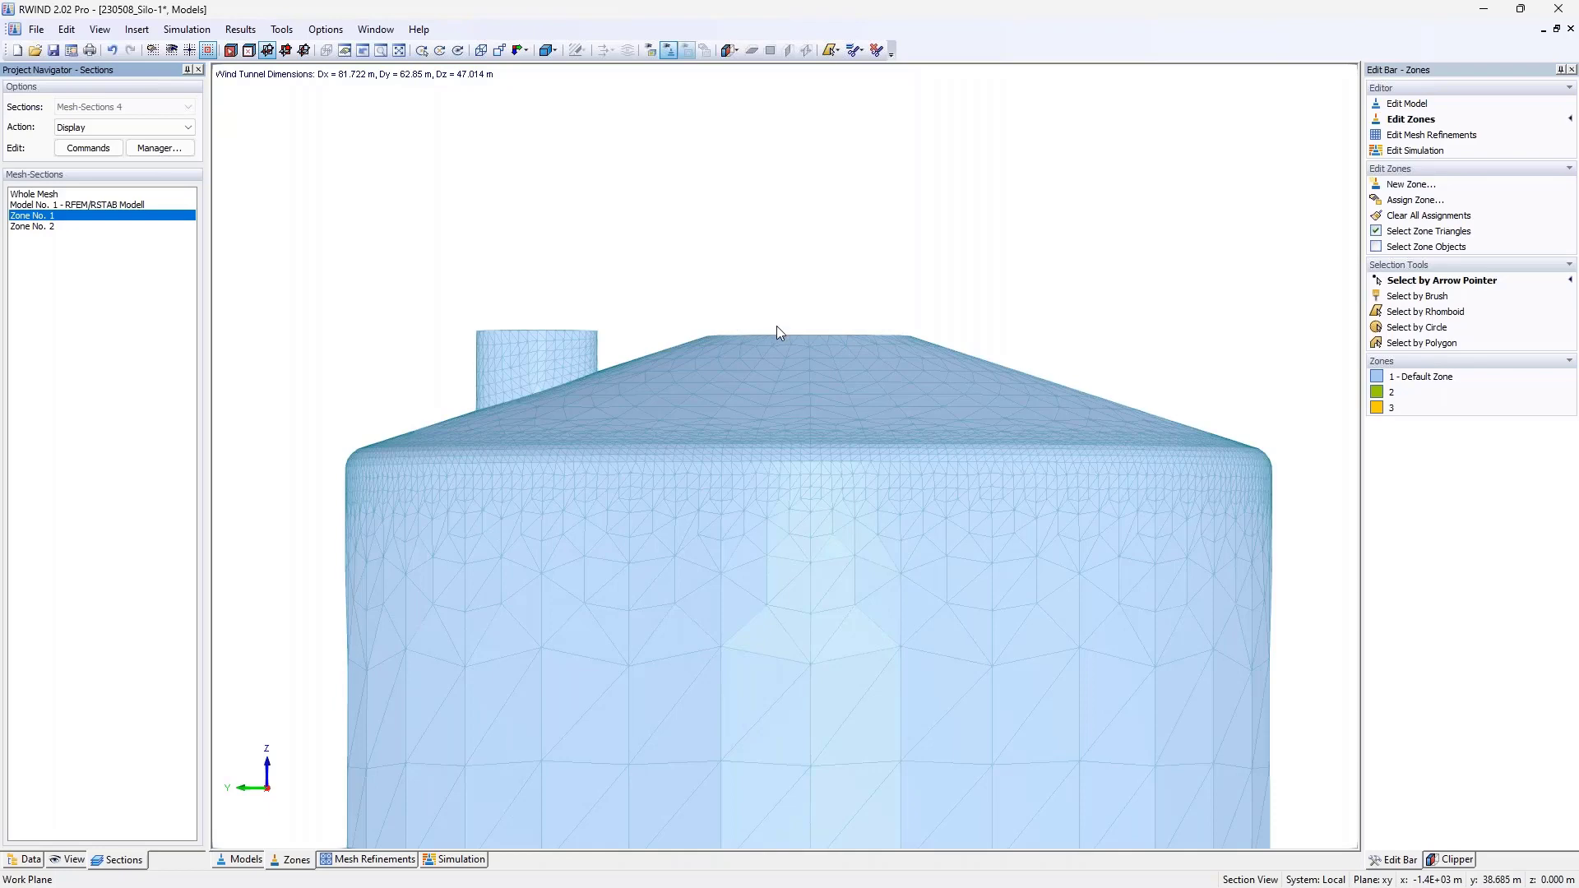
{"action": "middle_click_drag", "start_coordinate": [895, 257], "coordinate": [840, 270], "text": "ctrl"}
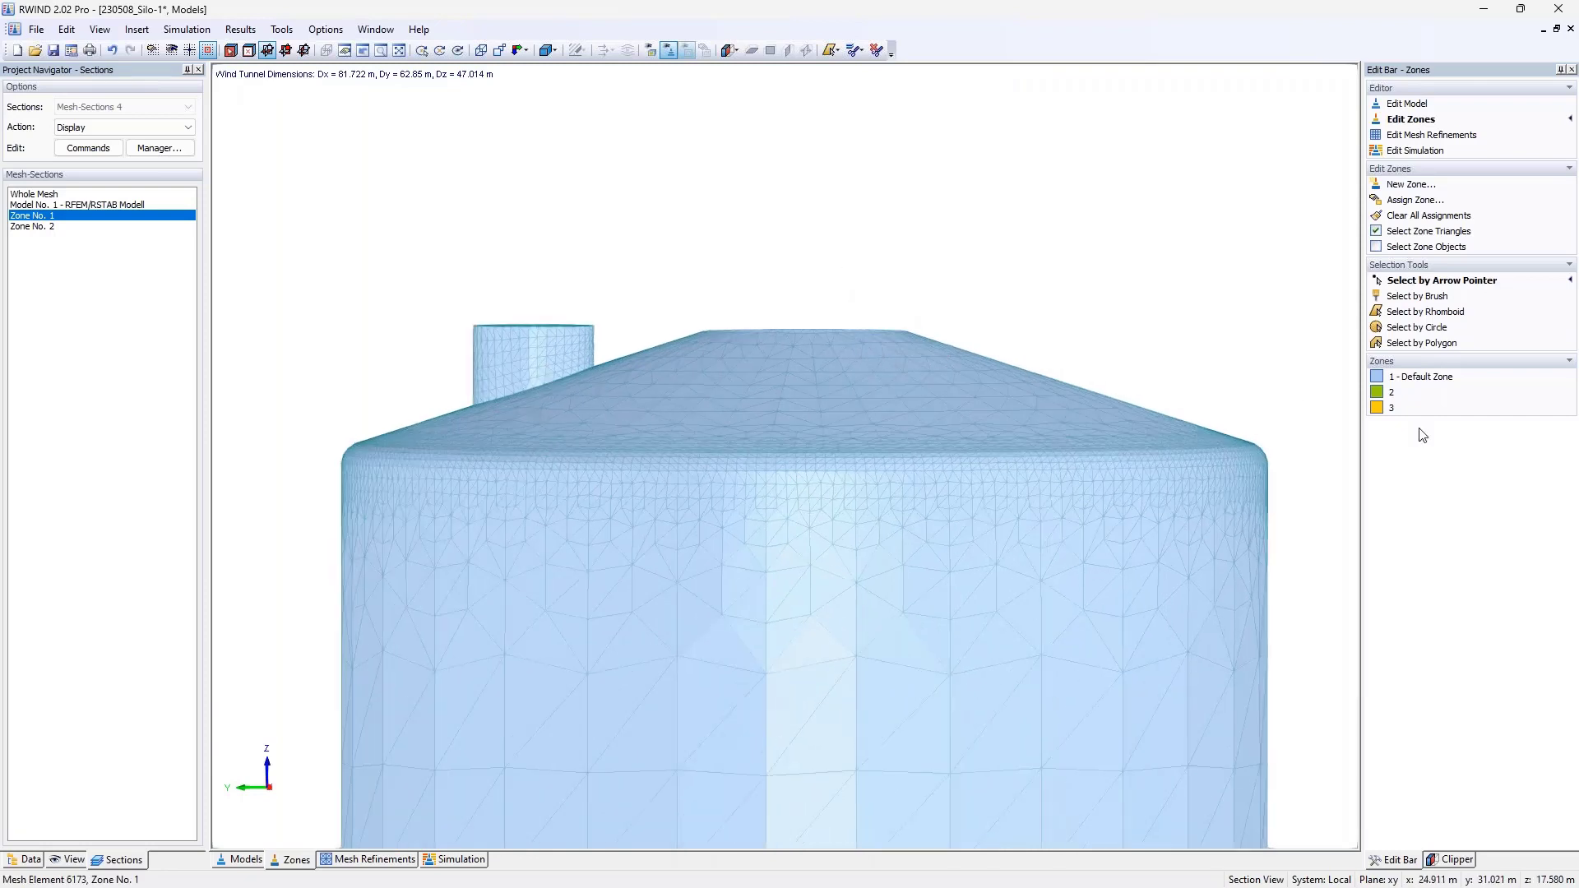
Assign zone 3 to the silo's conical roof surface with a polygon selection.
{"action": "left_click", "coordinate": [1398, 408]}
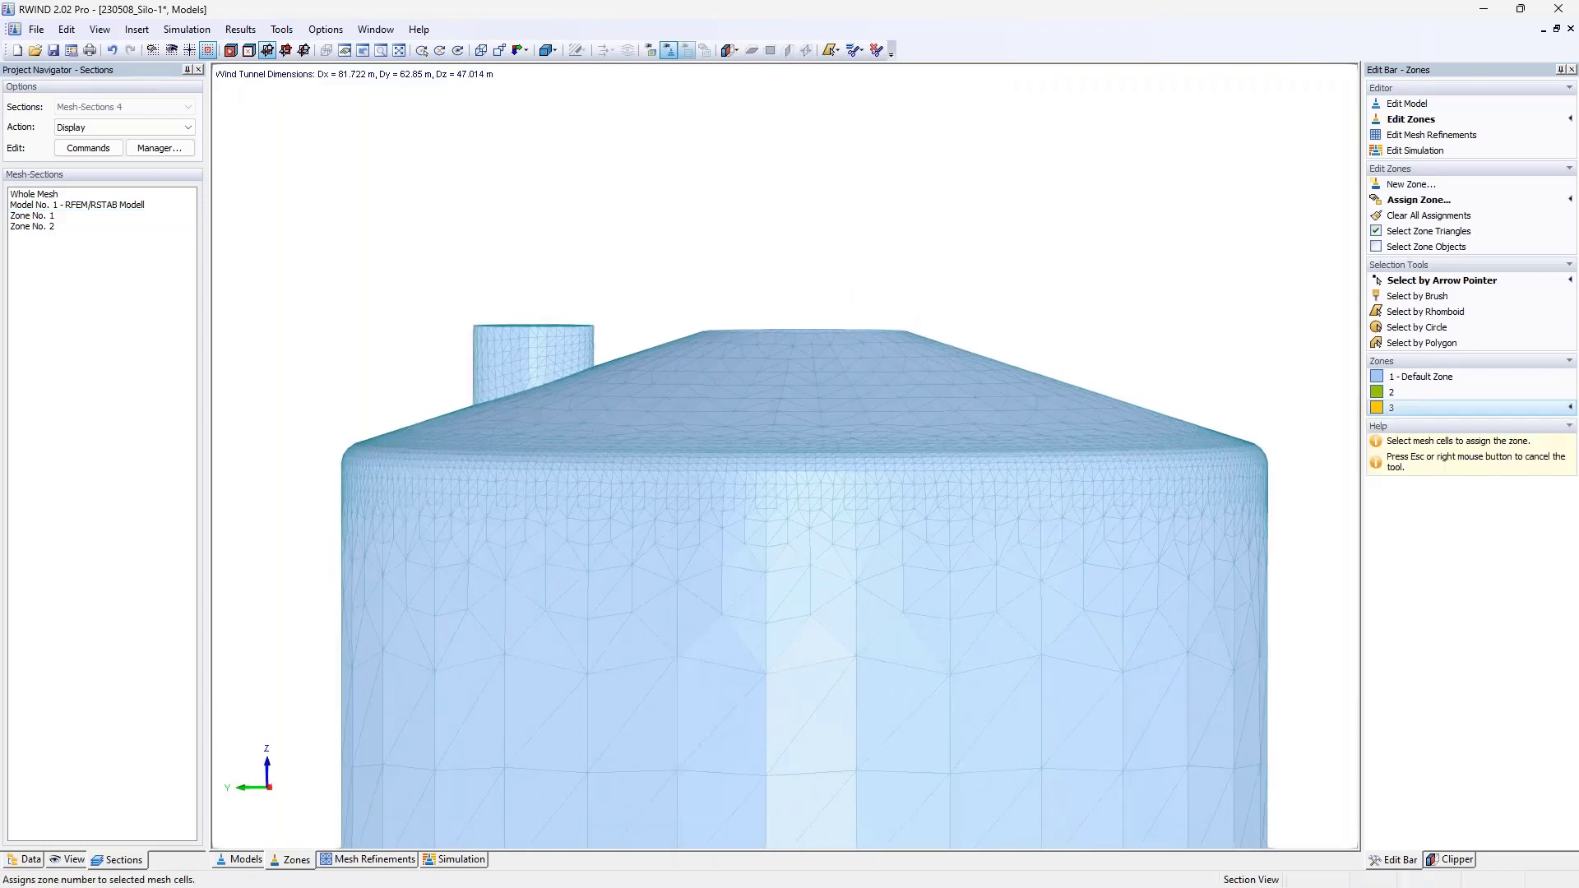
{"action": "left_click", "coordinate": [1433, 346]}
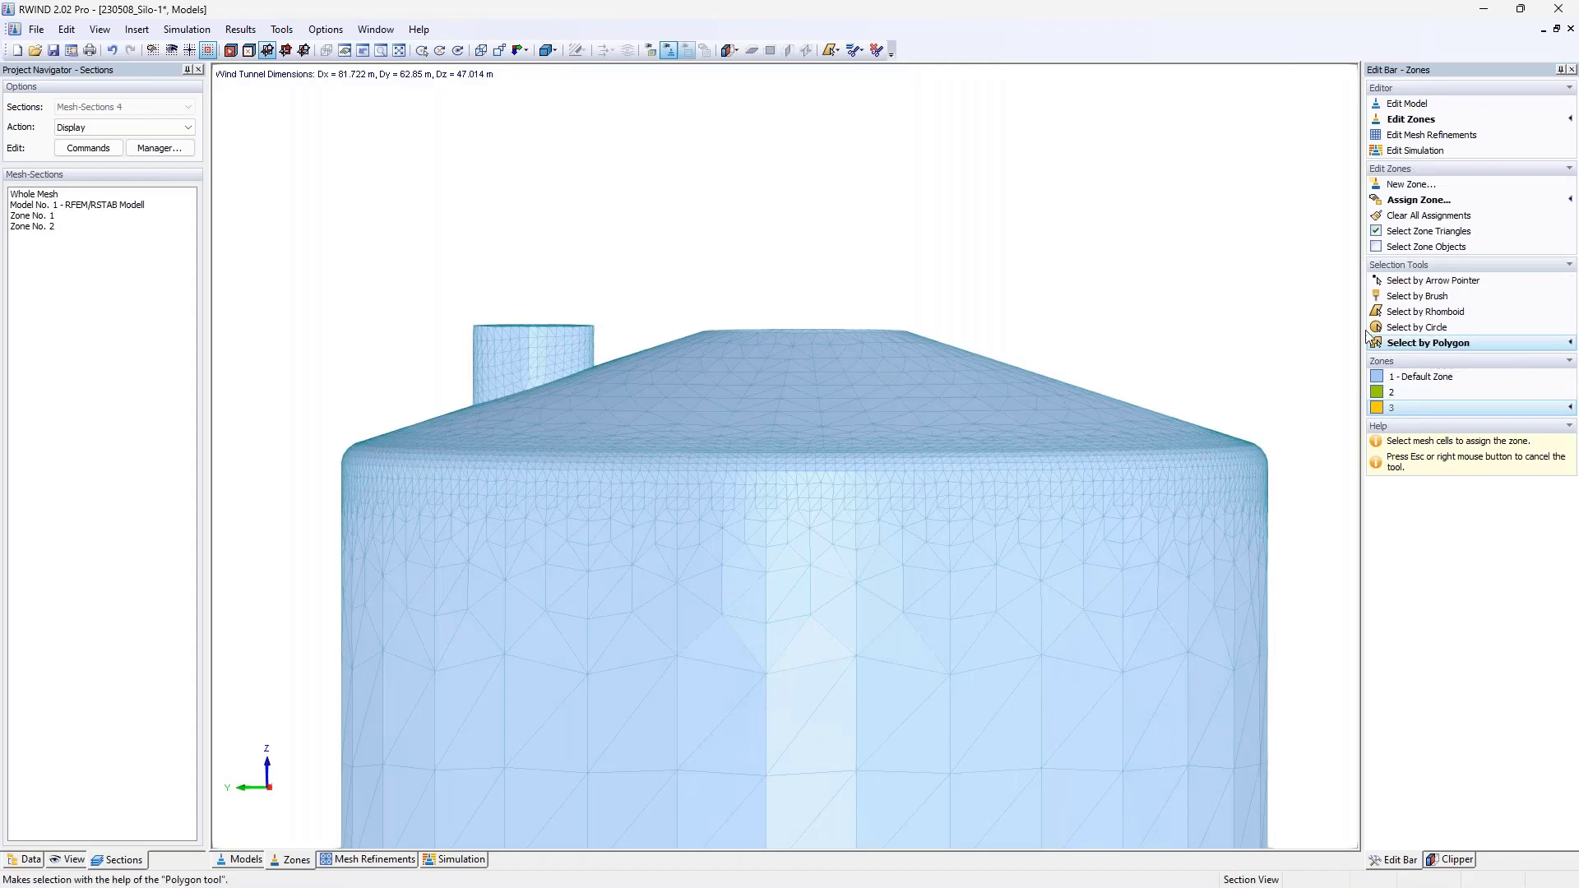
{"action": "left_click", "coordinate": [323, 441]}
{"action": "left_click", "coordinate": [751, 310]}
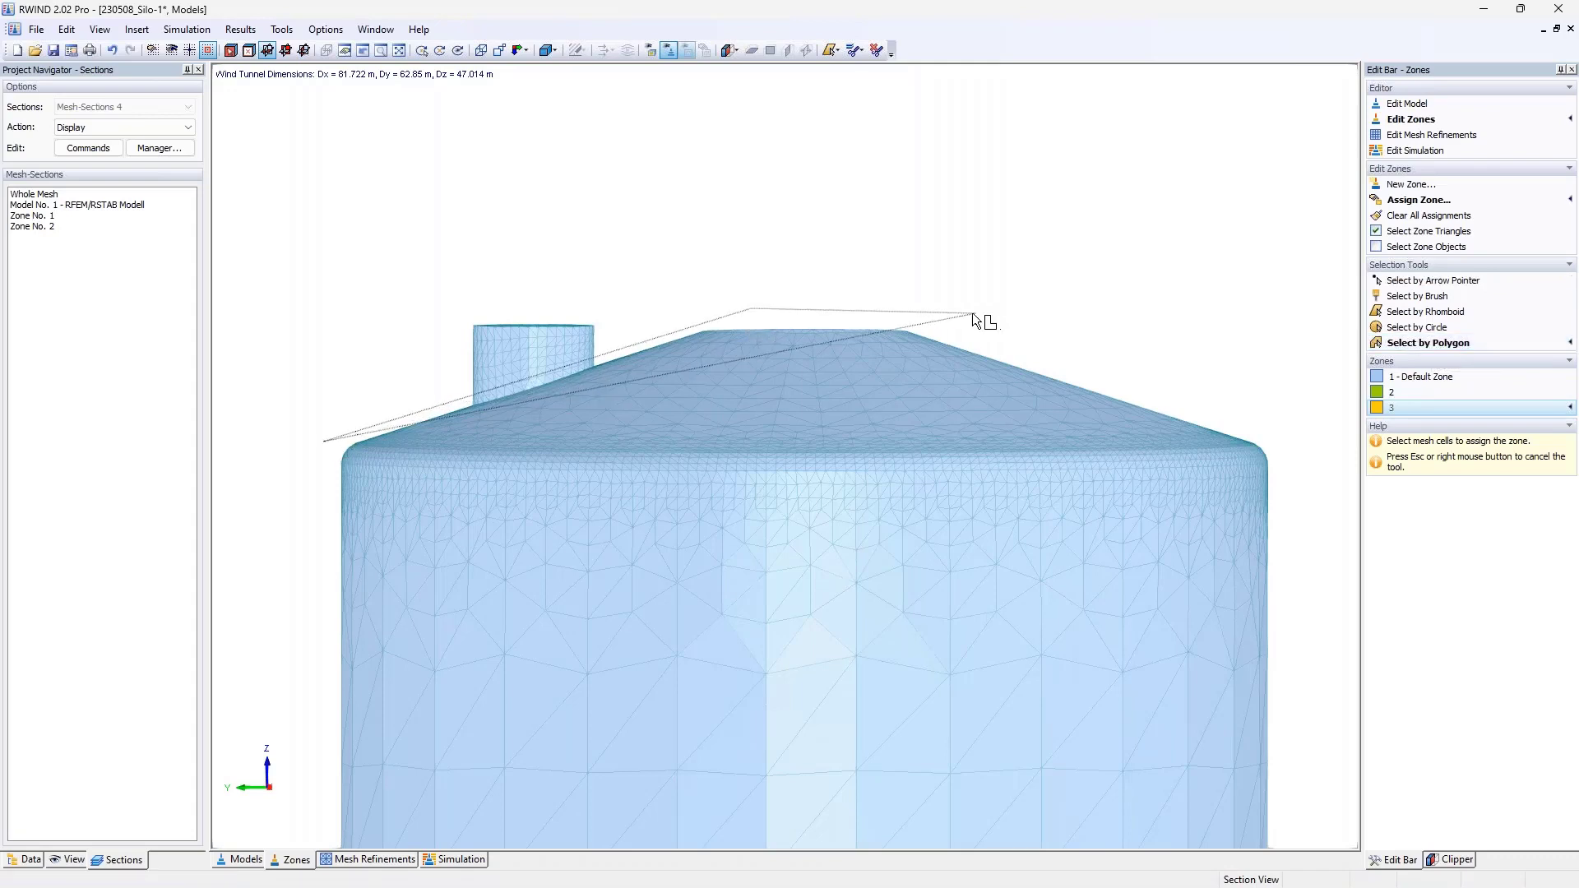
{"action": "left_click", "coordinate": [1164, 316]}
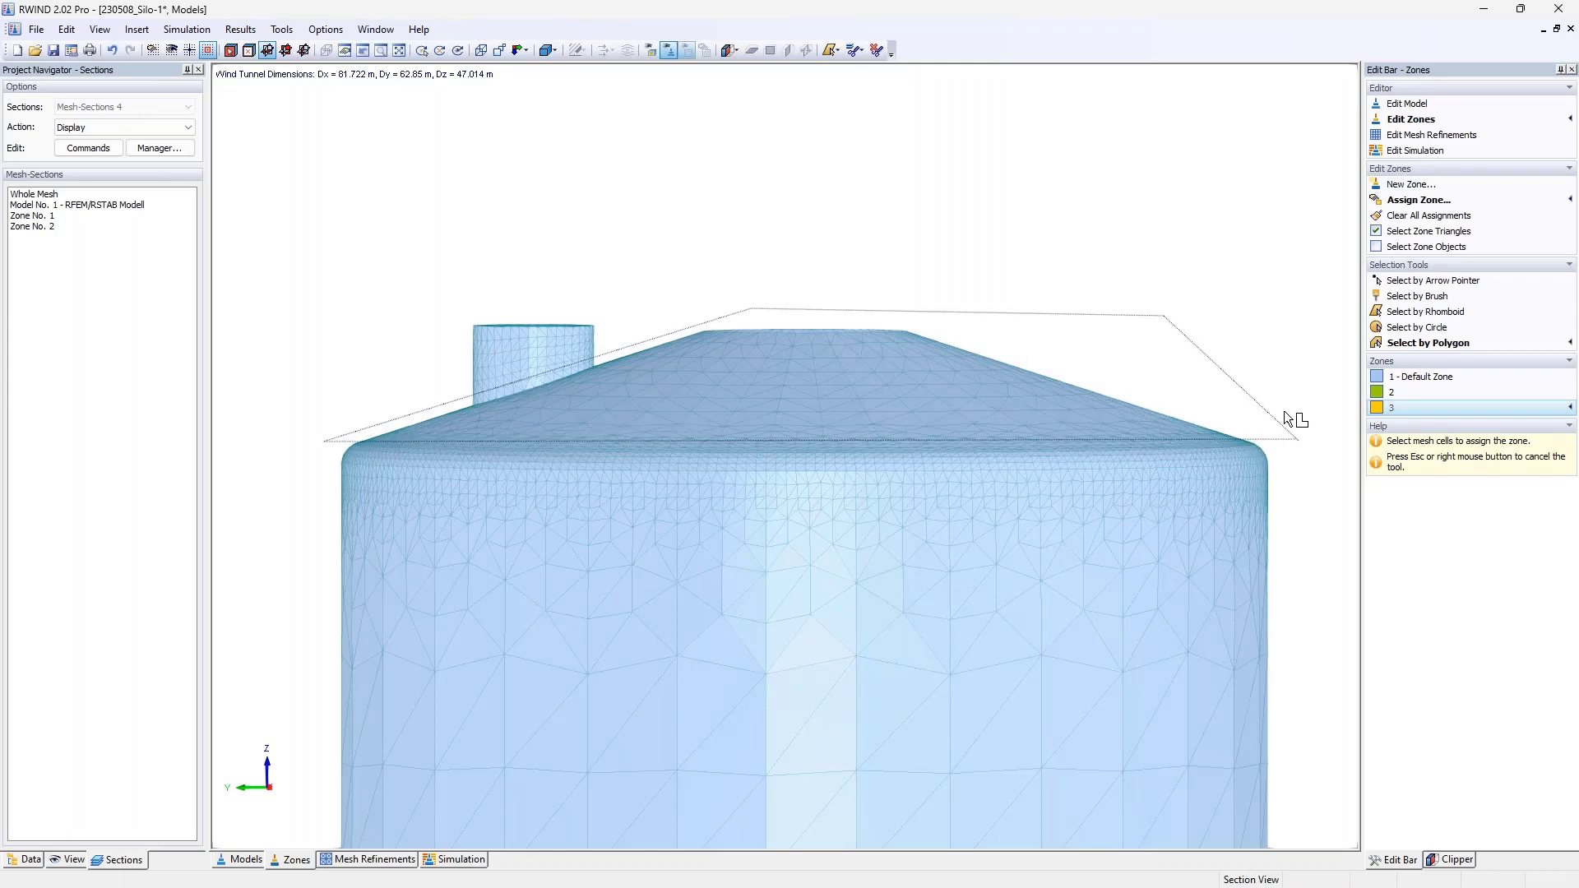
{"action": "double_click", "coordinate": [876, 433]}
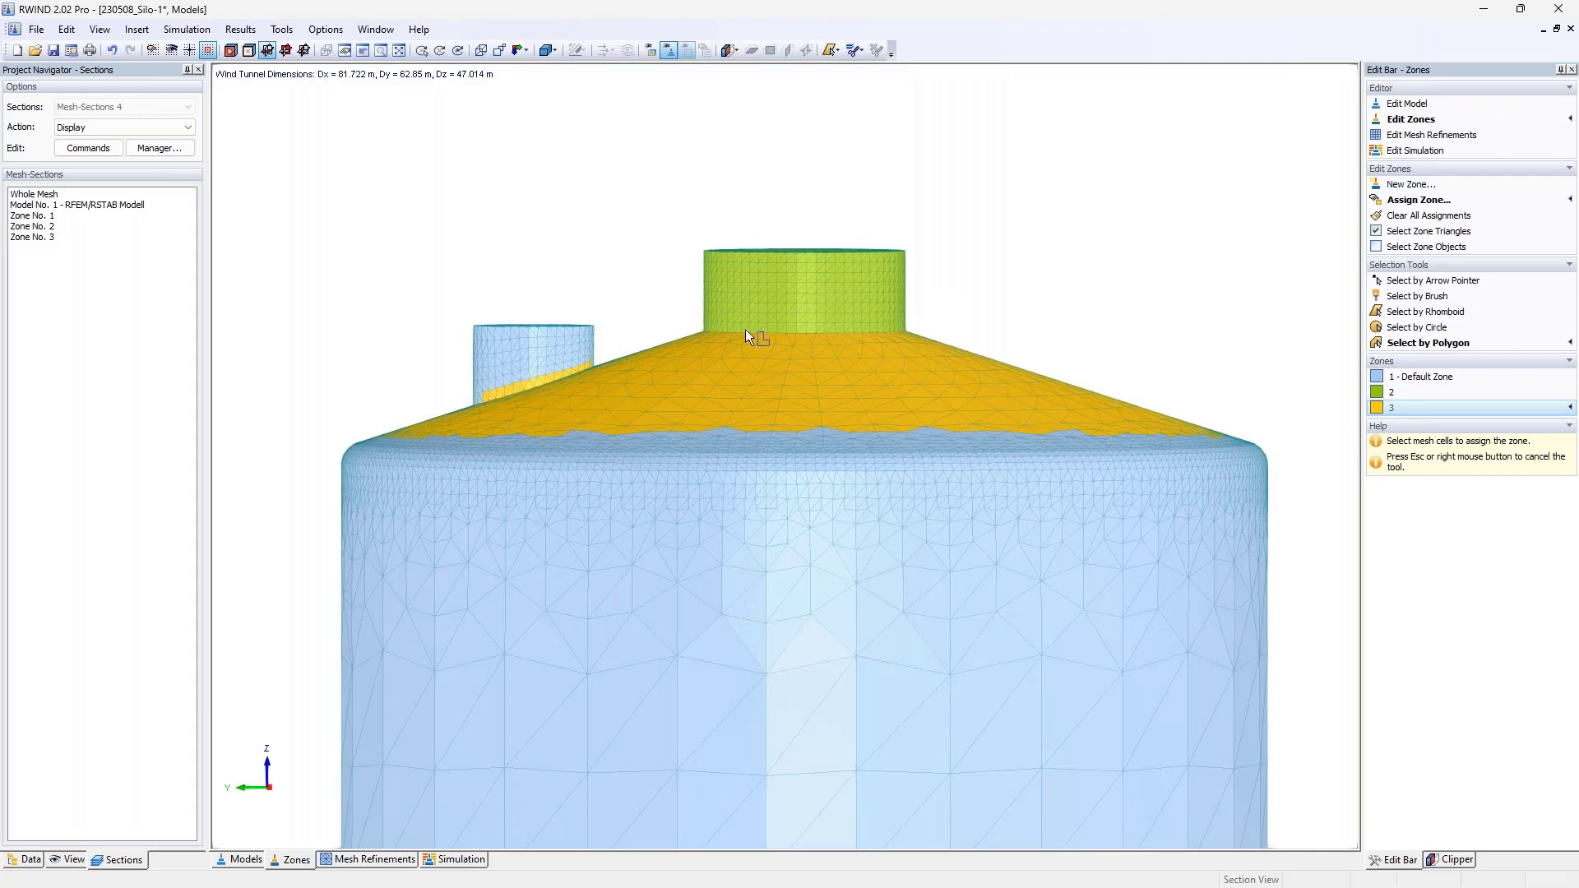
{"action": "middle_click_drag", "start_coordinate": [733, 333], "coordinate": [733, 425], "text": "ctrl"}
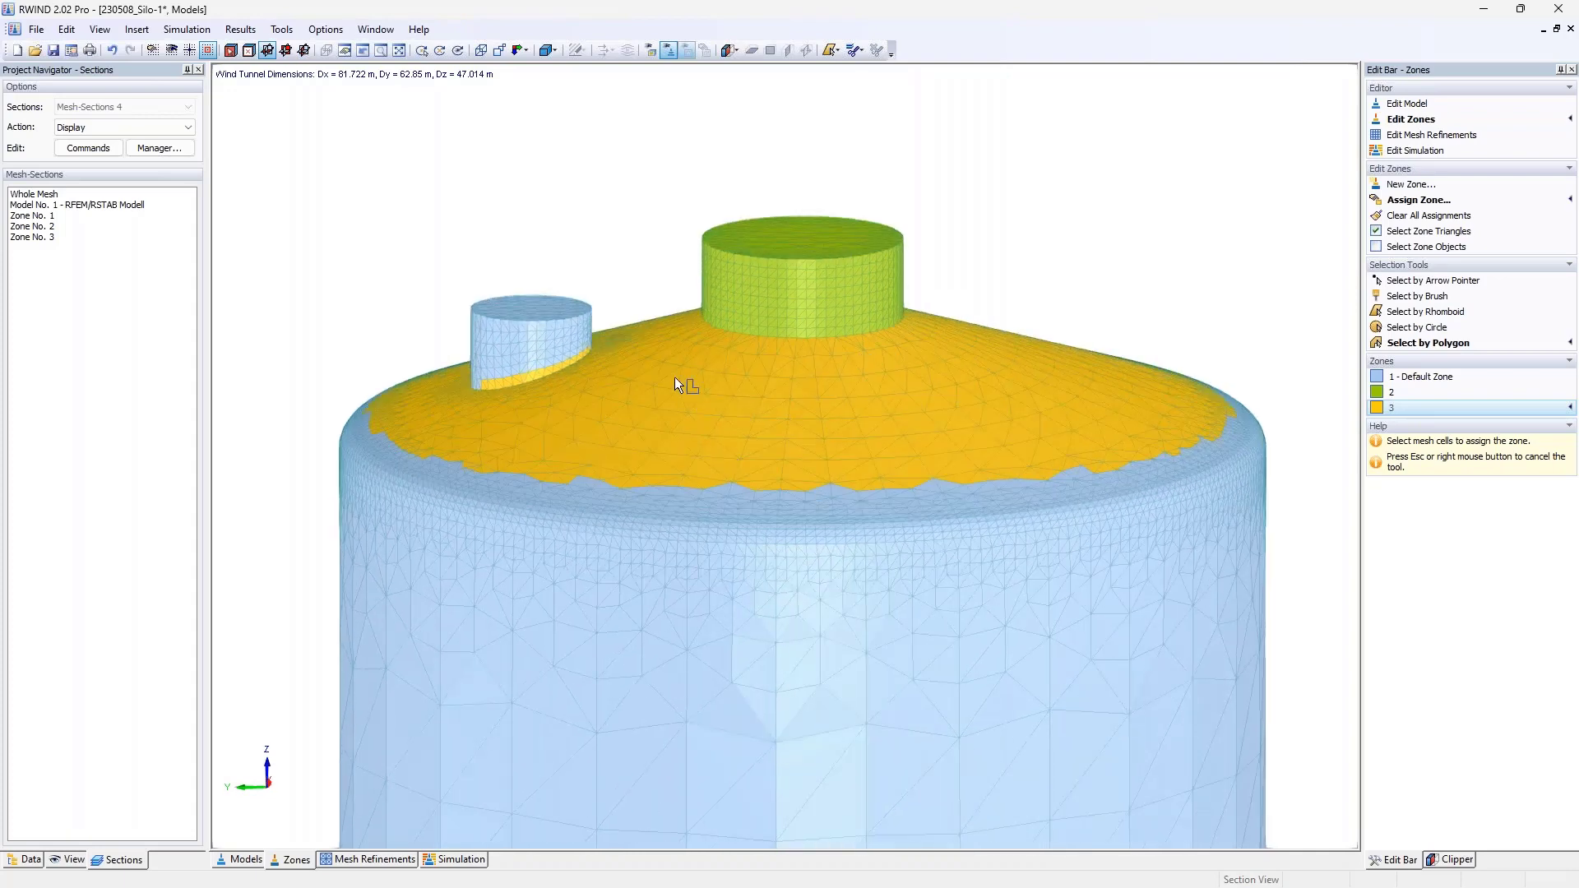
Isolate zone 1 again and brush zone 3 onto uncovered mesh cells along the front edge of the roof.
{"action": "left_click", "coordinate": [58, 216]}
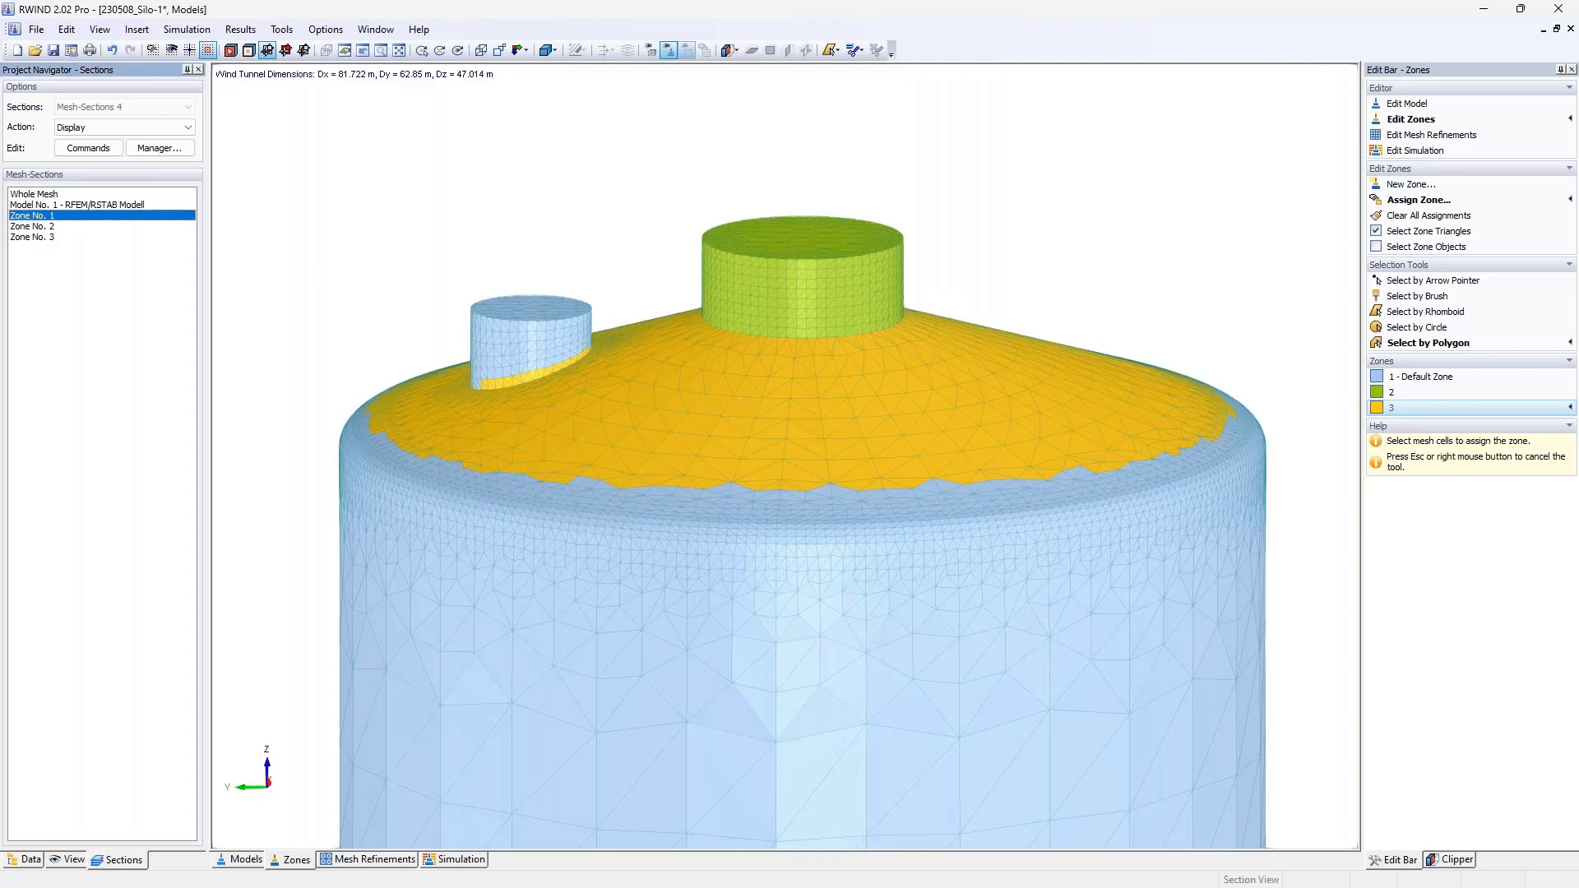
{"action": "middle_click_drag", "start_coordinate": [752, 250], "coordinate": [1131, 342], "text": "ctrl"}
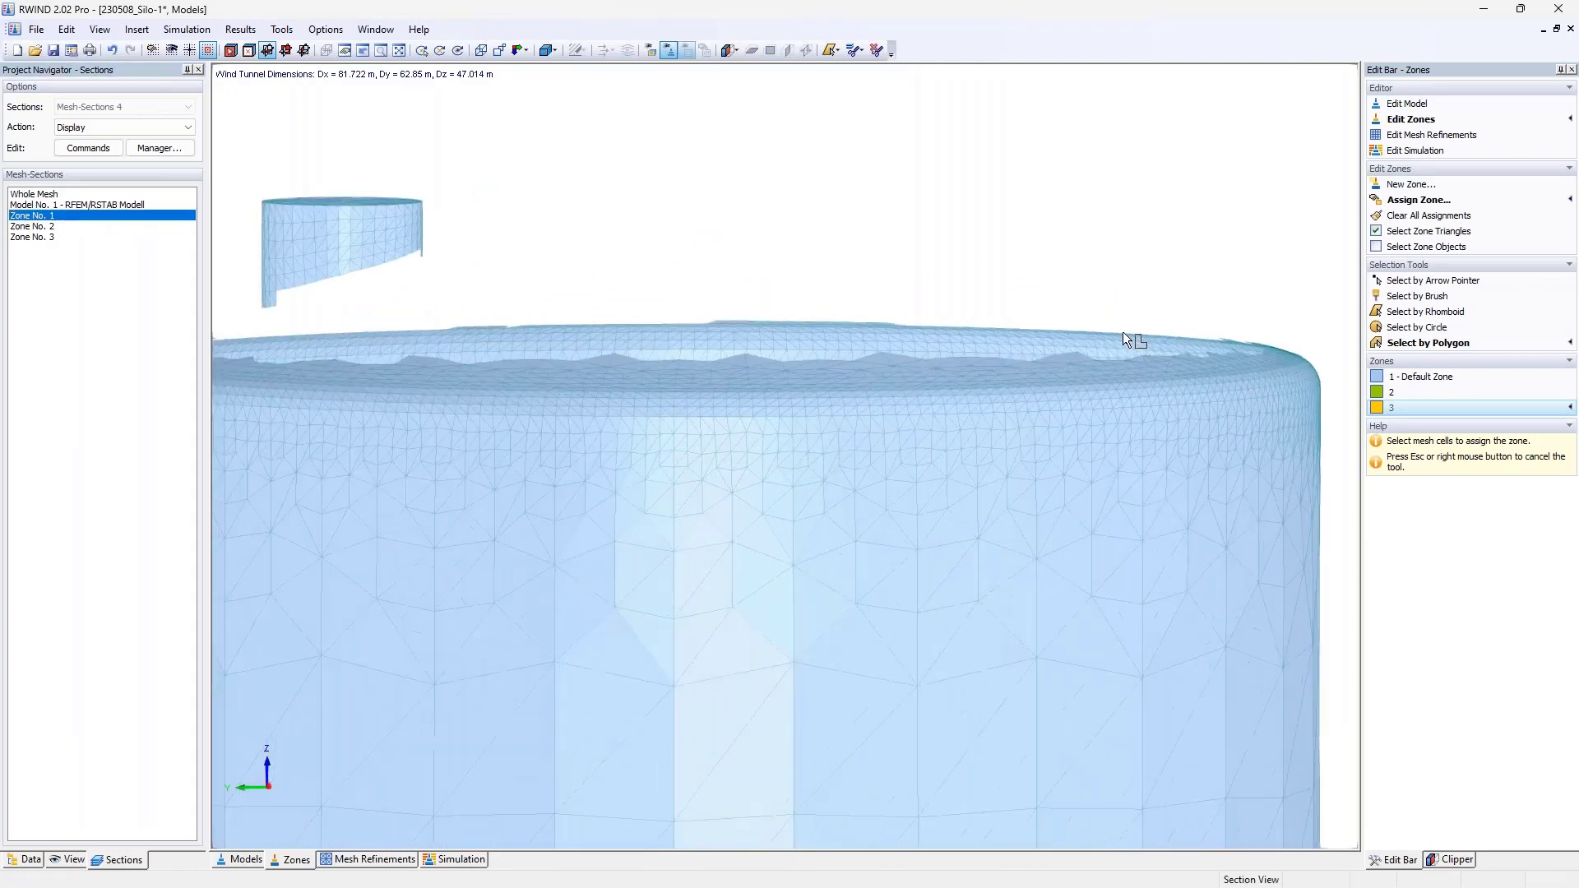
{"action": "left_click", "coordinate": [1423, 296]}
{"action": "mouse_move", "coordinate": [761, 365]}
{"action": "left_mouse_down"}
{"action": "mouse_move", "coordinate": [702, 368]}
{"action": "mouse_move", "coordinate": [949, 373]}
{"action": "left_mouse_up"}
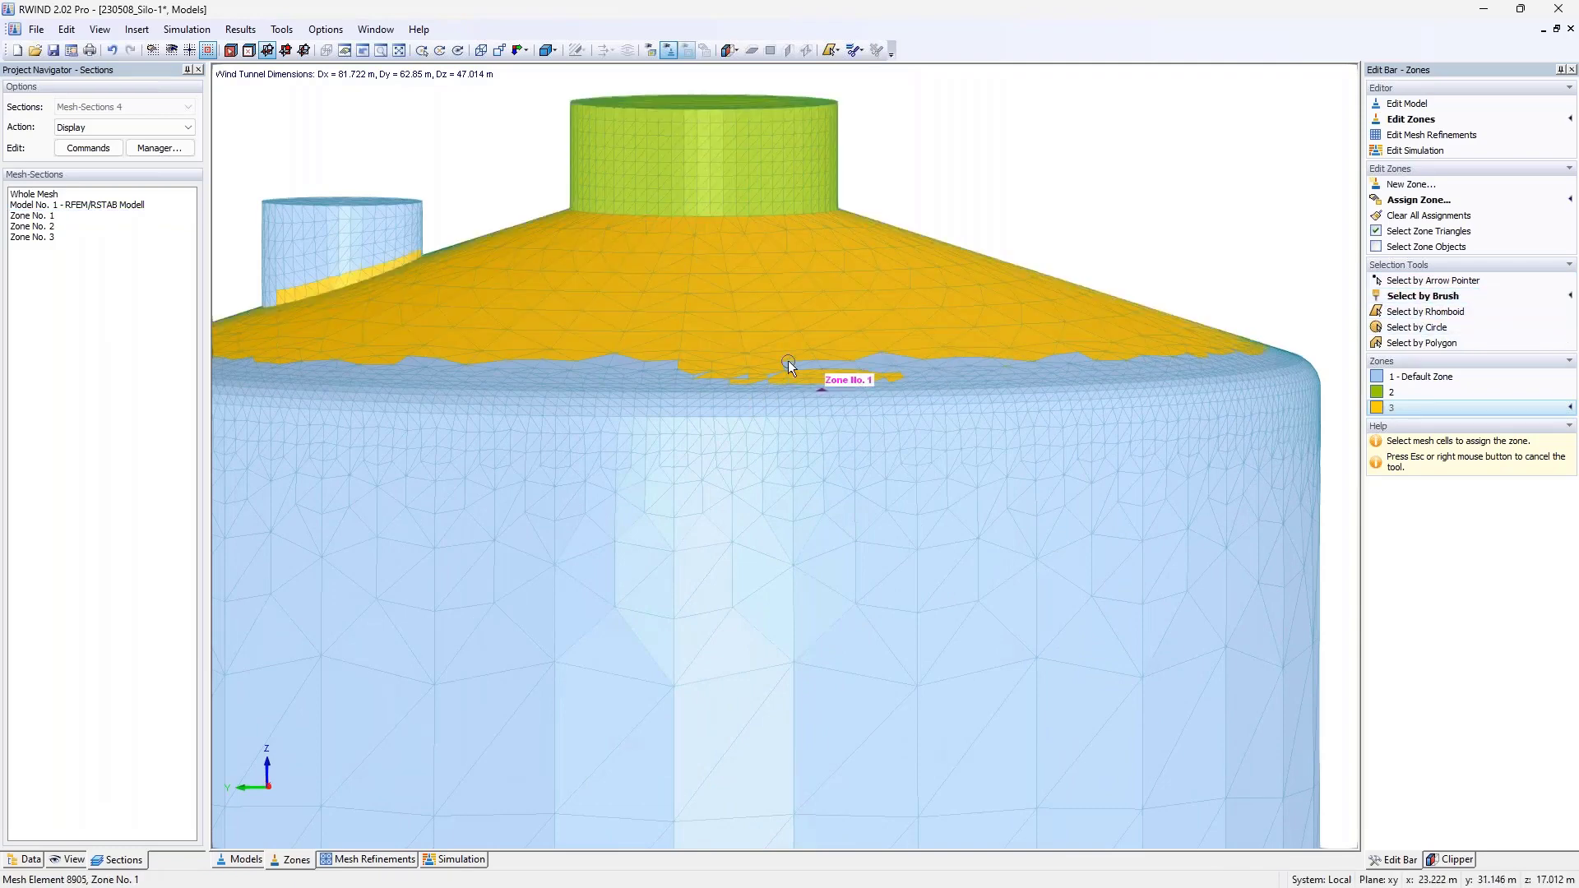
{"action": "left_click", "coordinate": [49, 215]}
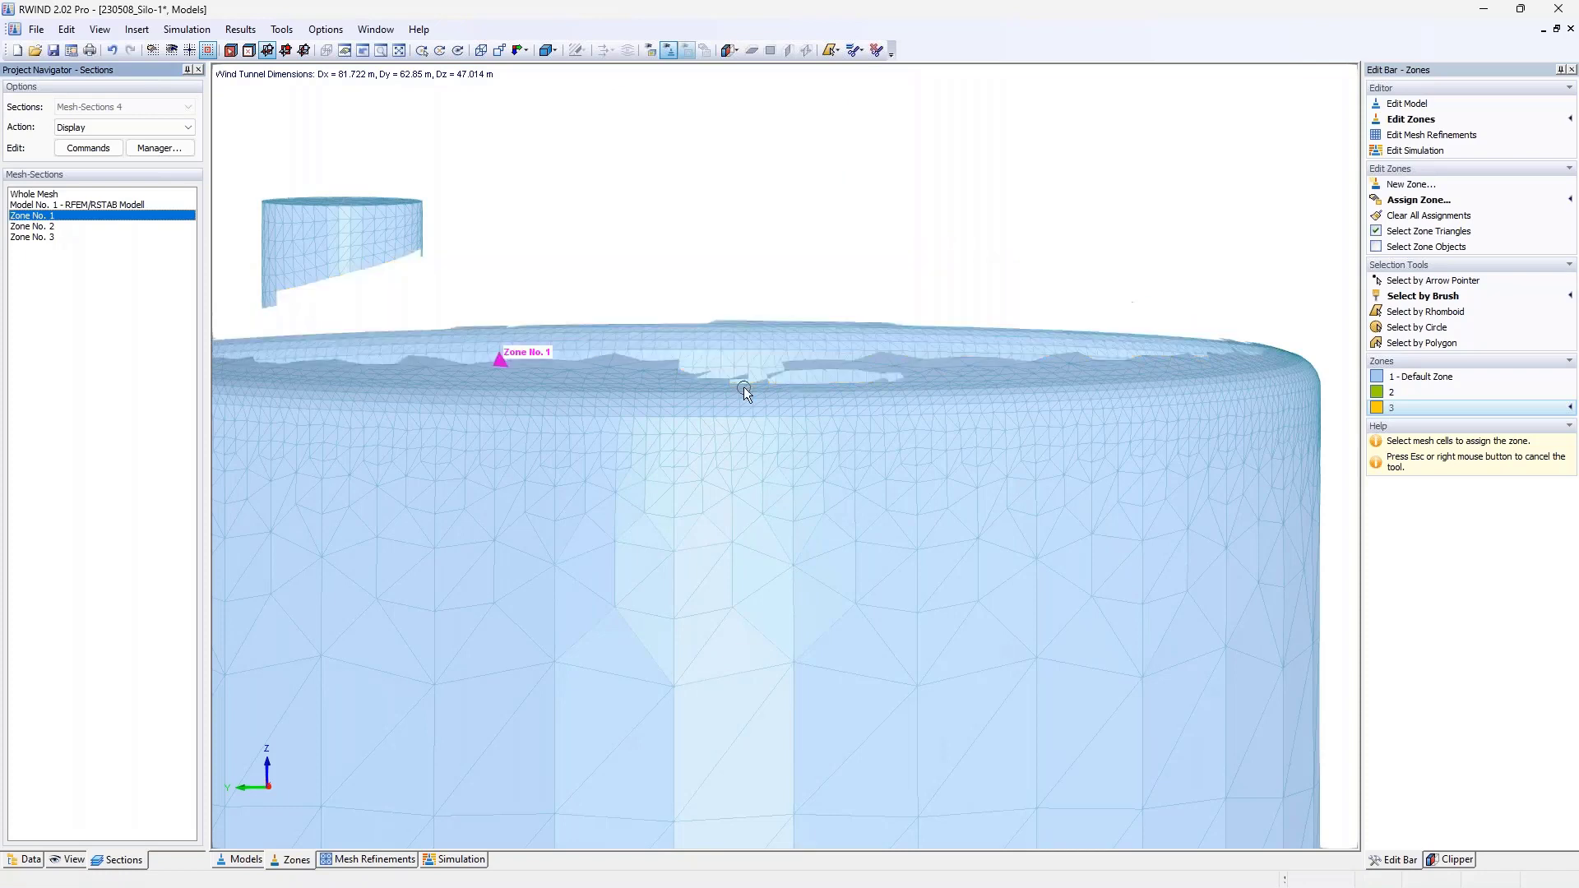
{"action": "mouse_move", "coordinate": [591, 367]}
{"action": "left_mouse_down"}
{"action": "mouse_move", "coordinate": [570, 381]}
{"action": "mouse_move", "coordinate": [514, 372]}
{"action": "mouse_move", "coordinate": [576, 358]}
{"action": "left_mouse_up"}
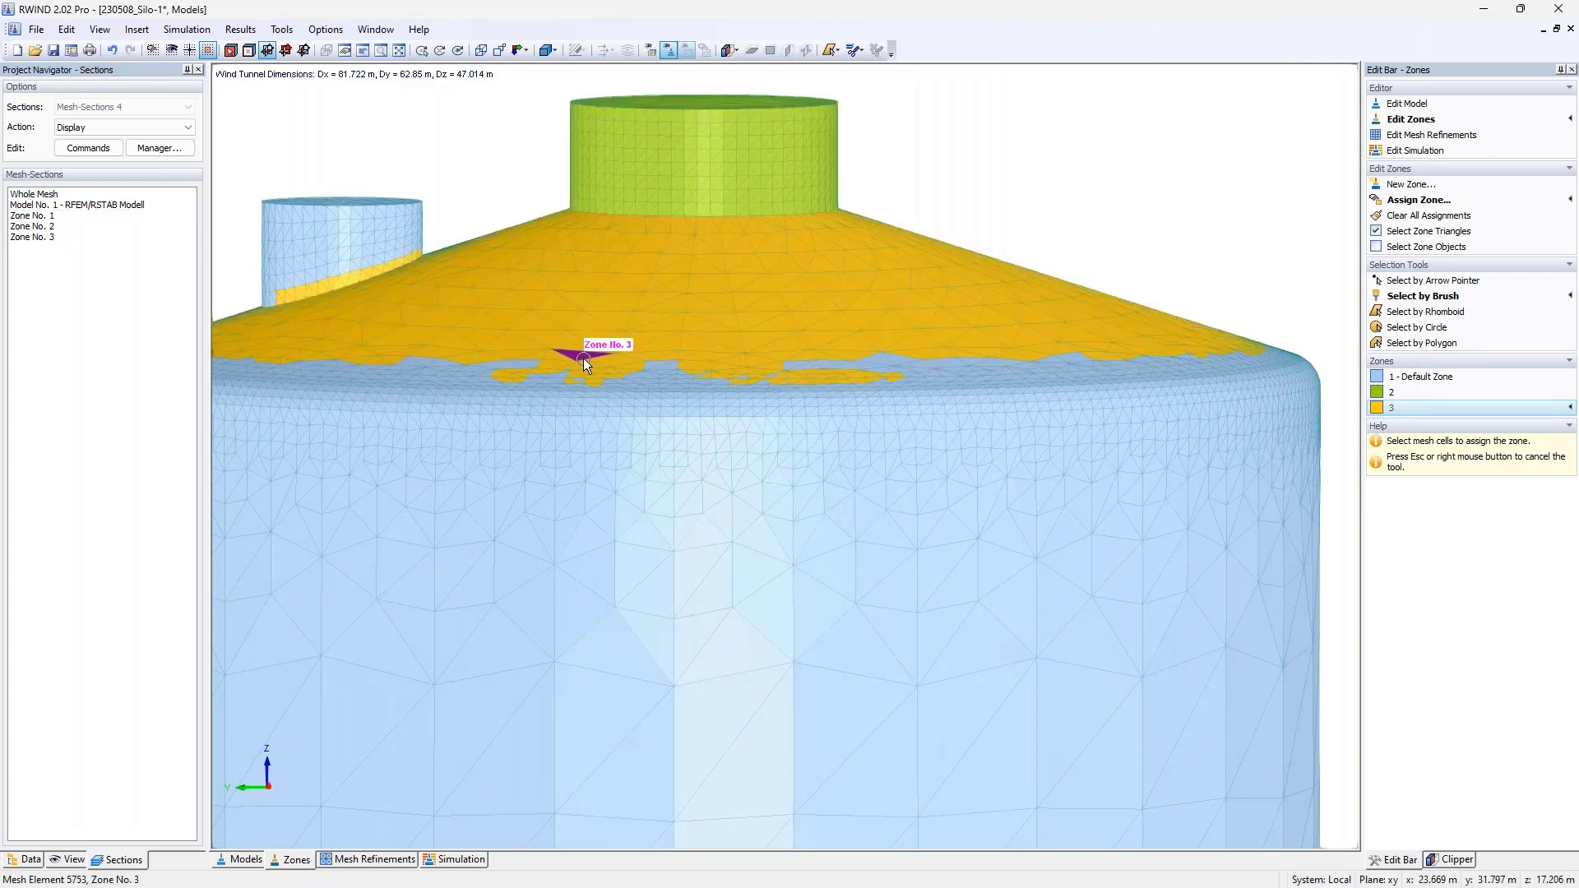
Close the silo project without saving the changes and reopen the recent file 230508_Silo-1.rws2.
{"action": "key", "text": "alt+F4"}
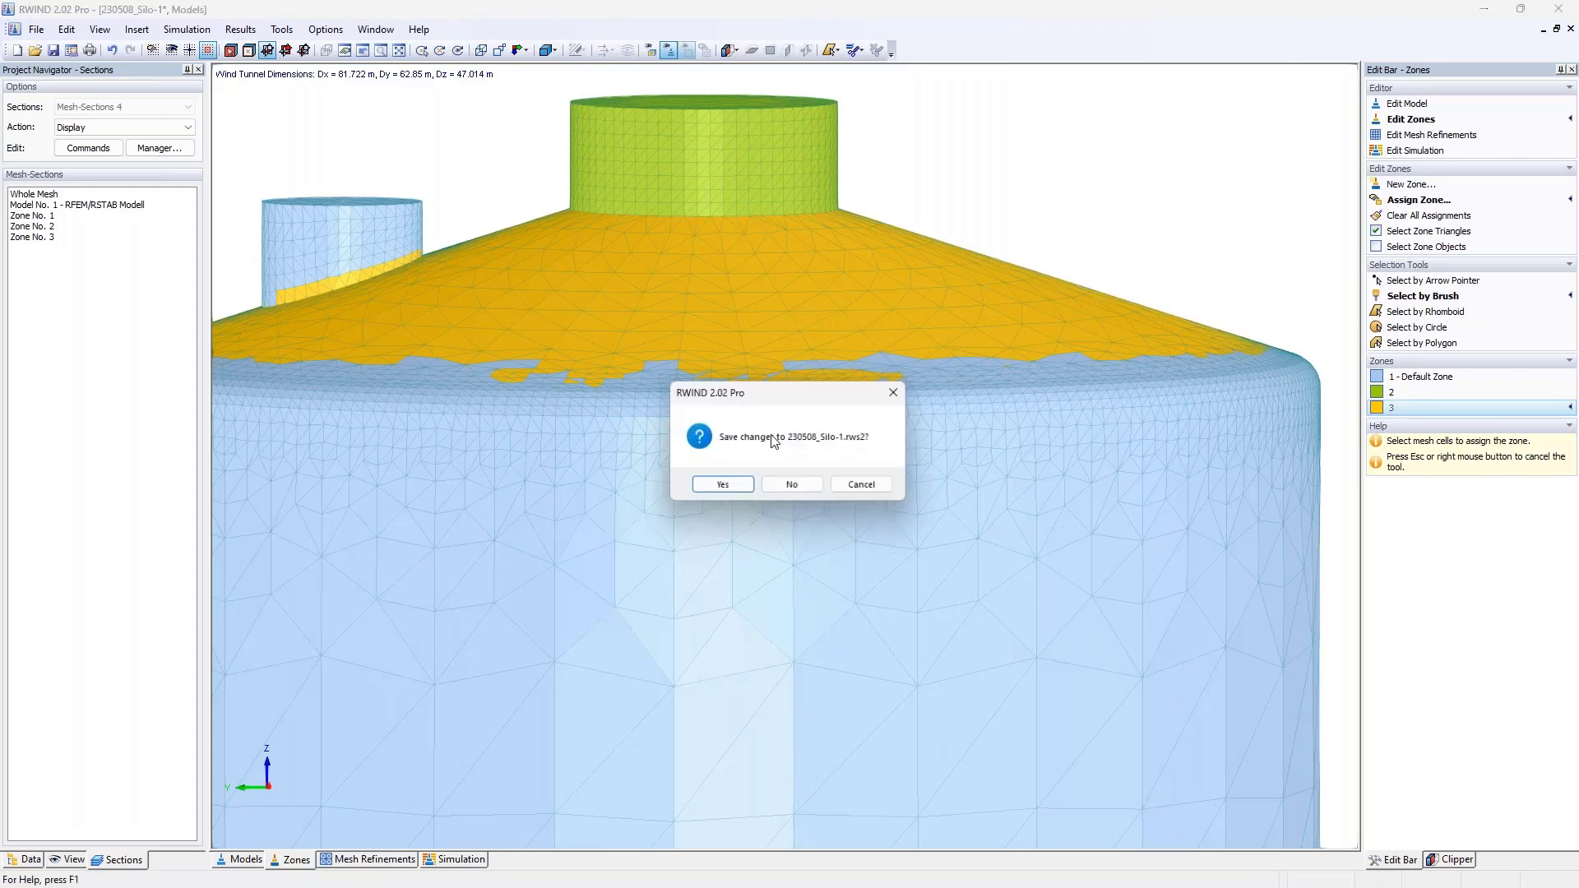
{"action": "left_click", "coordinate": [792, 483]}
{"action": "left_click", "coordinate": [23, 29]}
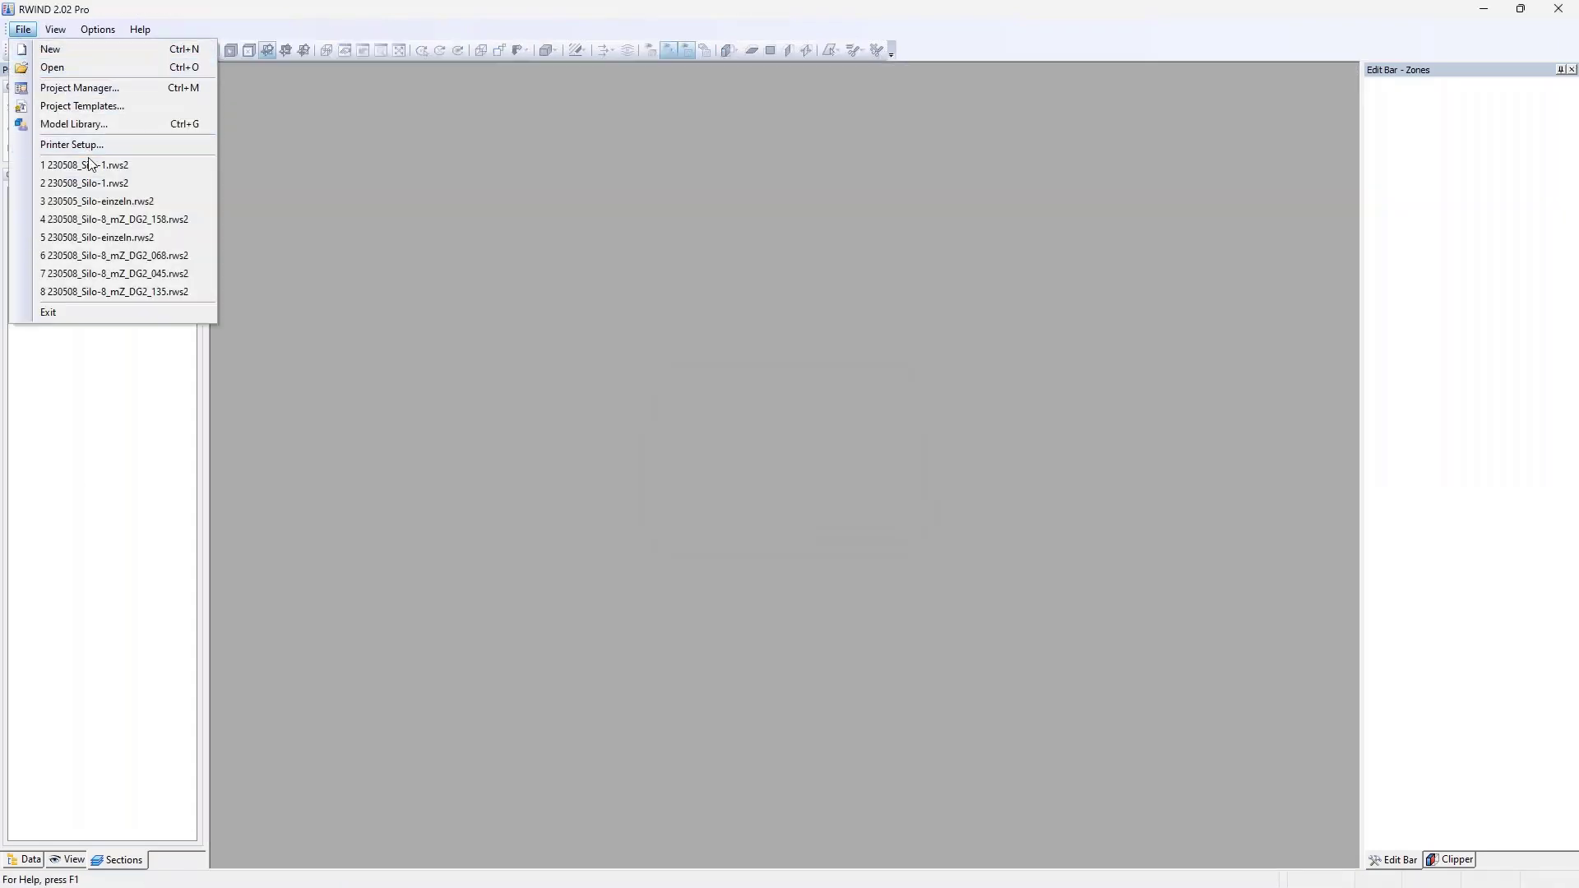
{"action": "left_click", "coordinate": [90, 165]}
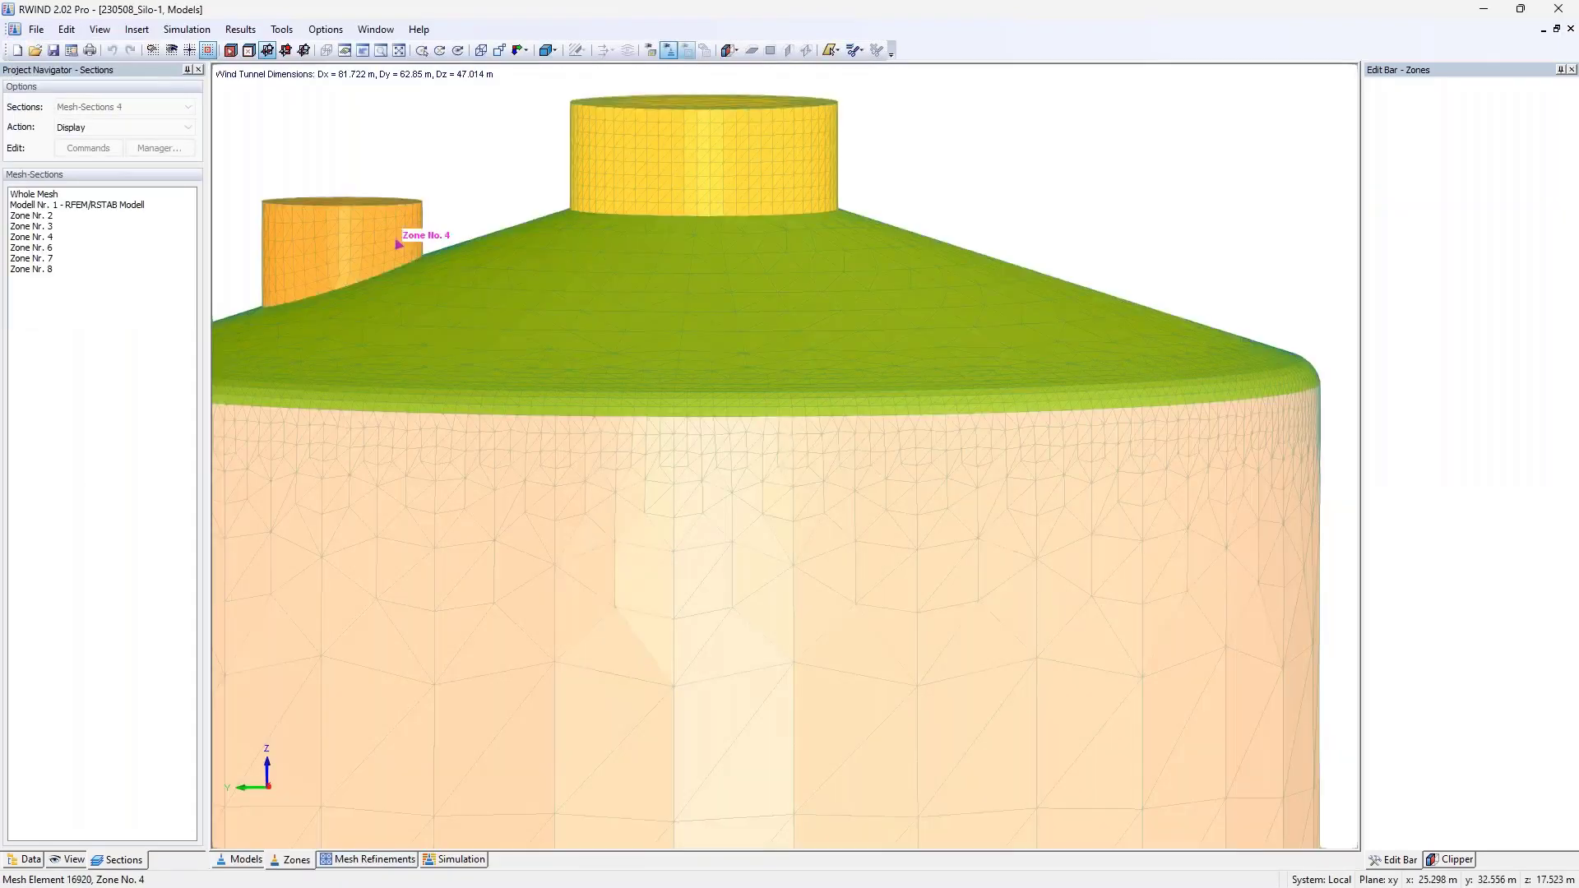
Inspect the original silo zones, and view the whole silo within the wind tunnel in the model editor.
{"action": "scroll", "coordinate": [649, 319], "scroll_direction": "down", "scroll_amount": 3}
{"action": "mouse_move", "coordinate": [588, 494]}
{"action": "middle_mouse_down", "text": "ctrl"}
{"action": "mouse_move", "coordinate": [638, 342]}
{"action": "mouse_move", "coordinate": [719, 392]}
{"action": "mouse_move", "coordinate": [653, 353]}
{"action": "middle_mouse_up", "text": "ctrl"}
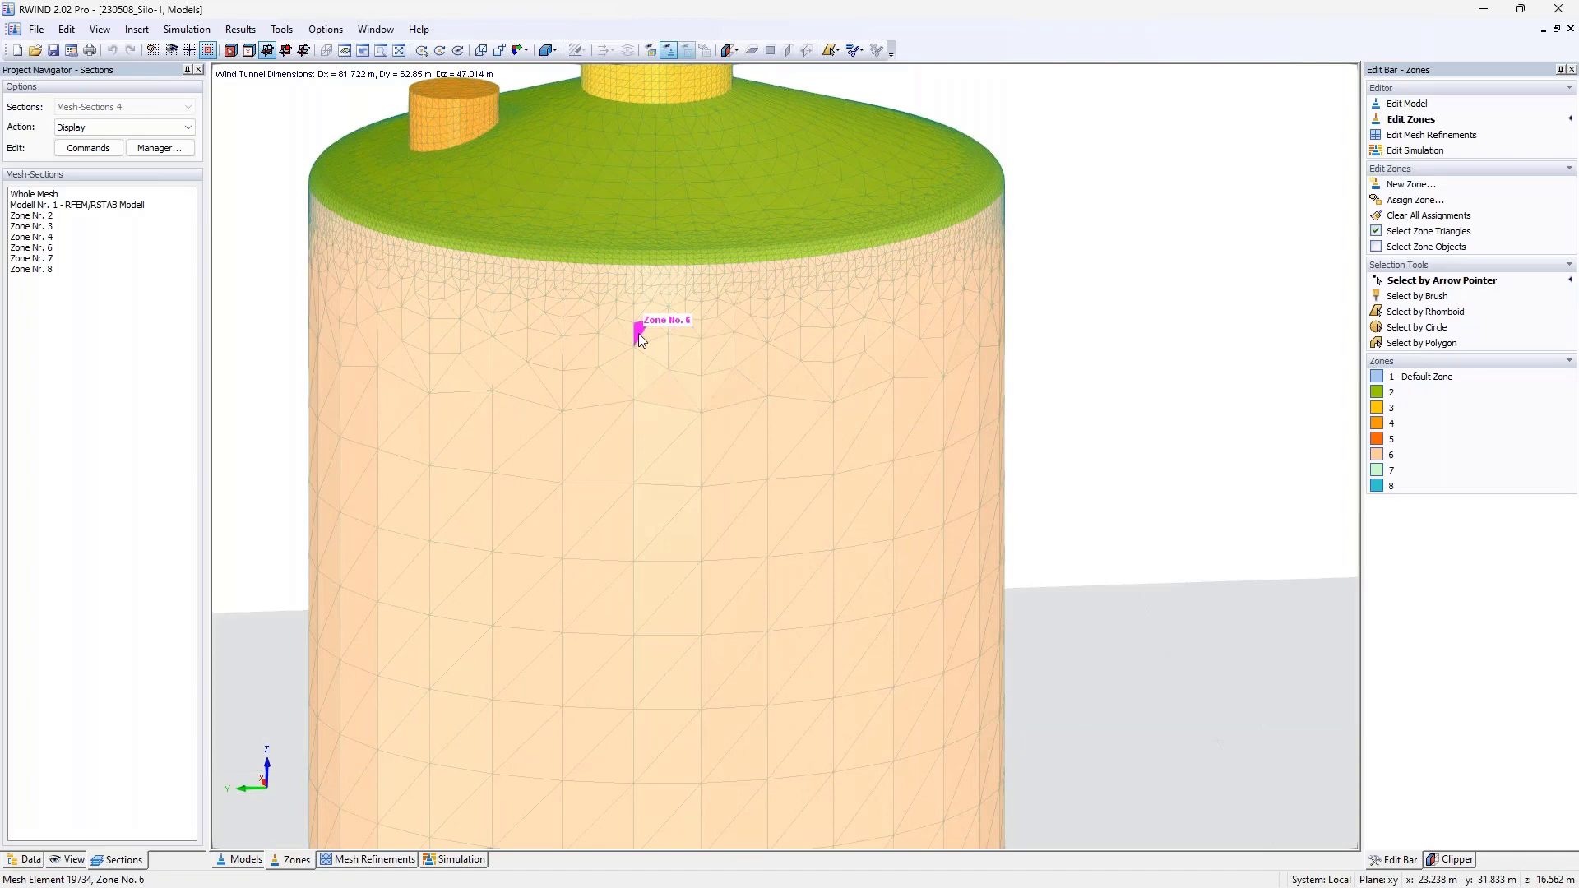
{"action": "scroll", "coordinate": [644, 342], "scroll_direction": "down", "scroll_amount": 2}
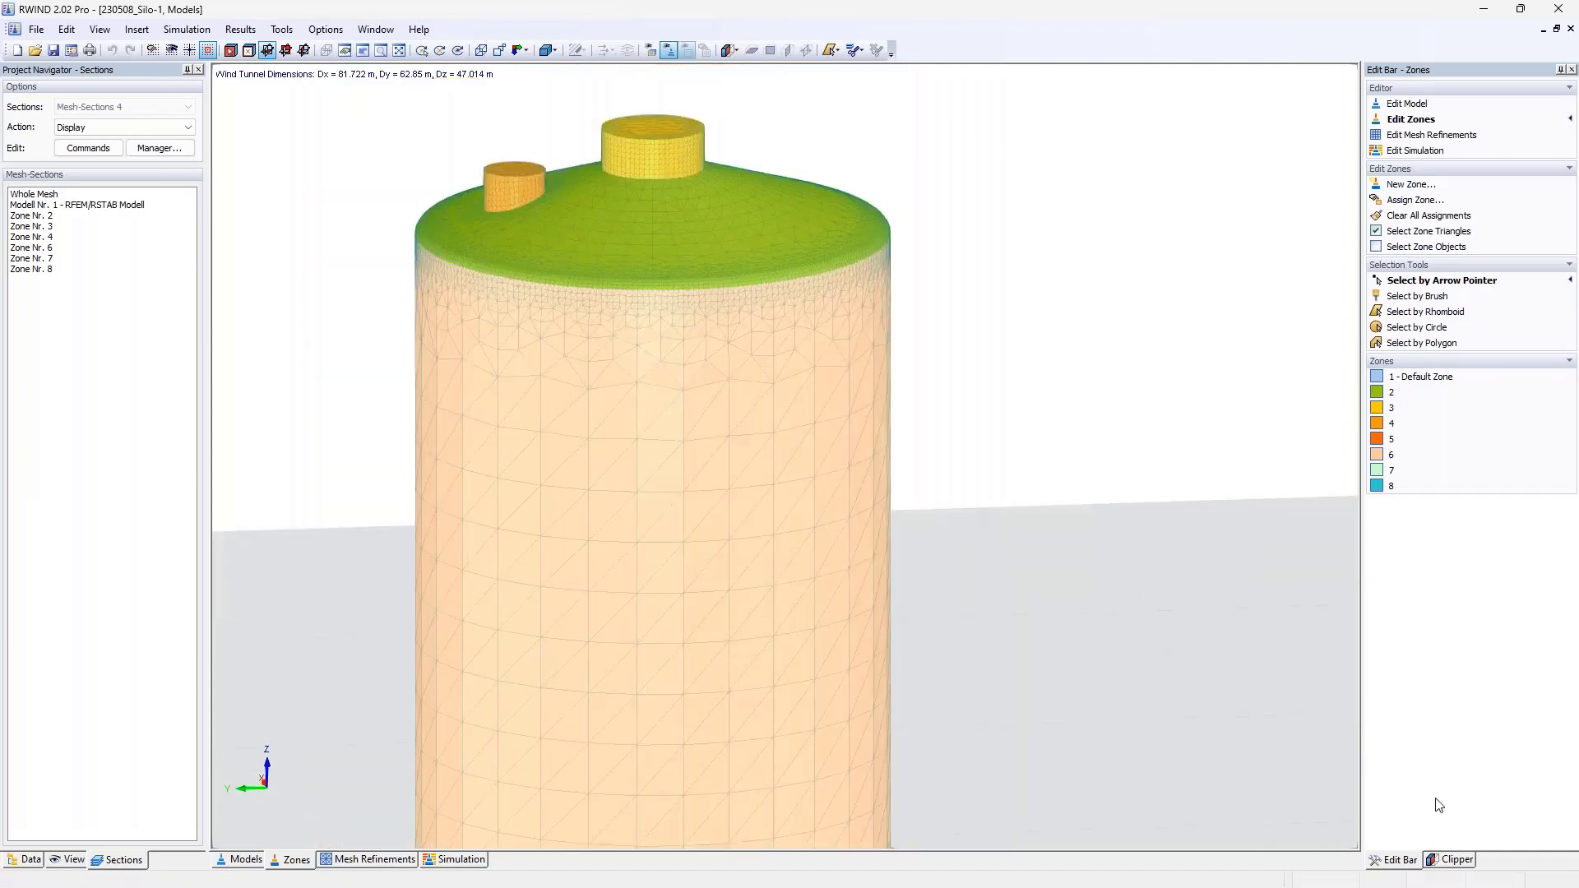
{"action": "left_click", "coordinate": [237, 859]}
{"action": "scroll", "coordinate": [679, 436], "scroll_direction": "down", "scroll_amount": 10}
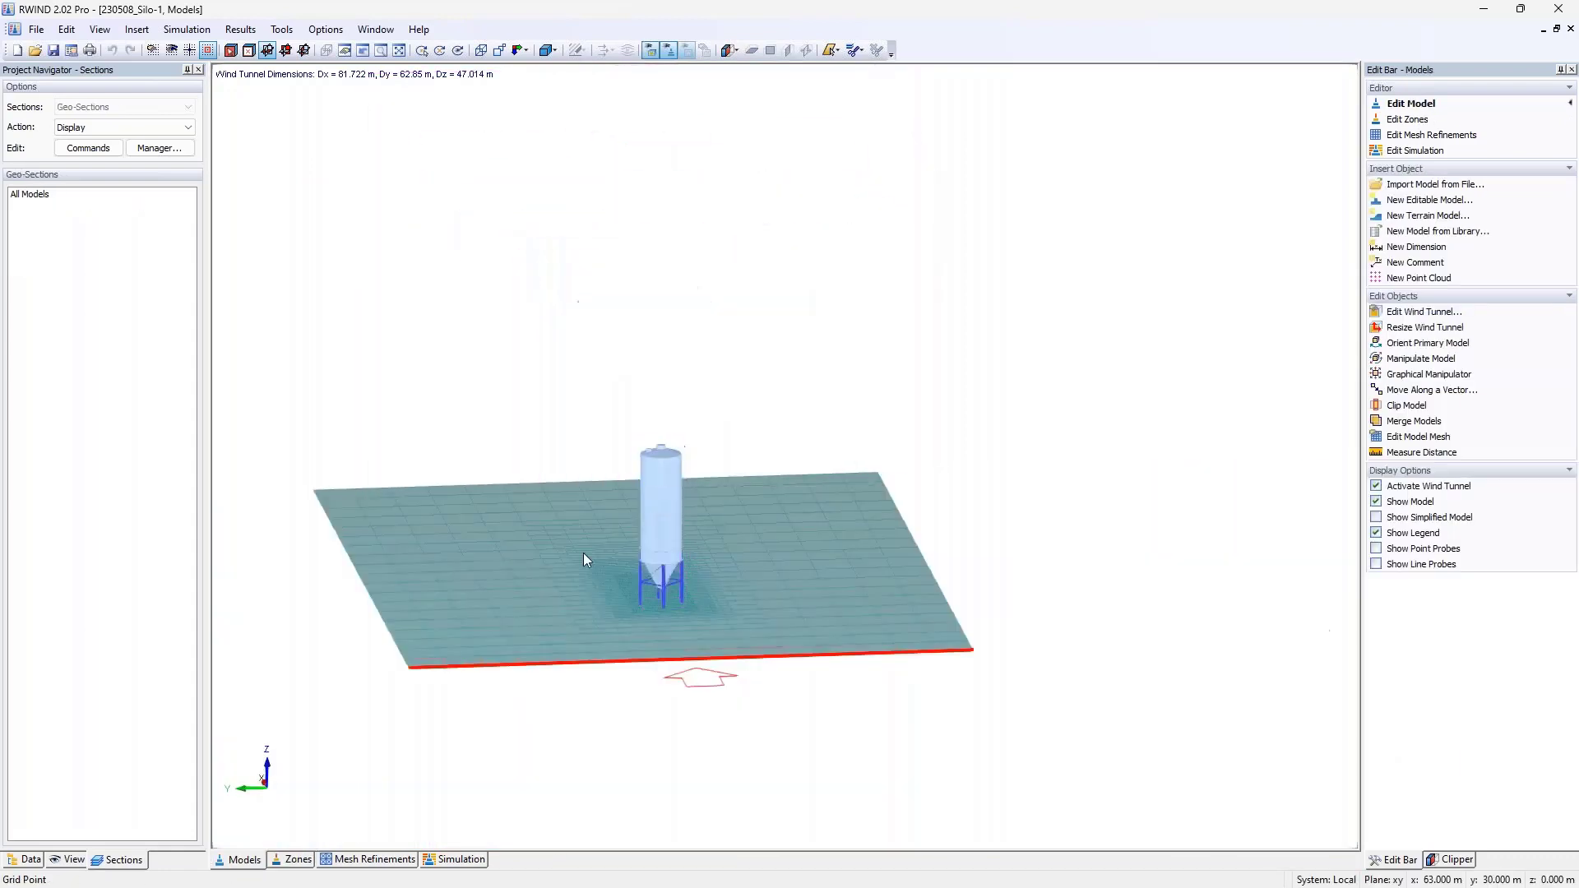
{"action": "scroll", "coordinate": [579, 584], "scroll_direction": "up", "scroll_amount": 5}
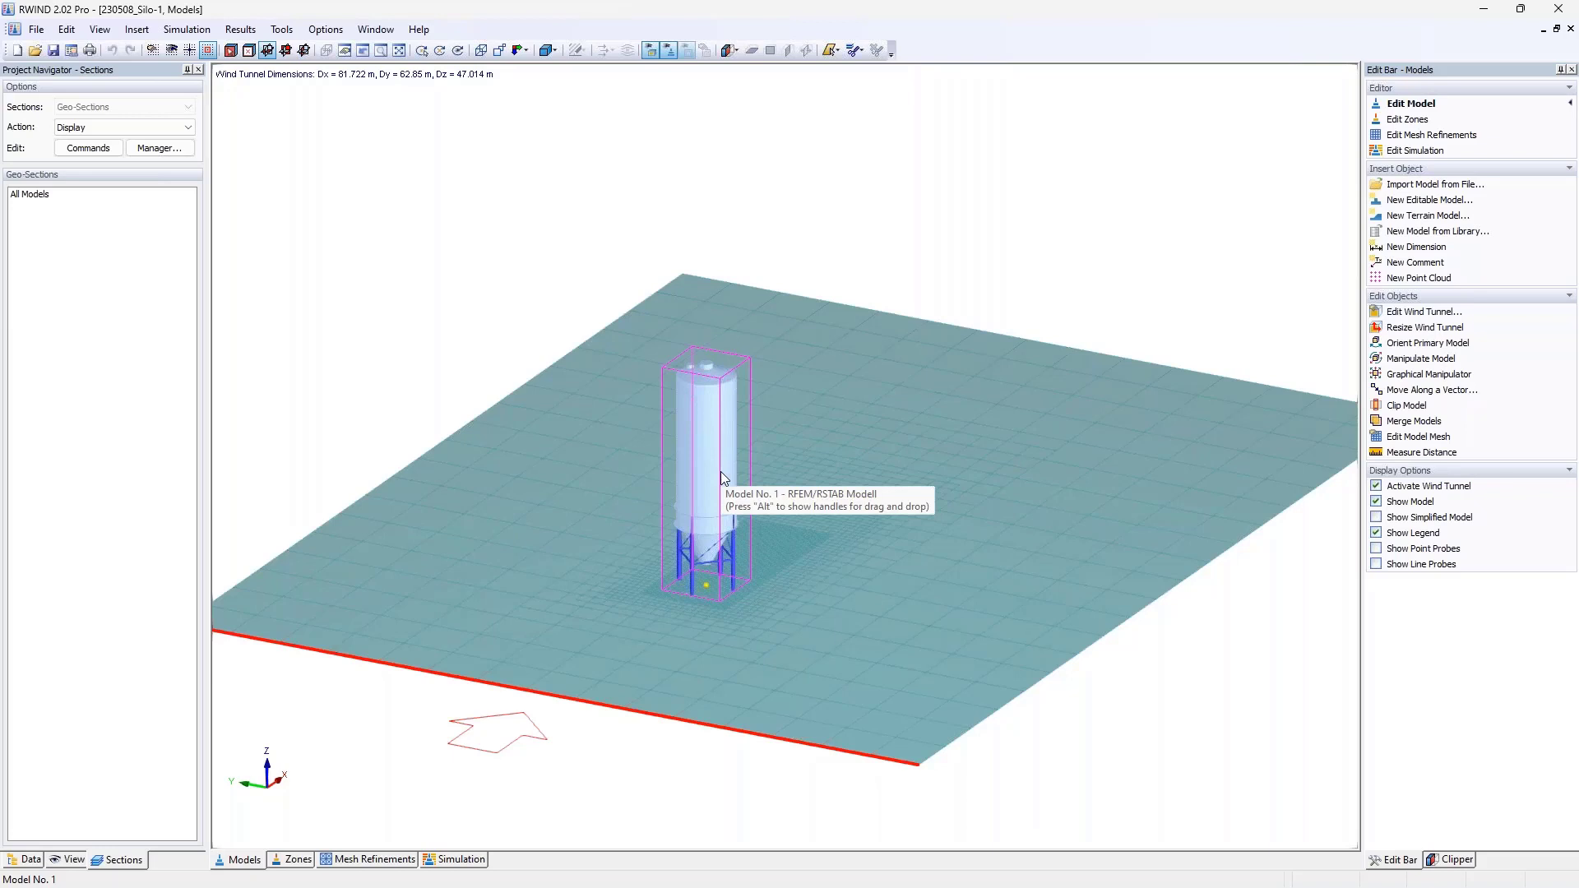
{"action": "middle_click_drag", "start_coordinate": [721, 471], "coordinate": [673, 472], "text": "ctrl"}
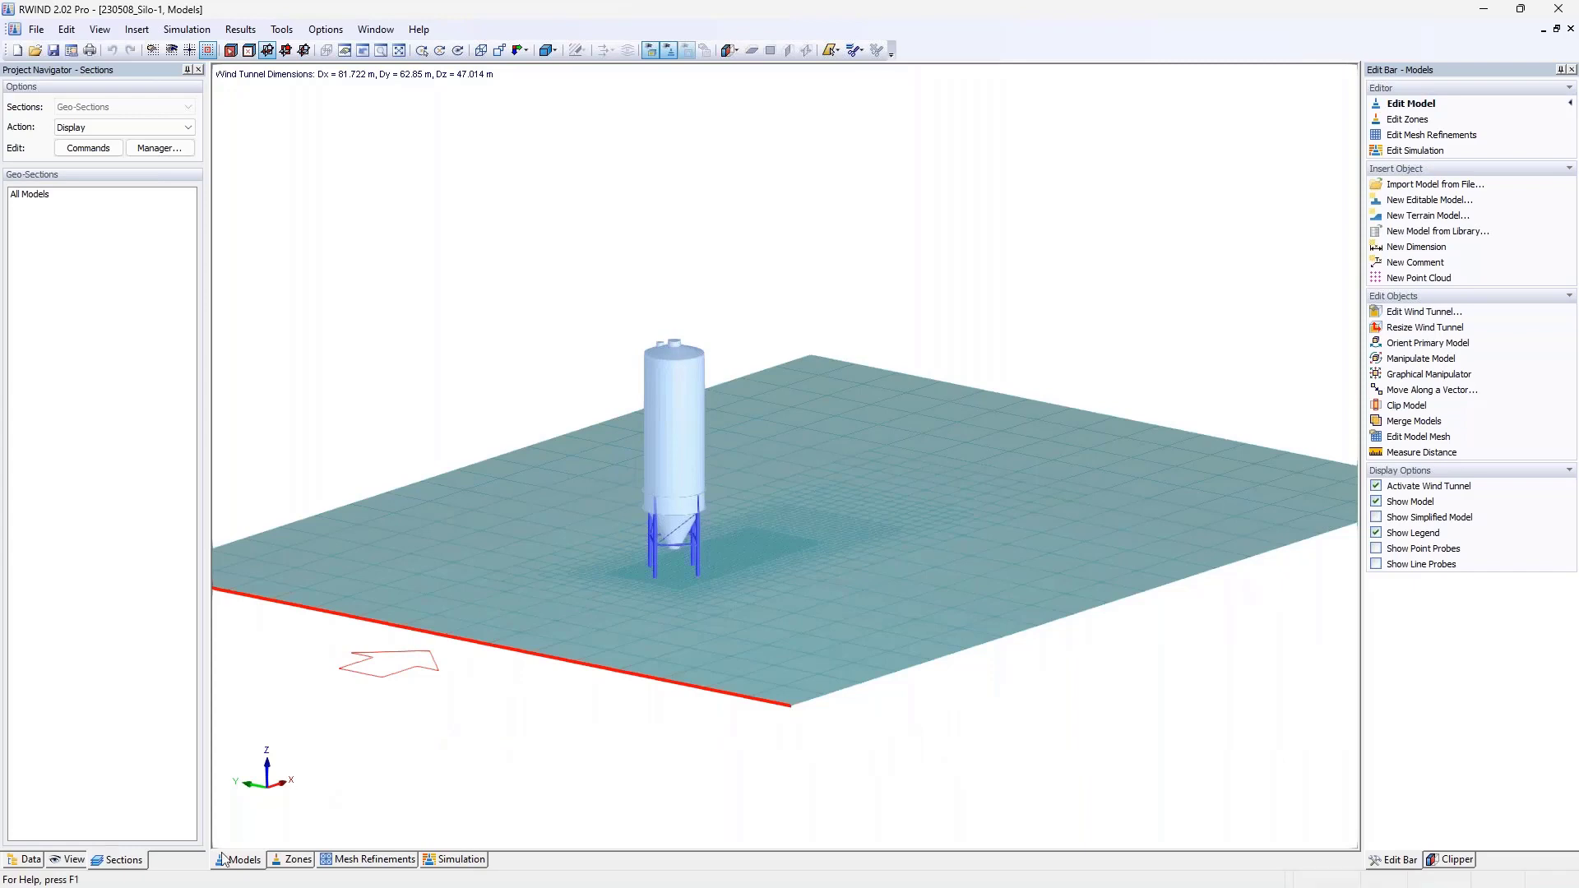
Open the simulation results and display the surface pressure on the silo, with the project data tree shown.
{"action": "left_click", "coordinate": [456, 859]}
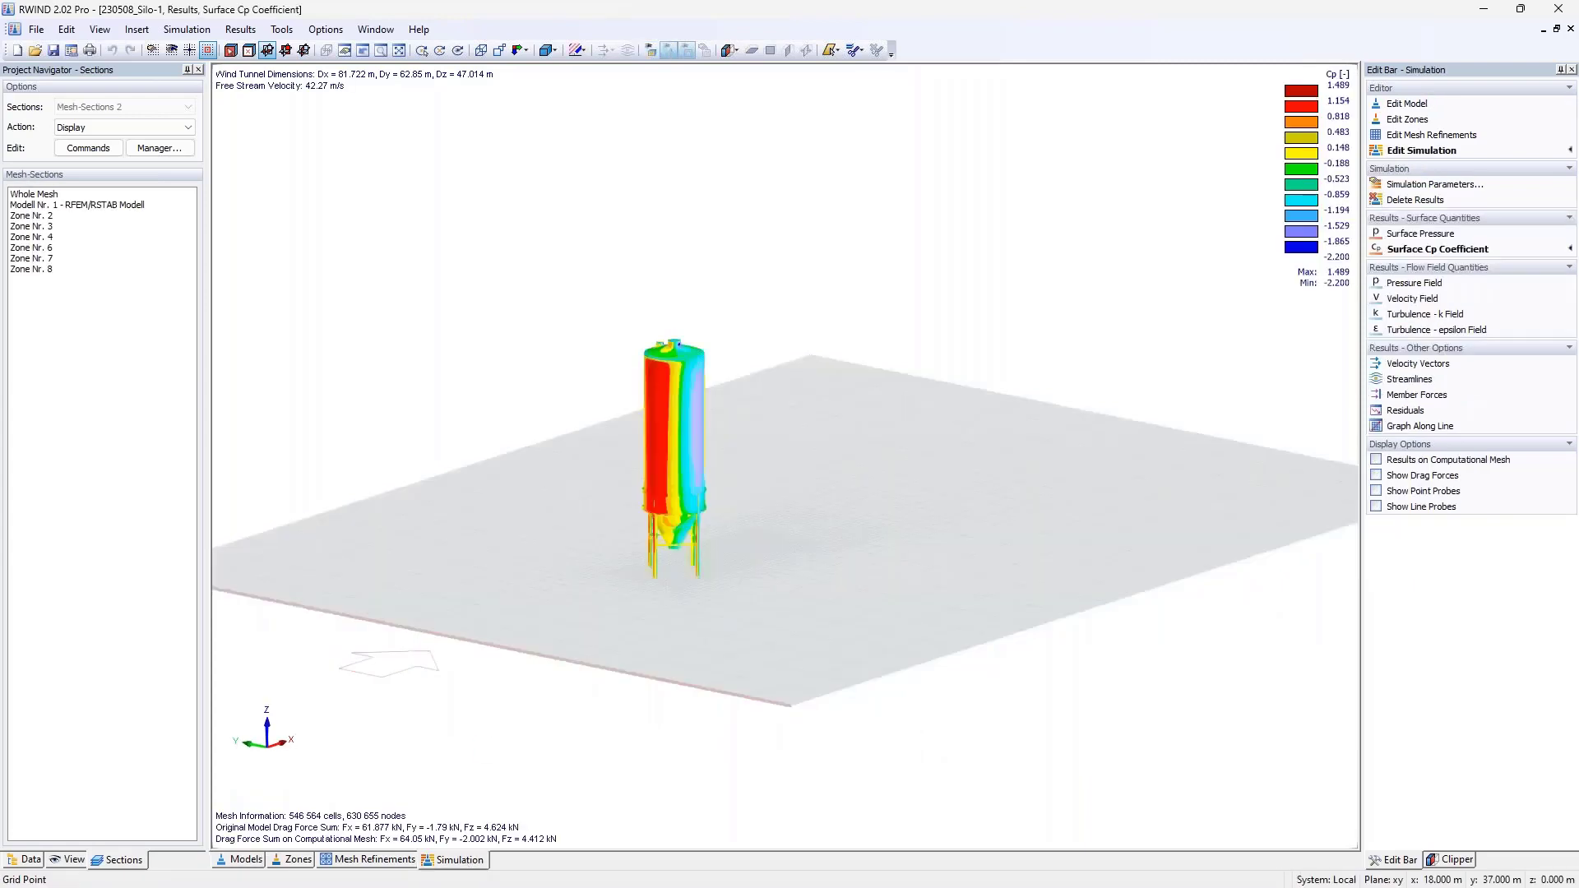
{"action": "middle_click_drag", "start_coordinate": [536, 539], "coordinate": [612, 518]}
{"action": "left_click", "coordinate": [26, 859]}
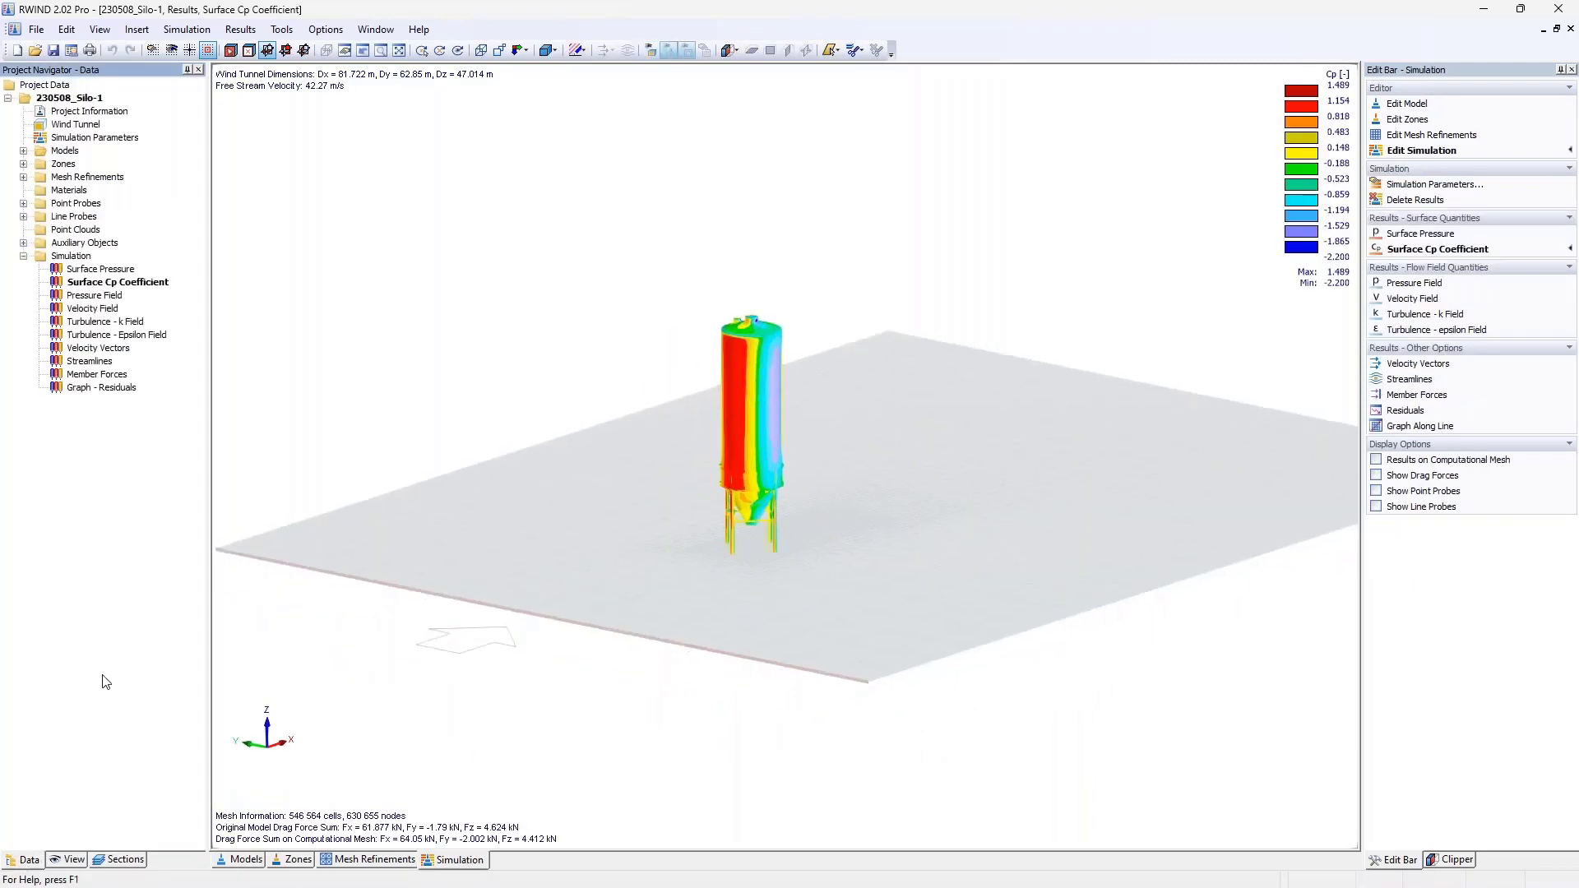
{"action": "double_click", "coordinate": [107, 269]}
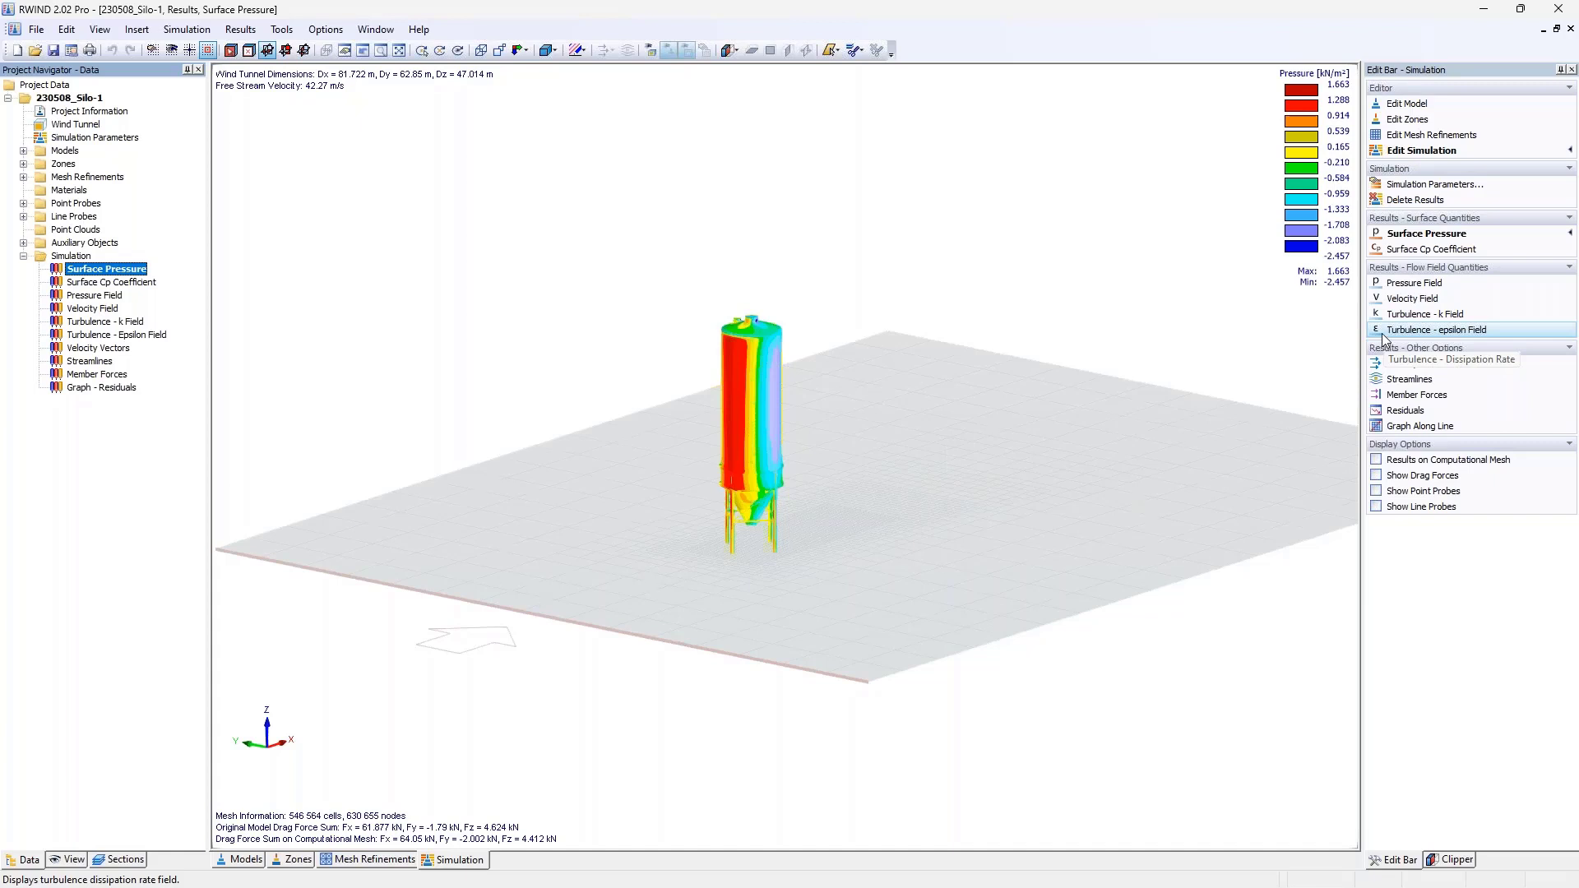
Review the navigator display options, including the edit bar option Show Icons With Text.
{"action": "left_click", "coordinate": [100, 30]}
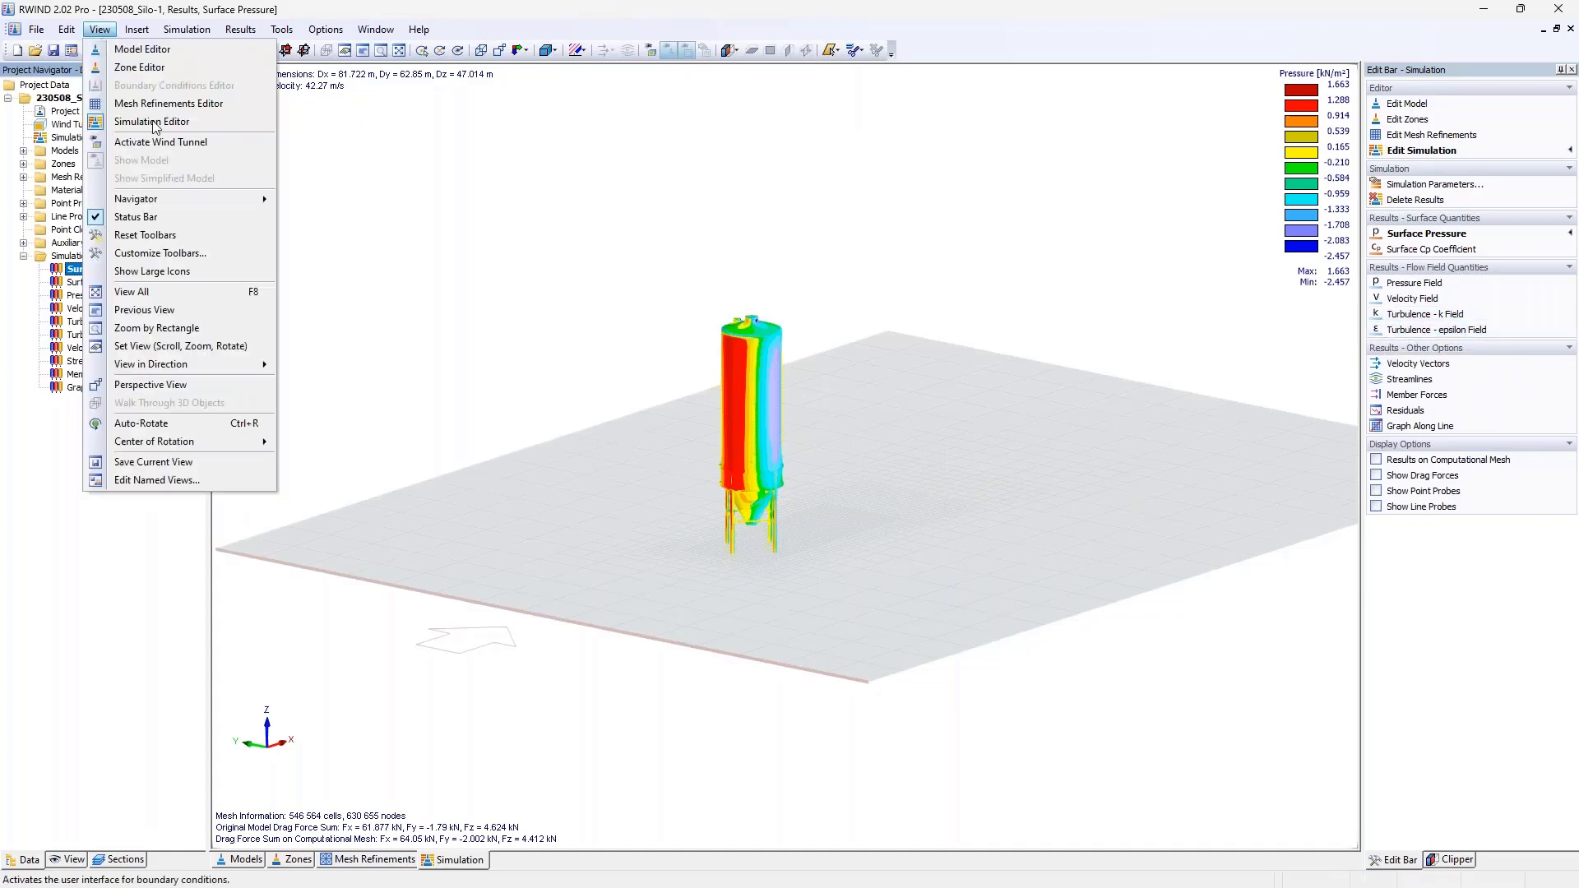
{"action": "mouse_move", "coordinate": [184, 199]}
{"action": "mouse_move", "coordinate": [378, 297]}
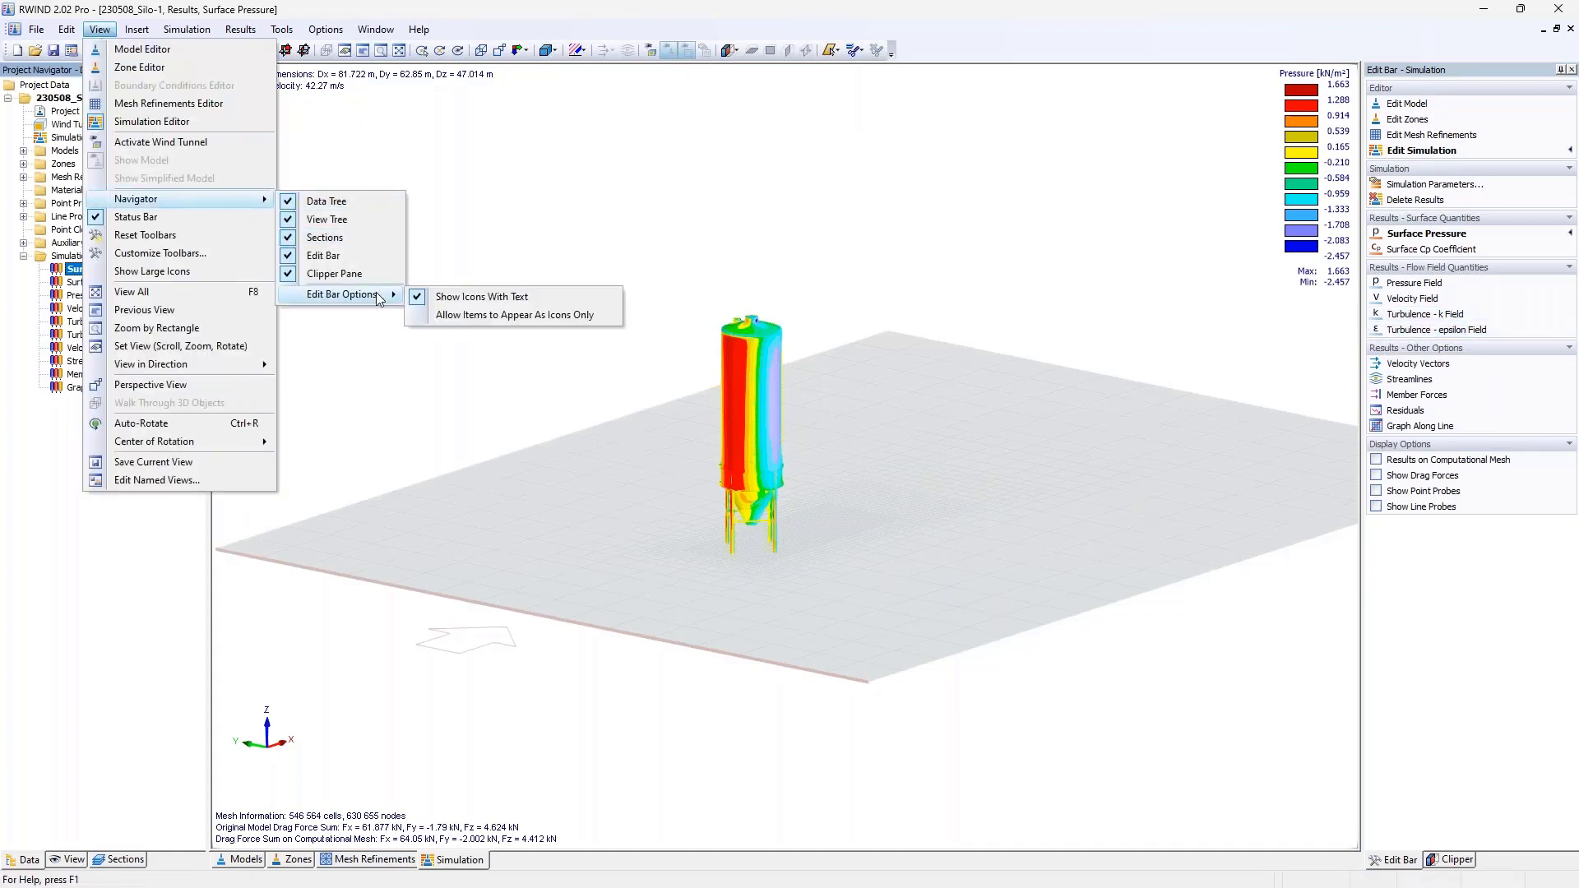
{"action": "left_click", "coordinate": [451, 298]}
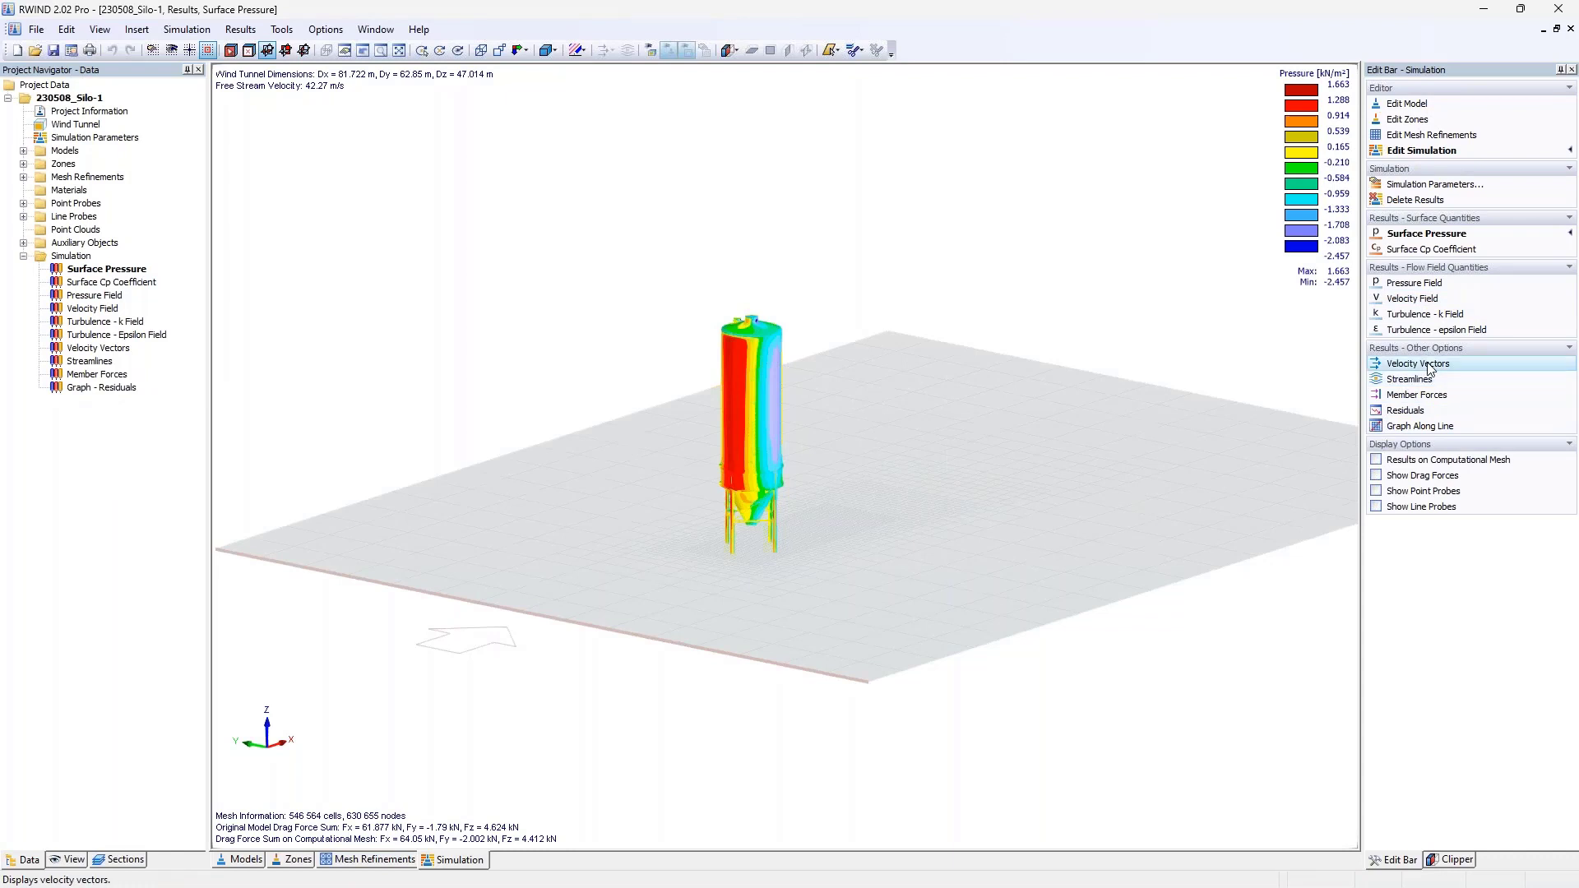
Examine the surface pressure on the silo's shell, hopper, support legs and roof nozzles, along with the drag force sums.
{"action": "scroll", "coordinate": [763, 426], "scroll_direction": "up", "scroll_amount": 3}
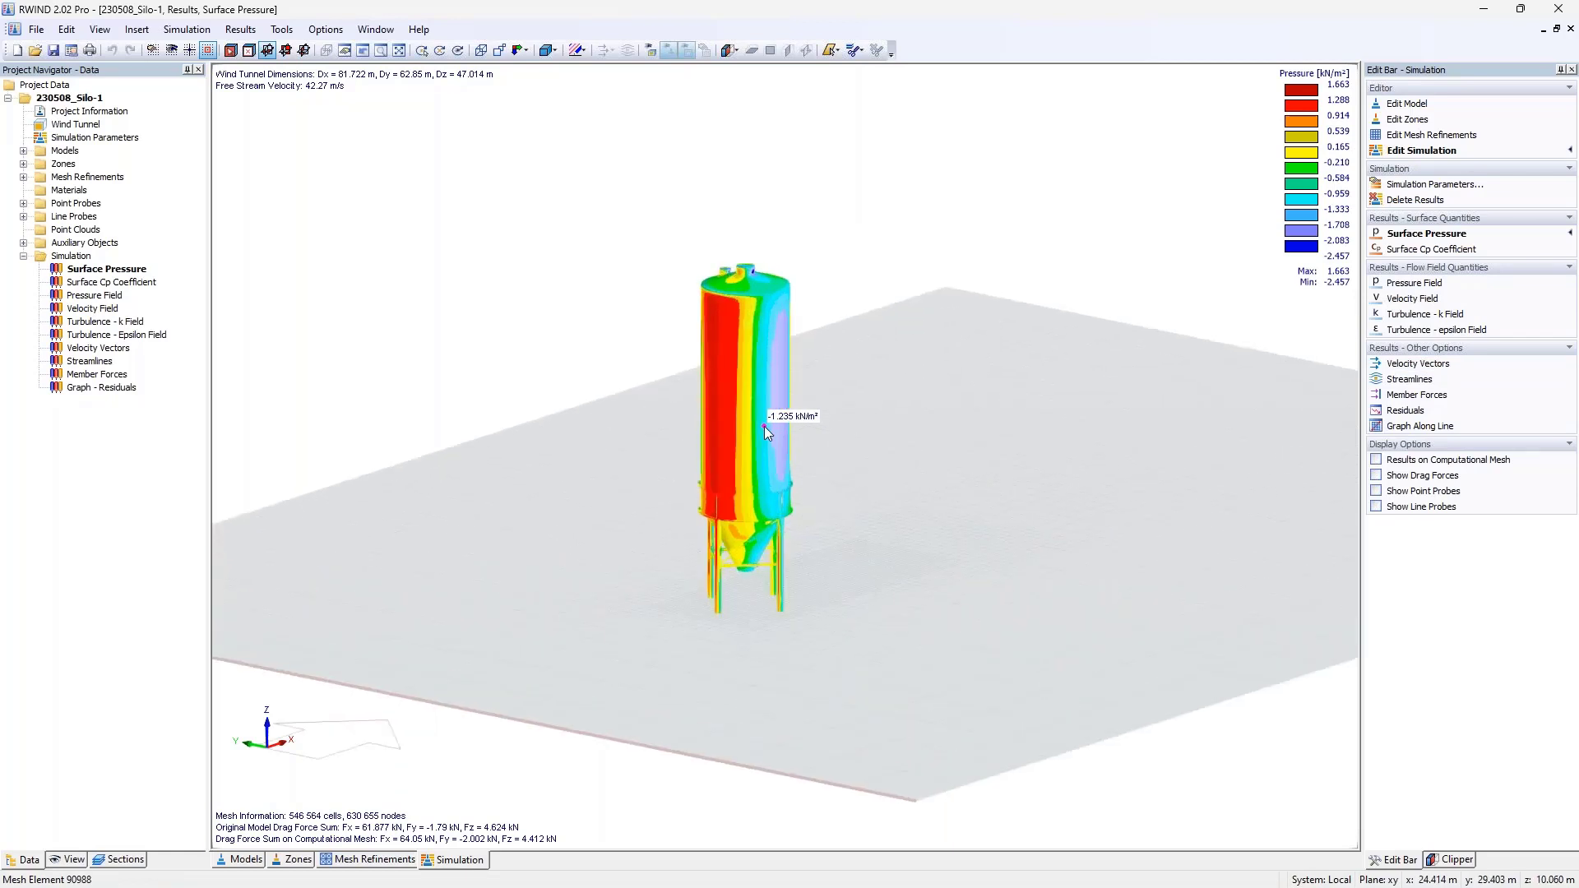
{"action": "scroll", "coordinate": [763, 426], "scroll_direction": "up", "scroll_amount": 1}
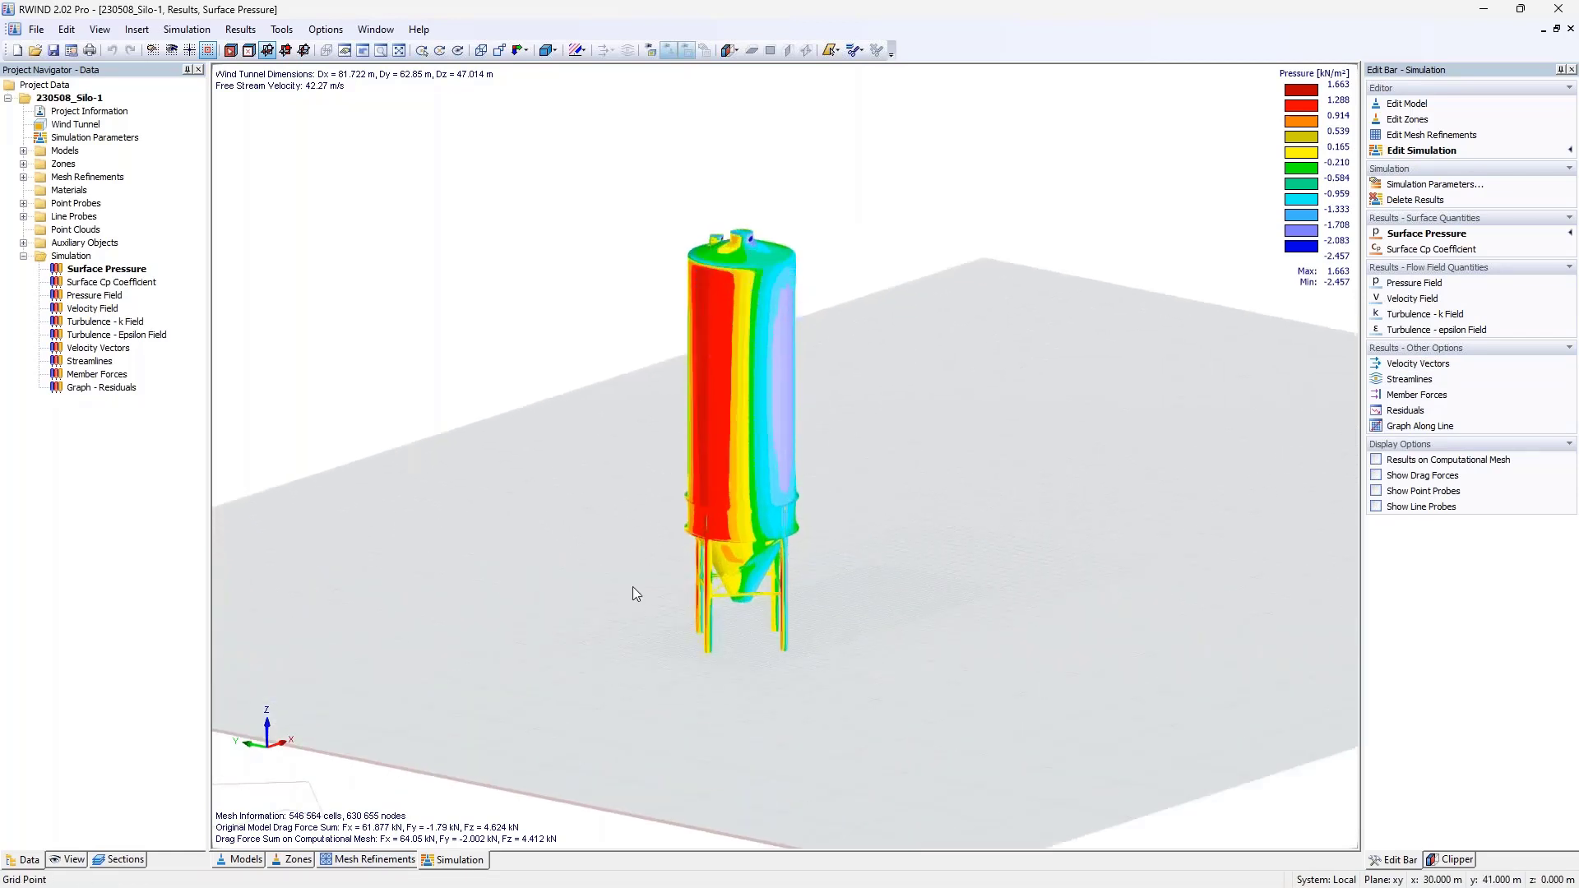
{"action": "scroll", "coordinate": [633, 593], "scroll_direction": "down", "scroll_amount": 1}
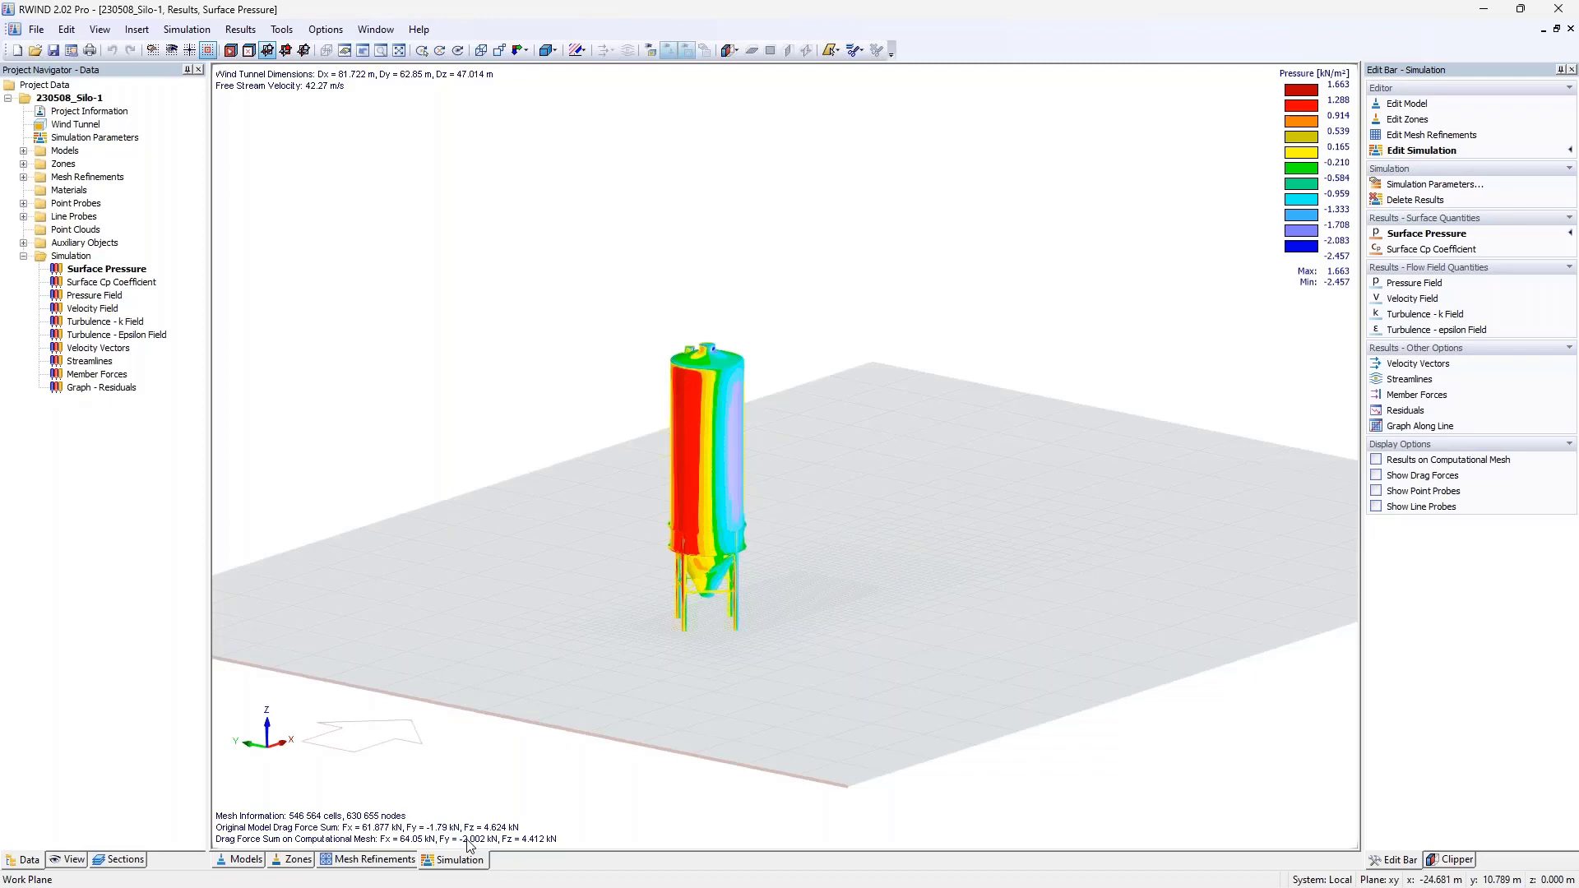
{"action": "mouse_move", "coordinate": [717, 434]}
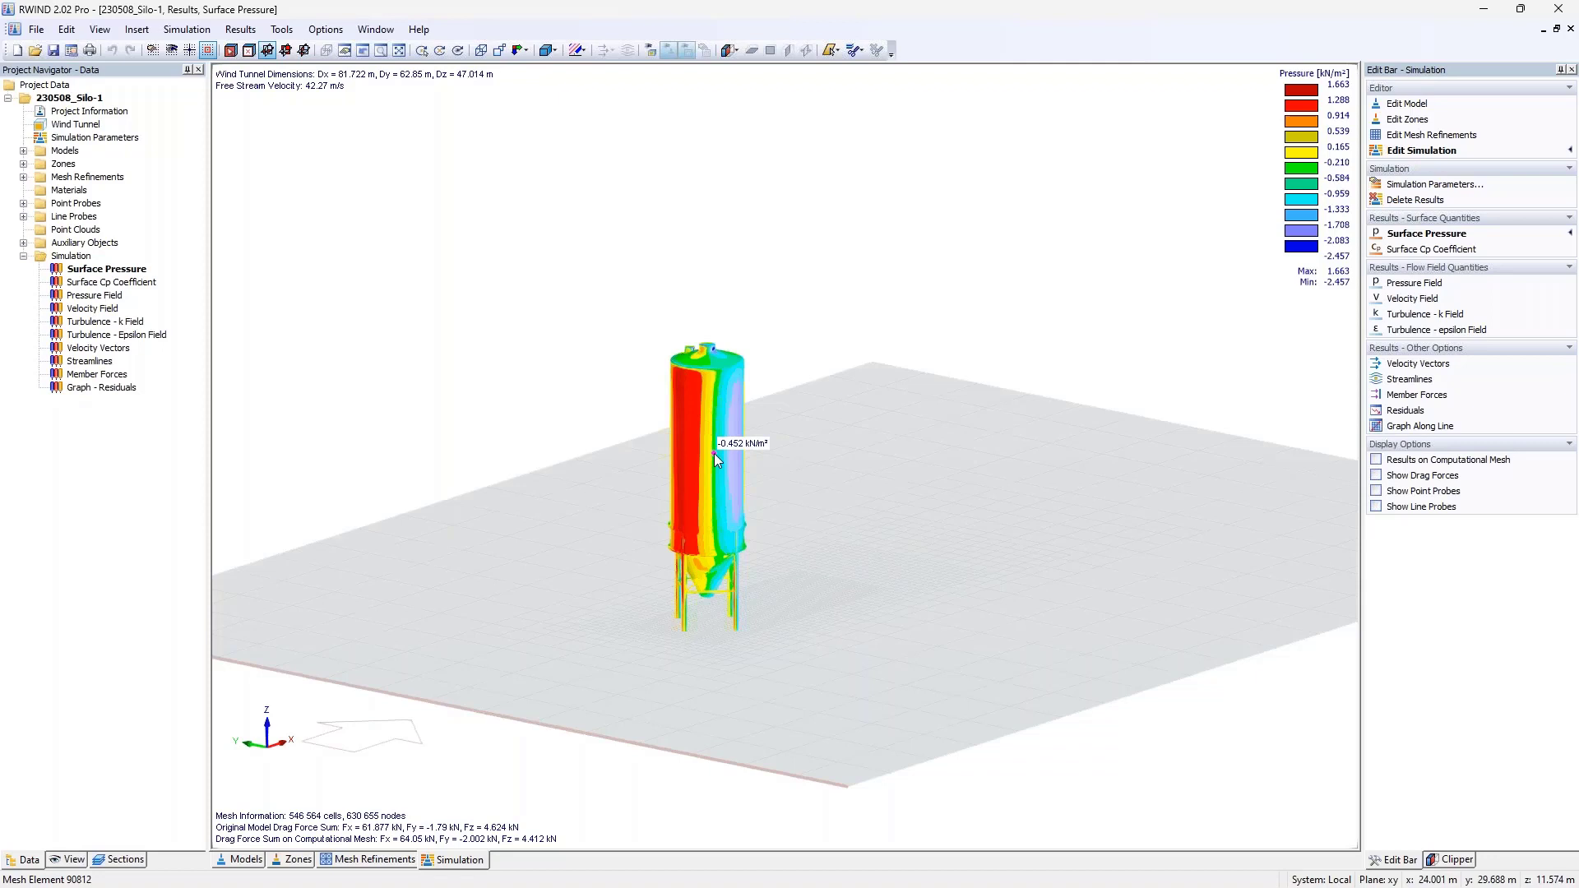
{"action": "scroll", "coordinate": [707, 661], "scroll_direction": "up", "scroll_amount": 5}
{"action": "mouse_move", "coordinate": [630, 429]}
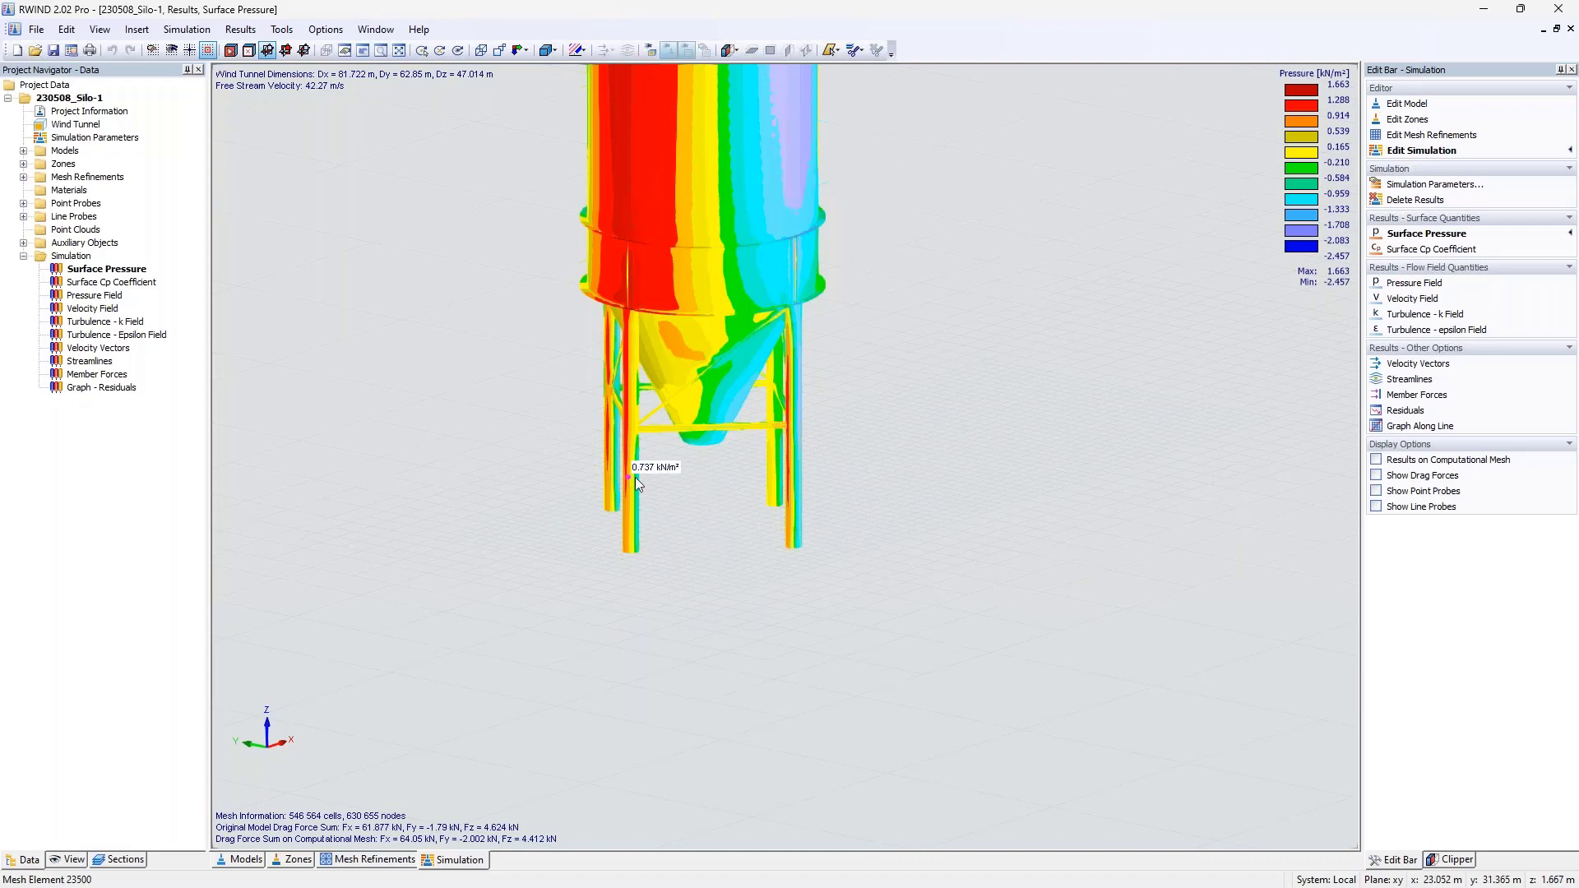
{"action": "mouse_move", "coordinate": [631, 541]}
{"action": "mouse_move", "coordinate": [801, 518]}
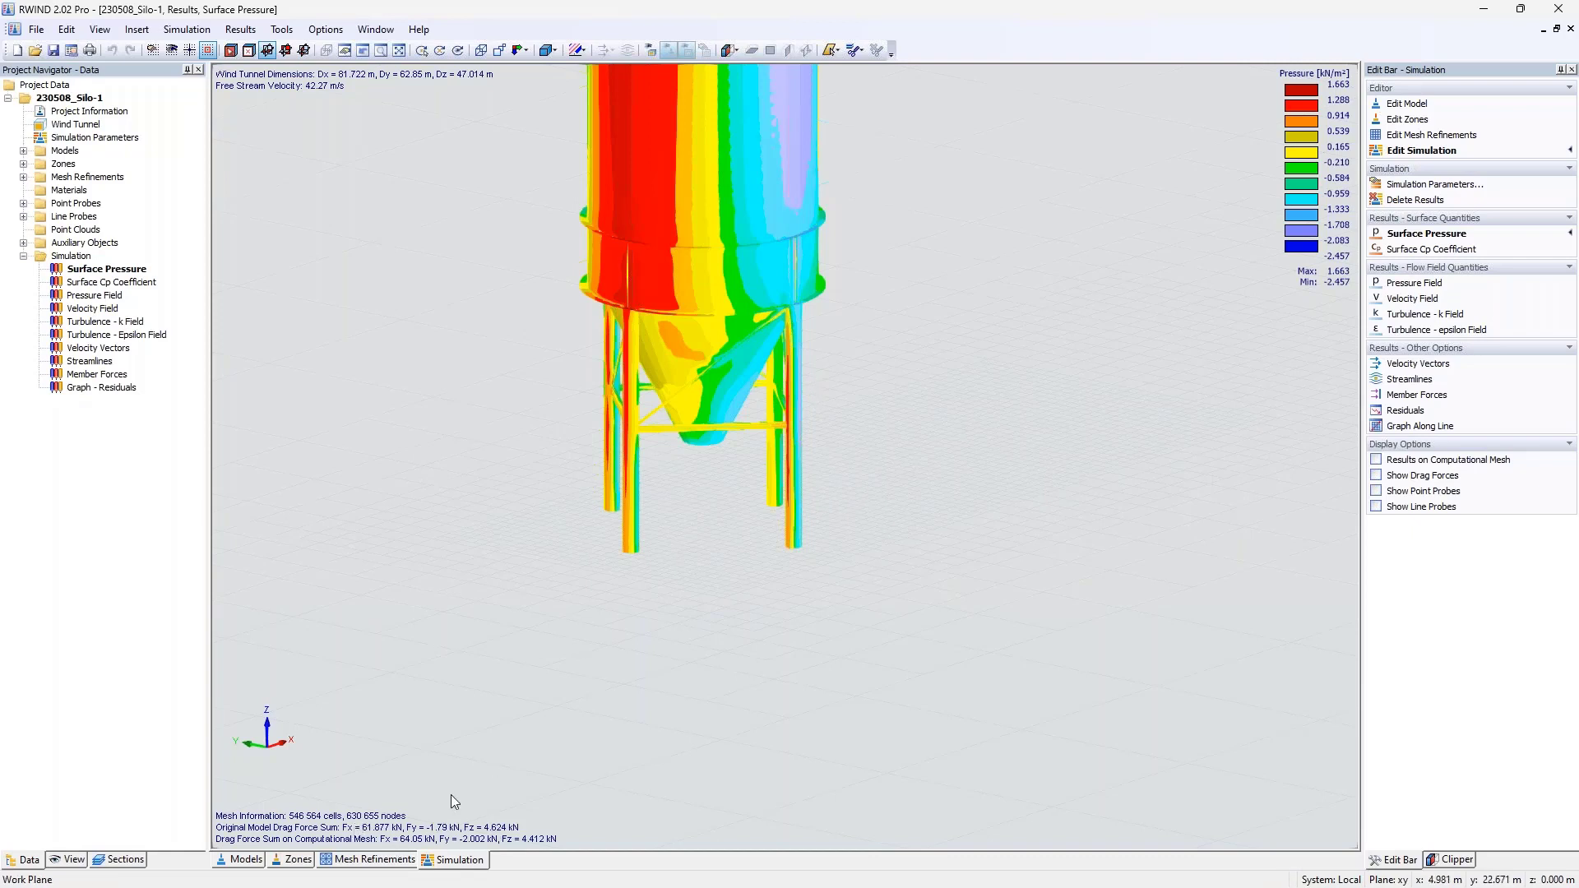
{"action": "middle_click_drag", "start_coordinate": [564, 517], "coordinate": [492, 216], "text": "ctrl"}
{"action": "mouse_move", "coordinate": [699, 159]}
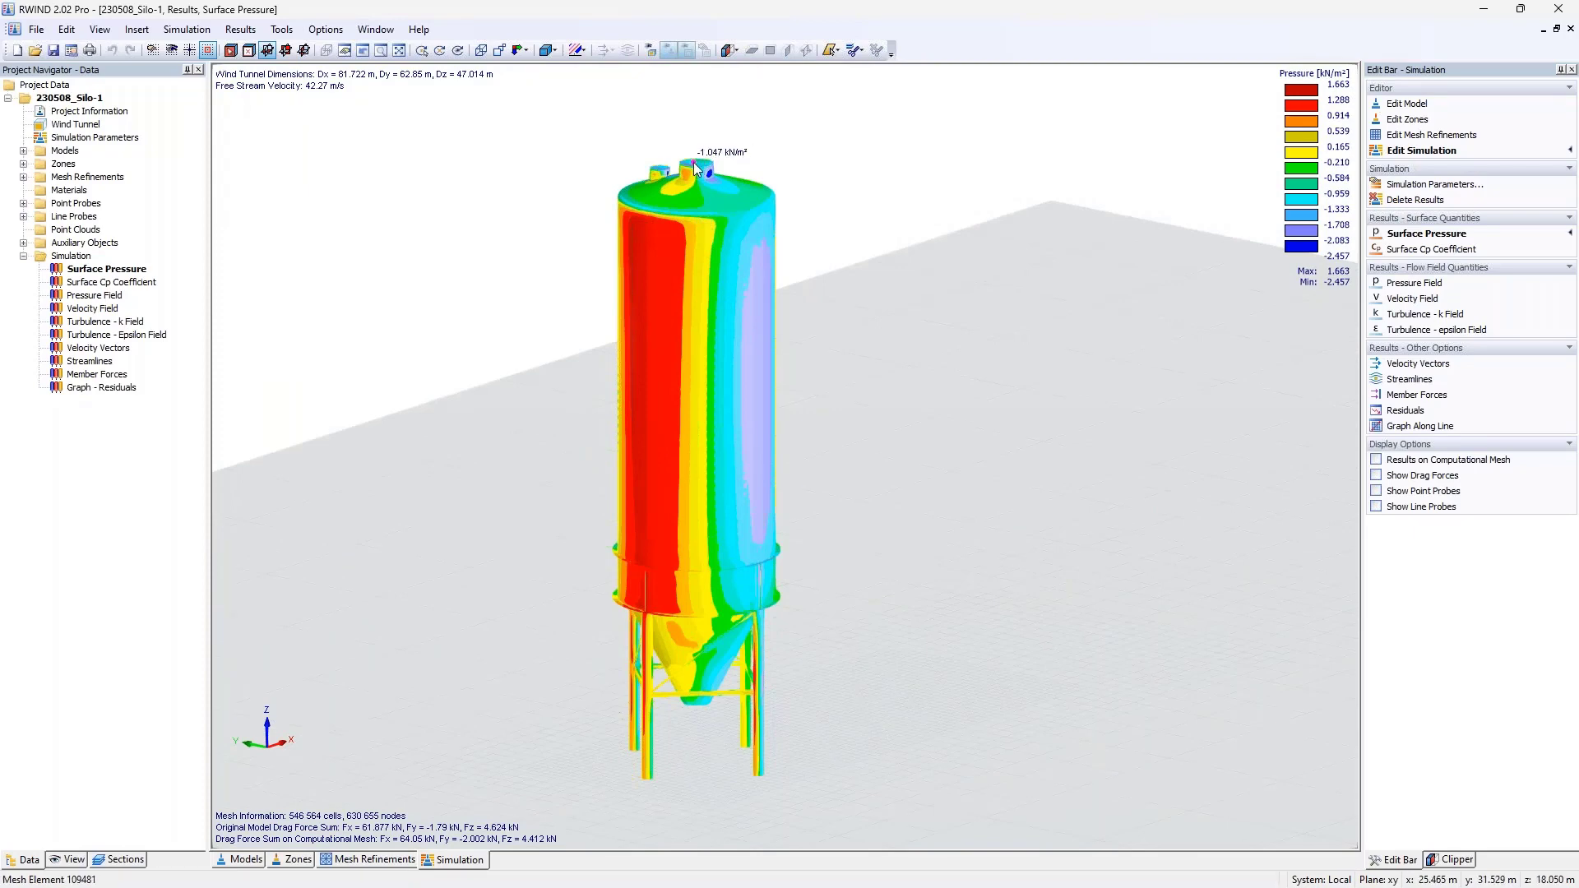
{"action": "scroll", "coordinate": [736, 215], "scroll_direction": "down", "scroll_amount": 3}
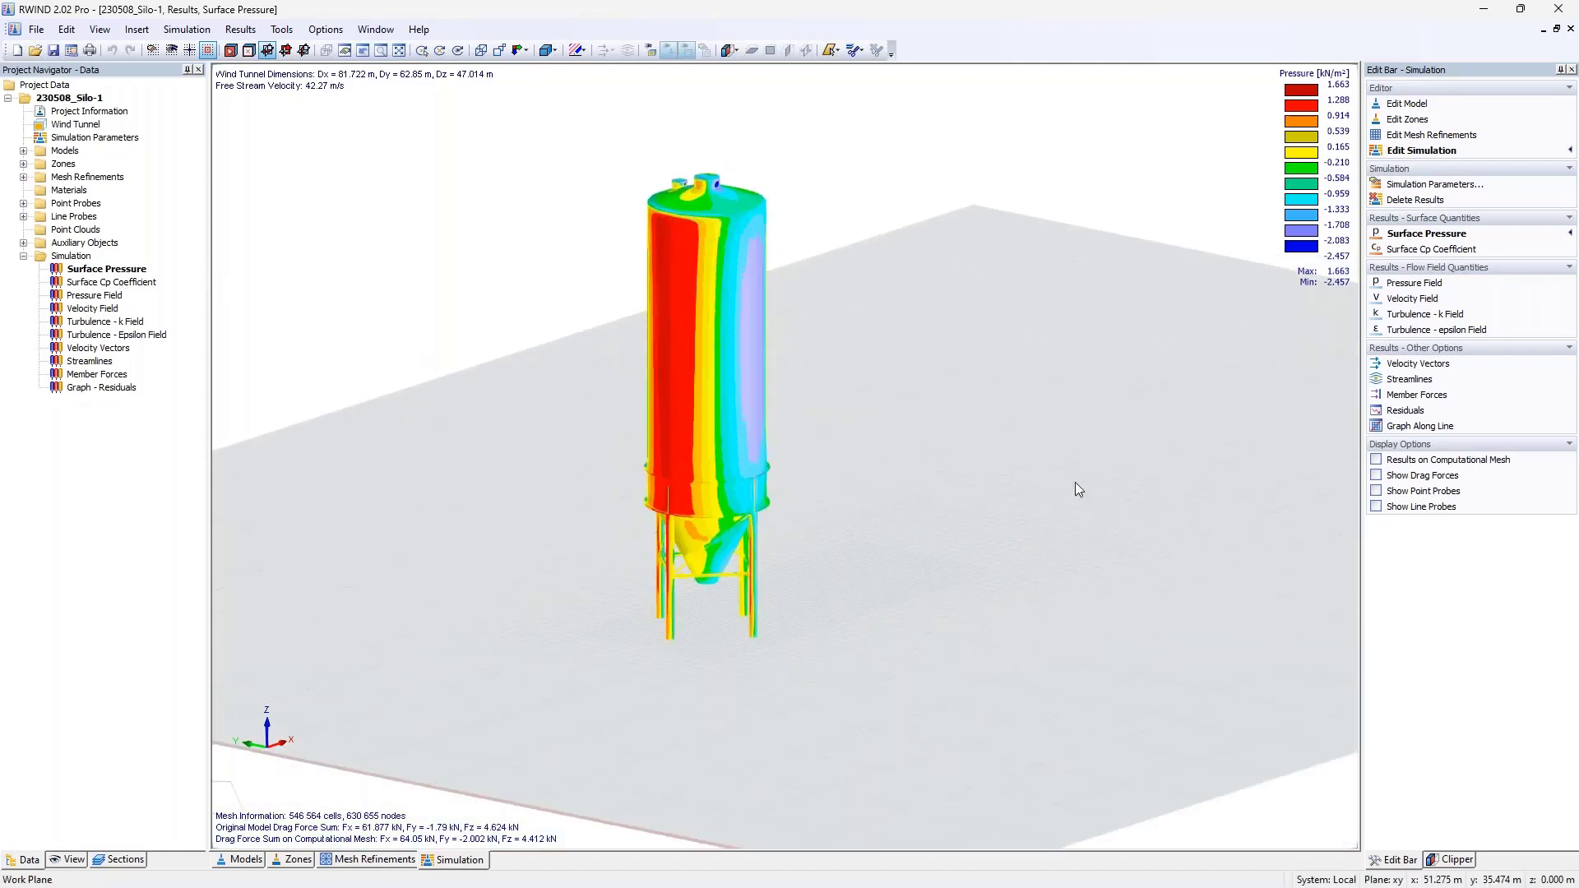
Display the surface pressure on the computational mesh and inspect the silo's roof and upper shell up close.
{"action": "left_click", "coordinate": [1375, 460]}
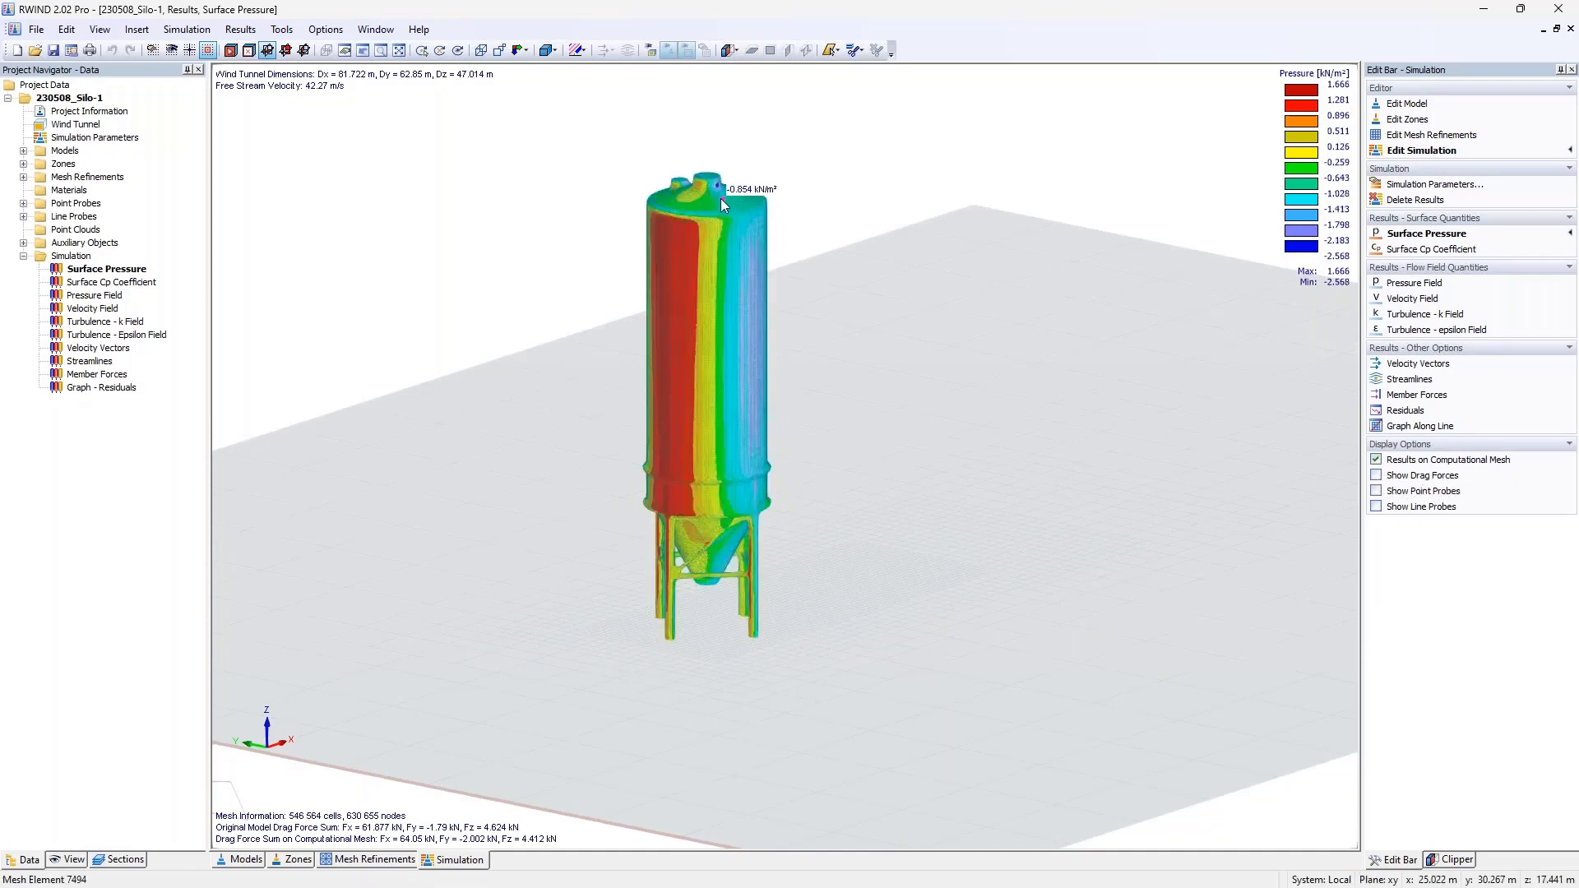
{"action": "scroll", "coordinate": [709, 203], "scroll_direction": "up", "scroll_amount": 3}
{"action": "scroll", "coordinate": [708, 206], "scroll_direction": "up", "scroll_amount": 2}
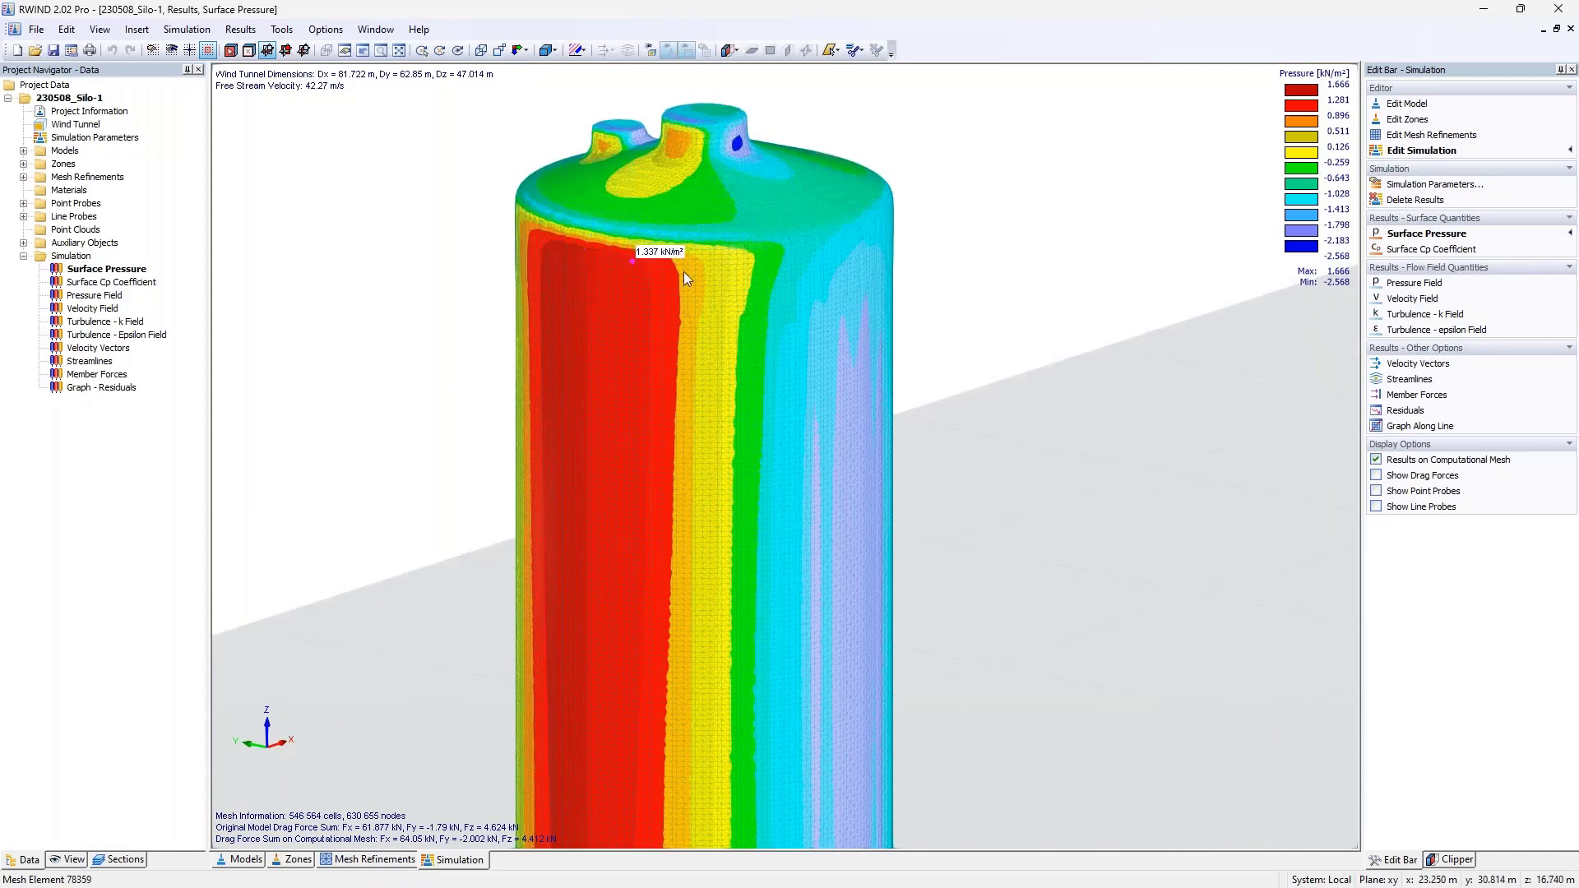
Compare the pressure on the original silo model with the results on the computational mesh, ending on the computational mesh.
{"action": "left_click", "coordinate": [1375, 460]}
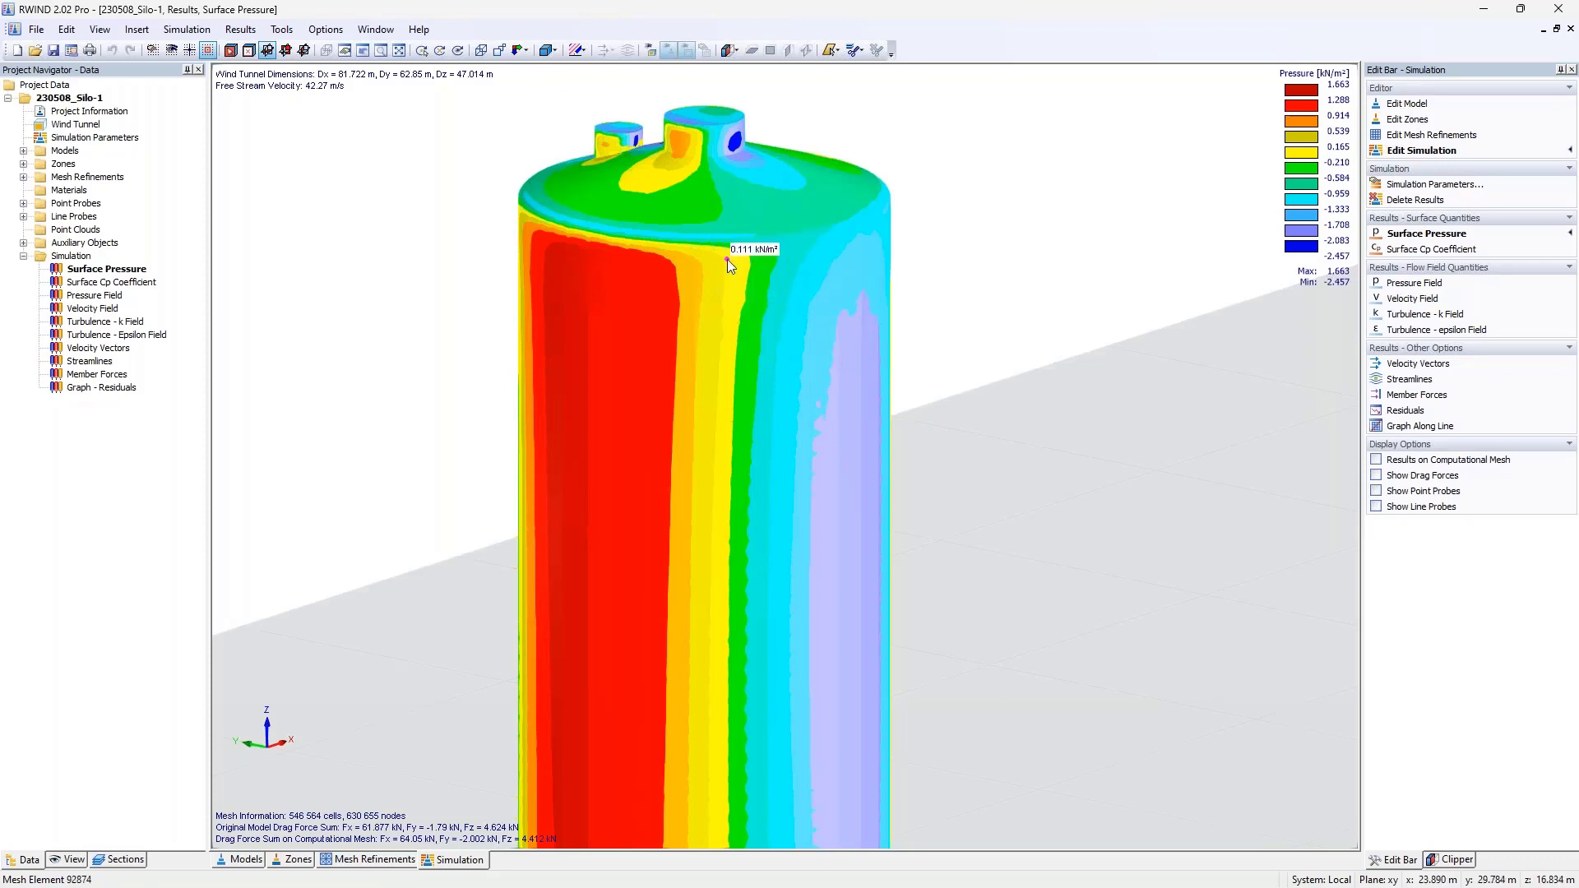
{"action": "scroll", "coordinate": [727, 259], "scroll_direction": "down", "scroll_amount": 2}
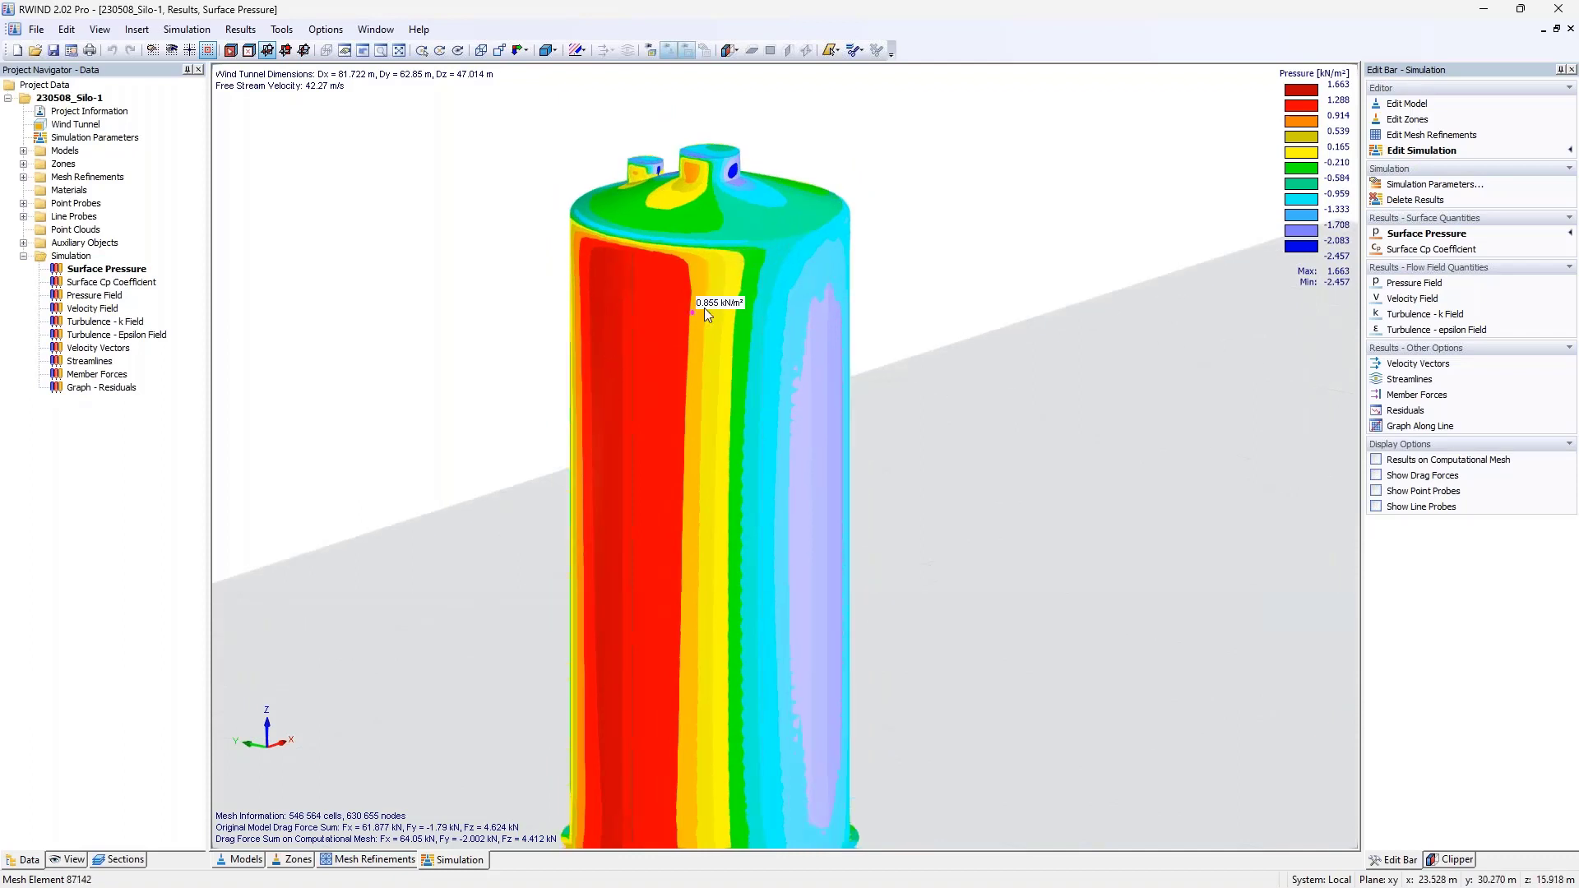
{"action": "left_click", "coordinate": [1378, 459]}
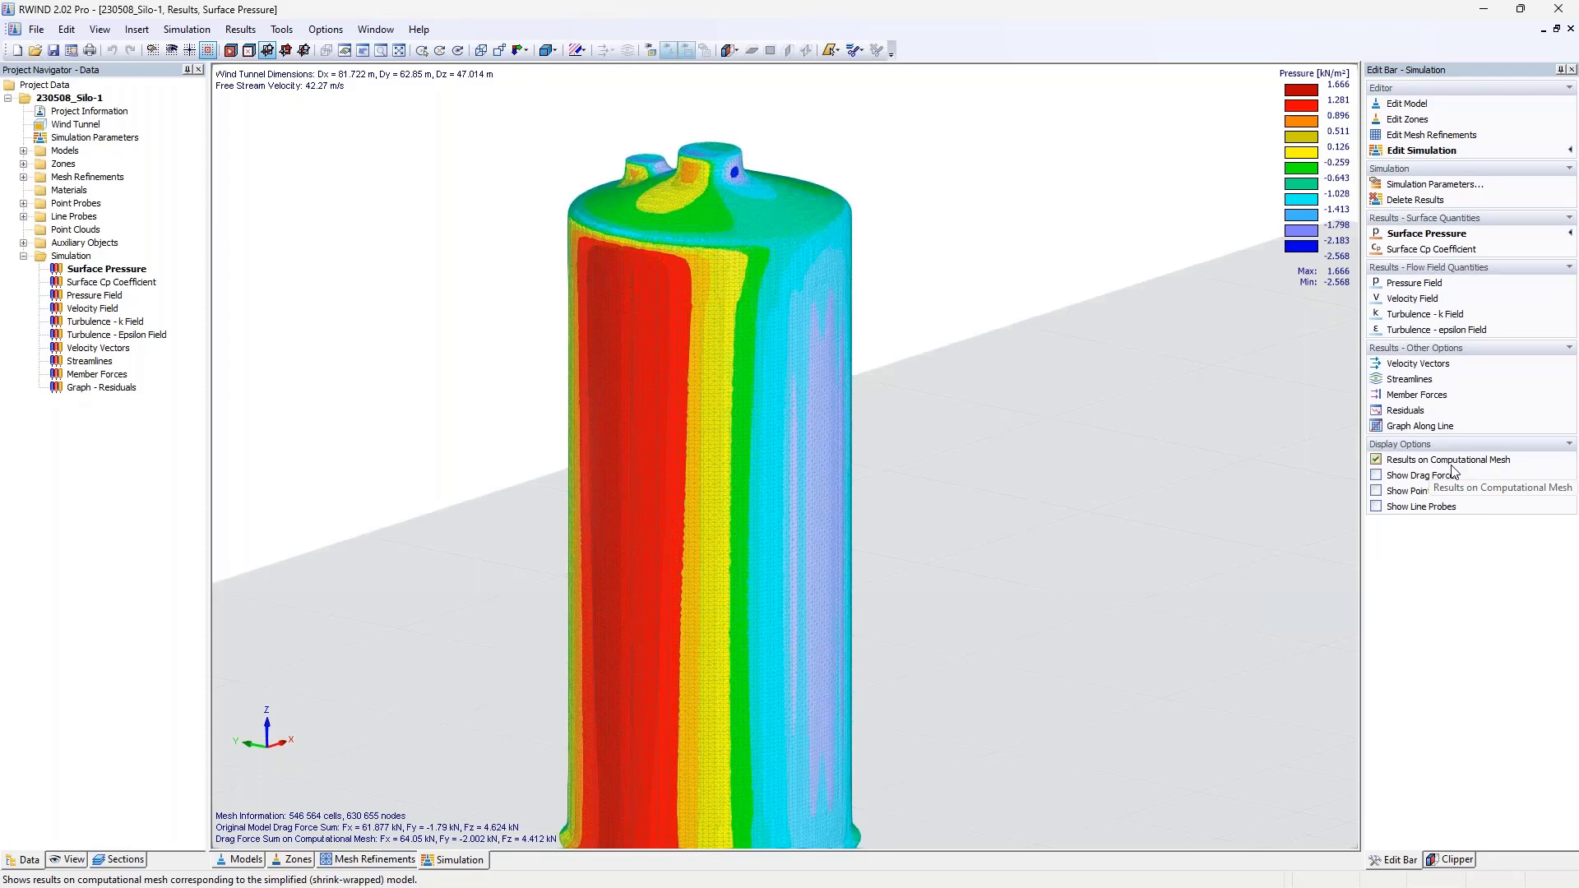
{"action": "mouse_move", "coordinate": [638, 270]}
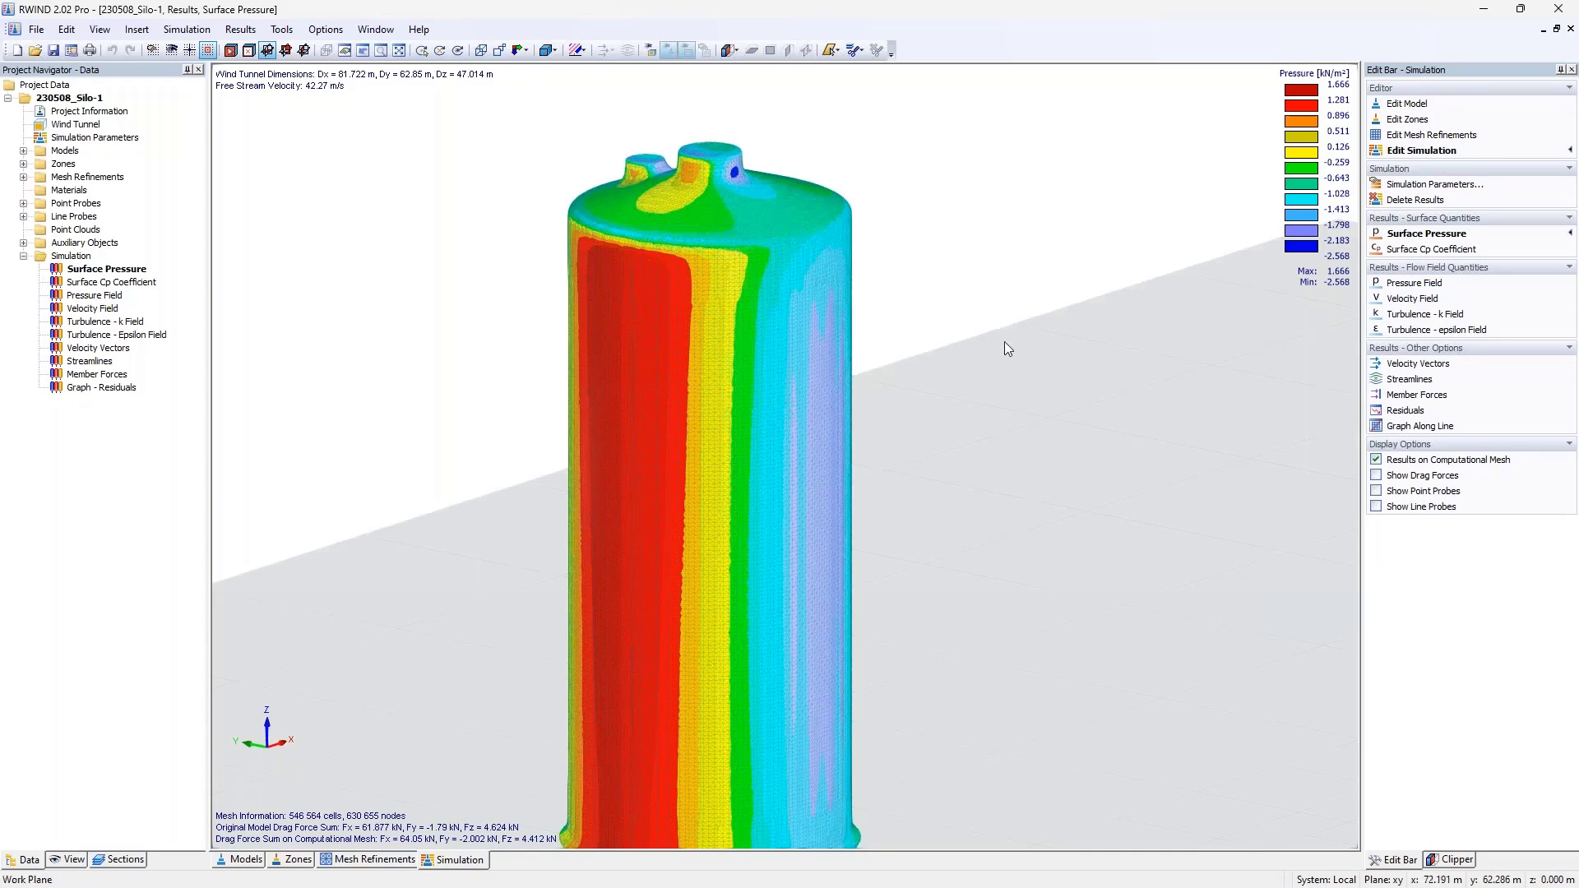
Show the drag force on the whole silo and view its arrow from several directions.
{"action": "scroll", "coordinate": [1004, 342], "scroll_direction": "down", "scroll_amount": 3}
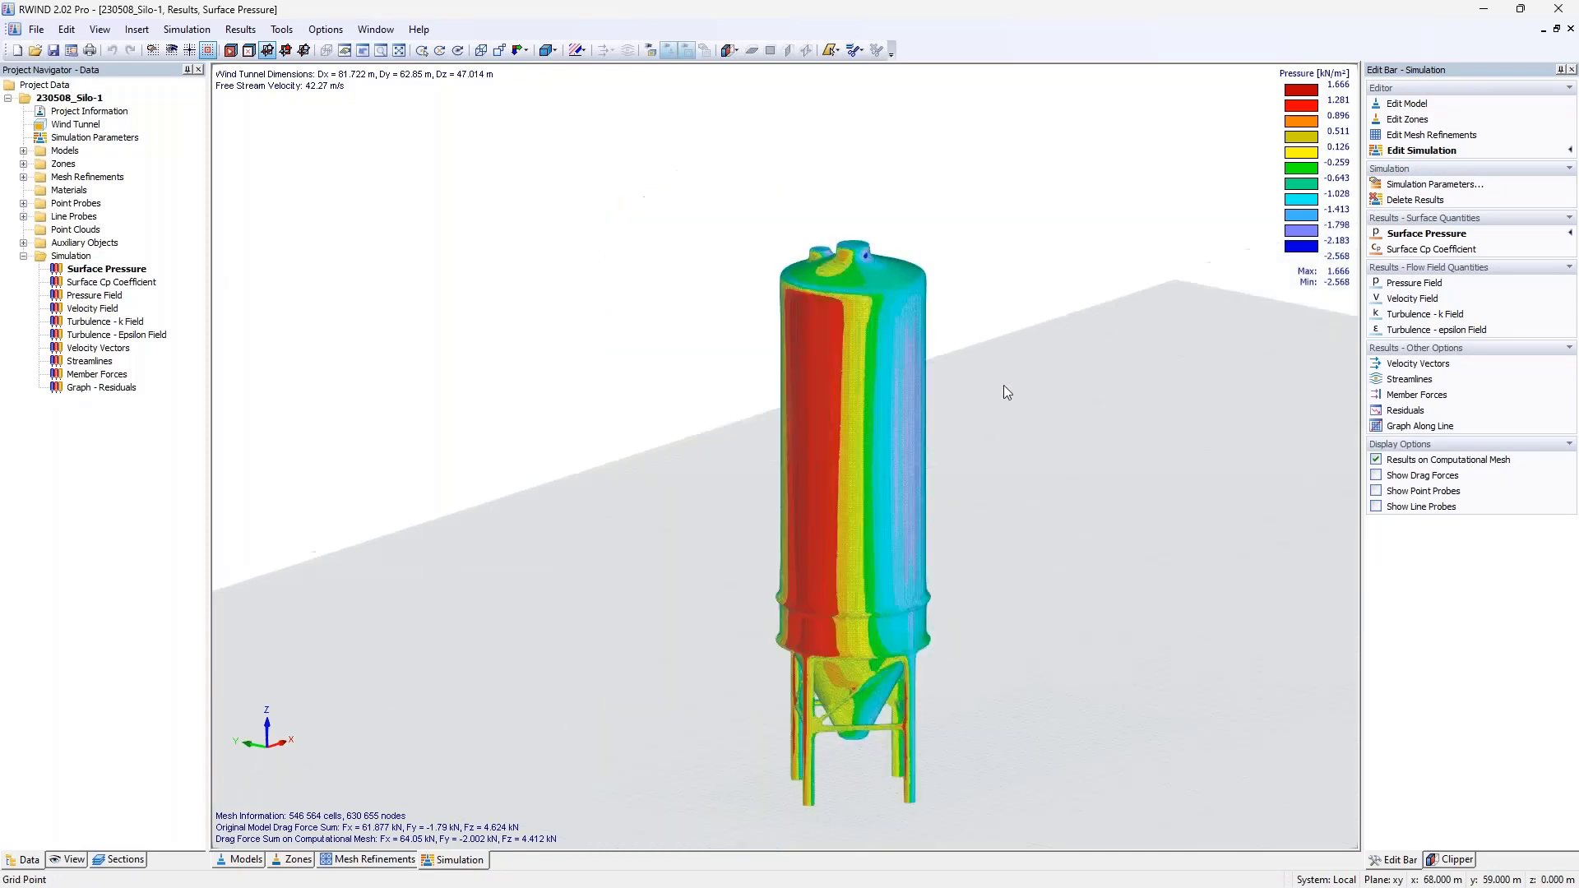
{"action": "left_click", "coordinate": [1412, 475]}
{"action": "middle_click_drag", "start_coordinate": [1273, 500], "coordinate": [842, 506], "text": "ctrl"}
{"action": "mouse_move", "coordinate": [842, 506]}
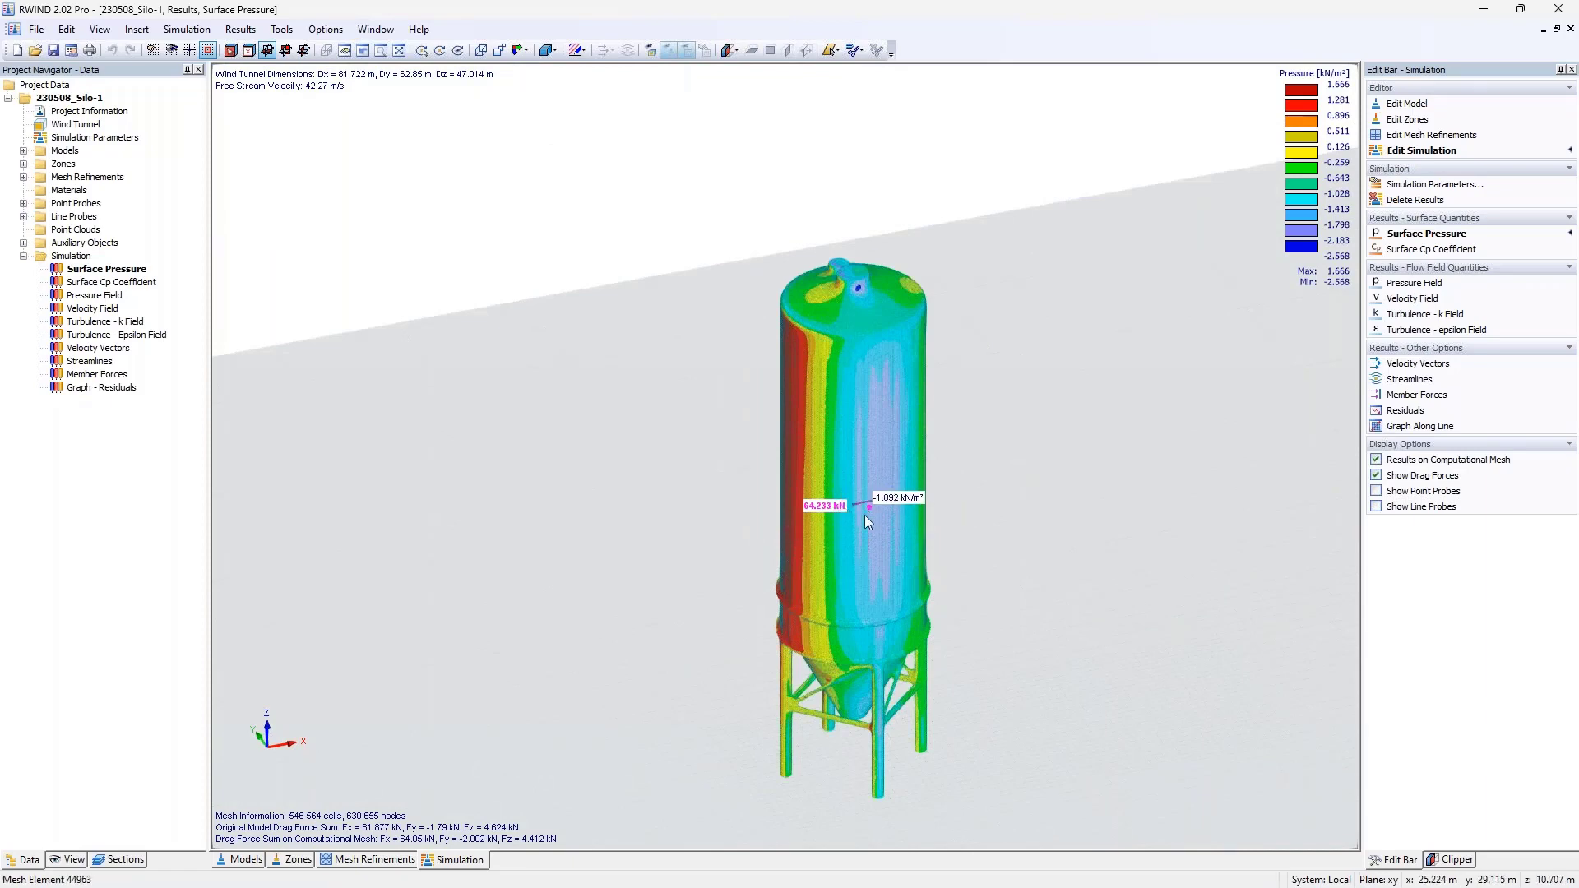
{"action": "middle_click_drag", "start_coordinate": [820, 568], "coordinate": [1326, 413], "text": "ctrl"}
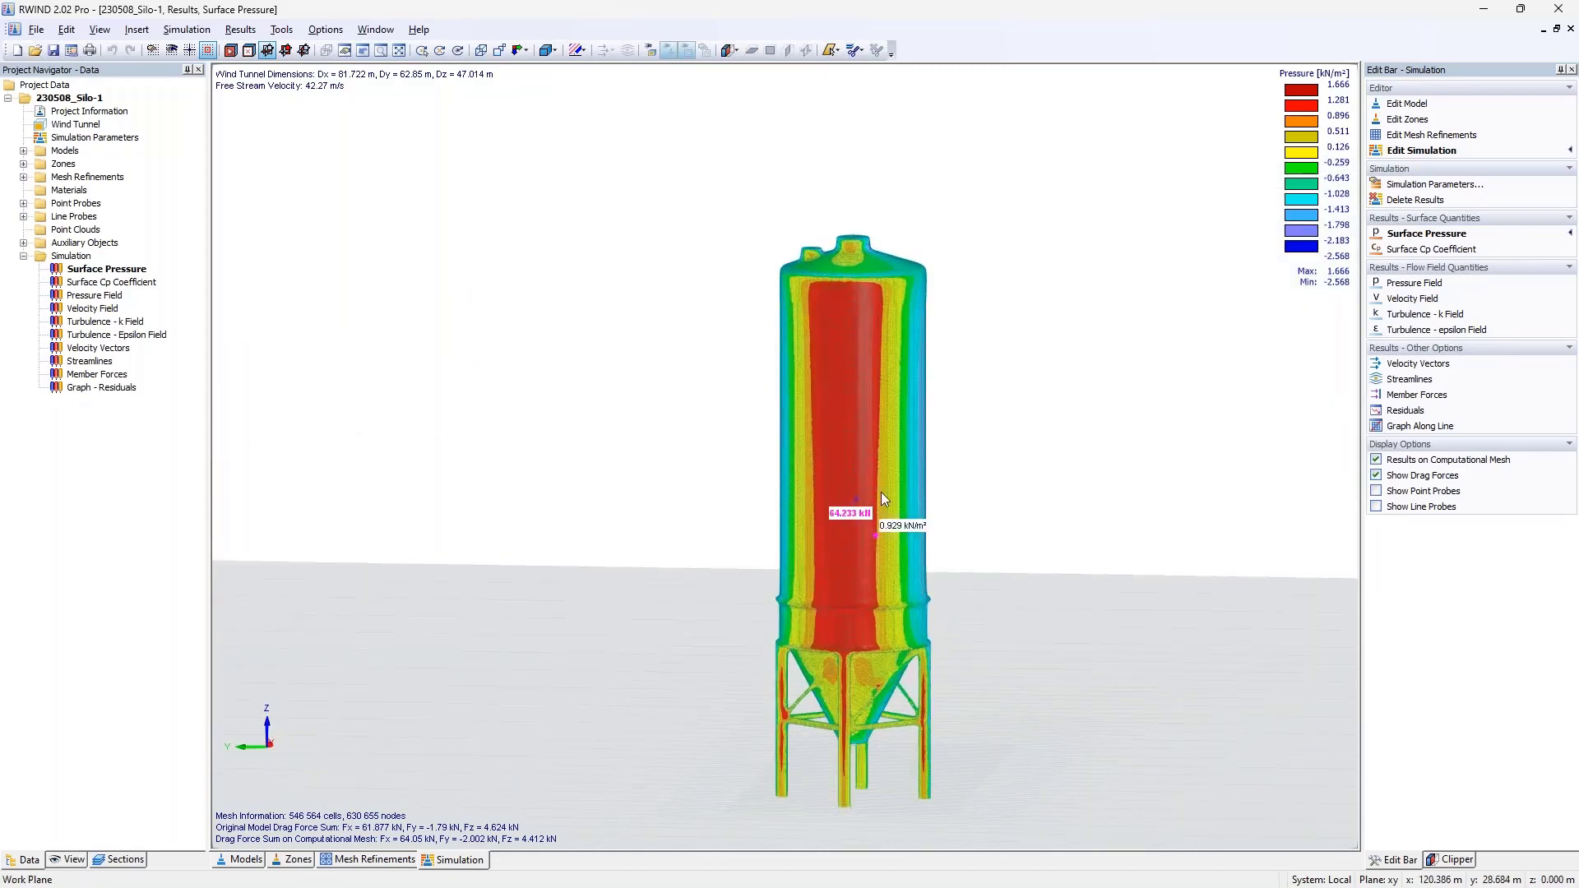
{"action": "mouse_move", "coordinate": [860, 297]}
{"action": "middle_click_drag", "start_coordinate": [1135, 299], "coordinate": [770, 440], "text": "ctrl"}
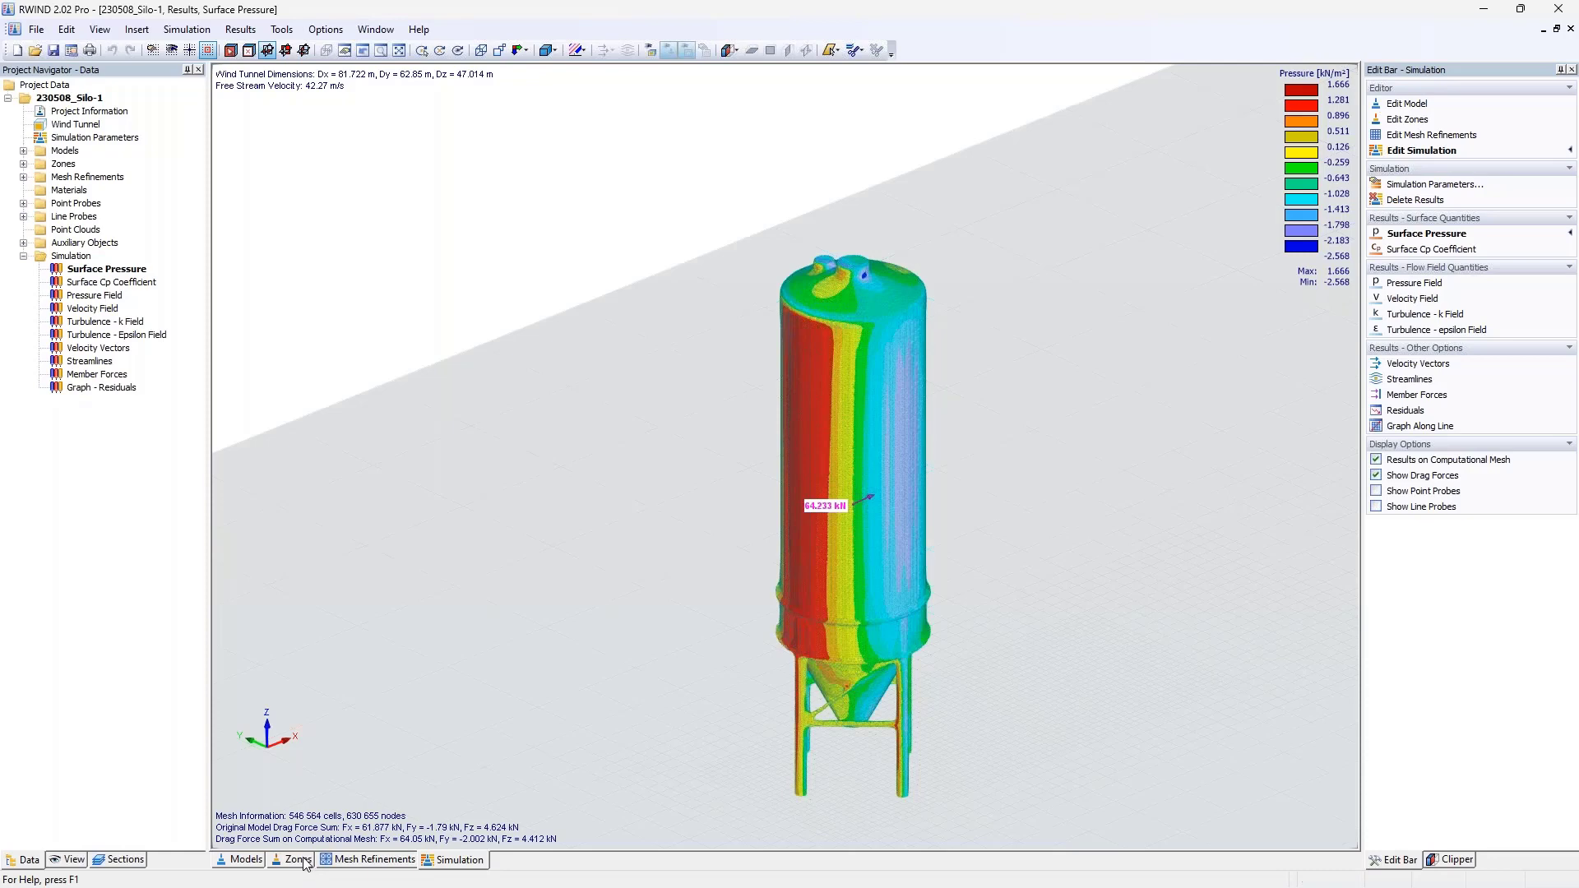
Isolate the mesh section of zone 2 and examine the roof's surface pressure and jagged mesh edge.
{"action": "left_click", "coordinate": [135, 860]}
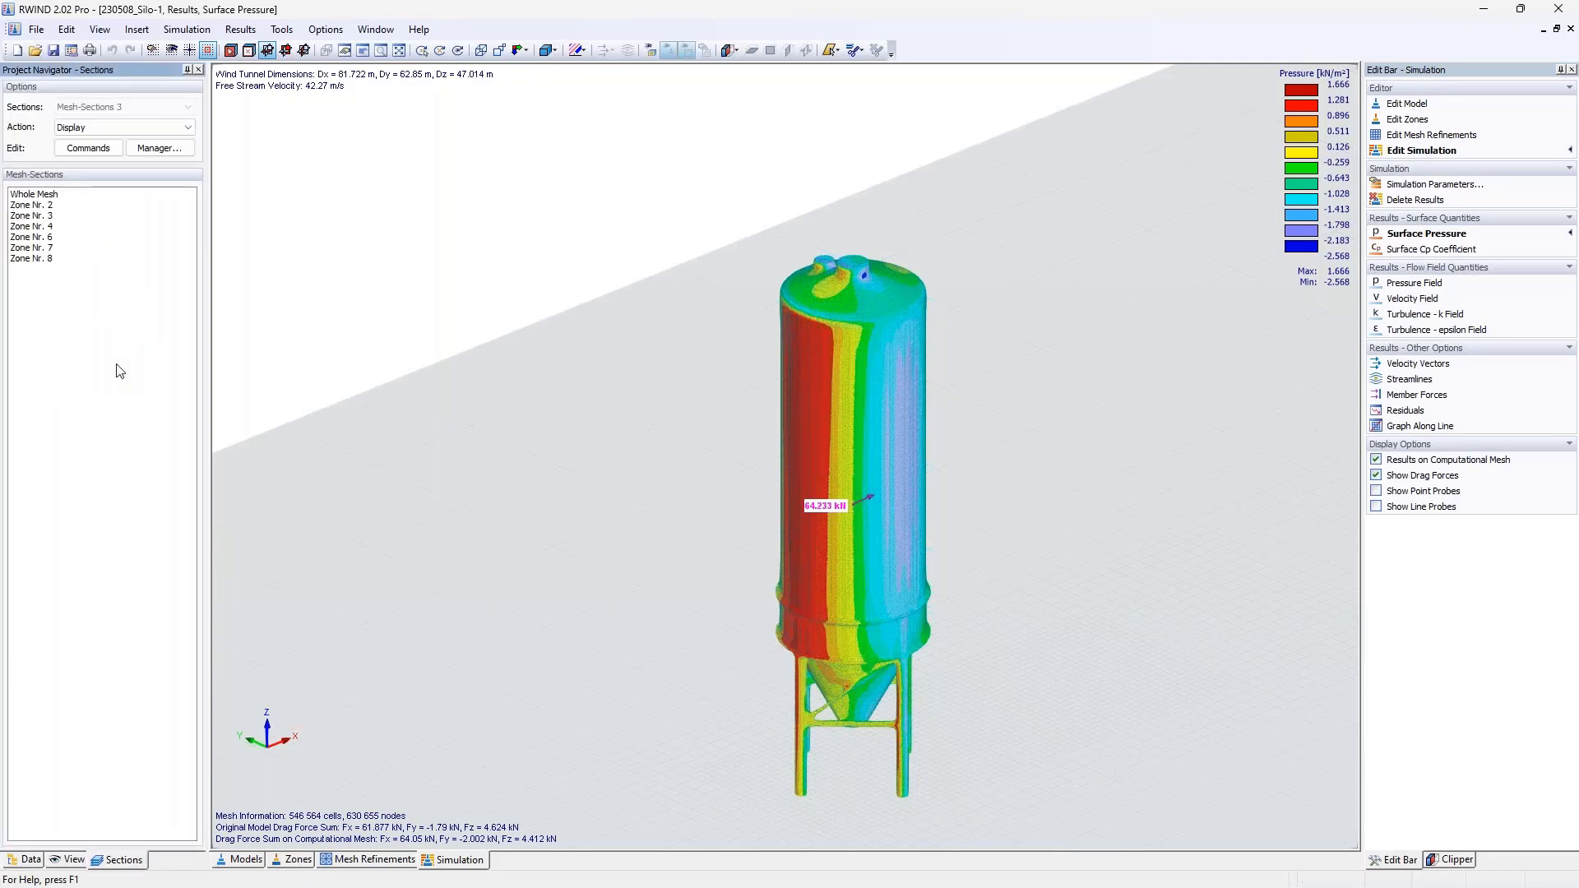
{"action": "left_click", "coordinate": [51, 205]}
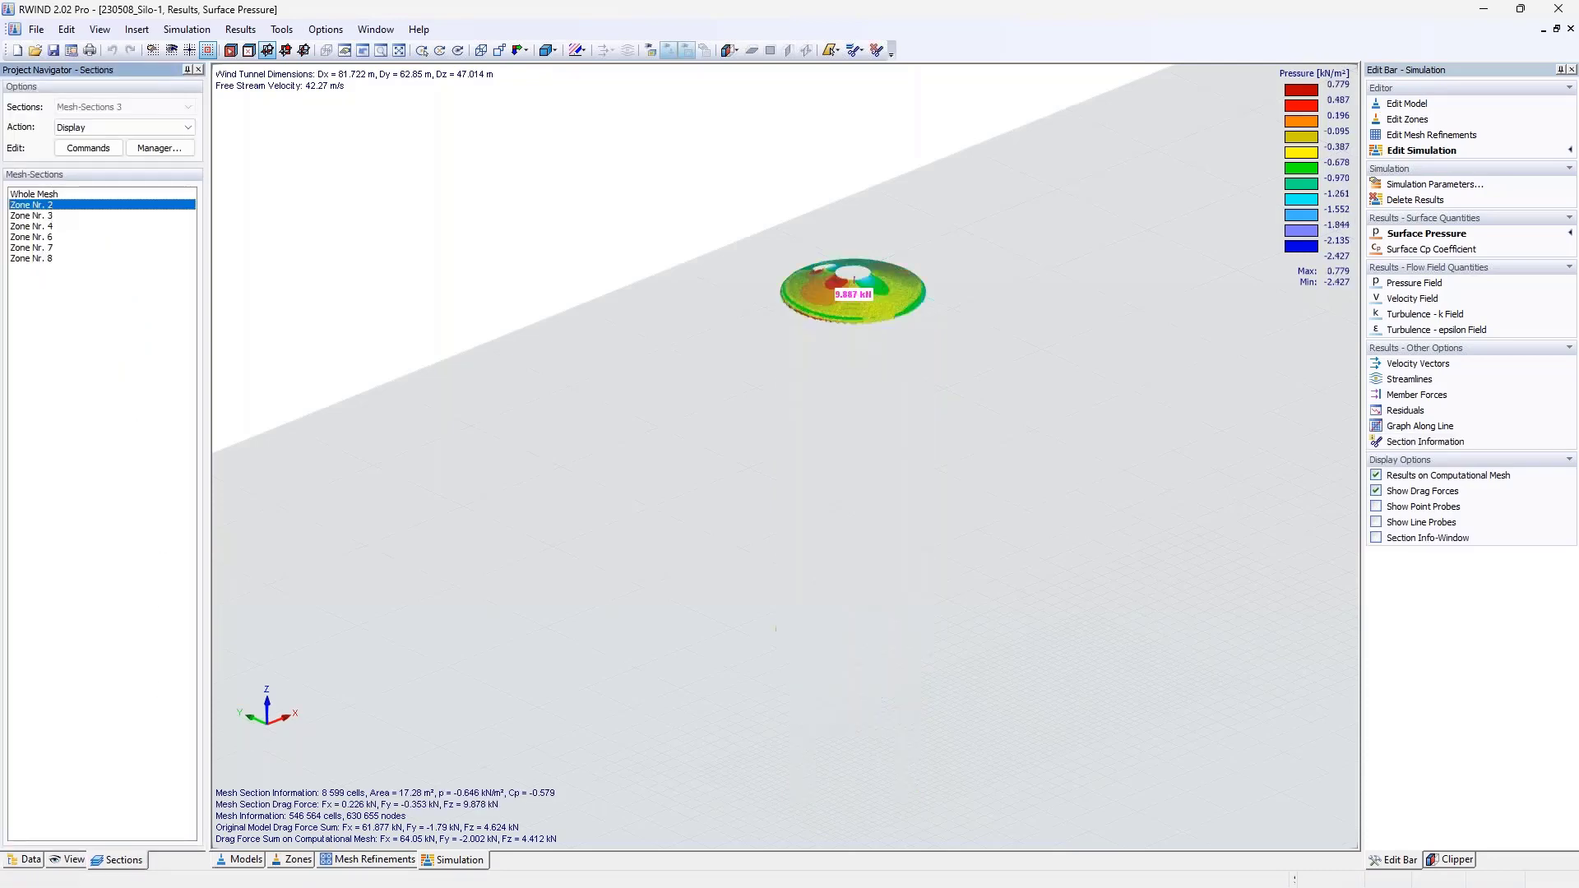
{"action": "scroll", "coordinate": [865, 288], "scroll_direction": "up", "scroll_amount": 5}
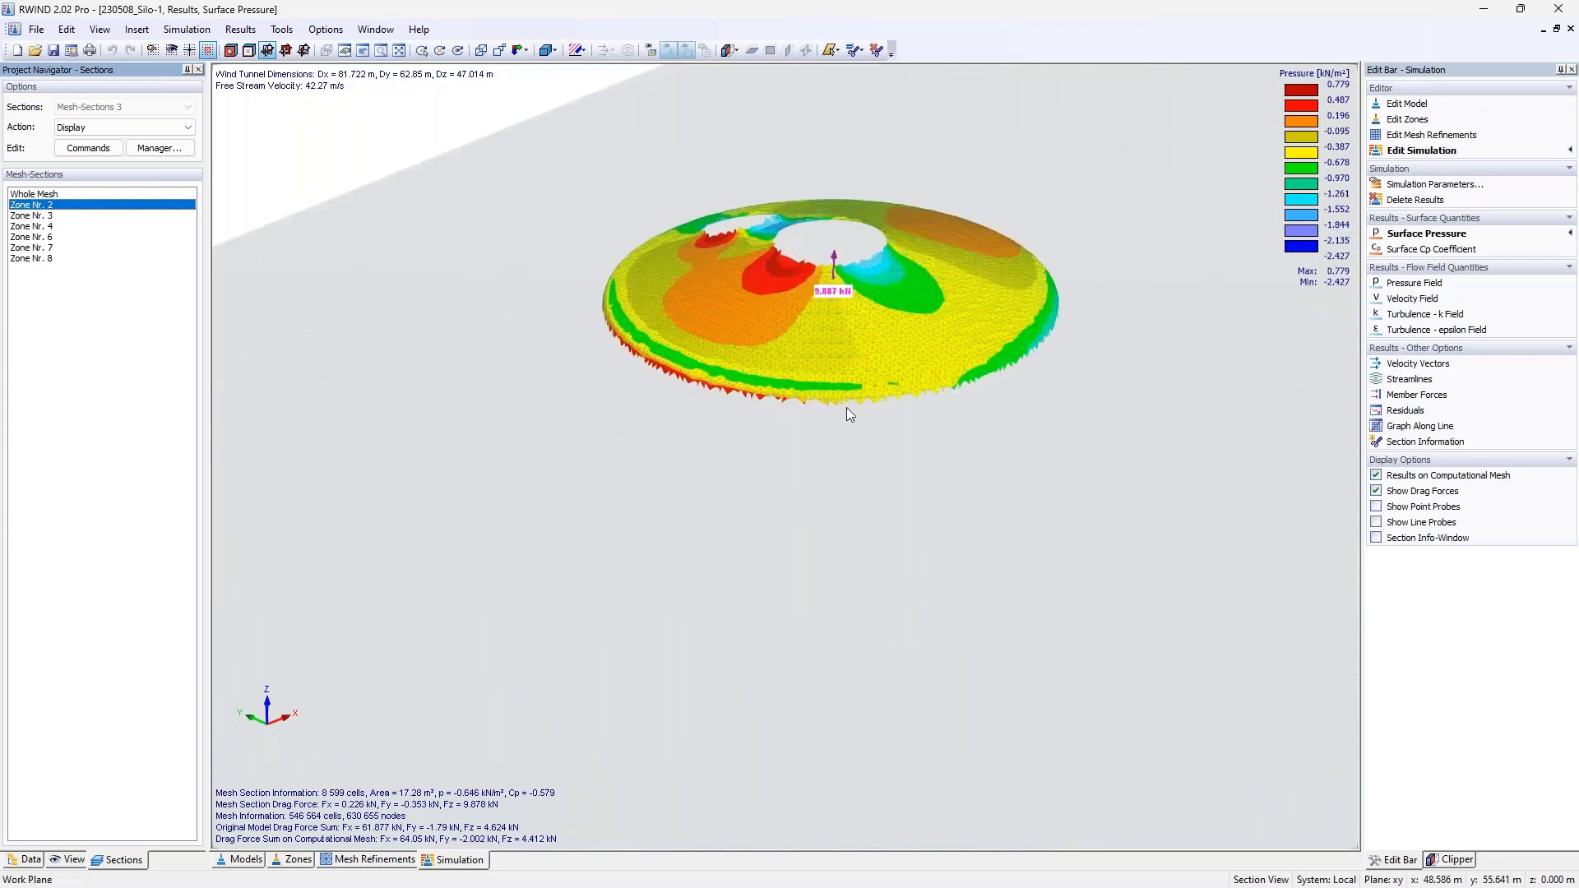
{"action": "scroll", "coordinate": [847, 407], "scroll_direction": "up", "scroll_amount": 2}
{"action": "scroll", "coordinate": [846, 407], "scroll_direction": "up", "scroll_amount": 1}
{"action": "middle_click_drag", "start_coordinate": [840, 399], "coordinate": [833, 503]}
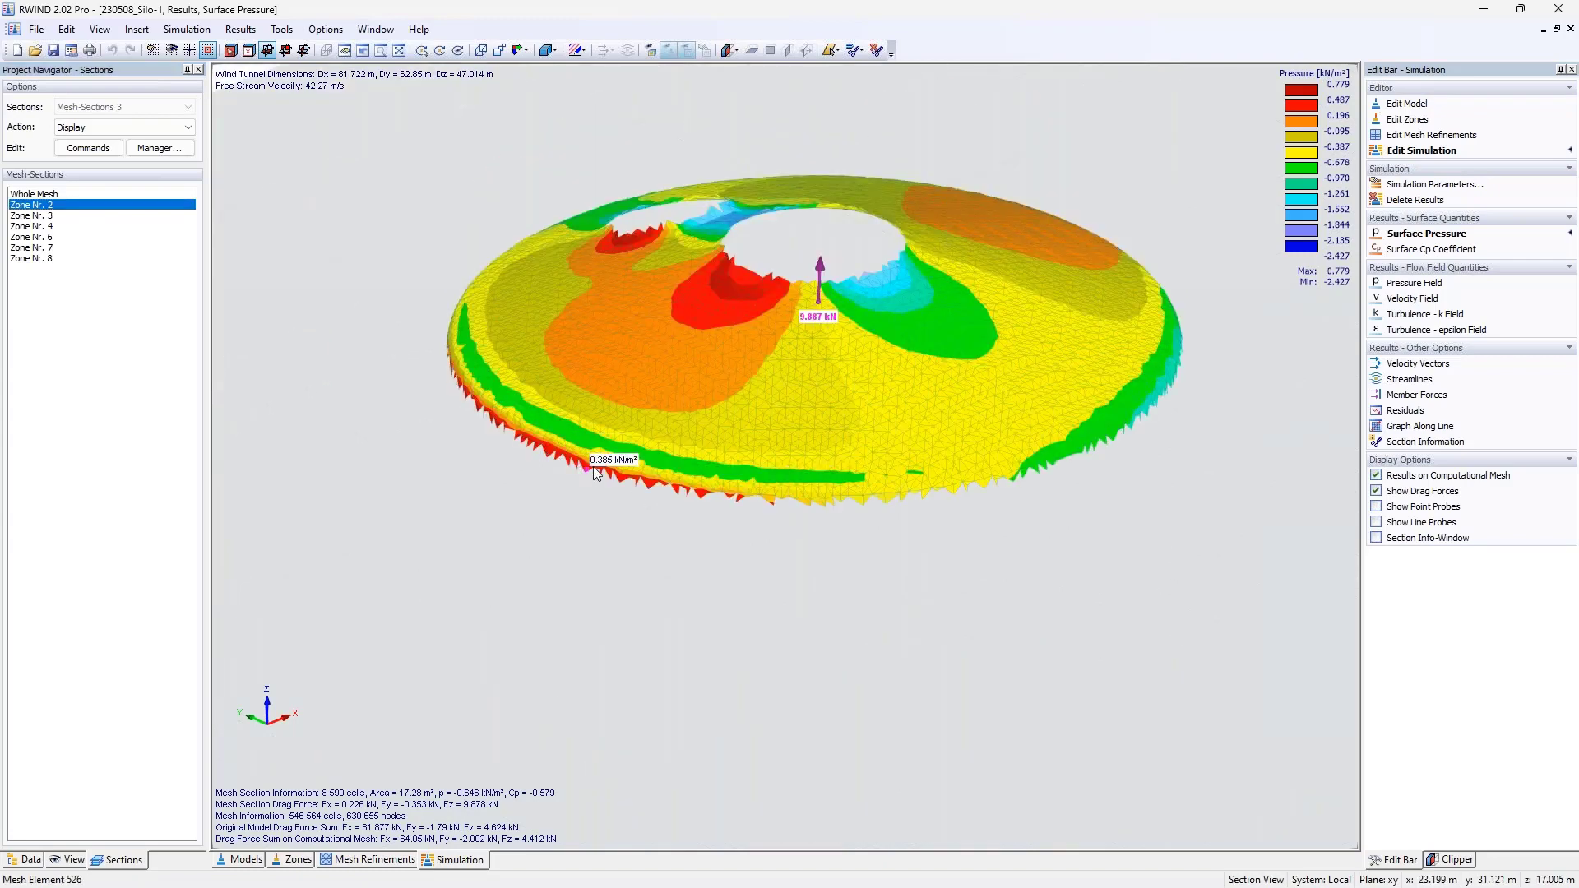
{"action": "mouse_move", "coordinate": [737, 499]}
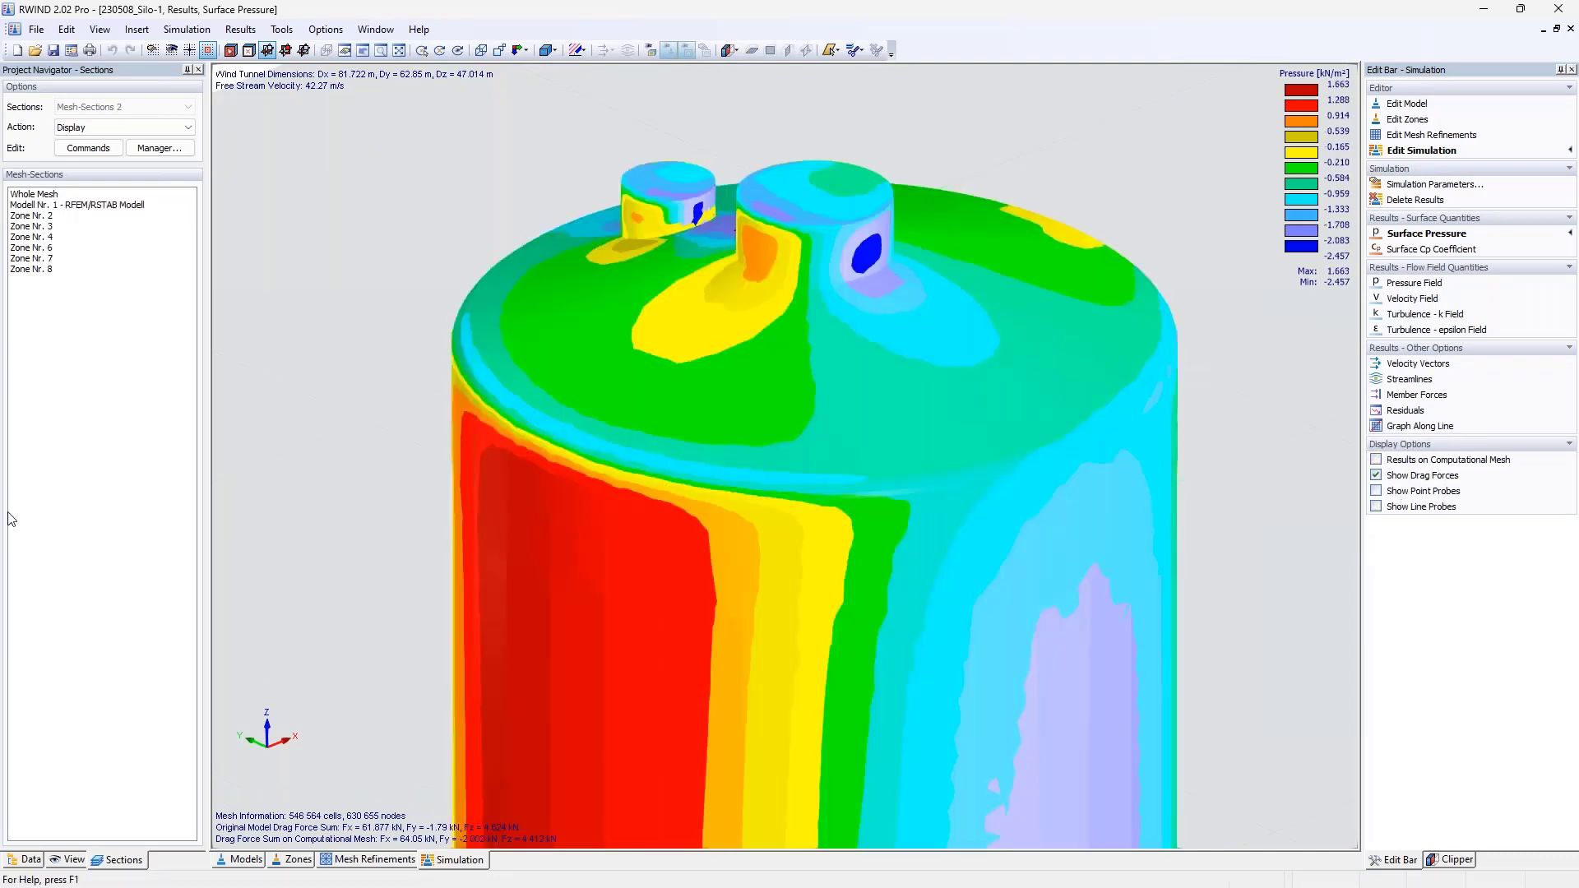
Inspect zone 2 on the original model for comparison, and switch its results back to the computational mesh.
{"action": "left_click", "coordinate": [51, 217]}
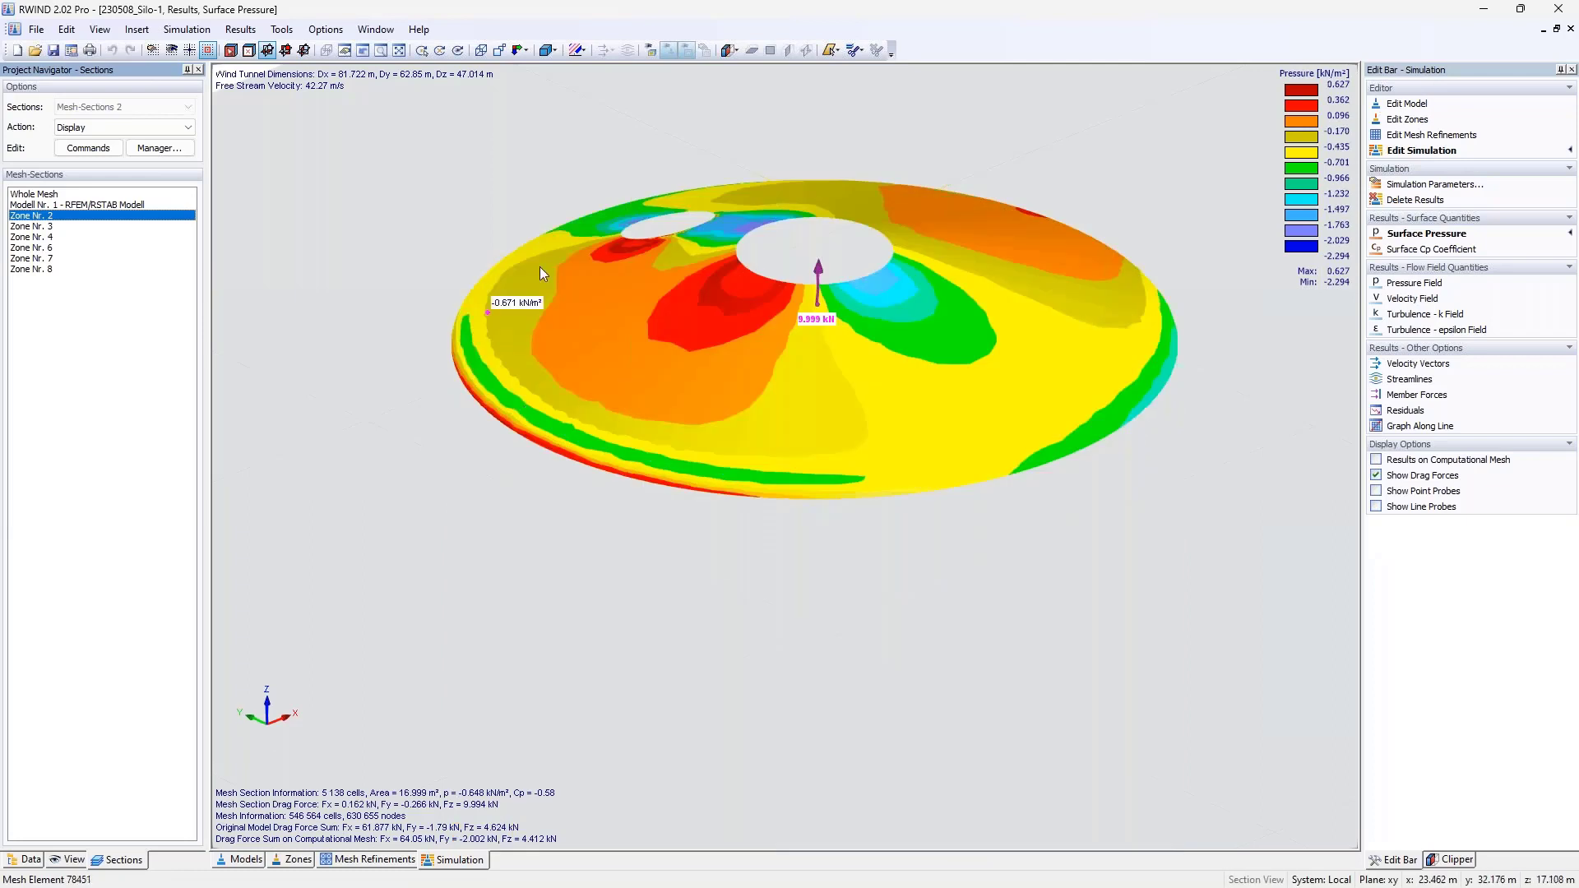
{"action": "mouse_move", "coordinate": [619, 443]}
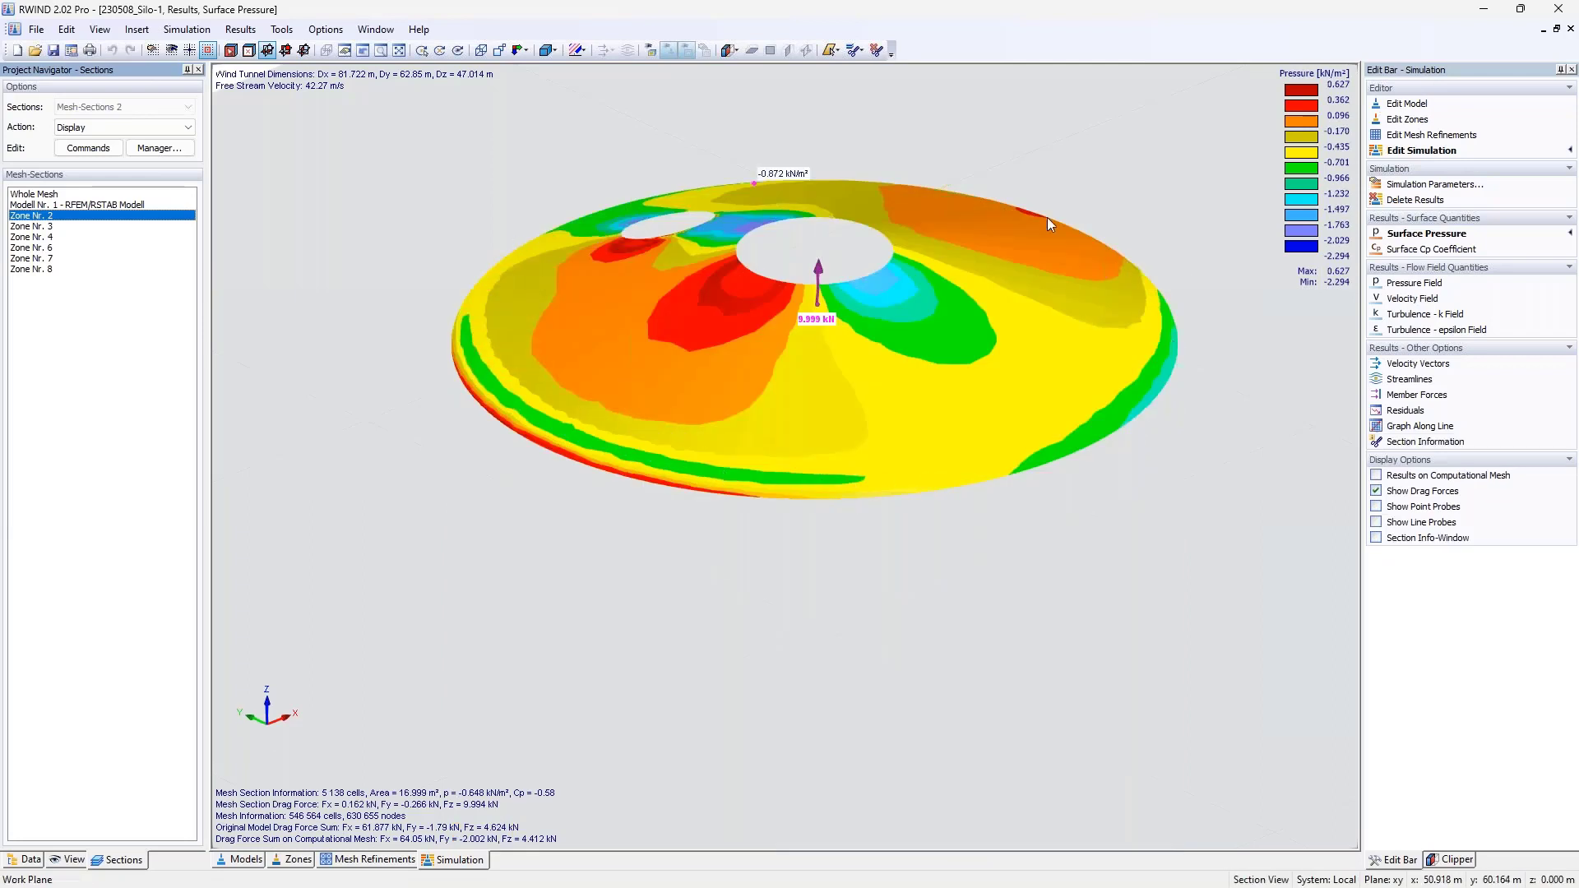
{"action": "left_click", "coordinate": [1376, 476]}
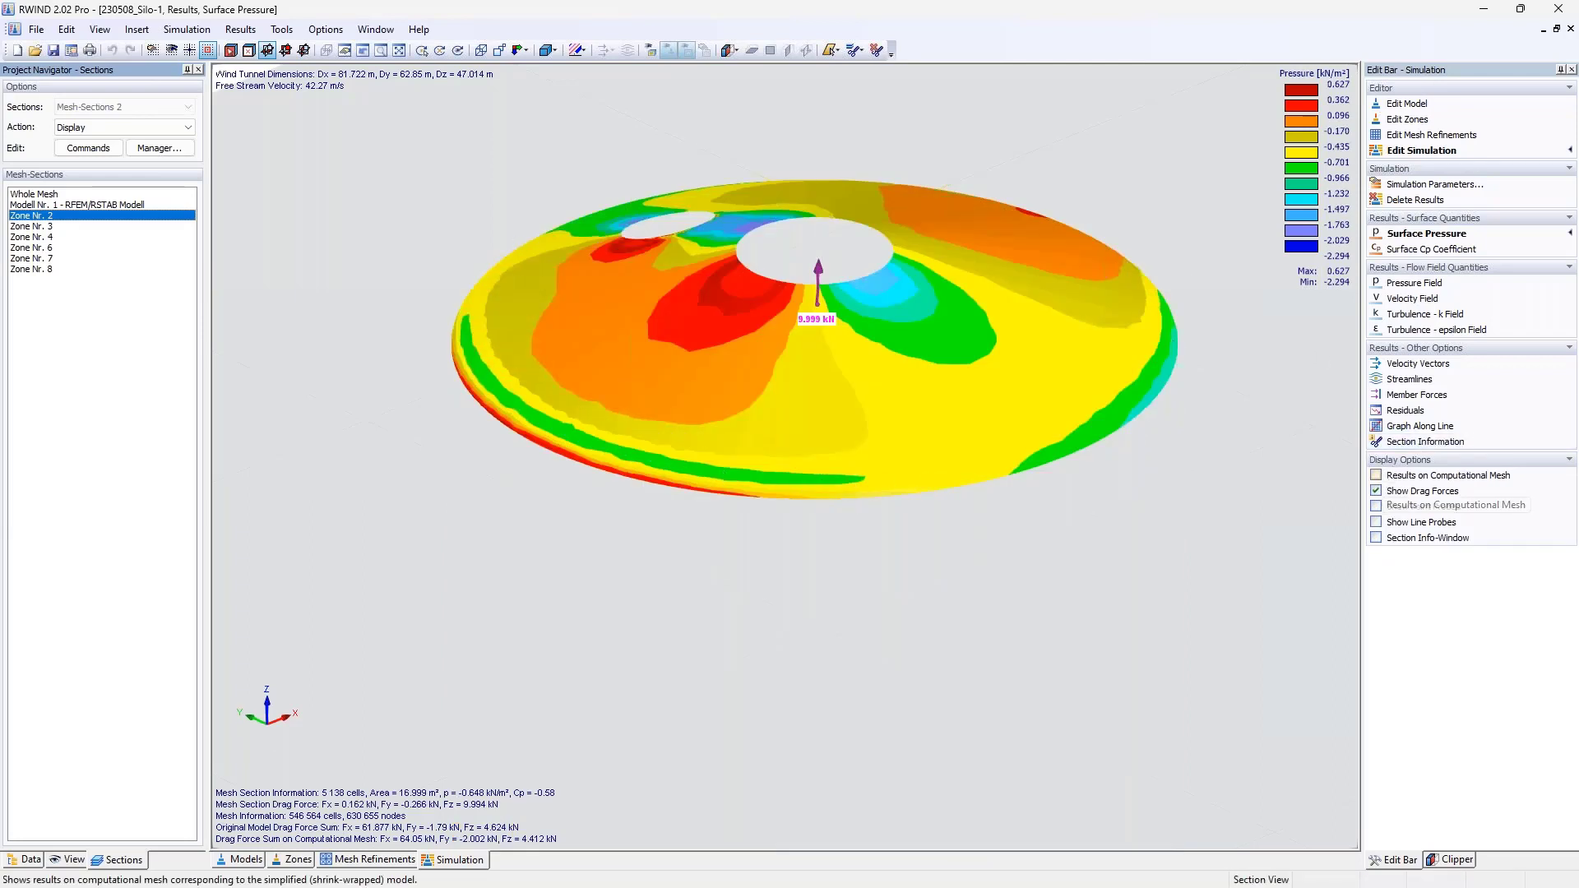
{"action": "mouse_move", "coordinate": [826, 332]}
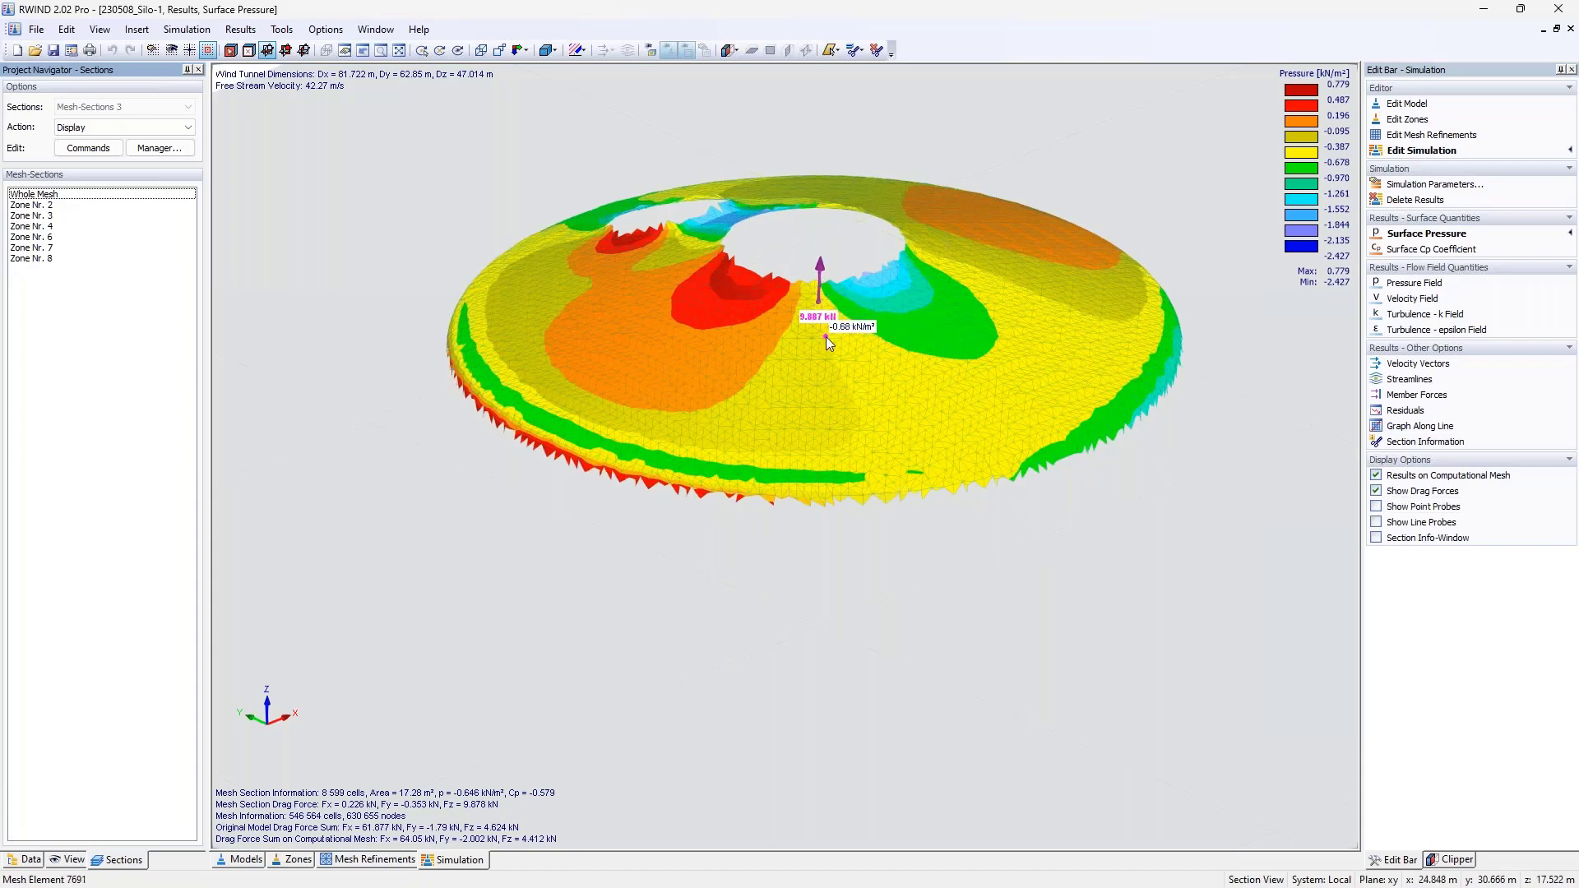
Isolate the mesh section of zone 6 and examine the shell's surface pressure and drag force.
{"action": "scroll", "coordinate": [825, 338], "scroll_direction": "down", "scroll_amount": 5}
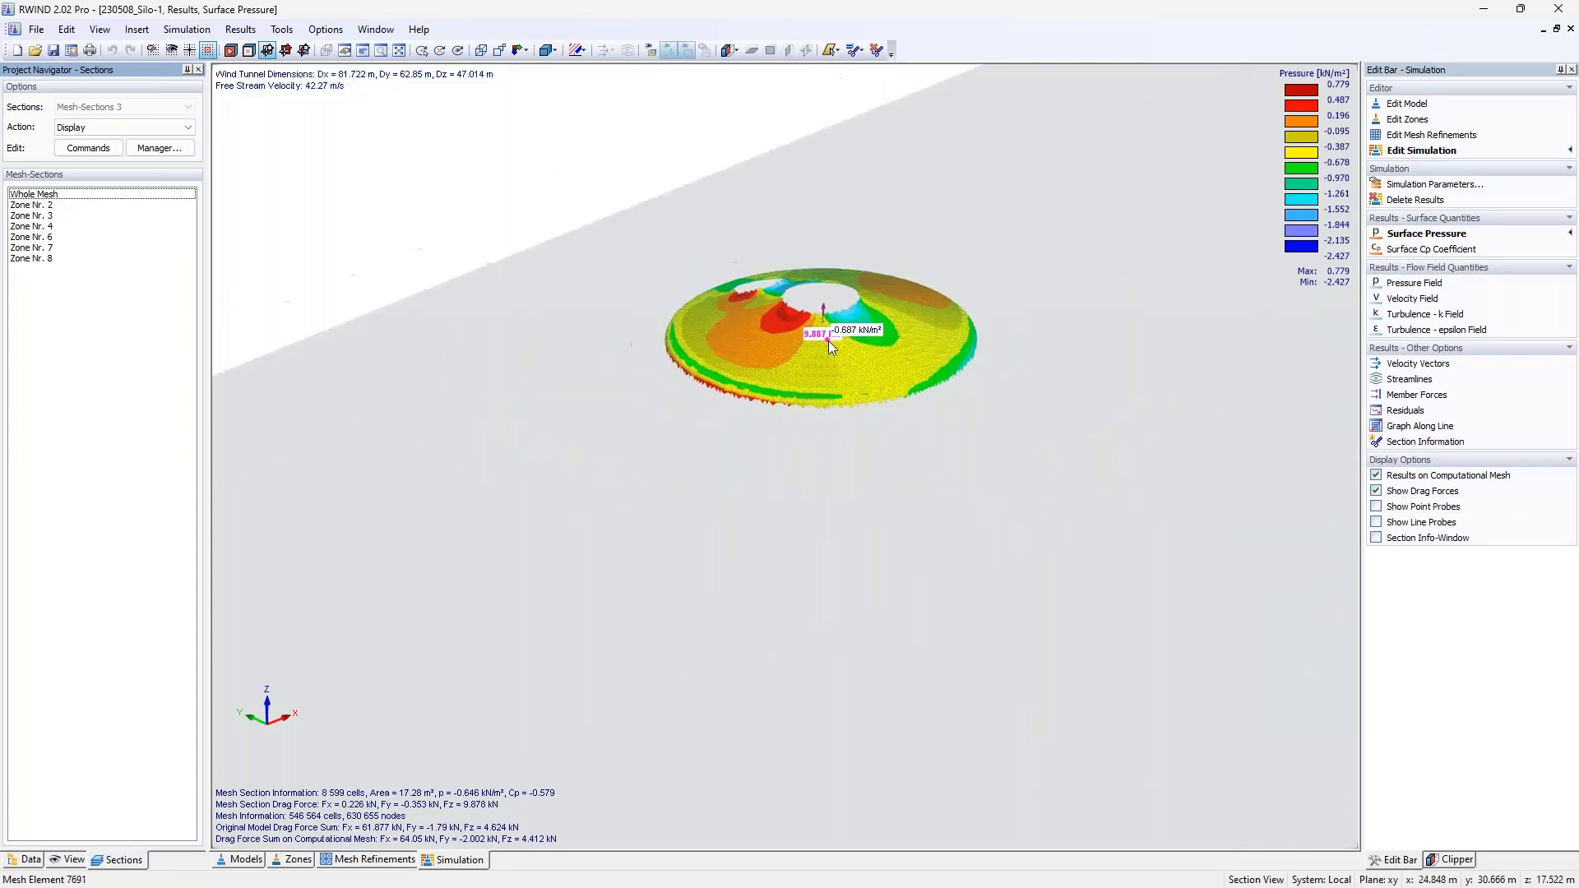
{"action": "left_click", "coordinate": [51, 237]}
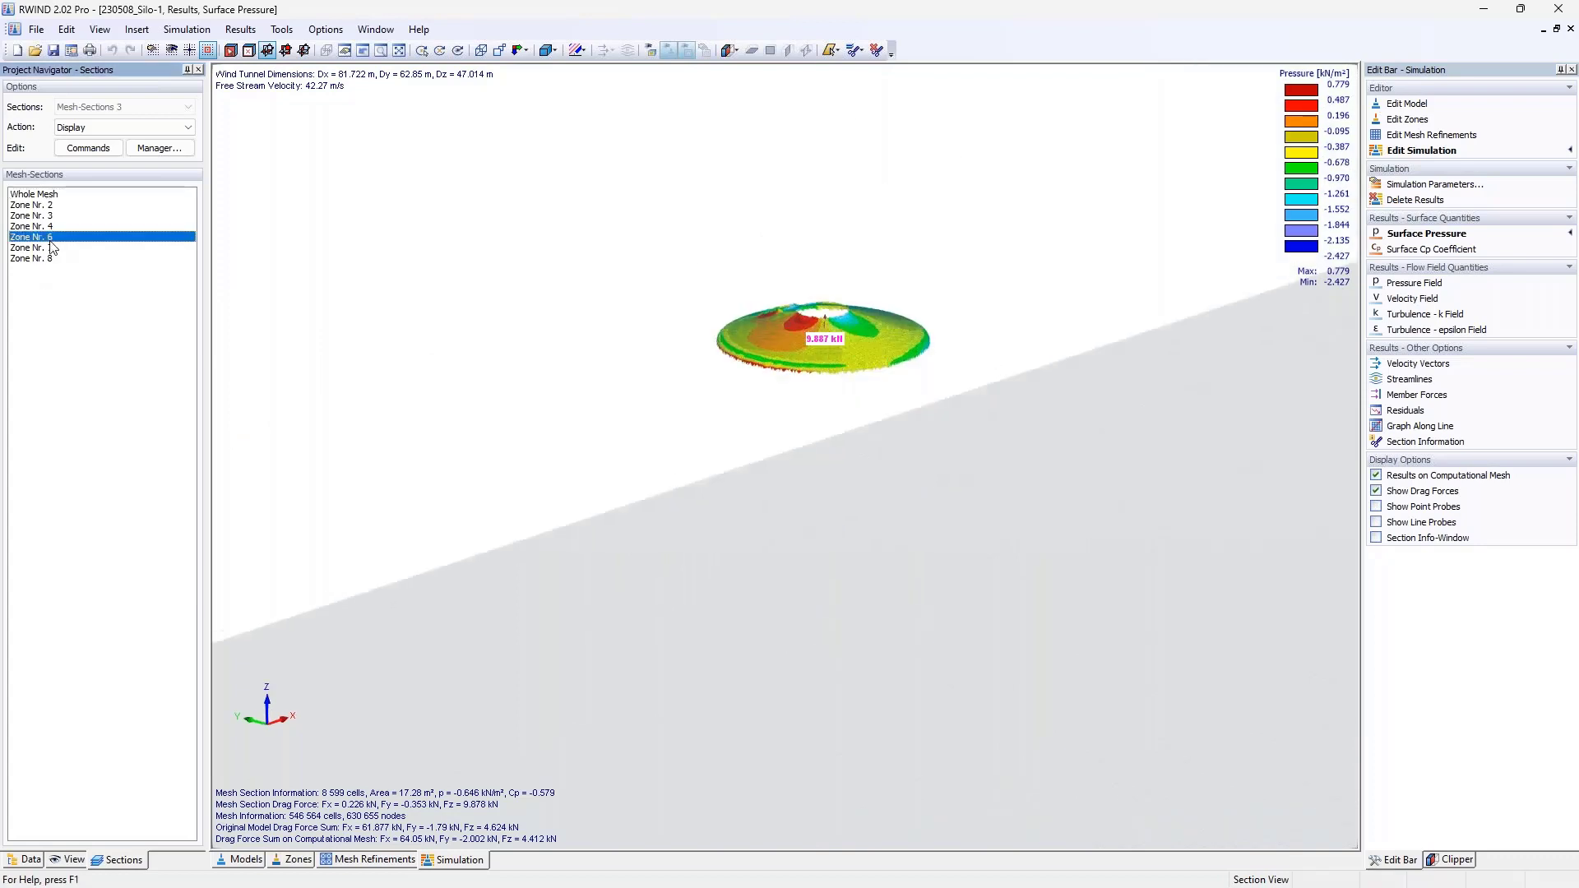
{"action": "scroll", "coordinate": [620, 426], "scroll_direction": "down", "scroll_amount": 3}
{"action": "middle_click_drag", "start_coordinate": [582, 420], "coordinate": [728, 483], "text": "ctrl"}
{"action": "mouse_move", "coordinate": [727, 484]}
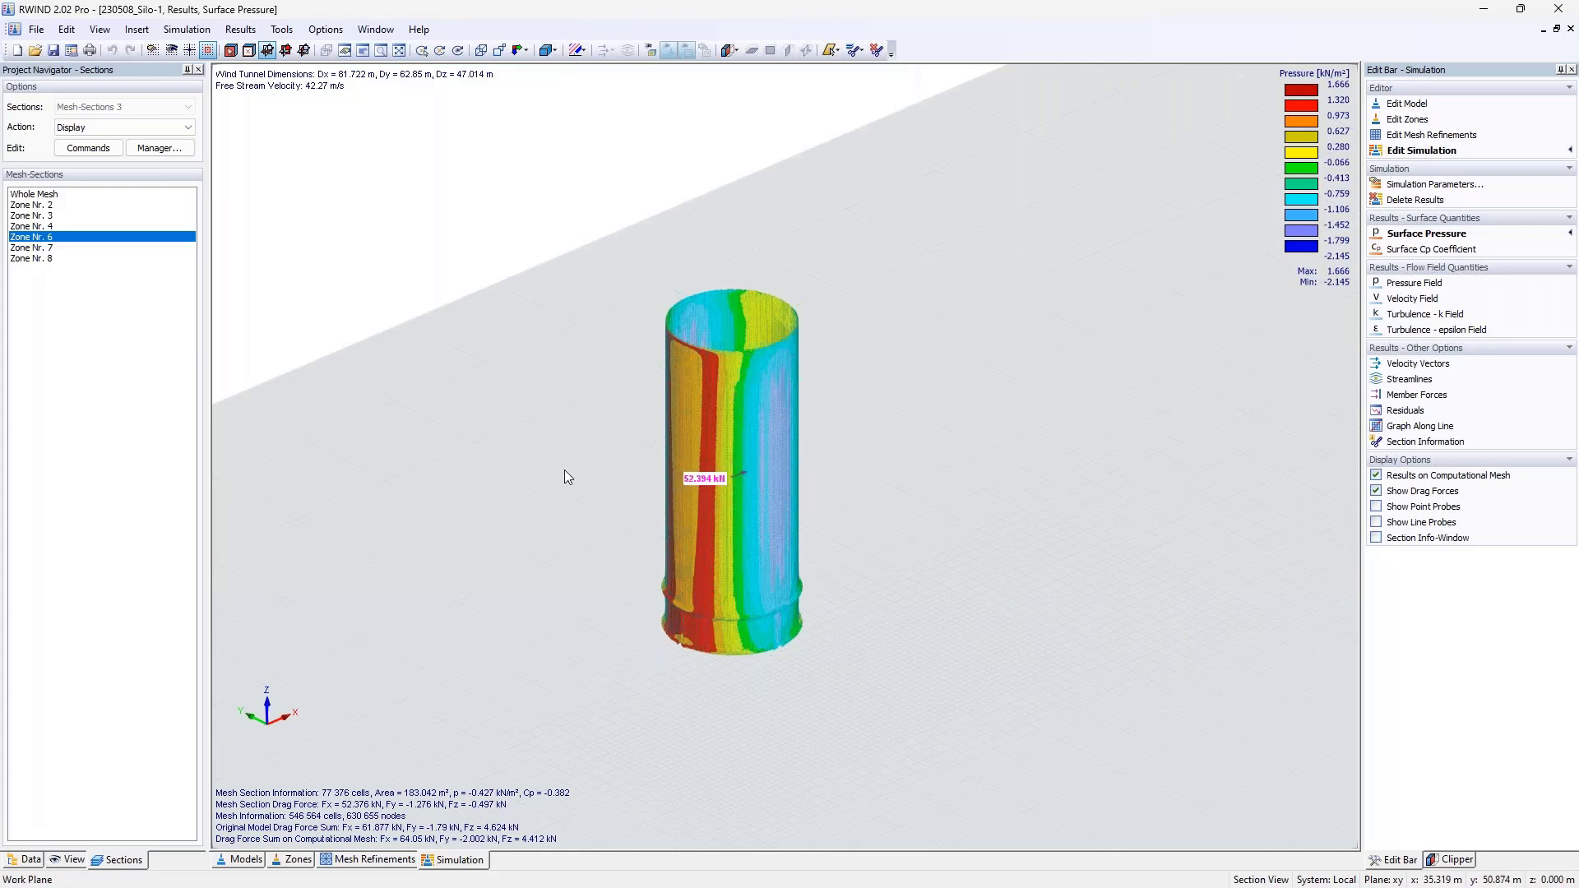
Hide the drag forces and display the surface pressure on the whole mesh.
{"action": "left_click", "coordinate": [1415, 492]}
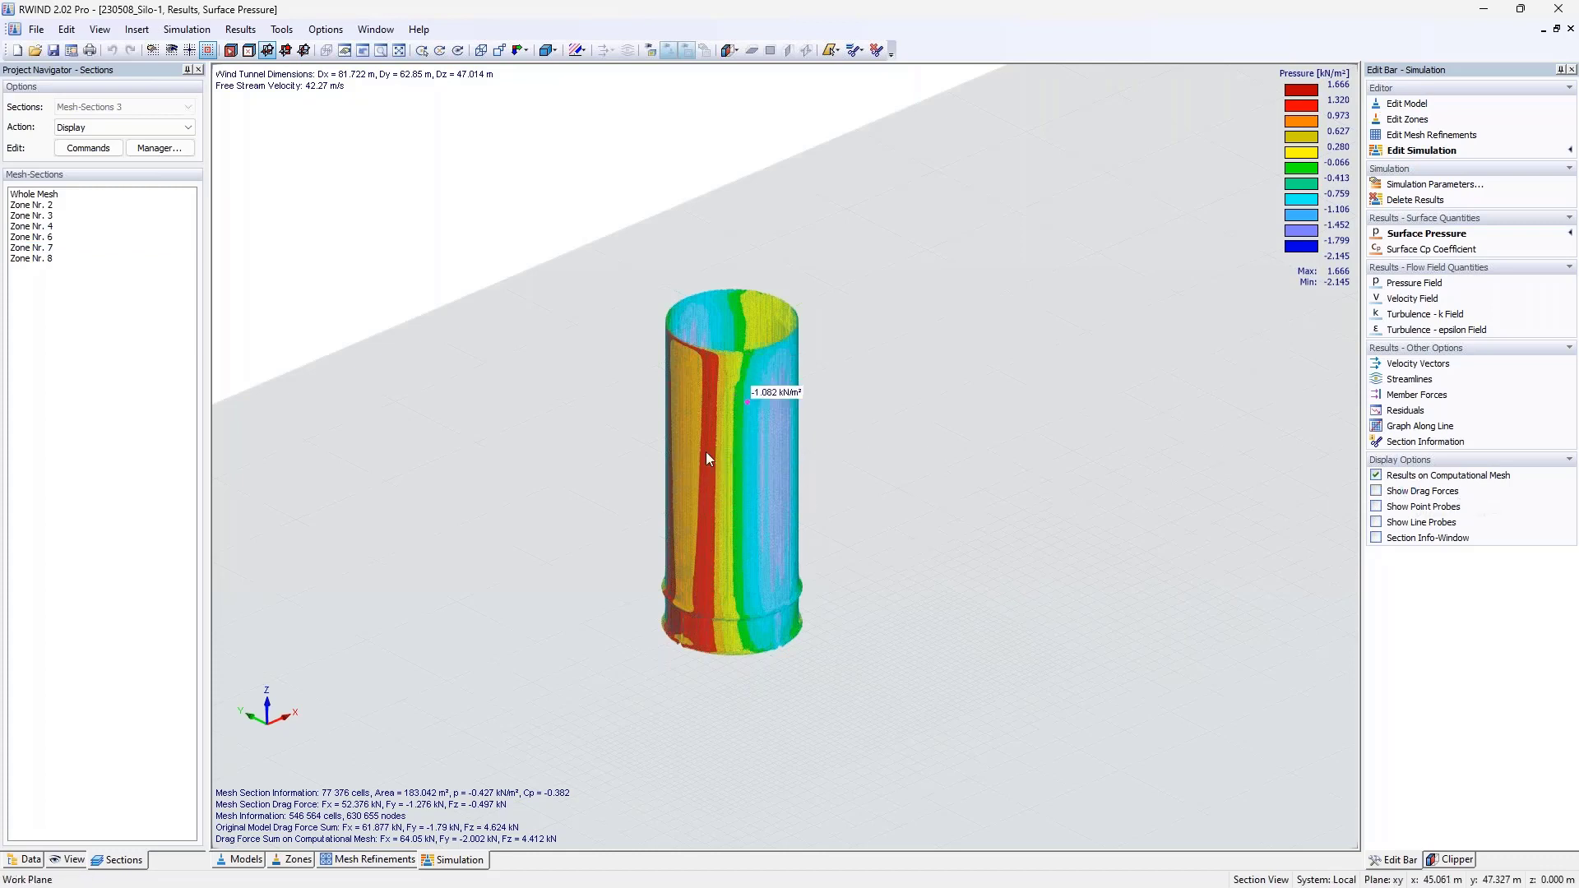
{"action": "left_click", "coordinate": [60, 195]}
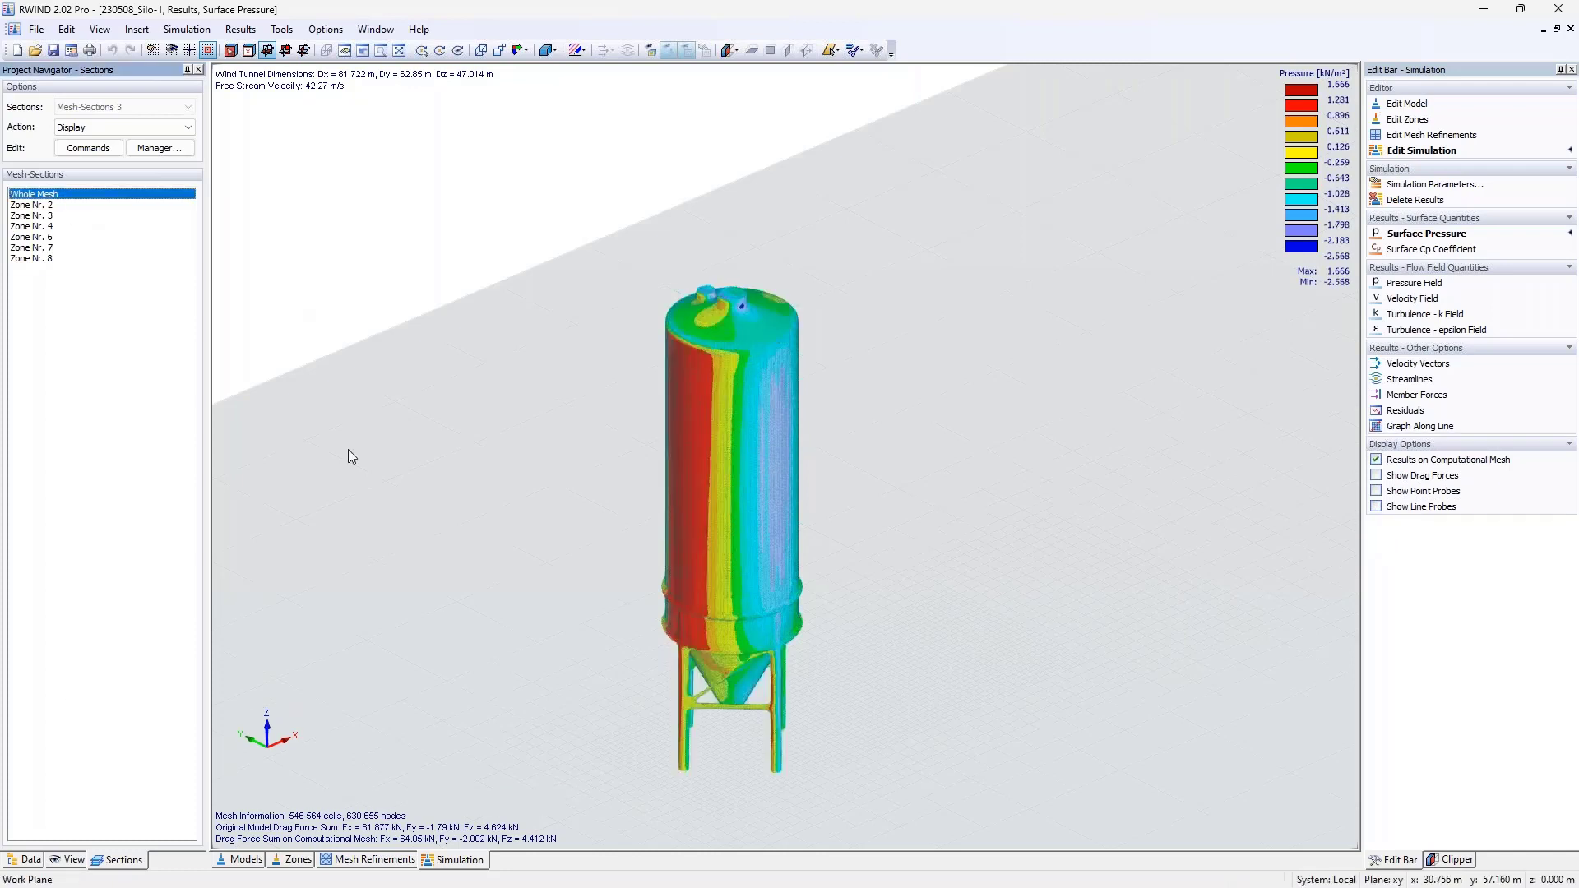
Display the surface Cp coefficient on the whole silo mesh and examine its distribution around the shell.
{"action": "left_click", "coordinate": [26, 860]}
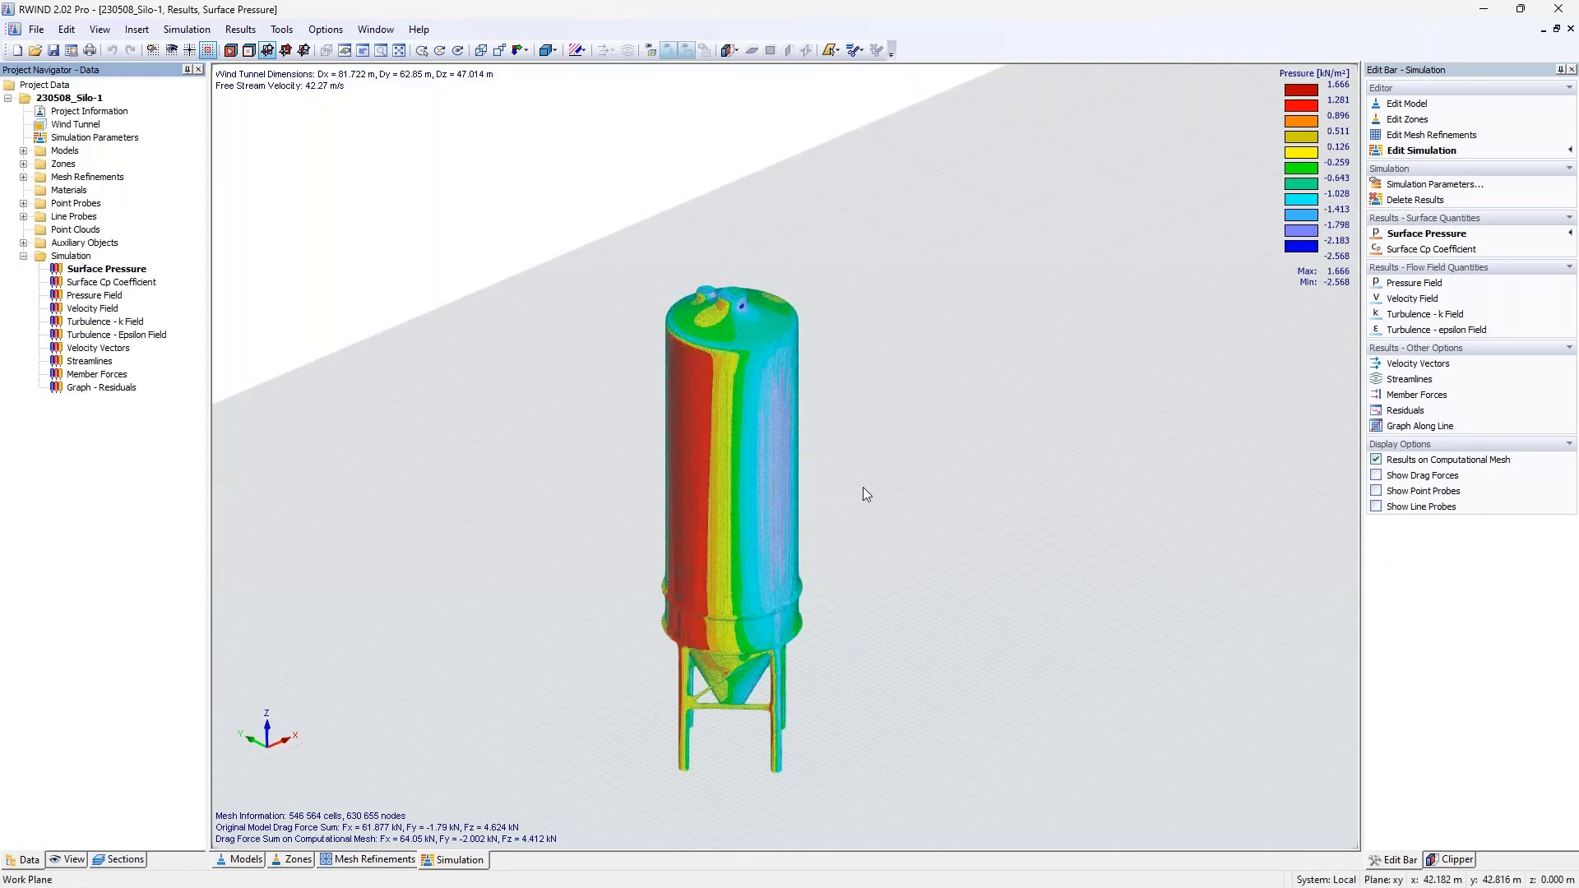
{"action": "double_click", "coordinate": [114, 282]}
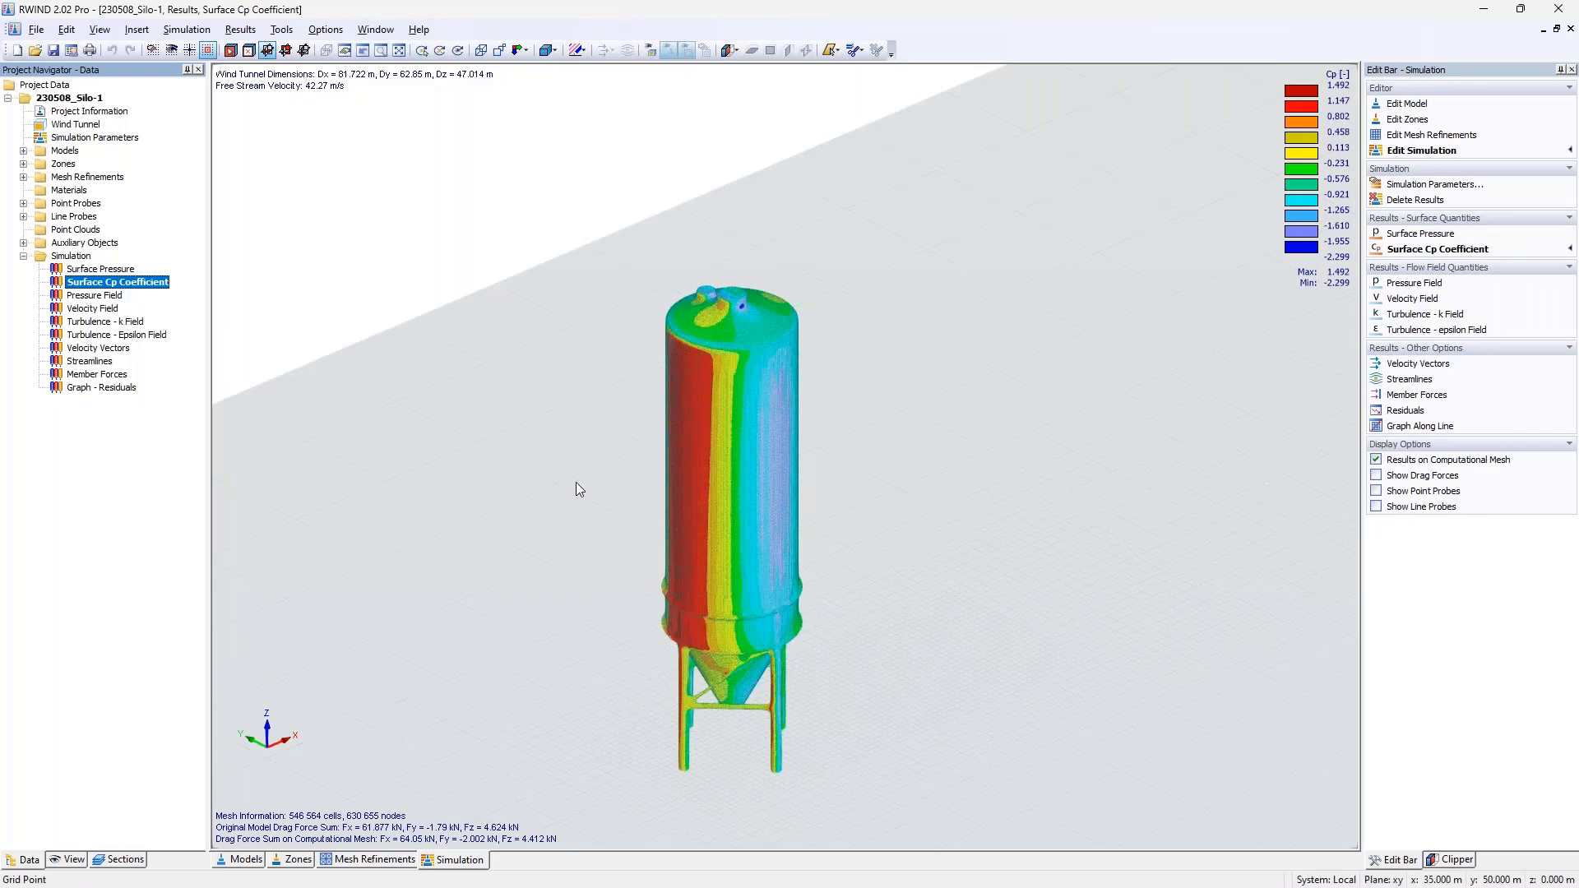
{"action": "middle_click_drag", "start_coordinate": [579, 490], "coordinate": [781, 485], "text": "ctrl"}
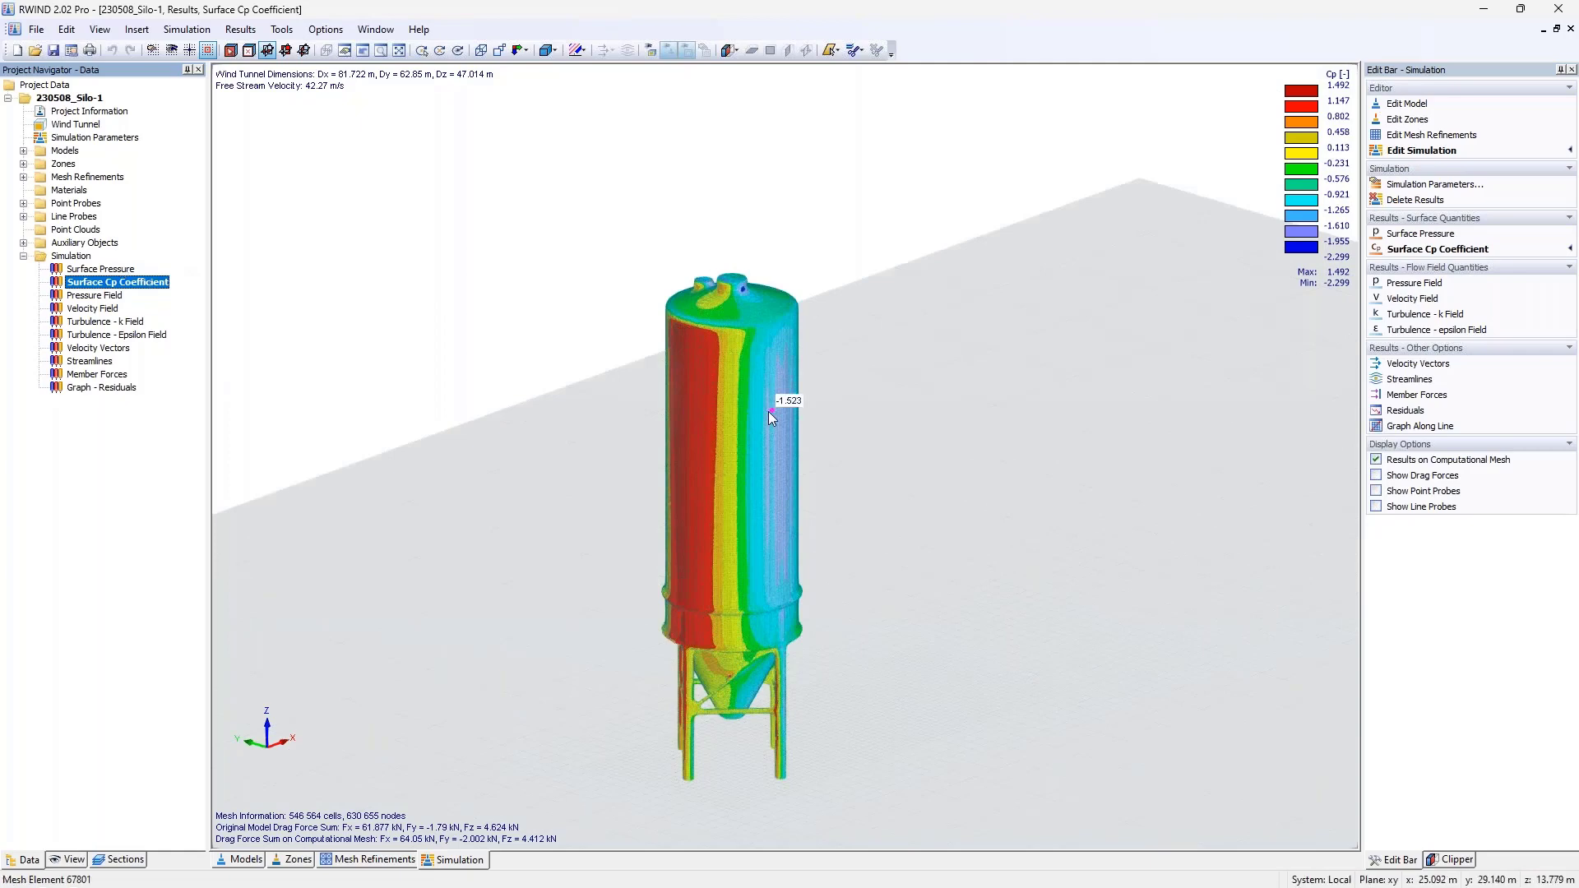
{"action": "middle_click_drag", "start_coordinate": [772, 411], "coordinate": [1353, 122], "text": "ctrl"}
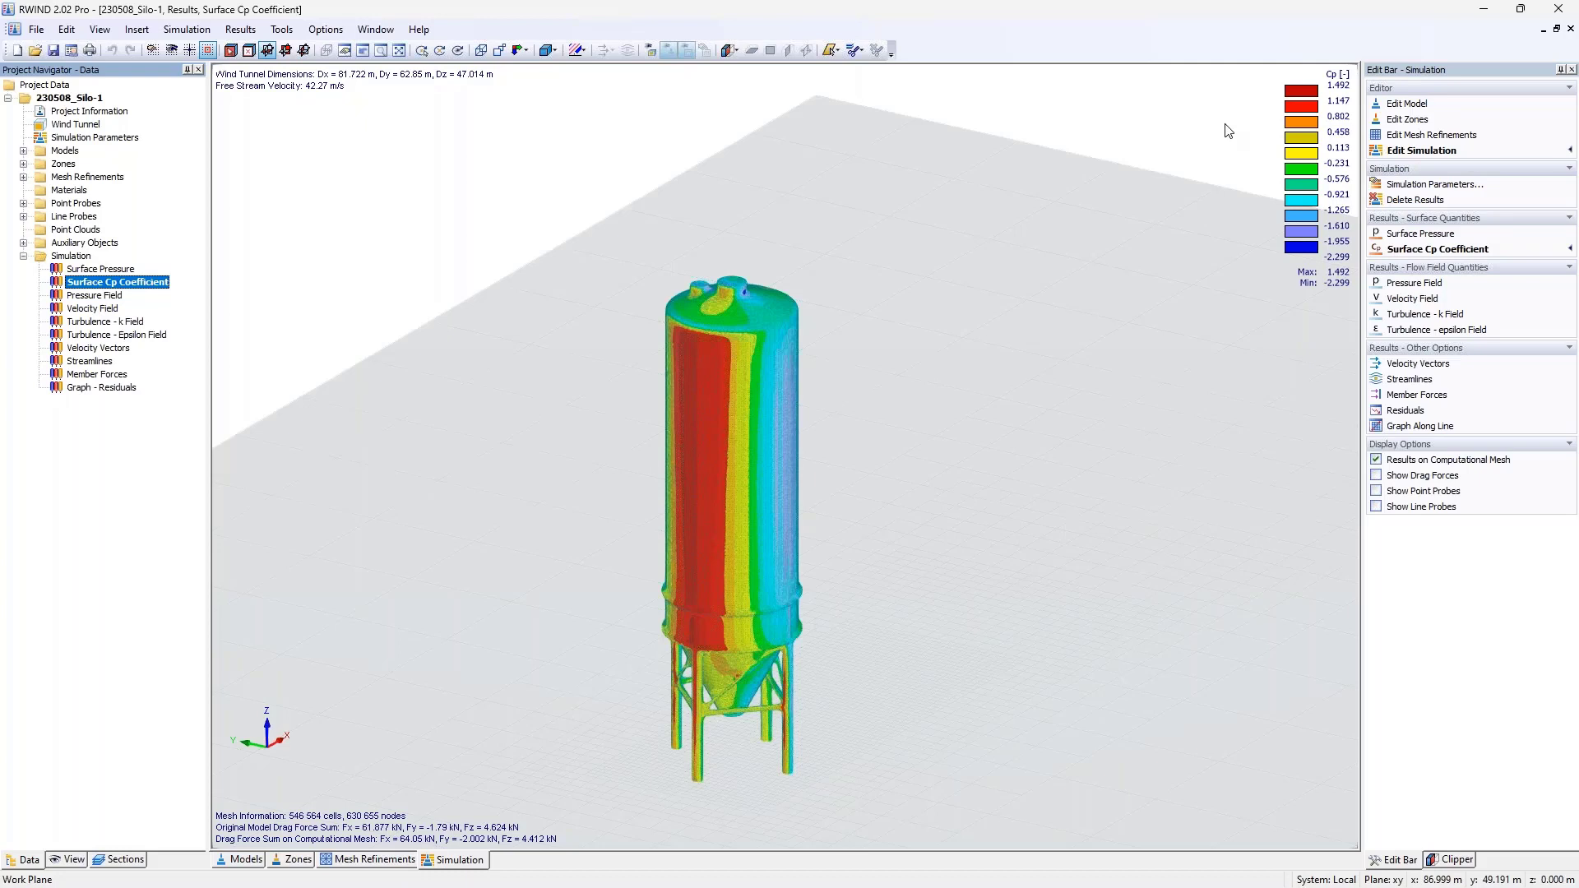
{"action": "mouse_move", "coordinate": [745, 408]}
Display the pressure field and view its vertical section through the silo within the reduced domain.
{"action": "left_click", "coordinate": [111, 296]}
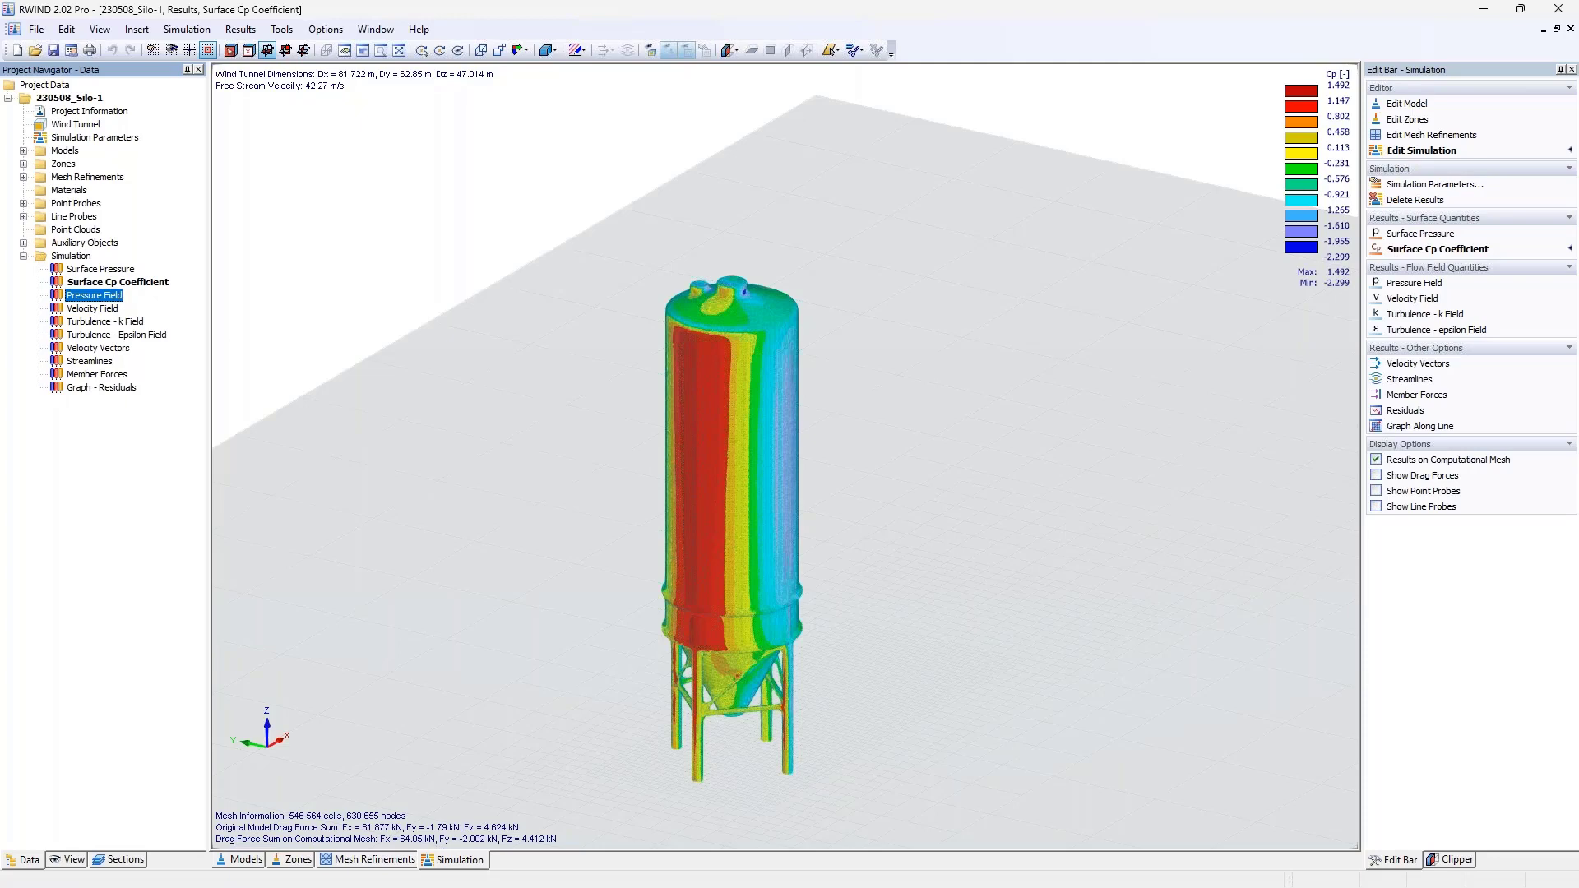
{"action": "left_click", "coordinate": [98, 297]}
{"action": "scroll", "coordinate": [885, 333], "scroll_direction": "down", "scroll_amount": 2}
{"action": "middle_click_drag", "start_coordinate": [885, 333], "coordinate": [699, 353], "text": "ctrl"}
{"action": "scroll", "coordinate": [580, 373], "scroll_direction": "down", "scroll_amount": 2}
{"action": "middle_click_drag", "start_coordinate": [580, 374], "coordinate": [724, 518], "text": "ctrl"}
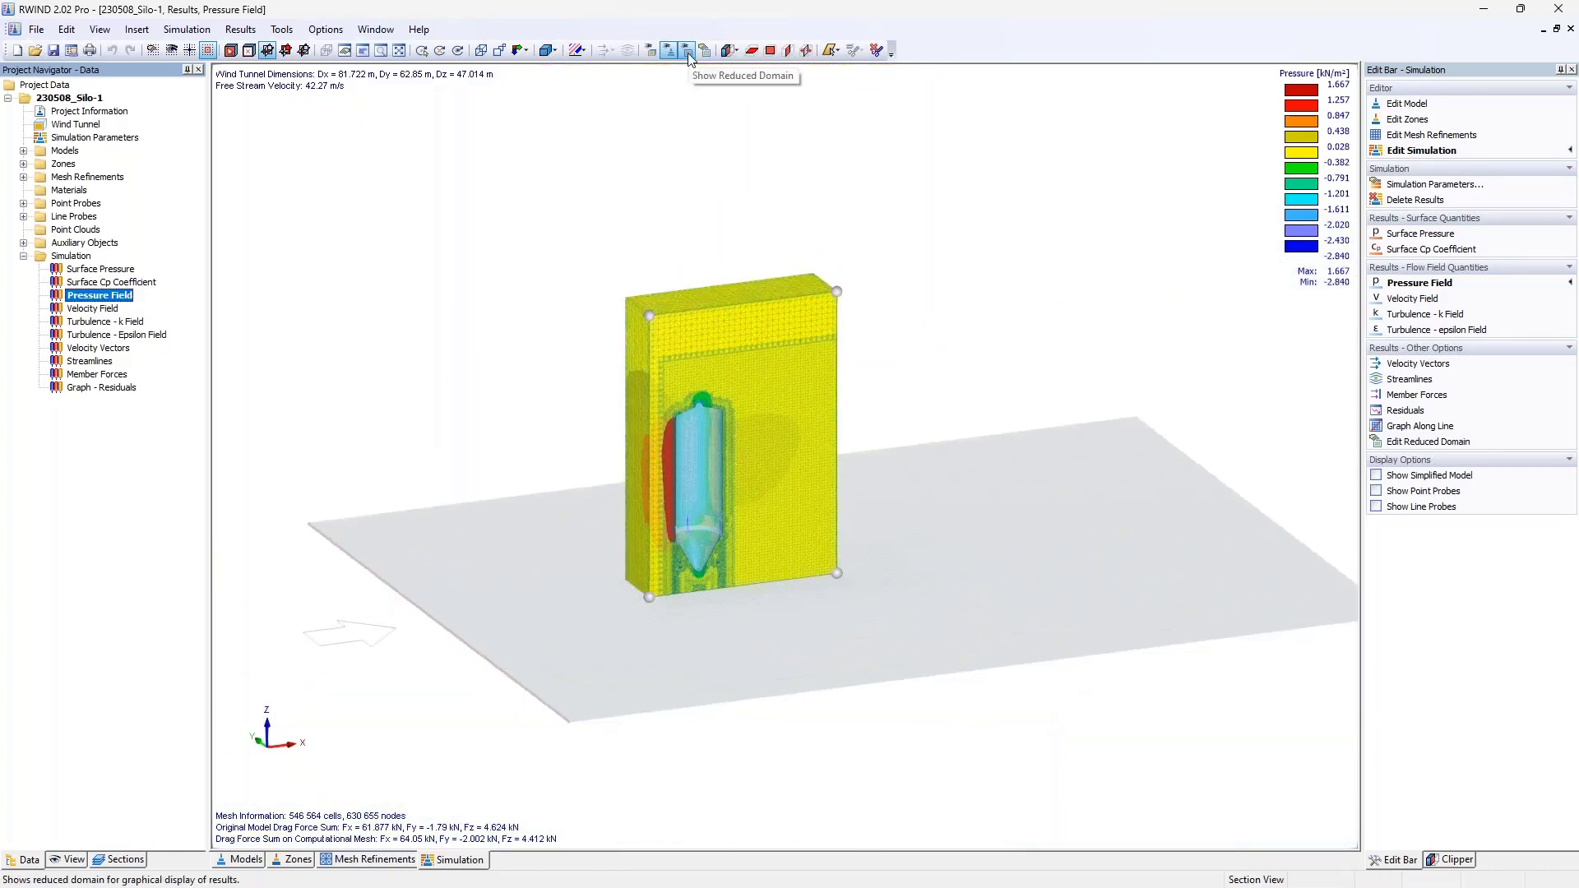
Show the pressure field over the full wind tunnel instead of the reduced domain, and examine the pressure around the roof.
{"action": "left_click", "coordinate": [688, 51]}
{"action": "left_click", "coordinate": [688, 51]}
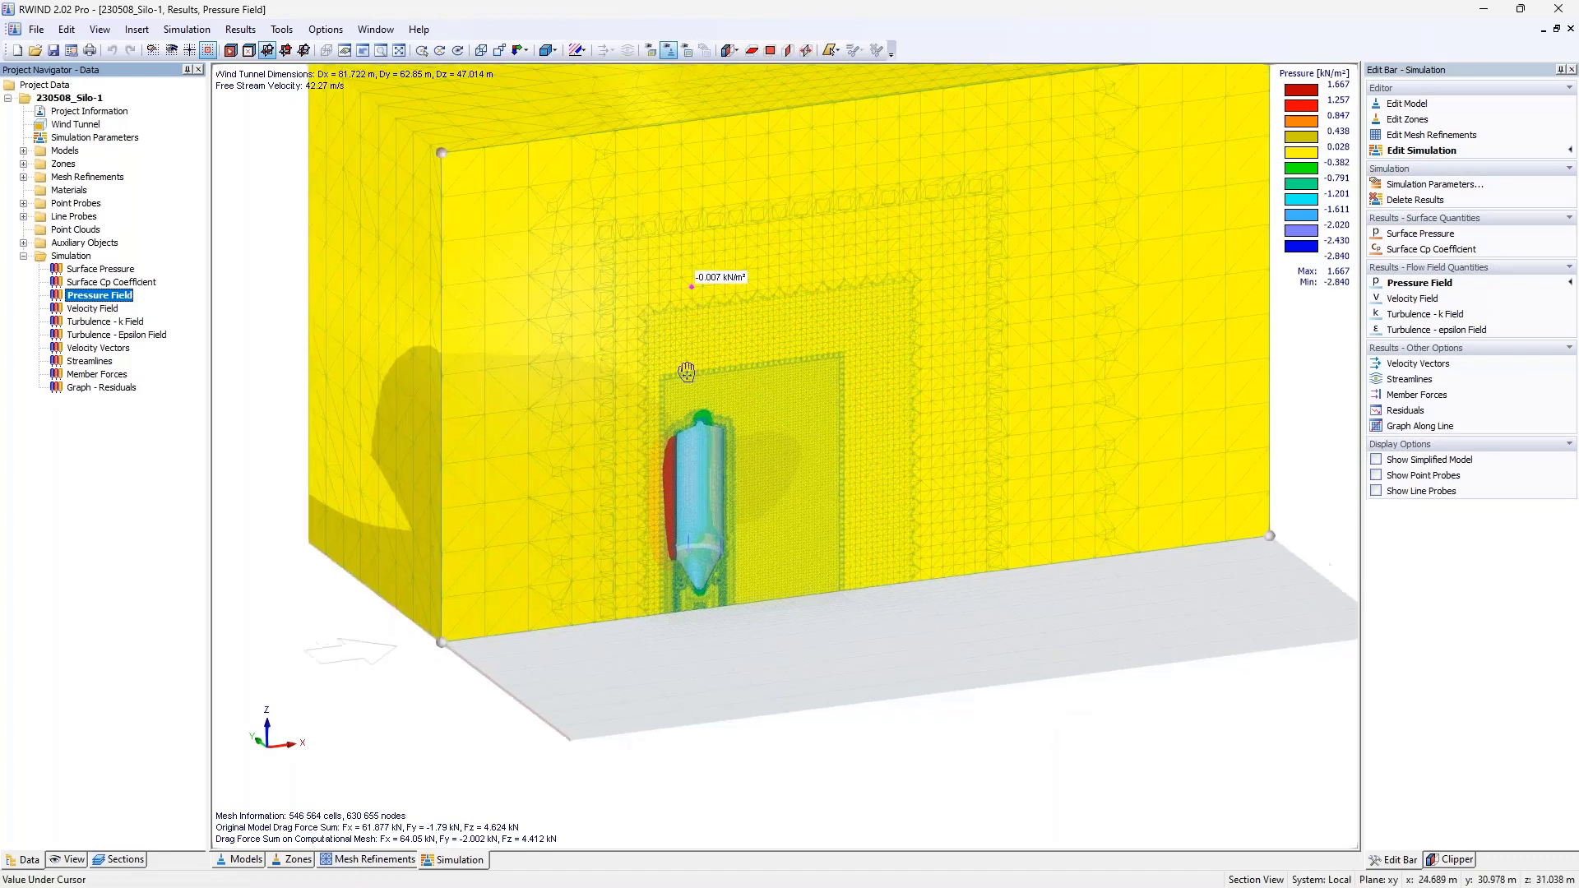
{"action": "scroll", "coordinate": [999, 198], "scroll_direction": "down", "scroll_amount": 2}
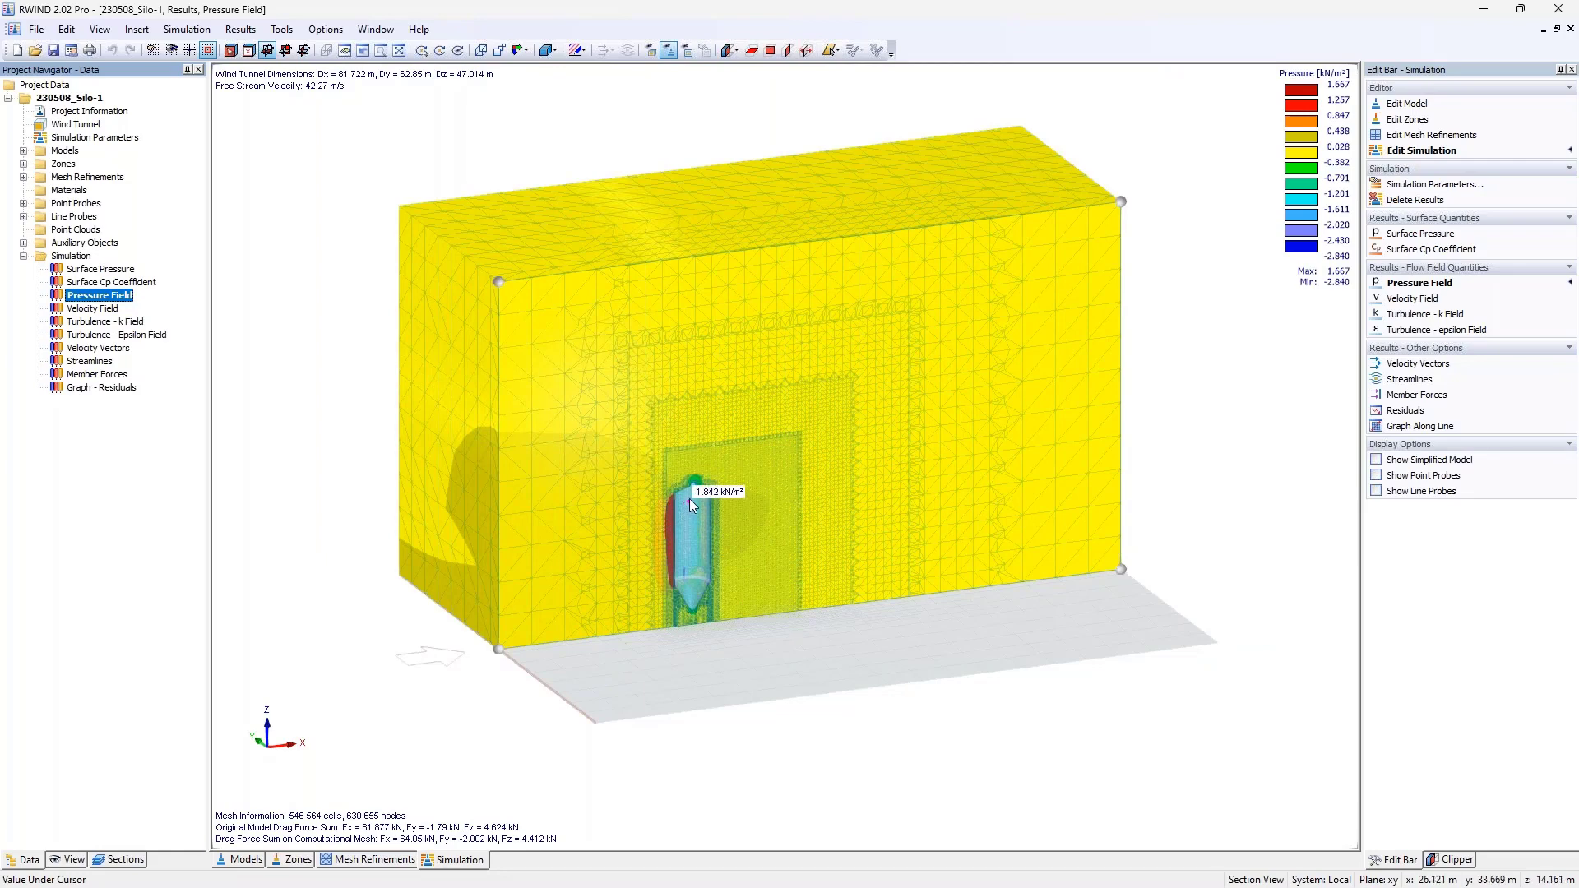
{"action": "scroll", "coordinate": [689, 505], "scroll_direction": "up", "scroll_amount": 3}
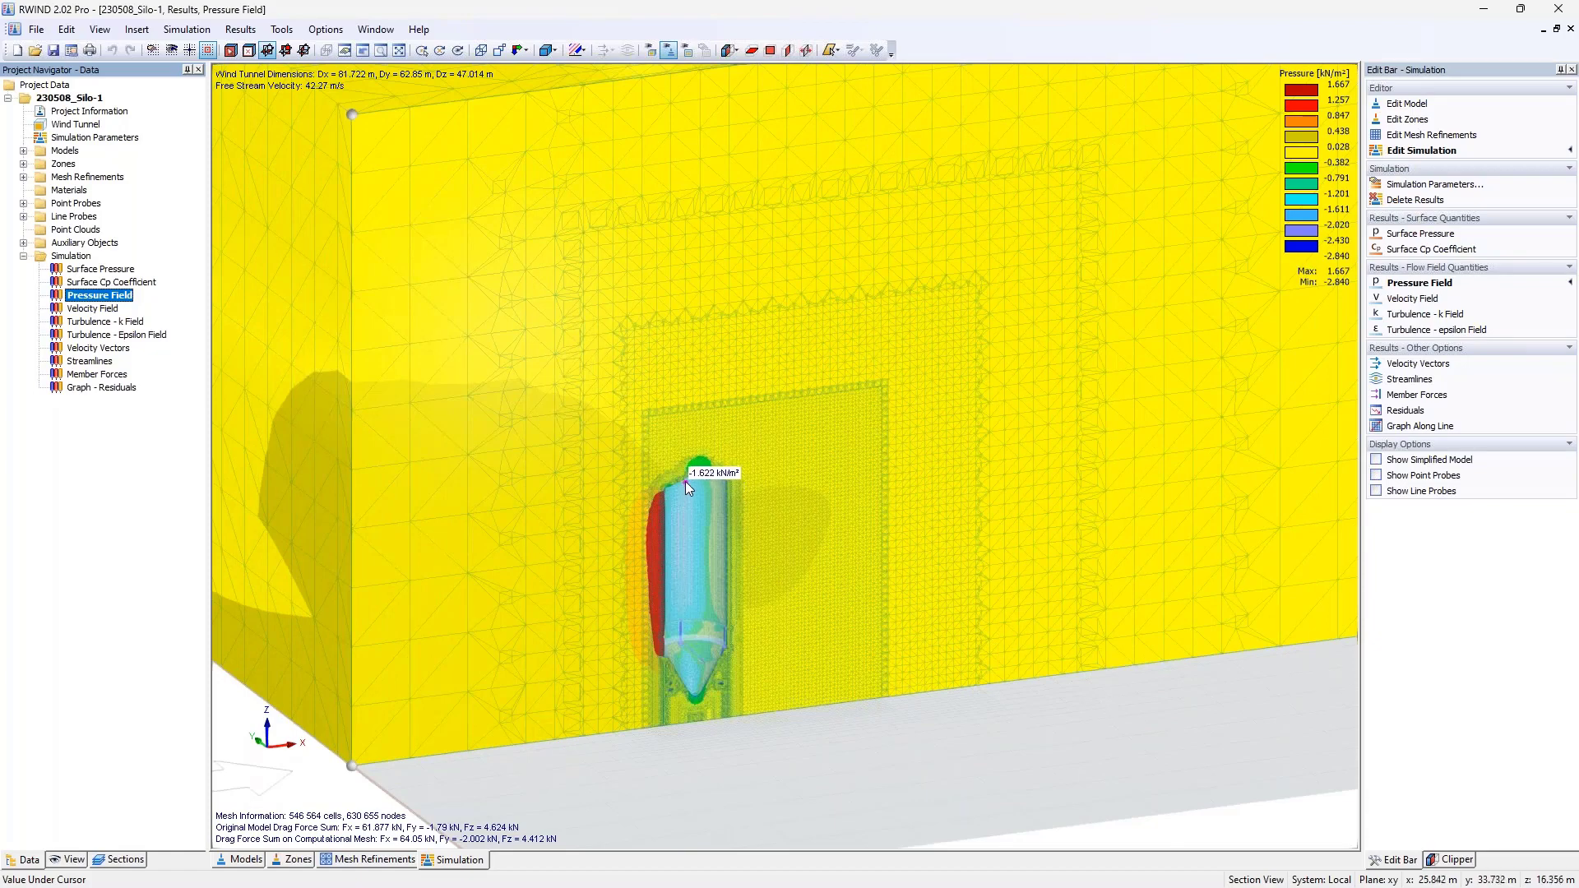
{"action": "scroll", "coordinate": [688, 477], "scroll_direction": "up", "scroll_amount": 6}
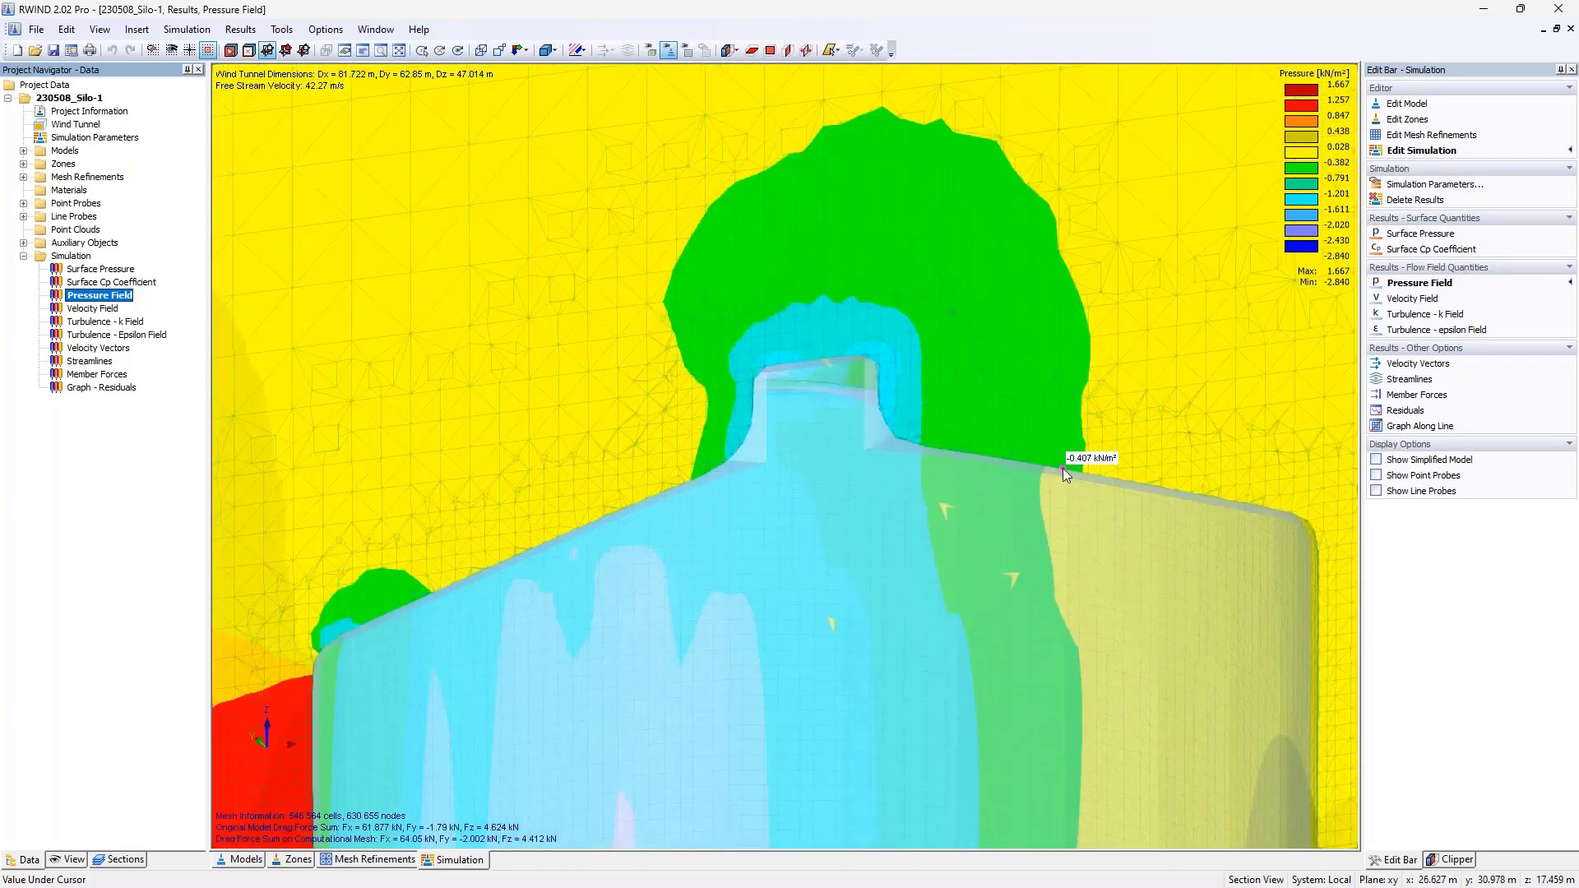
{"action": "scroll", "coordinate": [1063, 467], "scroll_direction": "down", "scroll_amount": 8}
{"action": "middle_click_drag", "start_coordinate": [1062, 467], "coordinate": [775, 479]}
{"action": "scroll", "coordinate": [782, 317], "scroll_direction": "down", "scroll_amount": 5}
{"action": "scroll", "coordinate": [760, 350], "scroll_direction": "down", "scroll_amount": 6}
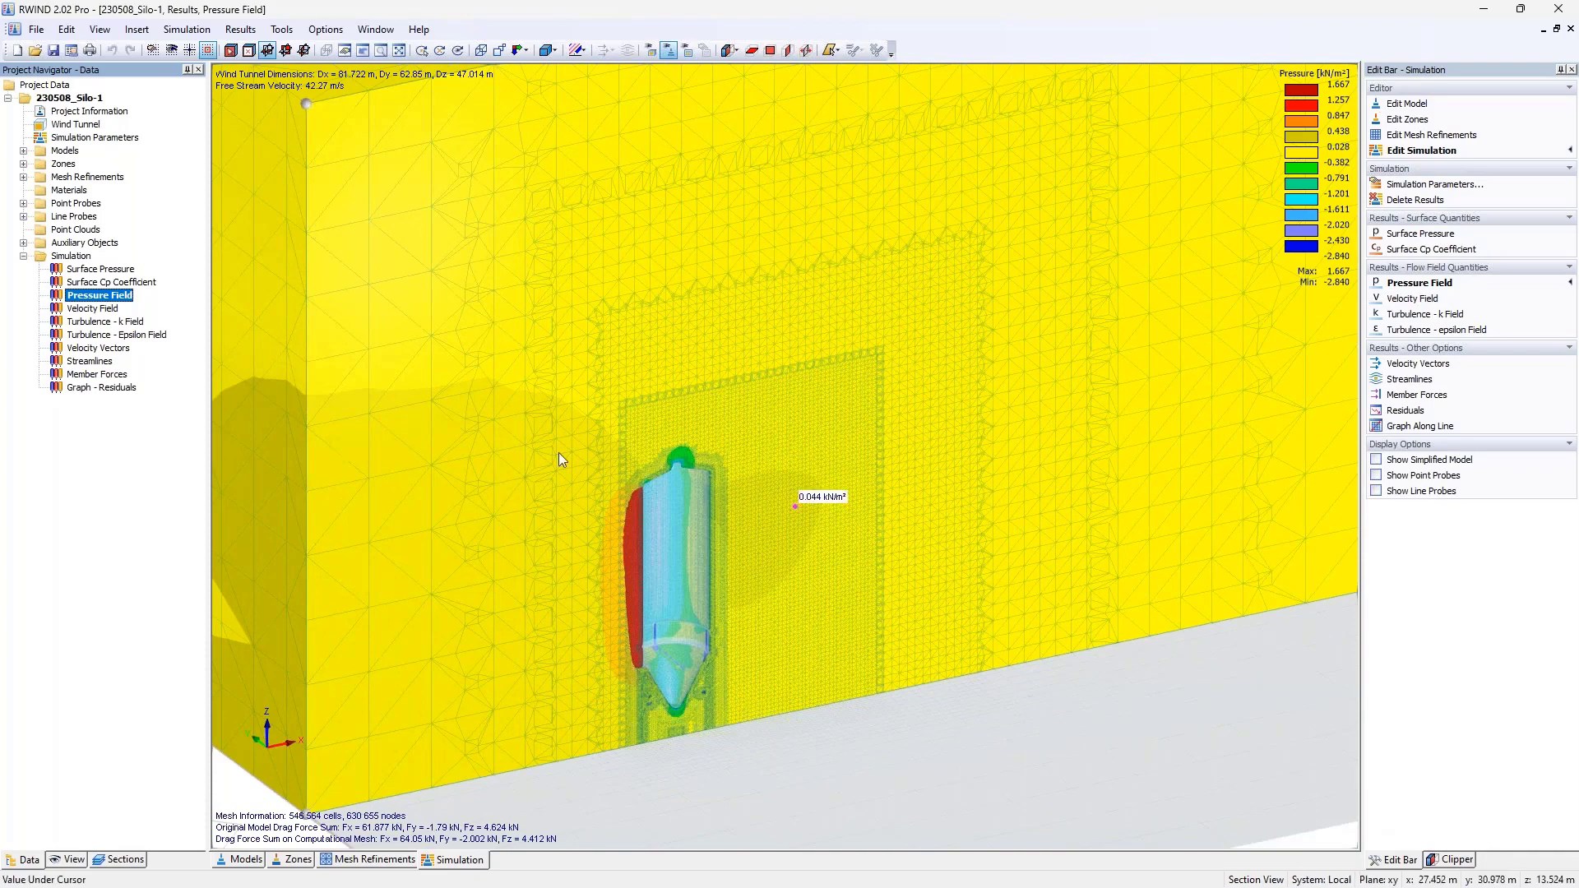
Display the velocity field, inspect the wind speeds around the silo, and view the clipping plane's settings.
{"action": "left_click", "coordinate": [92, 308]}
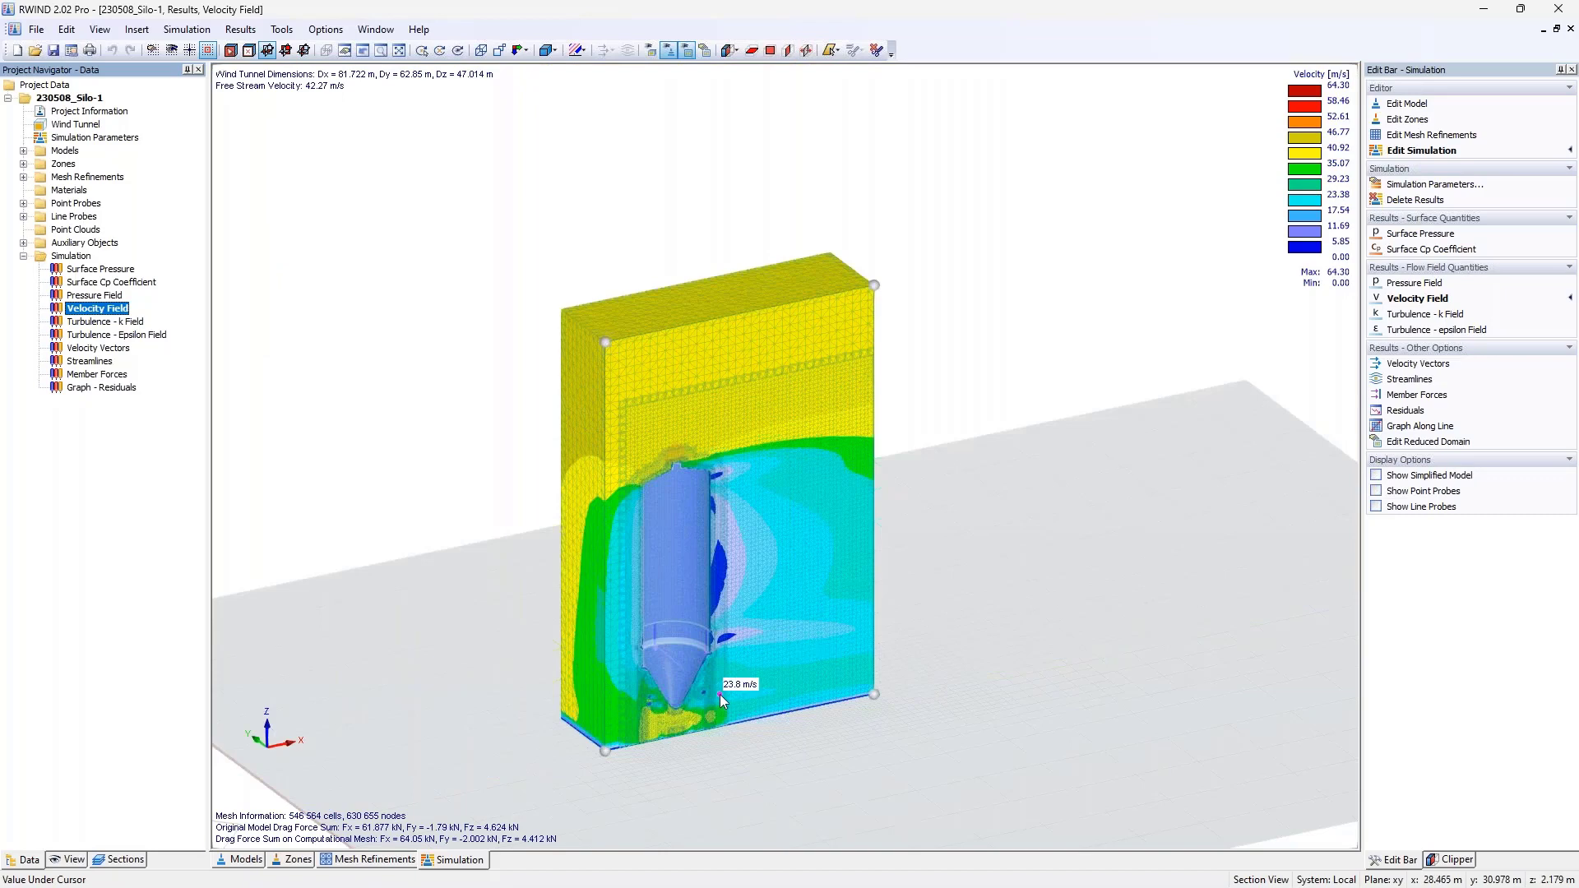
{"action": "scroll", "coordinate": [719, 694], "scroll_direction": "up", "scroll_amount": 4}
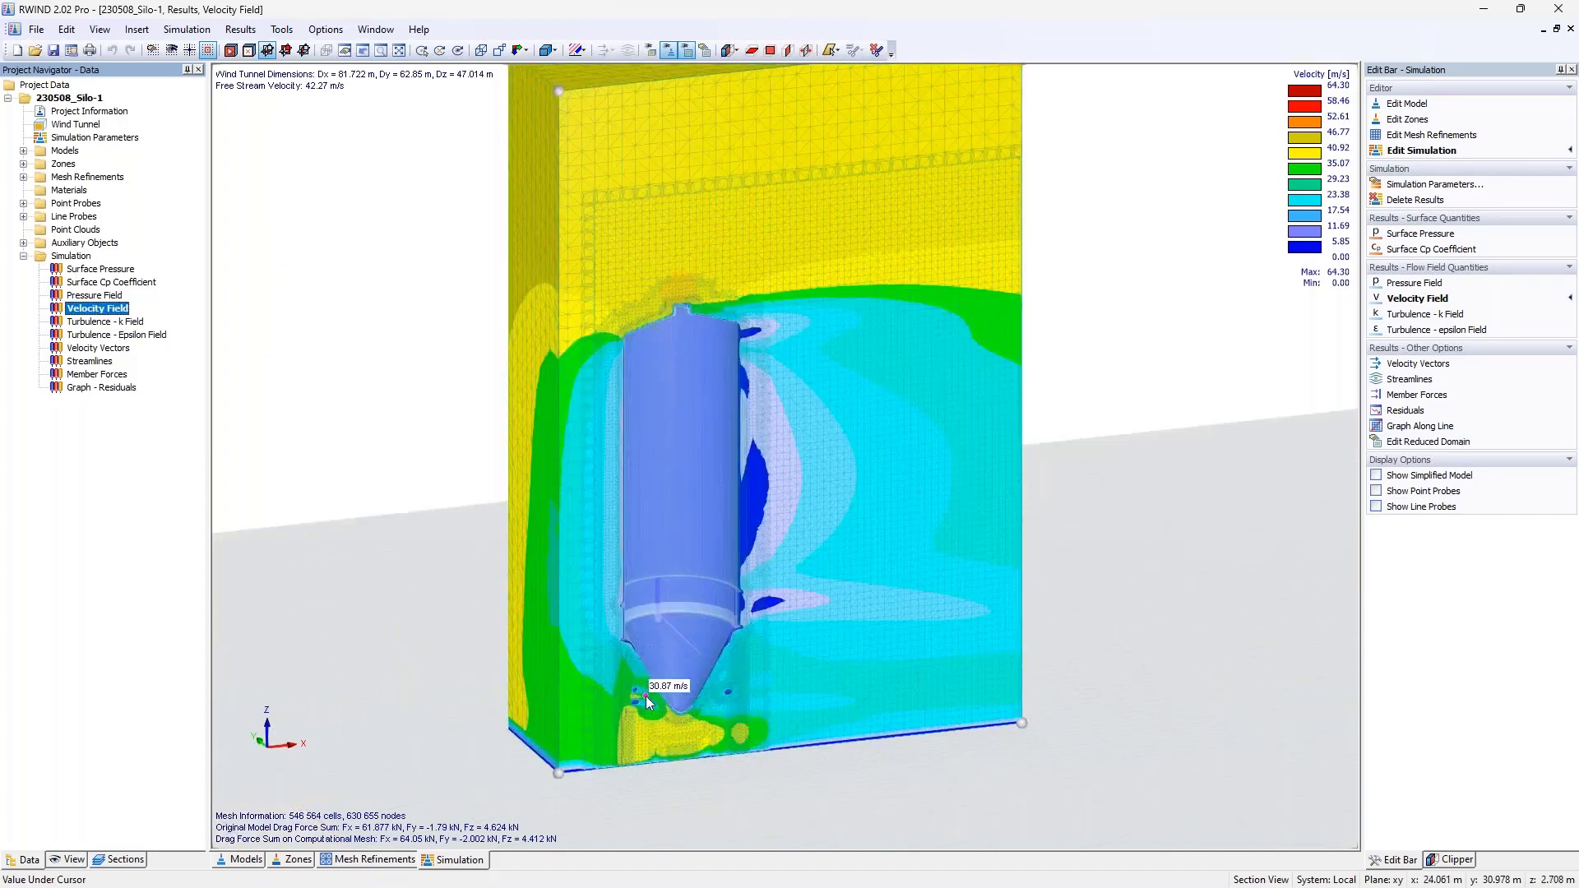
{"action": "middle_click_drag", "start_coordinate": [645, 696], "coordinate": [657, 624]}
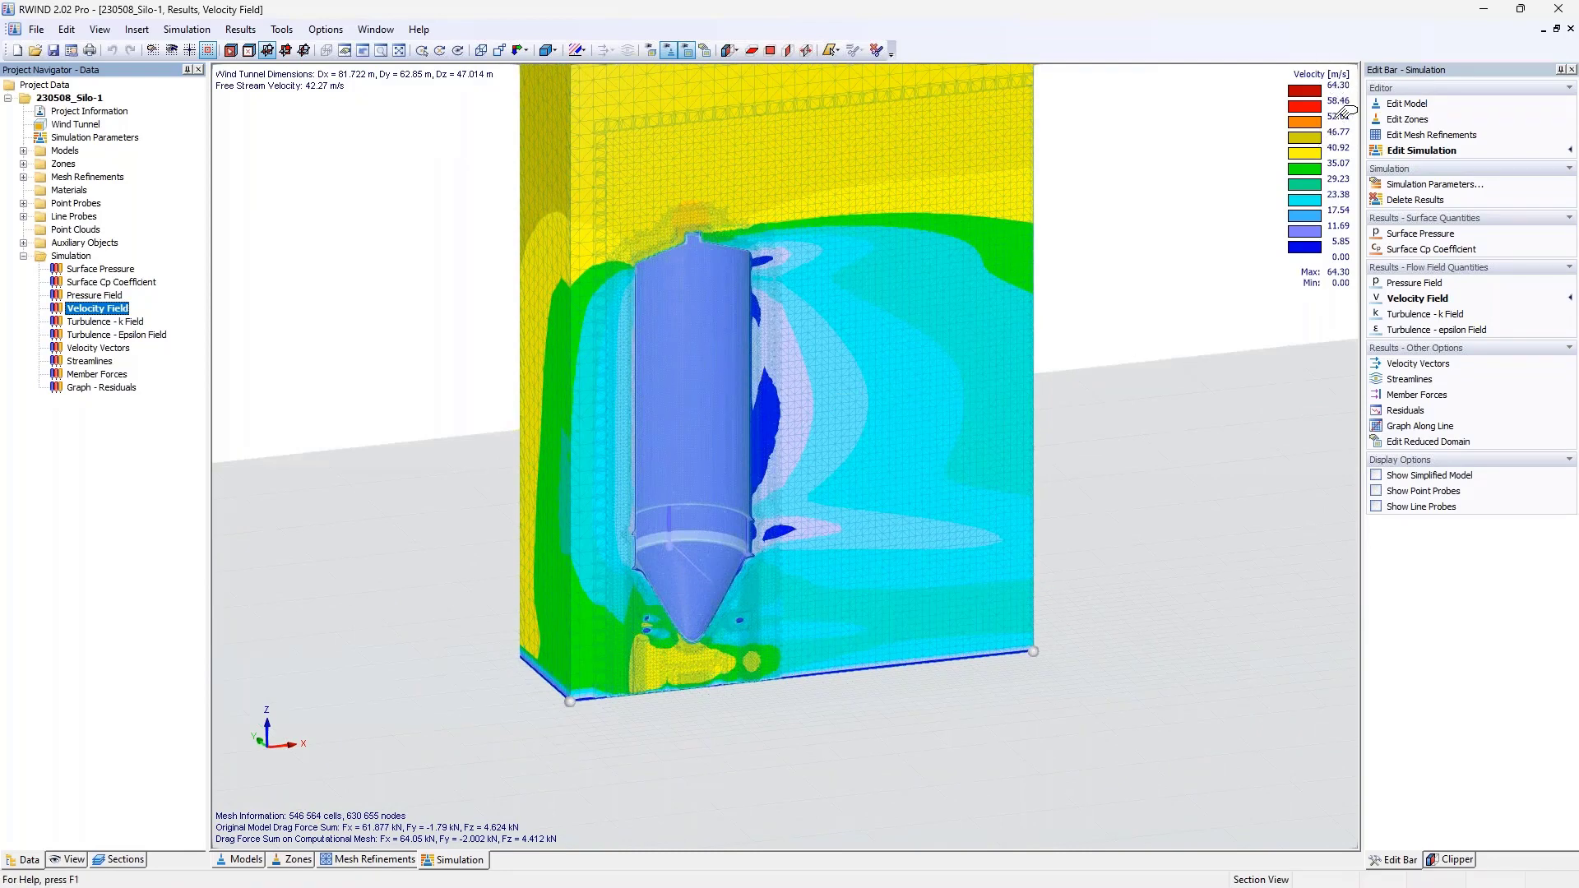
{"action": "mouse_move", "coordinate": [995, 284]}
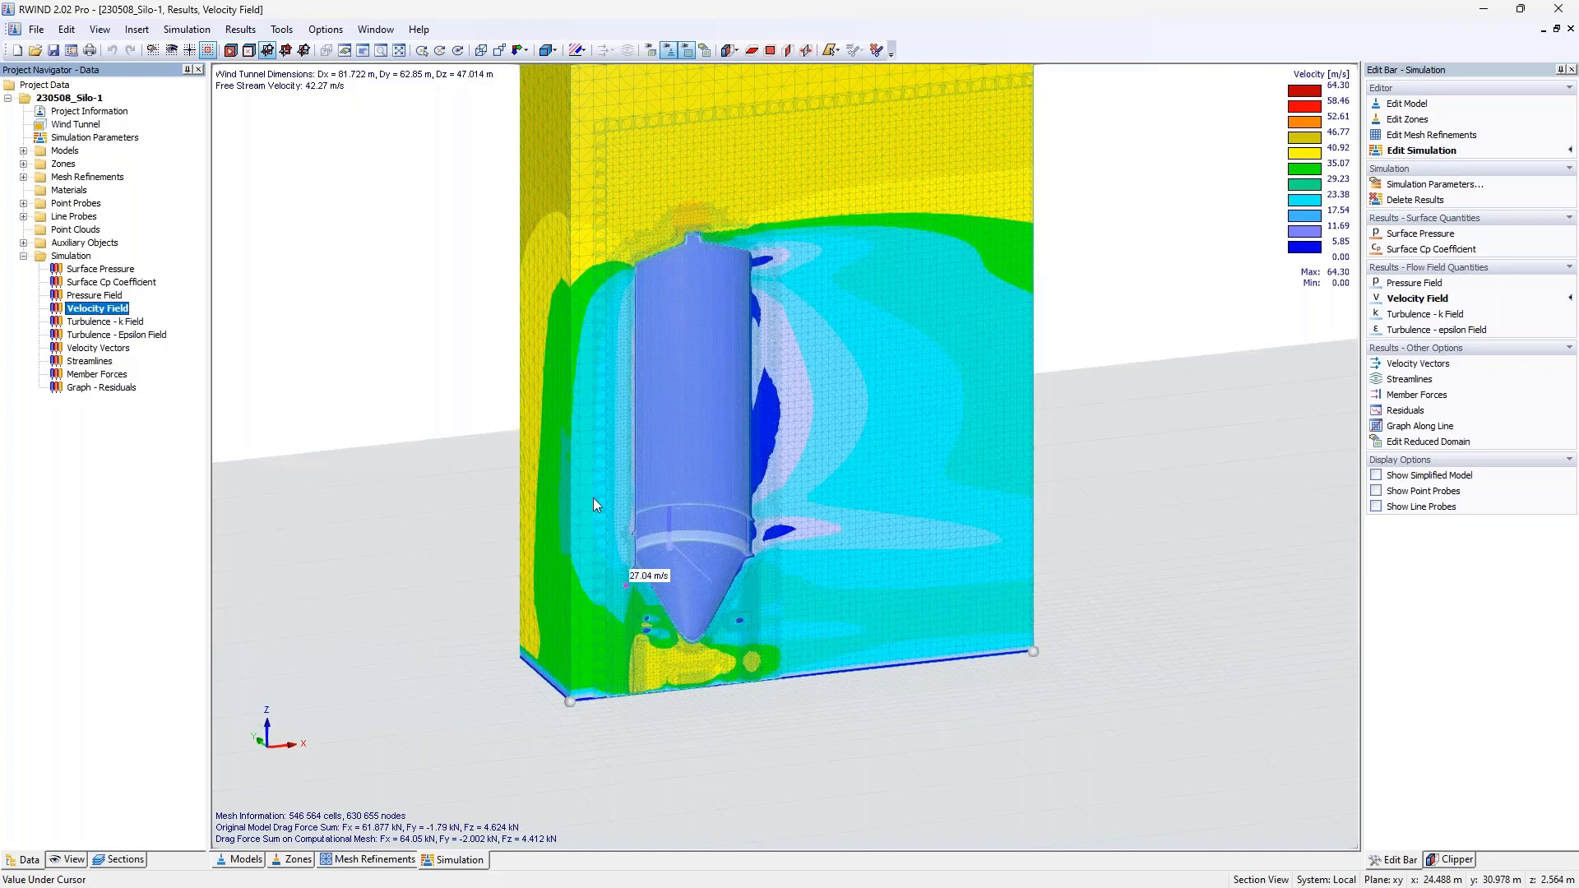
{"action": "middle_click_drag", "start_coordinate": [801, 410], "coordinate": [667, 445], "text": "ctrl"}
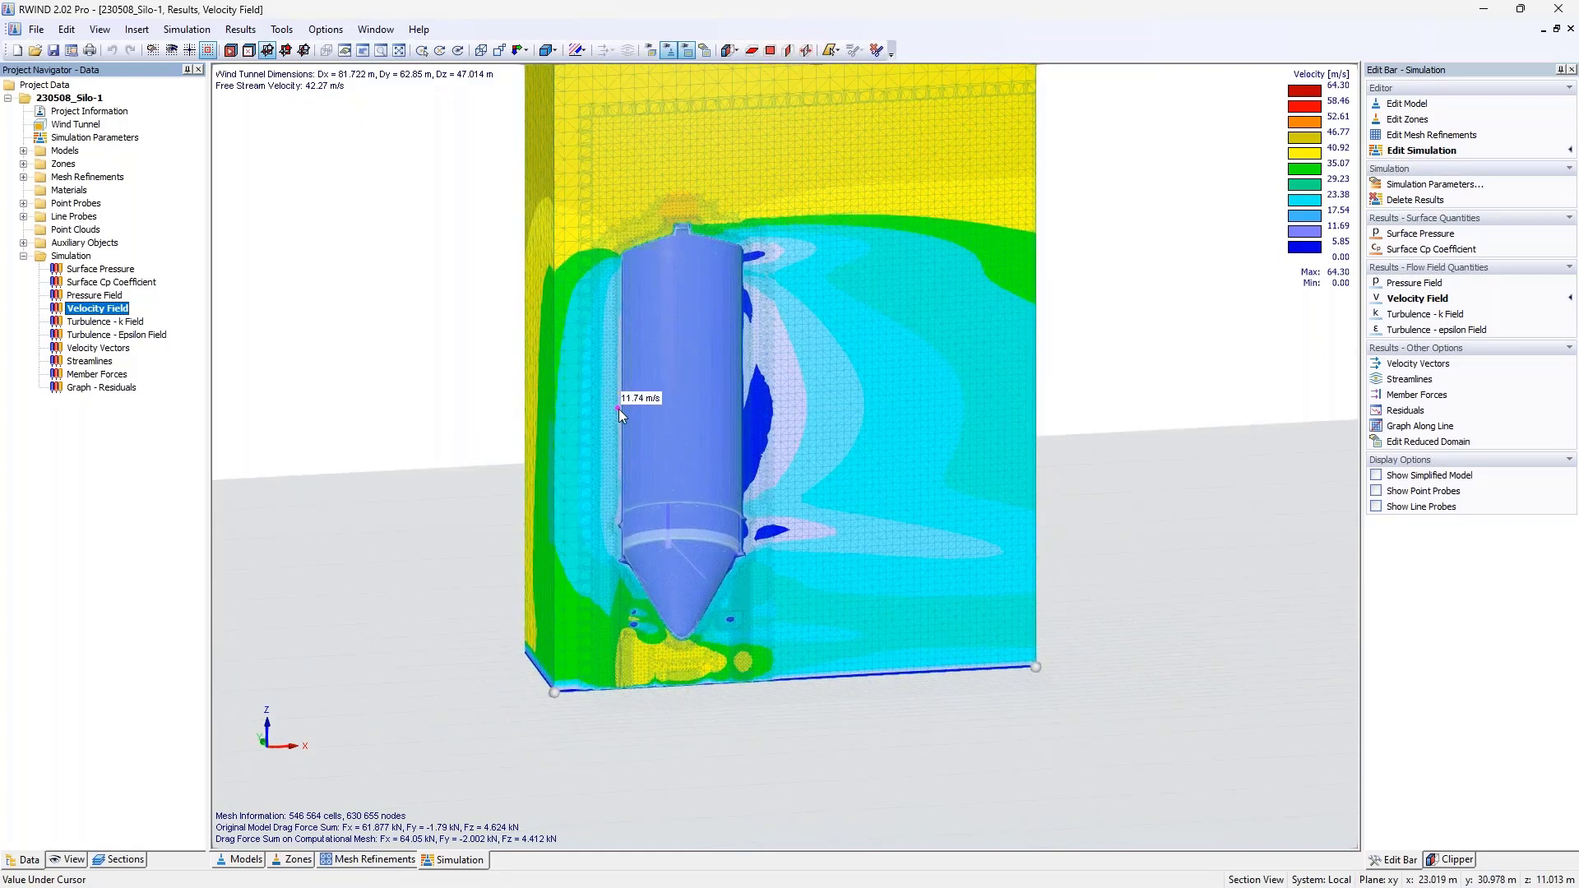
{"action": "middle_click_drag", "start_coordinate": [572, 462], "coordinate": [1534, 802], "text": "ctrl"}
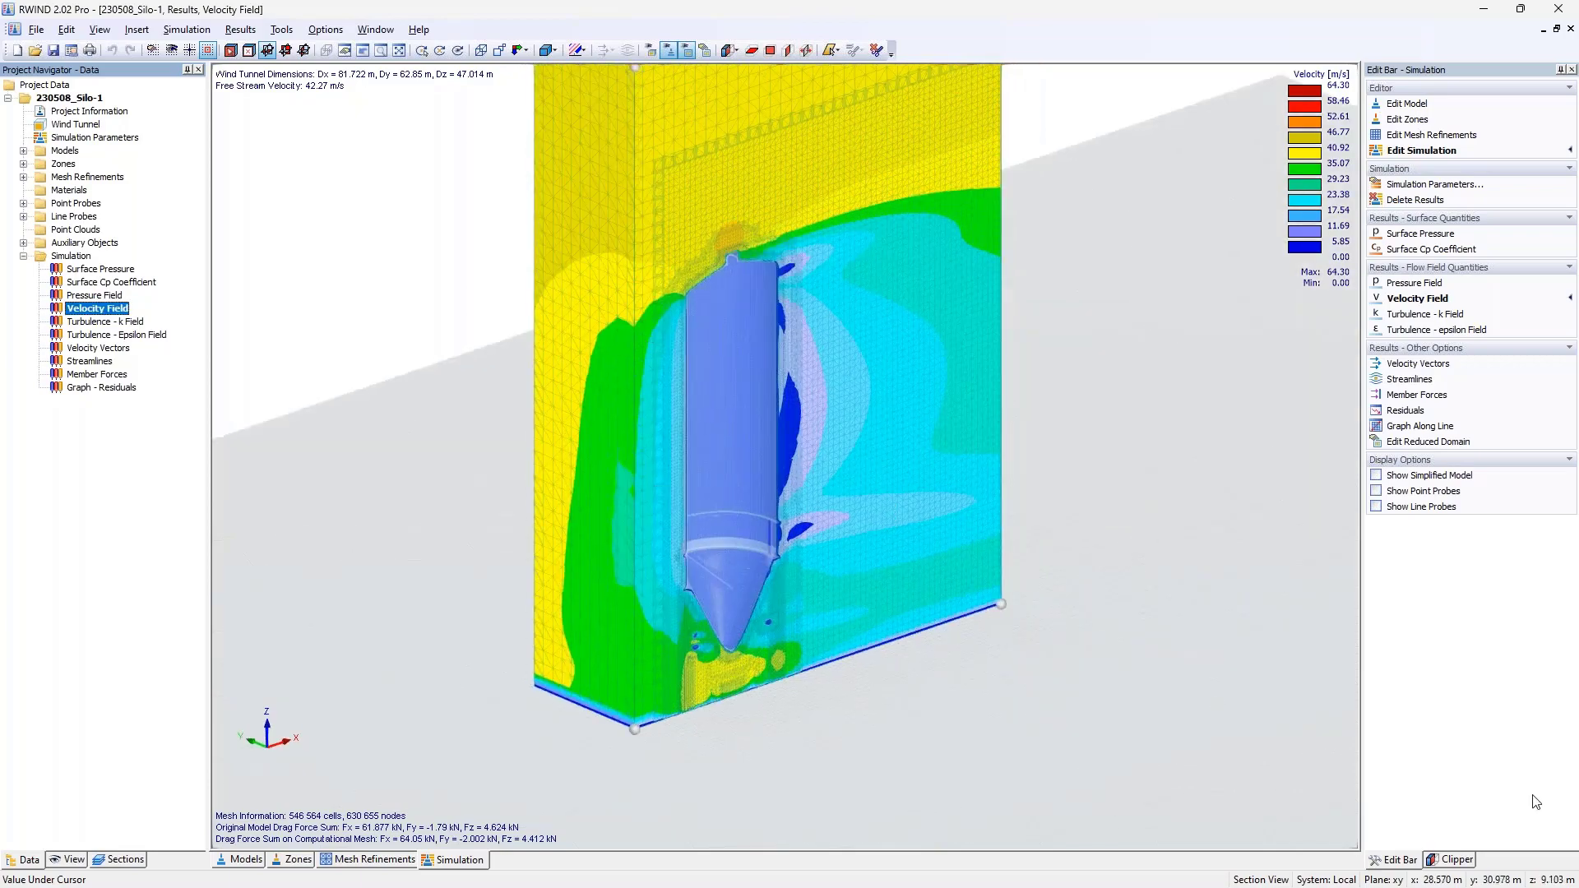
{"action": "left_click", "coordinate": [1452, 859]}
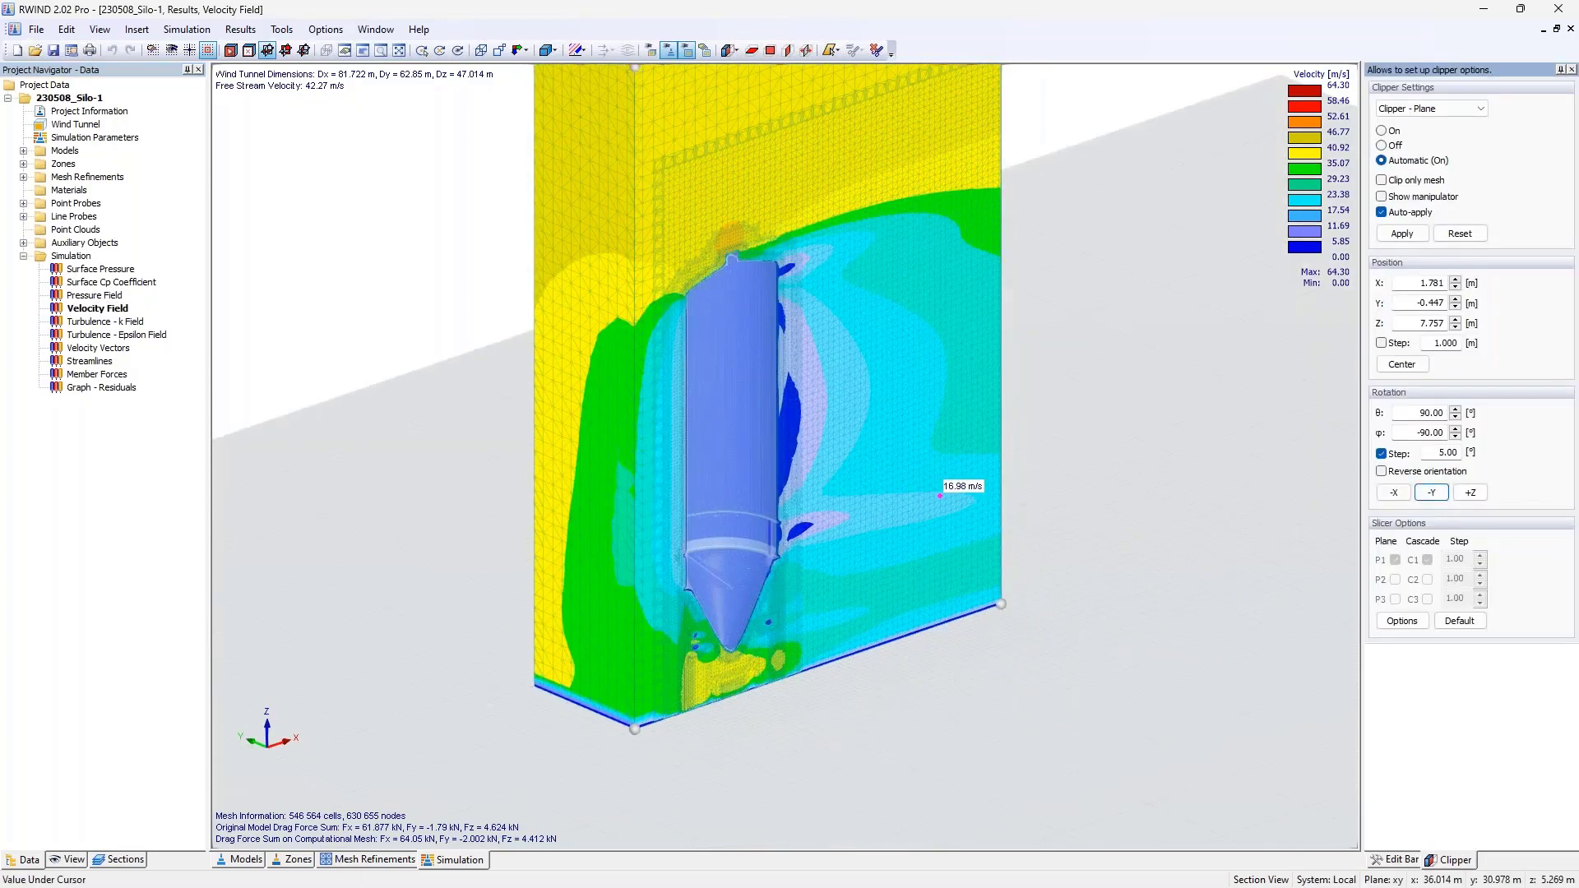
{"action": "left_click", "coordinate": [1396, 859]}
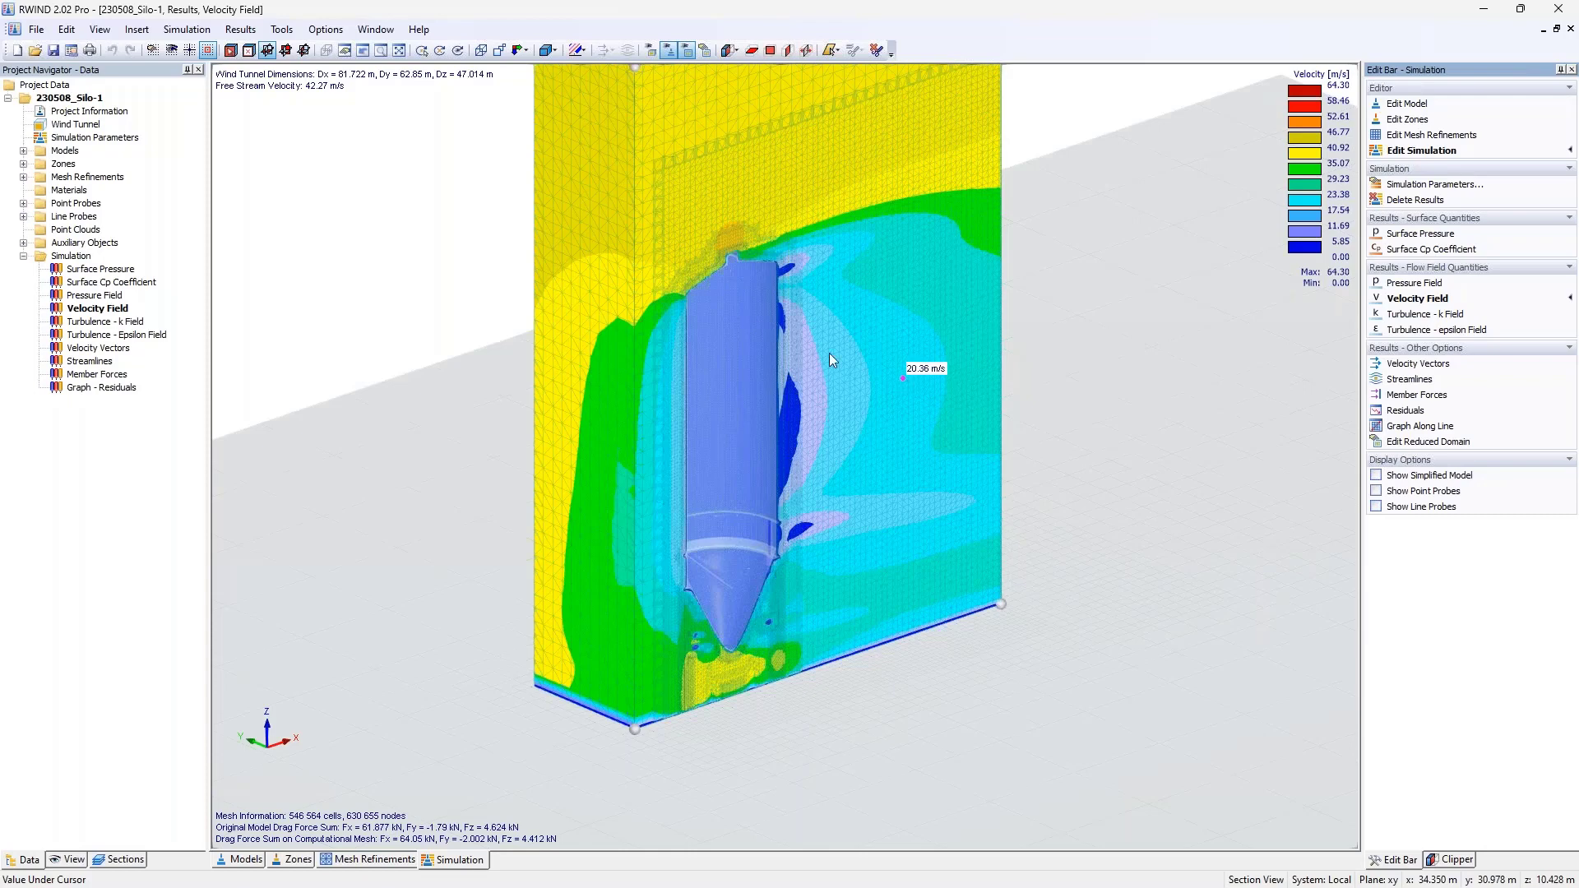
Display the turbulence k field and the turbulence epsilon field around the silo.
{"action": "left_click", "coordinate": [127, 321]}
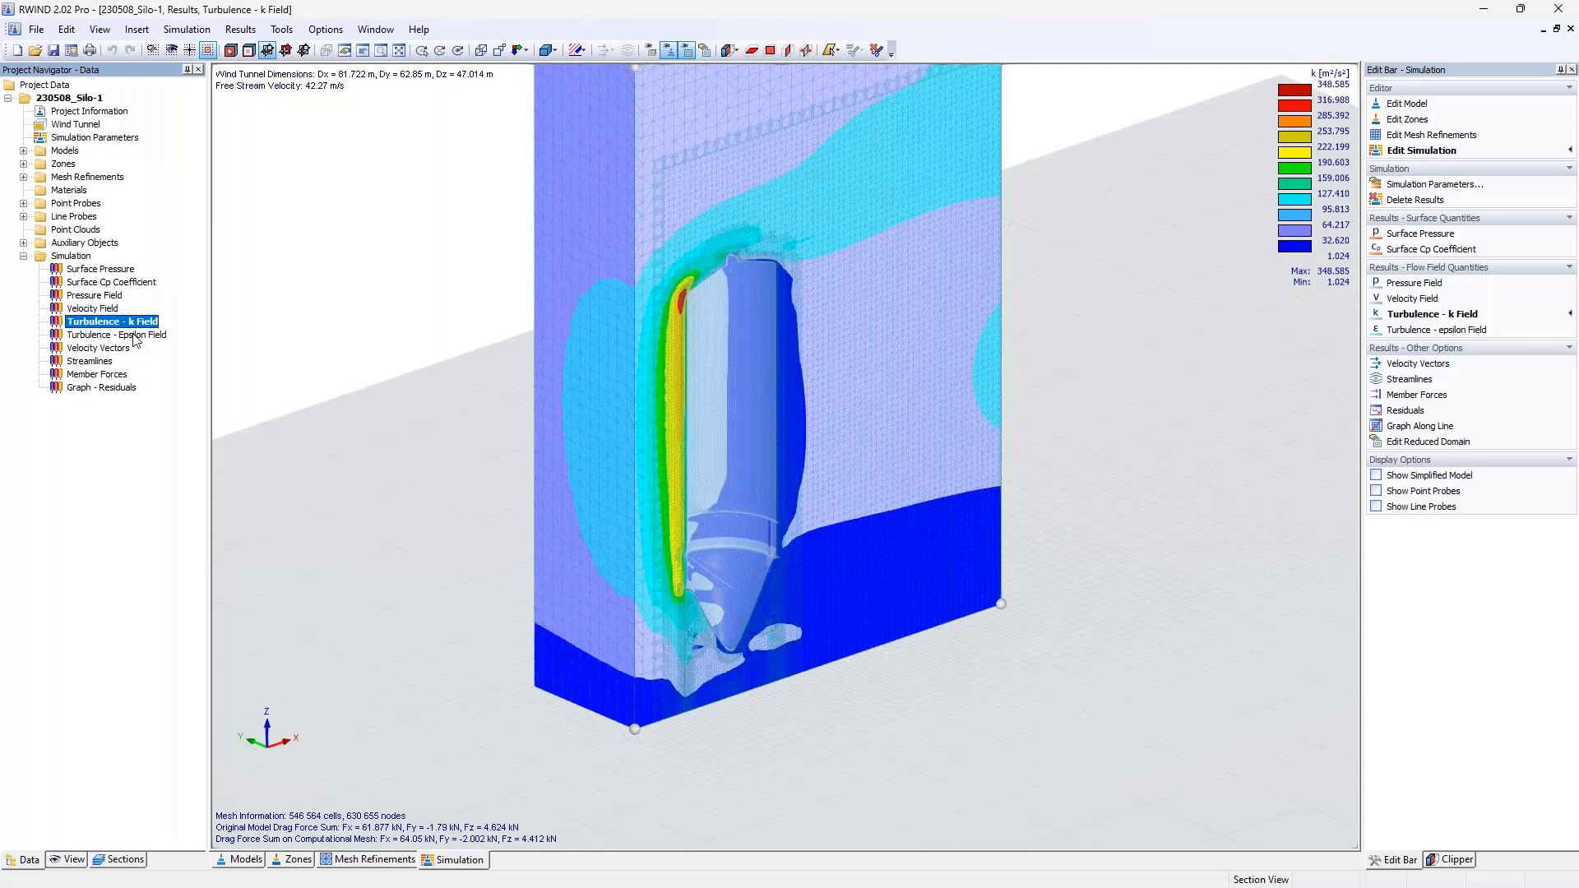
{"action": "left_click", "coordinate": [134, 335]}
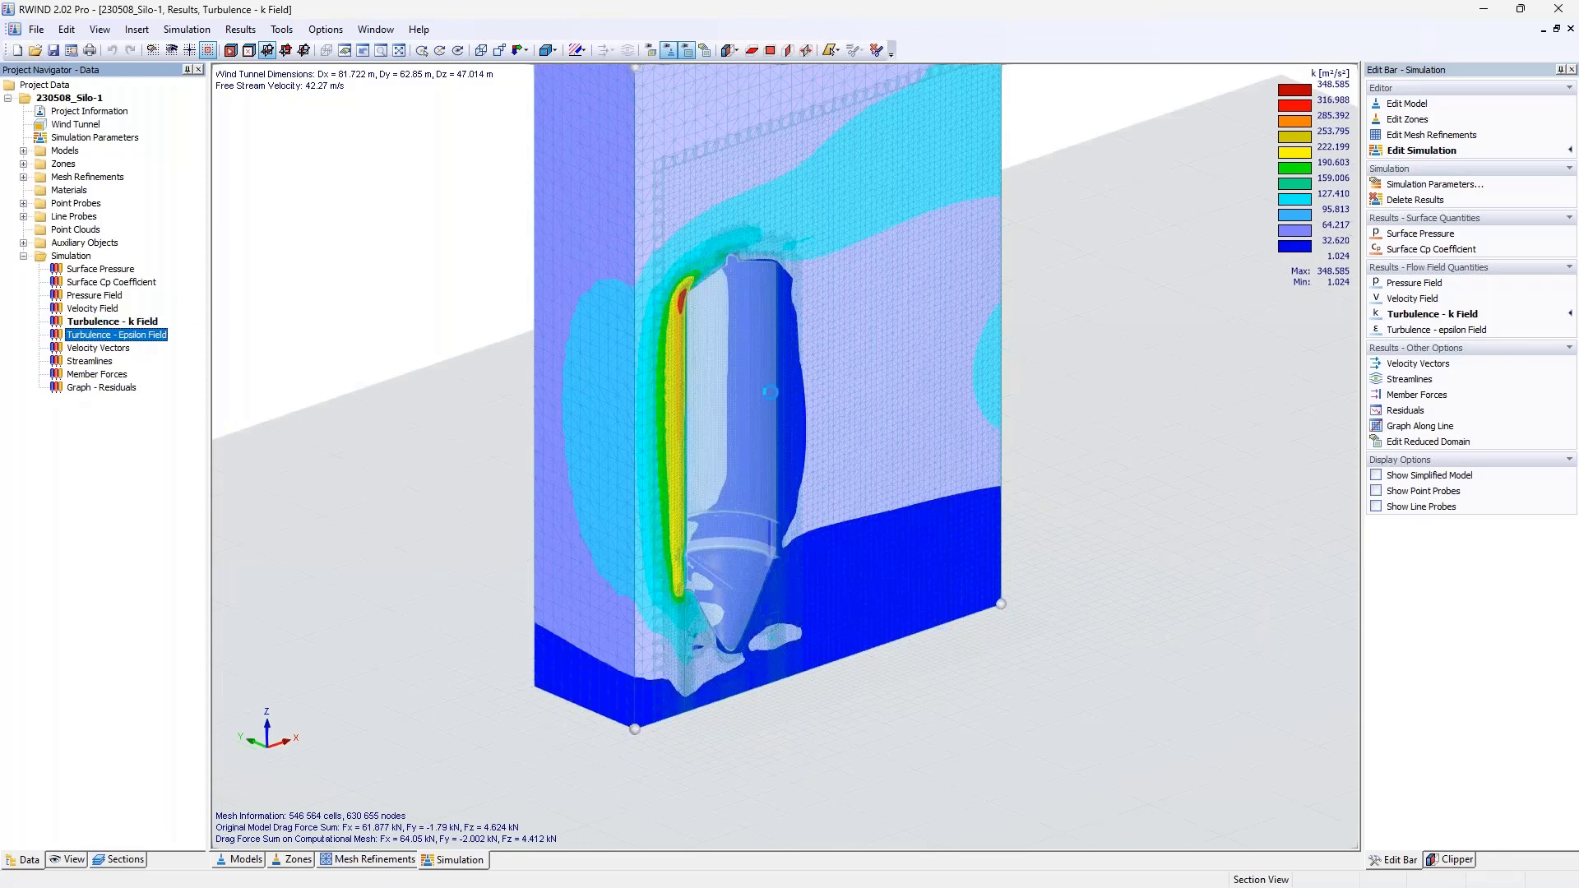
{"action": "middle_click_drag", "start_coordinate": [863, 351], "coordinate": [797, 368], "text": "ctrl"}
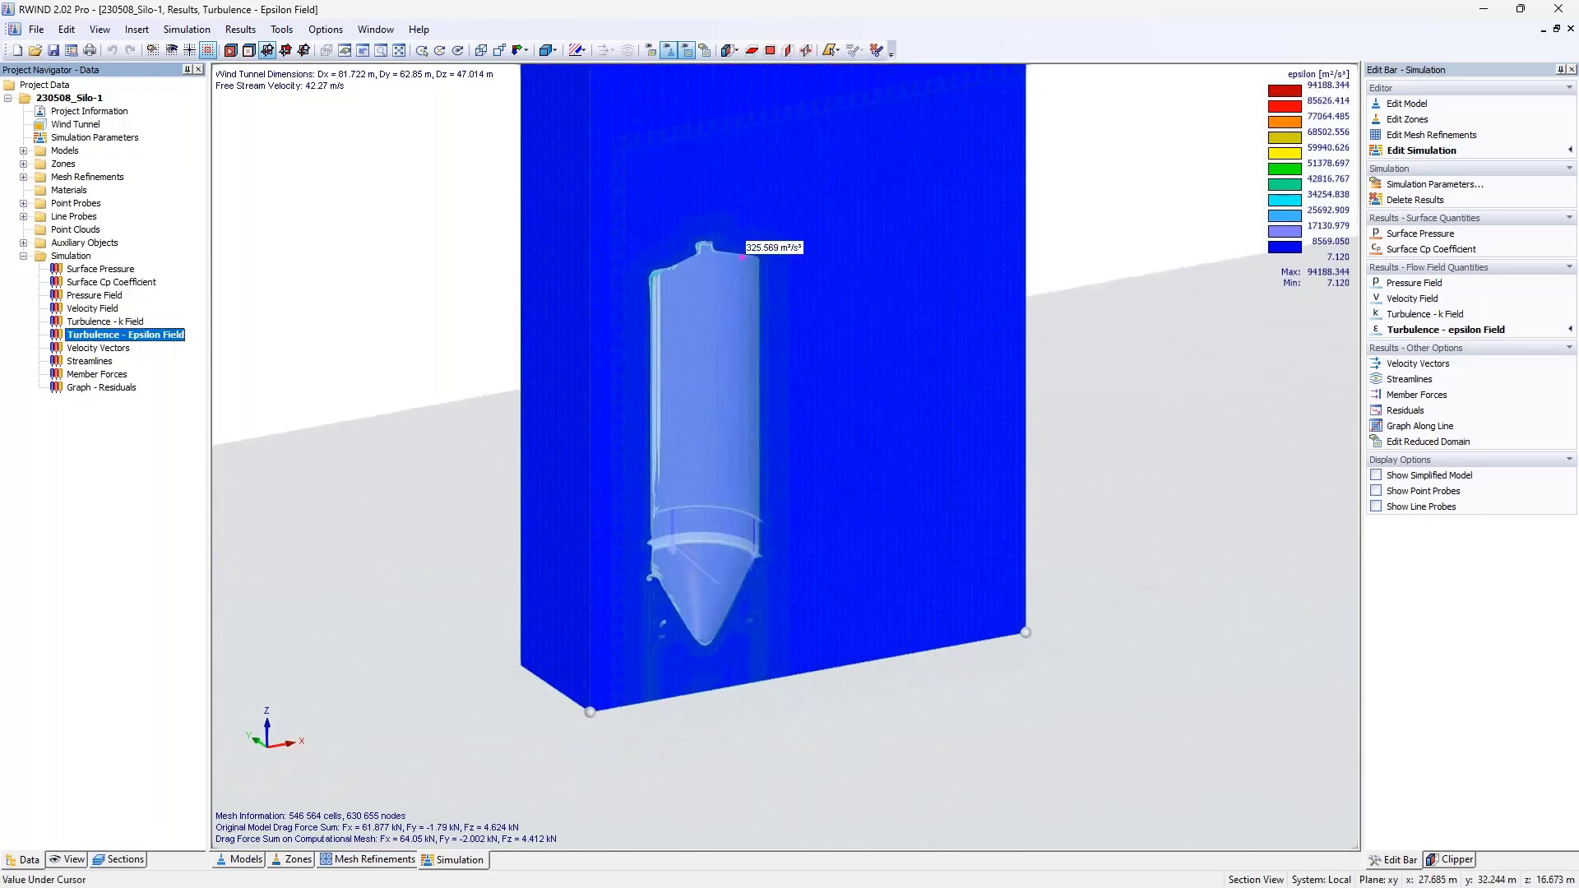
{"action": "middle_click_drag", "start_coordinate": [745, 255], "coordinate": [778, 353]}
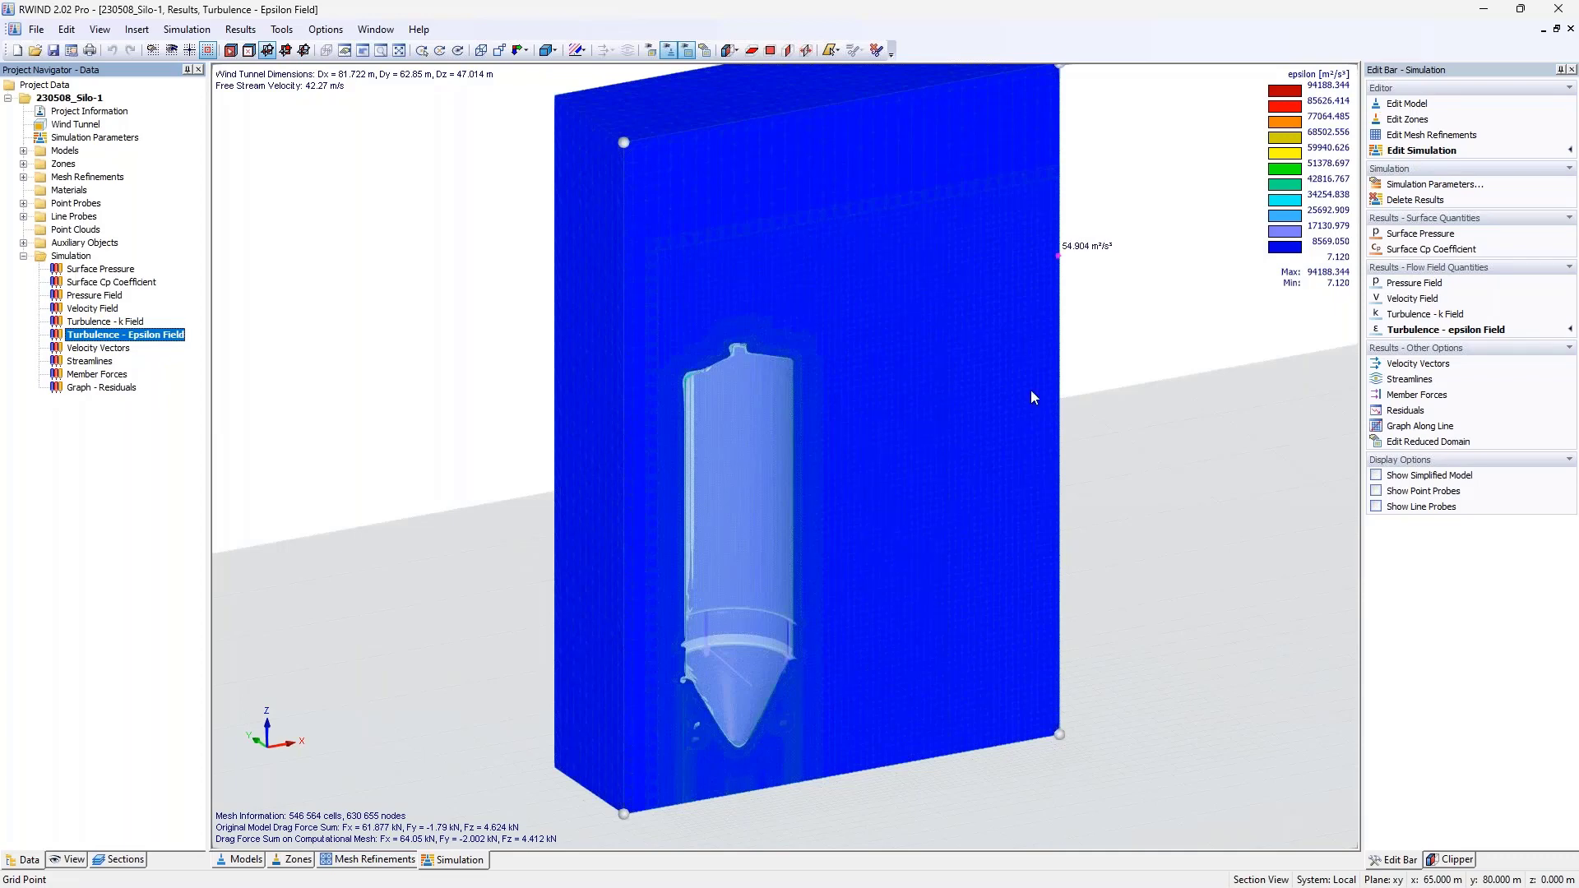
Display the velocity vectors and the streamlines around the silo.
{"action": "left_click", "coordinate": [110, 350]}
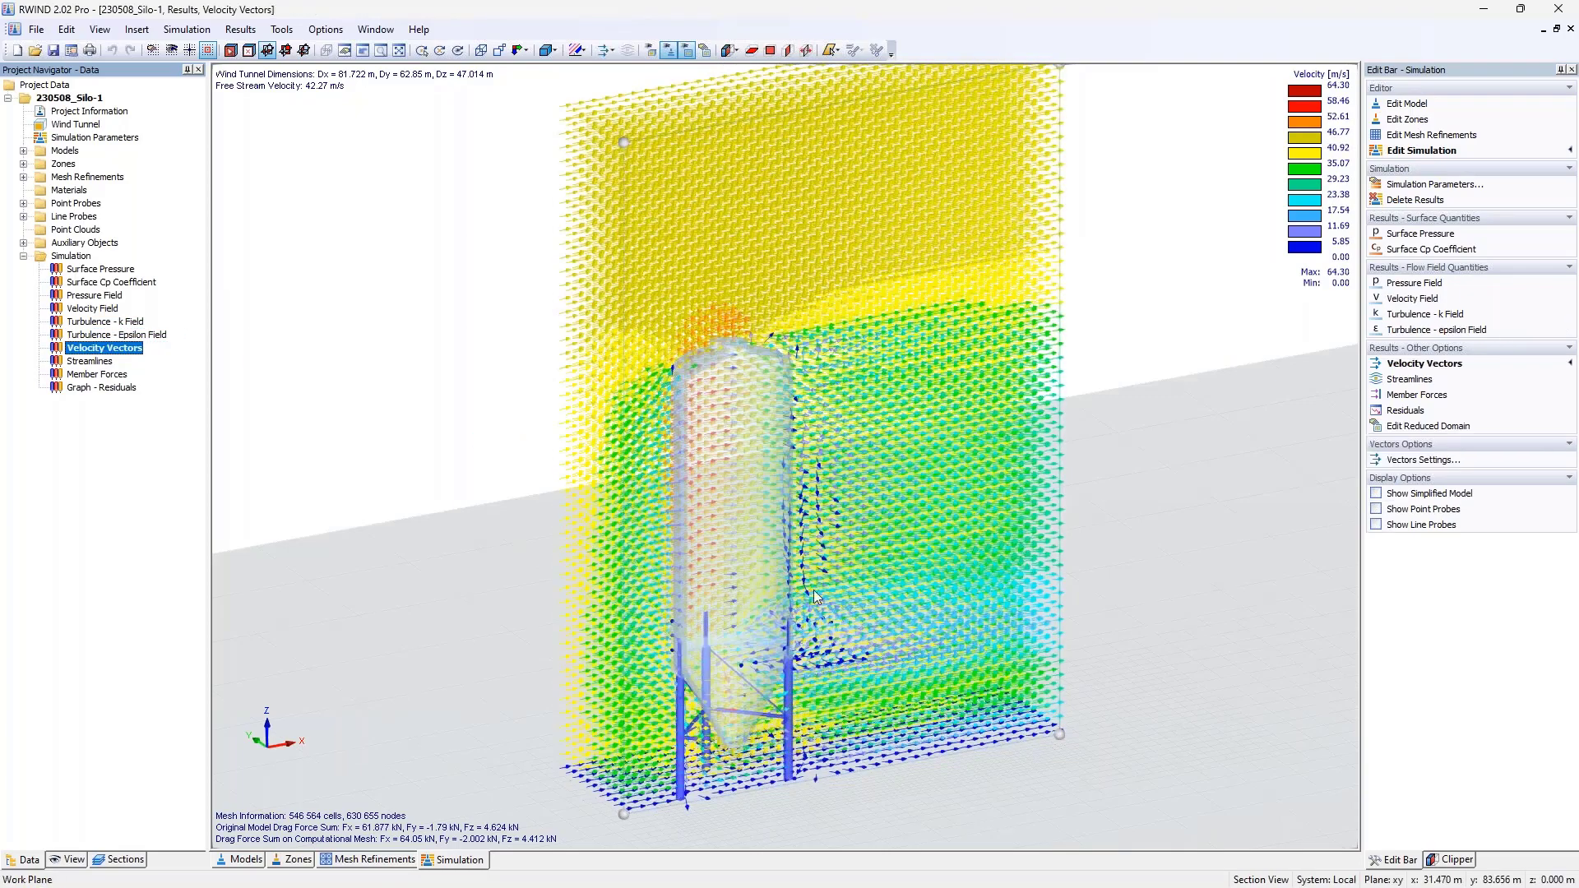
{"action": "middle_click_drag", "start_coordinate": [946, 527], "coordinate": [780, 485], "text": "ctrl"}
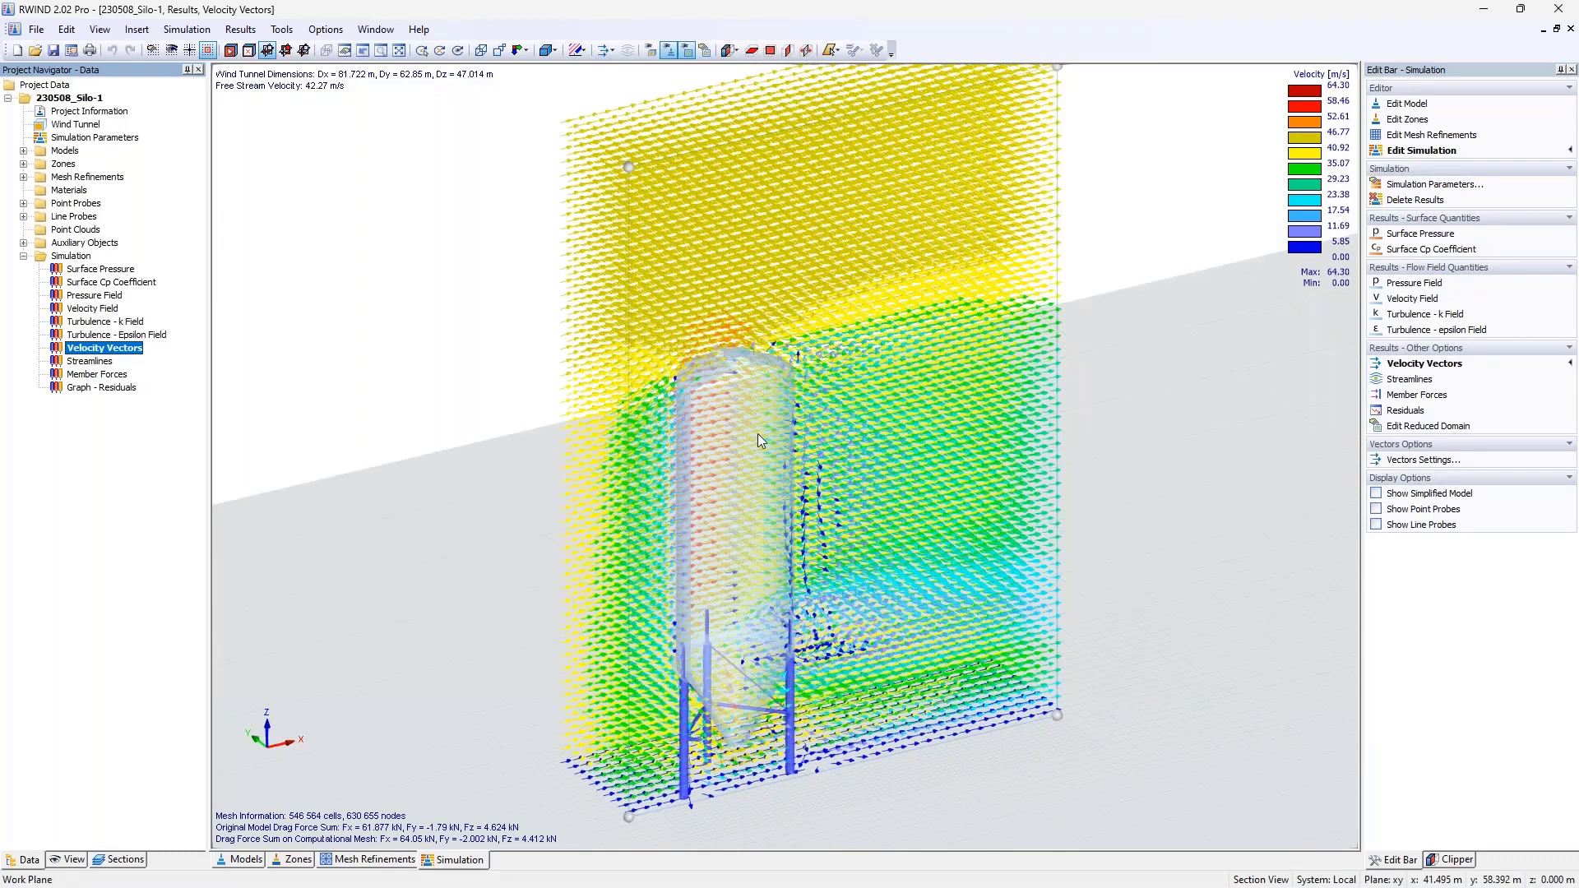
{"action": "left_click", "coordinate": [97, 362]}
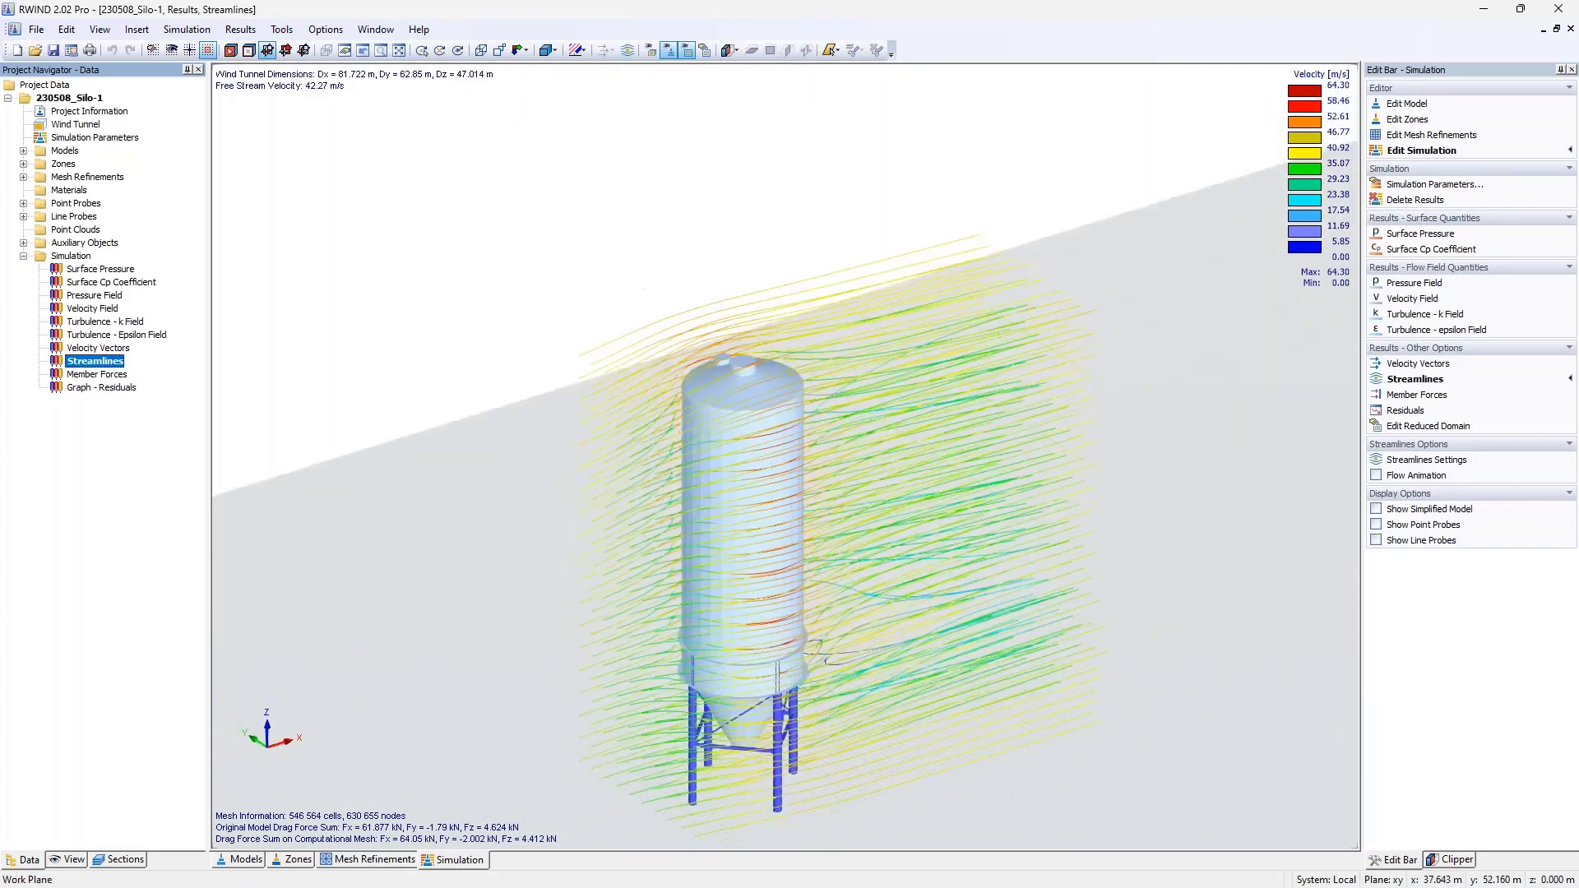
Display the member forces and examine the force arrows along the silo's supporting legs and braces.
{"action": "left_click", "coordinate": [109, 375]}
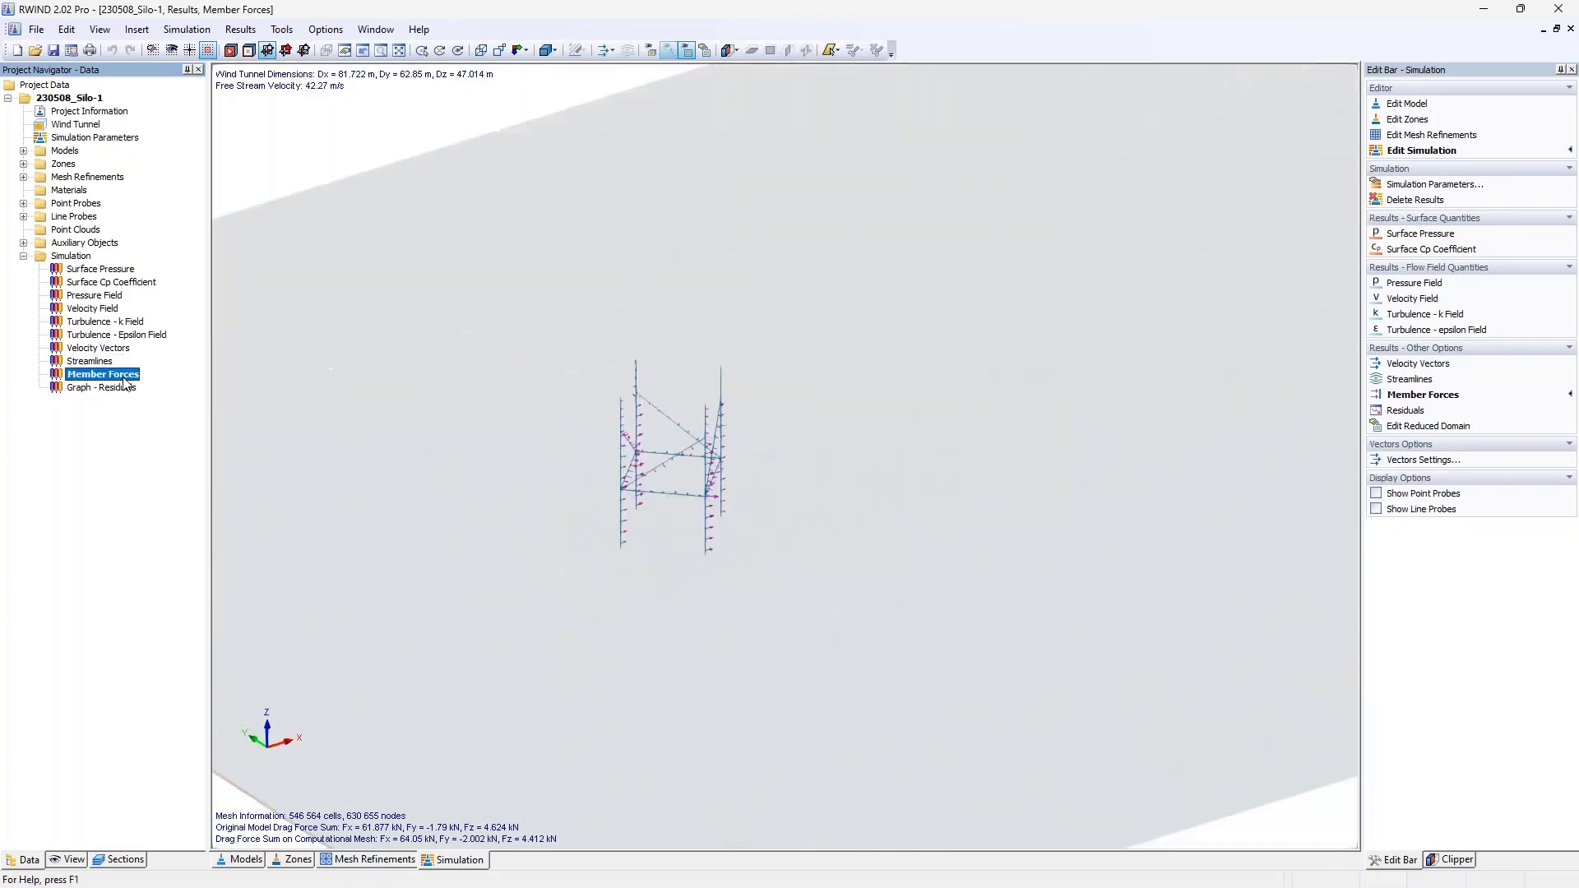
{"action": "scroll", "coordinate": [638, 470], "scroll_direction": "up", "scroll_amount": 5}
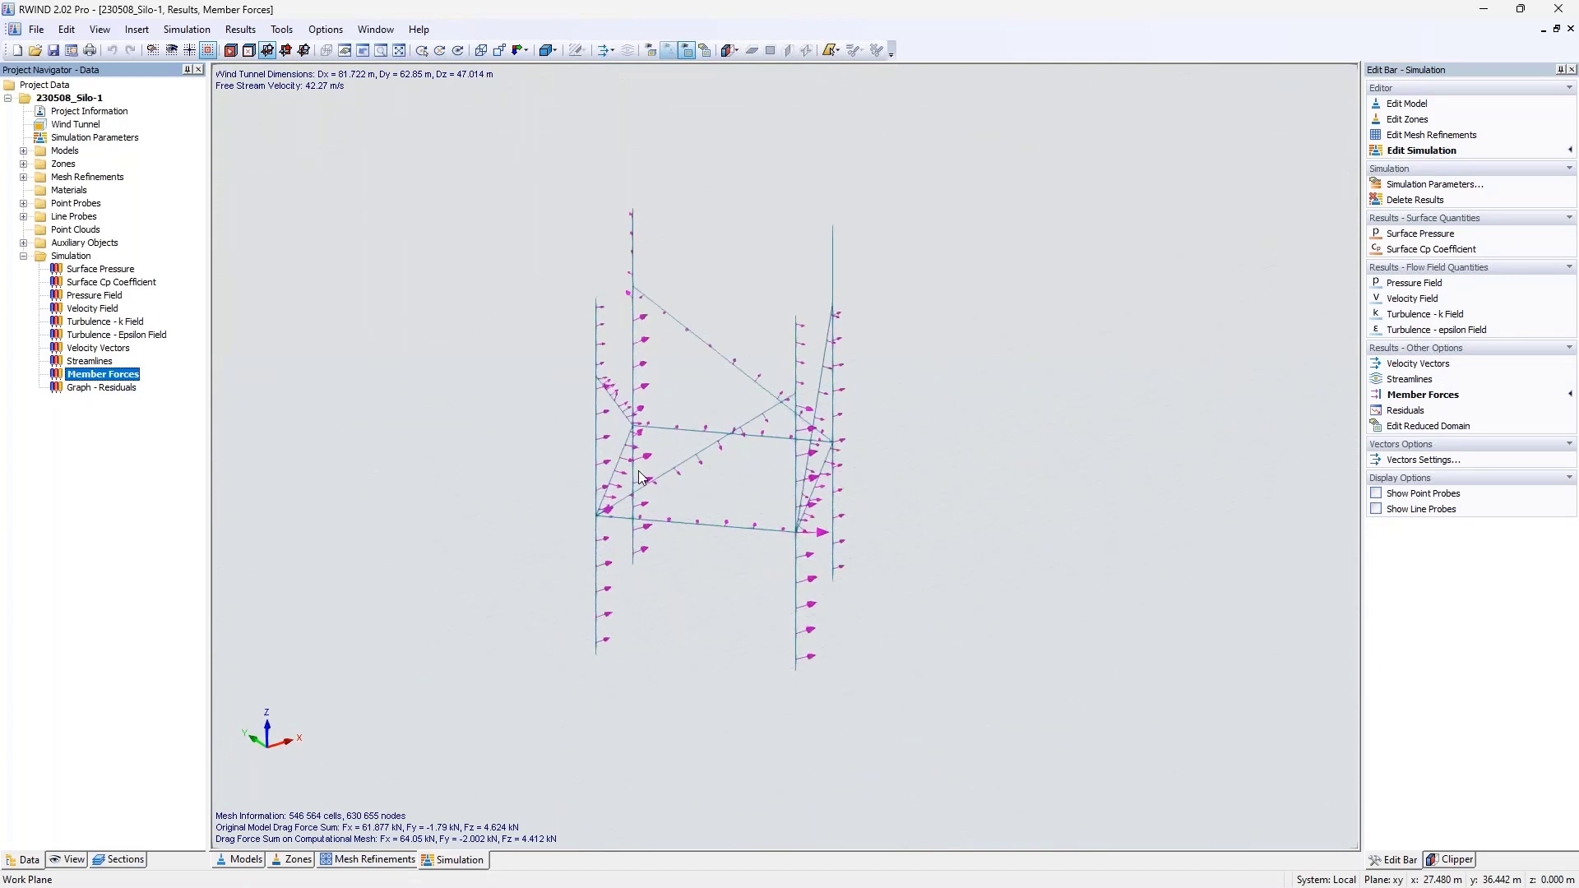
{"action": "middle_click_drag", "start_coordinate": [573, 471], "coordinate": [585, 535], "text": "ctrl"}
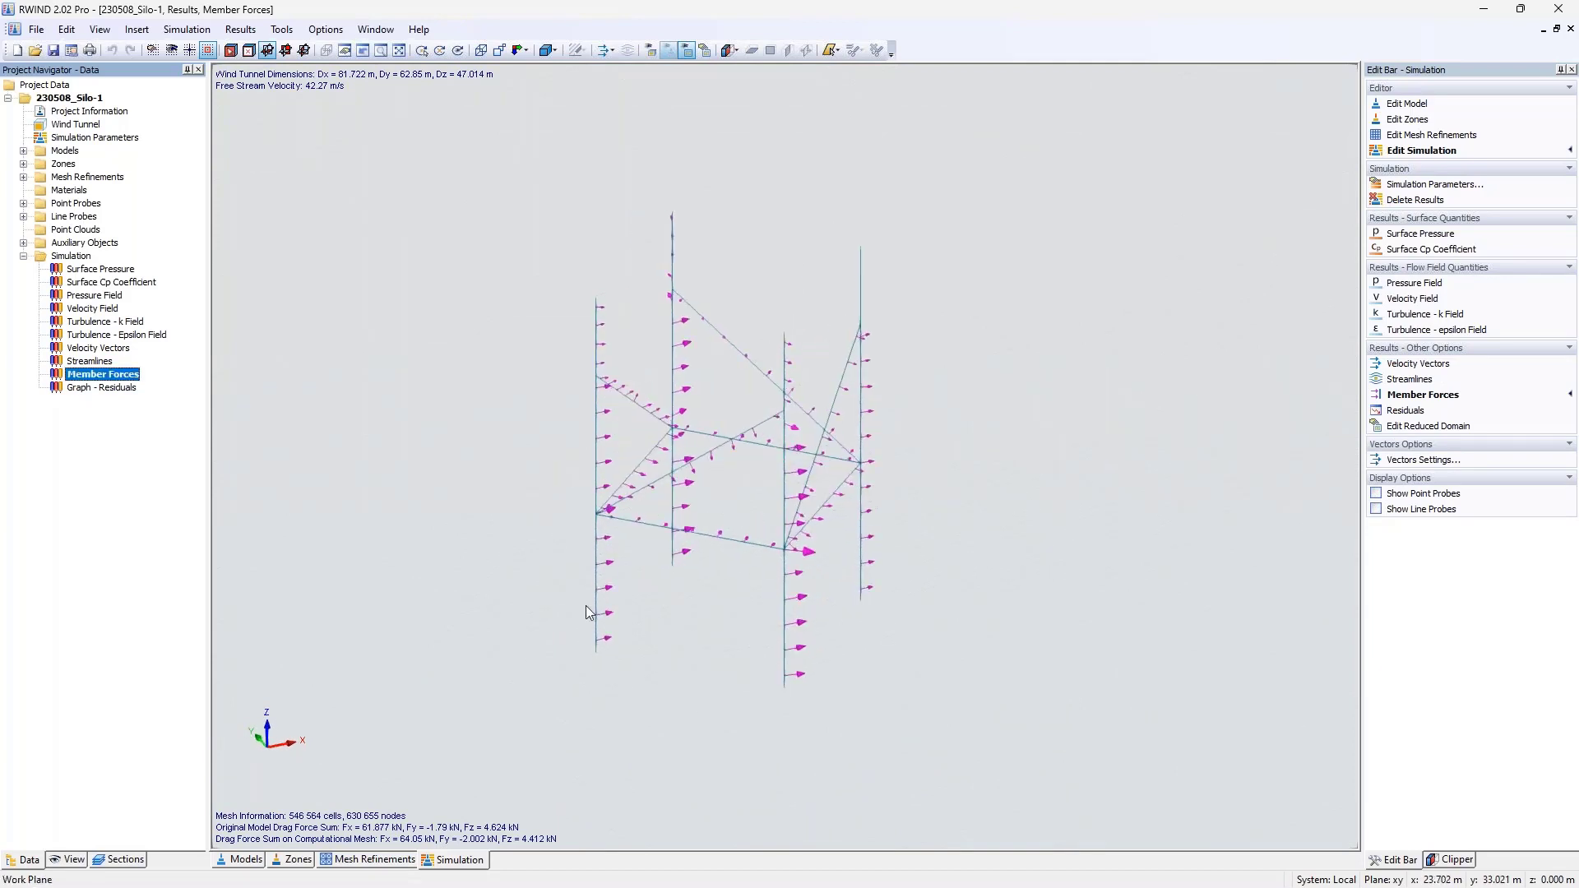
Show the force values on the supporting members, inspect them, and hide the values again.
{"action": "left_click", "coordinate": [67, 859]}
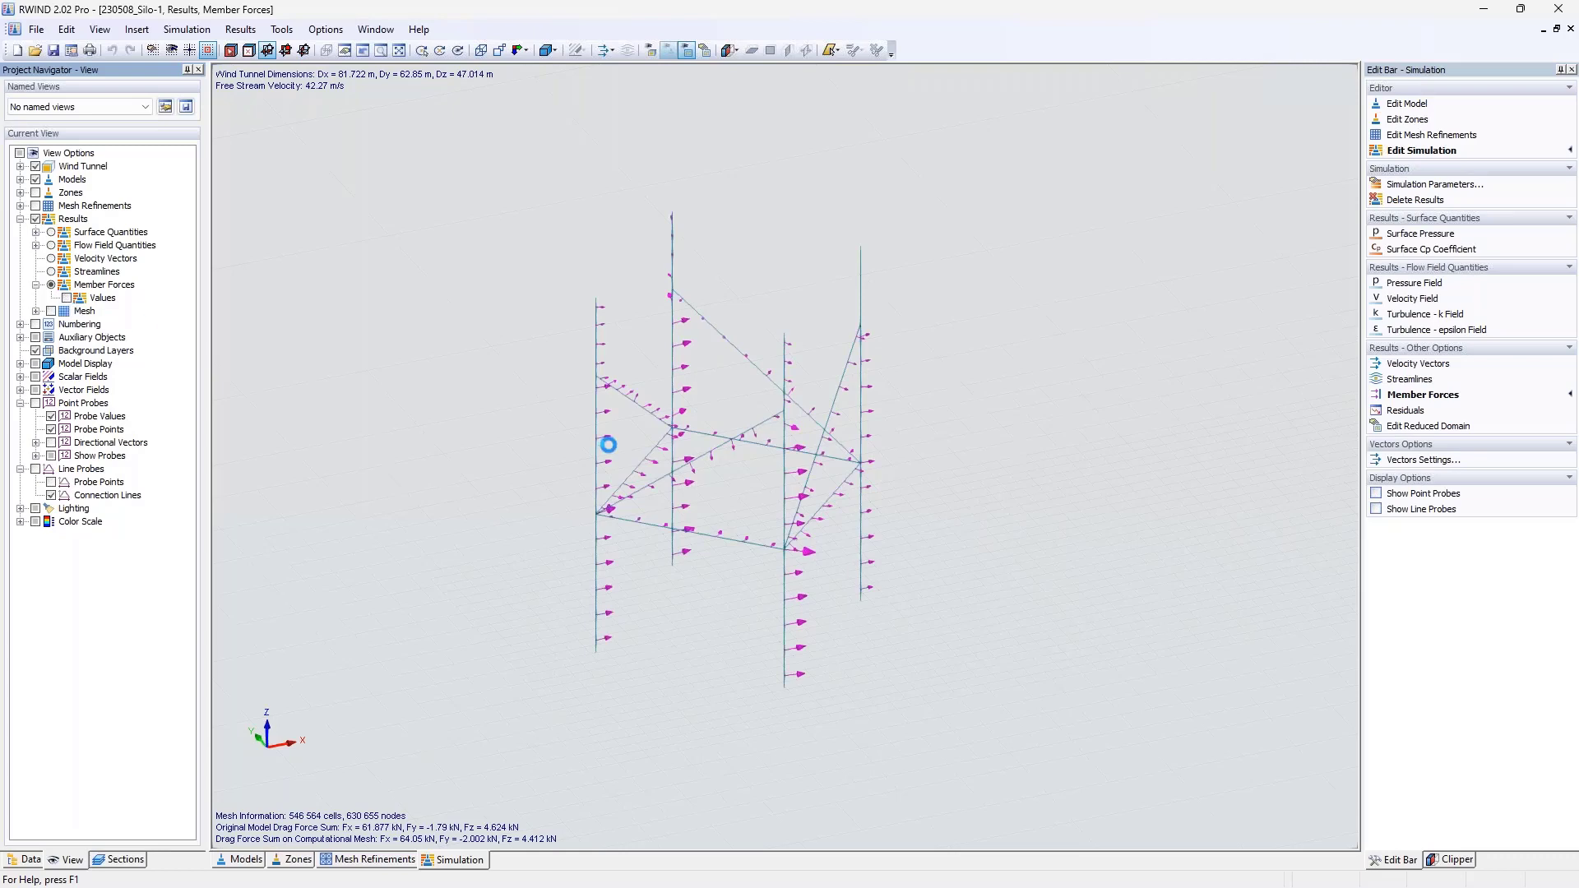
{"action": "scroll", "coordinate": [599, 607], "scroll_direction": "up", "scroll_amount": 5}
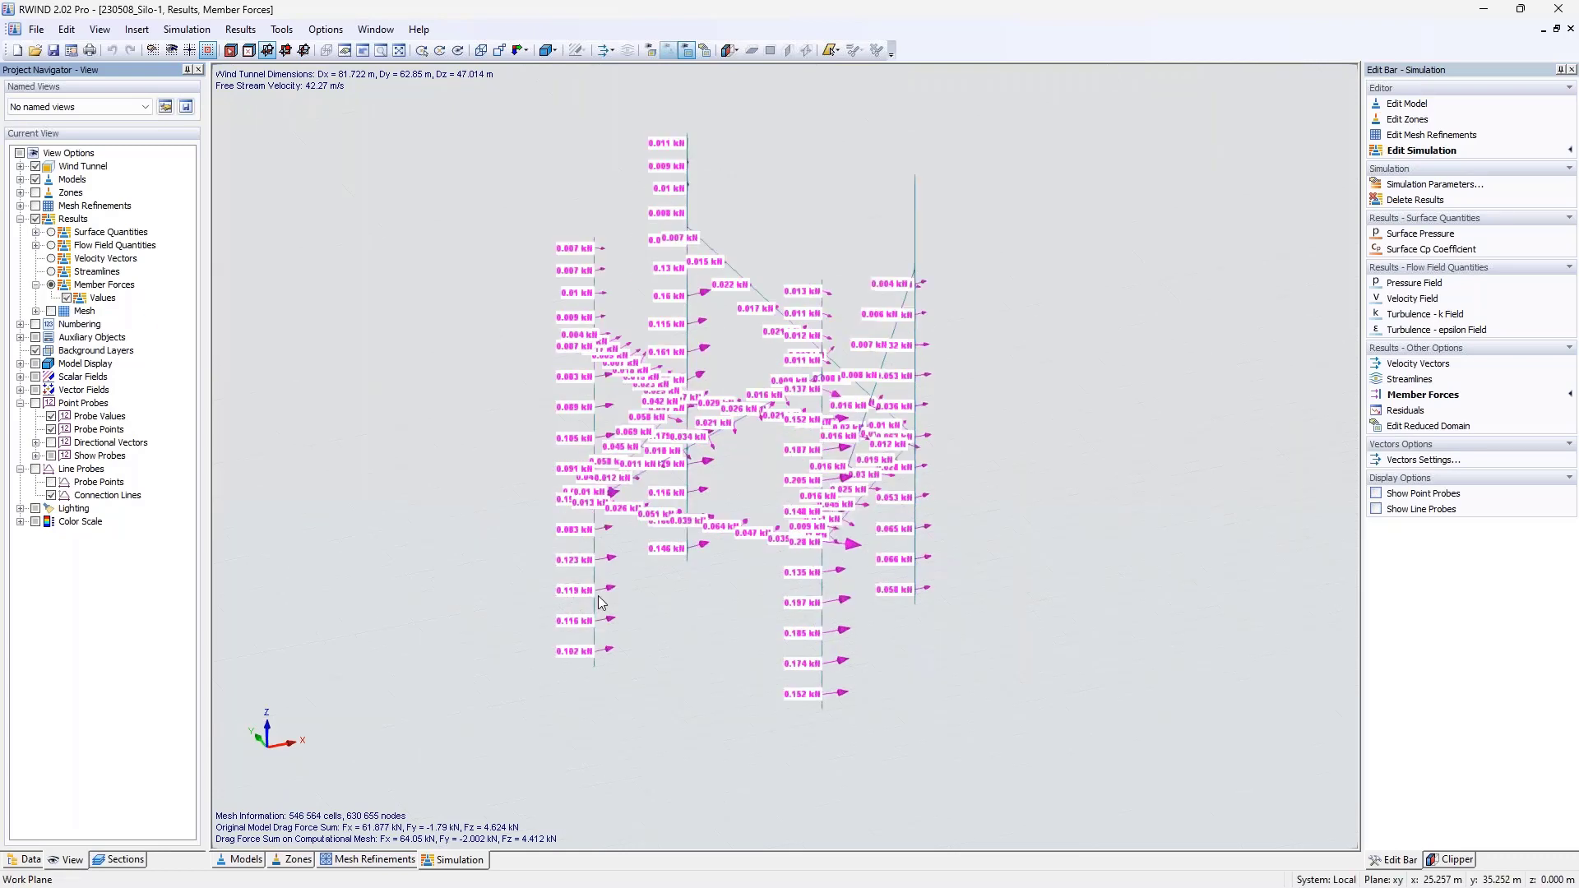
{"action": "scroll", "coordinate": [597, 609], "scroll_direction": "up", "scroll_amount": 1}
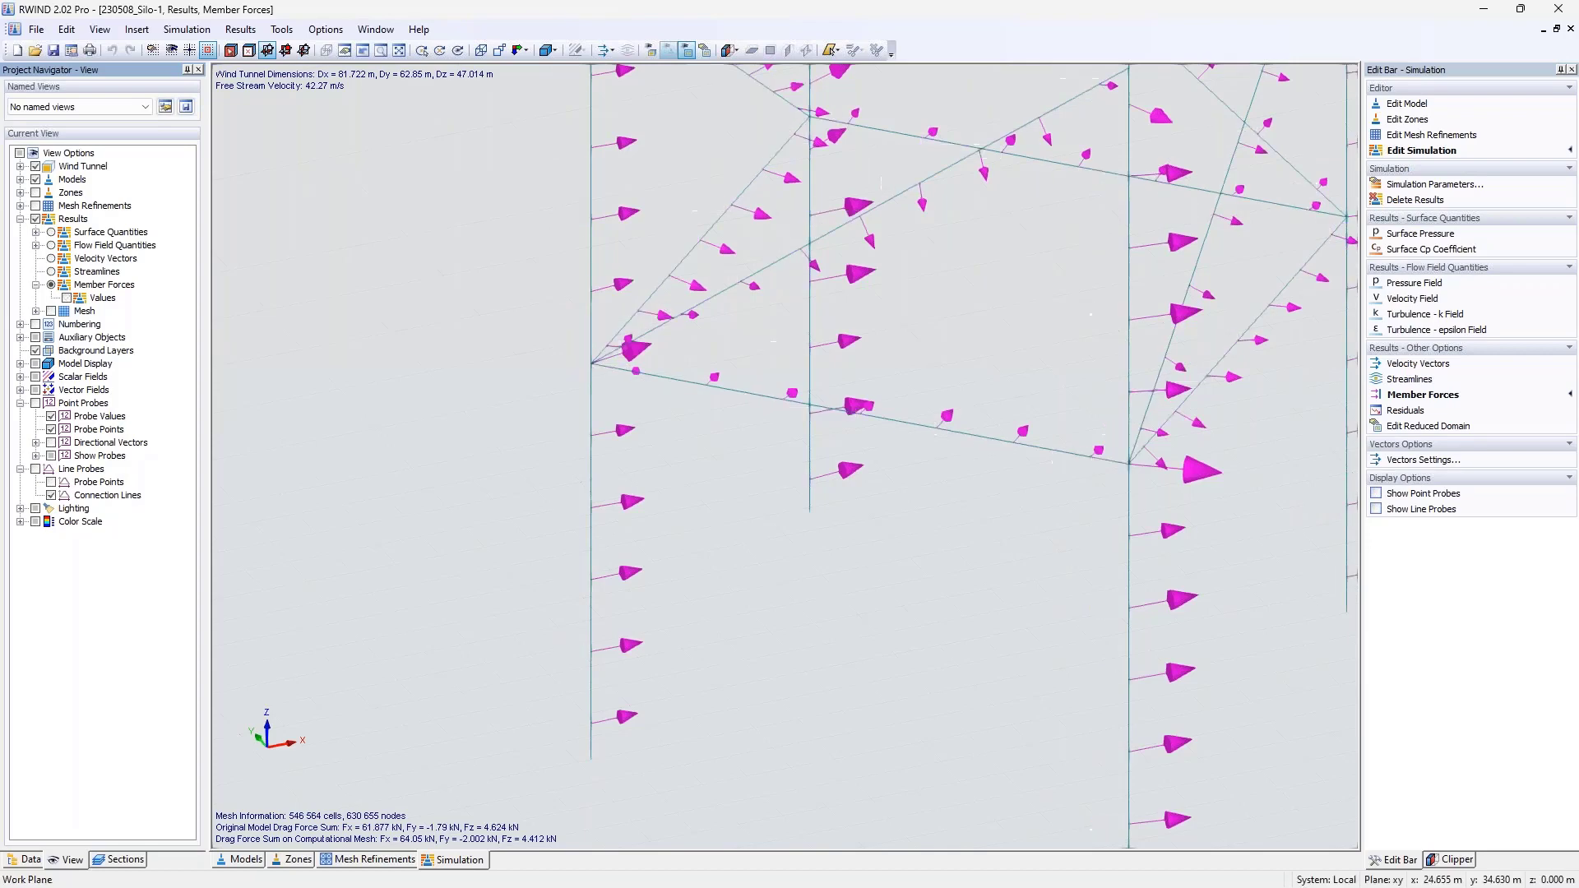
{"action": "scroll", "coordinate": [609, 476], "scroll_direction": "down", "scroll_amount": 5}
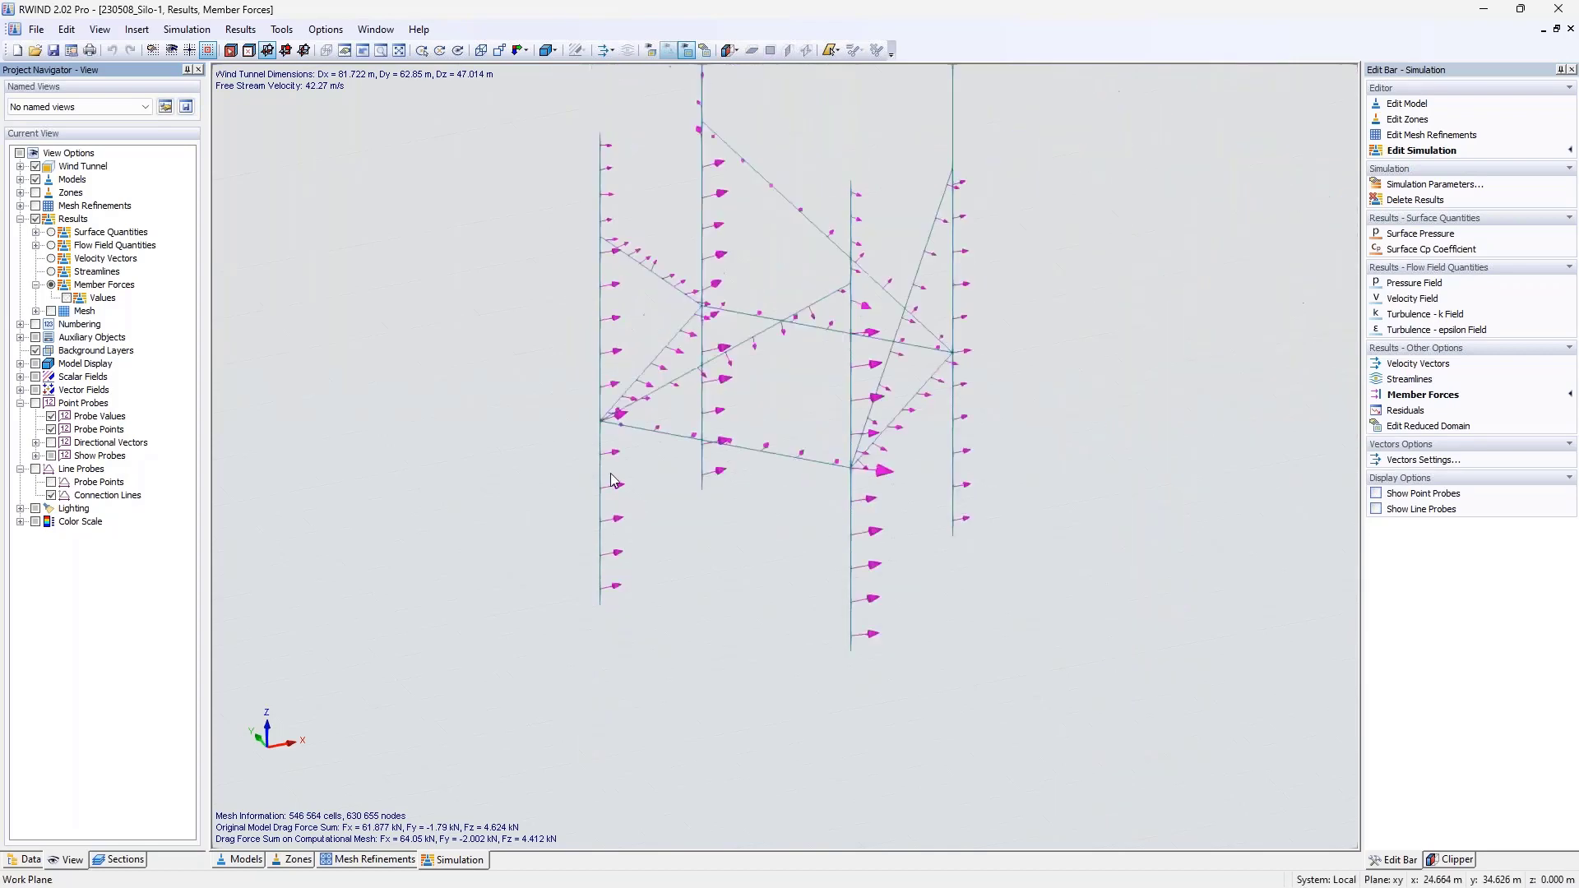
Switch the results back to surface pressure and view the whole silo.
{"action": "left_click", "coordinate": [23, 863]}
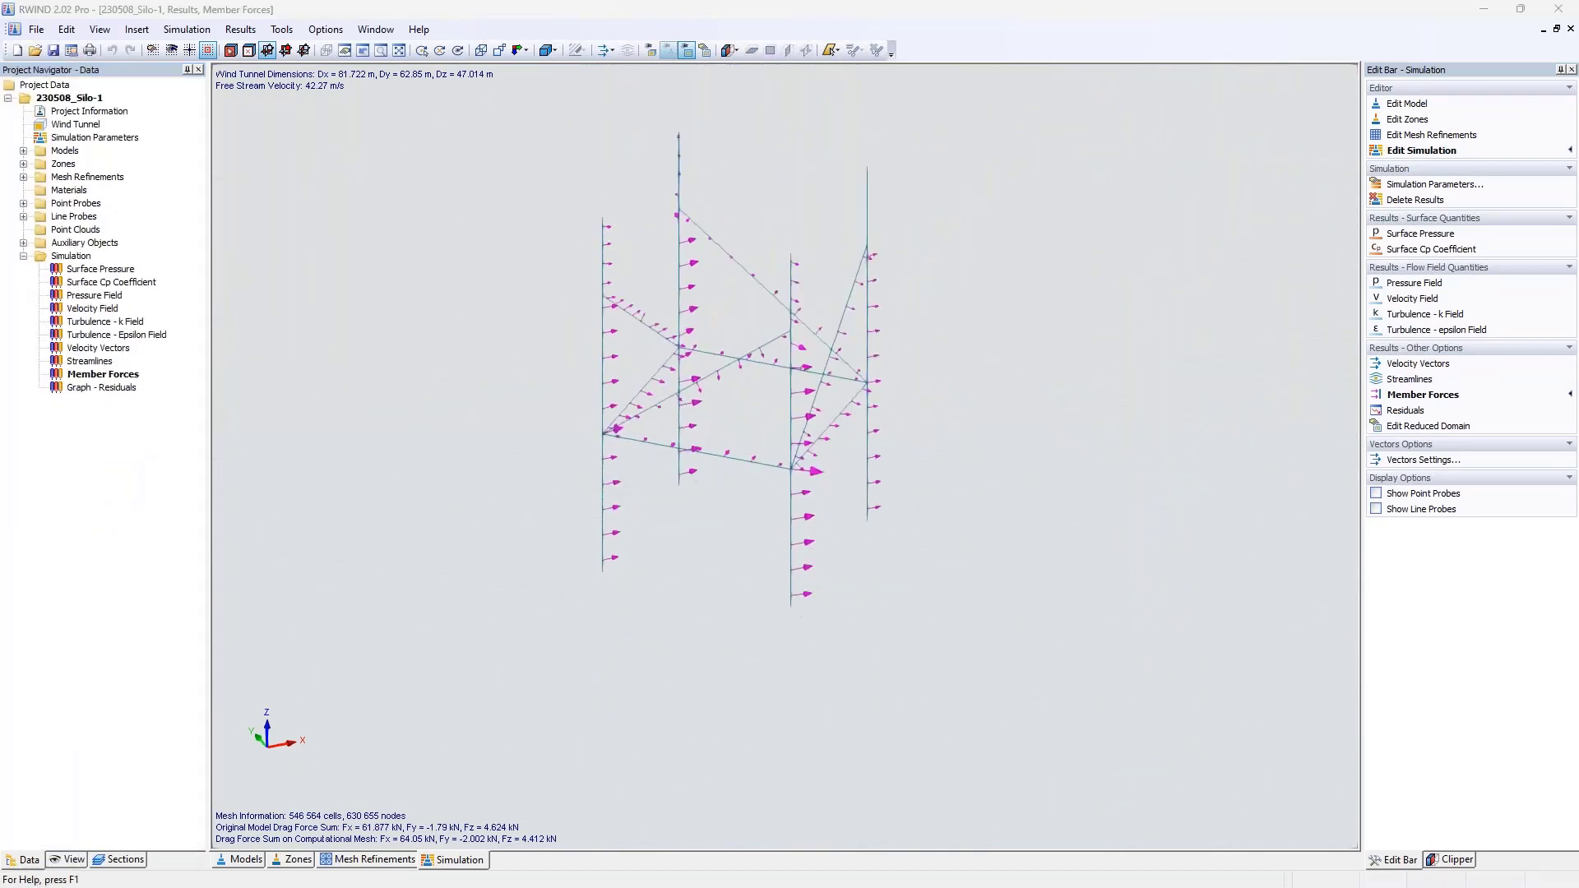
{"action": "left_click", "coordinate": [362, 416]}
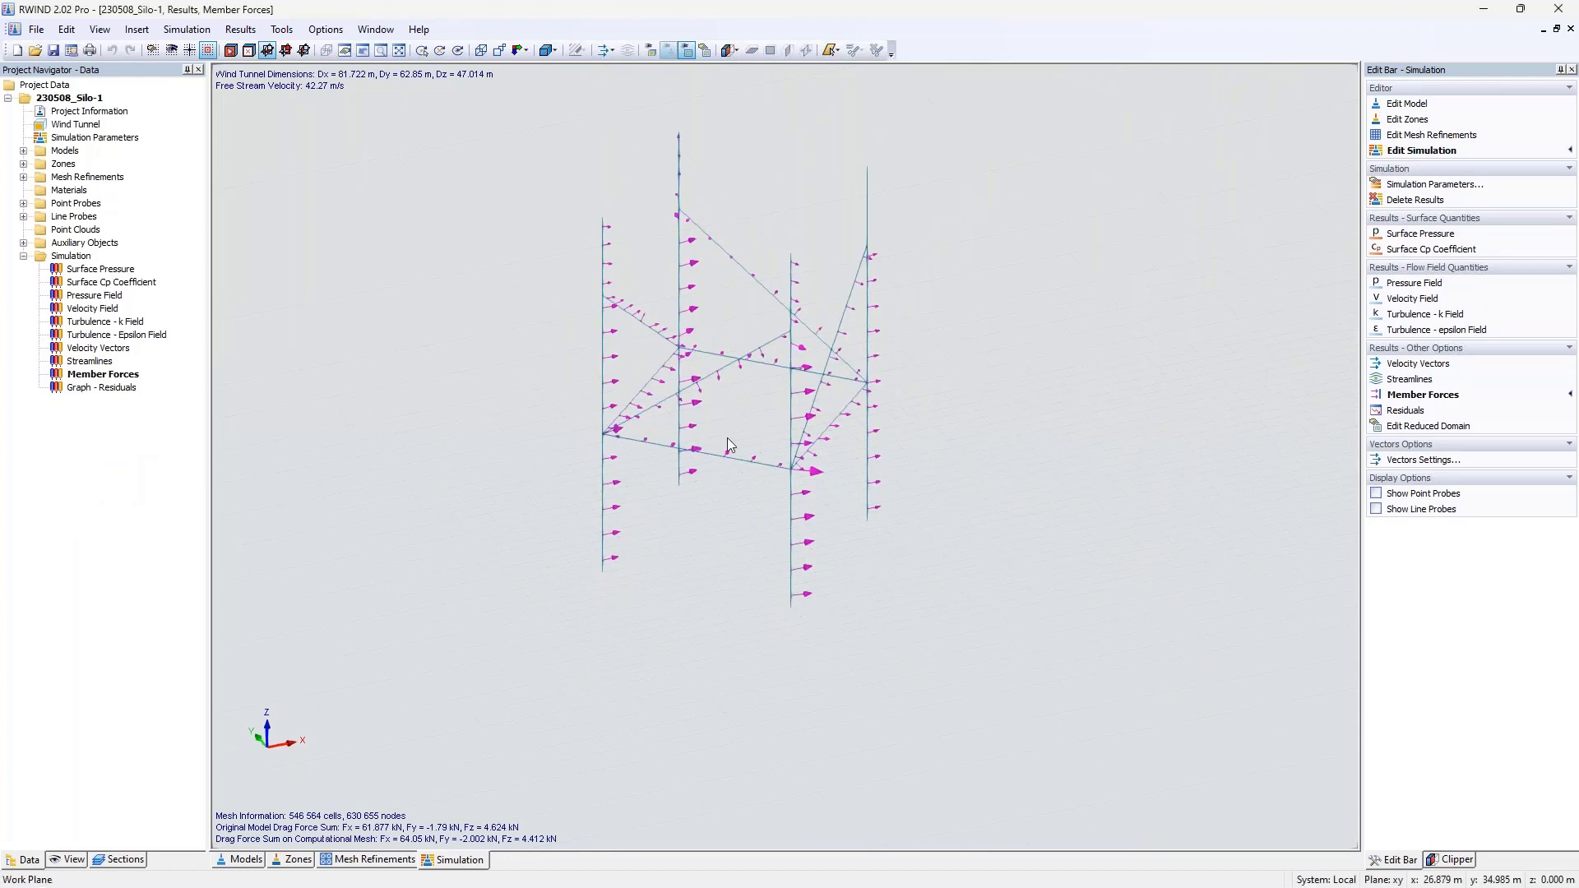
{"action": "left_click", "coordinate": [100, 270]}
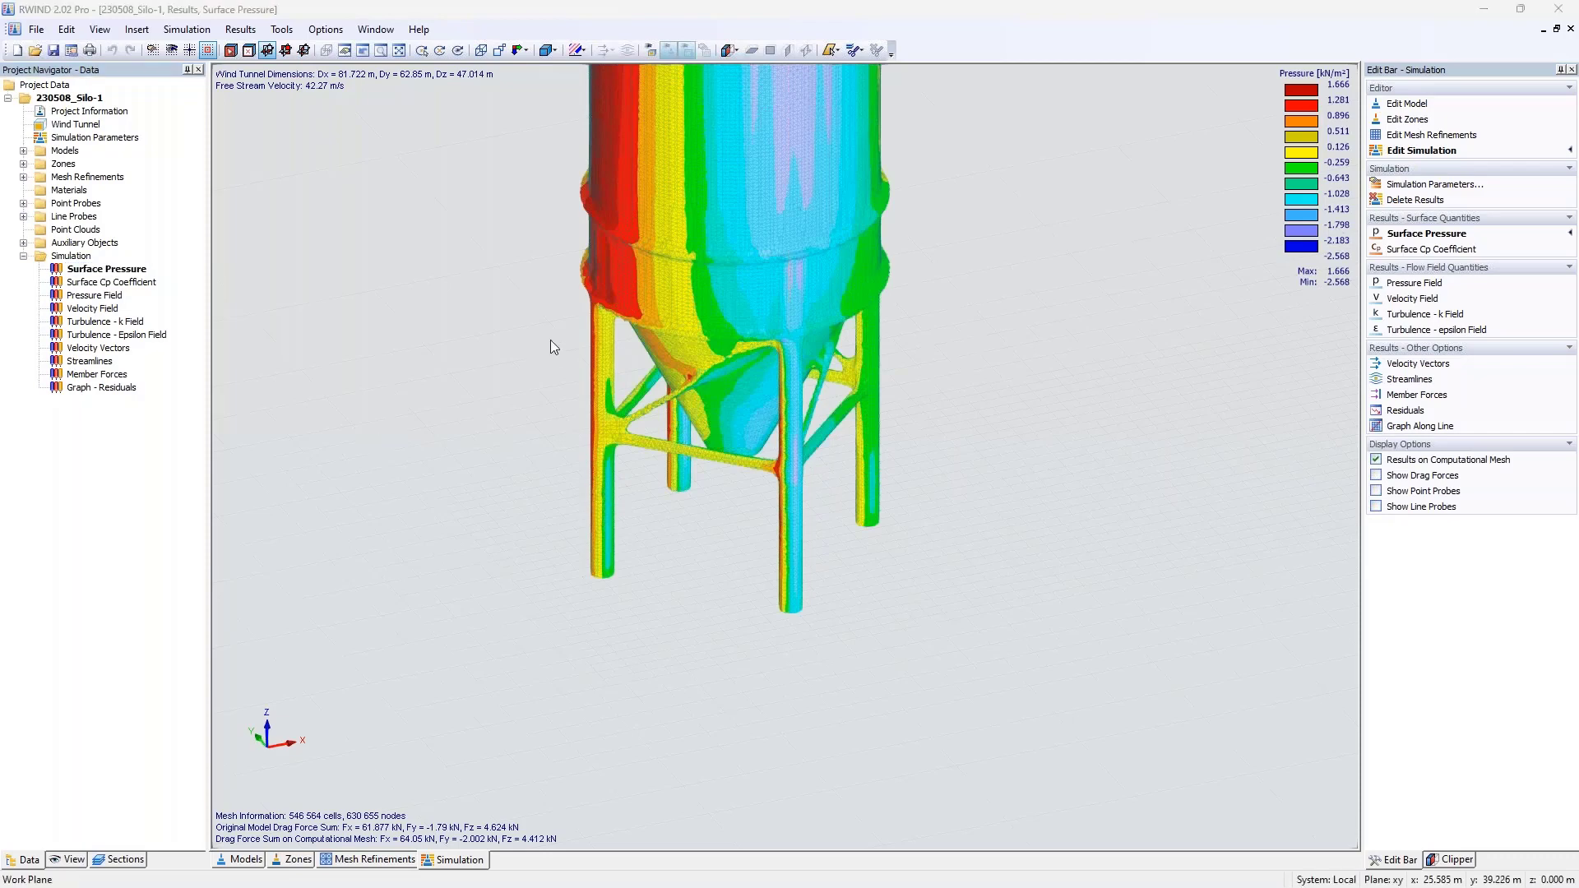
{"action": "middle_click_drag", "start_coordinate": [531, 326], "coordinate": [633, 500]}
{"action": "scroll", "coordinate": [596, 477], "scroll_direction": "down", "scroll_amount": 3}
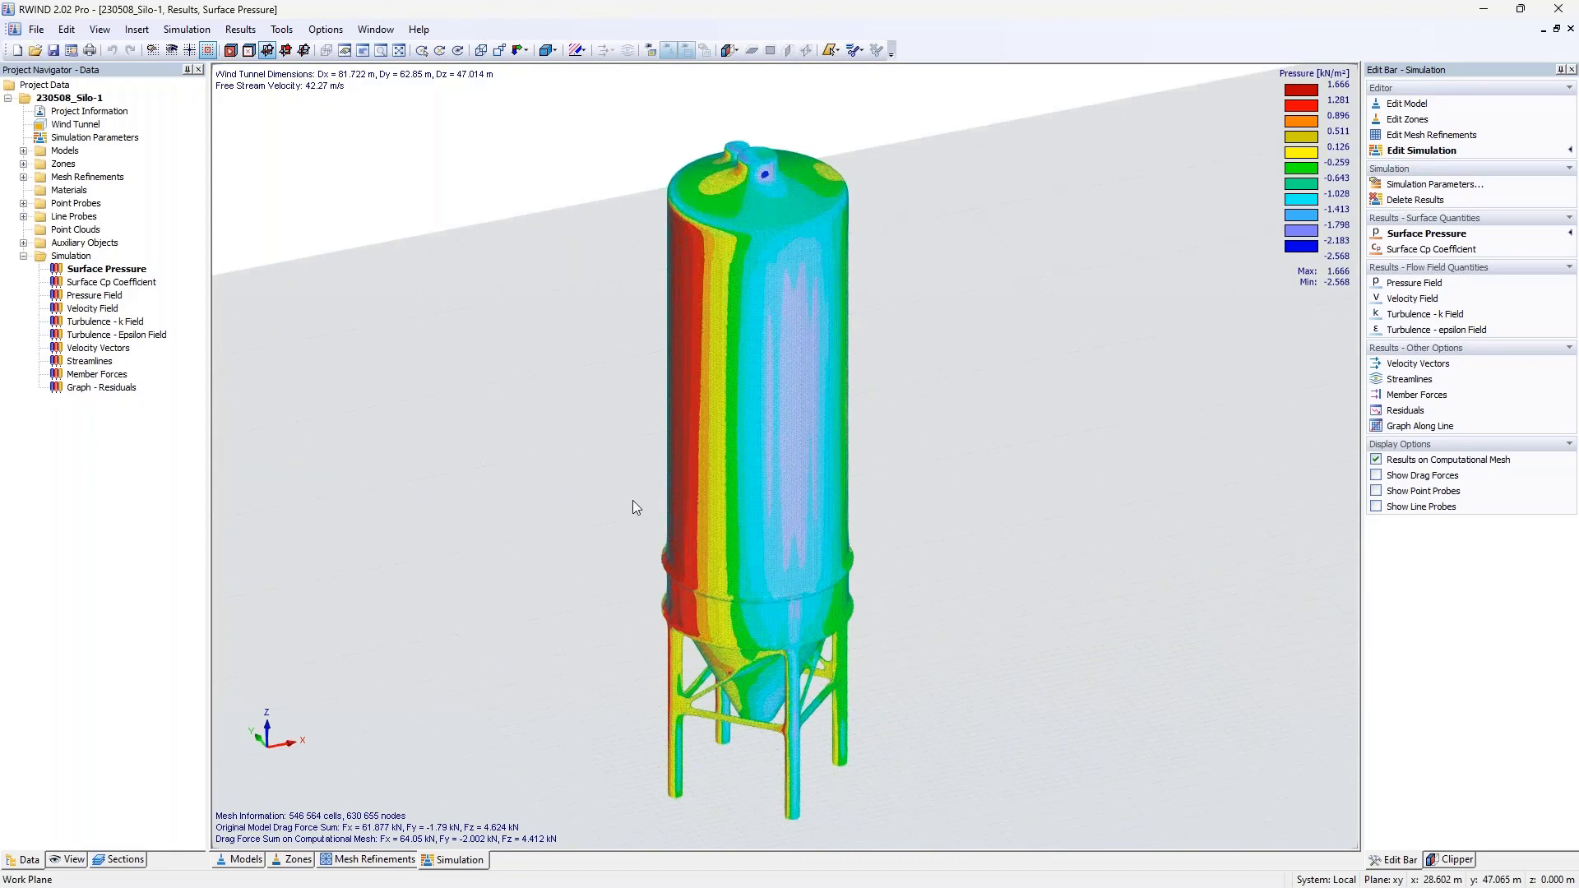
Show the silo's zone assignments for comparison and return to the simulation results.
{"action": "double_click", "coordinate": [65, 163]}
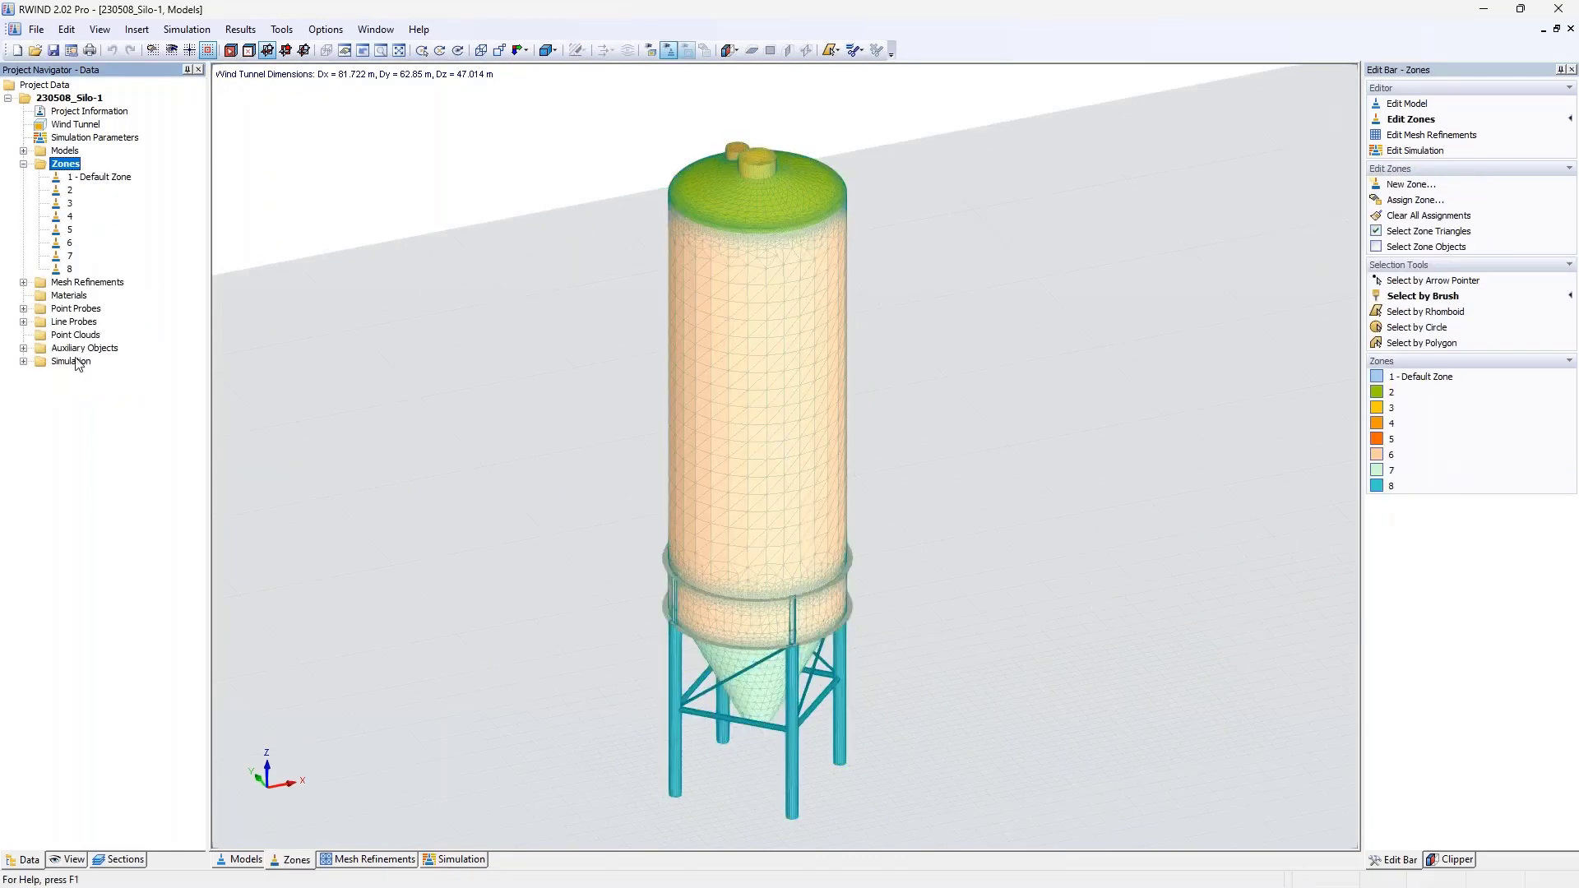
{"action": "left_click", "coordinate": [455, 859]}
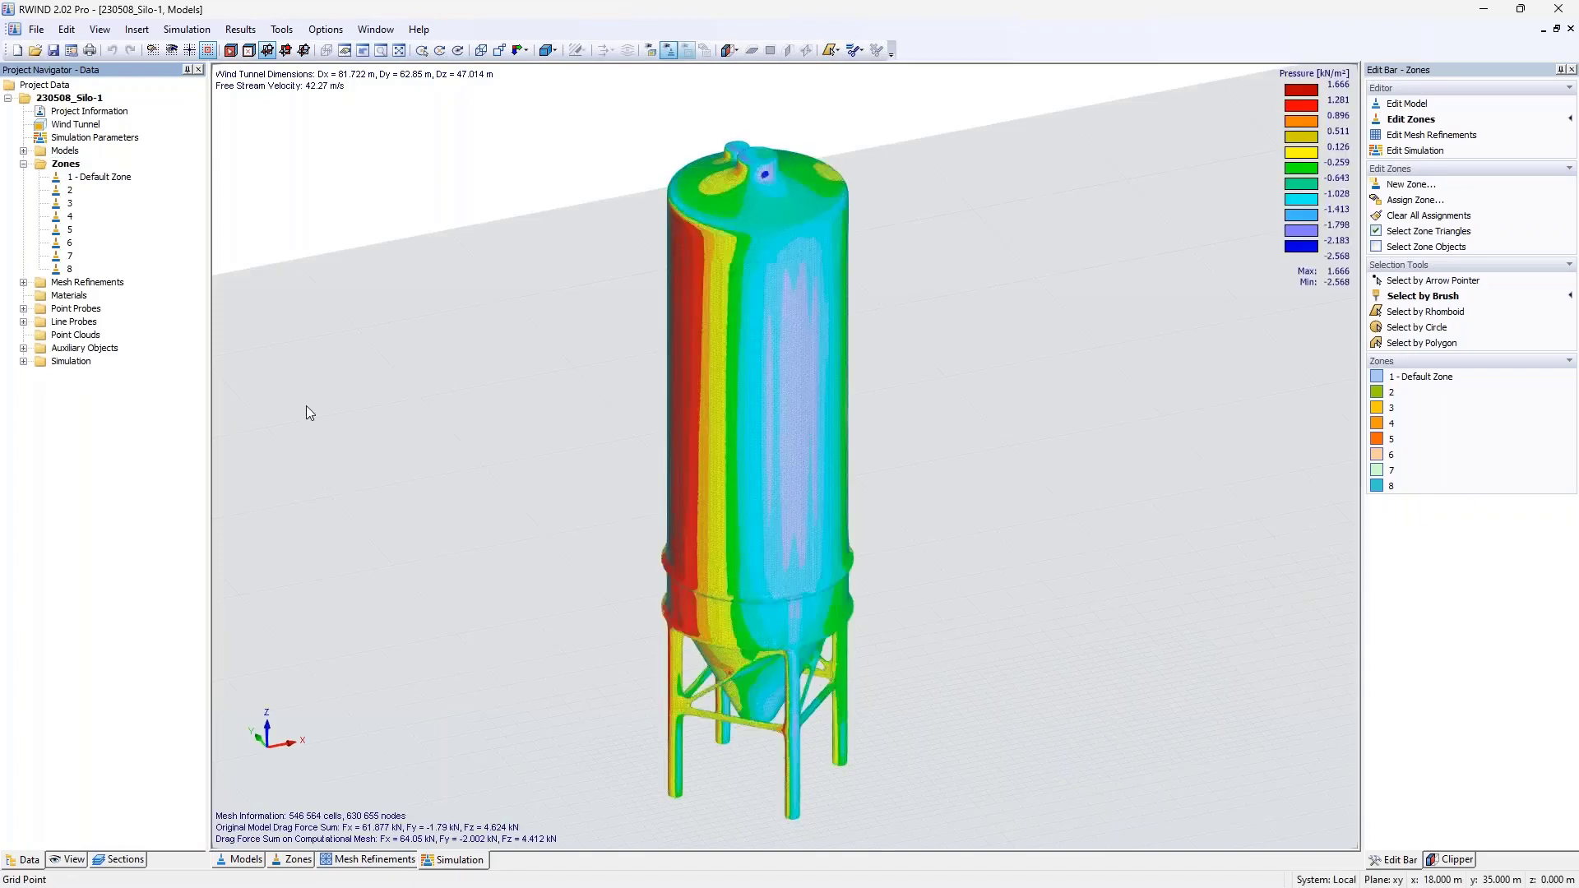
Orient the silo's surface pressure result and print the active view to the clipboard.
{"action": "middle_click_drag", "start_coordinate": [357, 381], "coordinate": [461, 351], "text": "ctrl"}
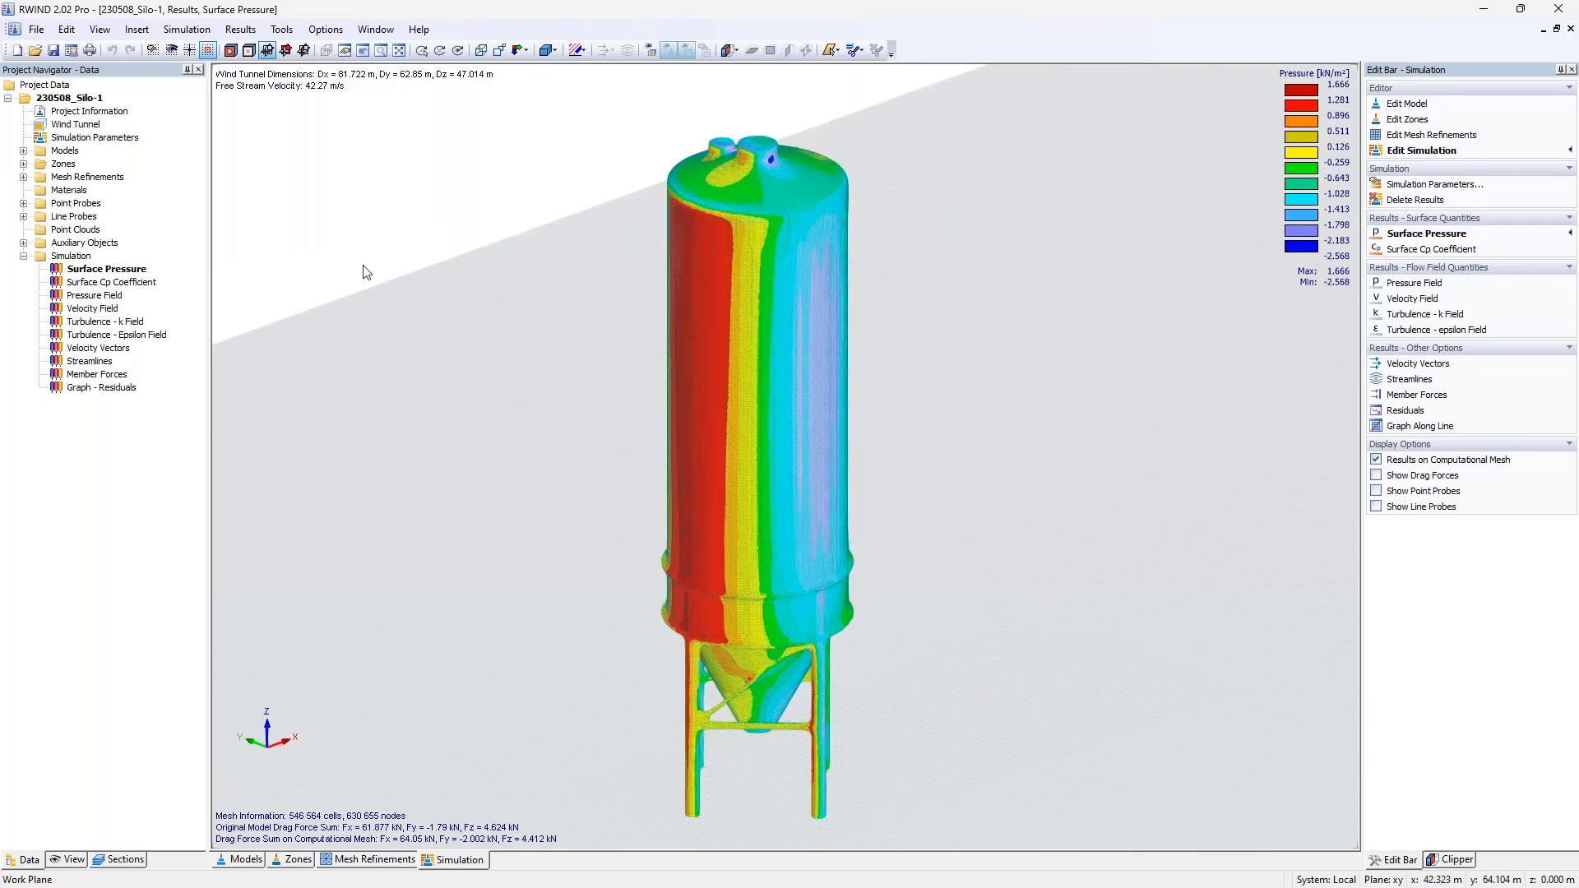
{"action": "left_click", "coordinate": [37, 30]}
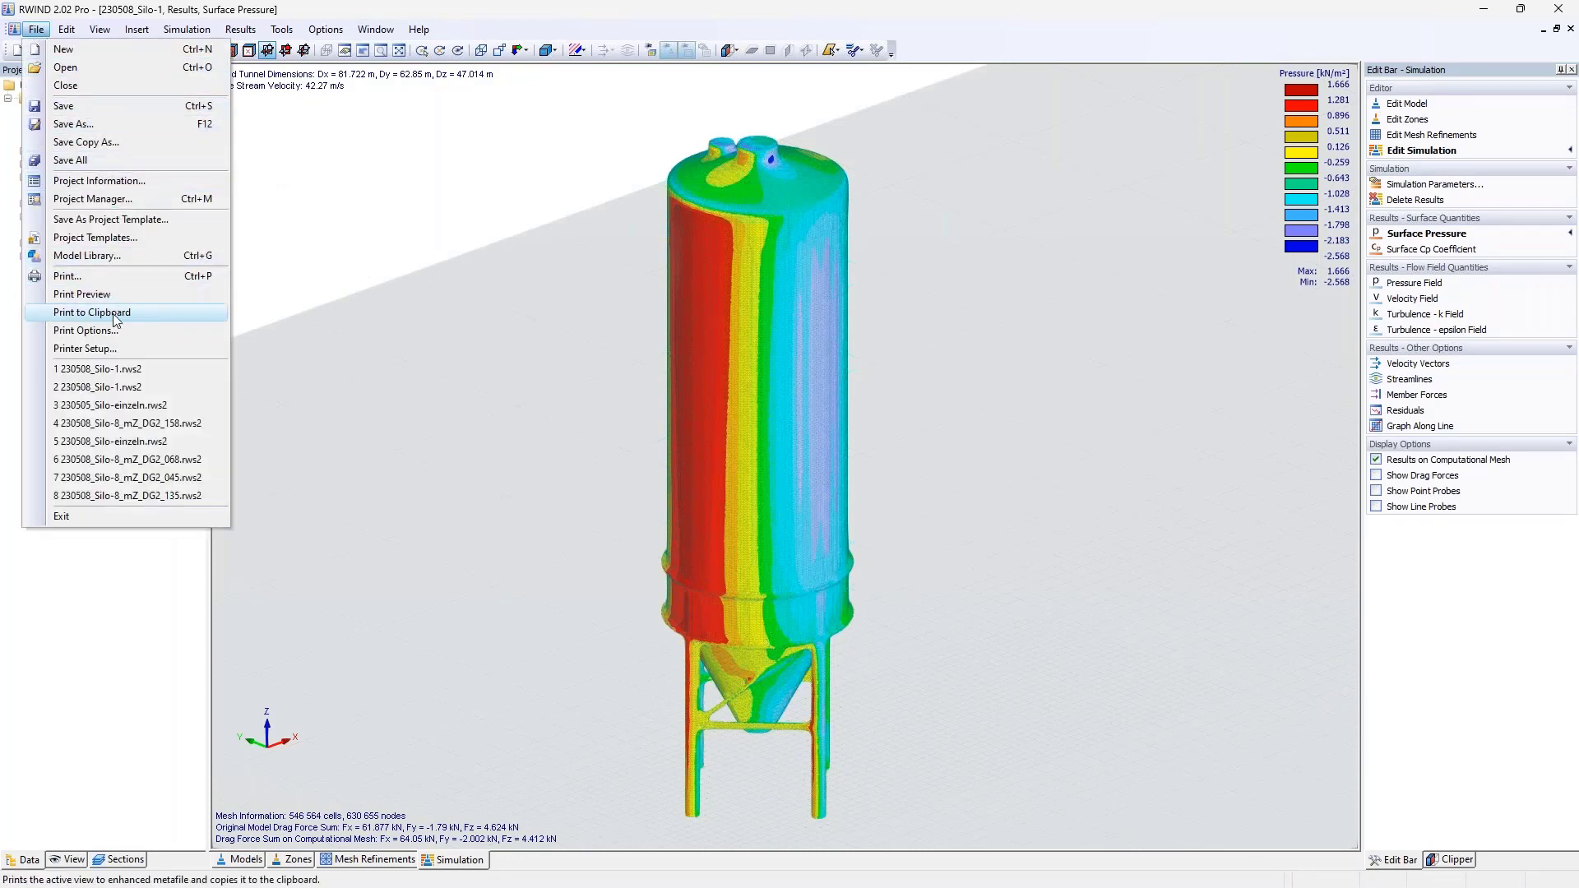
{"action": "left_click", "coordinate": [327, 188]}
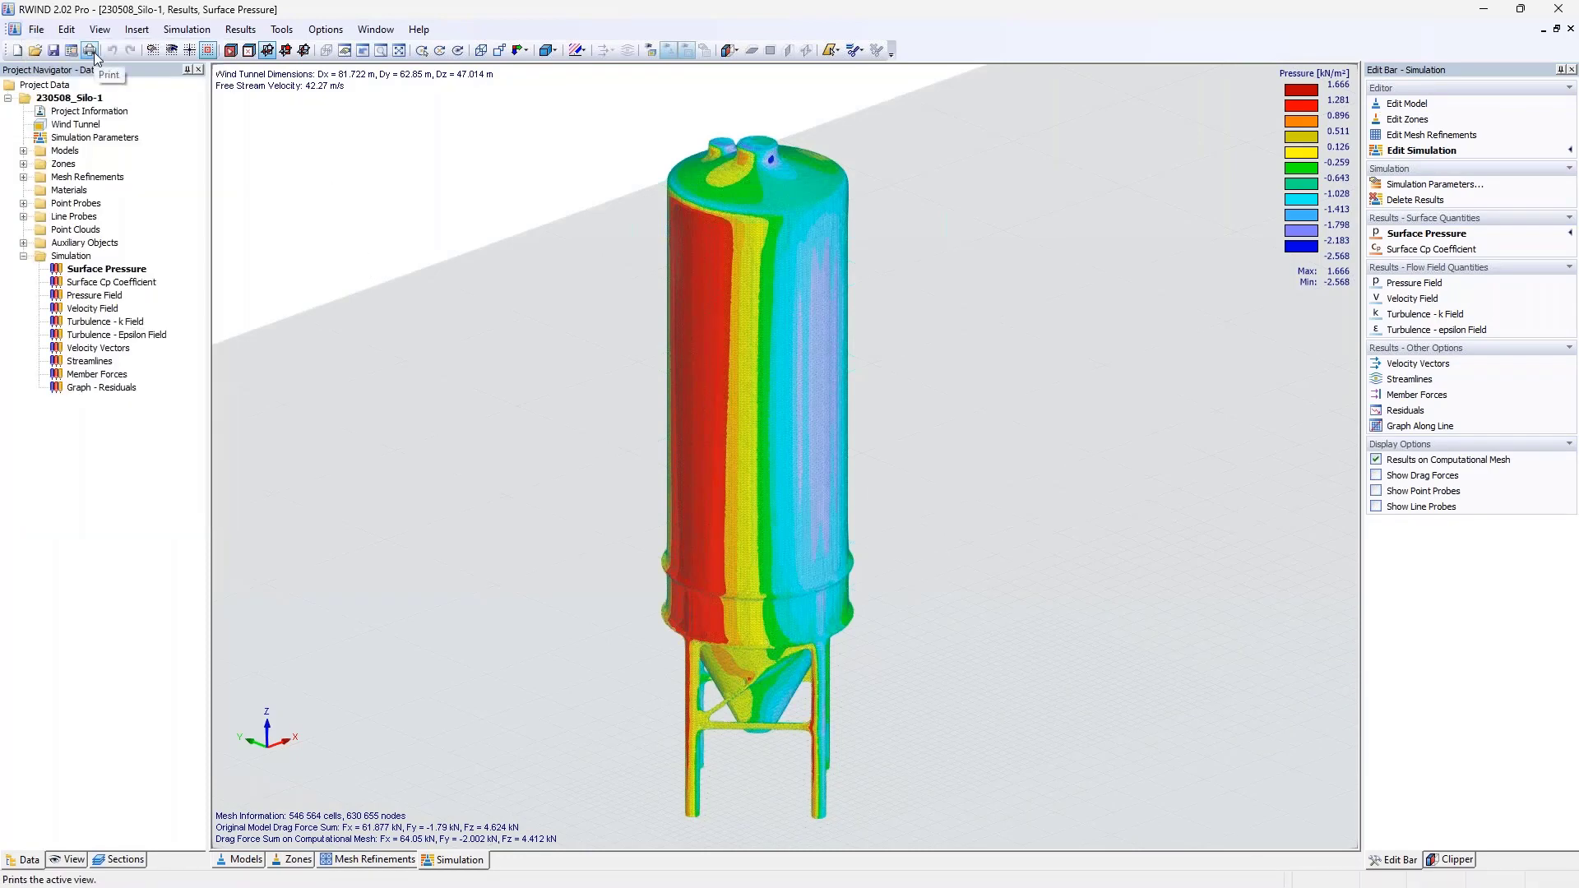
{"action": "left_click", "coordinate": [37, 31]}
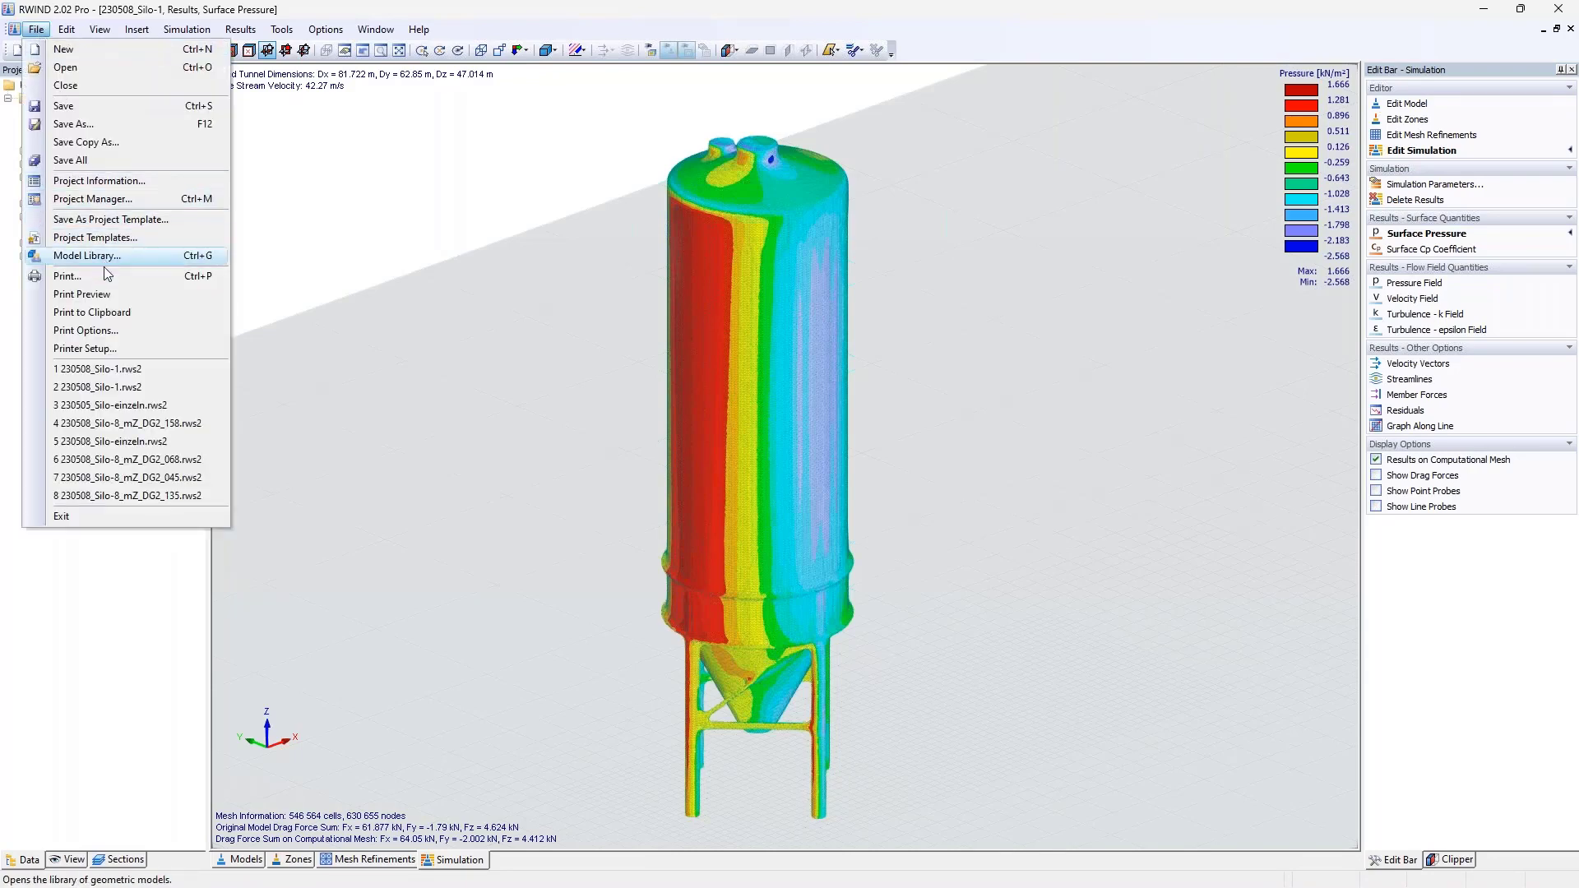
{"action": "left_click", "coordinate": [111, 313]}
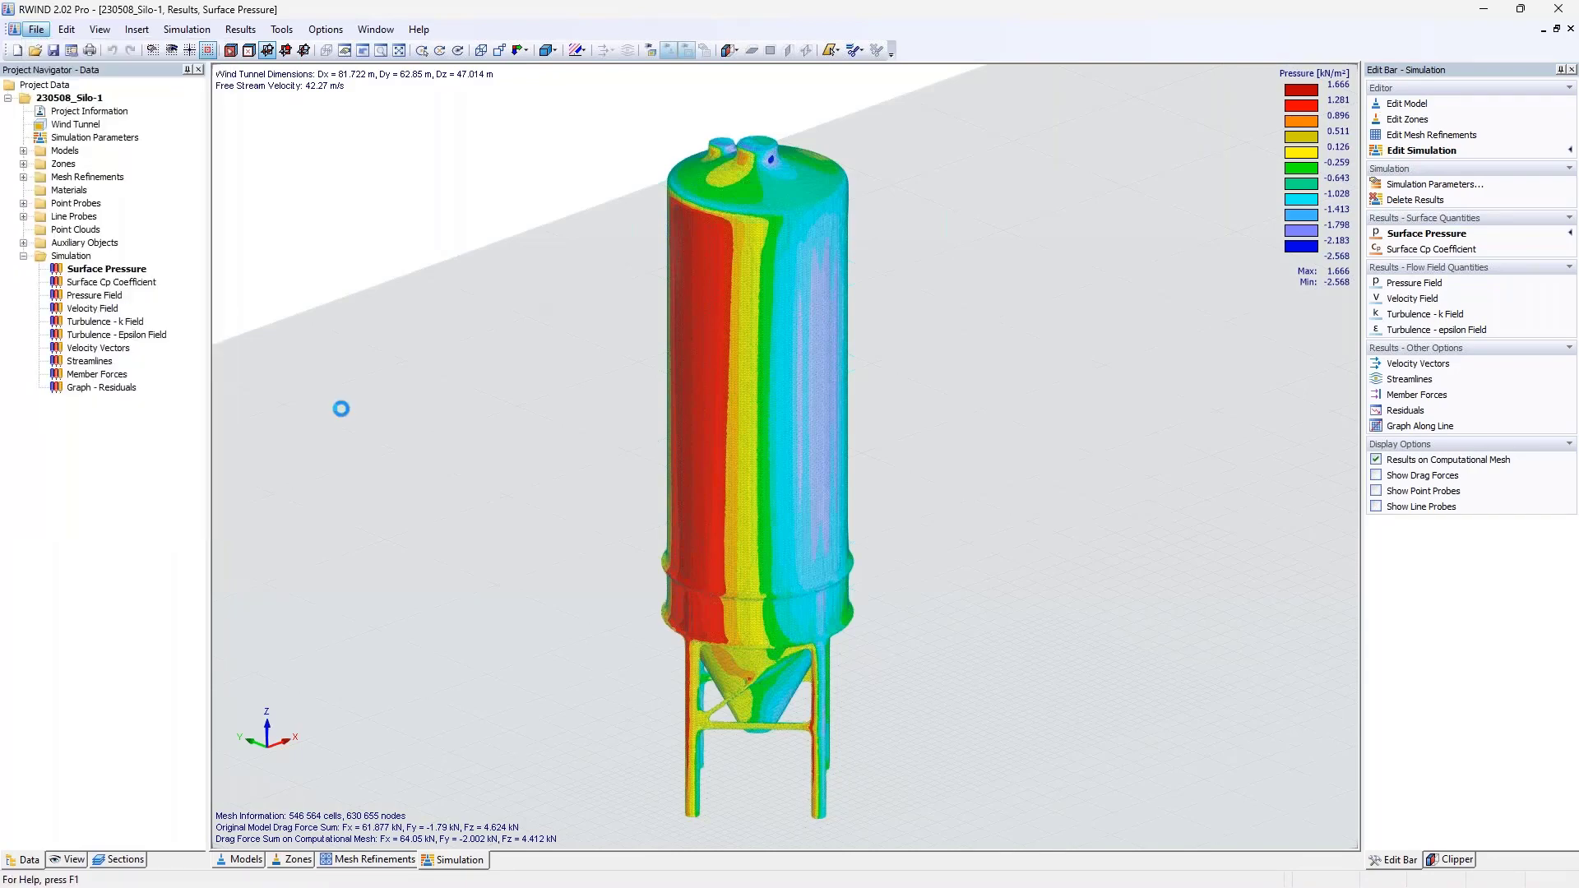
Open the print preview of the surface pressure result and inspect its print options without changing them.
{"action": "left_click", "coordinate": [36, 29]}
{"action": "left_click", "coordinate": [113, 294]}
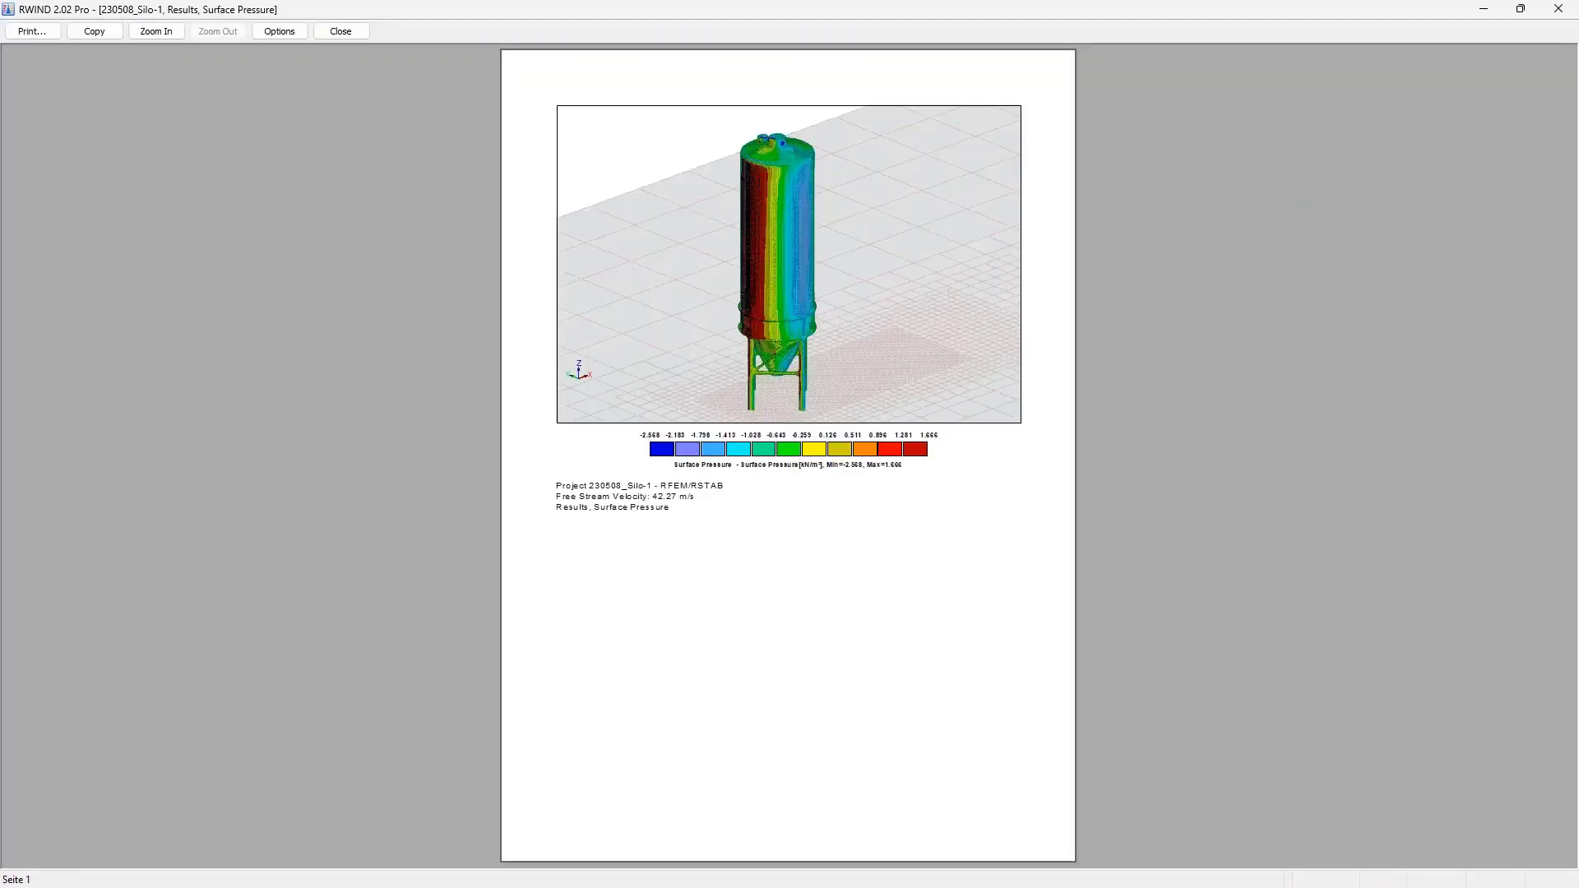
{"action": "left_click", "coordinate": [280, 31]}
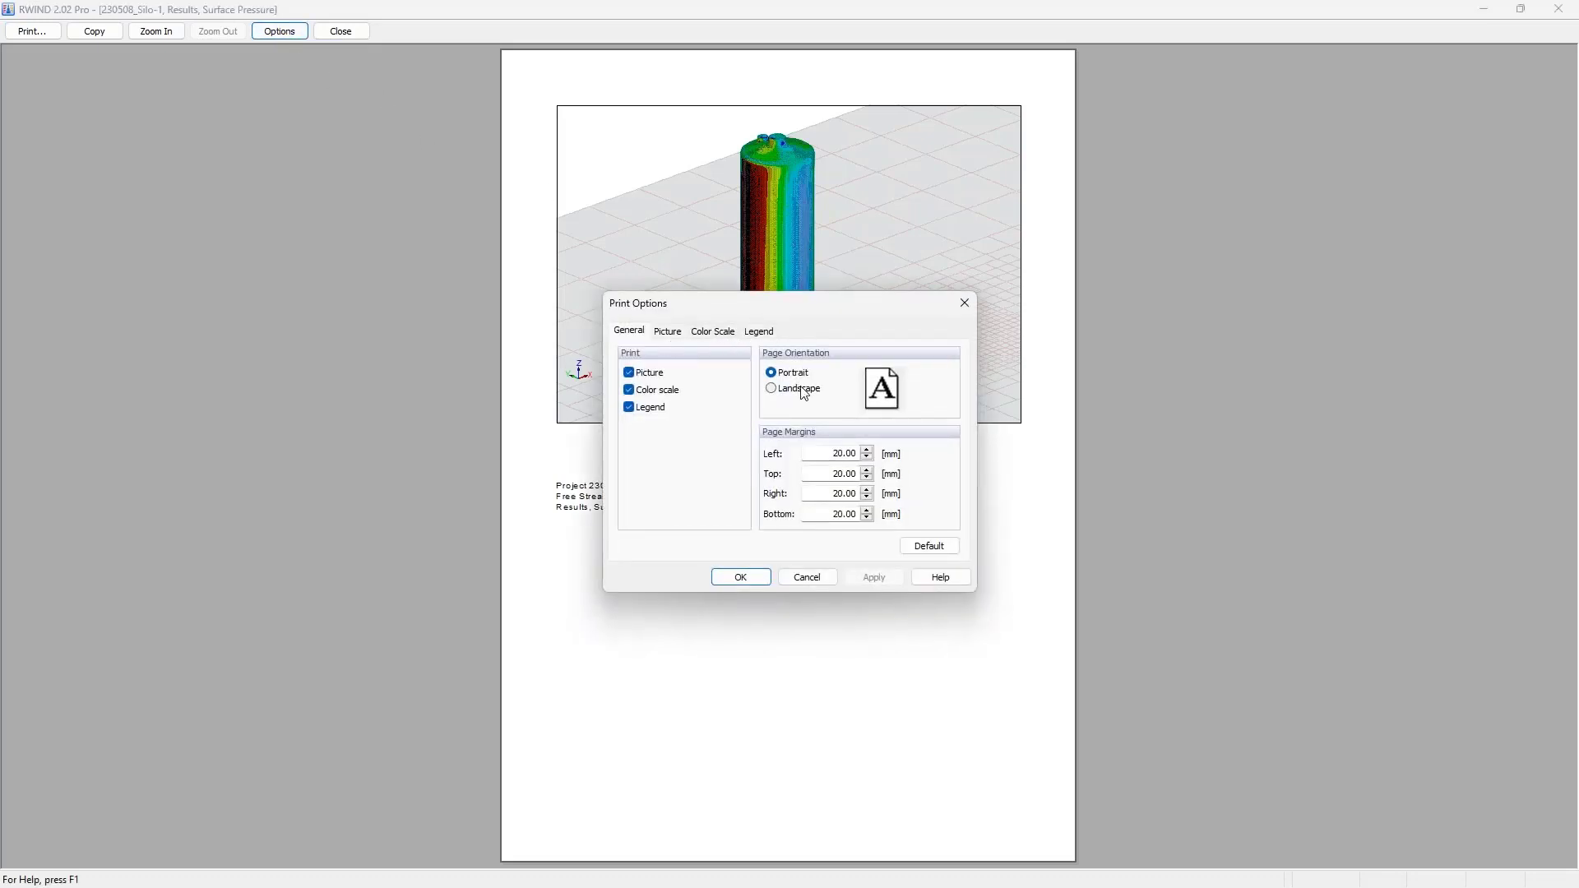
{"action": "left_click", "coordinate": [965, 304]}
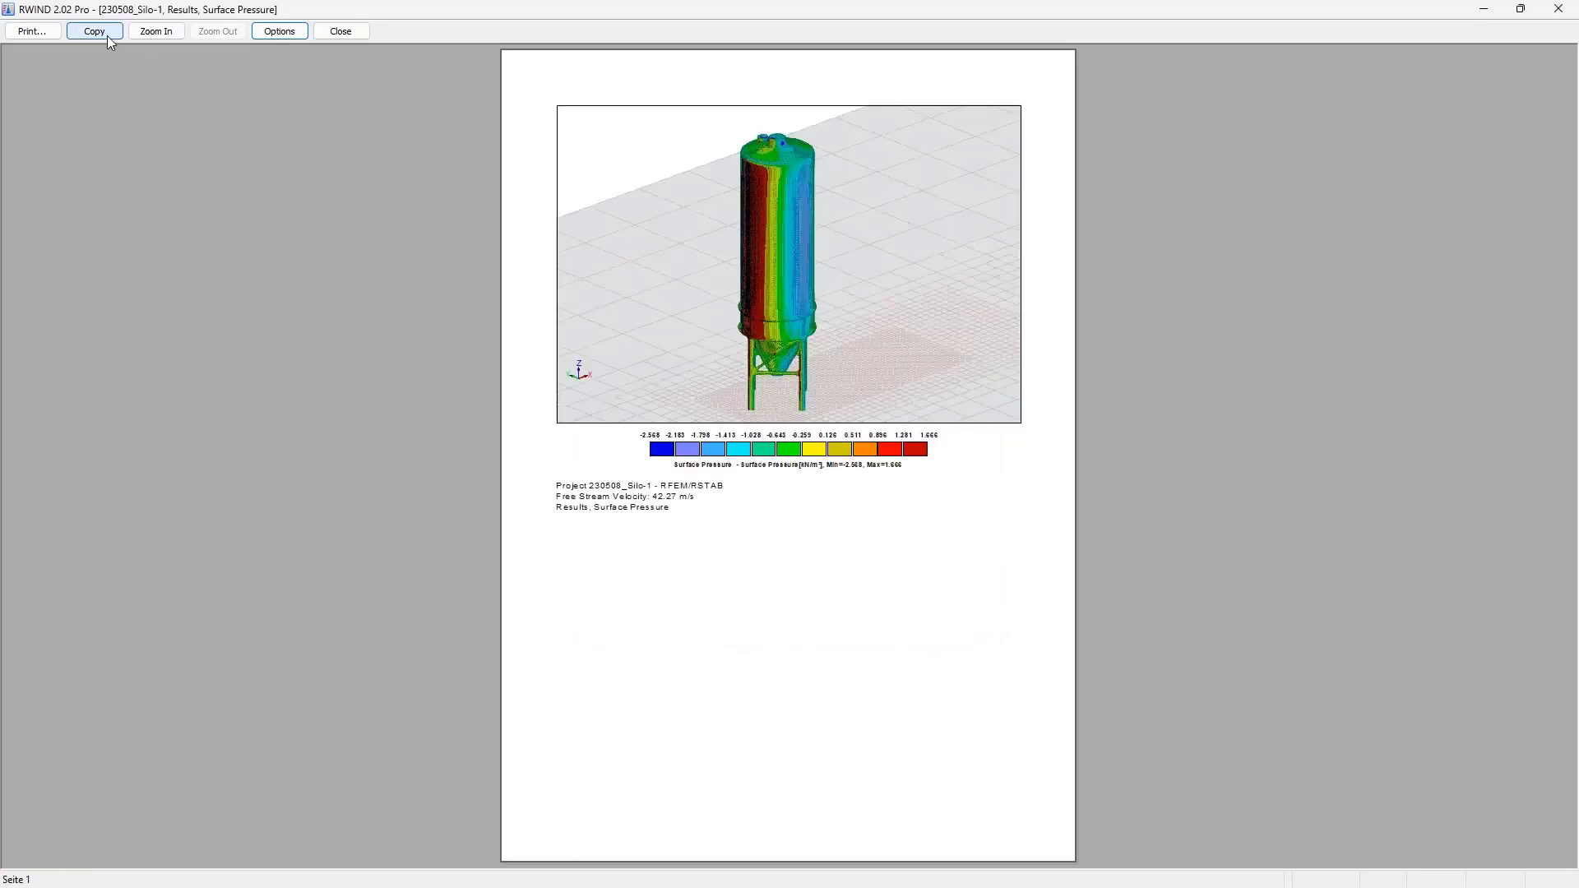
Copy the preview page and paste it into the blank document in Word, returning to RWIND to close the preview.
{"action": "left_click", "coordinate": [107, 36]}
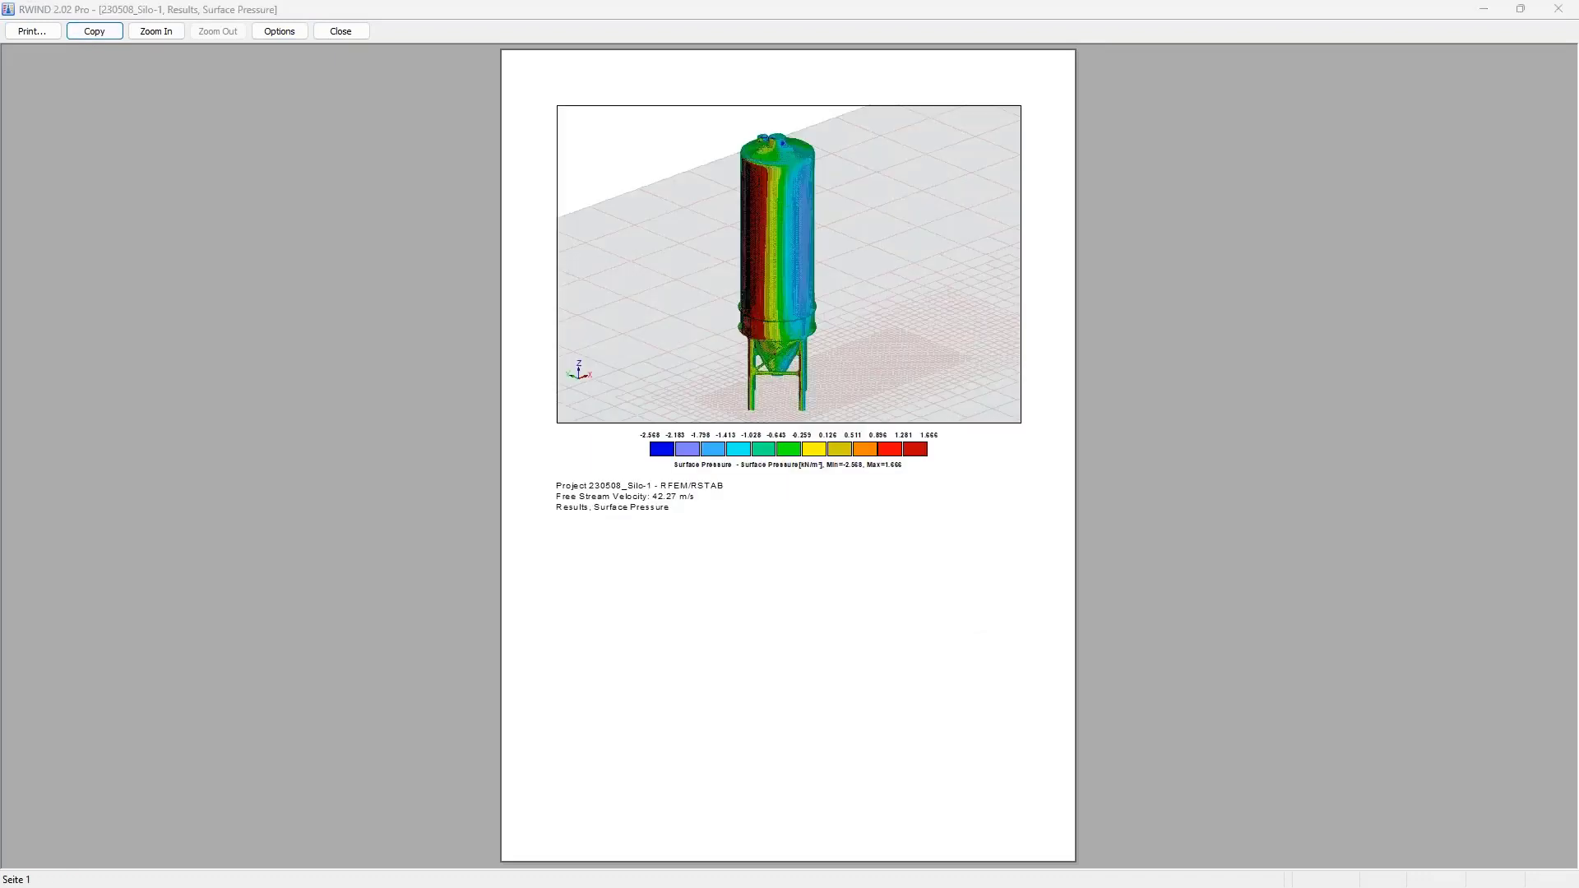
{"action": "key", "text": "alt+Tab"}
{"action": "double_click", "coordinate": [1137, 96]}
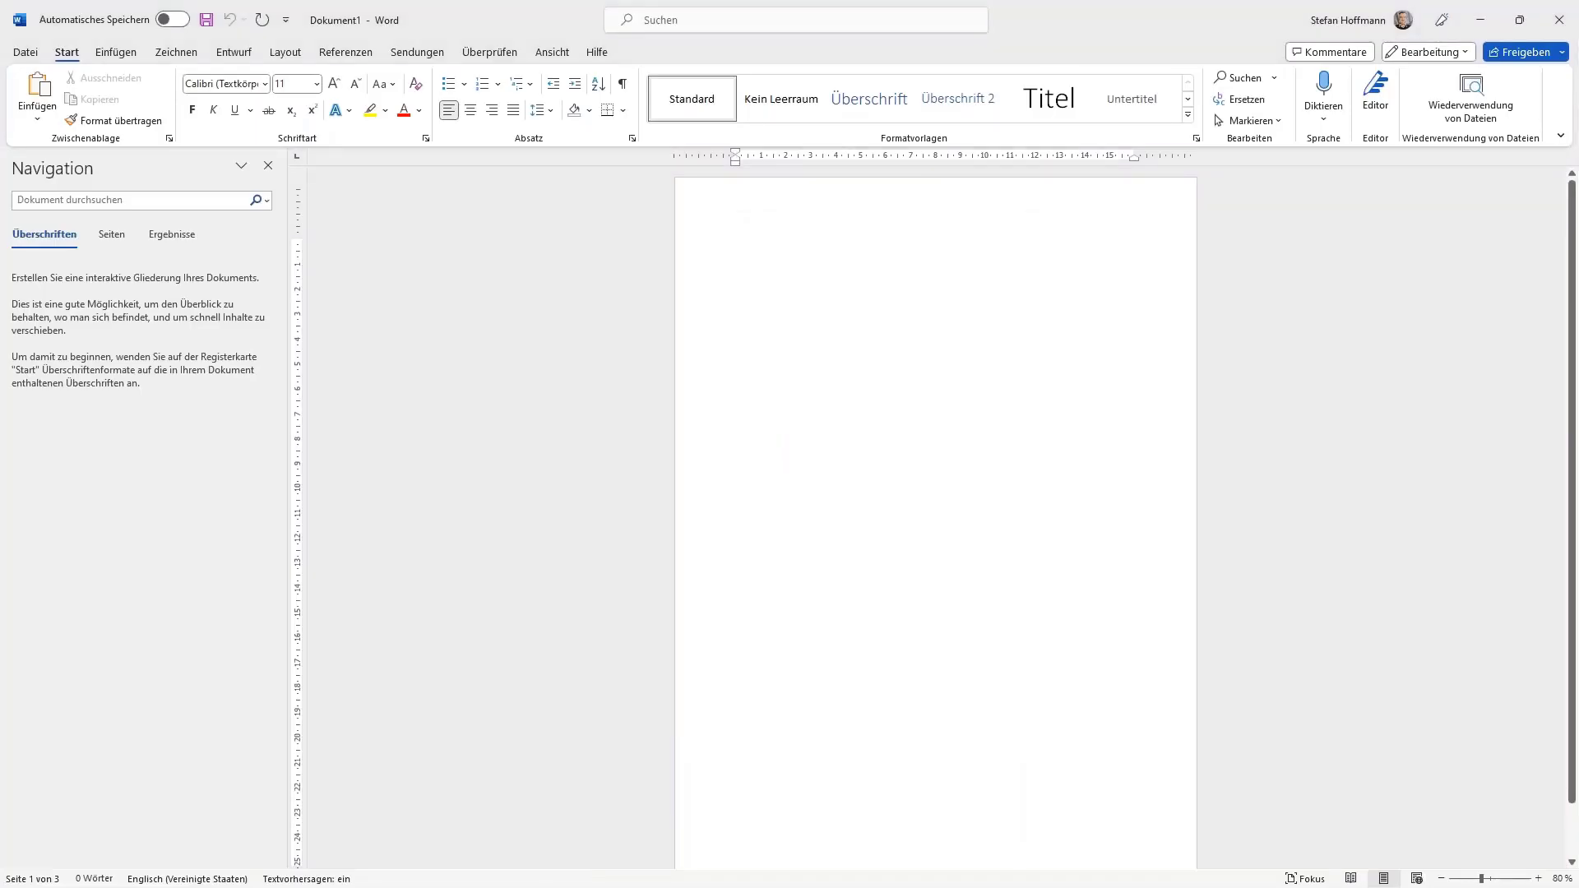
{"action": "key", "text": "ctrl+v"}
{"action": "left_click", "coordinate": [927, 399]}
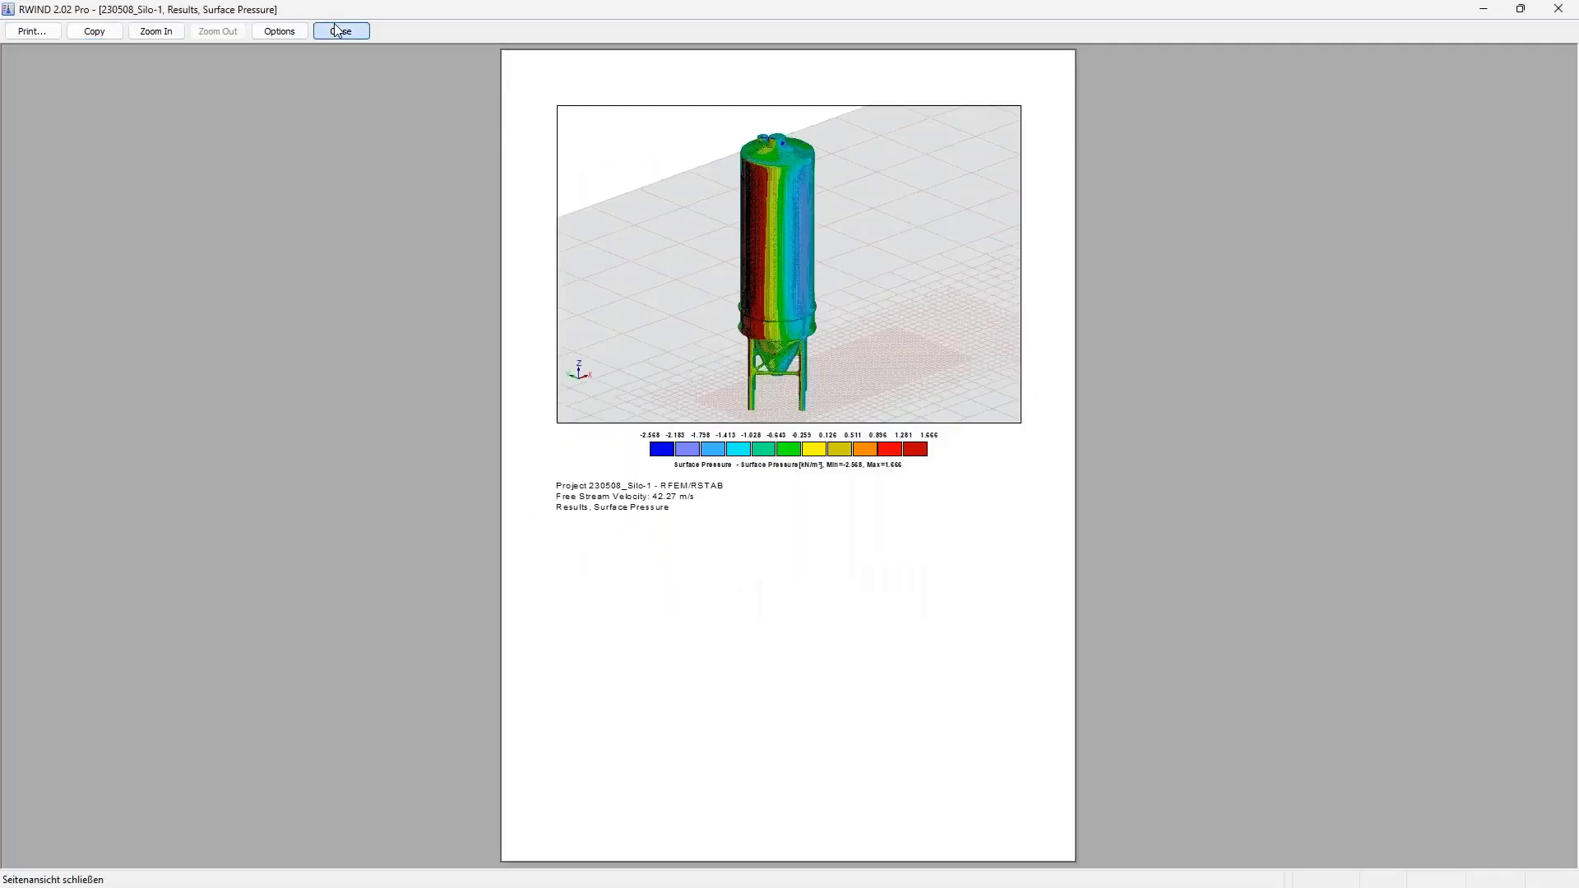
{"action": "left_click", "coordinate": [338, 32]}
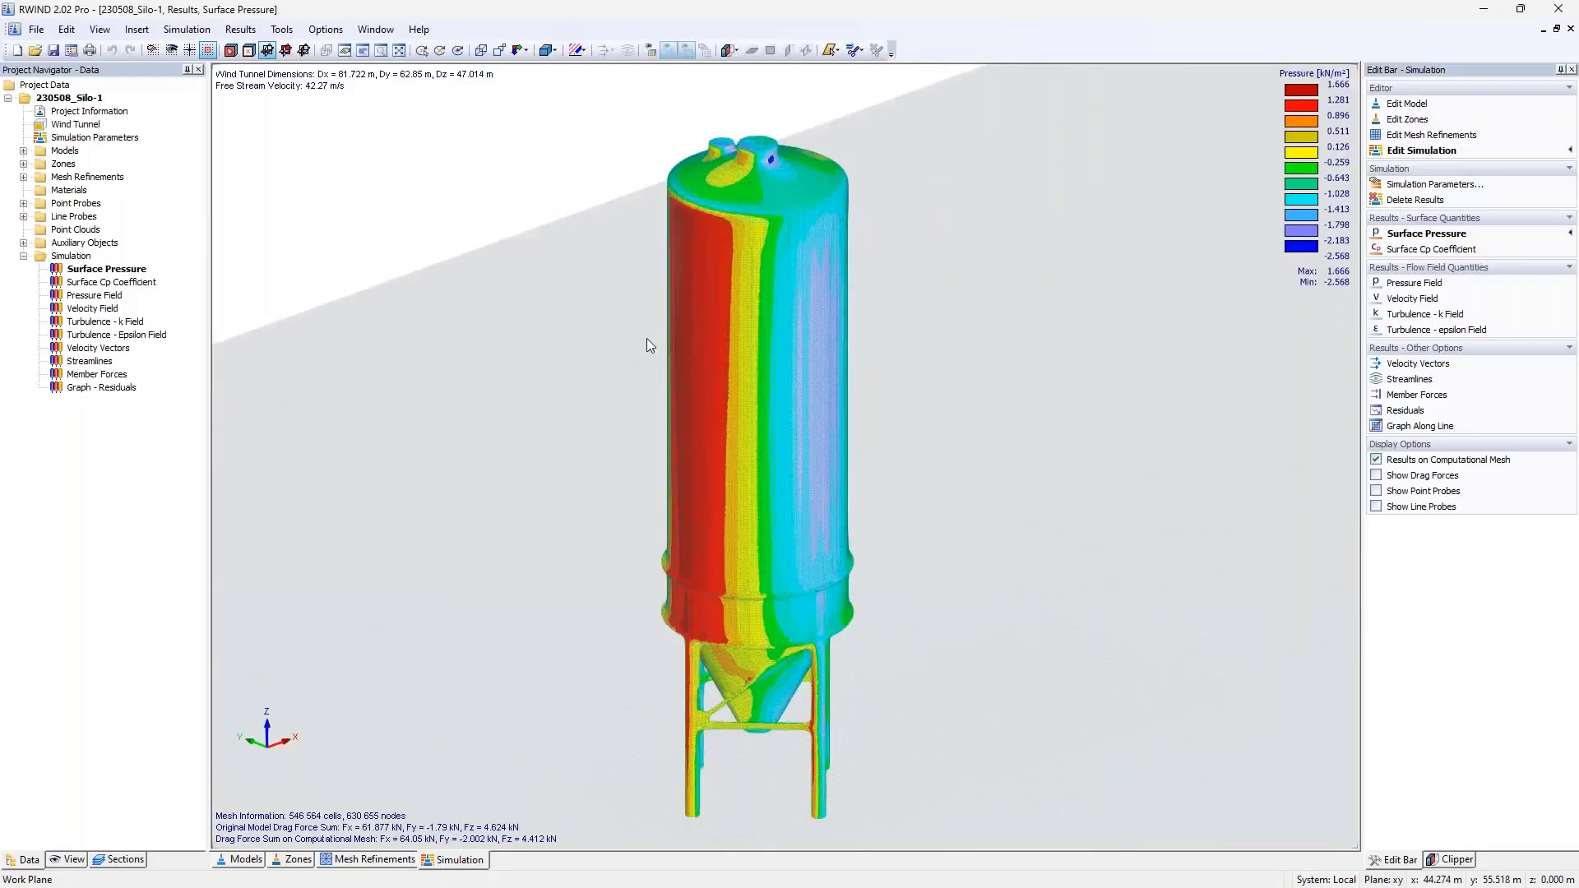
Capture the silo's surface pressure view as a screenshot in Snagit, then minimize the editor to return to RWIND.
{"action": "key", "text": "Print"}
{"action": "left_click", "coordinate": [646, 338]}
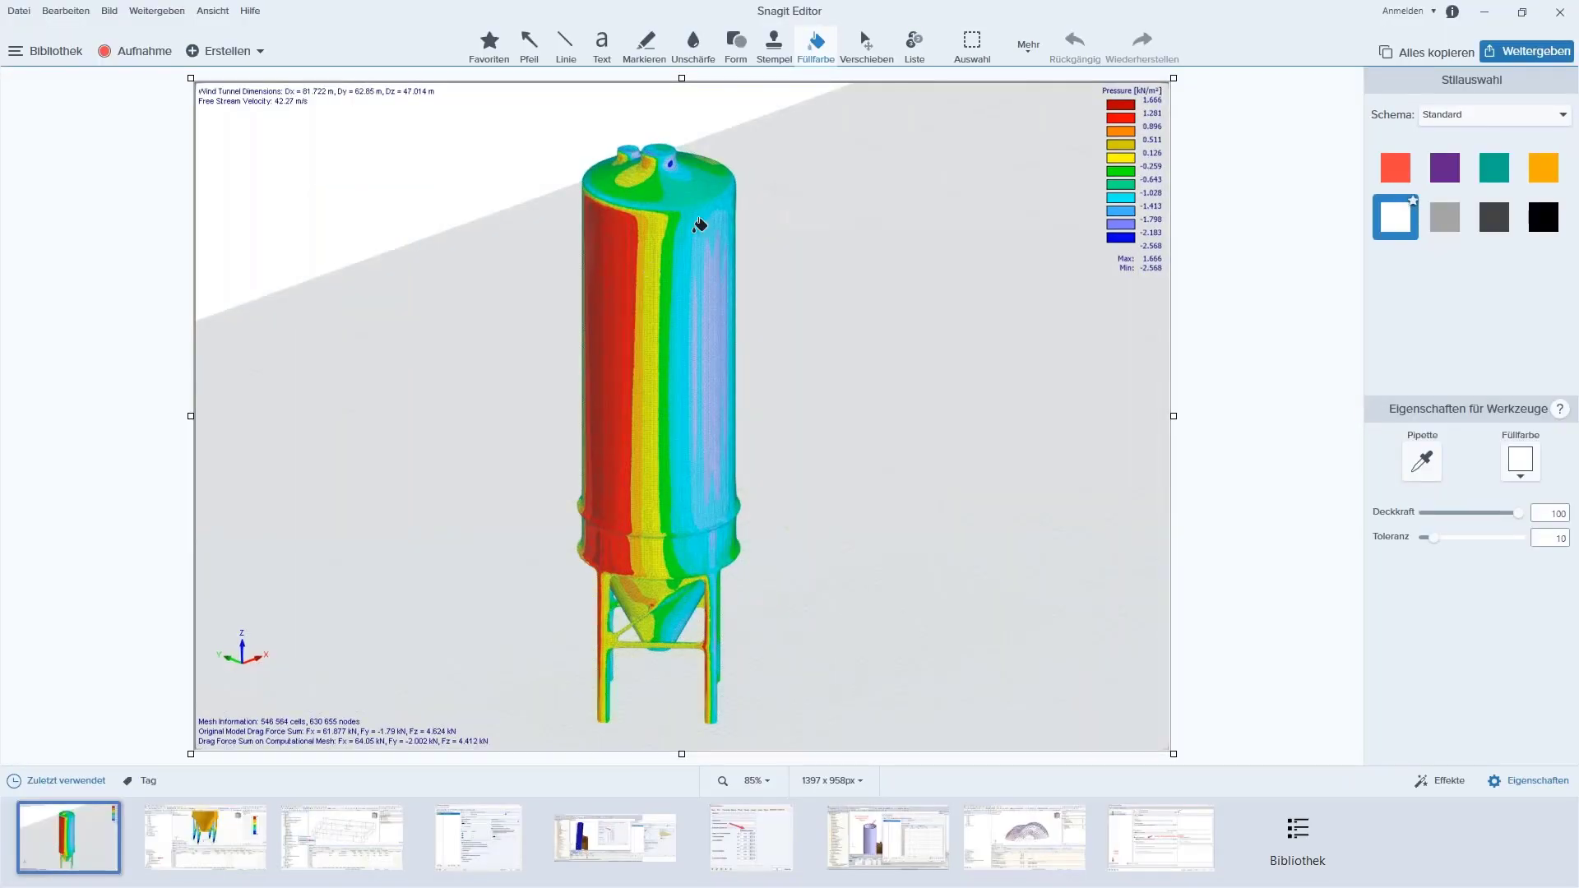
{"action": "left_click", "coordinate": [1485, 15]}
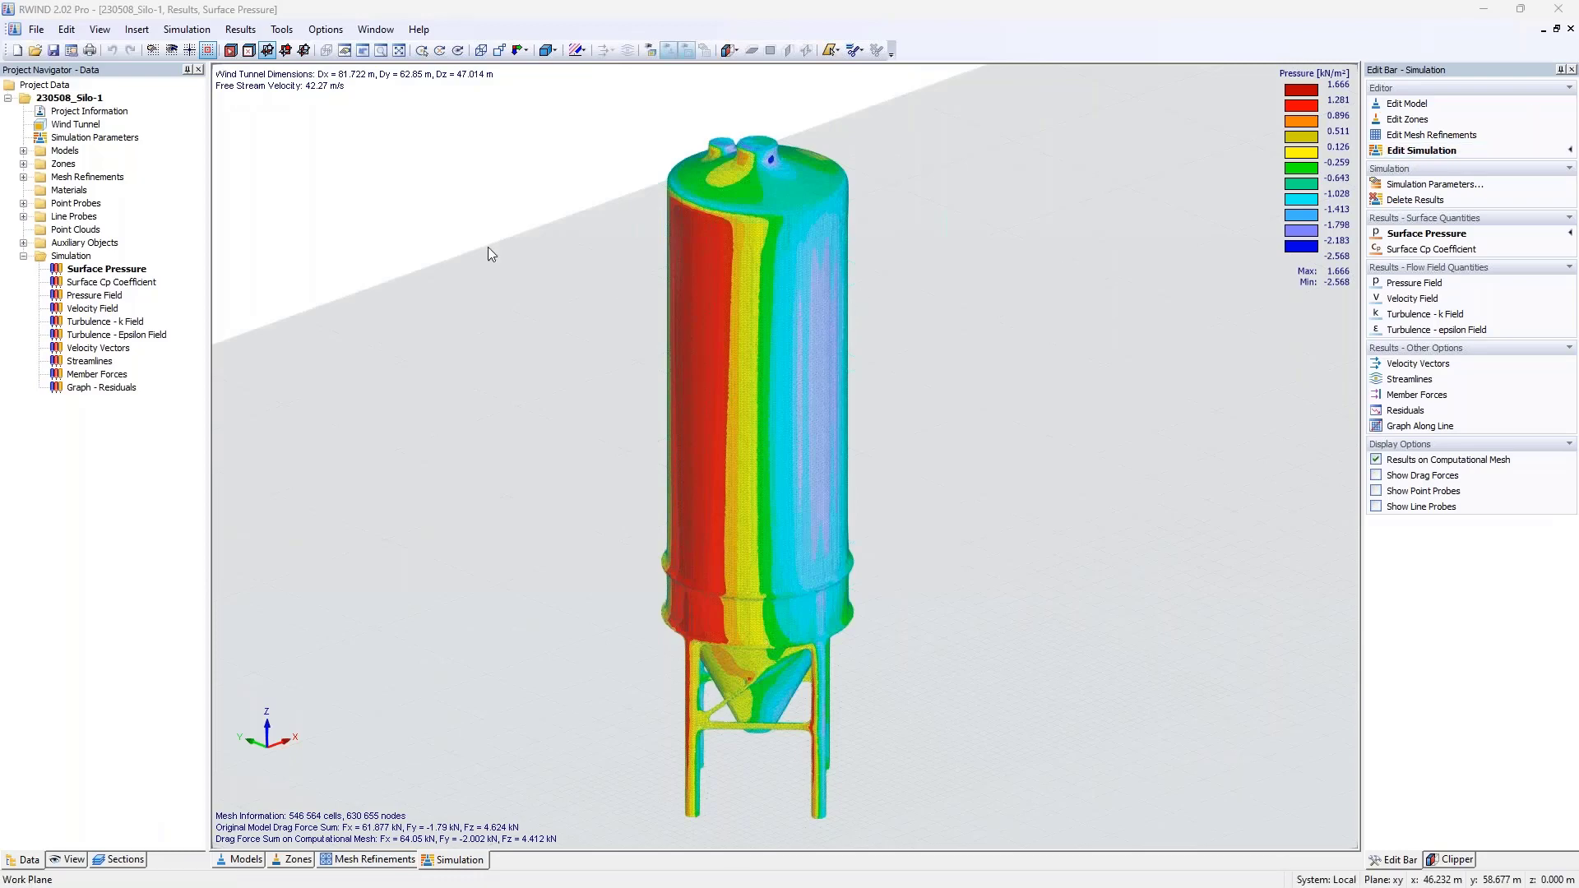
Delete all point probes and all line probes from the project.
{"action": "left_click", "coordinate": [89, 204]}
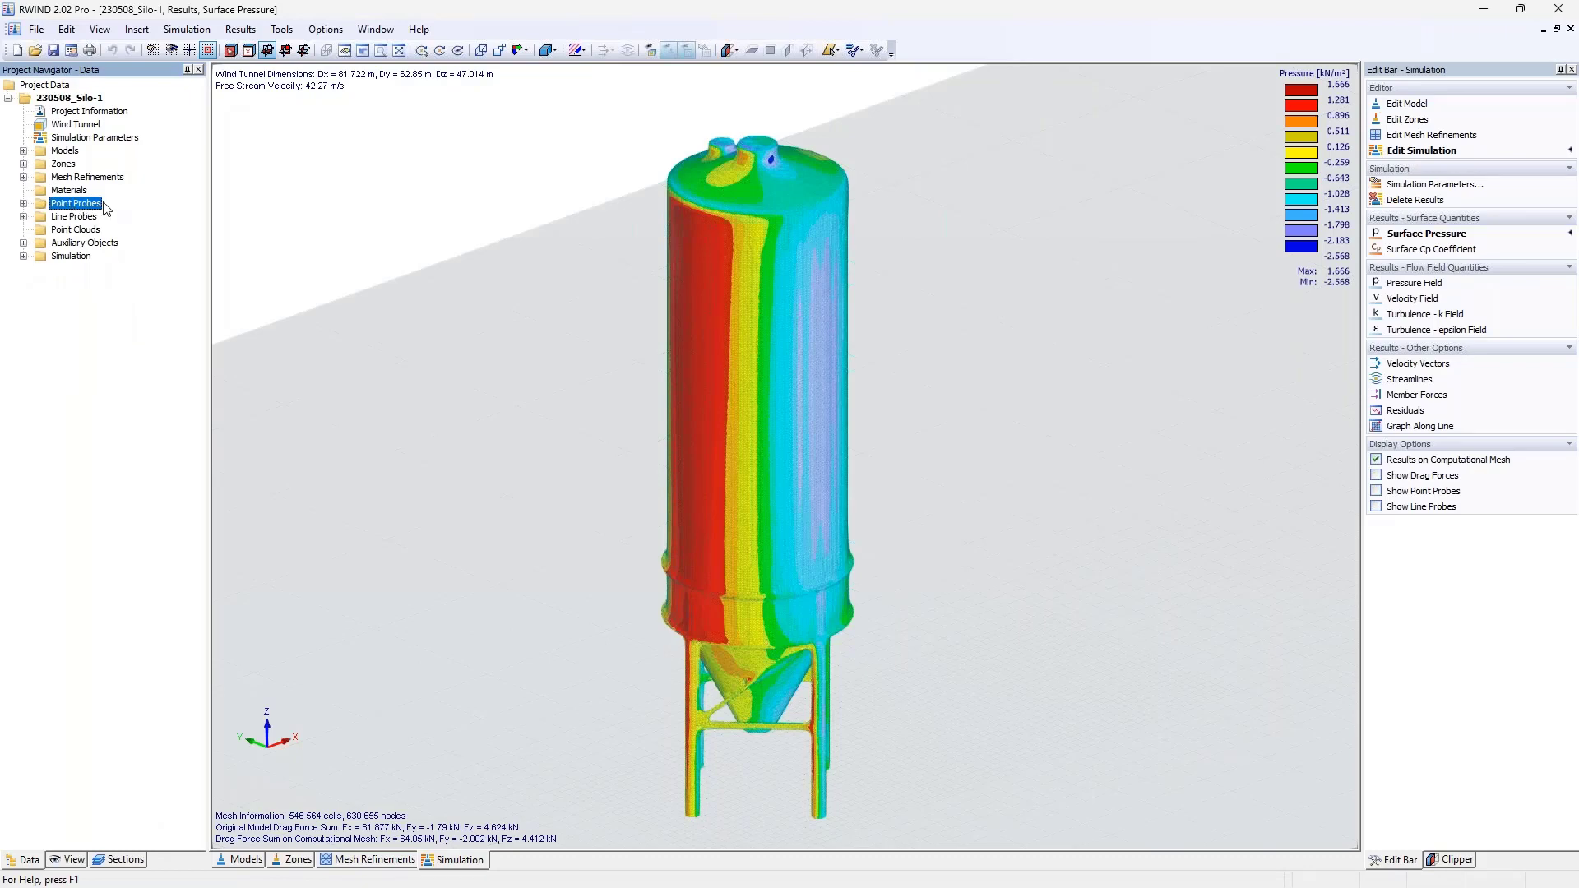
{"action": "right_click", "coordinate": [106, 210]}
{"action": "left_click", "coordinate": [164, 248]}
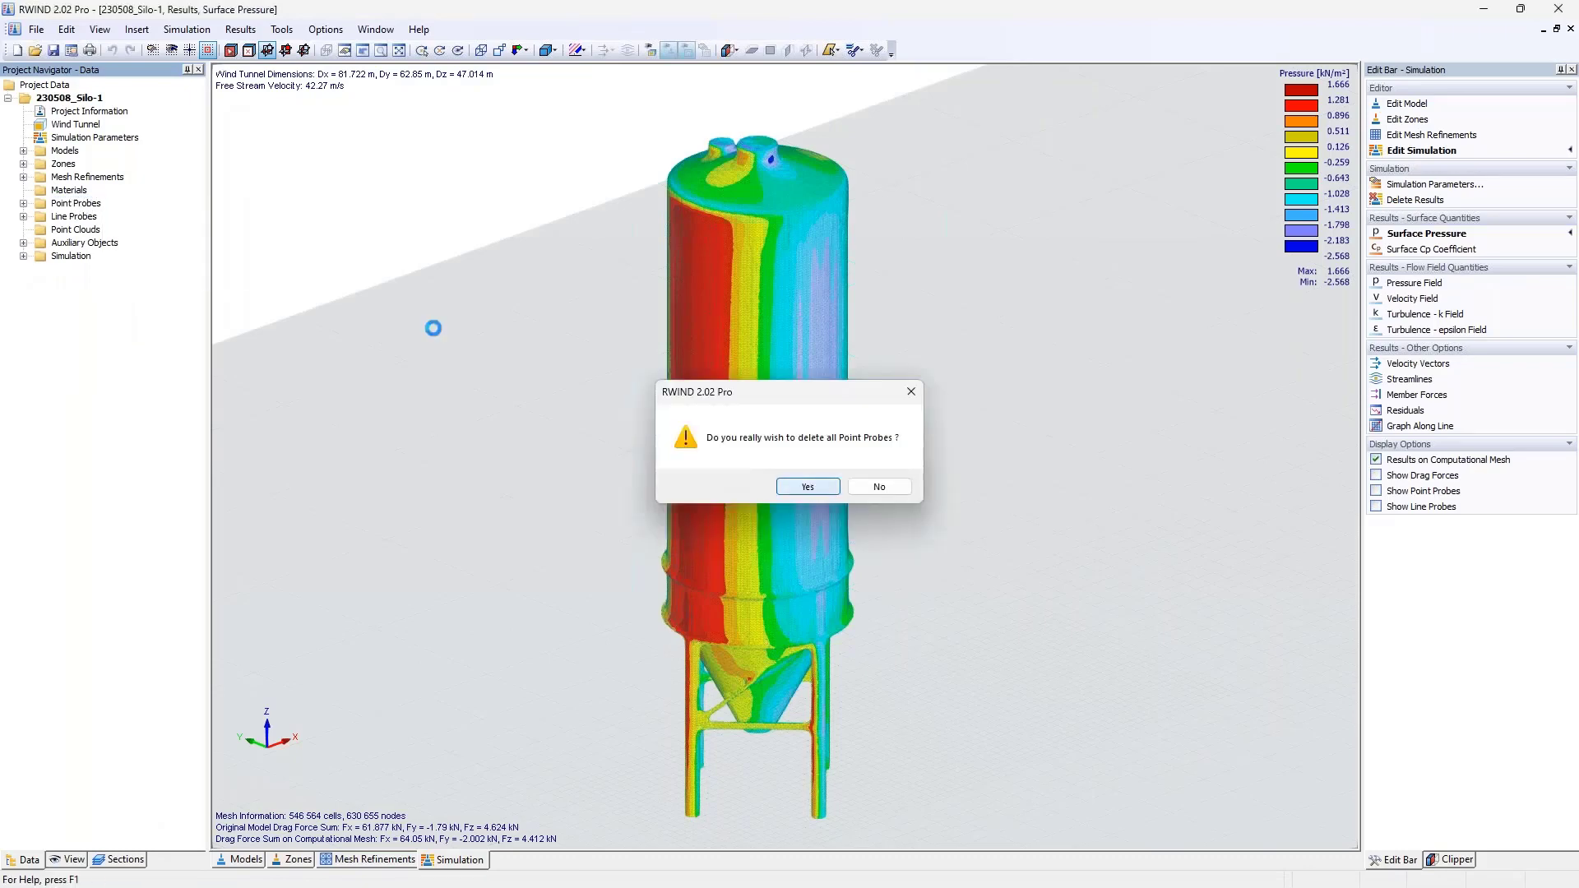
{"action": "key", "text": "Return"}
{"action": "right_click", "coordinate": [82, 217]}
{"action": "left_click", "coordinate": [152, 247]}
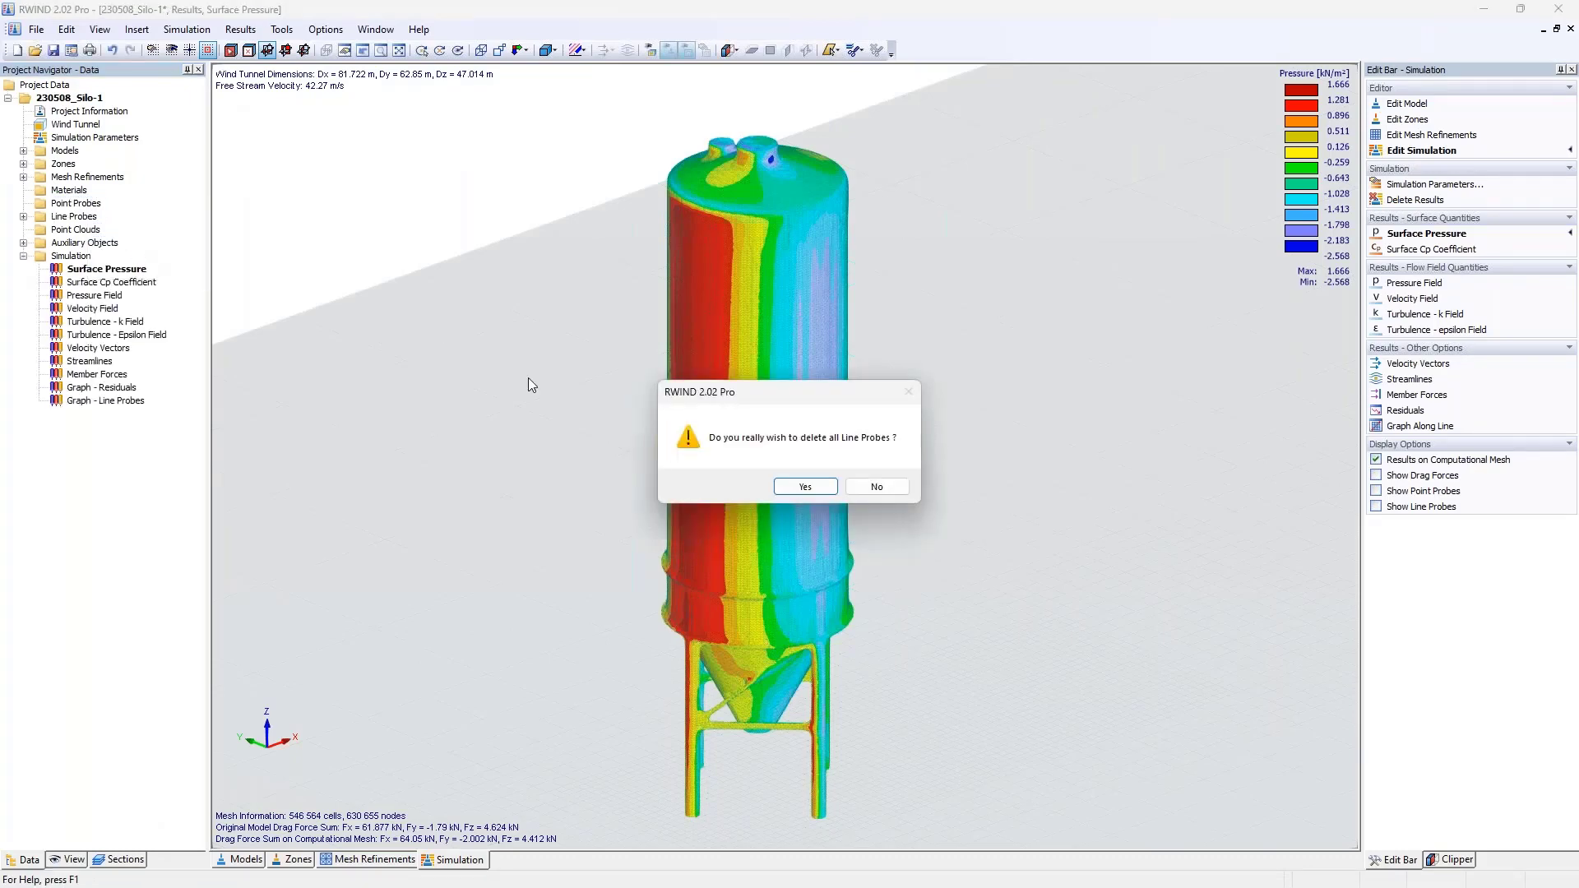
{"action": "left_click", "coordinate": [799, 486]}
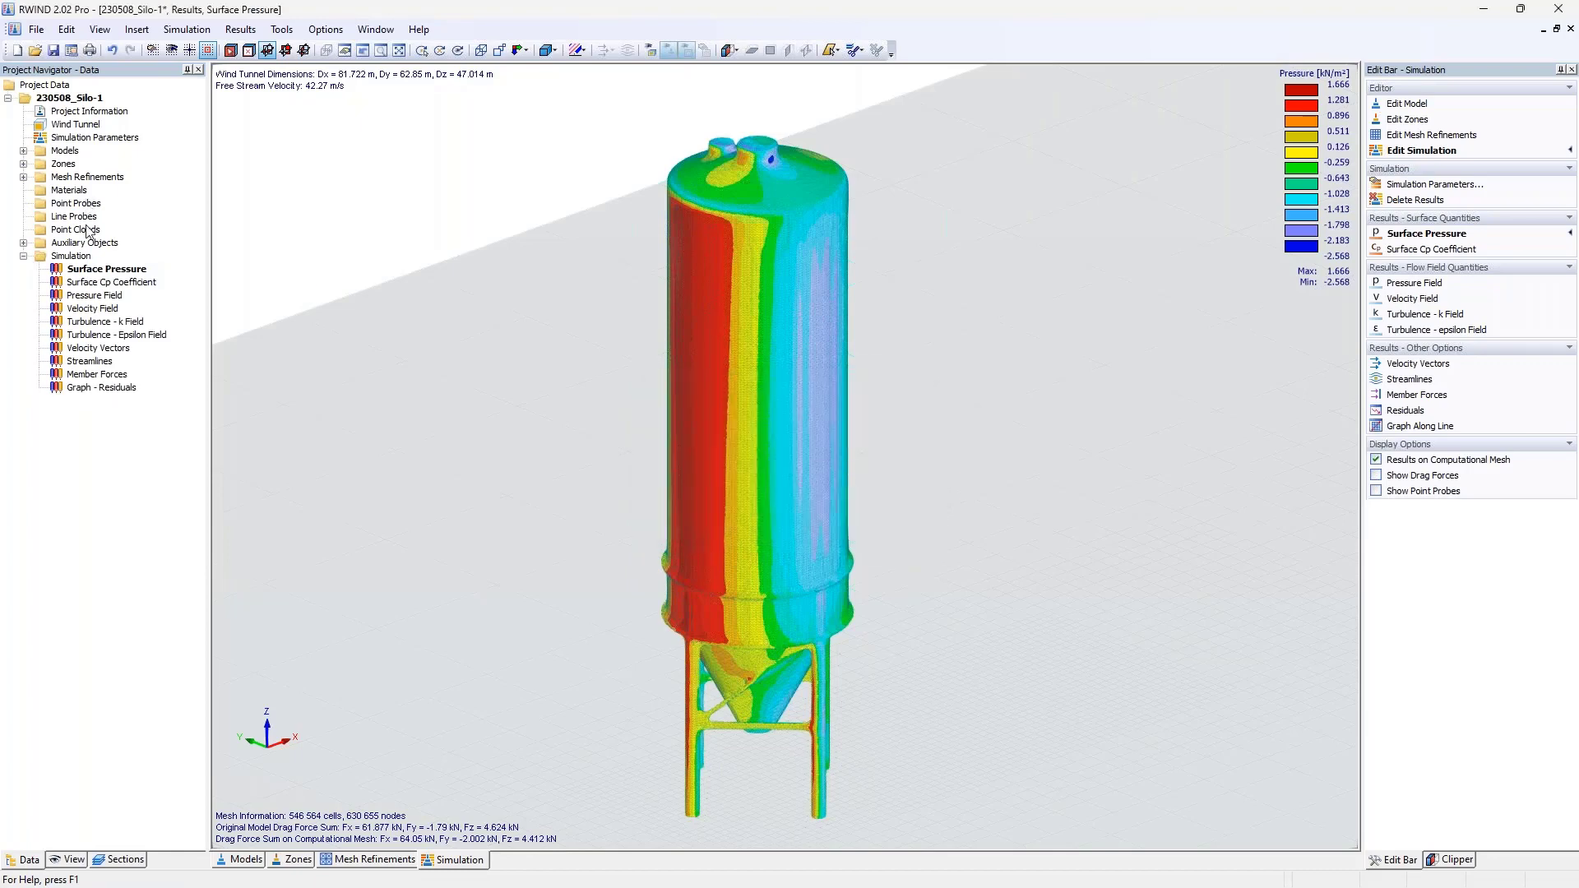
Graphically create a new rectangular point cloud with 200 points in front of the silo's windward side.
{"action": "left_click", "coordinate": [88, 230]}
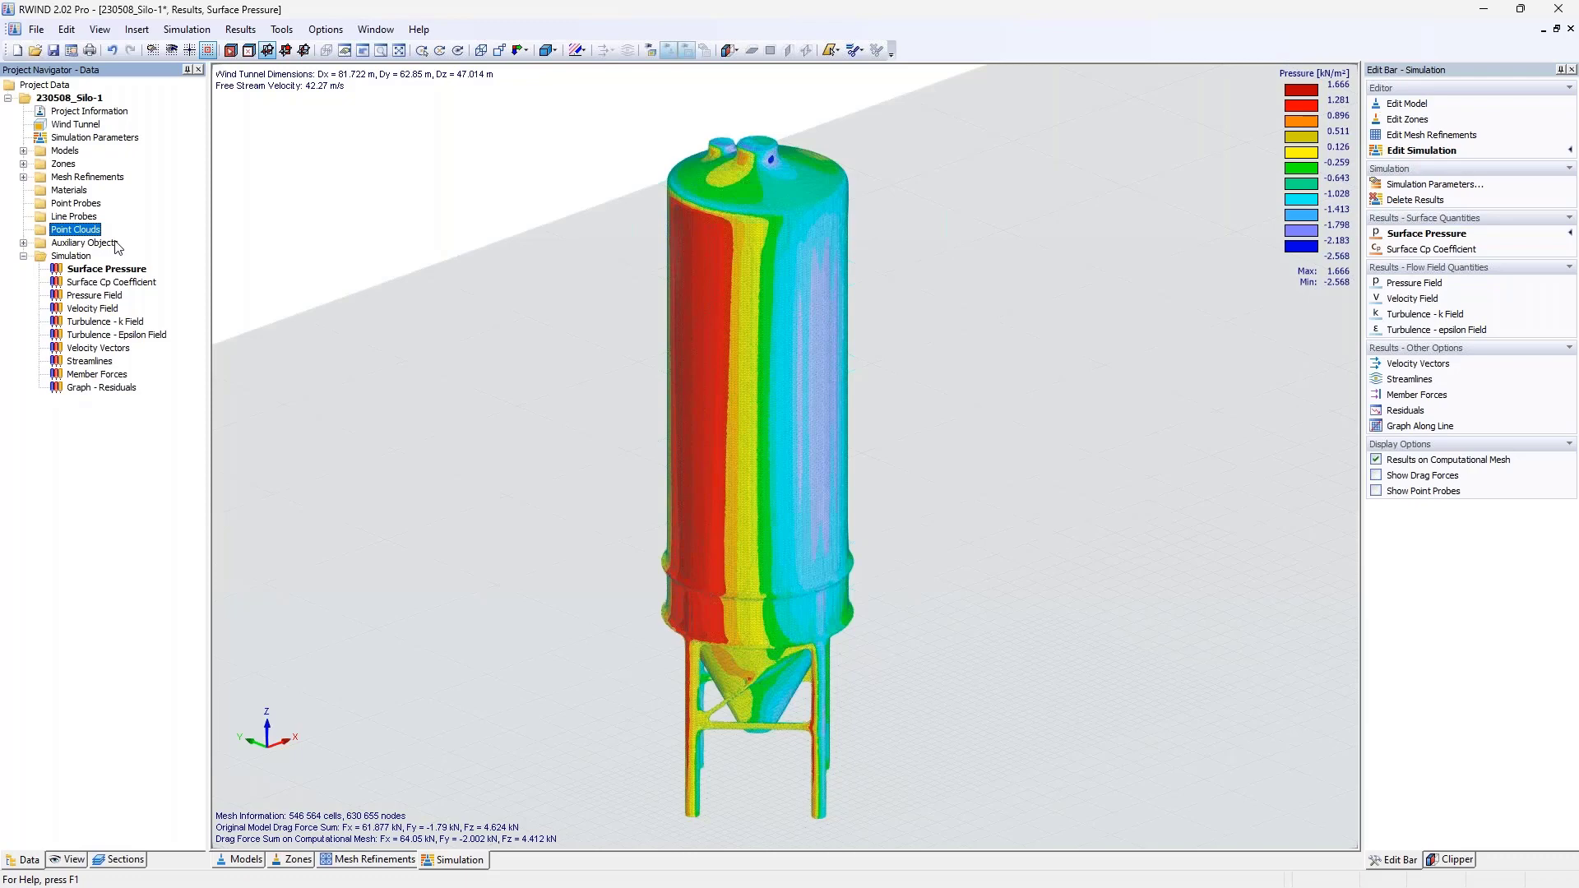
{"action": "right_click", "coordinate": [97, 231]}
{"action": "left_click", "coordinate": [147, 262]}
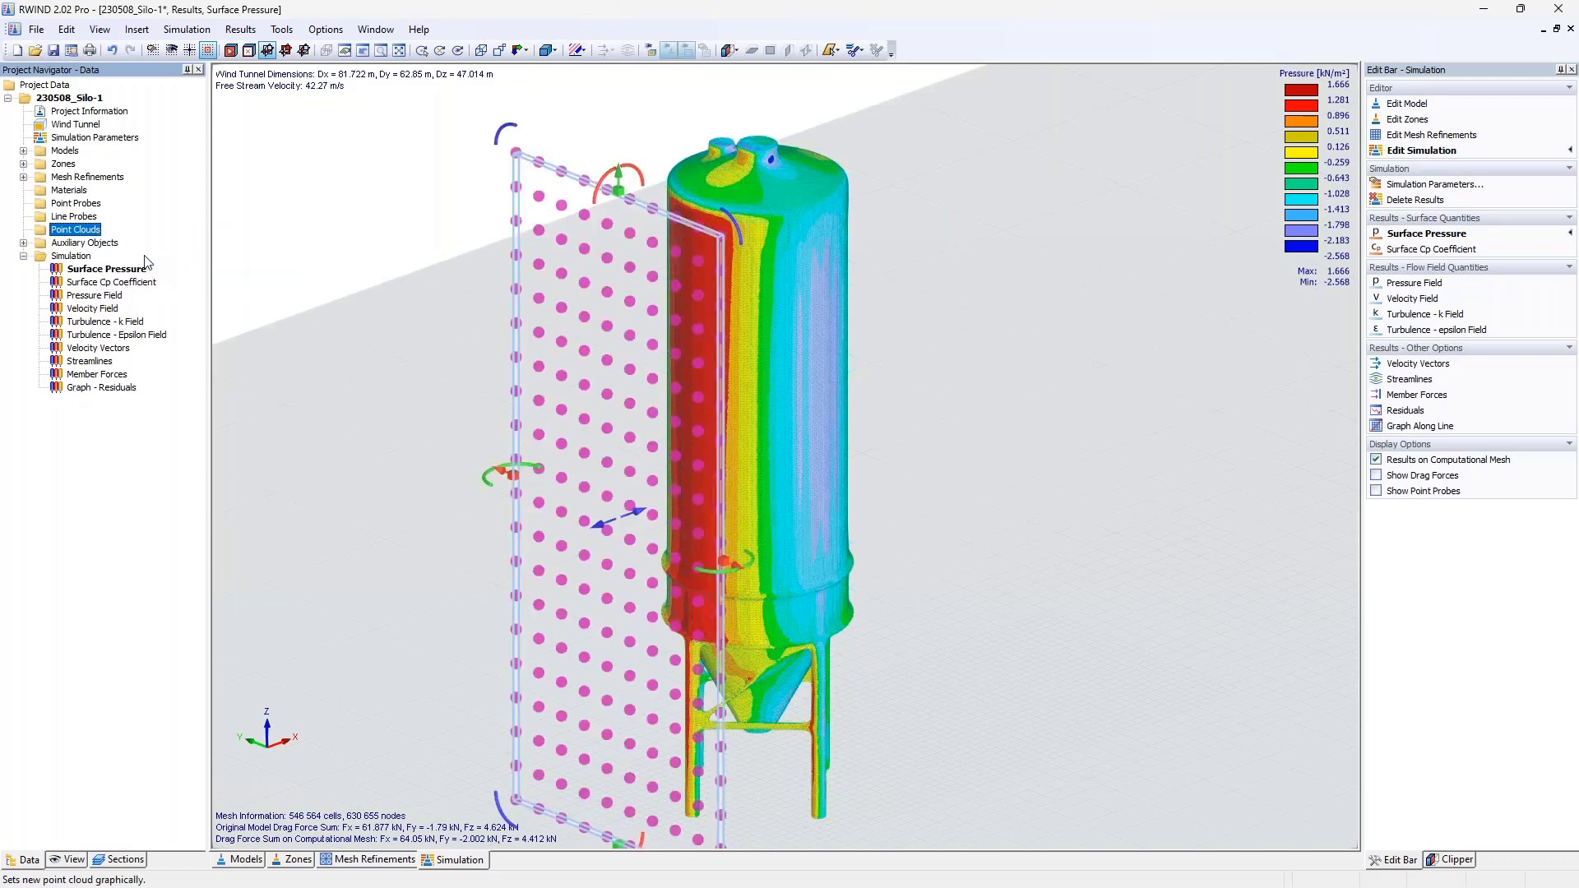
{"action": "middle_click_drag", "start_coordinate": [576, 338], "coordinate": [460, 345]}
{"action": "left_click", "coordinate": [1422, 194]}
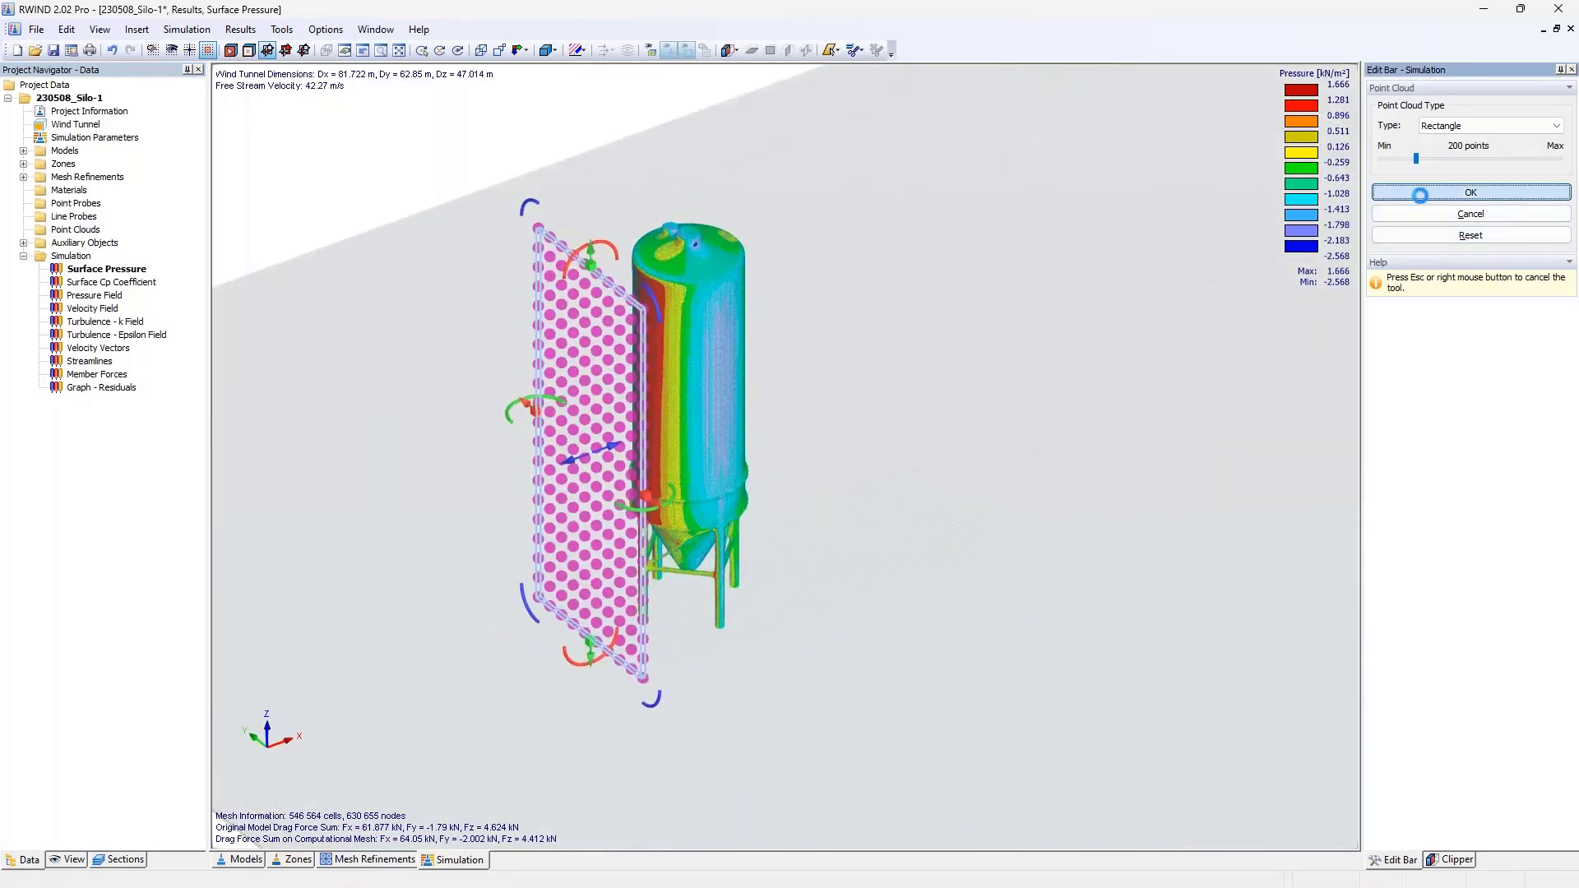
{"action": "left_click", "coordinate": [794, 615]}
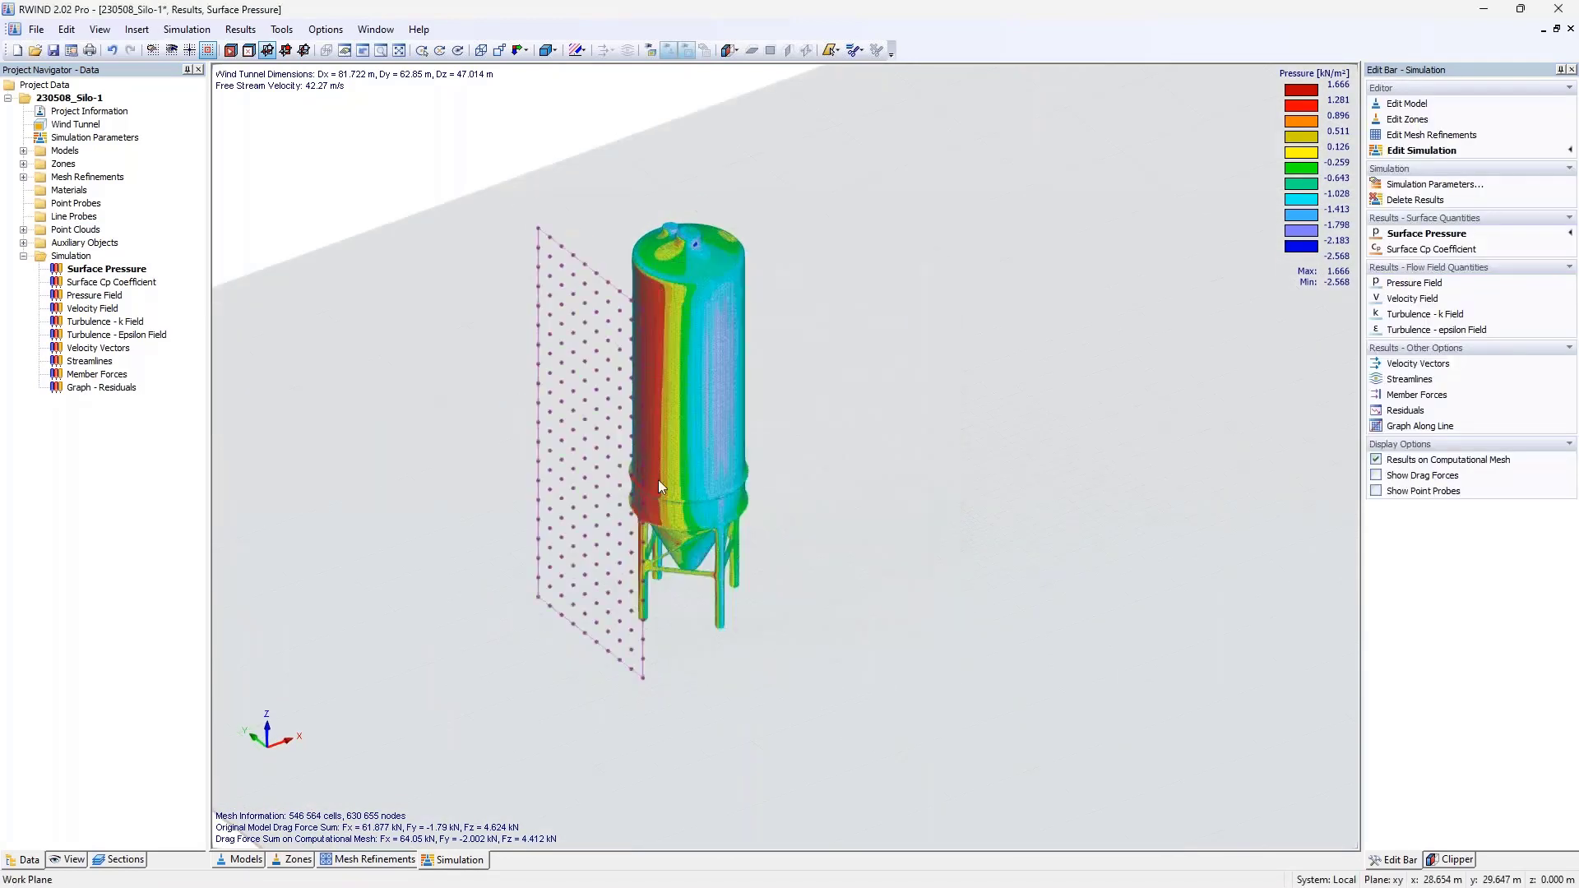
Display the streamlines around the silo and set their seed points source to Point Clouds.
{"action": "left_click", "coordinate": [89, 361]}
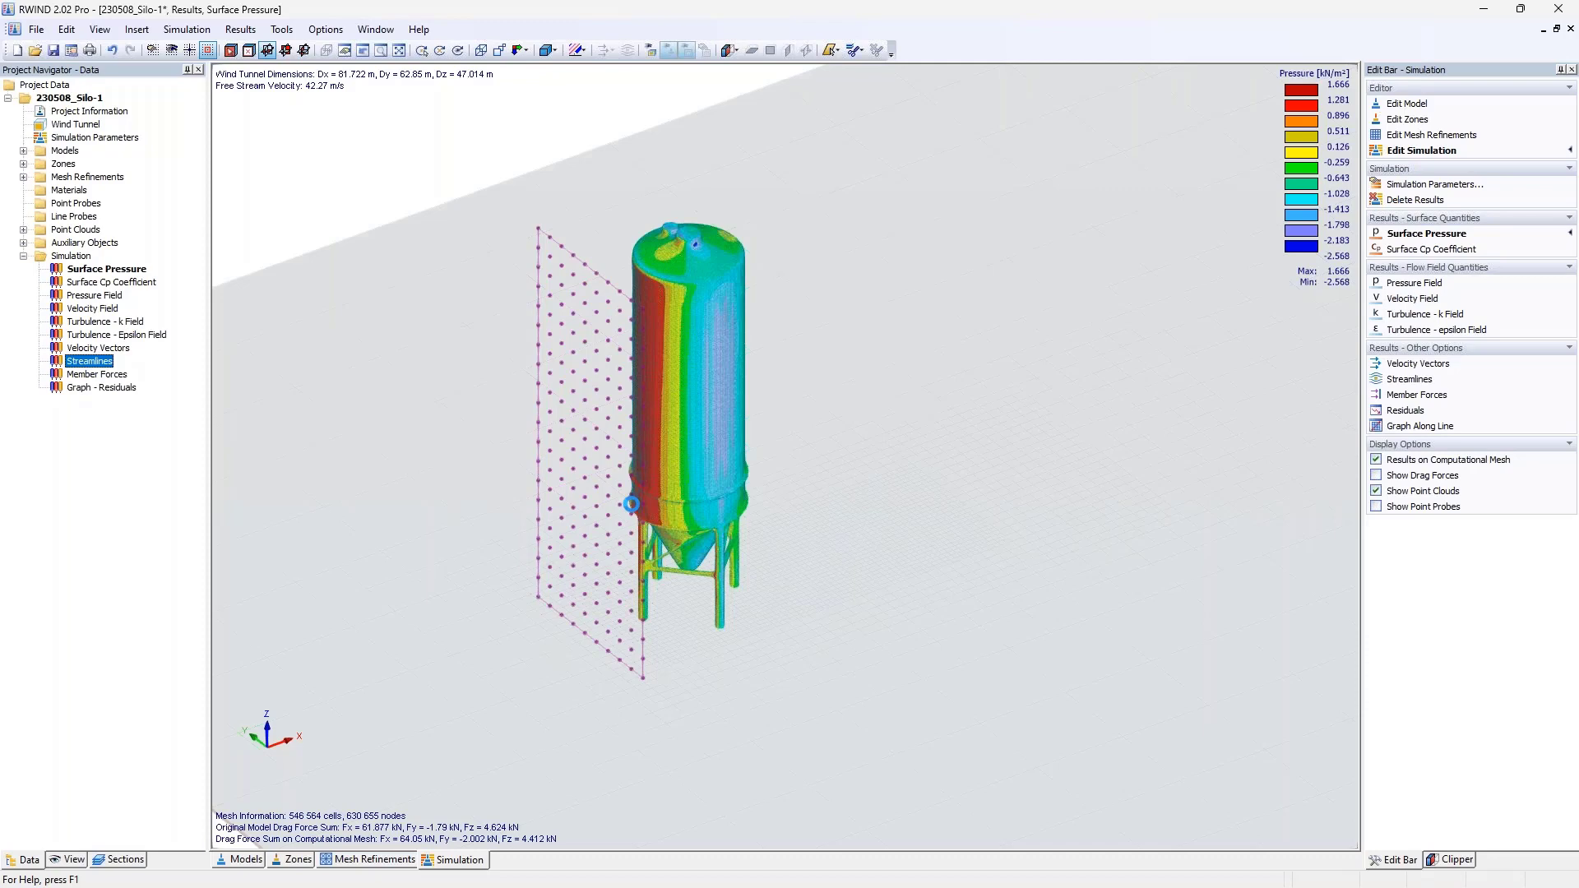
{"action": "left_click", "coordinate": [1449, 861]}
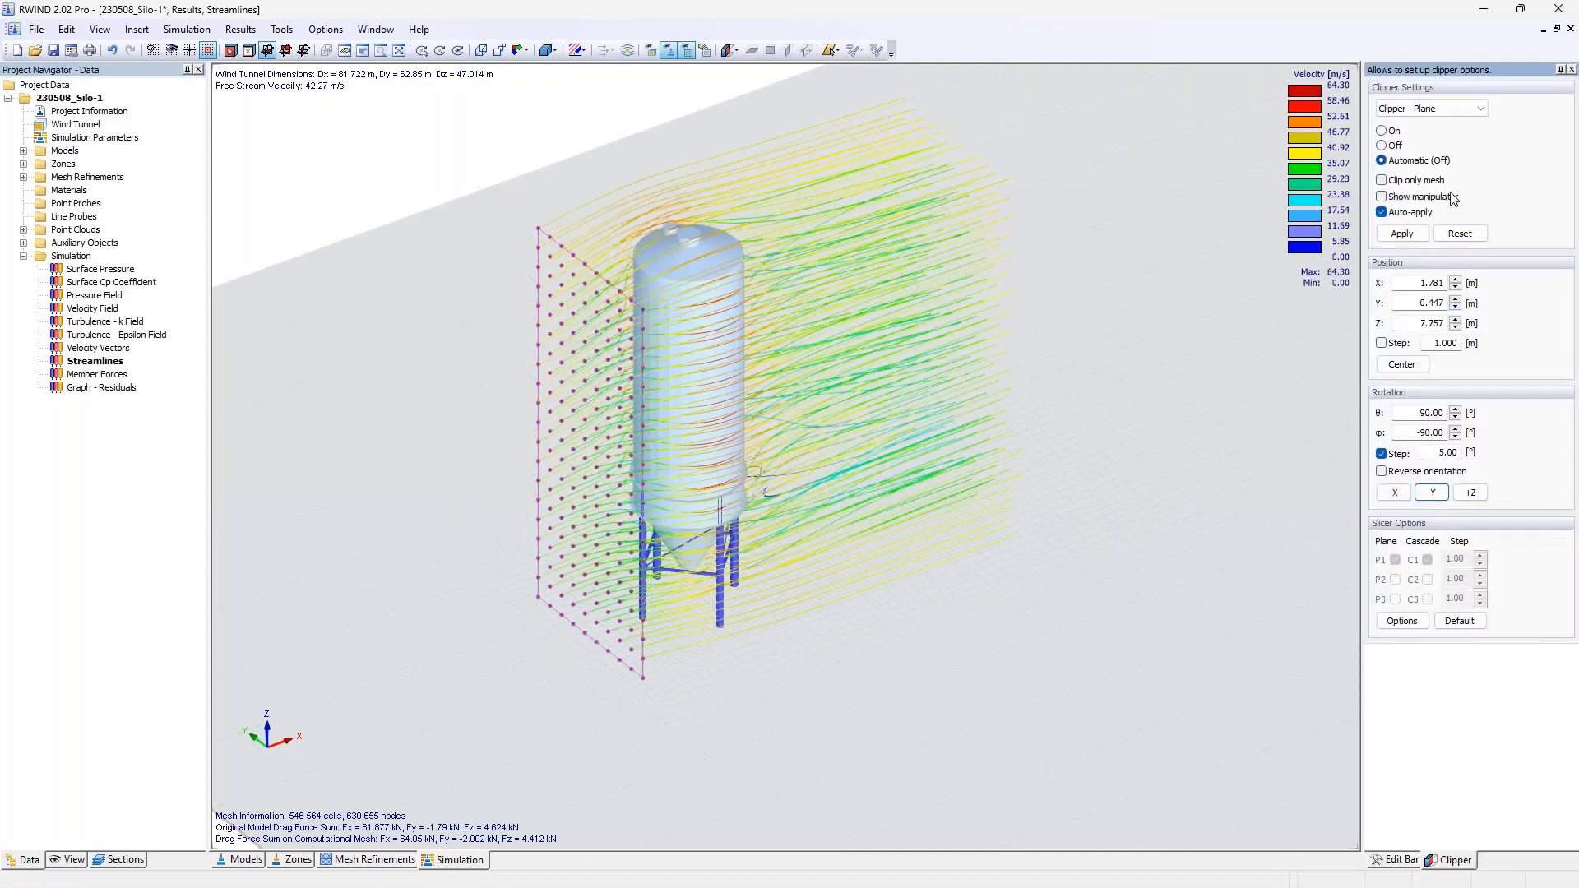
{"action": "left_click", "coordinate": [1400, 858]}
{"action": "left_click", "coordinate": [1509, 465]}
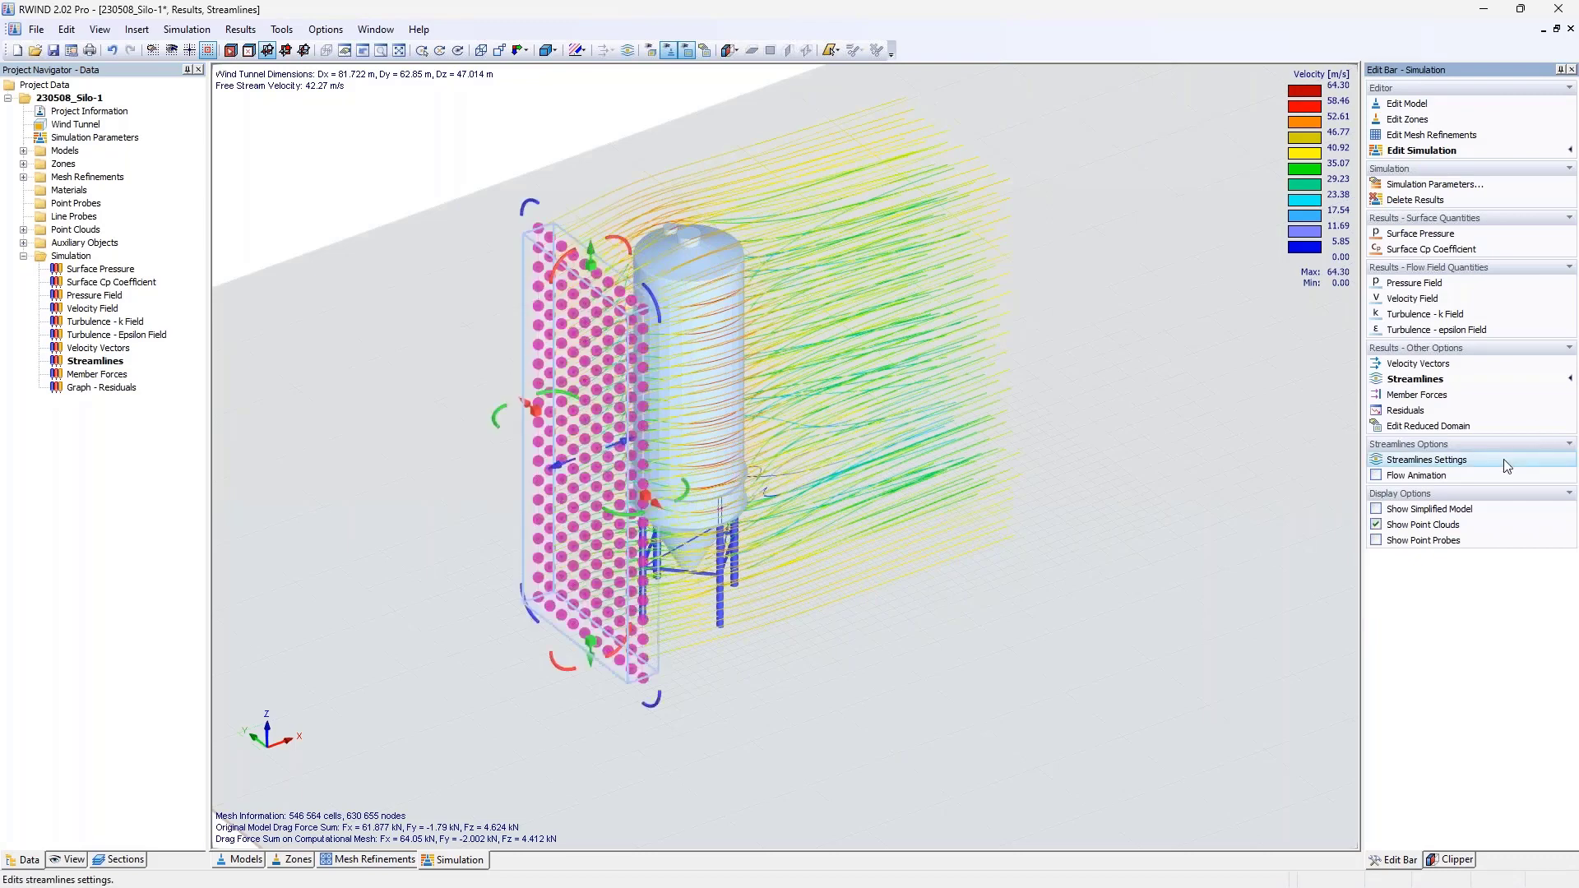
{"action": "left_click", "coordinate": [1481, 126]}
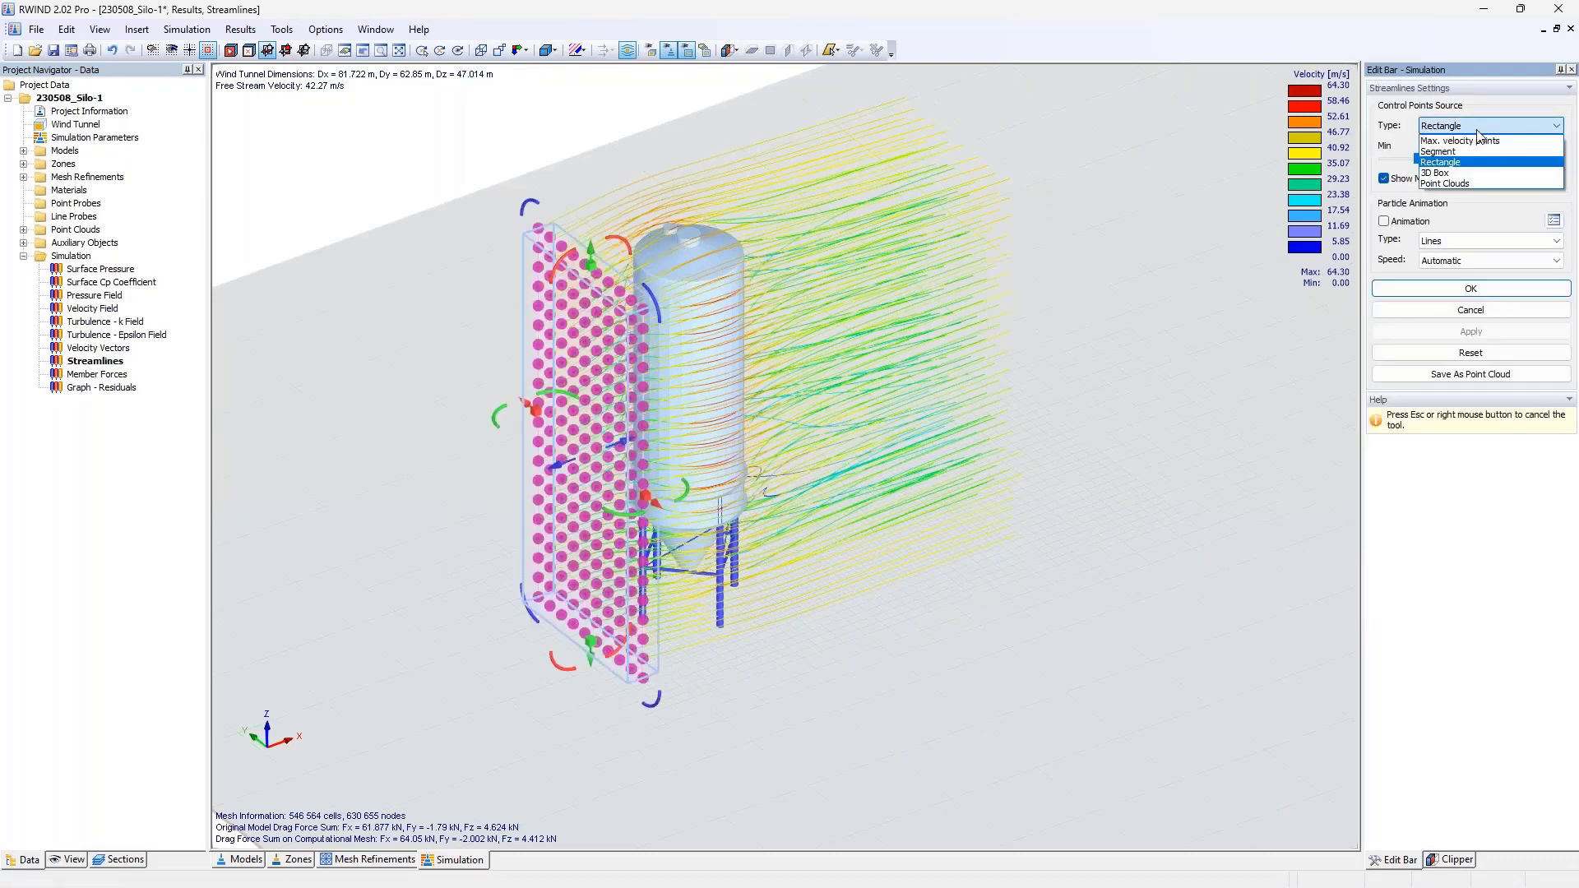
{"action": "left_click", "coordinate": [1469, 183]}
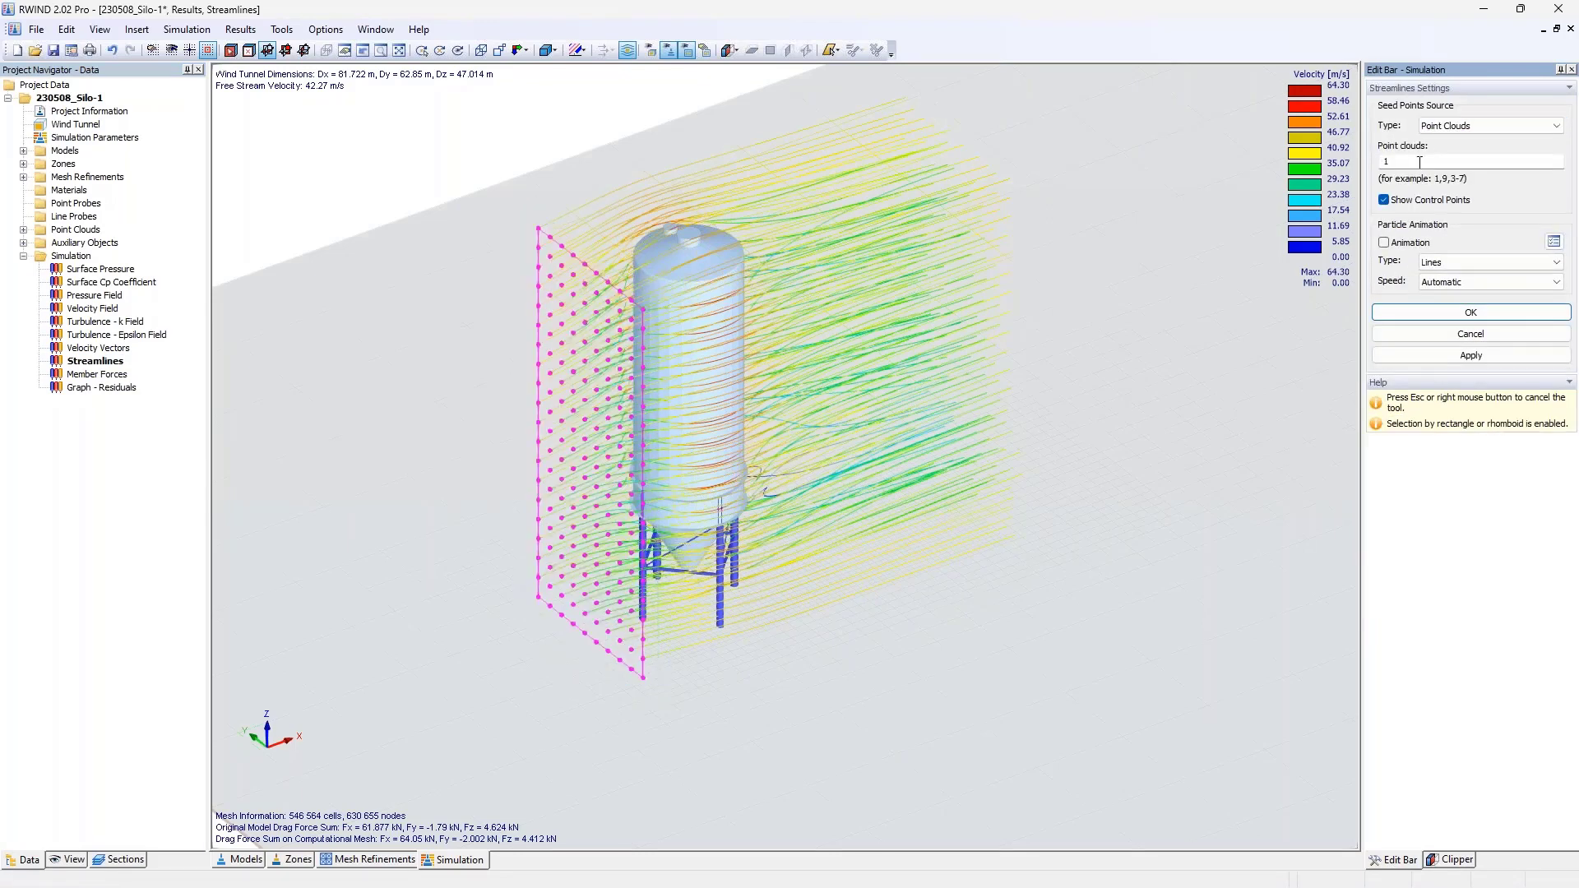
Preview the particle animation of the streamlines at Real and Automatic speed, ending with the animation switched off.
{"action": "middle_click_drag", "start_coordinate": [870, 305], "coordinate": [861, 445], "text": "ctrl"}
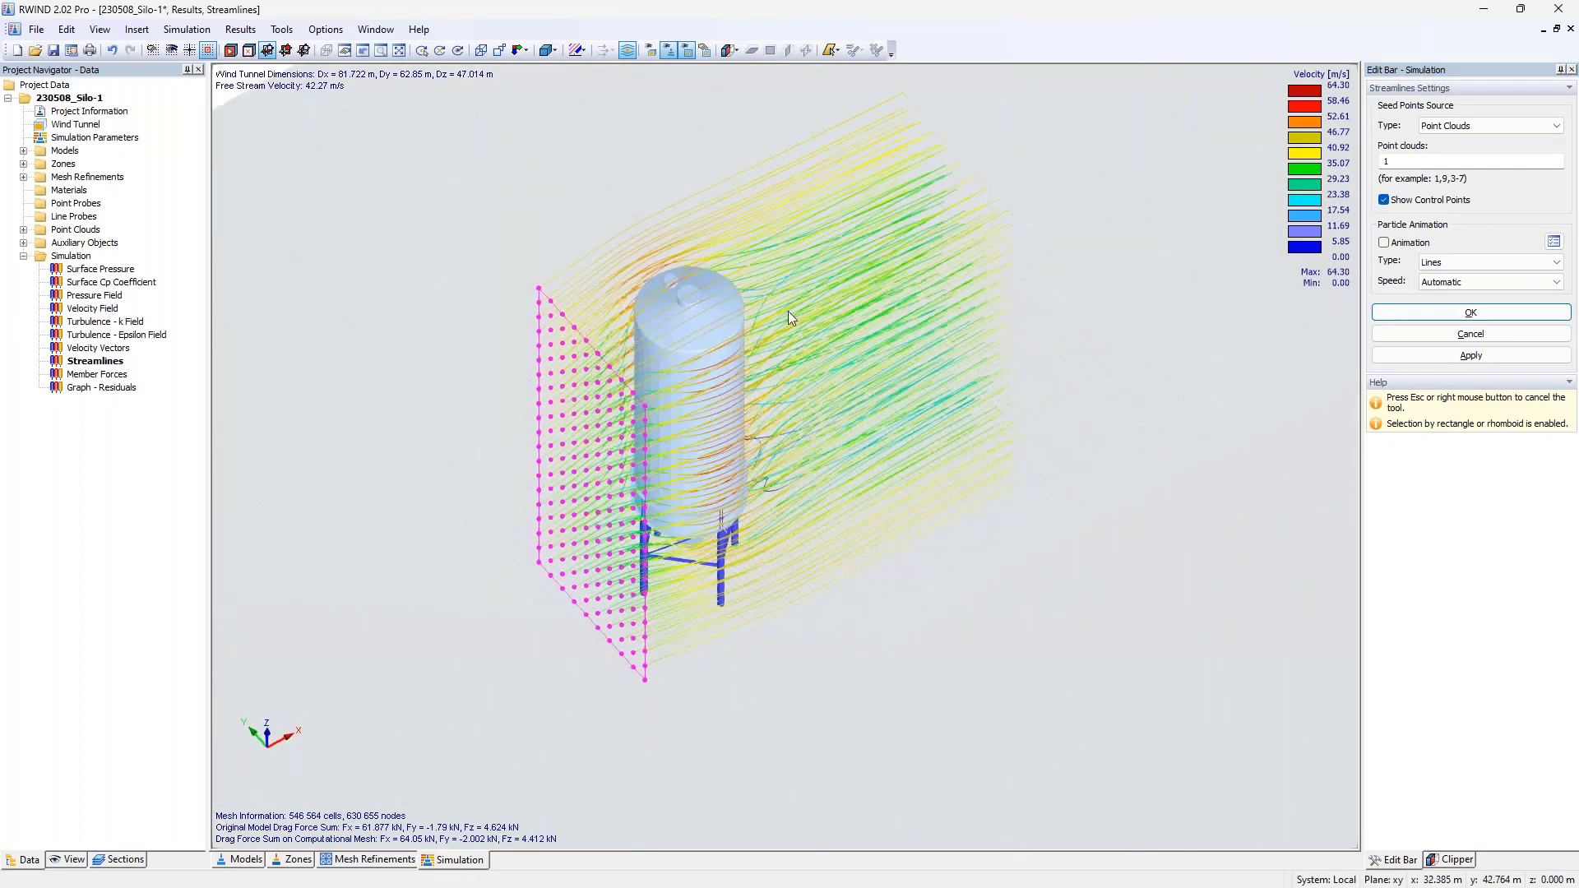
{"action": "left_click", "coordinate": [1384, 242]}
{"action": "left_click", "coordinate": [1384, 243]}
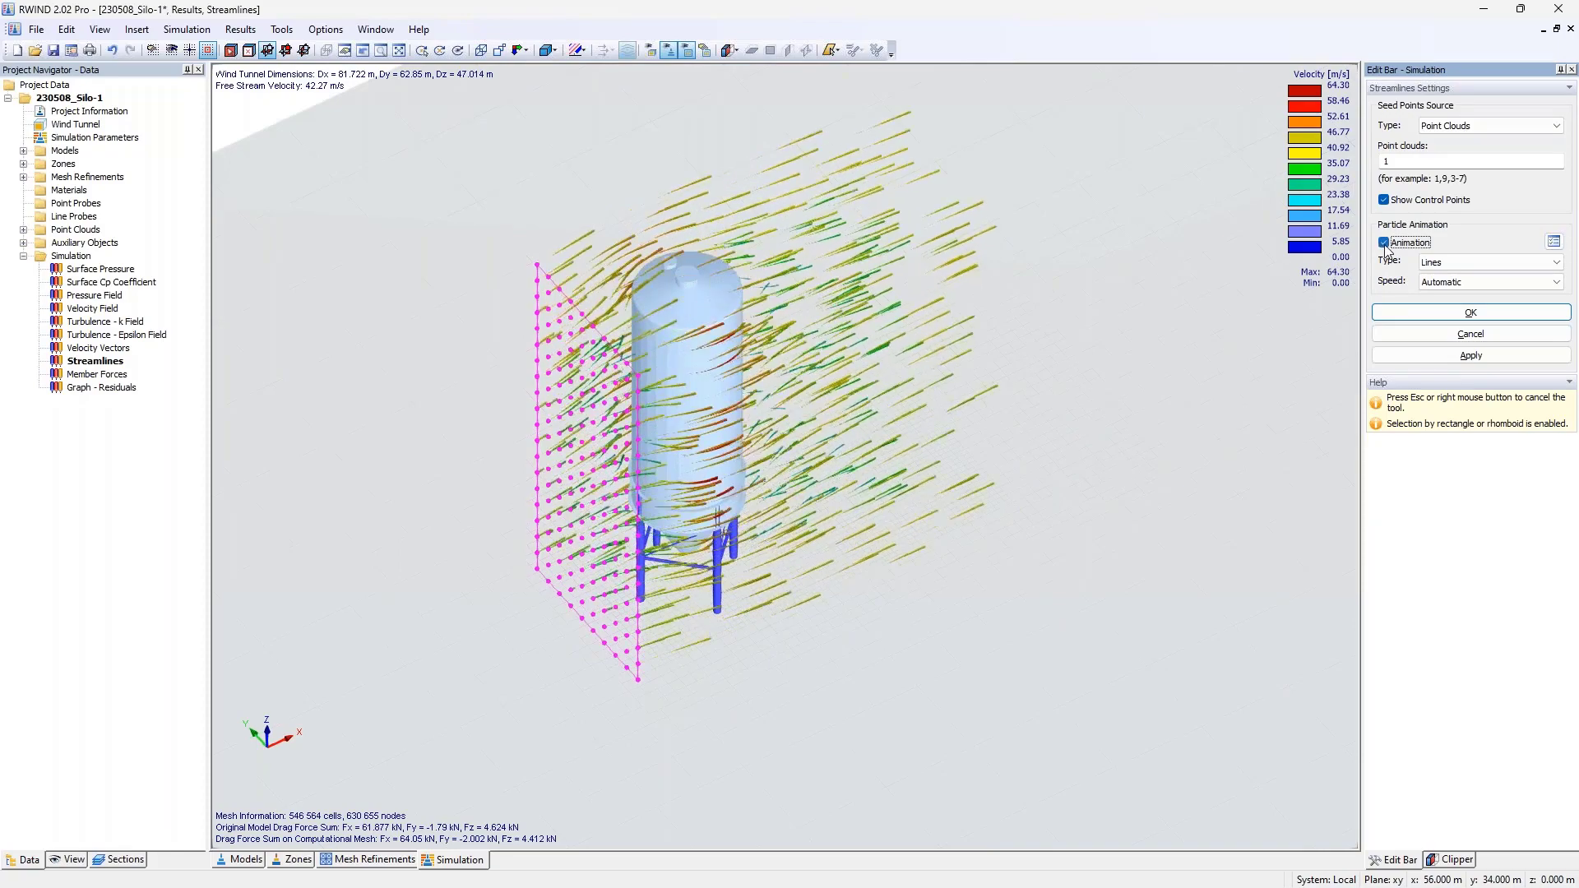
{"action": "left_click", "coordinate": [1481, 282]}
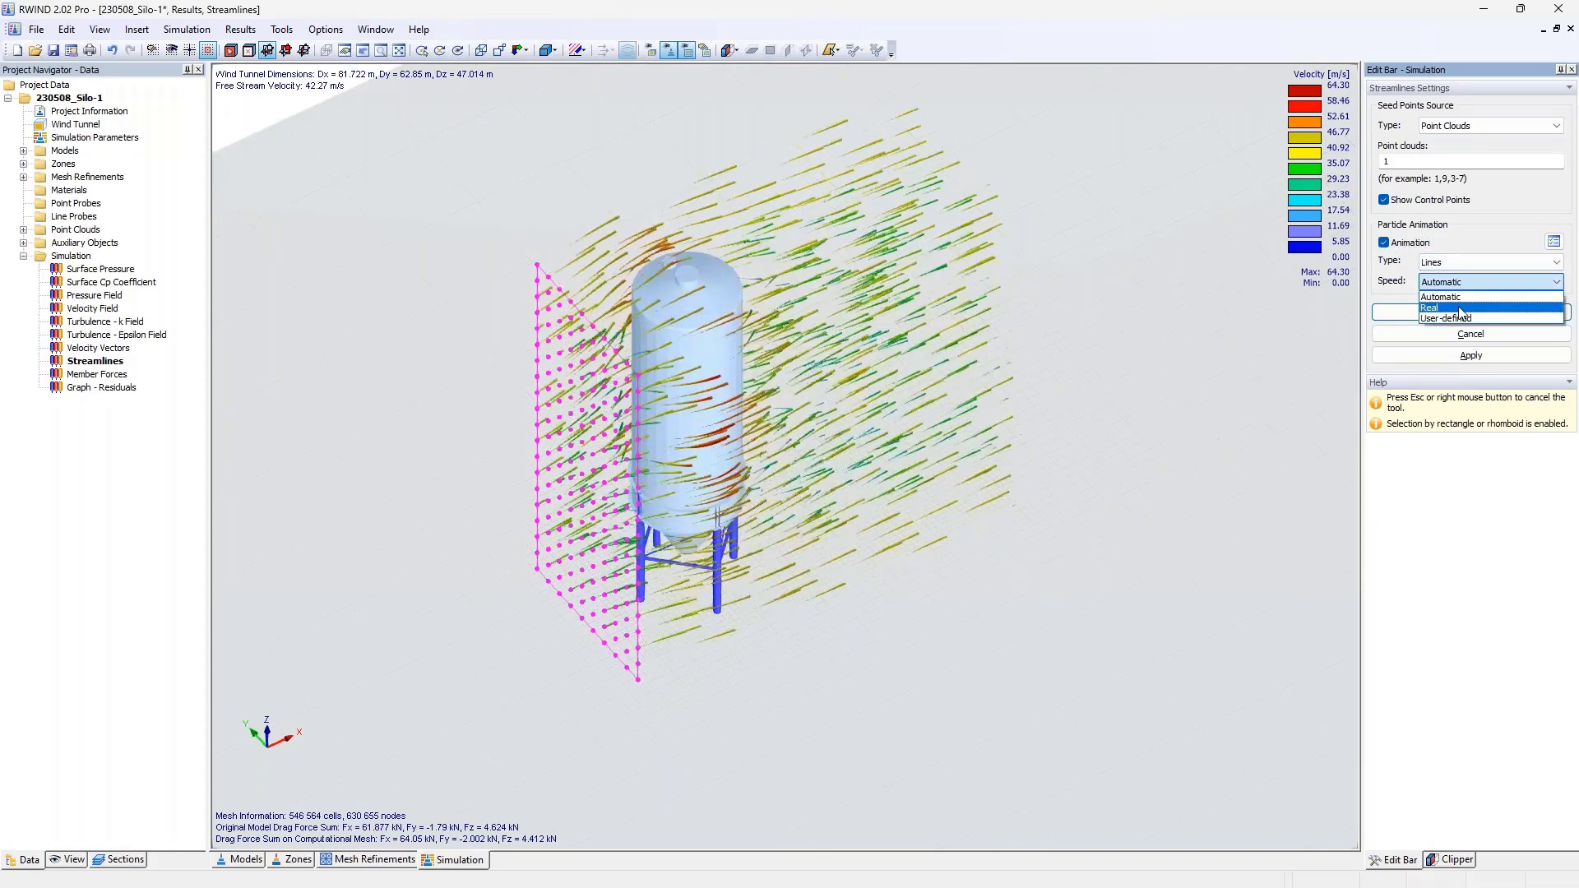
{"action": "left_click", "coordinate": [1461, 309]}
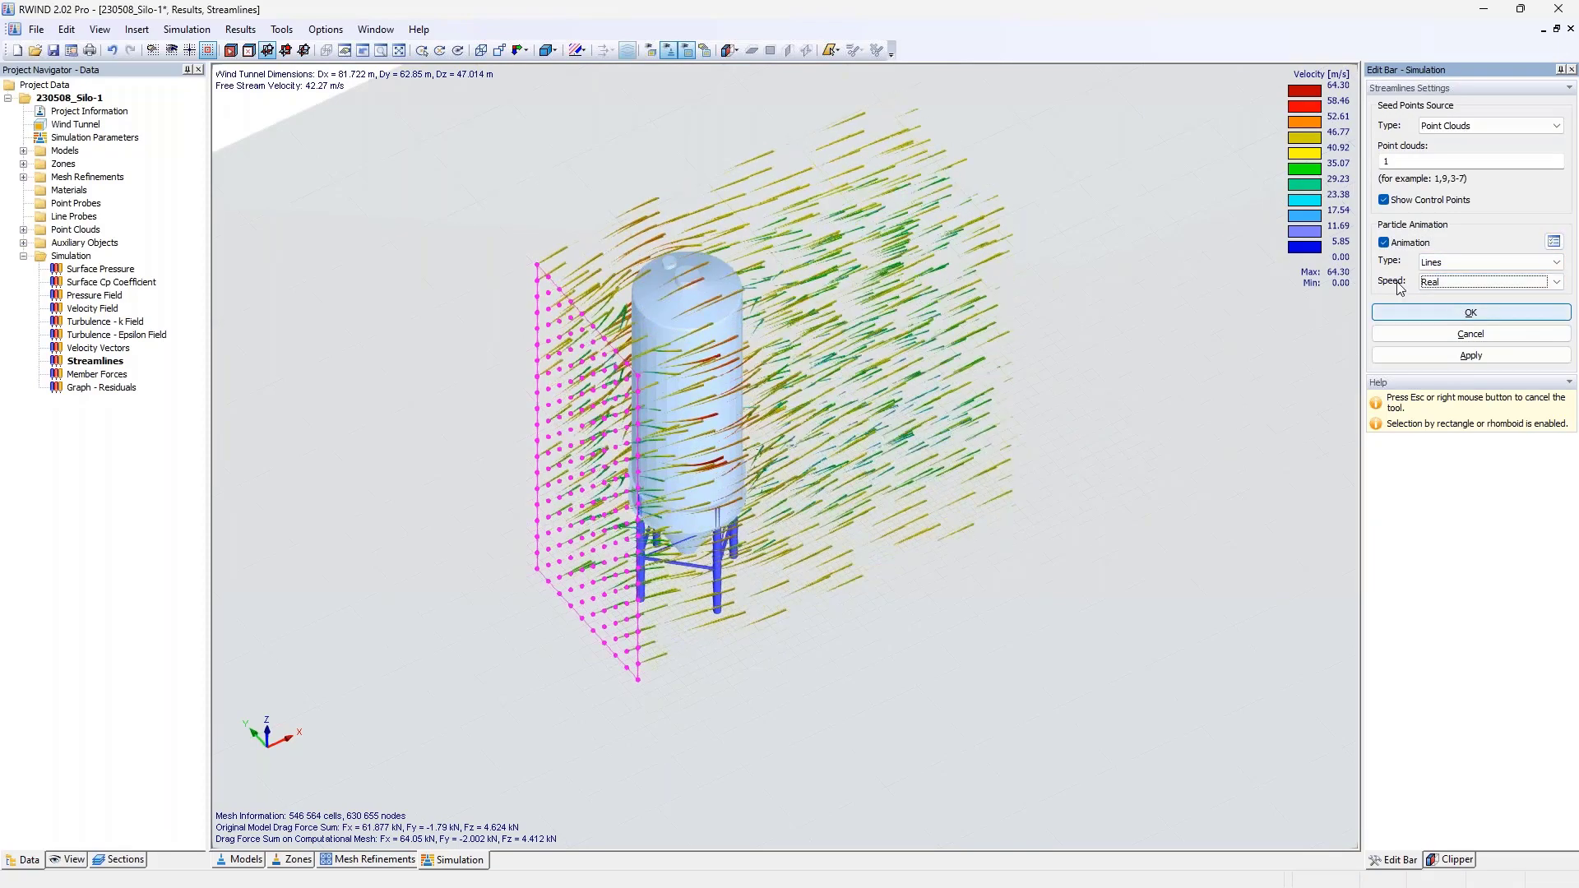
{"action": "left_click", "coordinate": [1441, 283]}
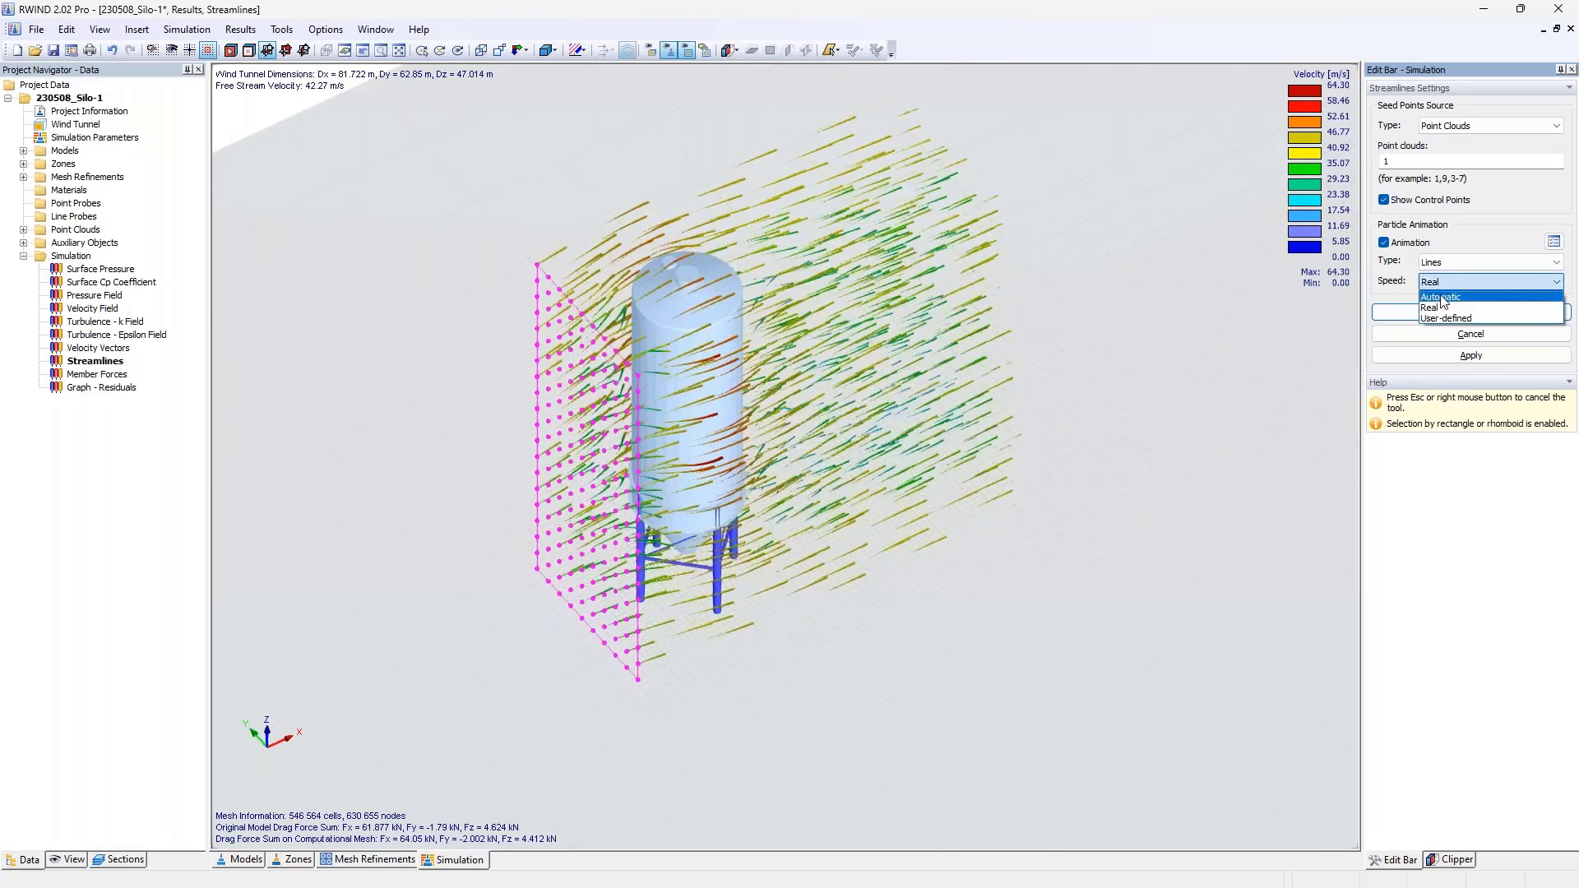
{"action": "left_click", "coordinate": [1441, 298]}
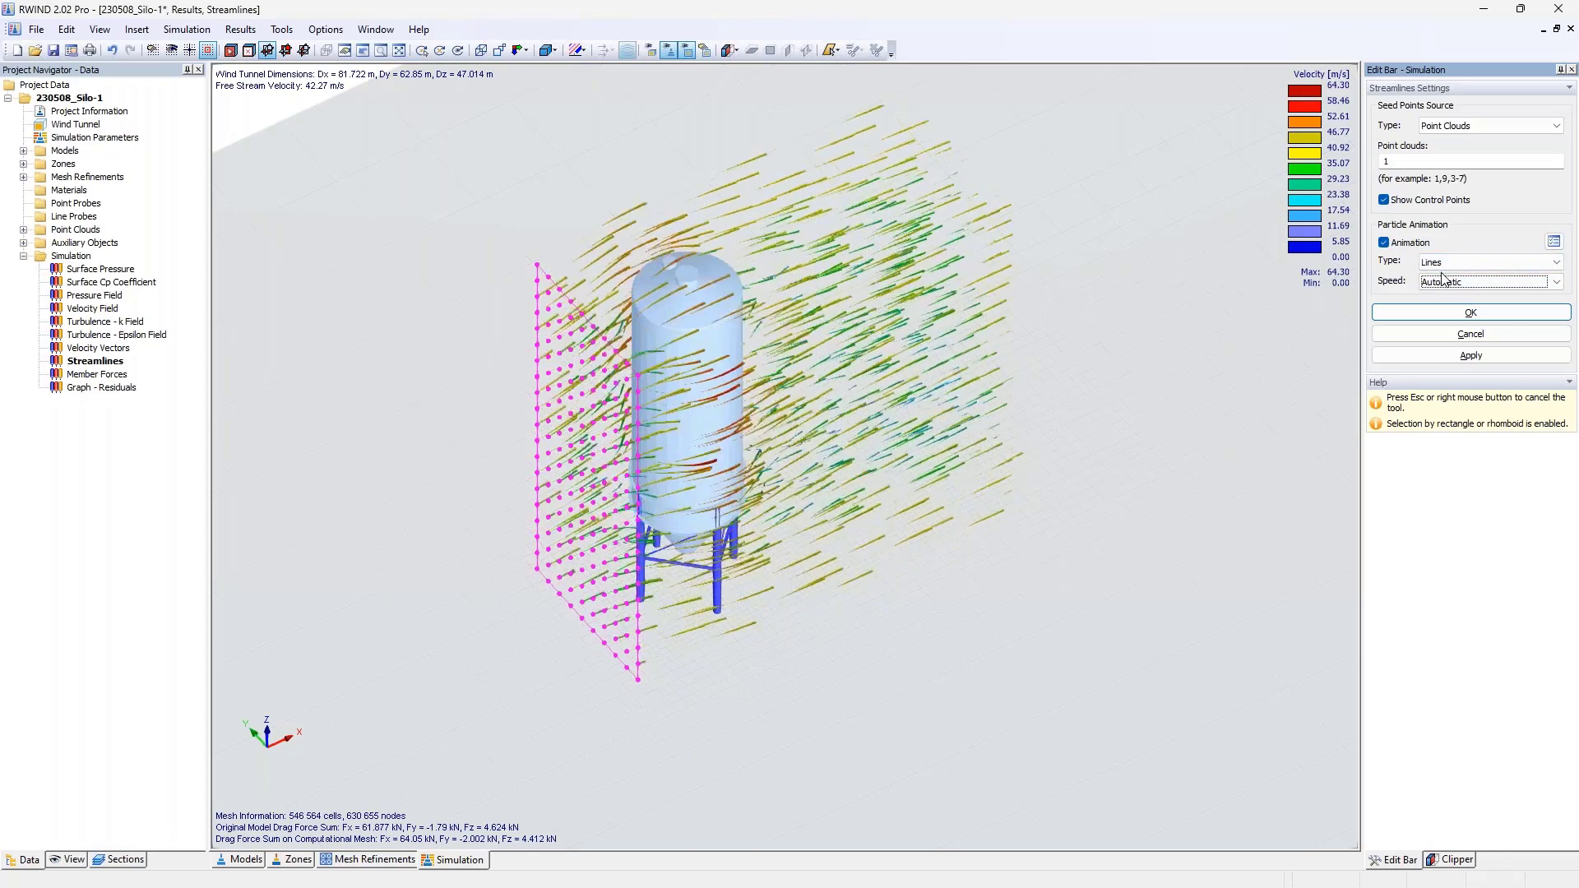
{"action": "left_click", "coordinate": [1385, 243]}
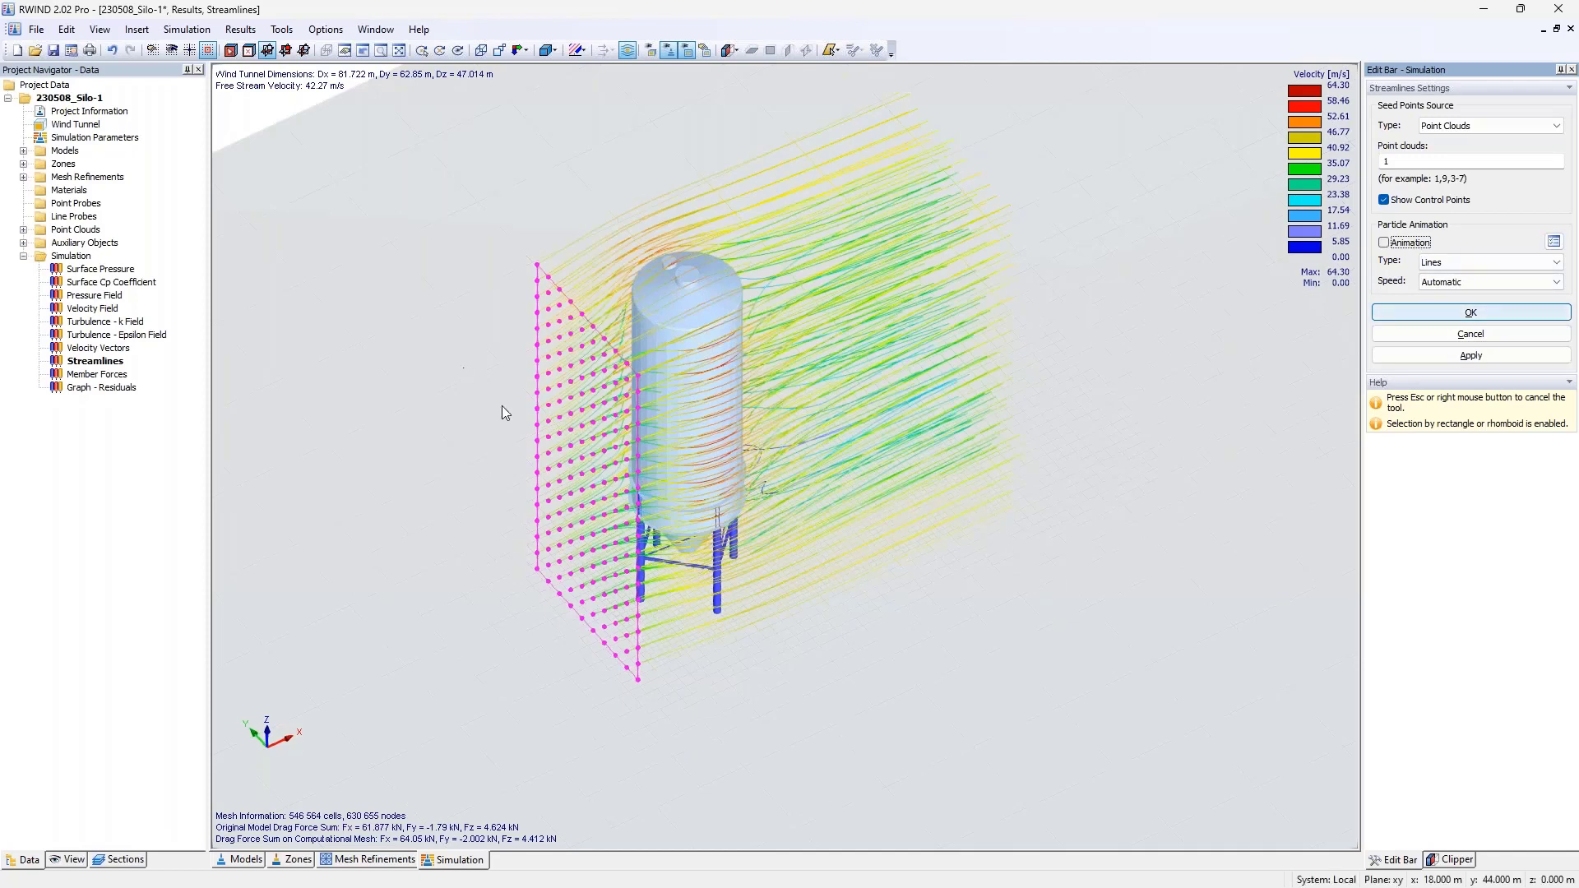
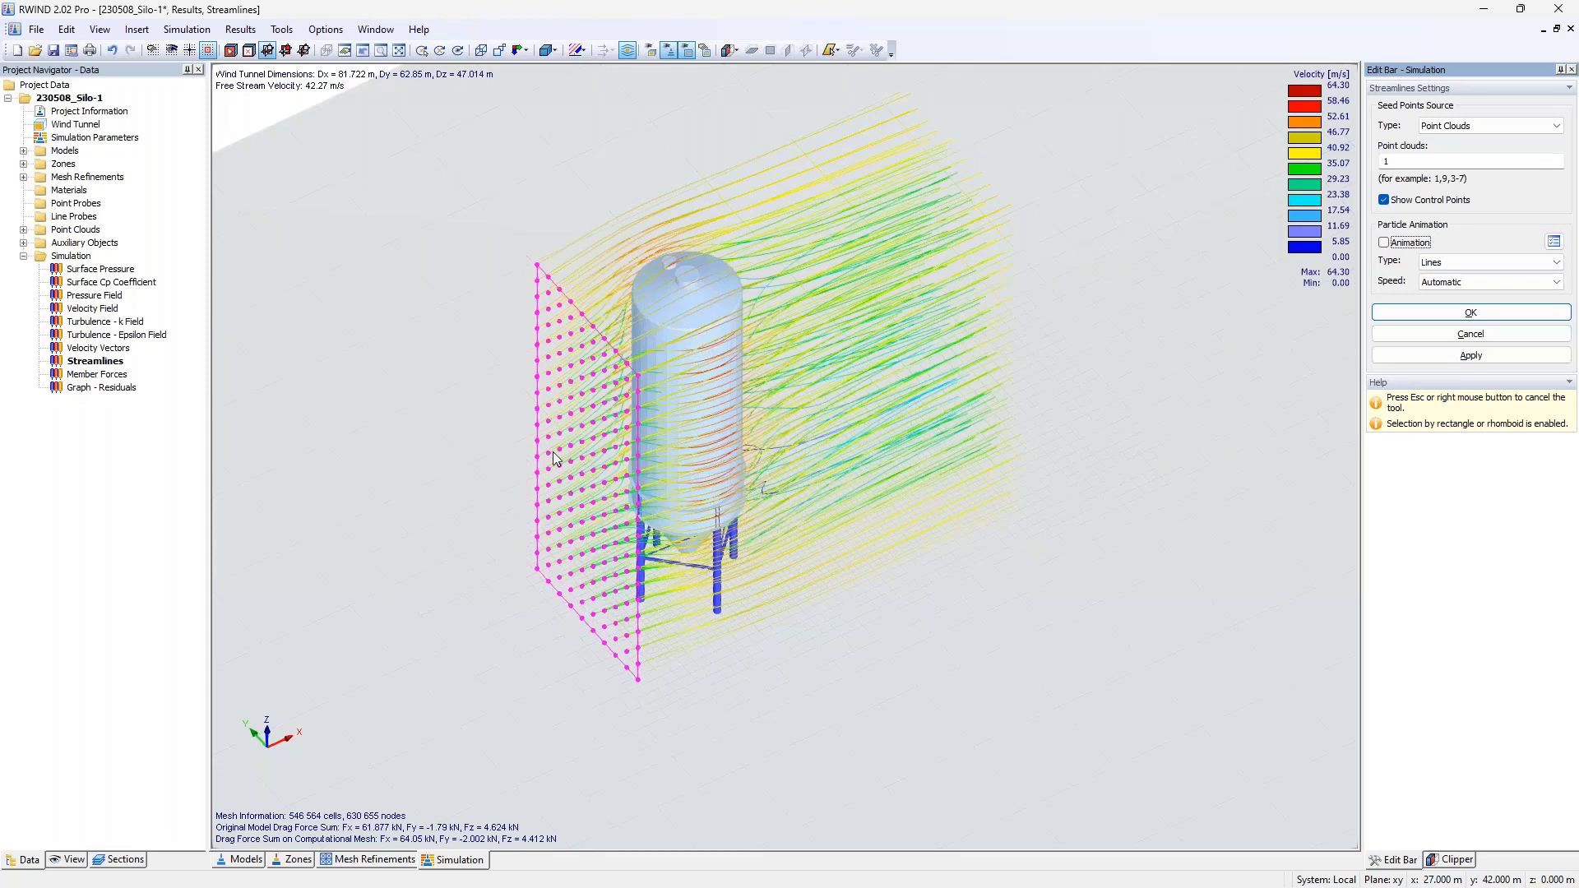
Examine the streamlines from the point cloud around the silo from the side, from above and close up.
{"action": "middle_click_drag", "start_coordinate": [644, 378], "coordinate": [637, 445], "text": "ctrl"}
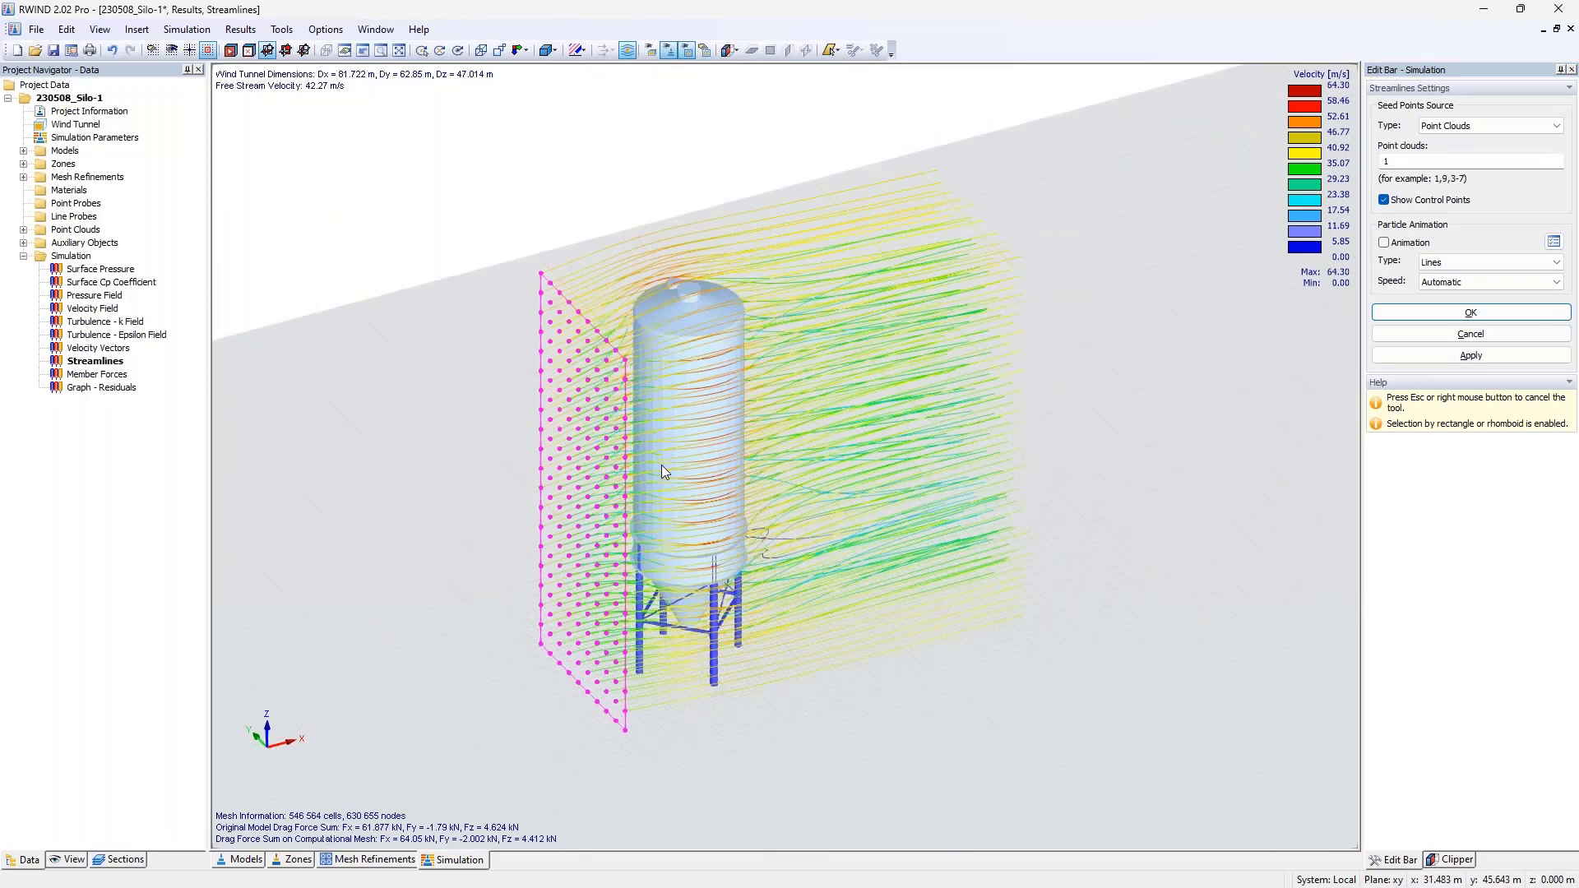
{"action": "middle_click_drag", "start_coordinate": [535, 498], "coordinate": [692, 502], "text": "ctrl"}
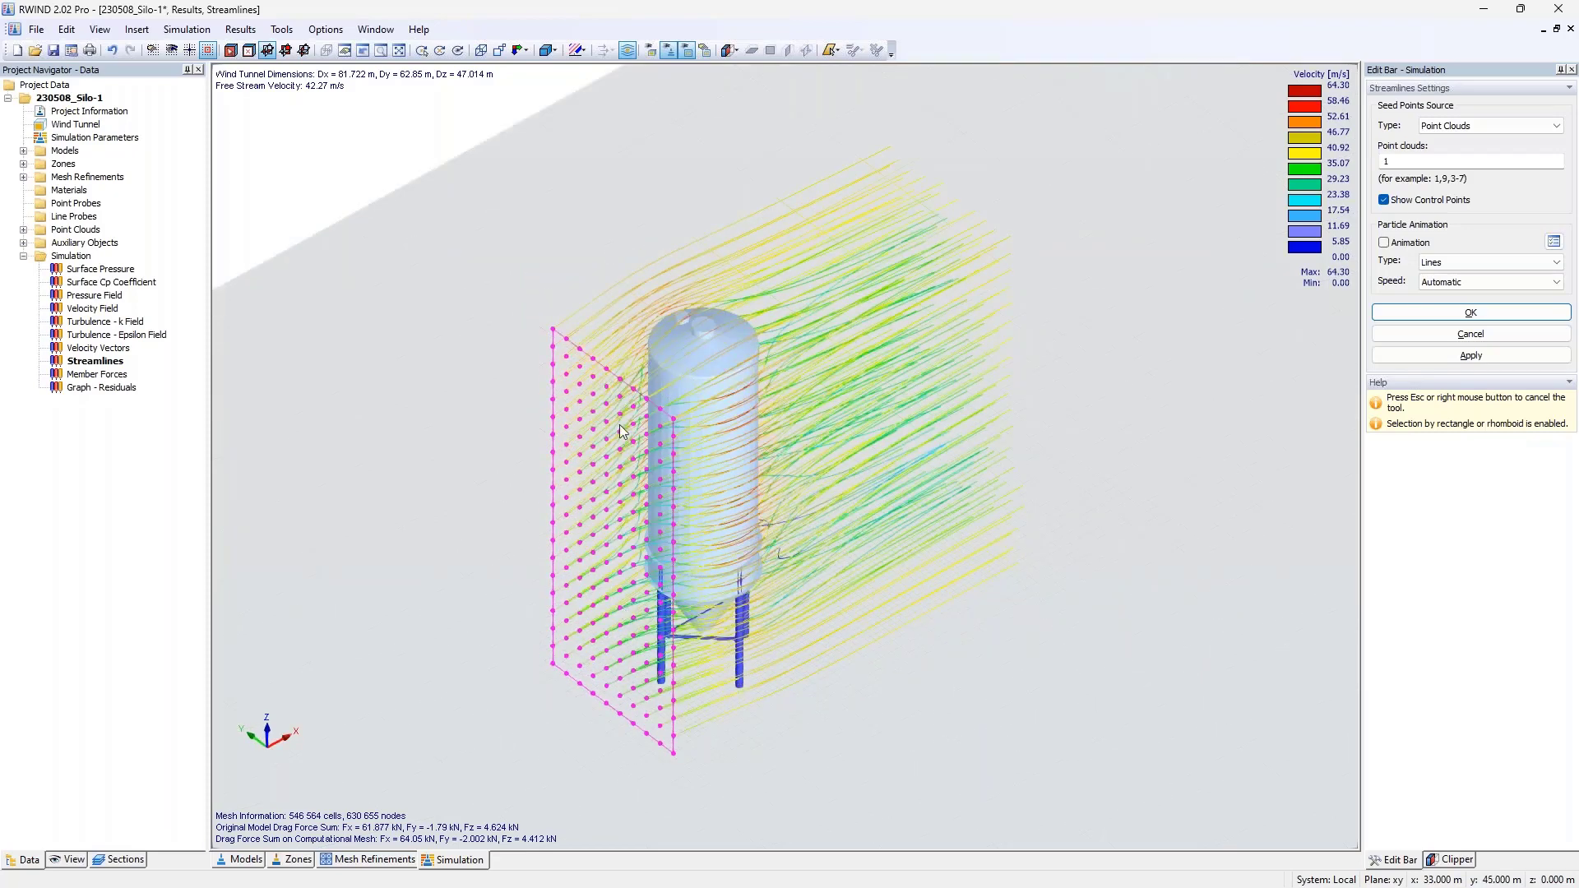
{"action": "middle_click_drag", "start_coordinate": [716, 367], "coordinate": [713, 546], "text": "ctrl"}
{"action": "scroll", "coordinate": [713, 546], "scroll_direction": "up", "scroll_amount": 6}
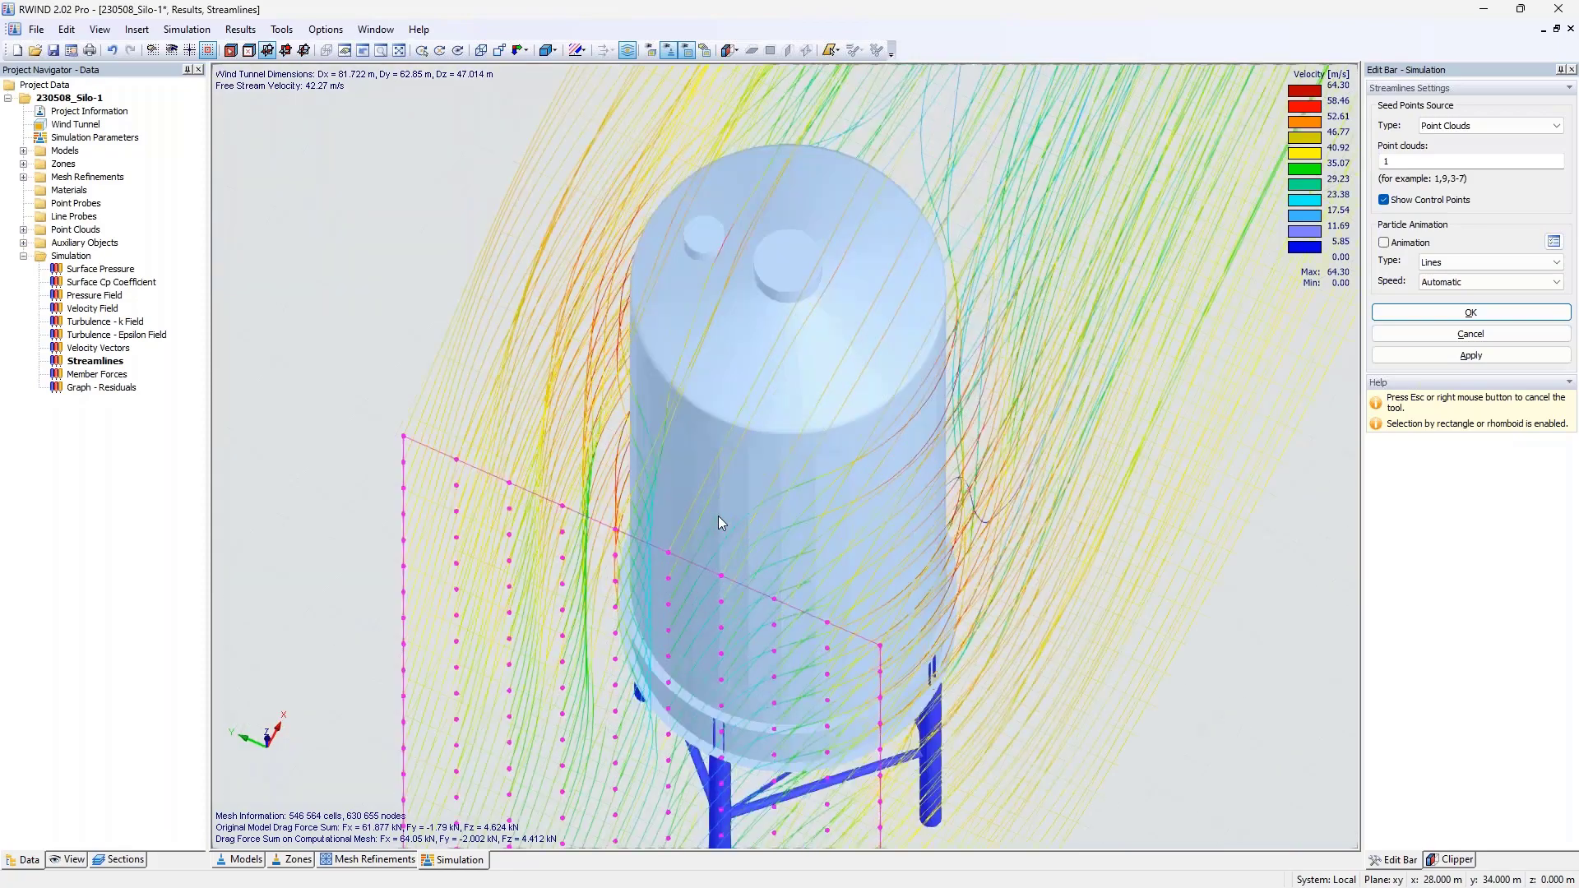
{"action": "middle_click_drag", "start_coordinate": [794, 606], "coordinate": [752, 644], "text": "ctrl"}
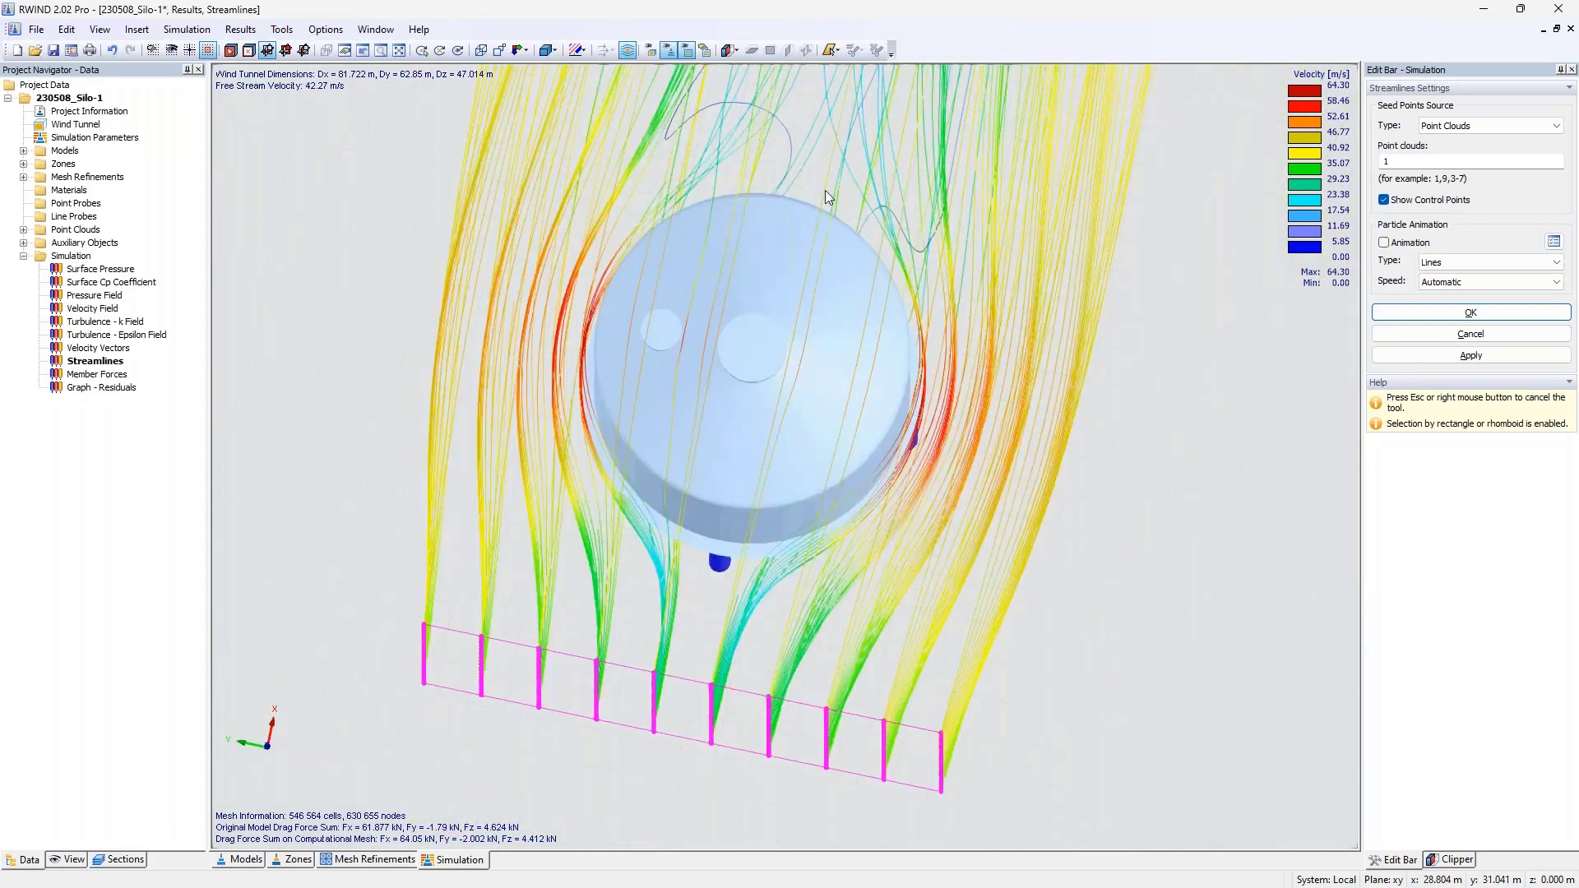
{"action": "scroll", "coordinate": [826, 190], "scroll_direction": "down", "scroll_amount": 5}
{"action": "middle_click_drag", "start_coordinate": [669, 504], "coordinate": [737, 492], "text": "ctrl"}
{"action": "scroll", "coordinate": [628, 343], "scroll_direction": "up", "scroll_amount": 4}
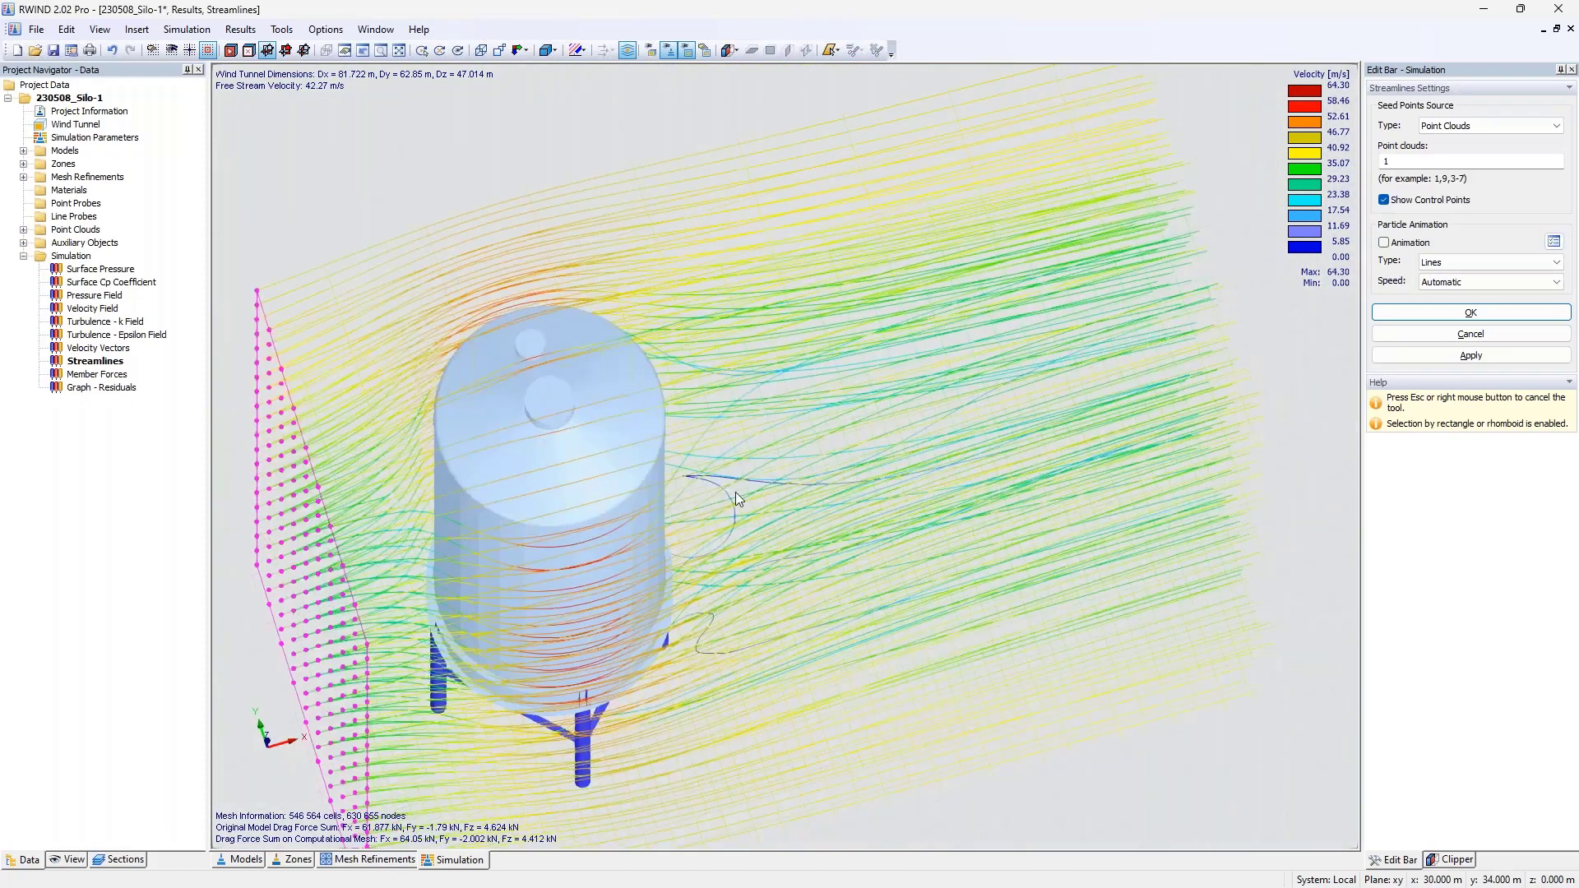
Display the surface pressure results, leave the streamlines settings and hide the point clouds.
{"action": "double_click", "coordinate": [131, 271]}
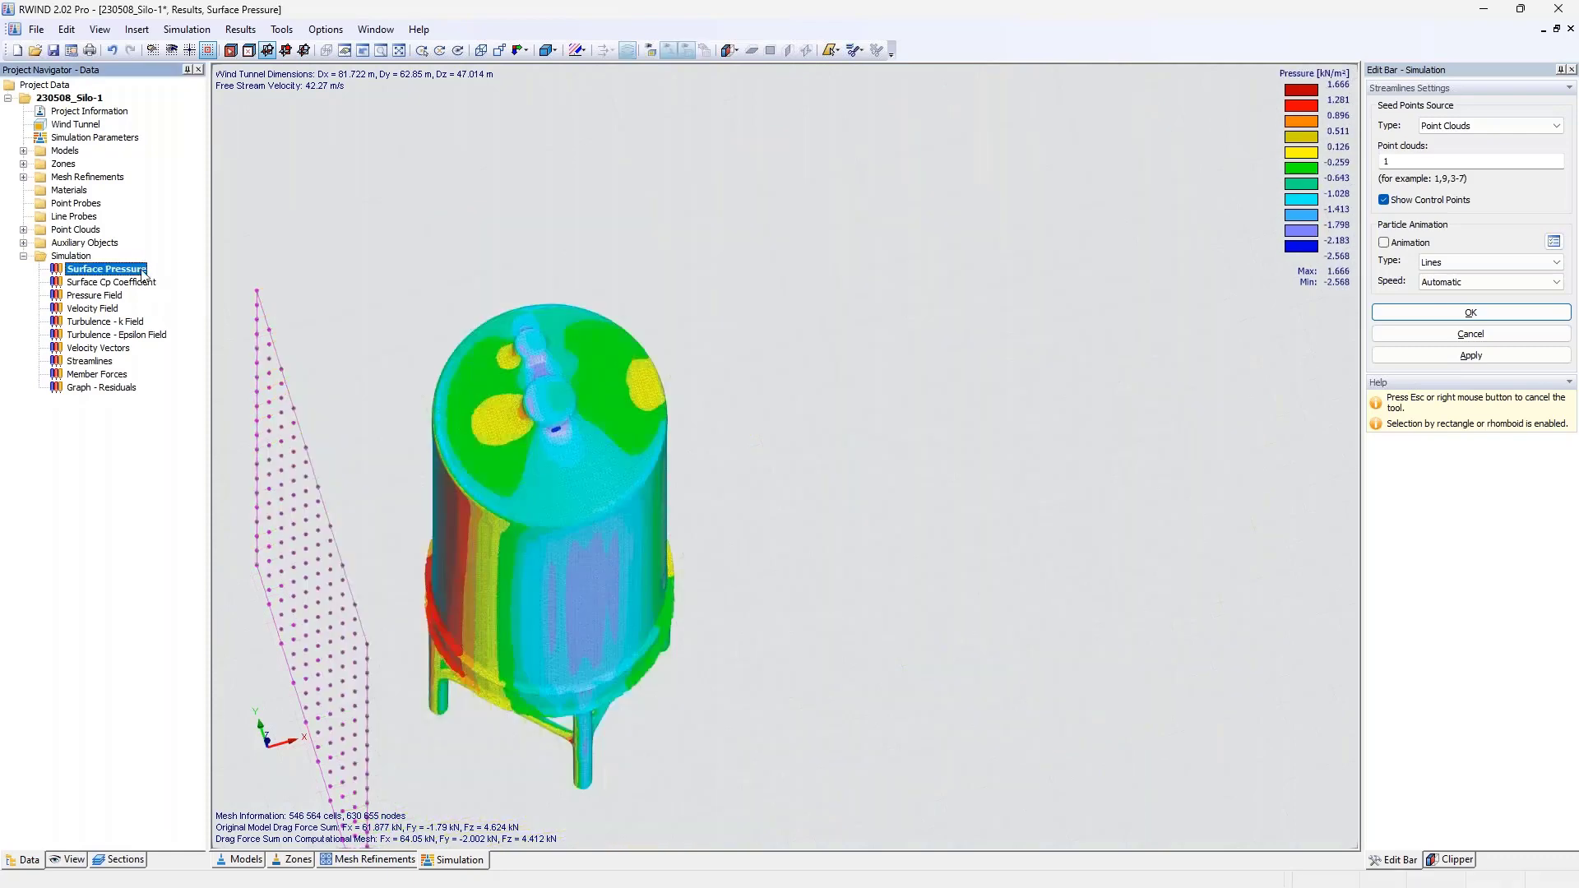
{"action": "middle_click_drag", "start_coordinate": [387, 428], "coordinate": [601, 414], "text": "ctrl"}
{"action": "scroll", "coordinate": [615, 362], "scroll_direction": "down", "scroll_amount": 3}
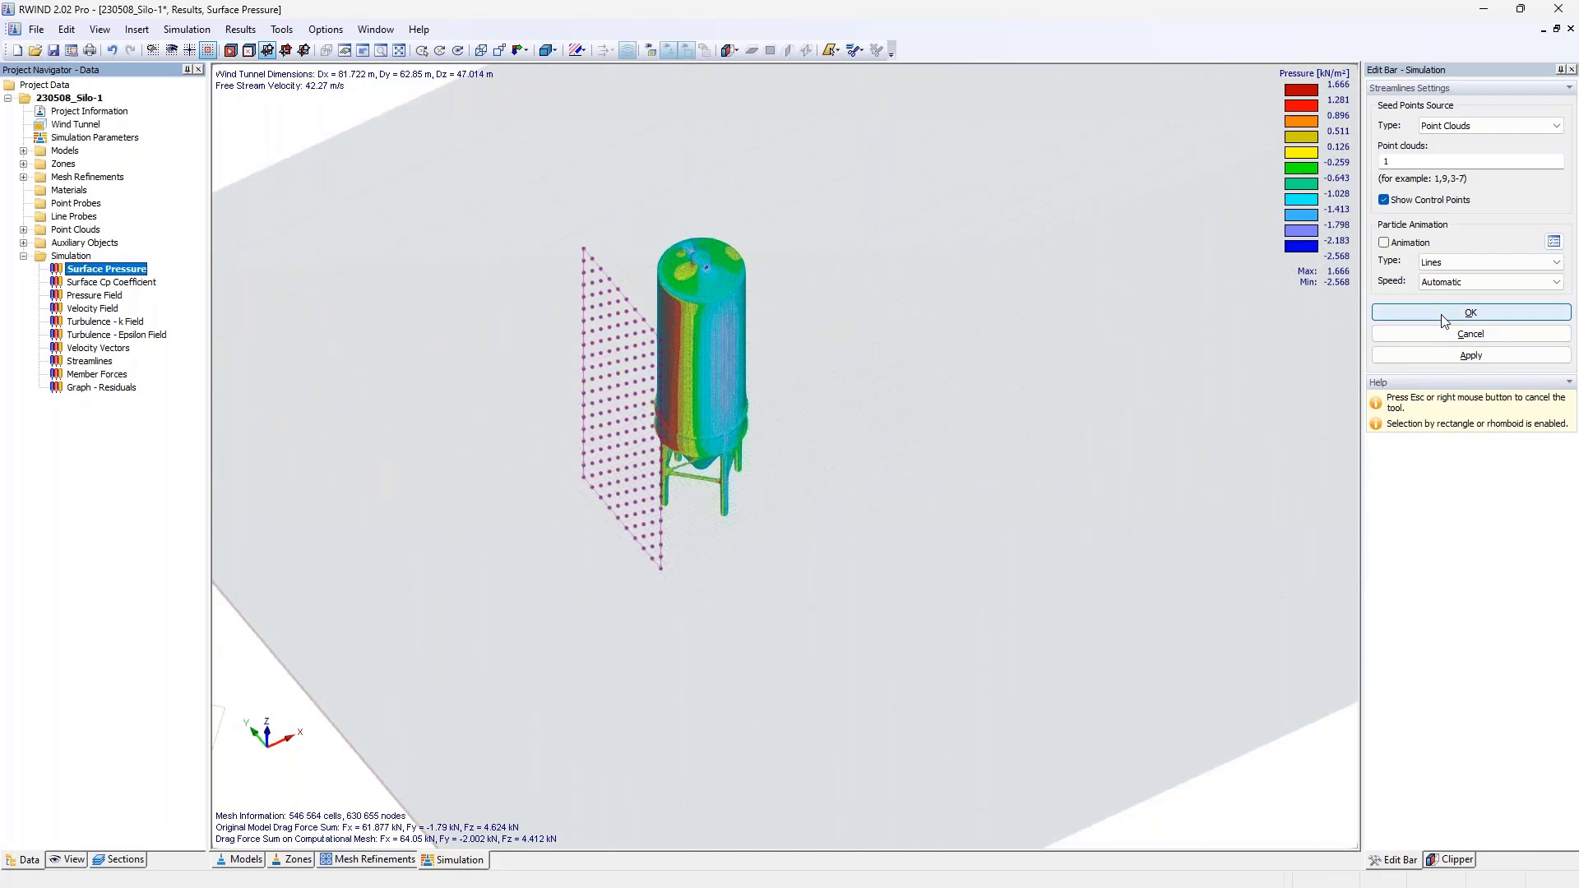
{"action": "left_click", "coordinate": [1449, 335]}
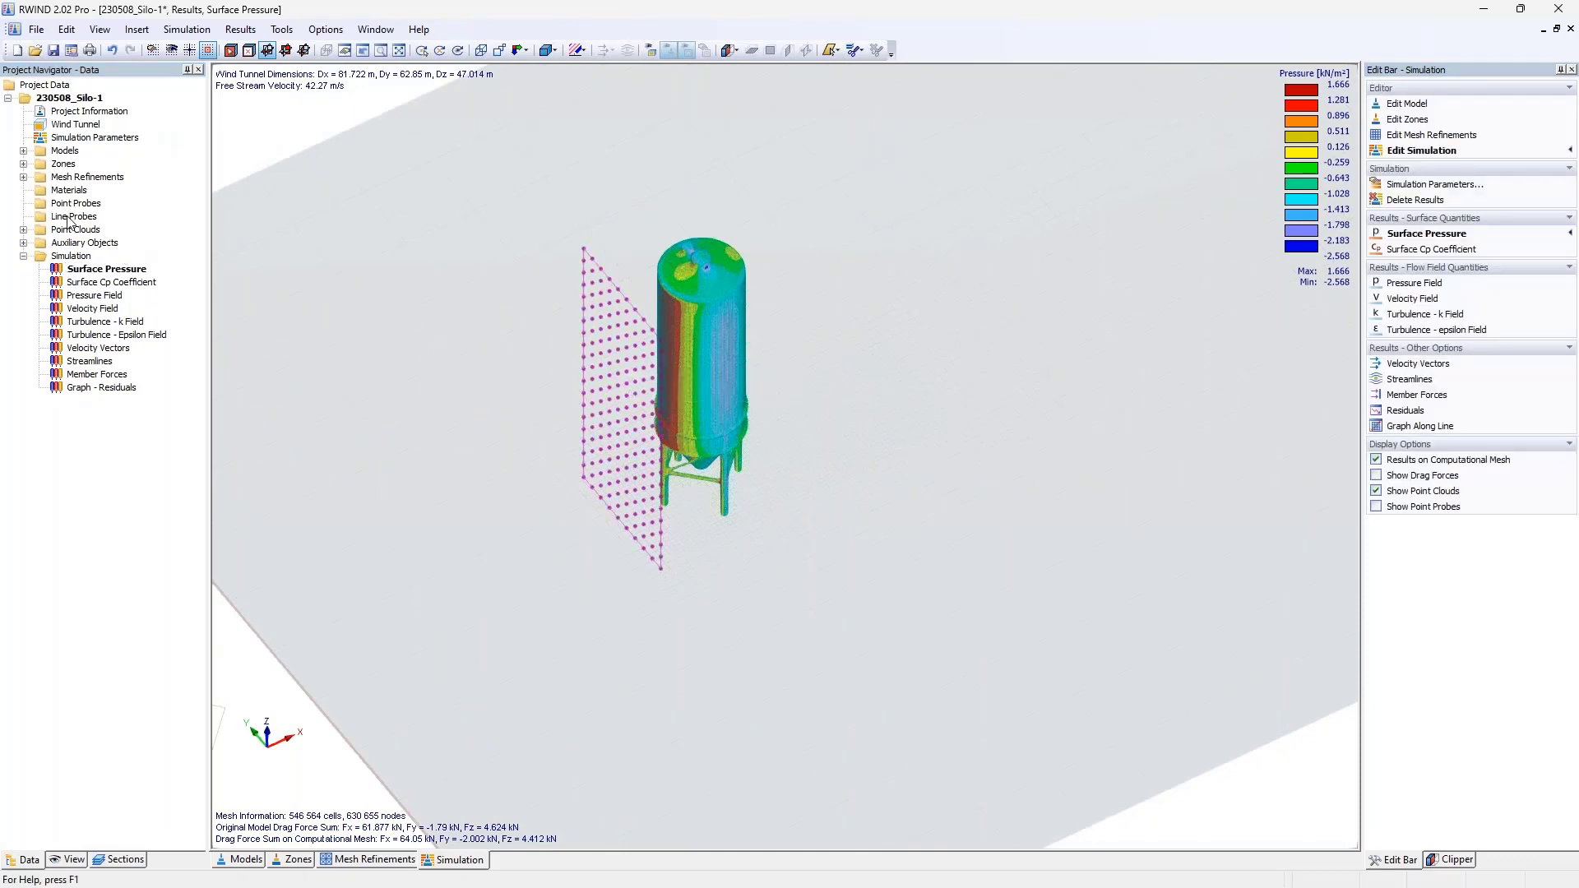
{"action": "left_click", "coordinate": [1375, 491]}
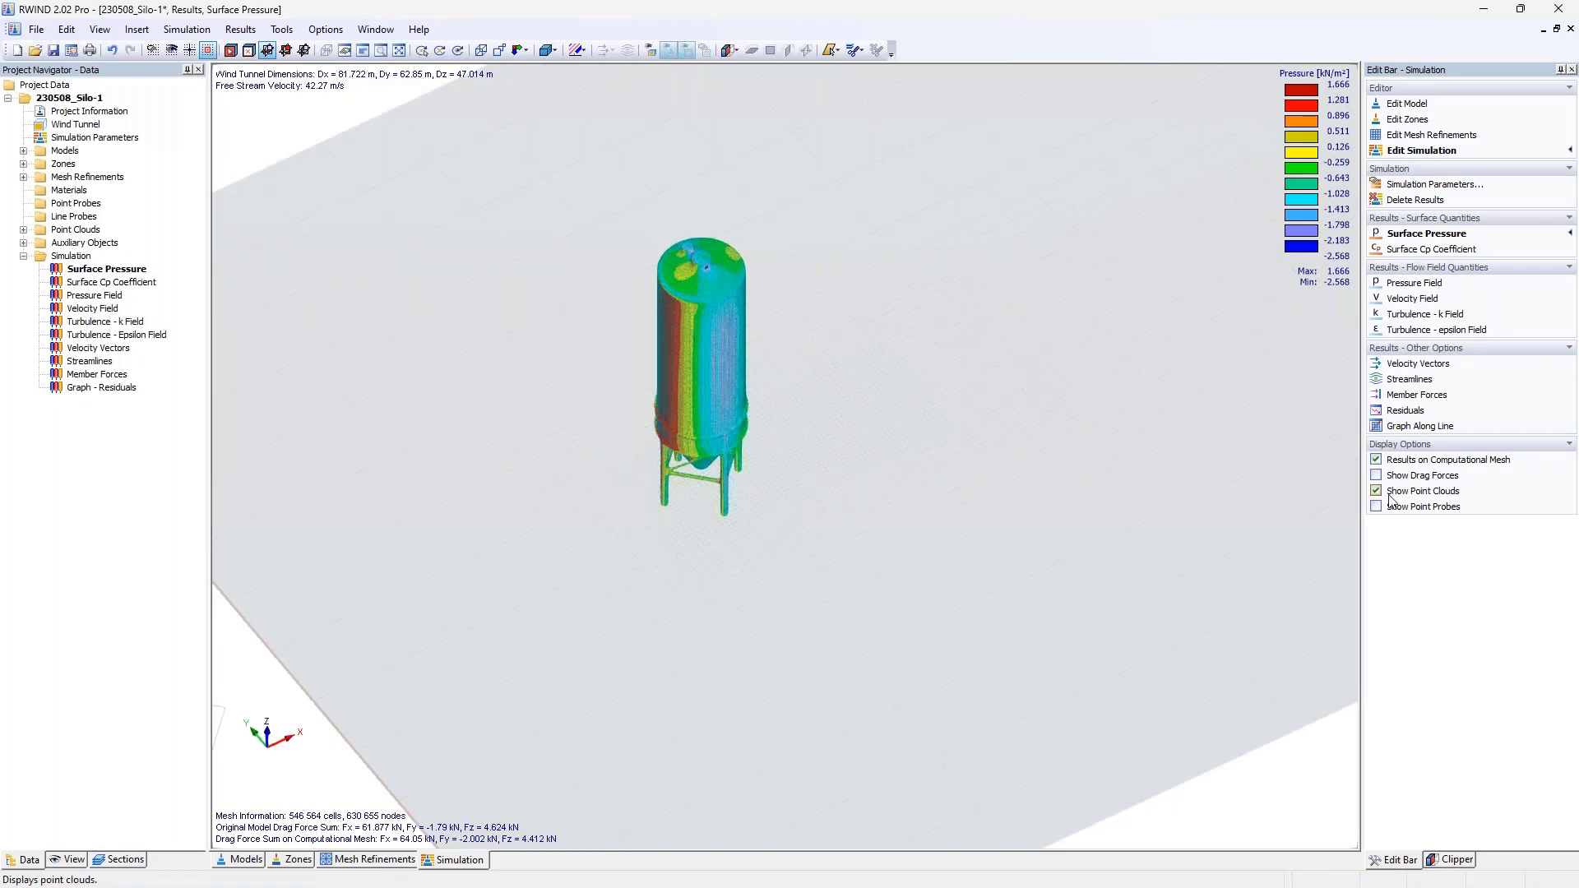
{"action": "right_click", "coordinate": [76, 216]}
{"action": "left_click", "coordinate": [116, 222]}
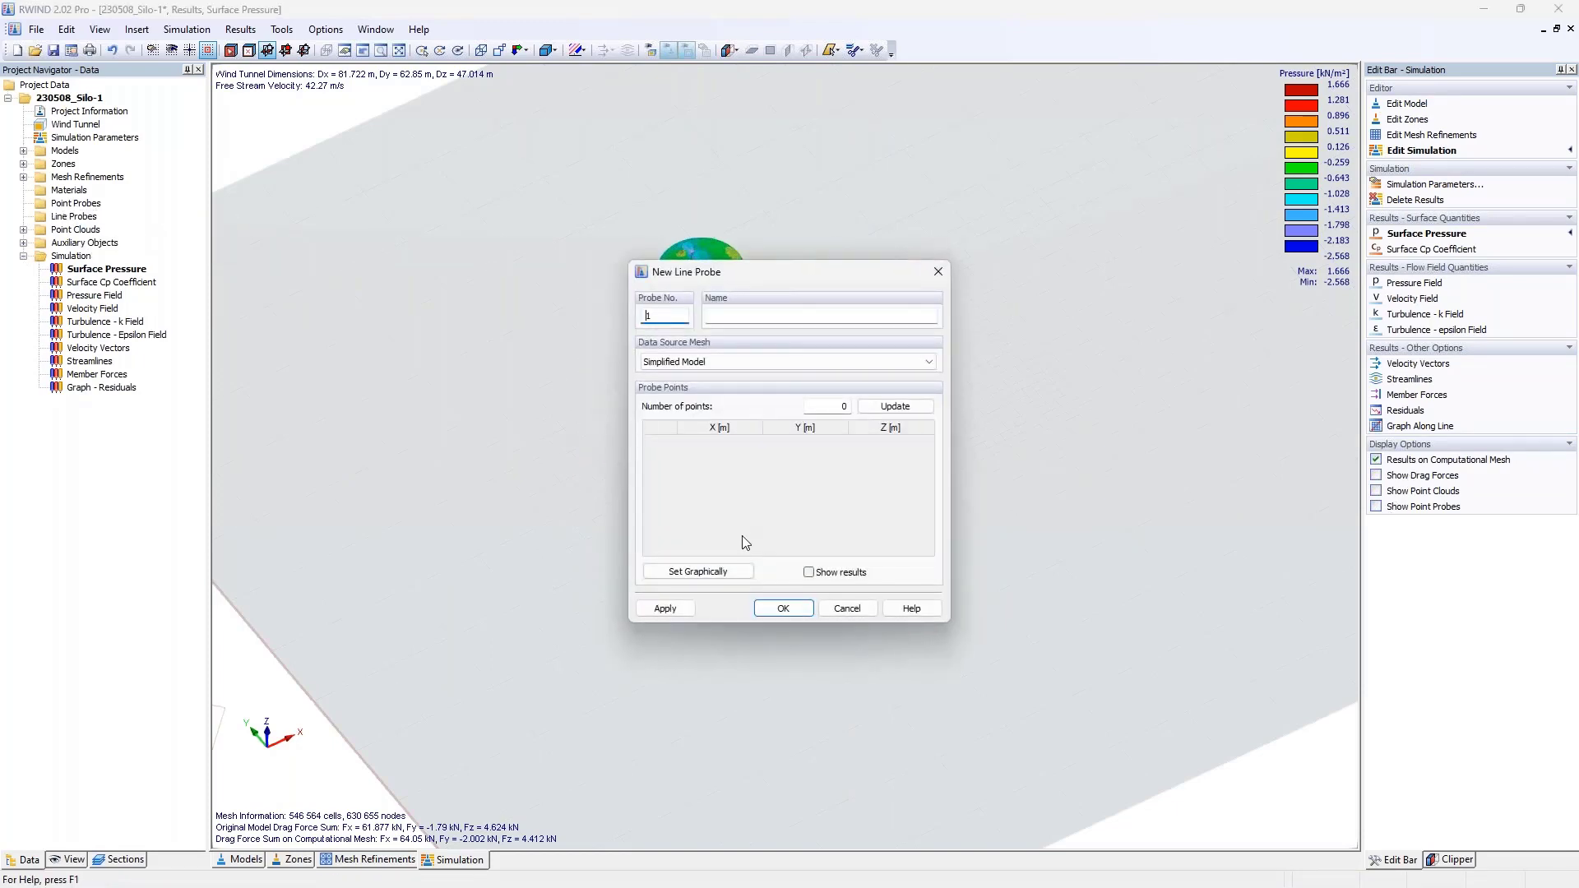
{"action": "left_click", "coordinate": [737, 570]}
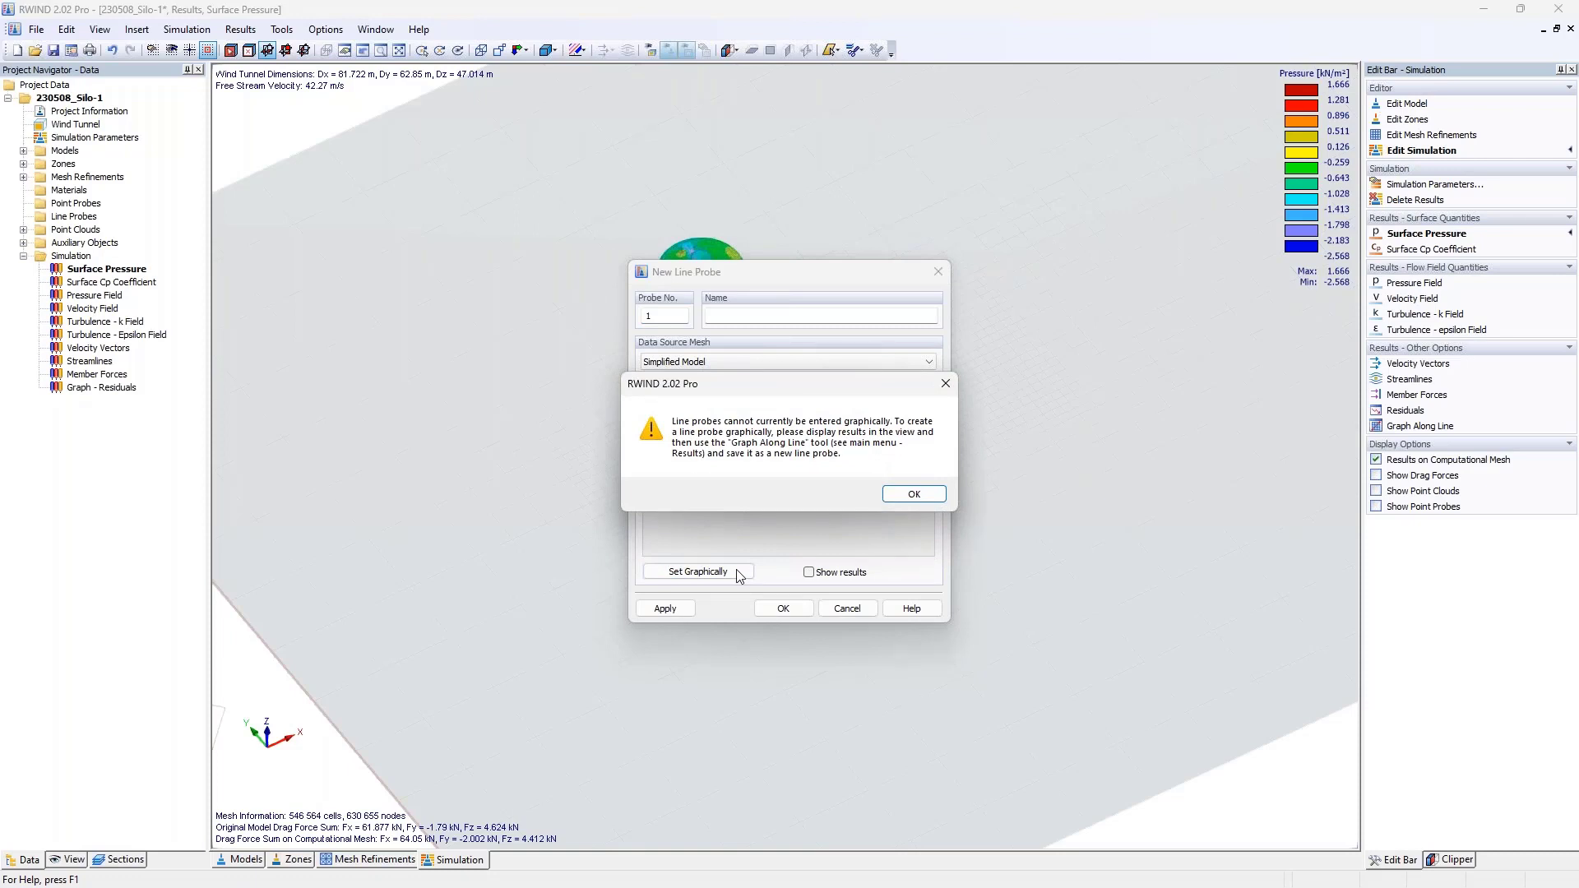
{"action": "key", "text": "Return"}
{"action": "key", "text": "Escape"}
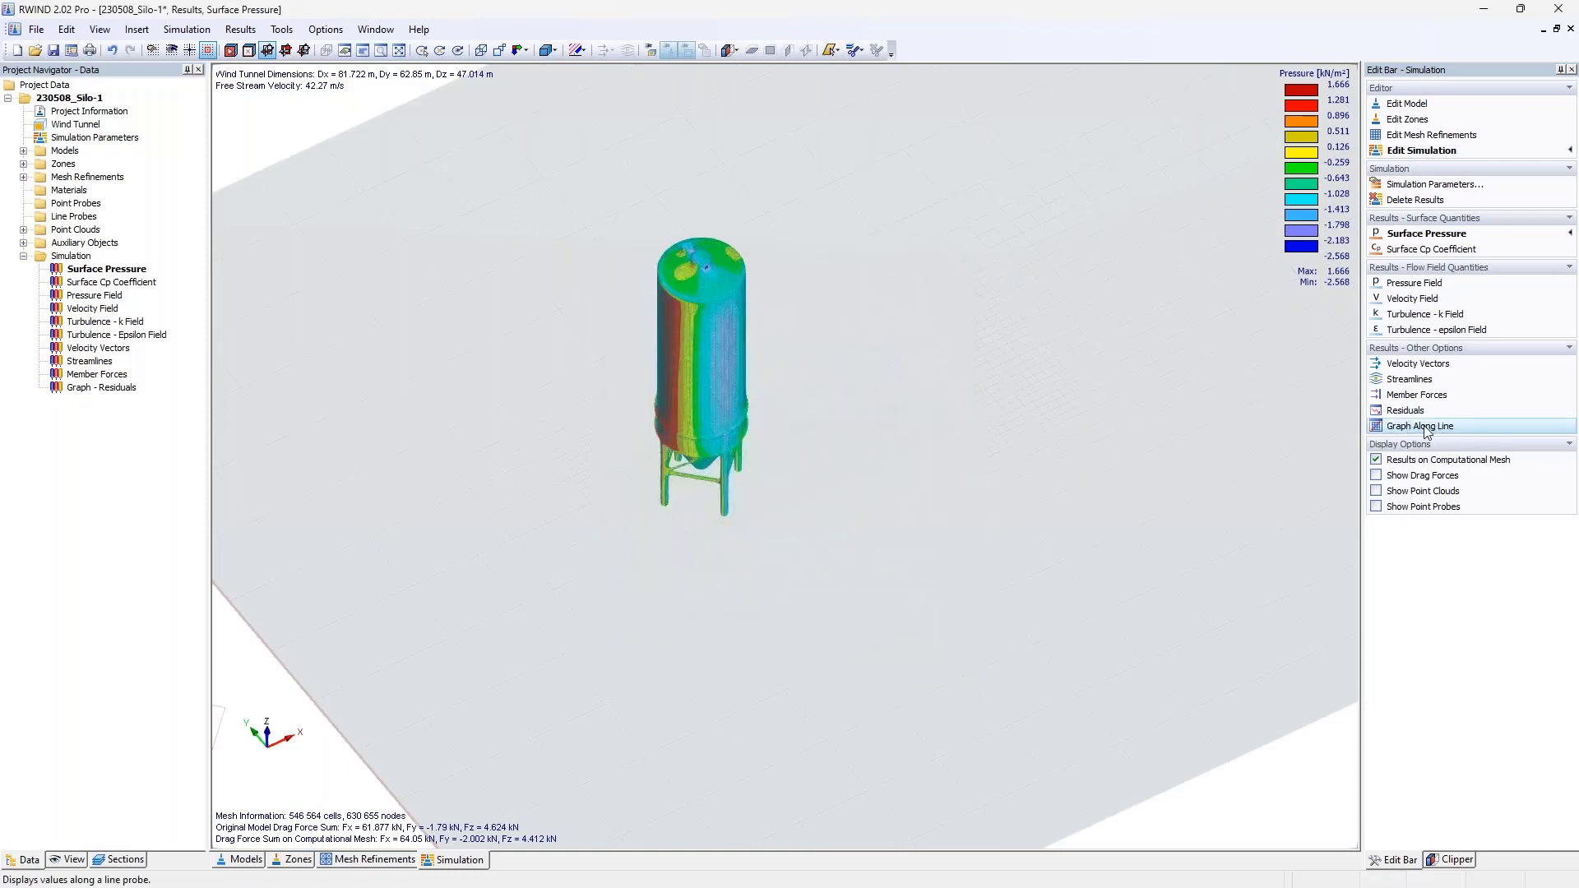
Start a graph along a line, preview the X, Y and Z cut planes, and set the Z plane's origin height to 9 m.
{"action": "left_click", "coordinate": [1423, 426]}
{"action": "mouse_move", "coordinate": [845, 426]}
{"action": "middle_mouse_down"}
{"action": "mouse_move", "coordinate": [863, 511]}
{"action": "mouse_move", "coordinate": [860, 404]}
{"action": "middle_mouse_up"}
{"action": "scroll", "coordinate": [859, 404], "scroll_direction": "up", "scroll_amount": 3}
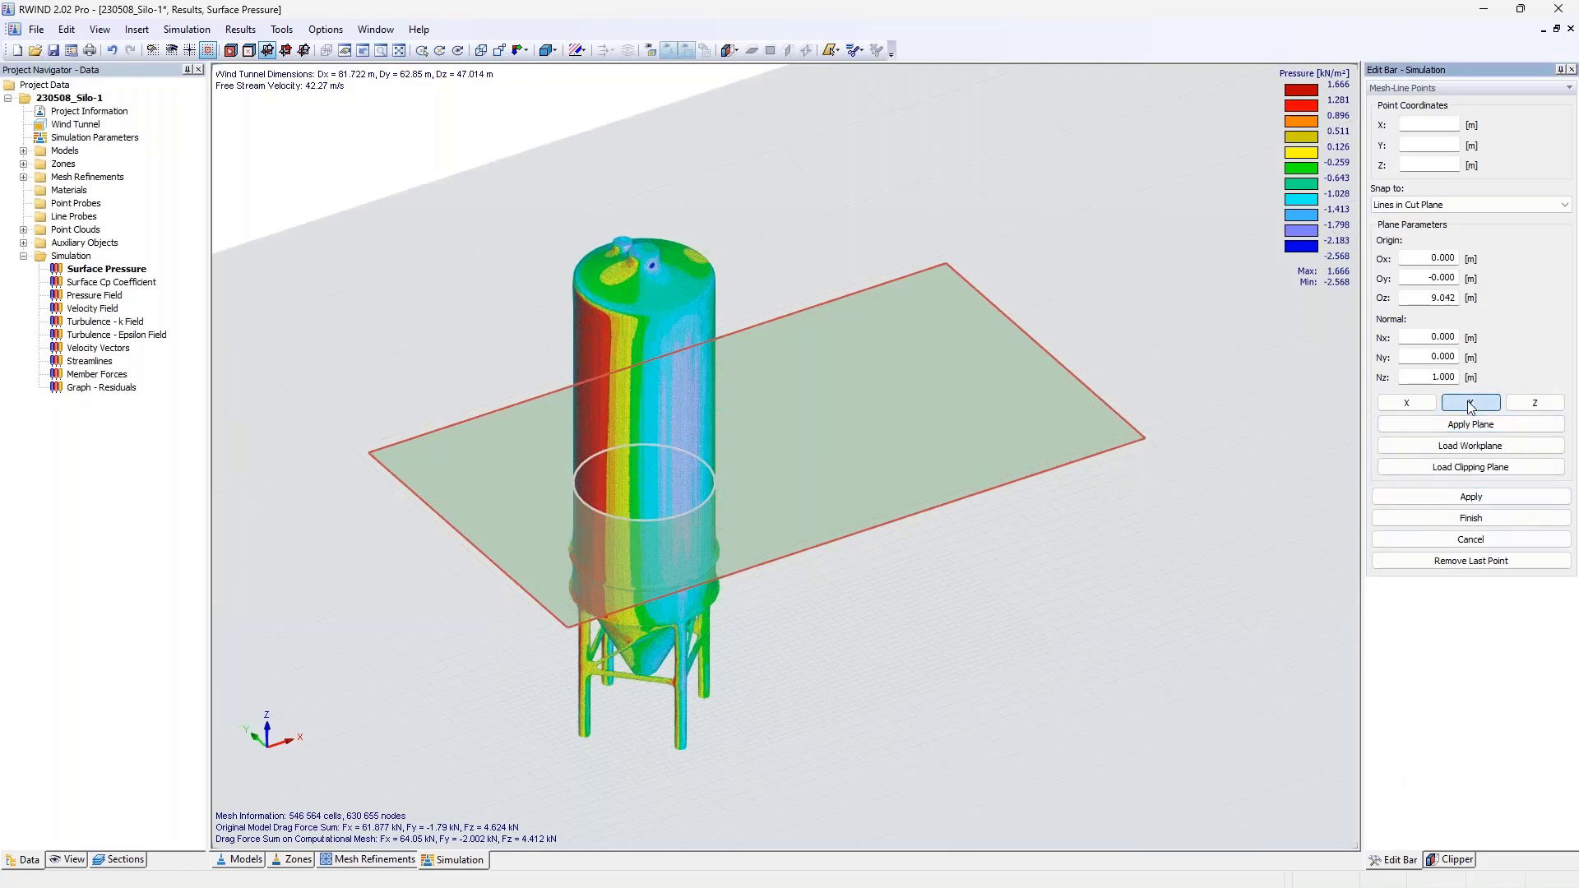
{"action": "left_click", "coordinate": [1411, 408]}
{"action": "left_click", "coordinate": [1471, 403]}
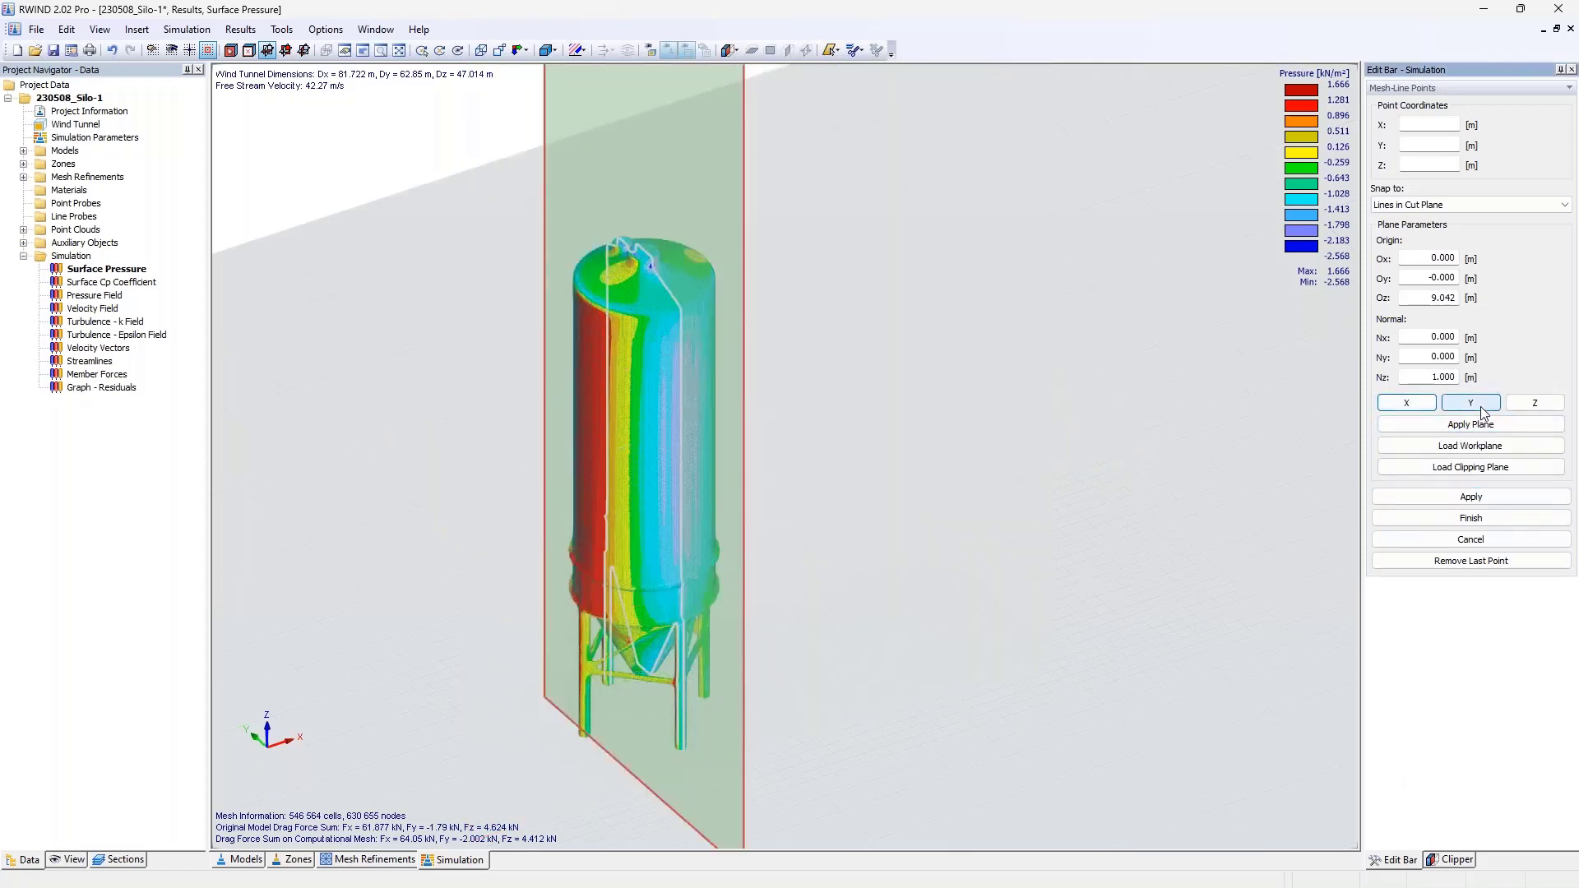
{"action": "left_click", "coordinate": [1534, 405]}
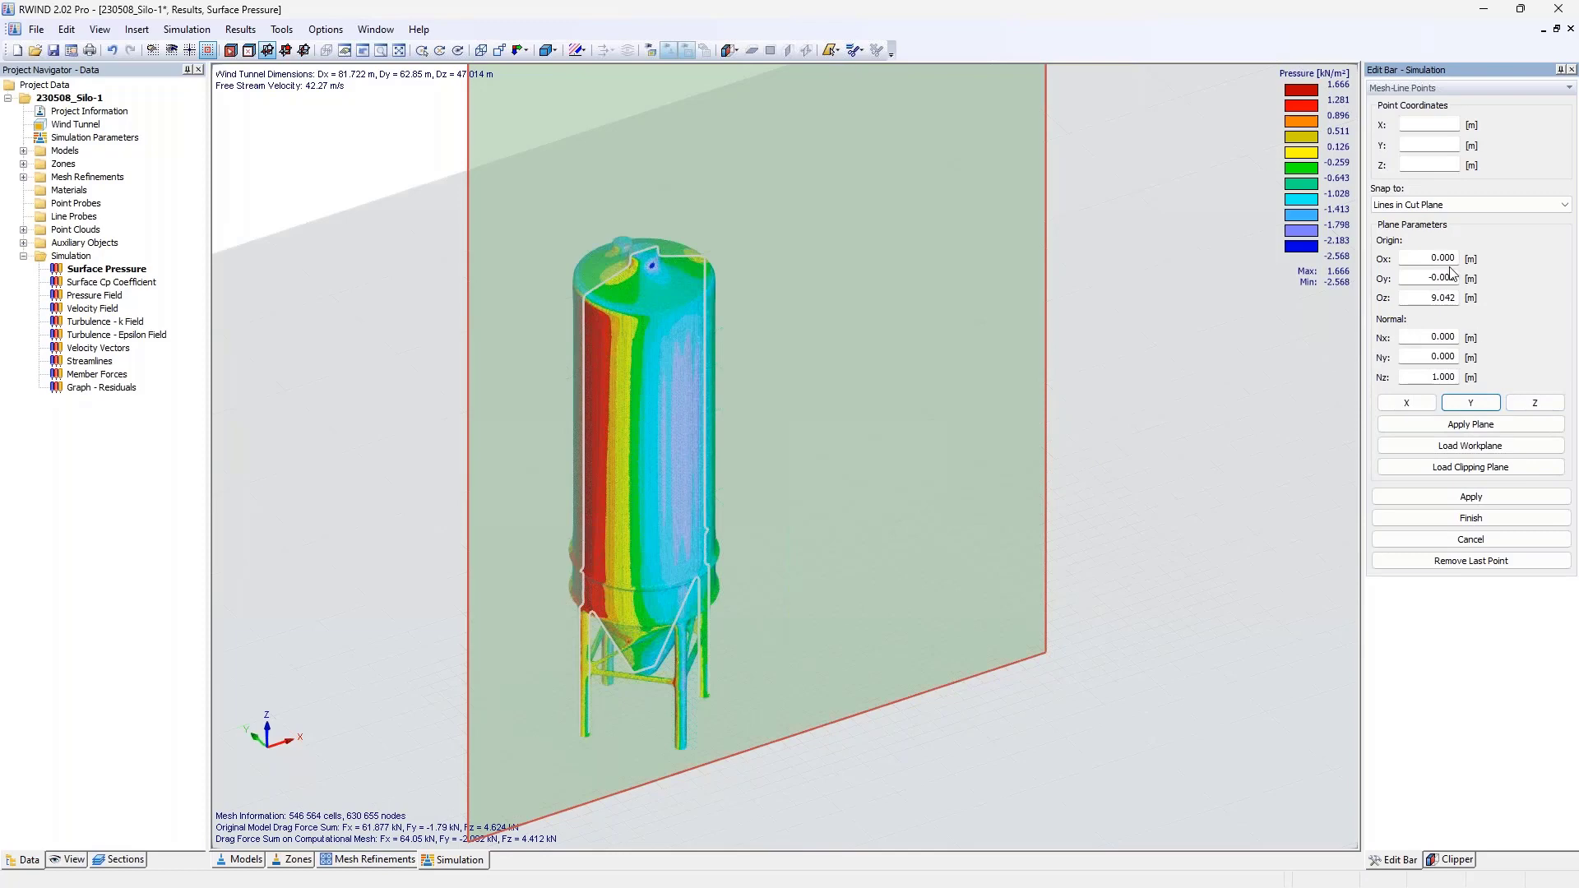
{"action": "left_click", "coordinate": [1536, 403]}
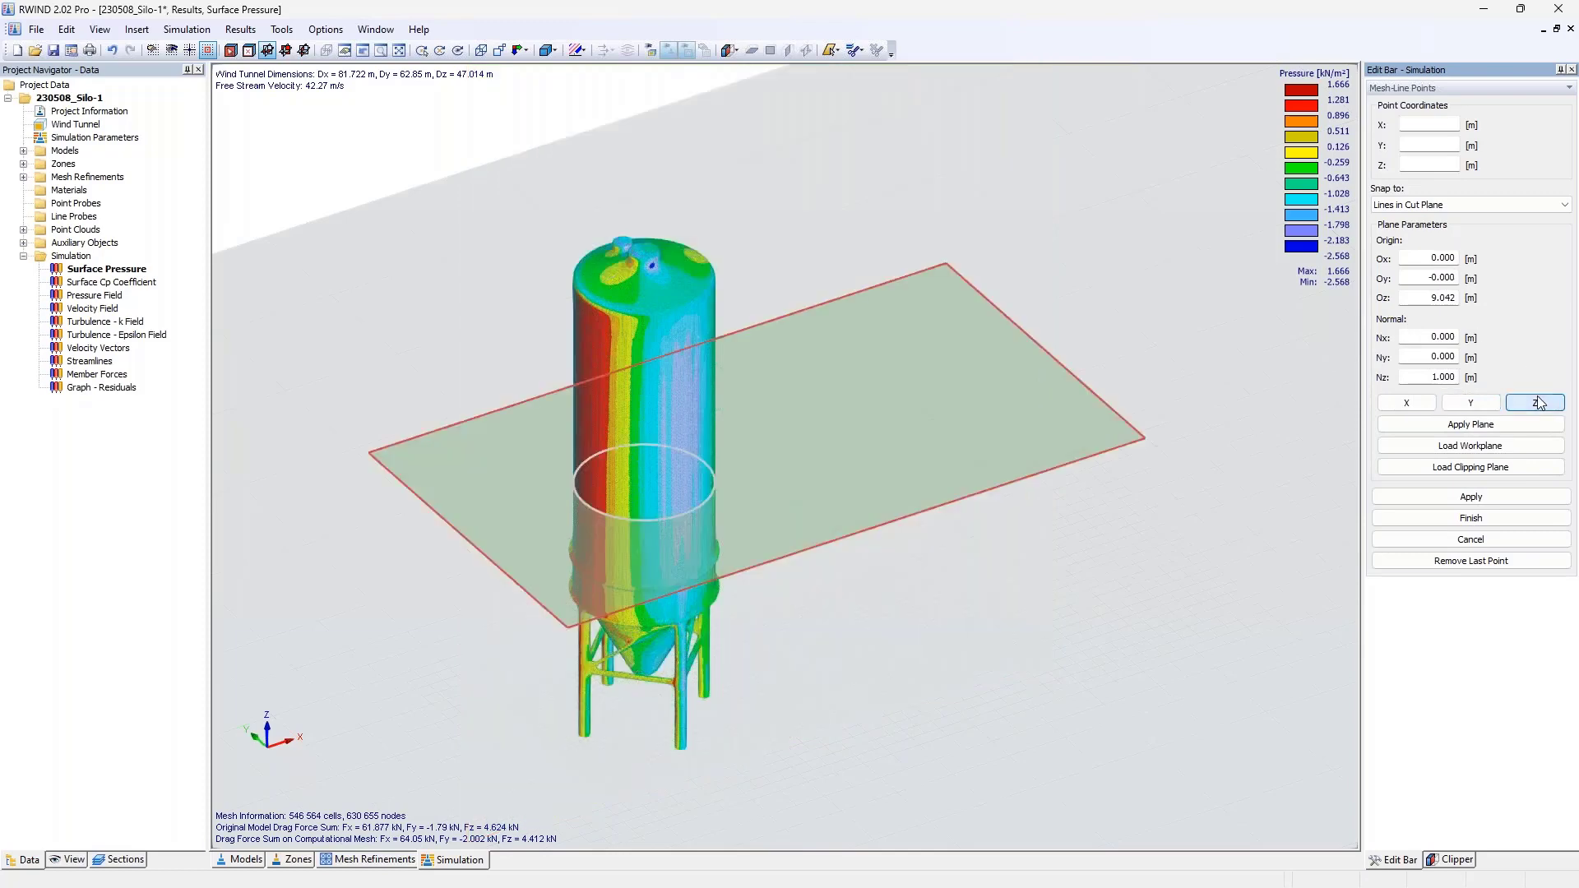
{"action": "left_click", "coordinate": [1454, 300]}
{"action": "type", "text": "9"}
{"action": "key", "text": "Return"}
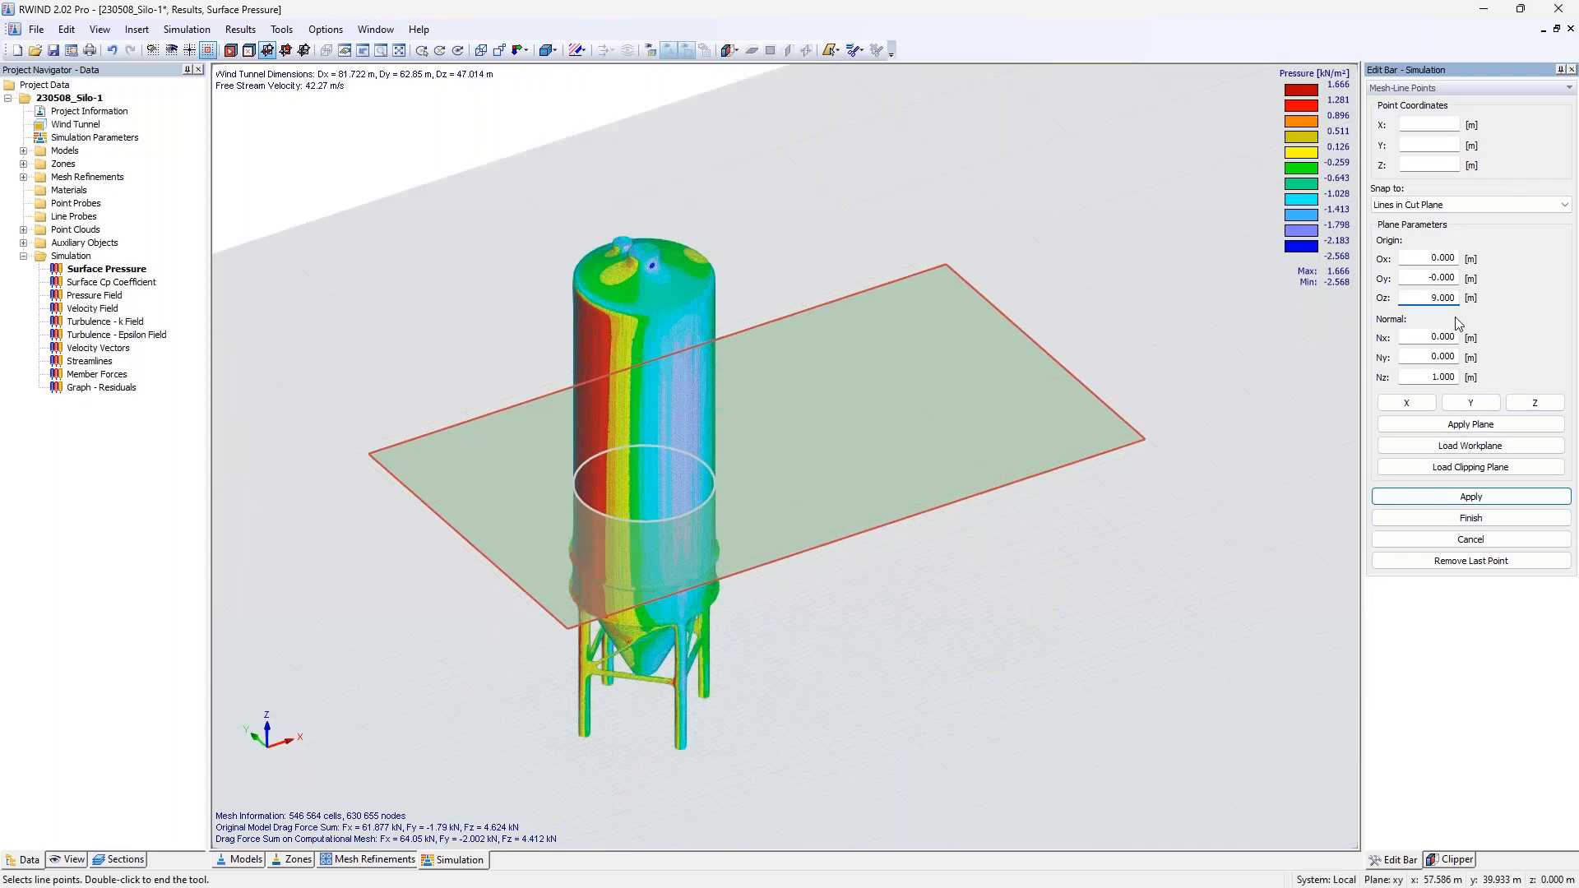
Pick points around the silo's circumference in the cut plane to form a closed ring and generate its surface pressure graph.
{"action": "middle_click_drag", "start_coordinate": [817, 433], "coordinate": [859, 419], "text": "ctrl"}
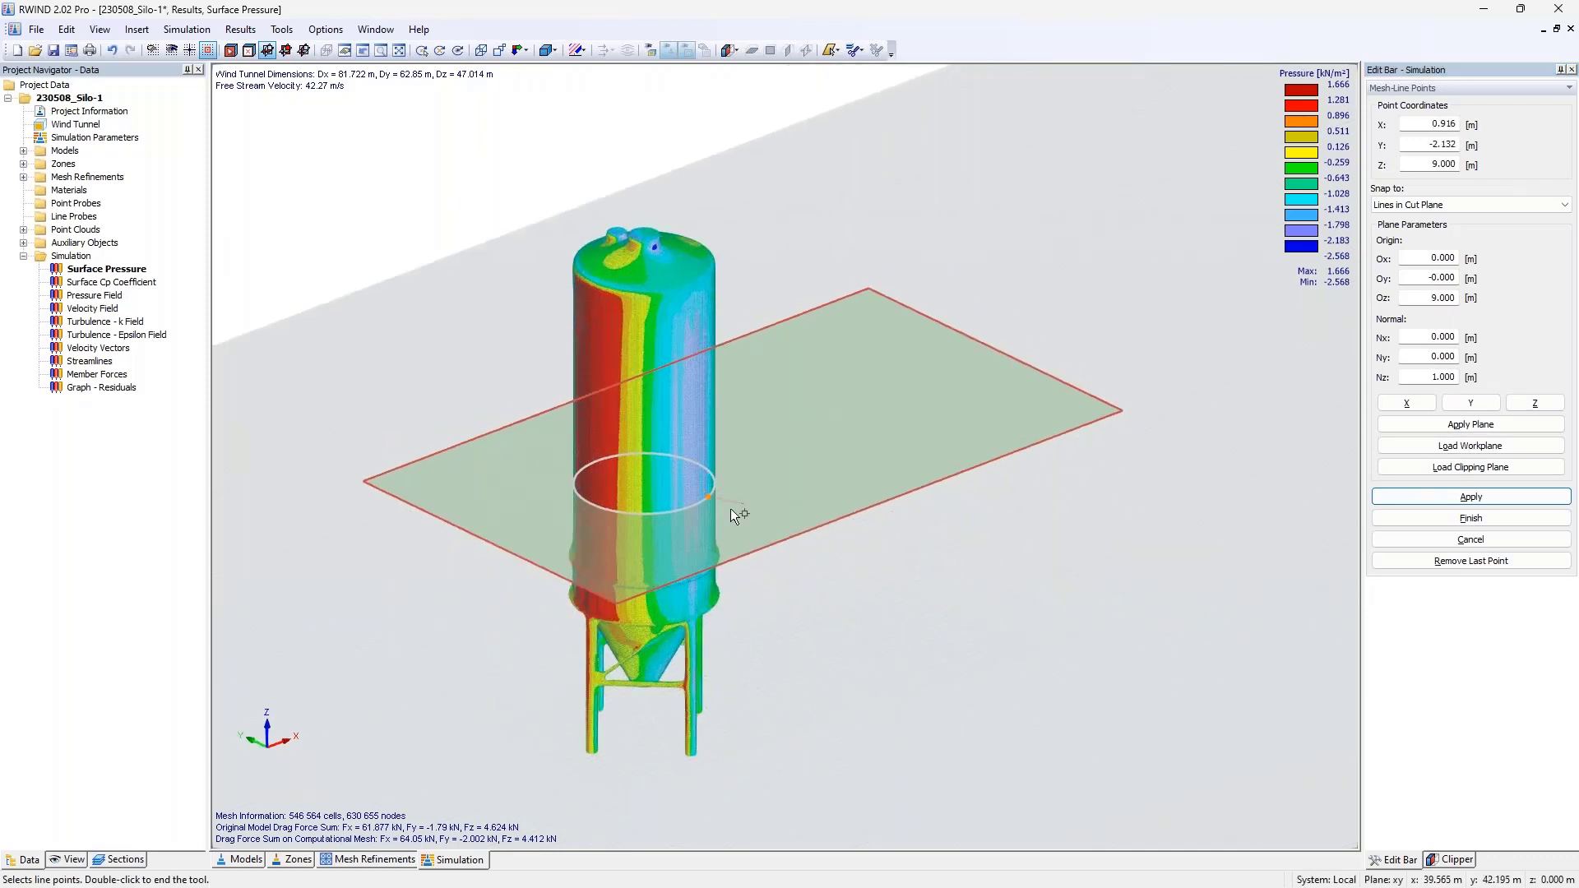
{"action": "scroll", "coordinate": [730, 508], "scroll_direction": "up", "scroll_amount": 3}
{"action": "left_click", "coordinate": [525, 507]}
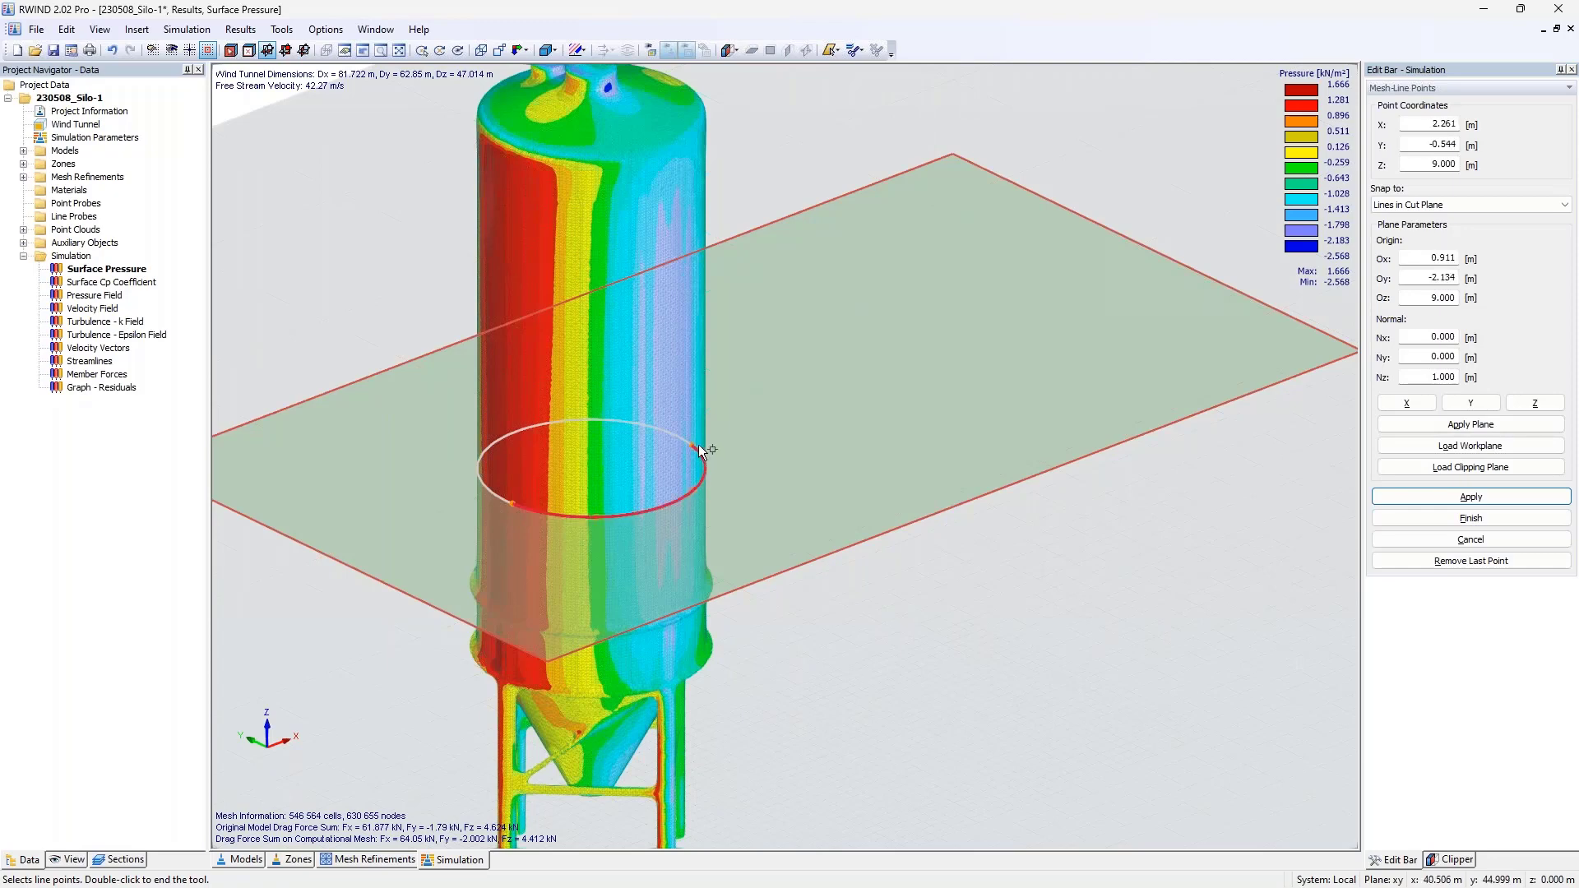
{"action": "left_click", "coordinate": [602, 419]}
{"action": "left_click", "coordinate": [480, 472]}
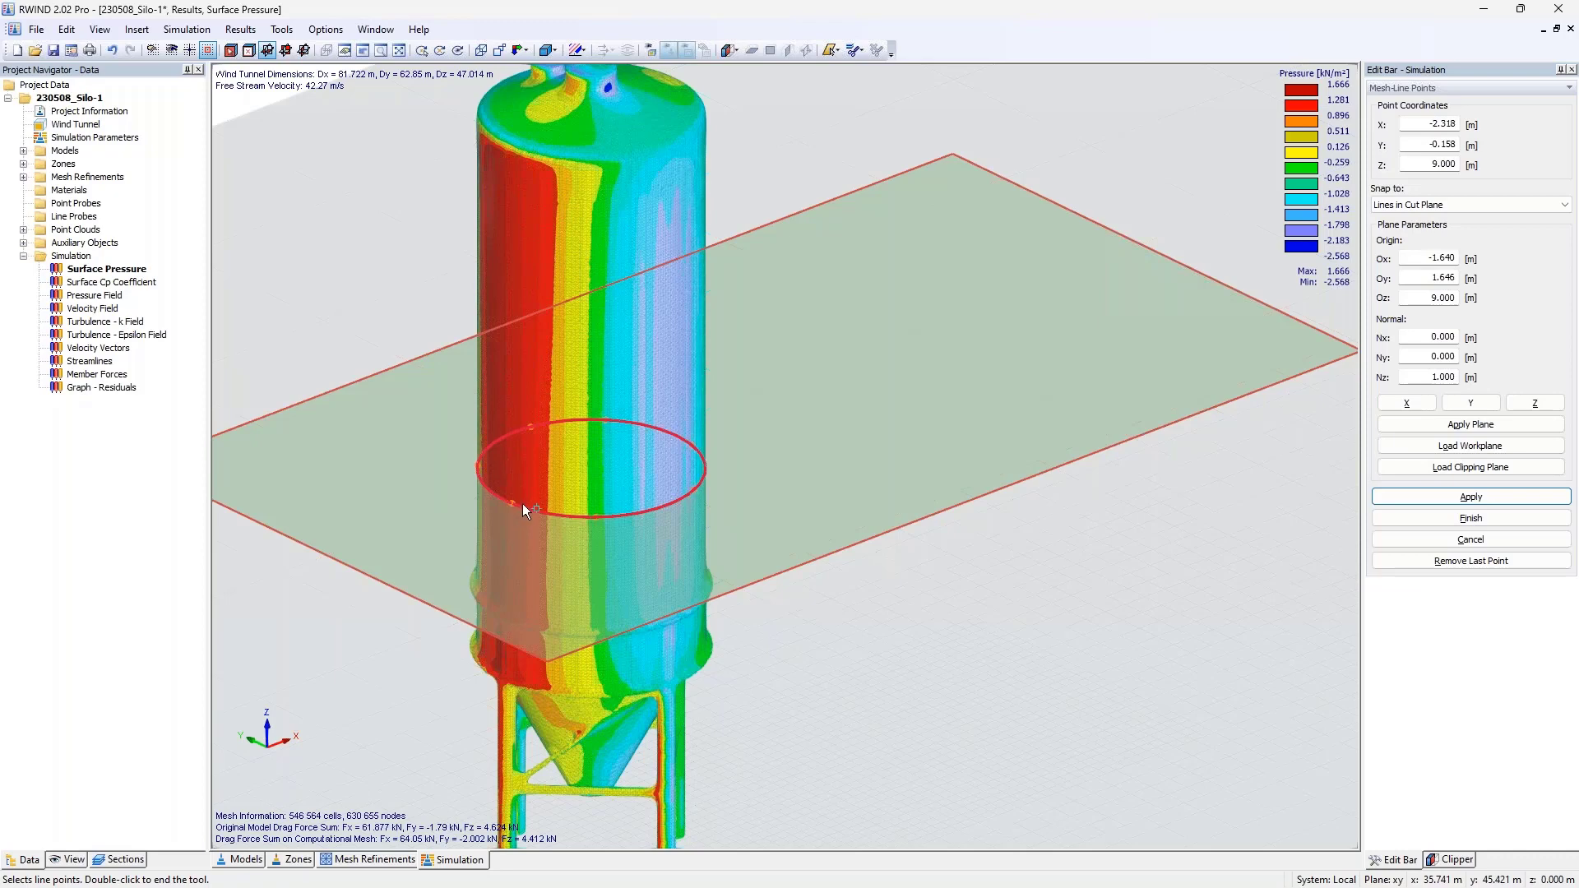
{"action": "left_click", "coordinate": [525, 506]}
{"action": "left_click", "coordinate": [1471, 518]}
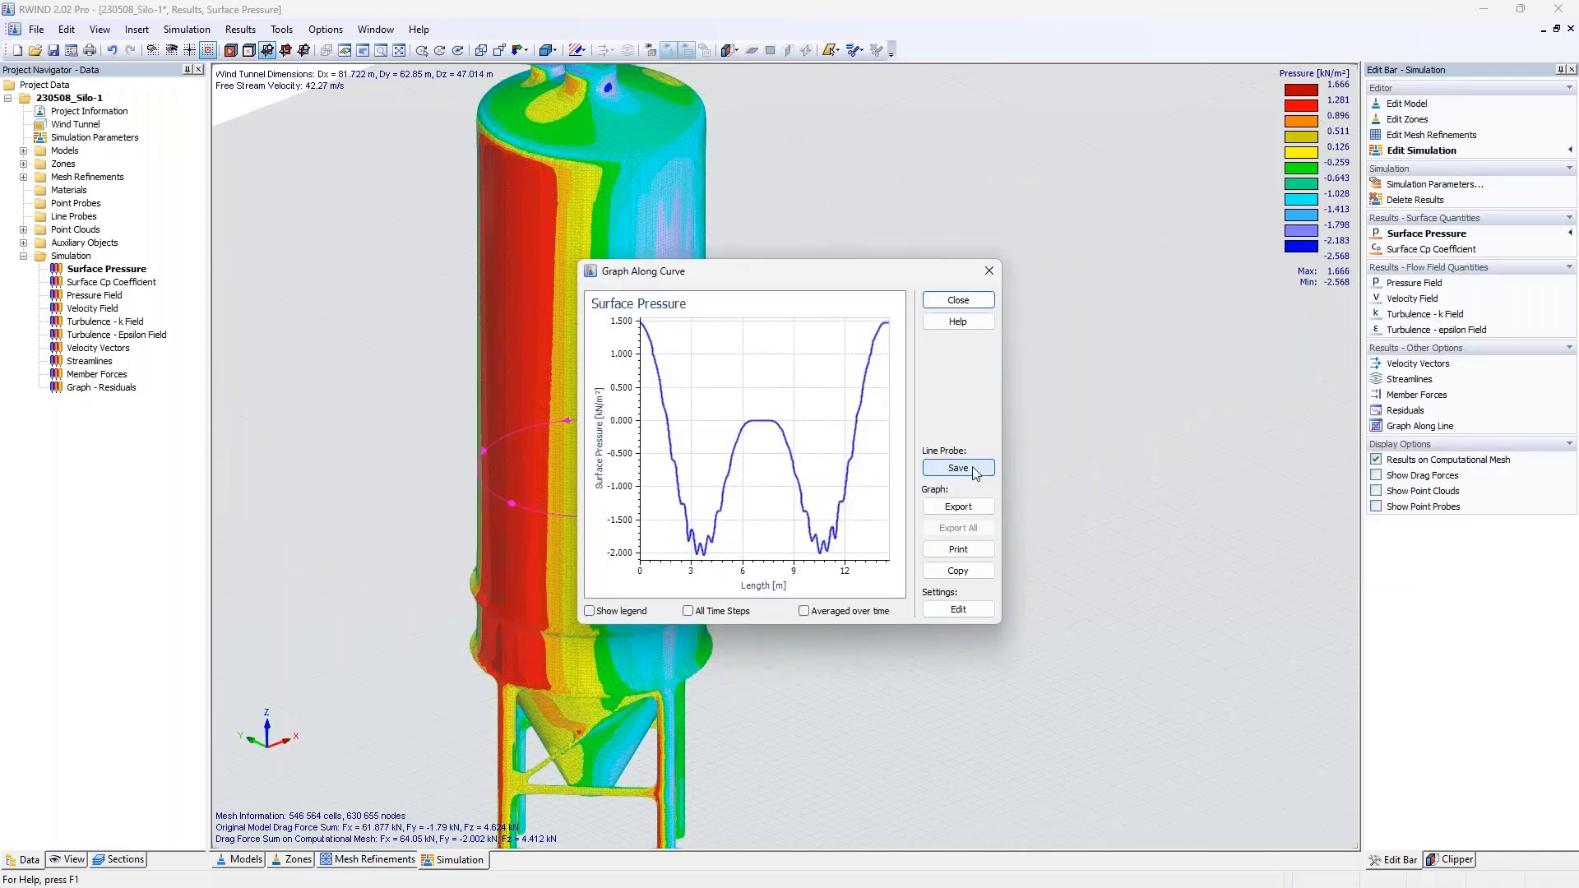
Save the graphed ring as line probe 1 with Simplified Model as data source mesh and close the graph.
{"action": "left_click_drag", "start_coordinate": [815, 266], "coordinate": [989, 185]}
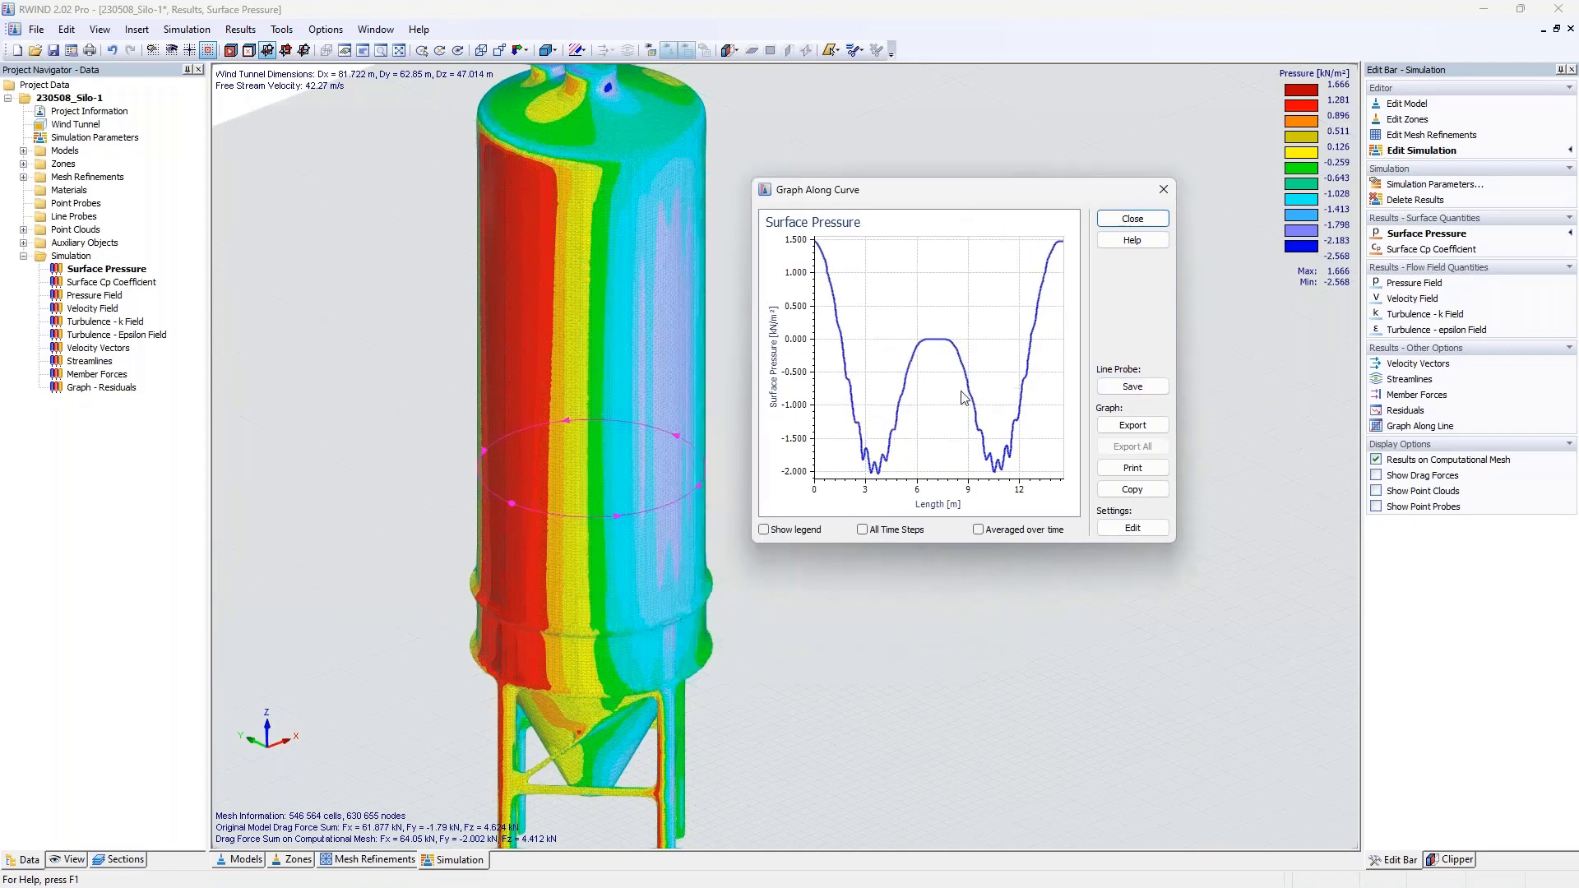
{"action": "mouse_move", "coordinate": [596, 515]}
{"action": "left_click", "coordinate": [1134, 388]}
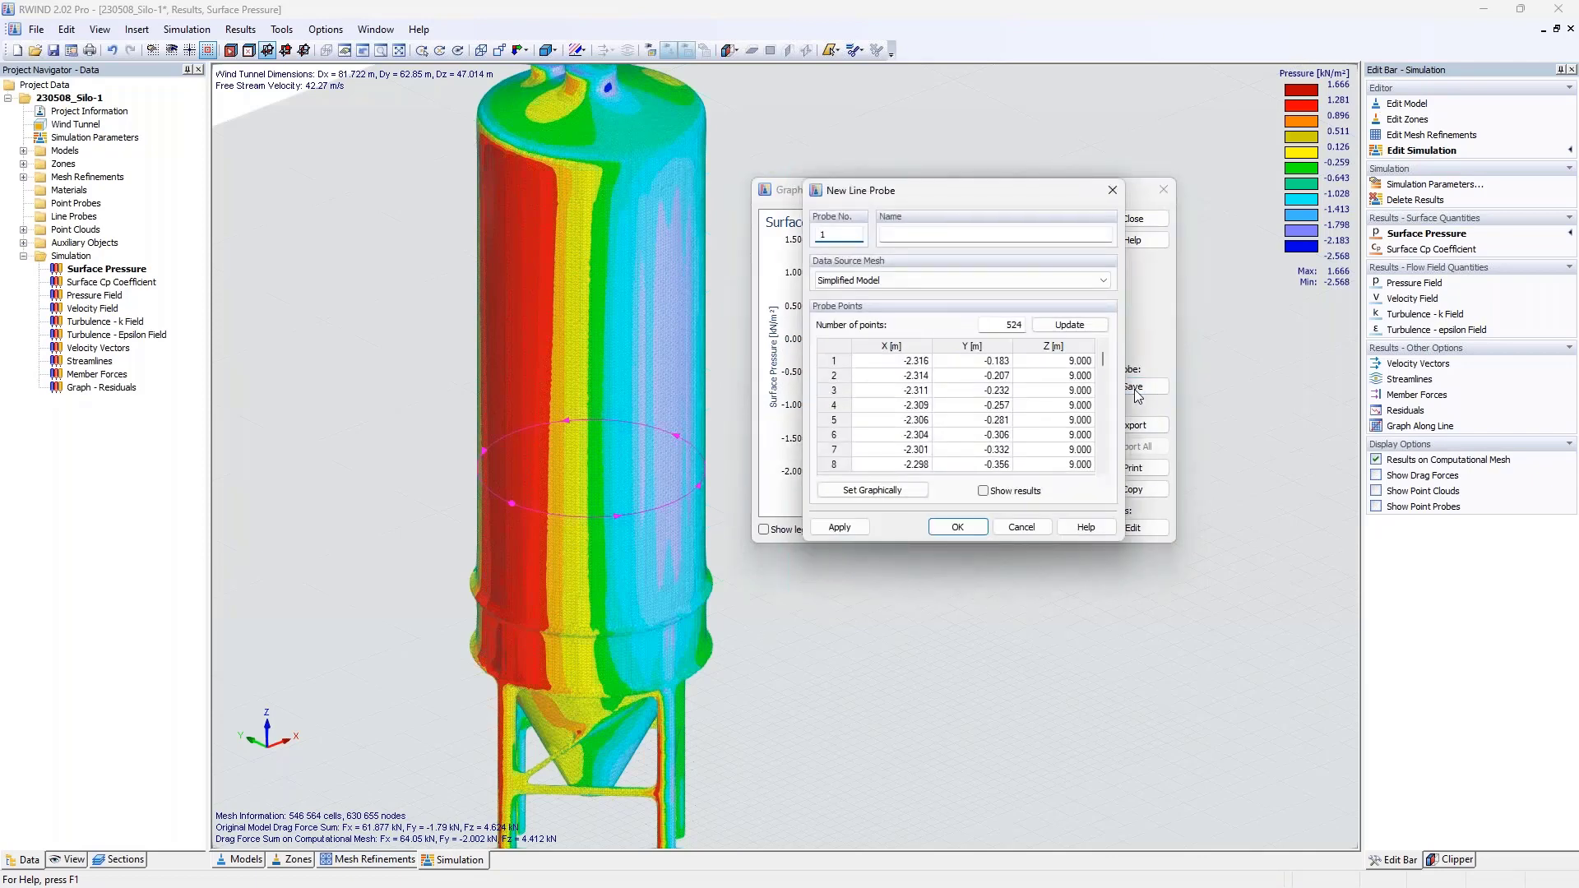
{"action": "left_click", "coordinate": [957, 526]}
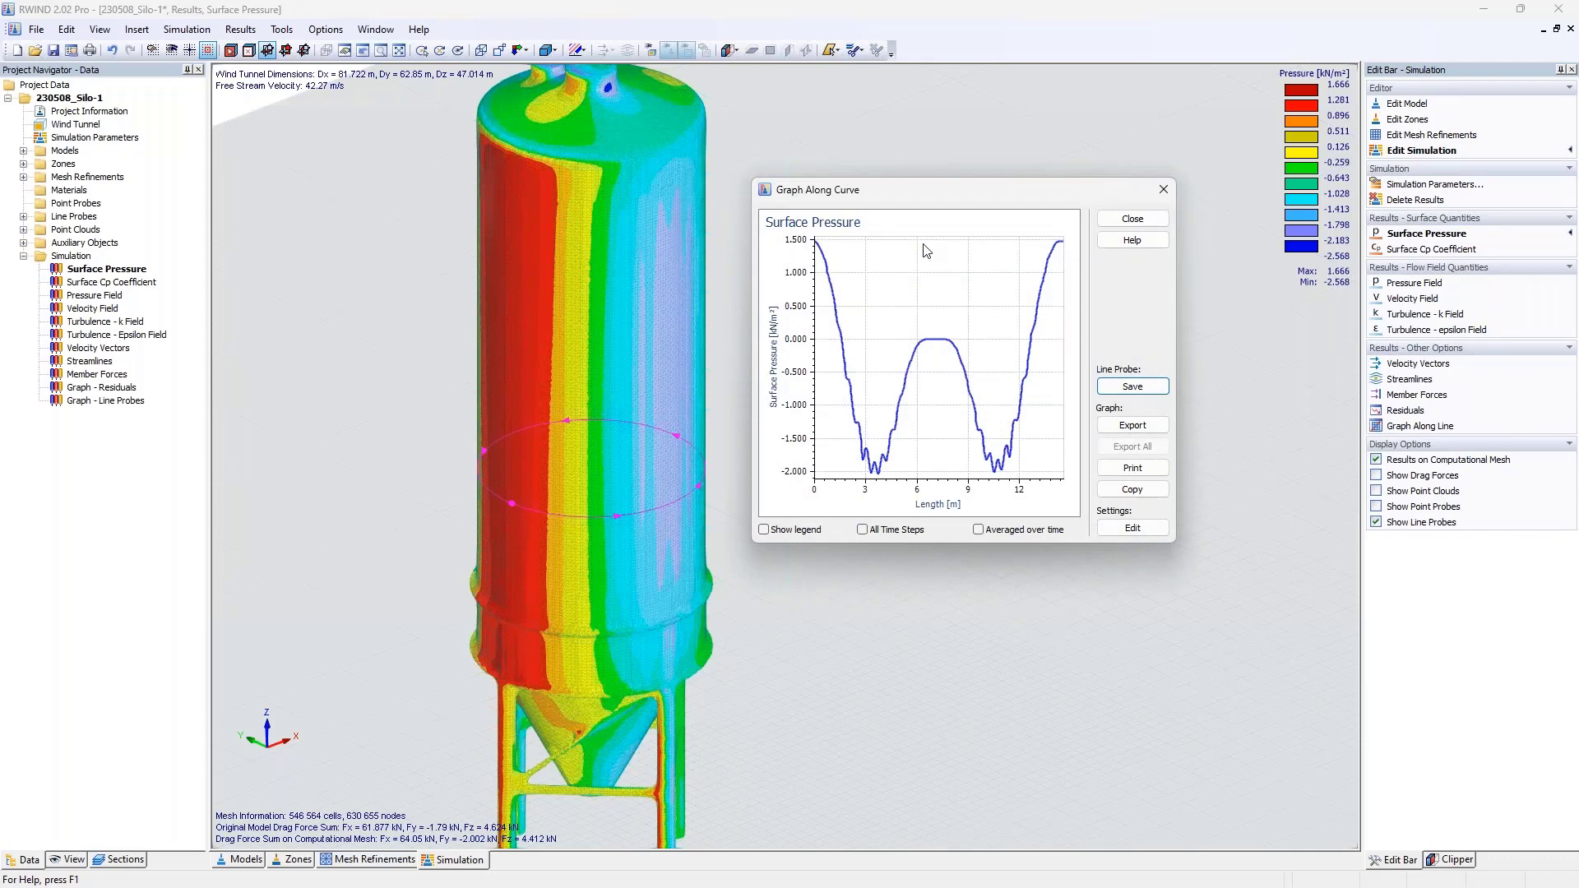
{"action": "left_click", "coordinate": [1163, 190]}
Inspect the saved line probe's points and available data source meshes, leaving its settings as they are.
{"action": "left_click", "coordinate": [23, 216]}
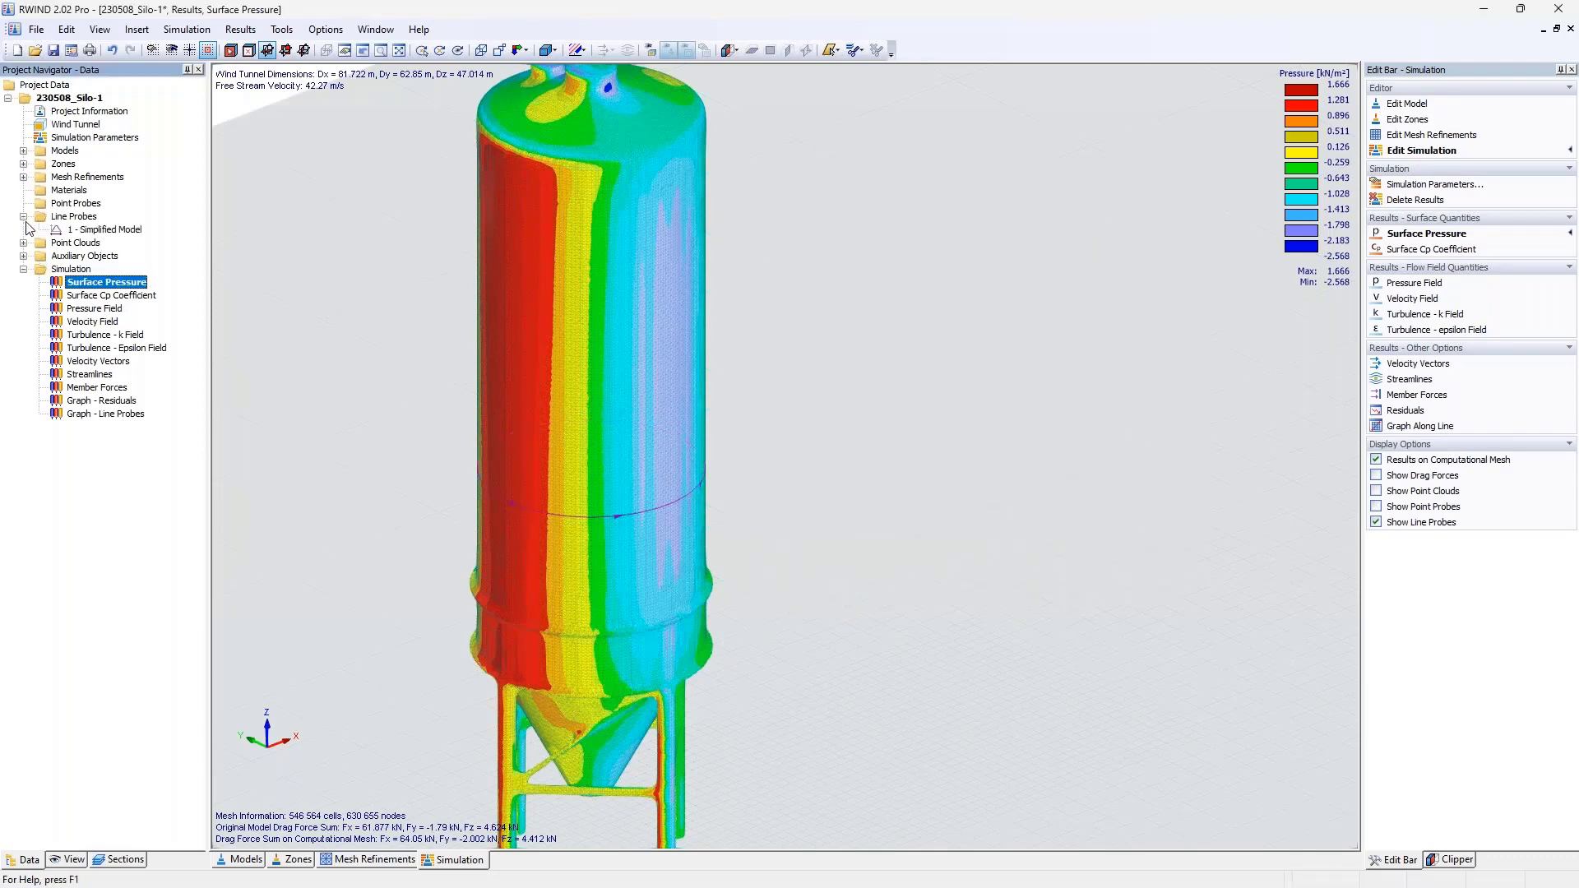
{"action": "double_click", "coordinate": [99, 231]}
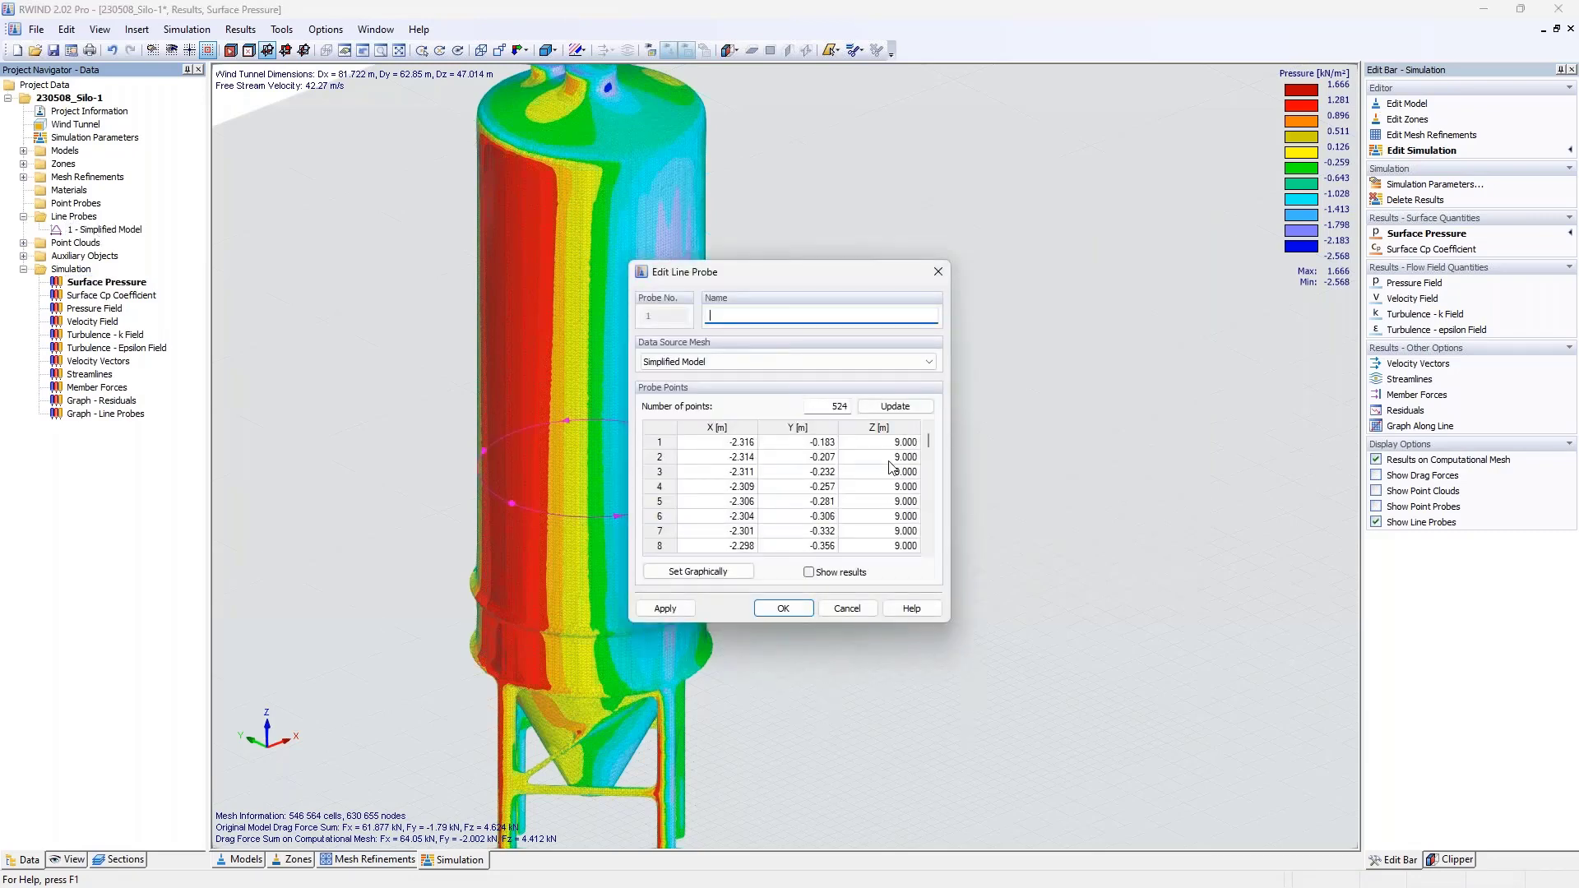
{"action": "left_click", "coordinate": [825, 362]}
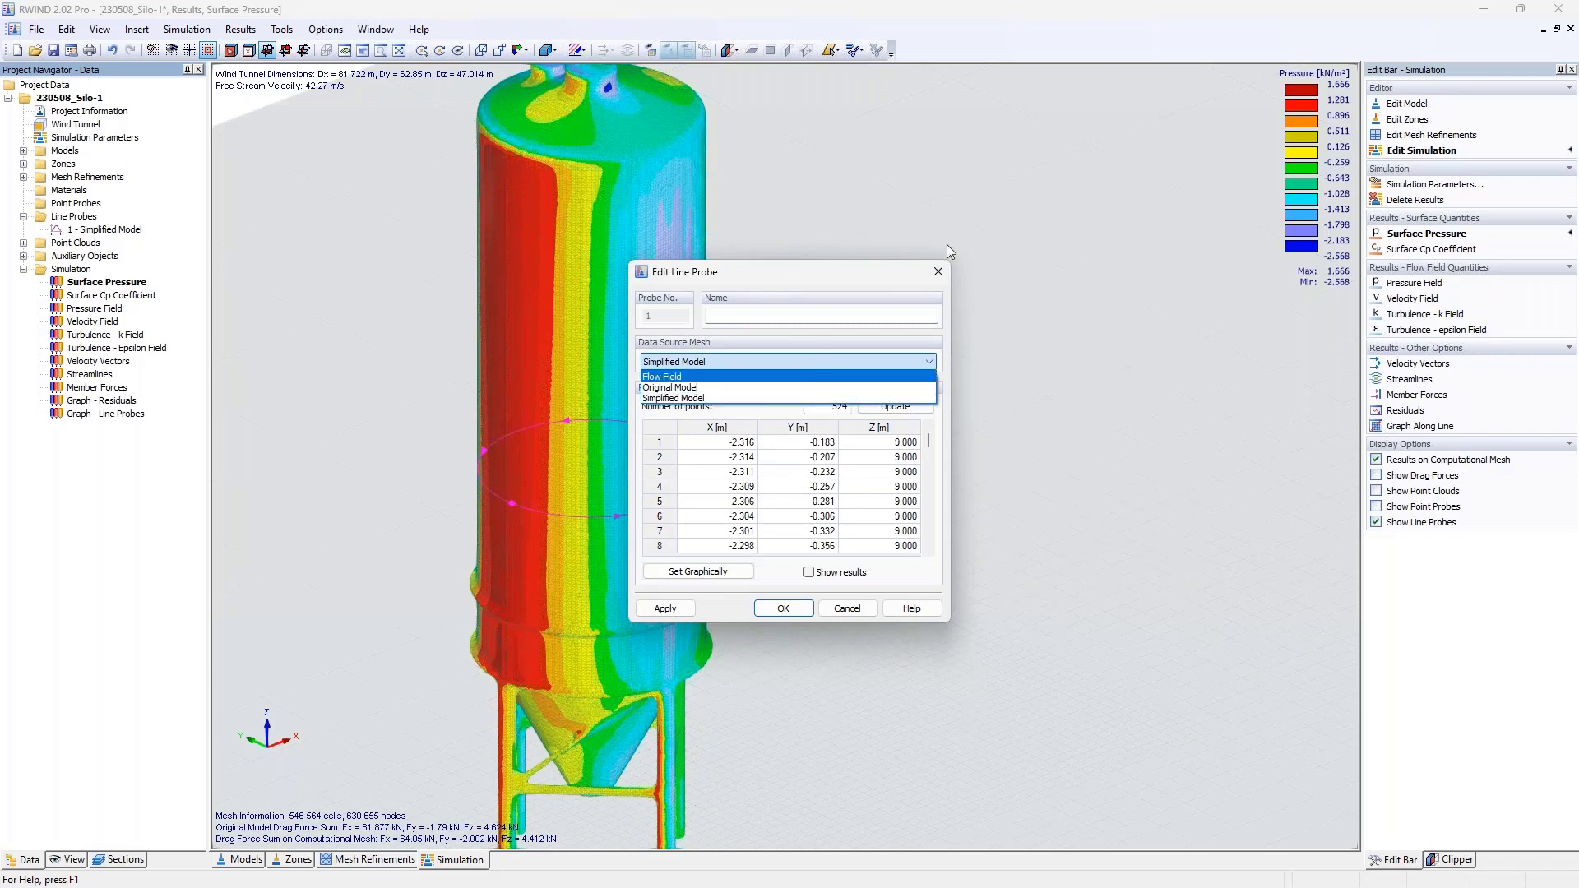
{"action": "left_click", "coordinate": [945, 272]}
{"action": "left_click", "coordinate": [945, 271]}
Display the surface pressure graph of the saved line probe and close it again.
{"action": "right_click", "coordinate": [115, 229]}
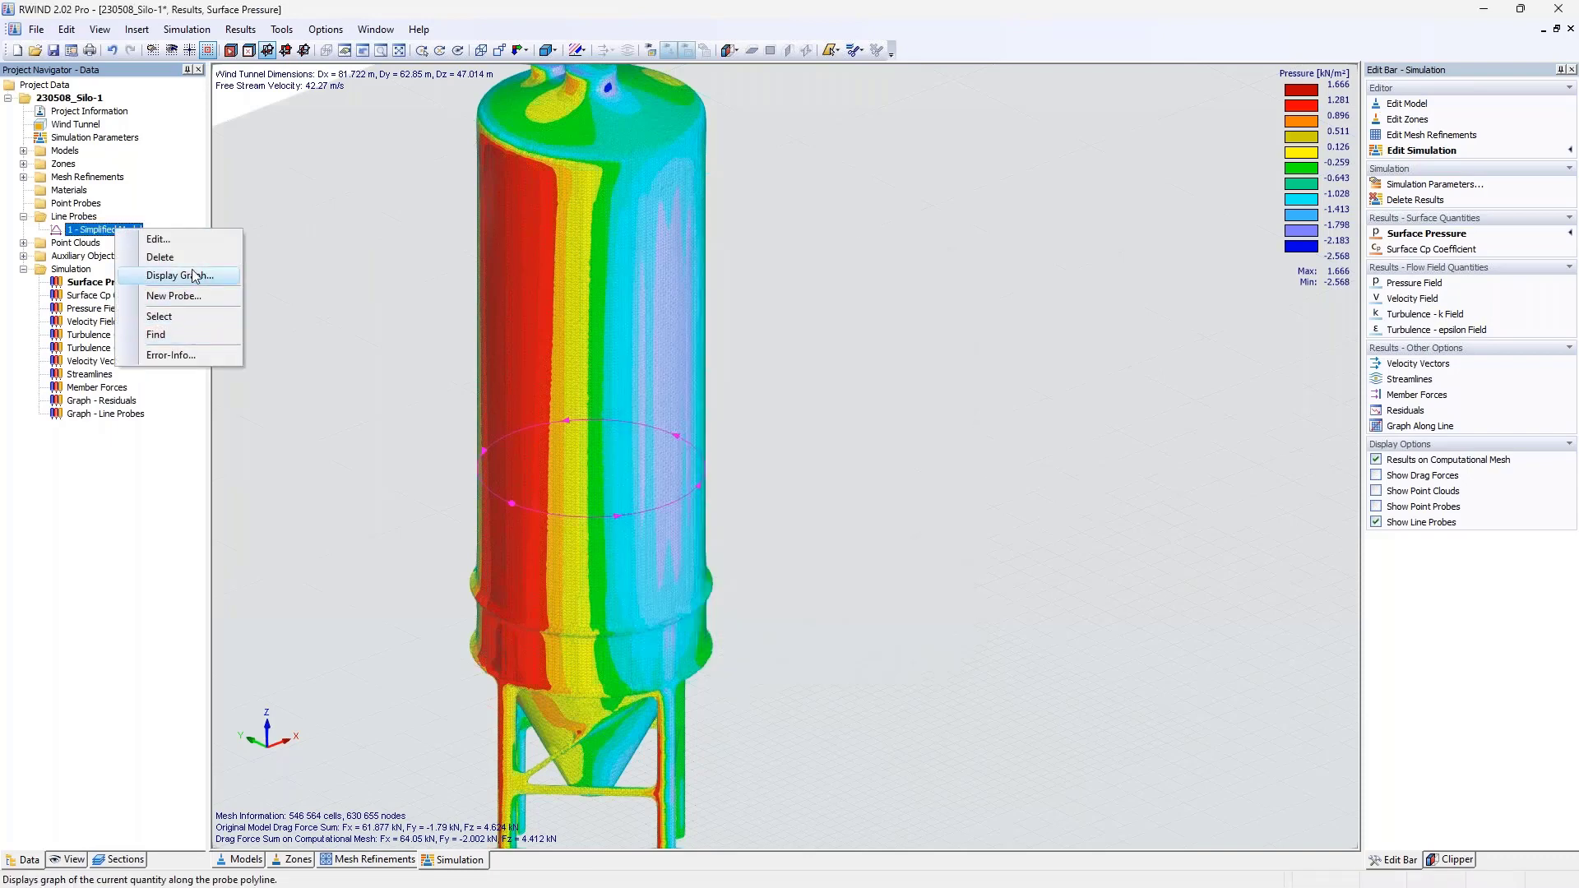
{"action": "left_click", "coordinate": [180, 275]}
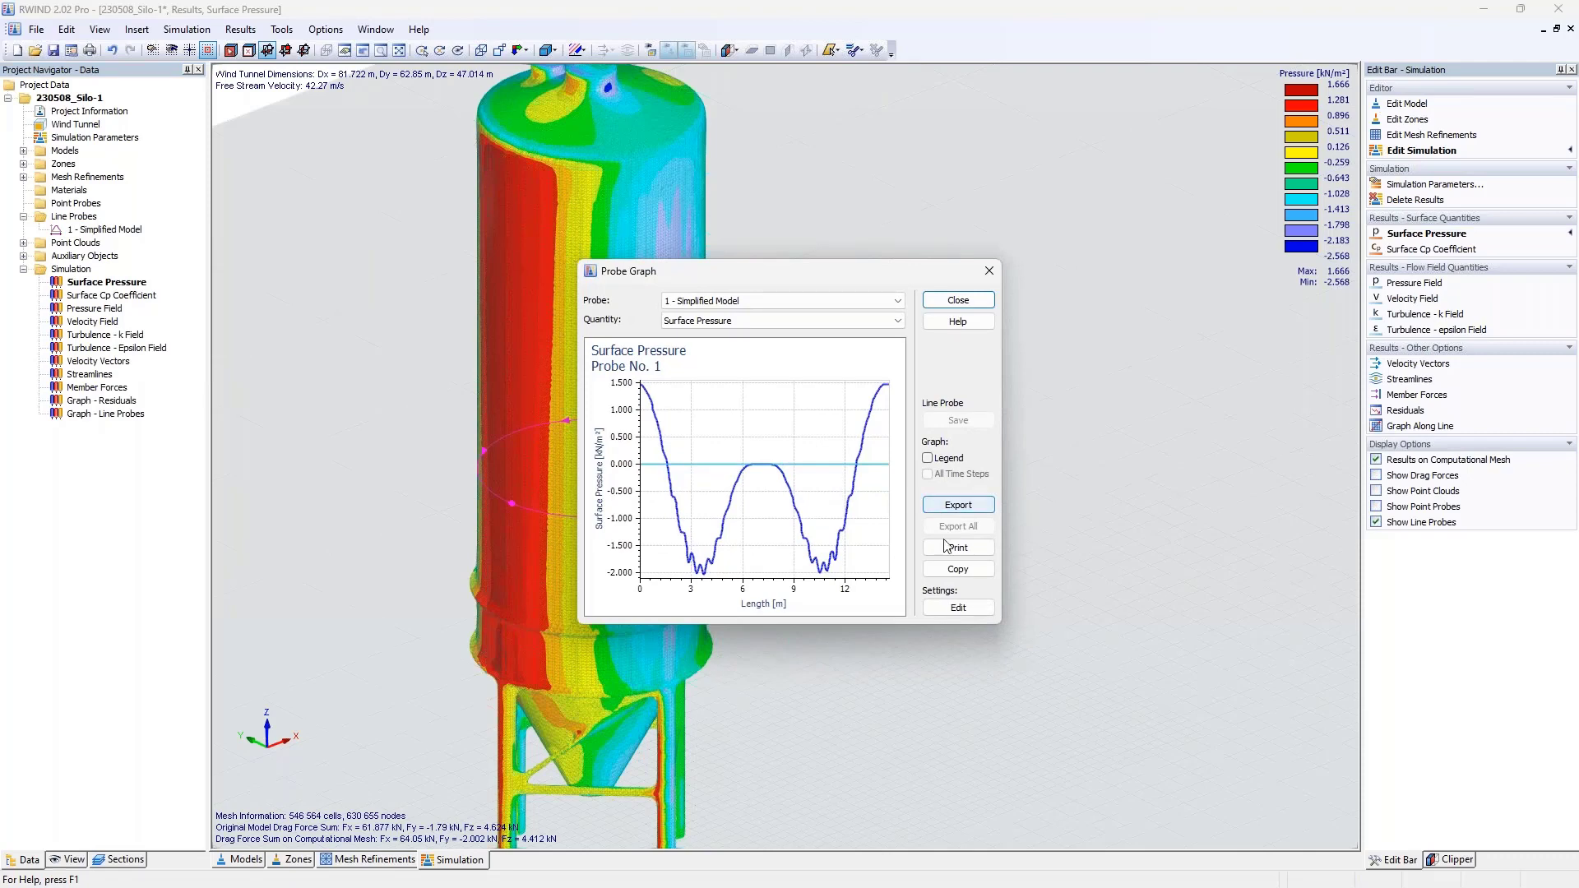
{"action": "left_click", "coordinate": [988, 270]}
Show the pressure and Cp results in the line probe's point table, and close the probe without further edits.
{"action": "double_click", "coordinate": [115, 231]}
{"action": "left_click", "coordinate": [810, 572]}
{"action": "left_click_drag", "start_coordinate": [878, 545], "coordinate": [898, 546]}
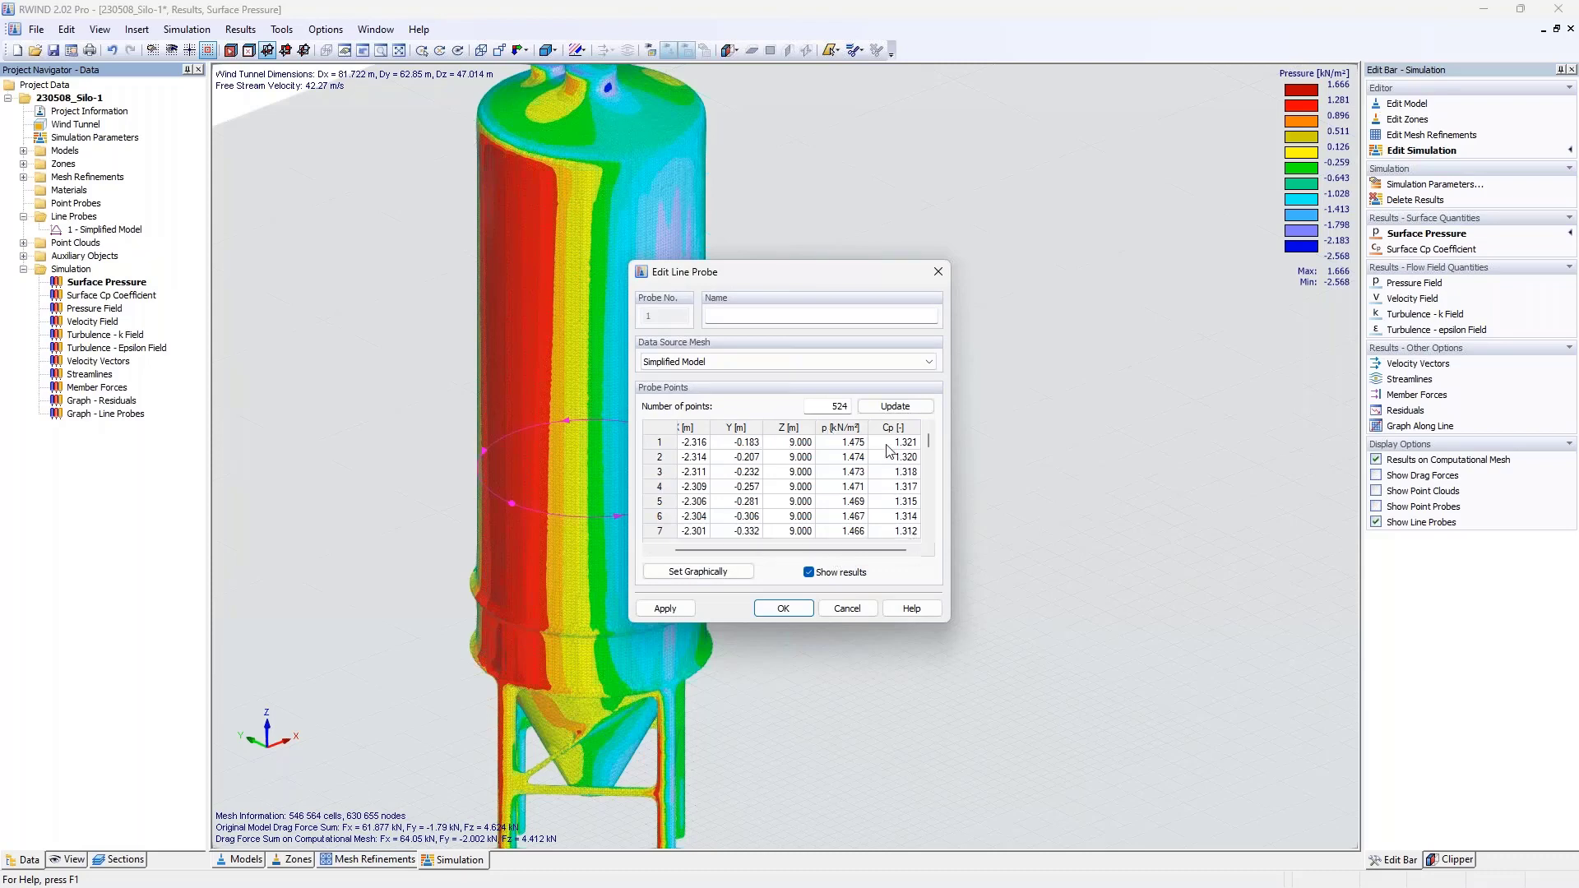
{"action": "left_click", "coordinate": [940, 270]}
{"action": "left_click", "coordinate": [23, 216]}
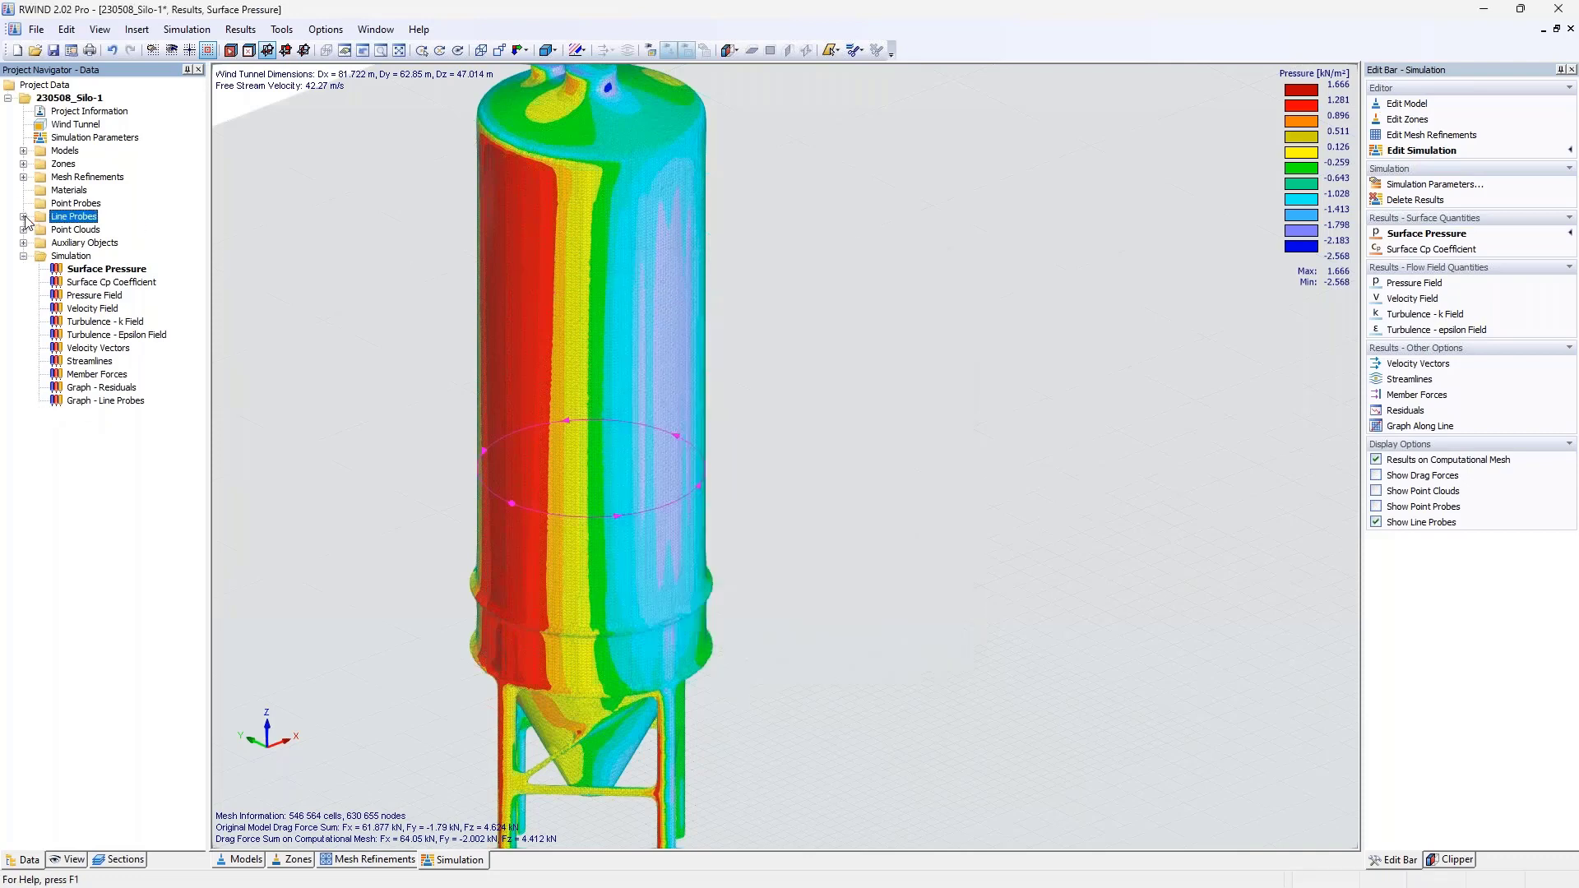
Create point probe 1 on the Simplified Model mesh with nine points stacked up the silo's windward face, from the lower shell to near the roof.
{"action": "right_click", "coordinate": [72, 206]}
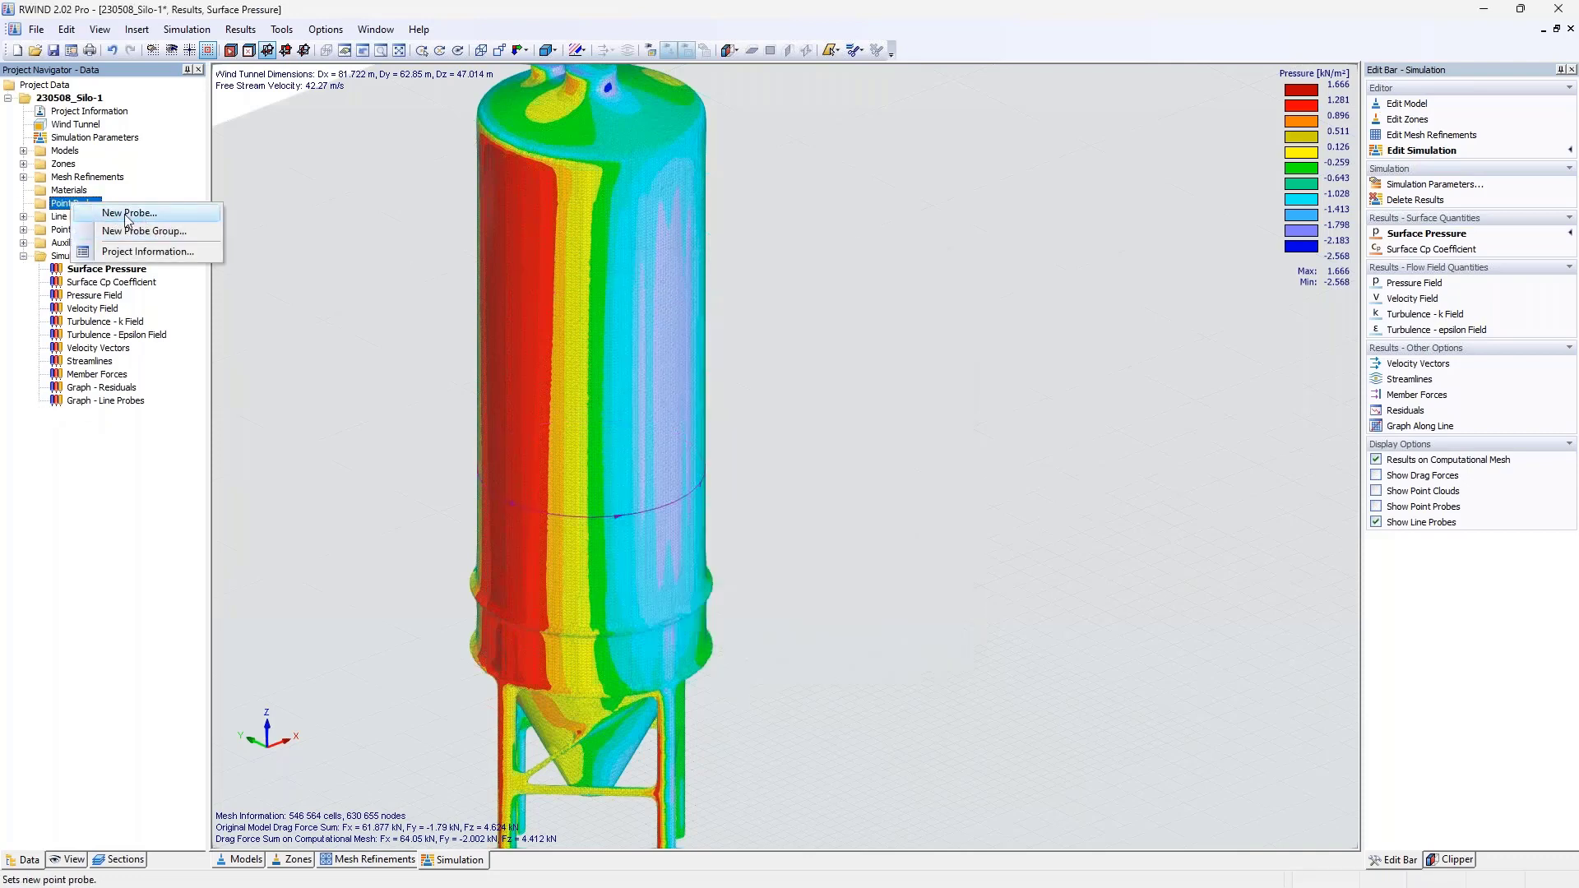
{"action": "left_click", "coordinate": [127, 215]}
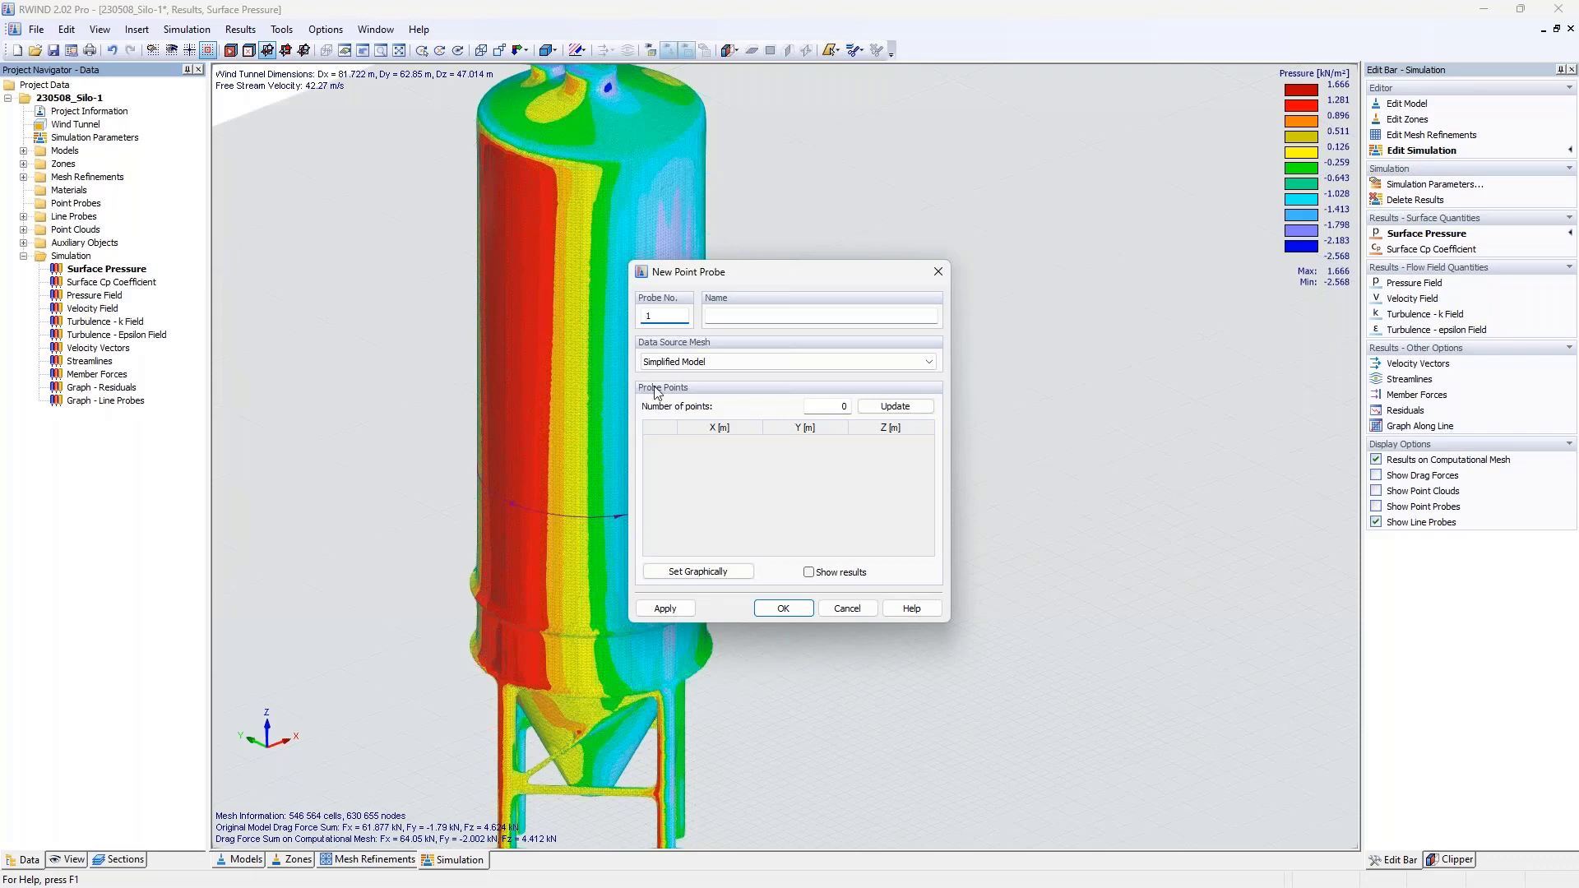
{"action": "left_click", "coordinate": [714, 578]}
{"action": "middle_click_drag", "start_coordinate": [705, 551], "coordinate": [823, 440], "text": "ctrl"}
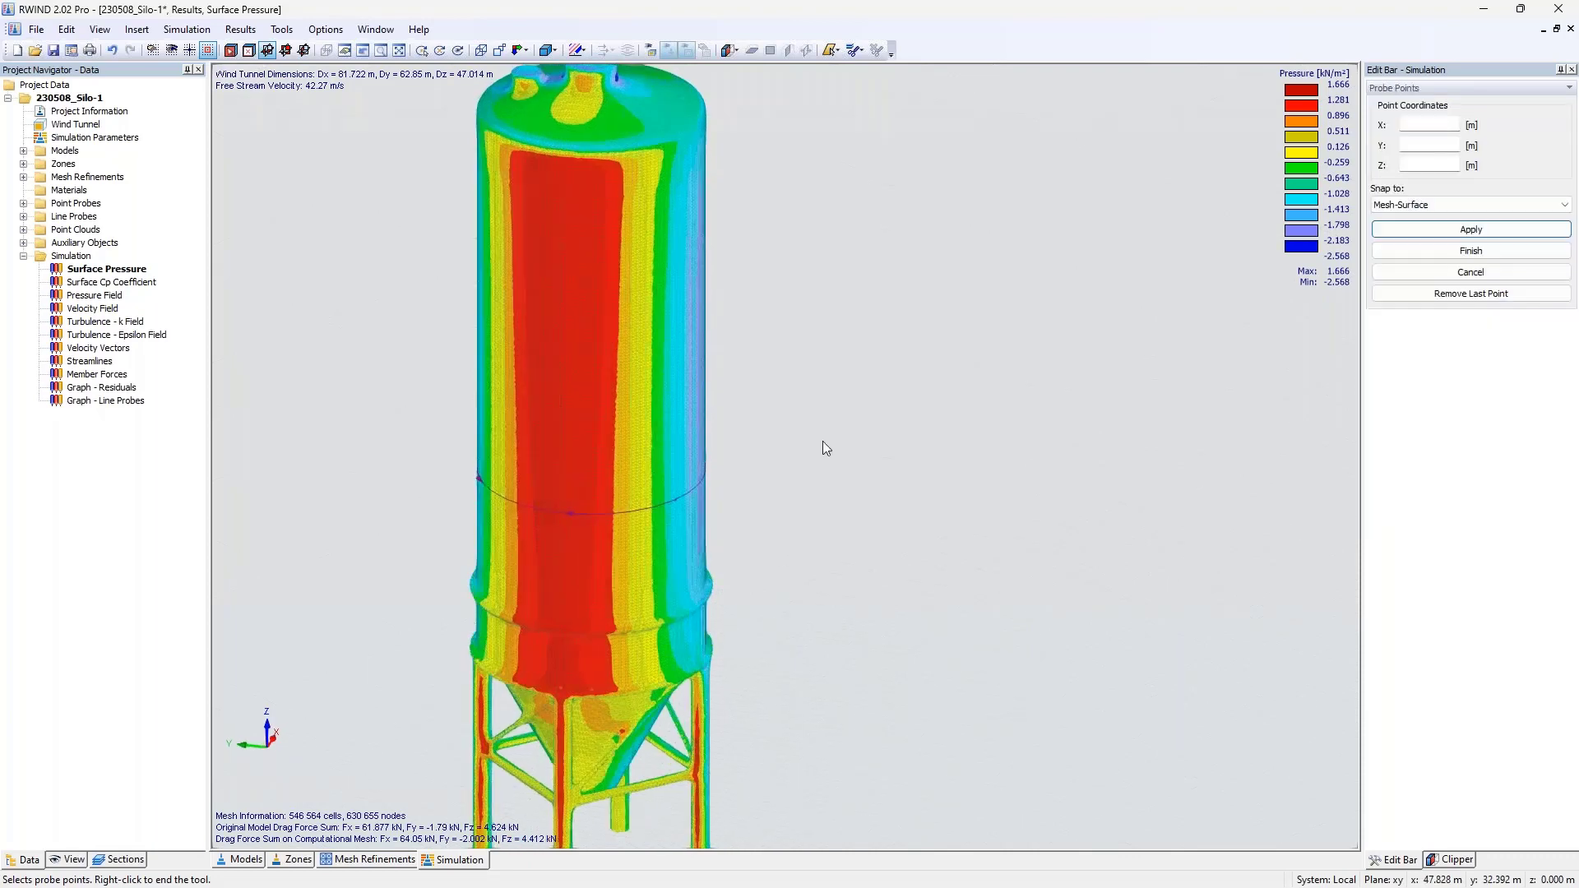
{"action": "left_click", "coordinate": [564, 608]}
{"action": "left_click", "coordinate": [565, 559]}
{"action": "left_click", "coordinate": [568, 491]}
{"action": "left_click", "coordinate": [566, 420]}
{"action": "left_click", "coordinate": [568, 352]}
{"action": "left_click", "coordinate": [563, 302]}
{"action": "left_click", "coordinate": [564, 255]}
{"action": "left_click", "coordinate": [563, 210]}
{"action": "left_click", "coordinate": [565, 174]}
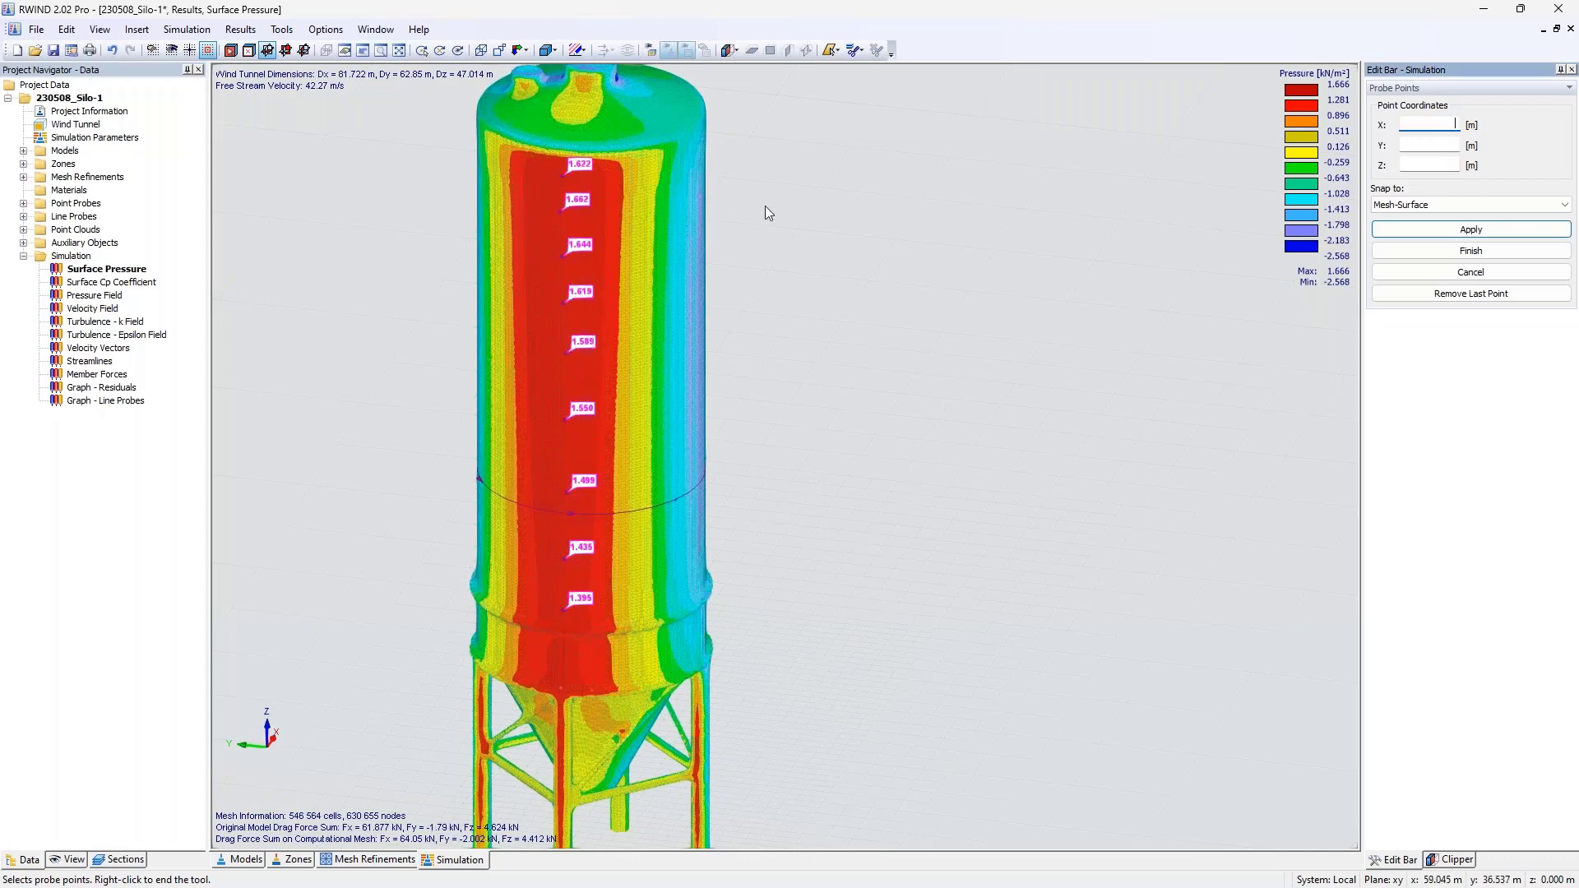
{"action": "right_click", "coordinate": [955, 322]}
{"action": "mouse_move", "coordinate": [708, 458]}
{"action": "middle_mouse_down", "text": "ctrl"}
{"action": "mouse_move", "coordinate": [762, 395]}
{"action": "mouse_move", "coordinate": [712, 436]}
{"action": "middle_mouse_up", "text": "ctrl"}
Edit the point probe so that the Y coordinate of all nine picked points is 0.
{"action": "left_click", "coordinate": [23, 230]}
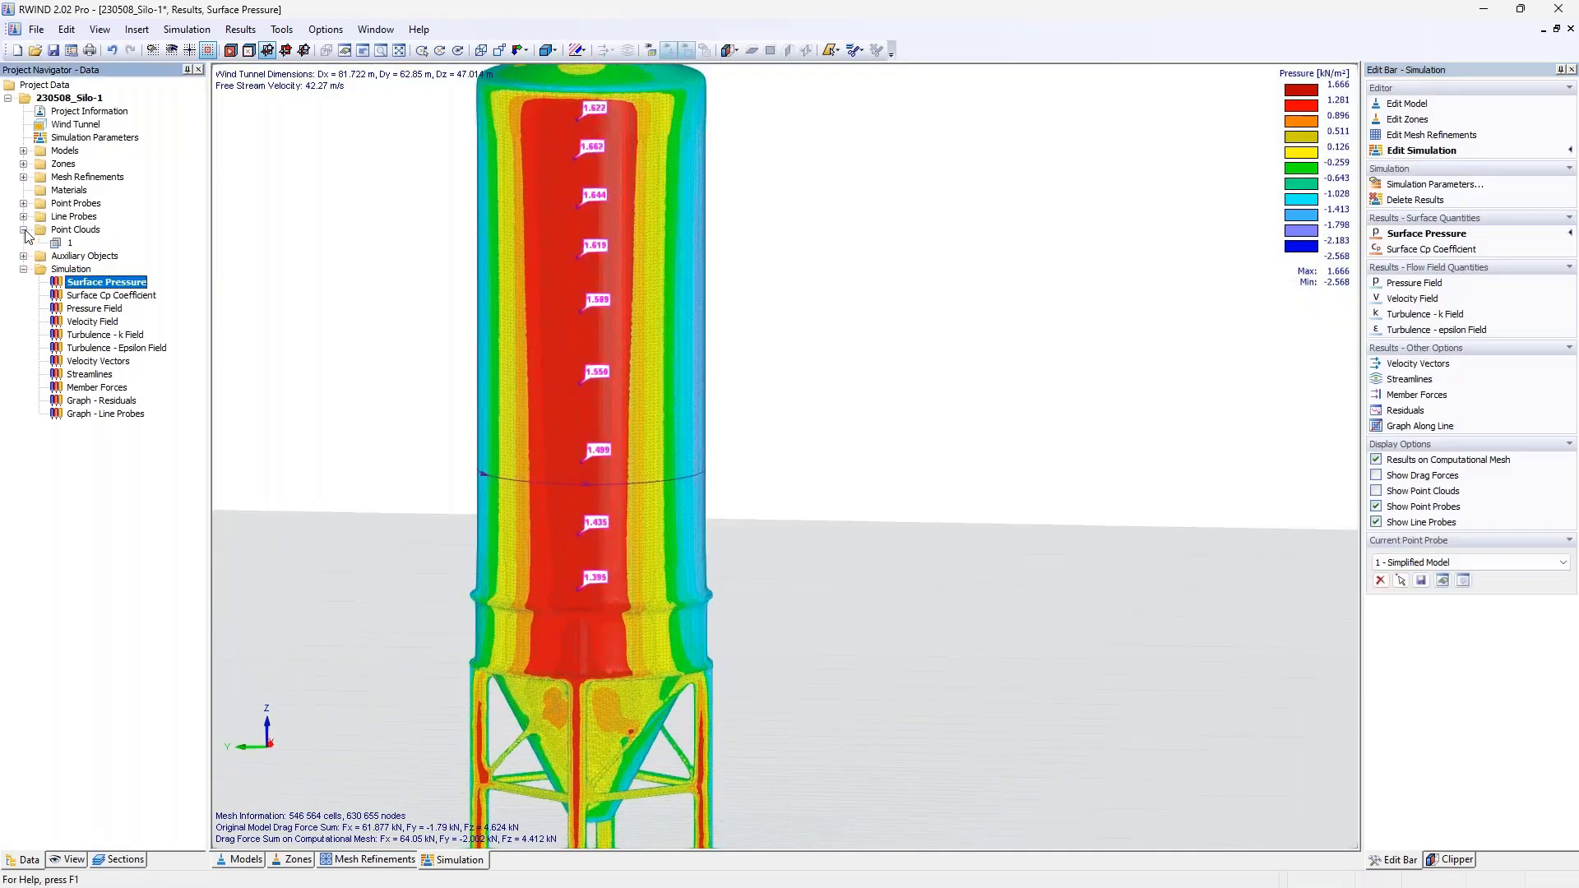
{"action": "left_click", "coordinate": [23, 231]}
{"action": "left_click", "coordinate": [23, 203]}
{"action": "double_click", "coordinate": [76, 216]}
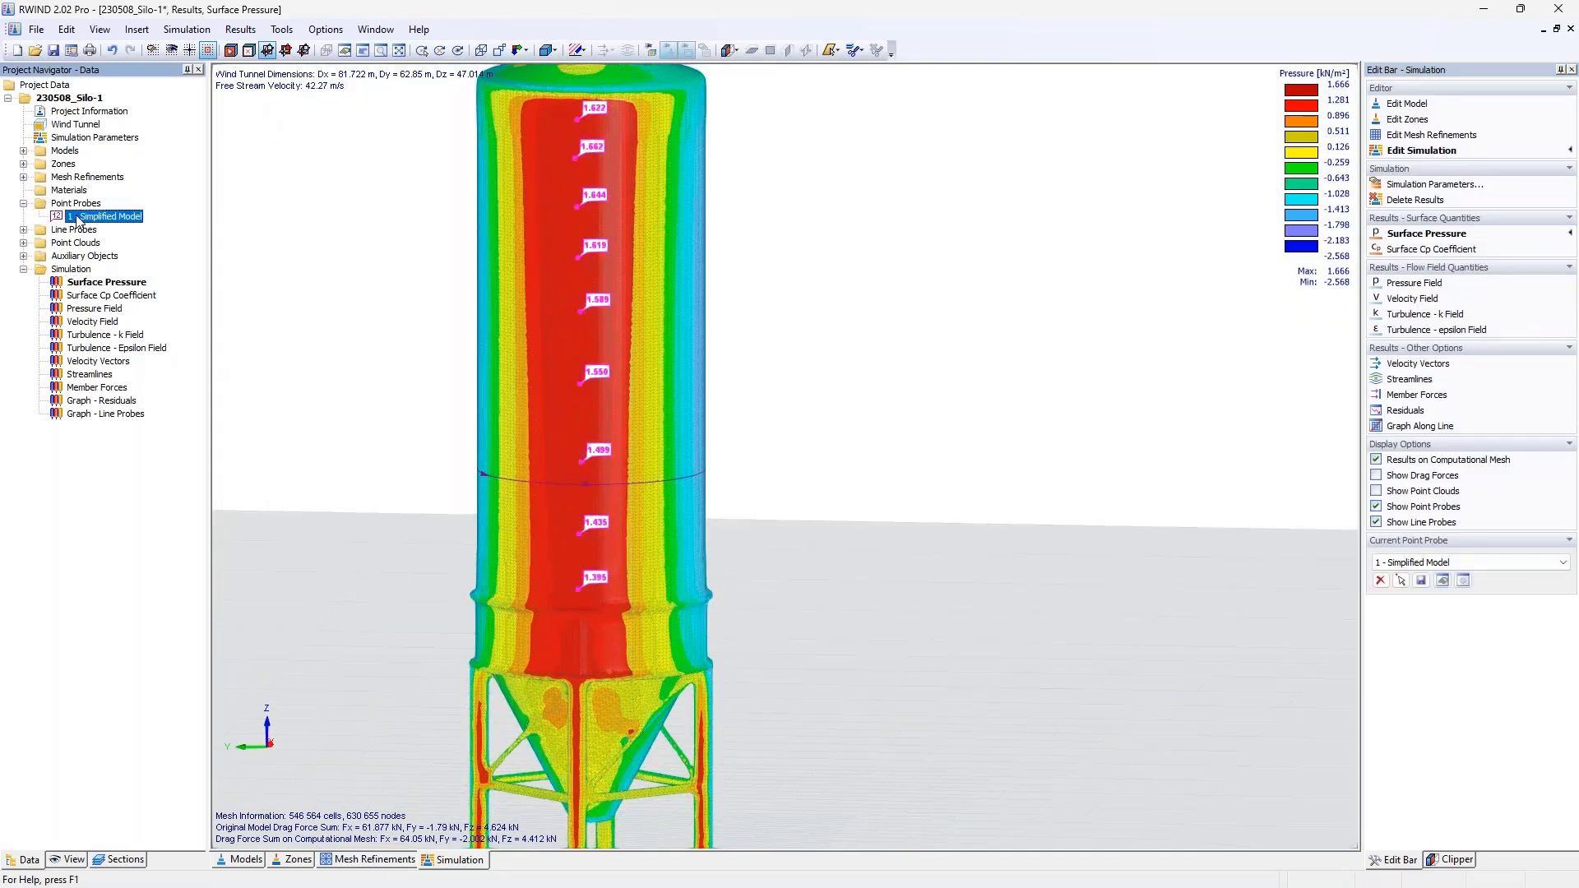
{"action": "left_click", "coordinate": [824, 445]}
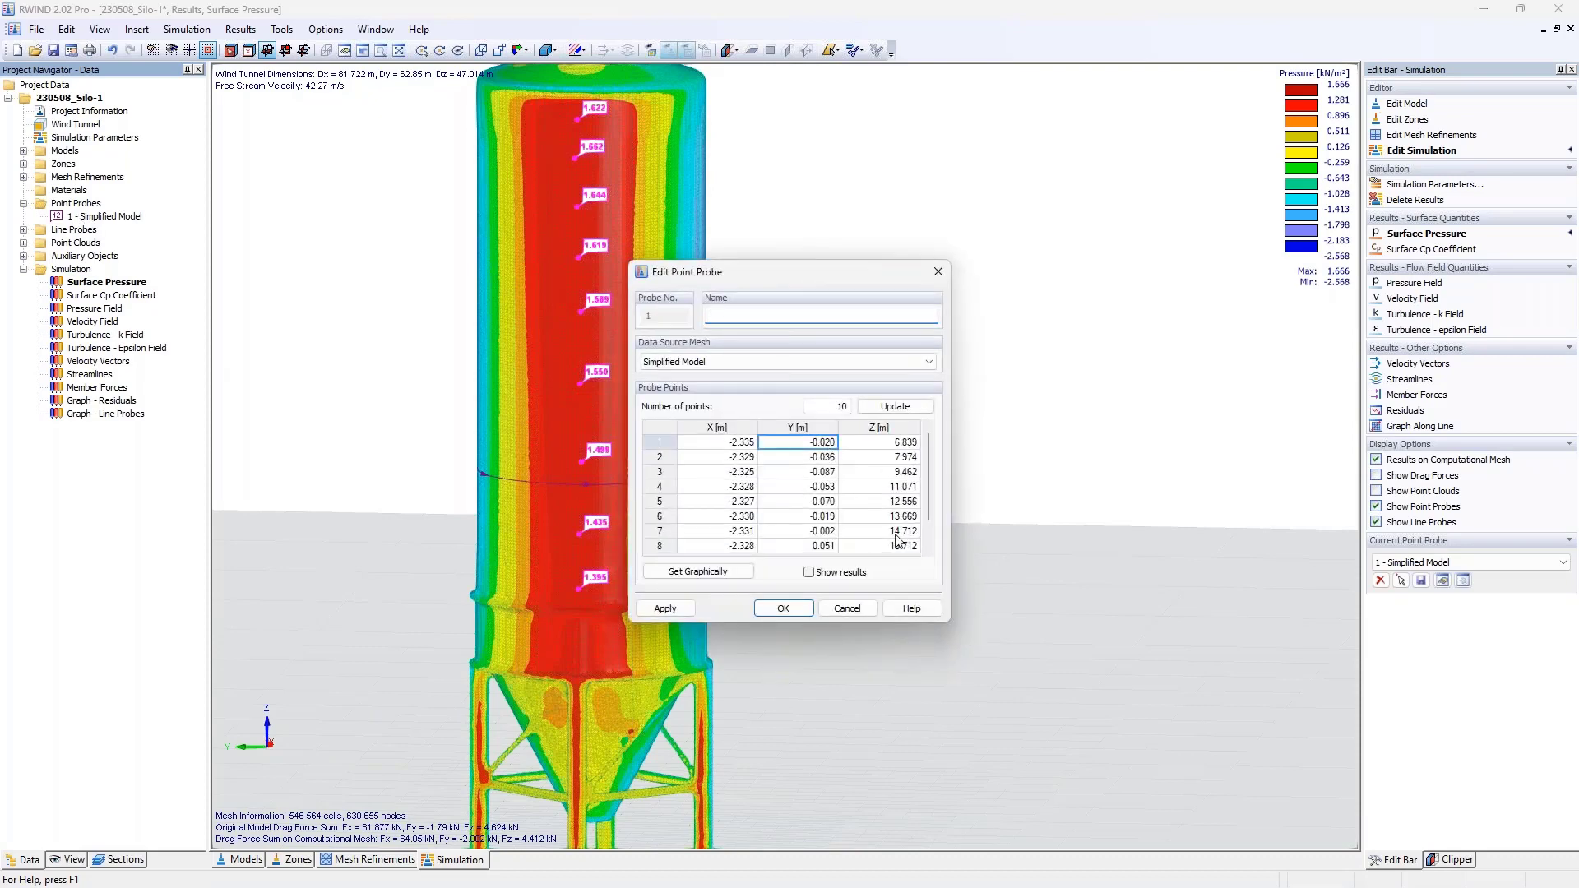
{"action": "type", "text": "0 0 0 0 0 0 0"}
{"action": "key", "text": "Return"}
{"action": "type", "text": "0"}
{"action": "key", "text": "Return"}
{"action": "type", "text": "0"}
{"action": "key", "text": "Return"}
{"action": "type", "text": "0"}
{"action": "key", "text": "Return"}
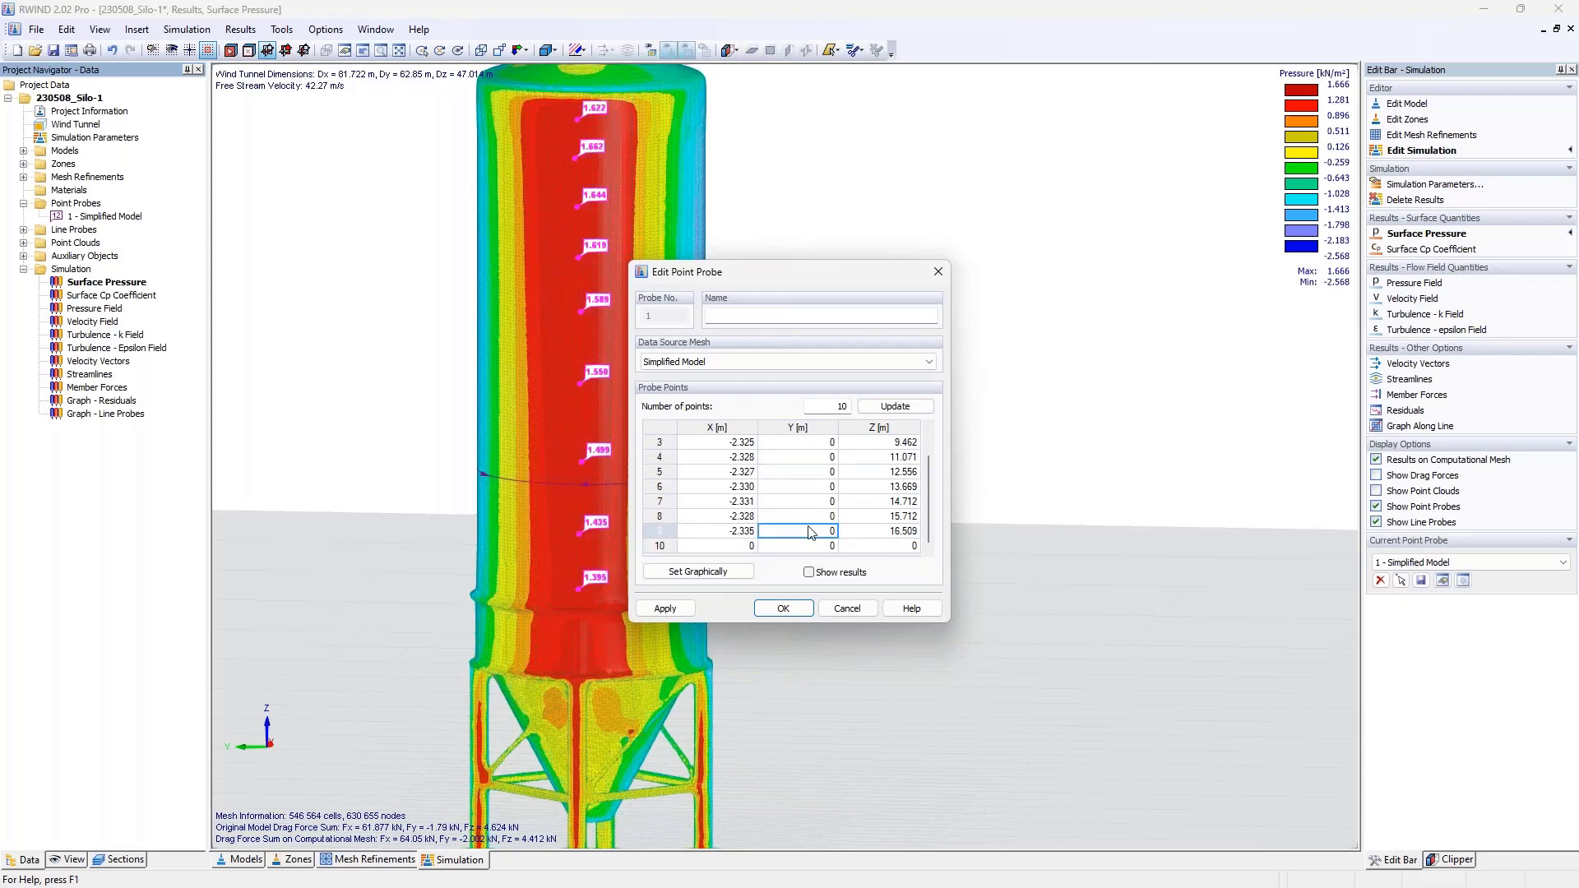
Reduce the probe's number of points to 9 to drop the empty tenth row, and save the edited point probe.
{"action": "left_click", "coordinate": [797, 611]}
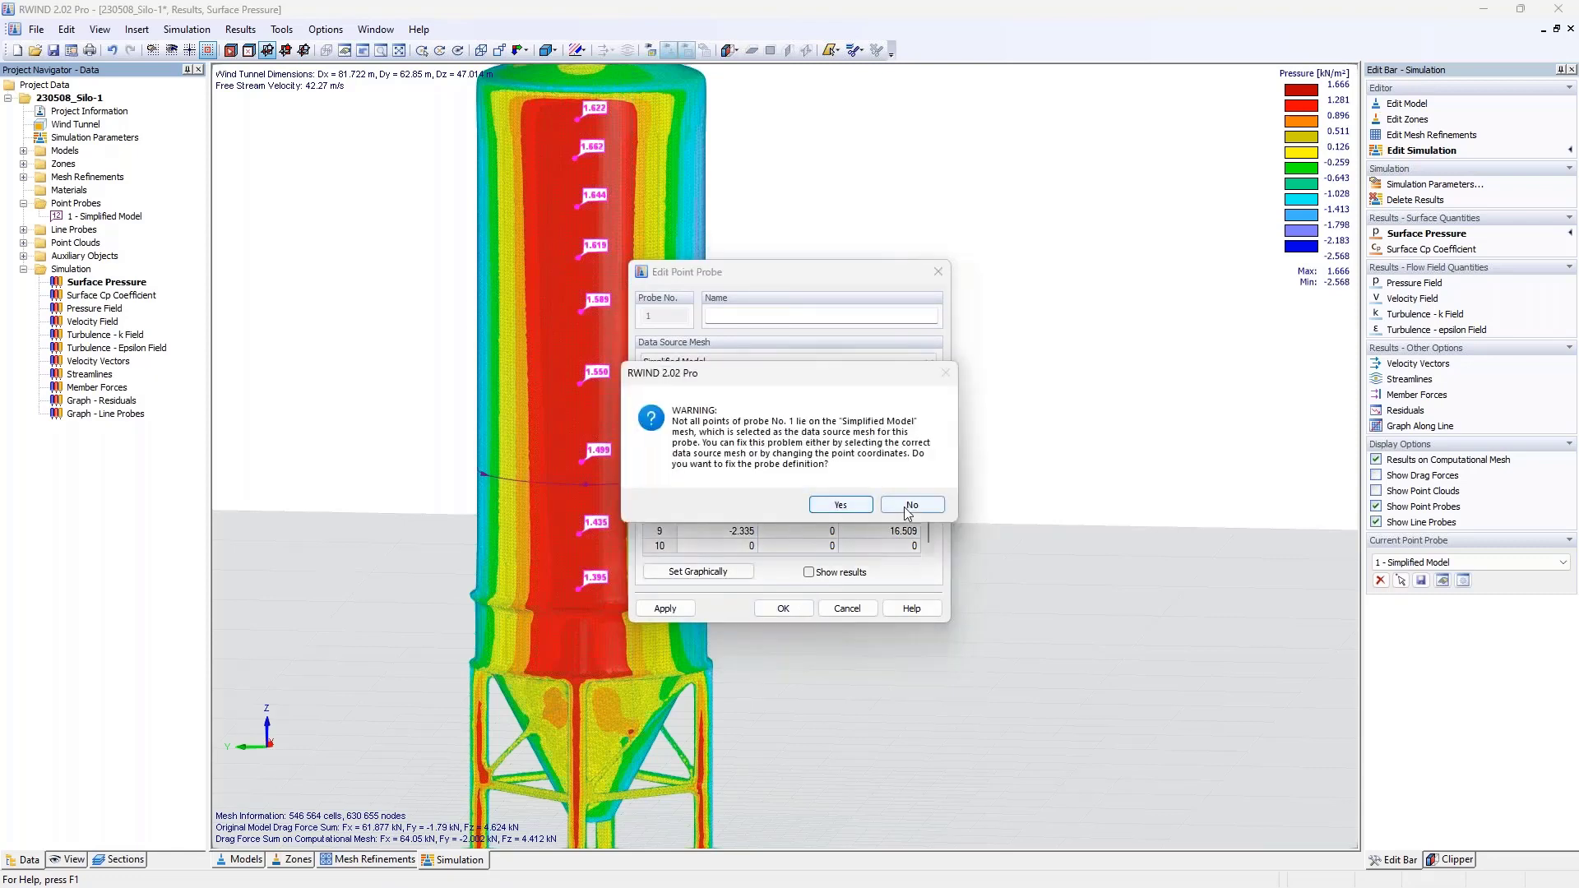
{"action": "left_click", "coordinate": [840, 505]}
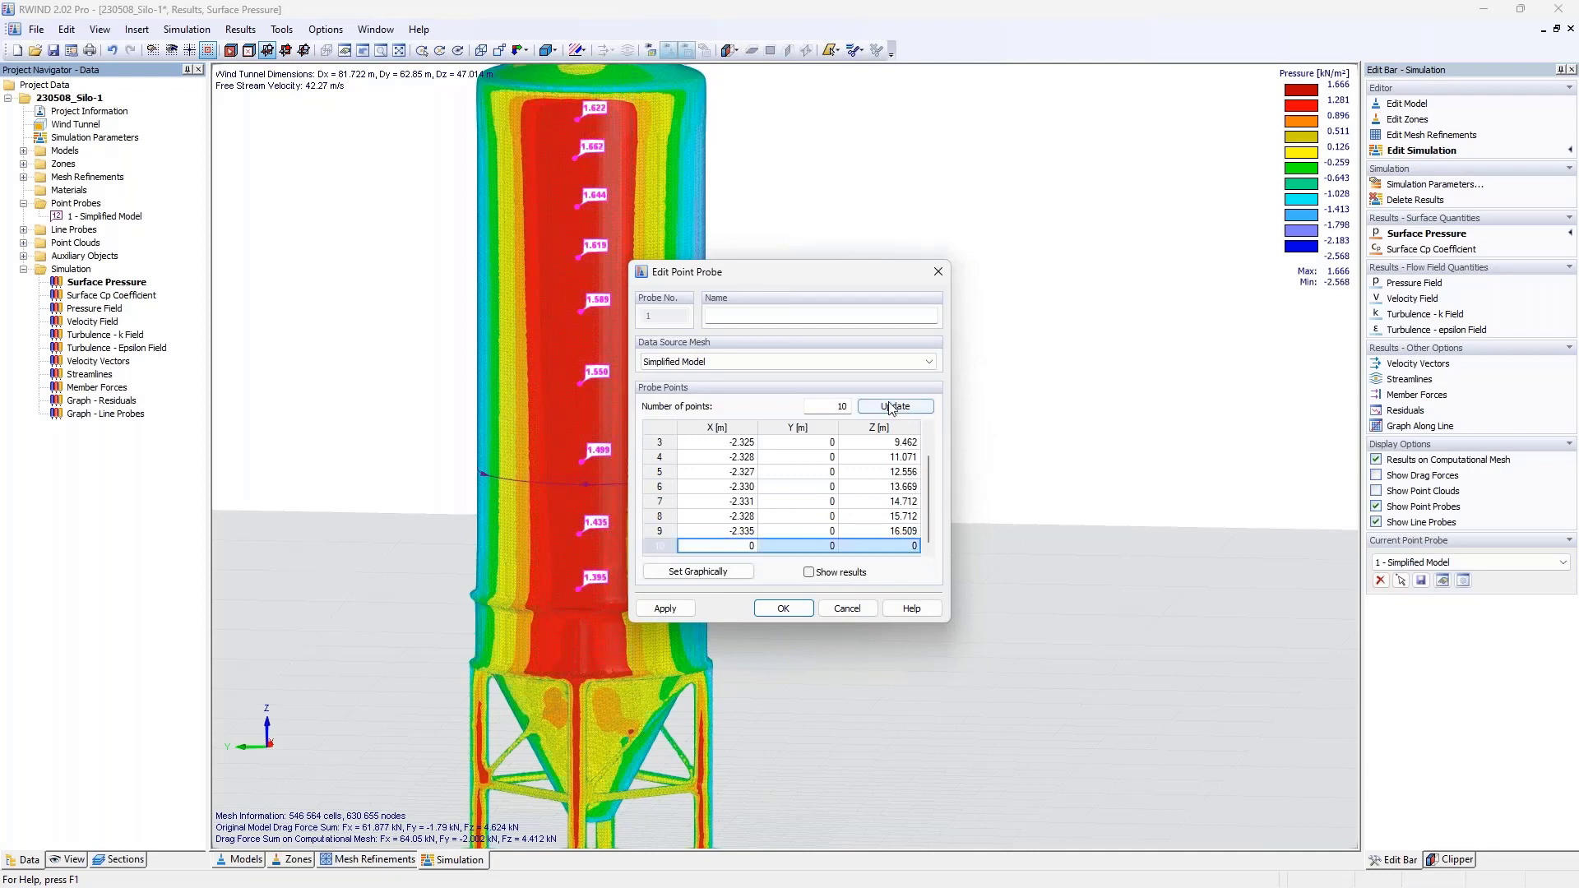
{"action": "double_click", "coordinate": [844, 407]}
{"action": "type", "text": "9"}
{"action": "key", "text": "Tab"}
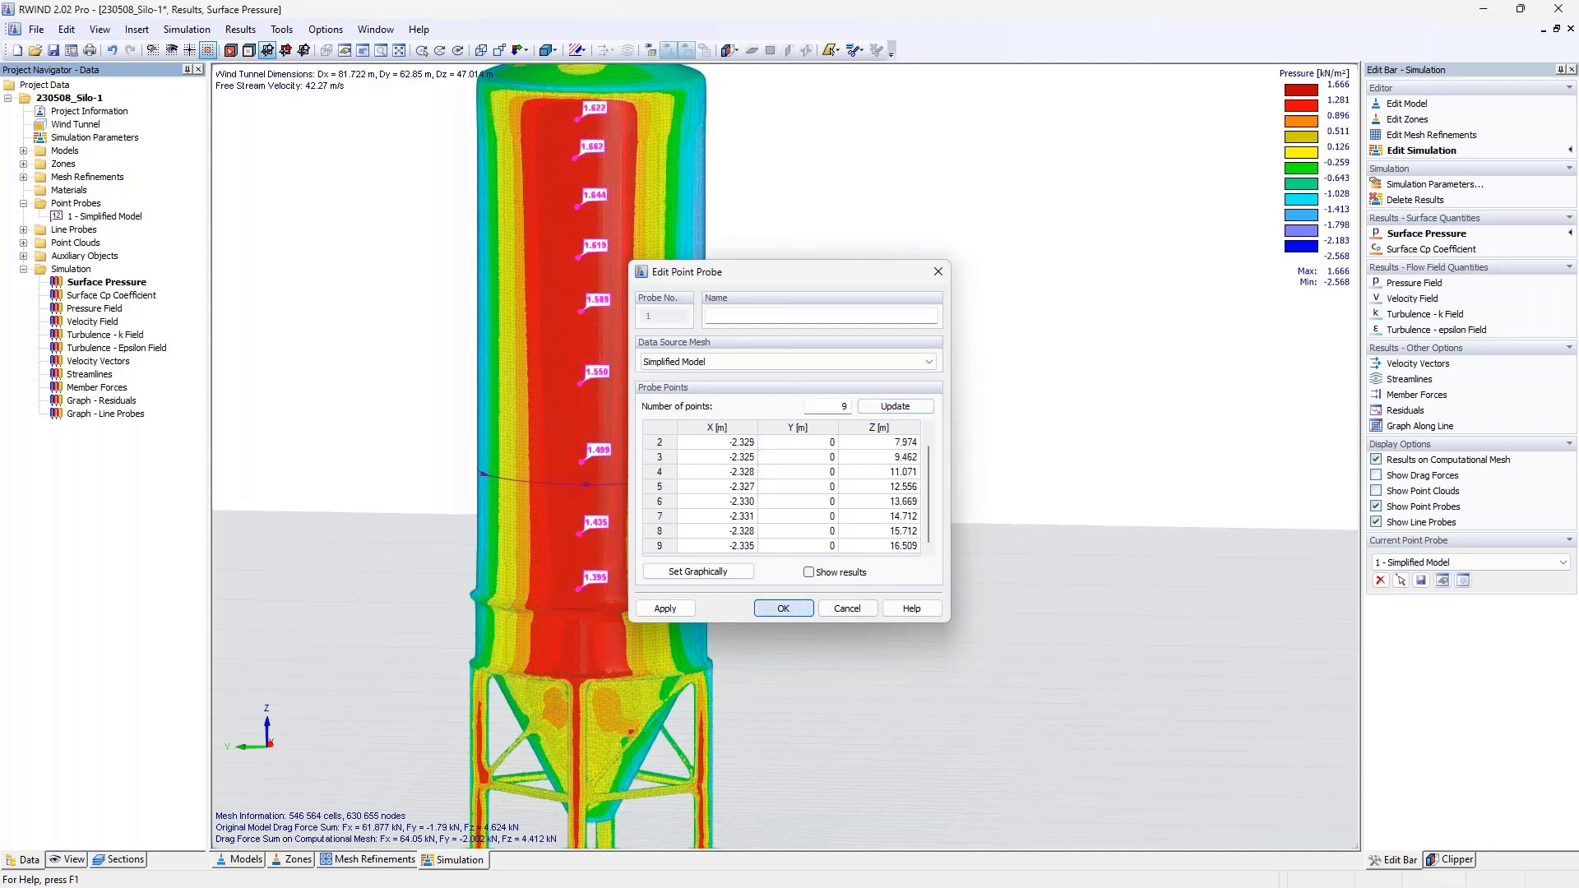
{"action": "key", "text": "Return"}
Show the pressure and Cp results in the point probe's table beside the silo, and close the probe without further edits.
{"action": "mouse_move", "coordinate": [599, 585]}
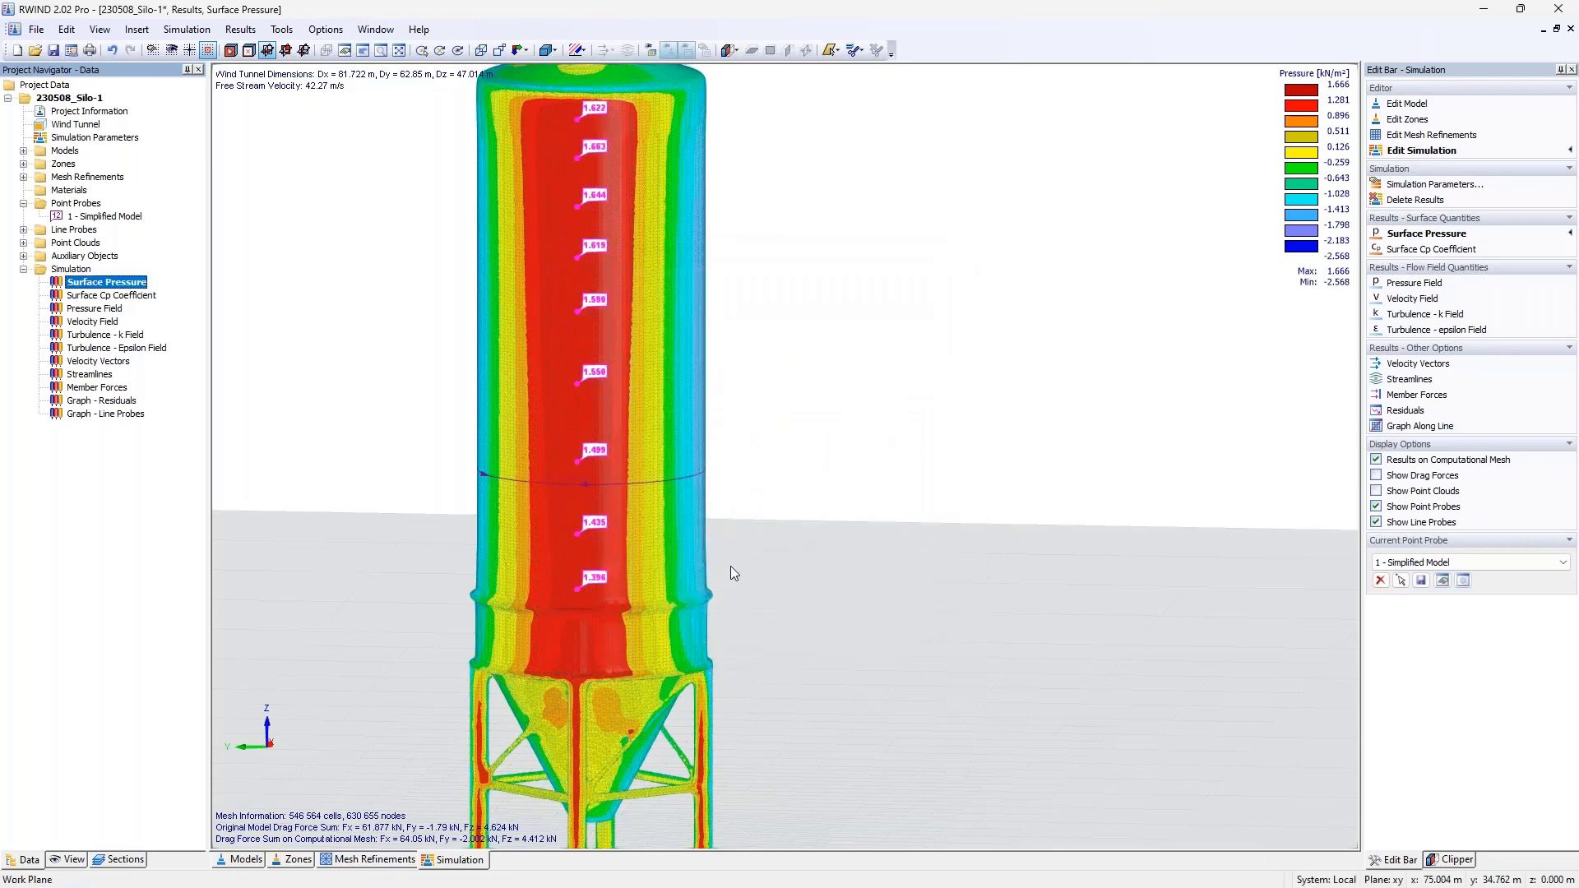
{"action": "middle_click_drag", "start_coordinate": [760, 526], "coordinate": [1111, 444], "text": "ctrl"}
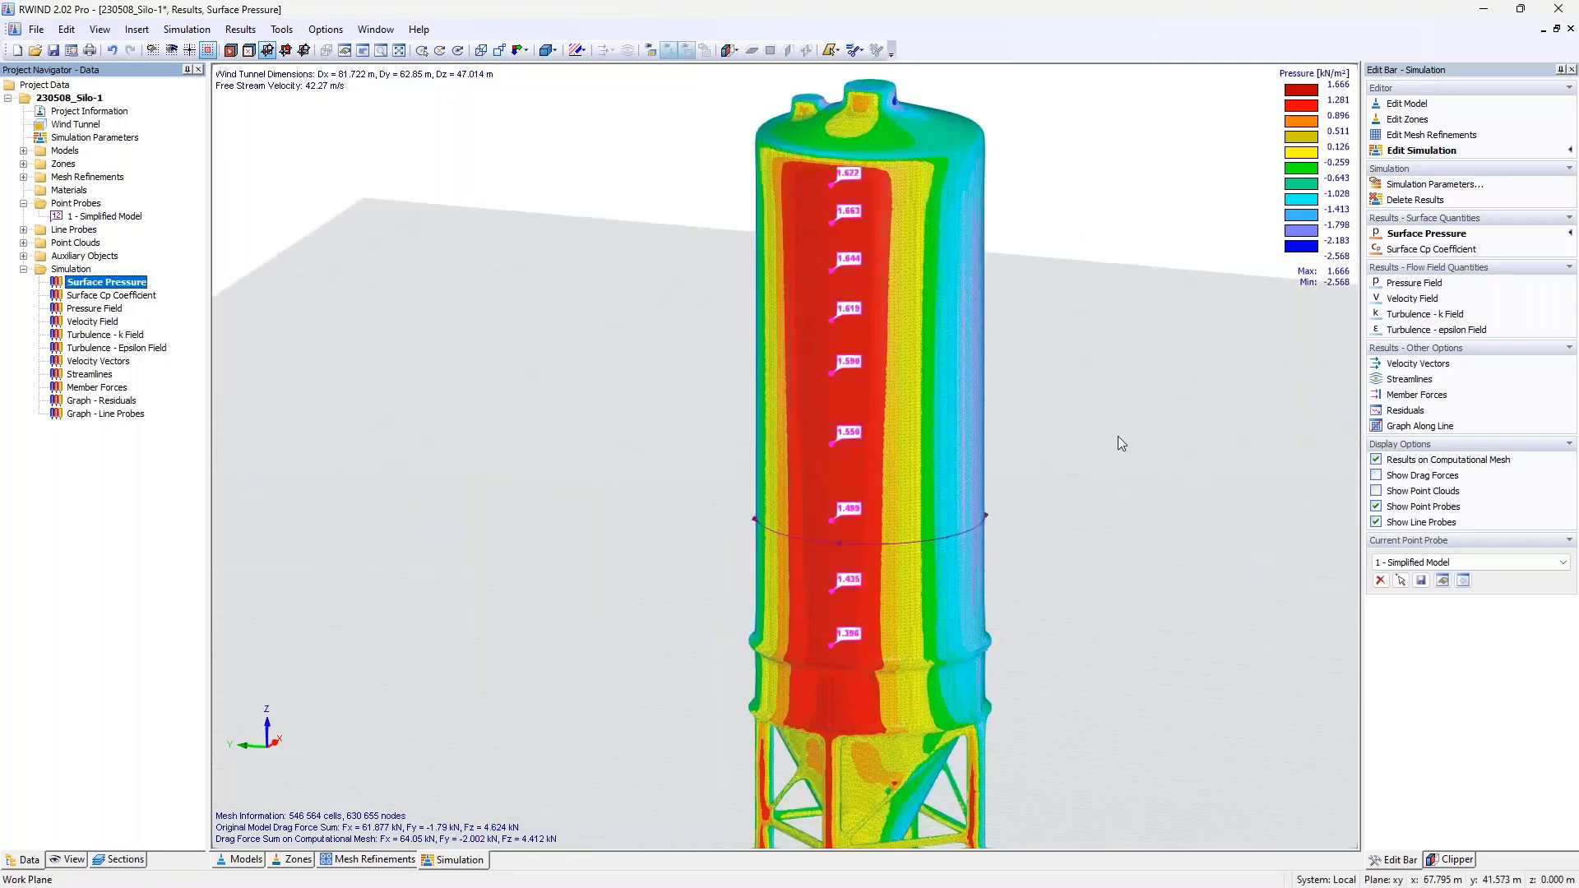
{"action": "double_click", "coordinate": [95, 216]}
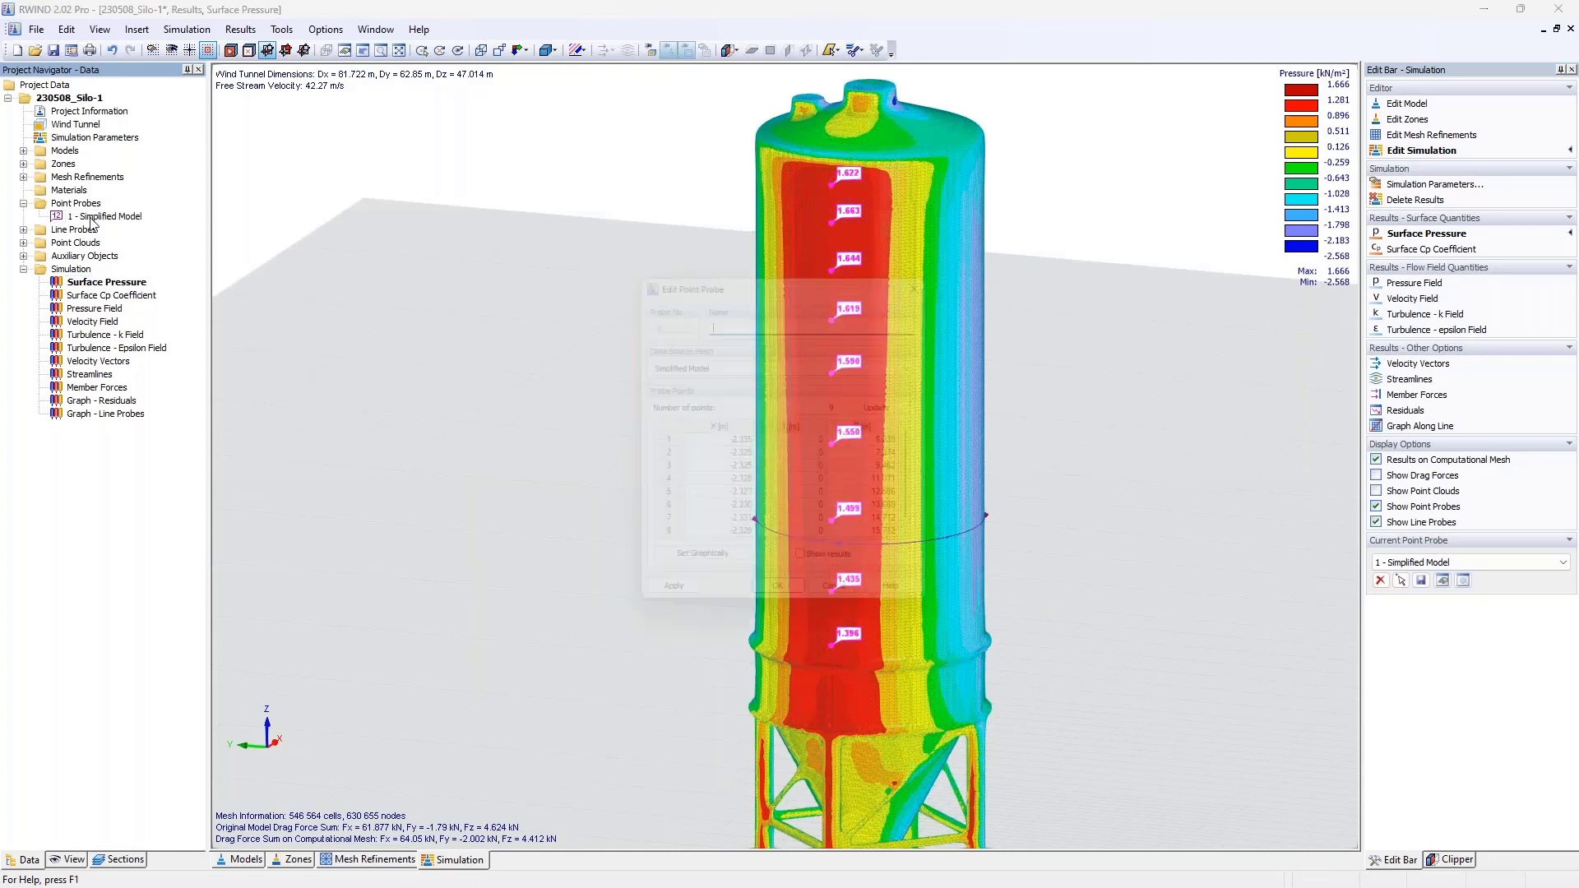
{"action": "left_click", "coordinate": [809, 573]}
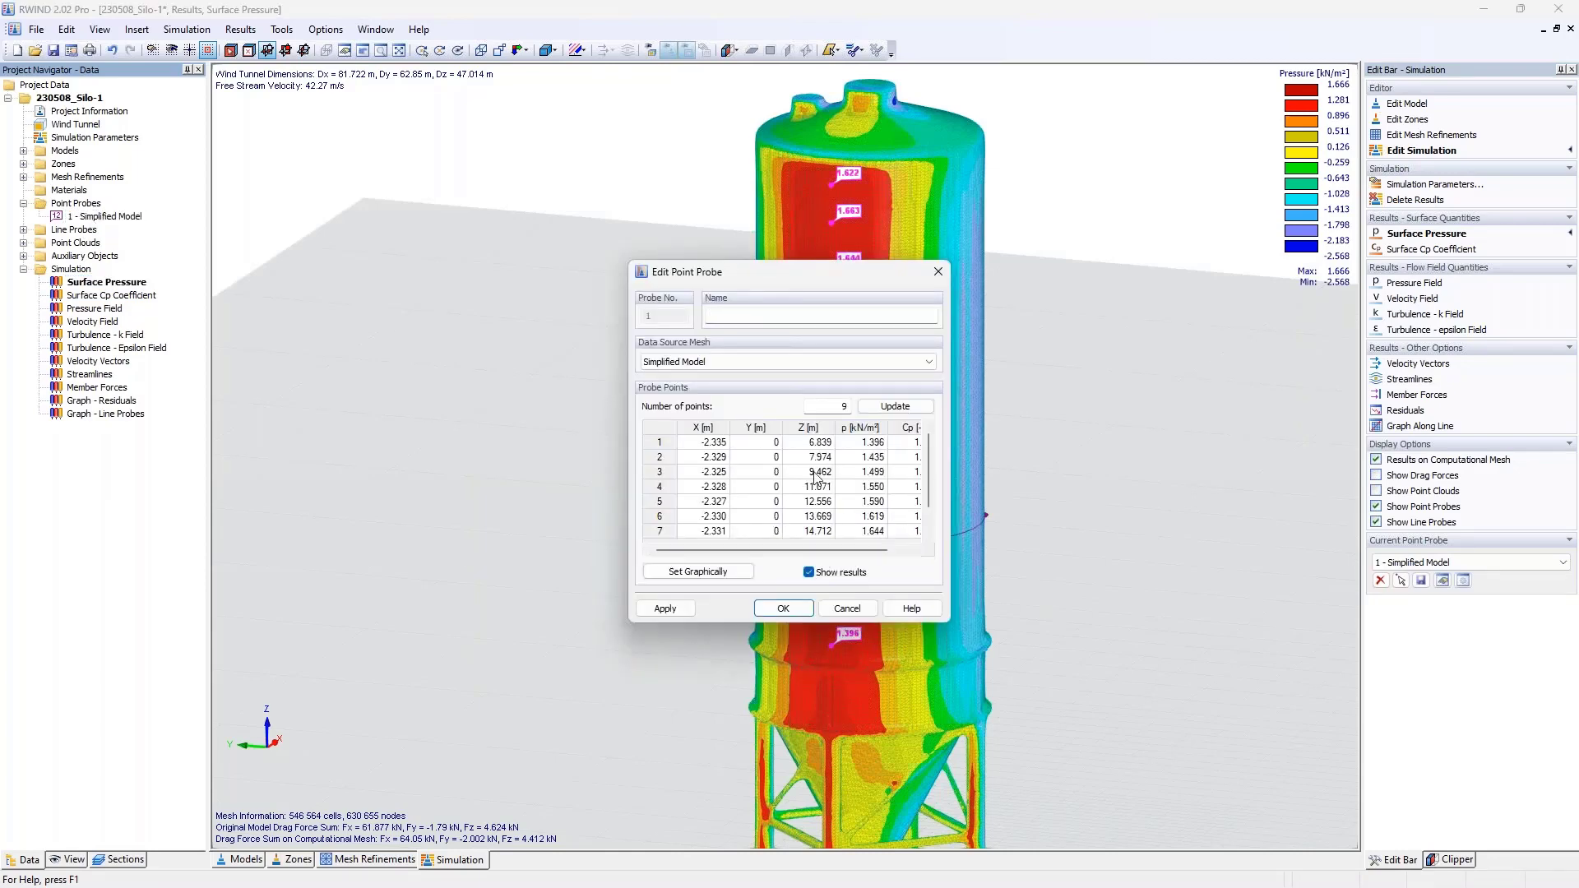
{"action": "left_click_drag", "start_coordinate": [796, 275], "coordinate": [484, 241]}
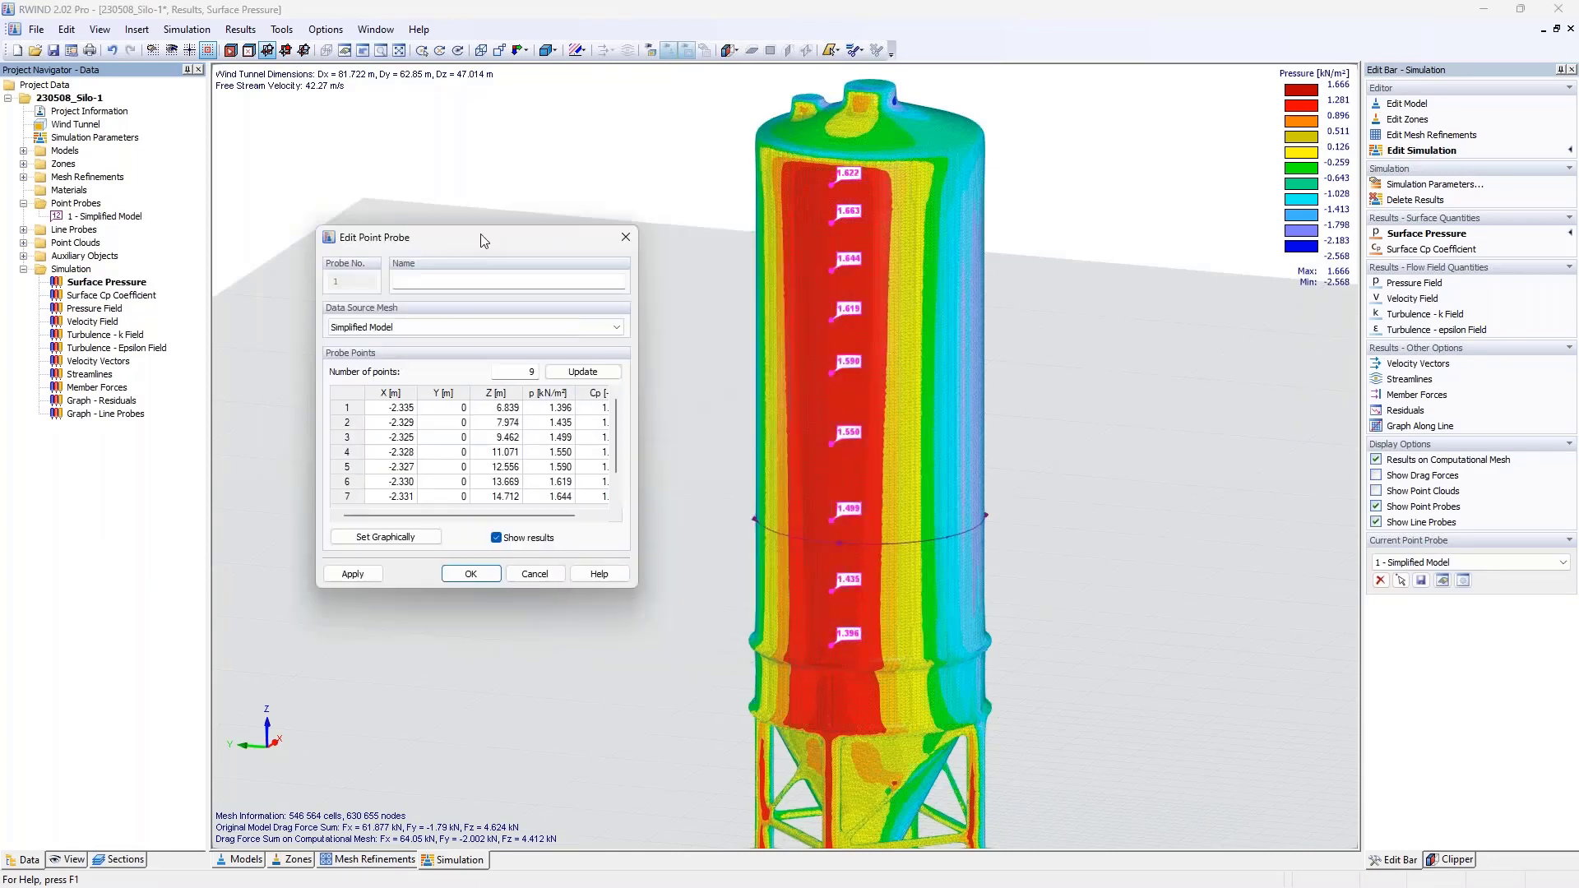
{"action": "left_click", "coordinate": [632, 236]}
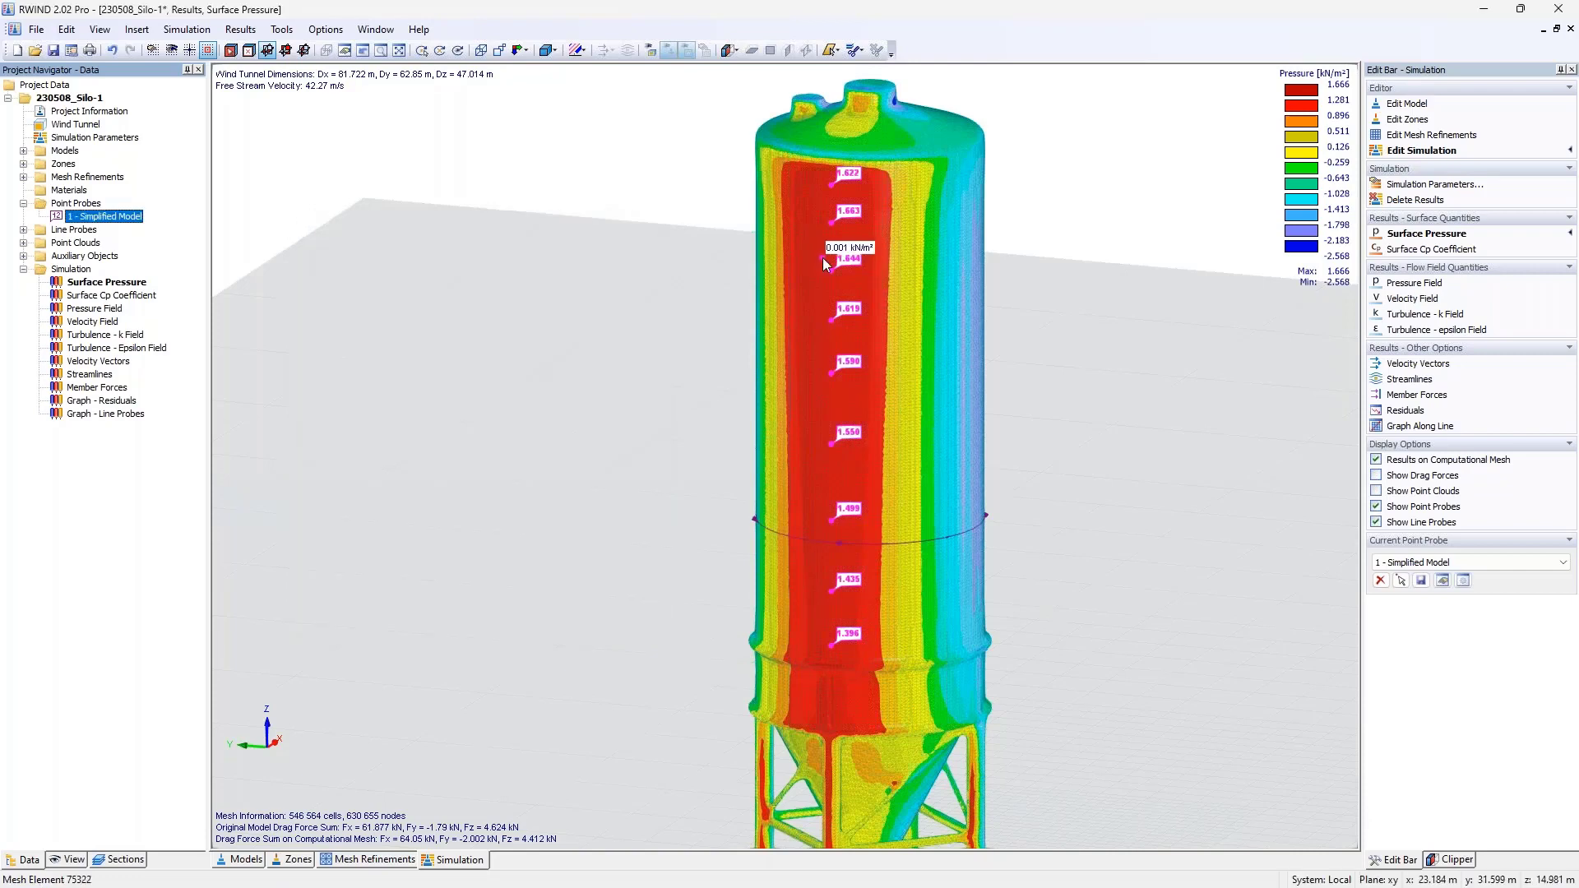
{"action": "left_click", "coordinate": [1376, 523]}
{"action": "left_click", "coordinate": [1376, 522]}
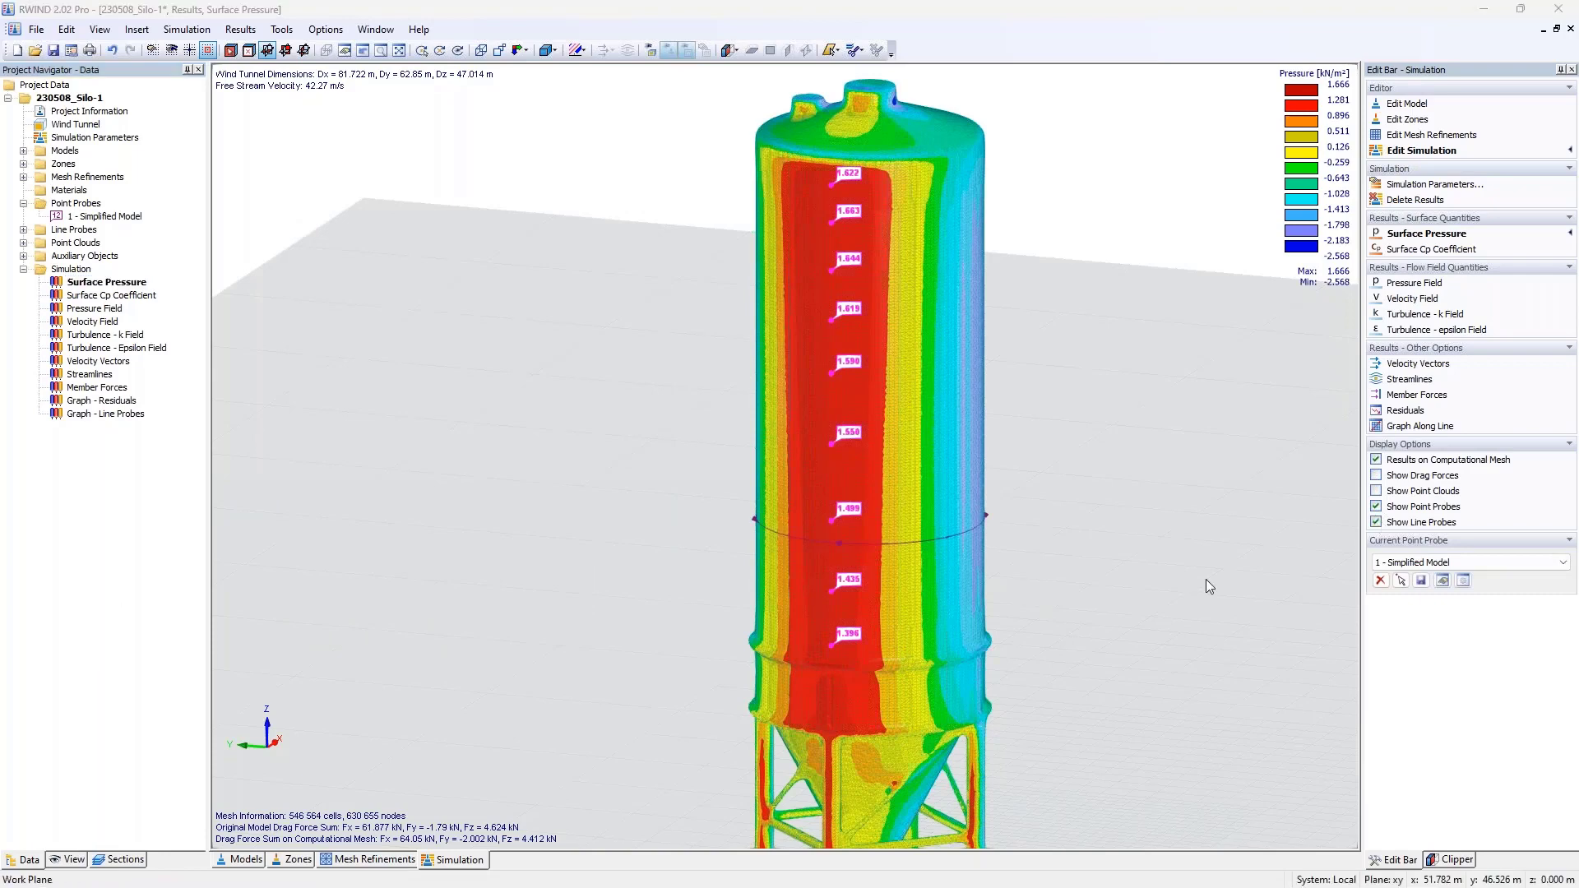
{"action": "middle_click_drag", "start_coordinate": [1048, 529], "coordinate": [905, 526], "text": "ctrl"}
{"action": "scroll", "coordinate": [921, 566], "scroll_direction": "down", "scroll_amount": 3}
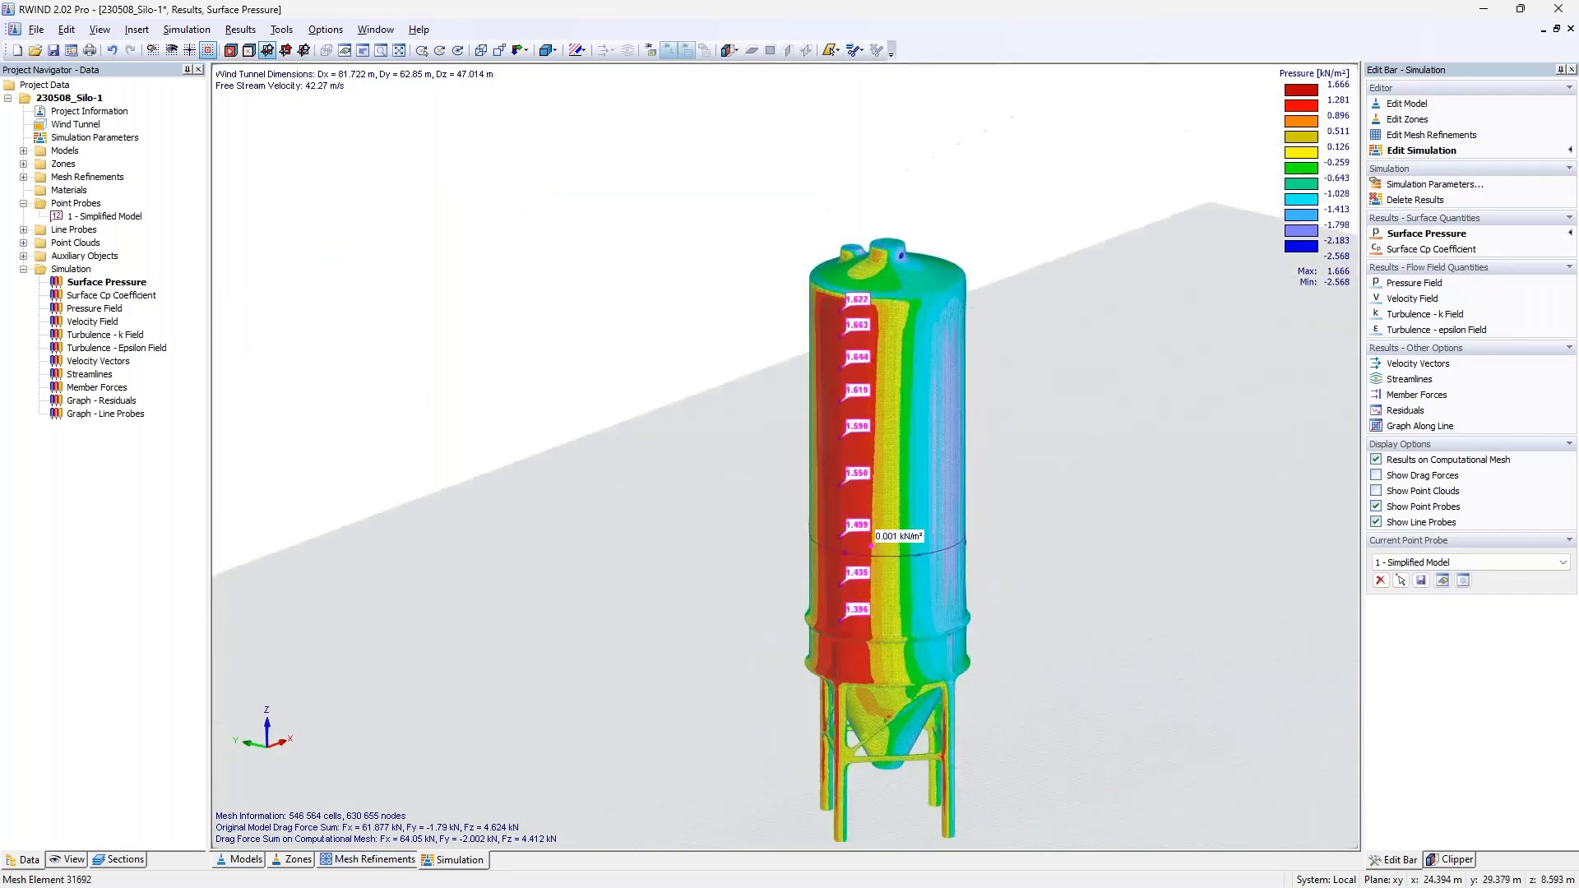
Display the velocity field results on the section through the silo, with the whole reduced domain in view.
{"action": "left_click", "coordinate": [107, 323]}
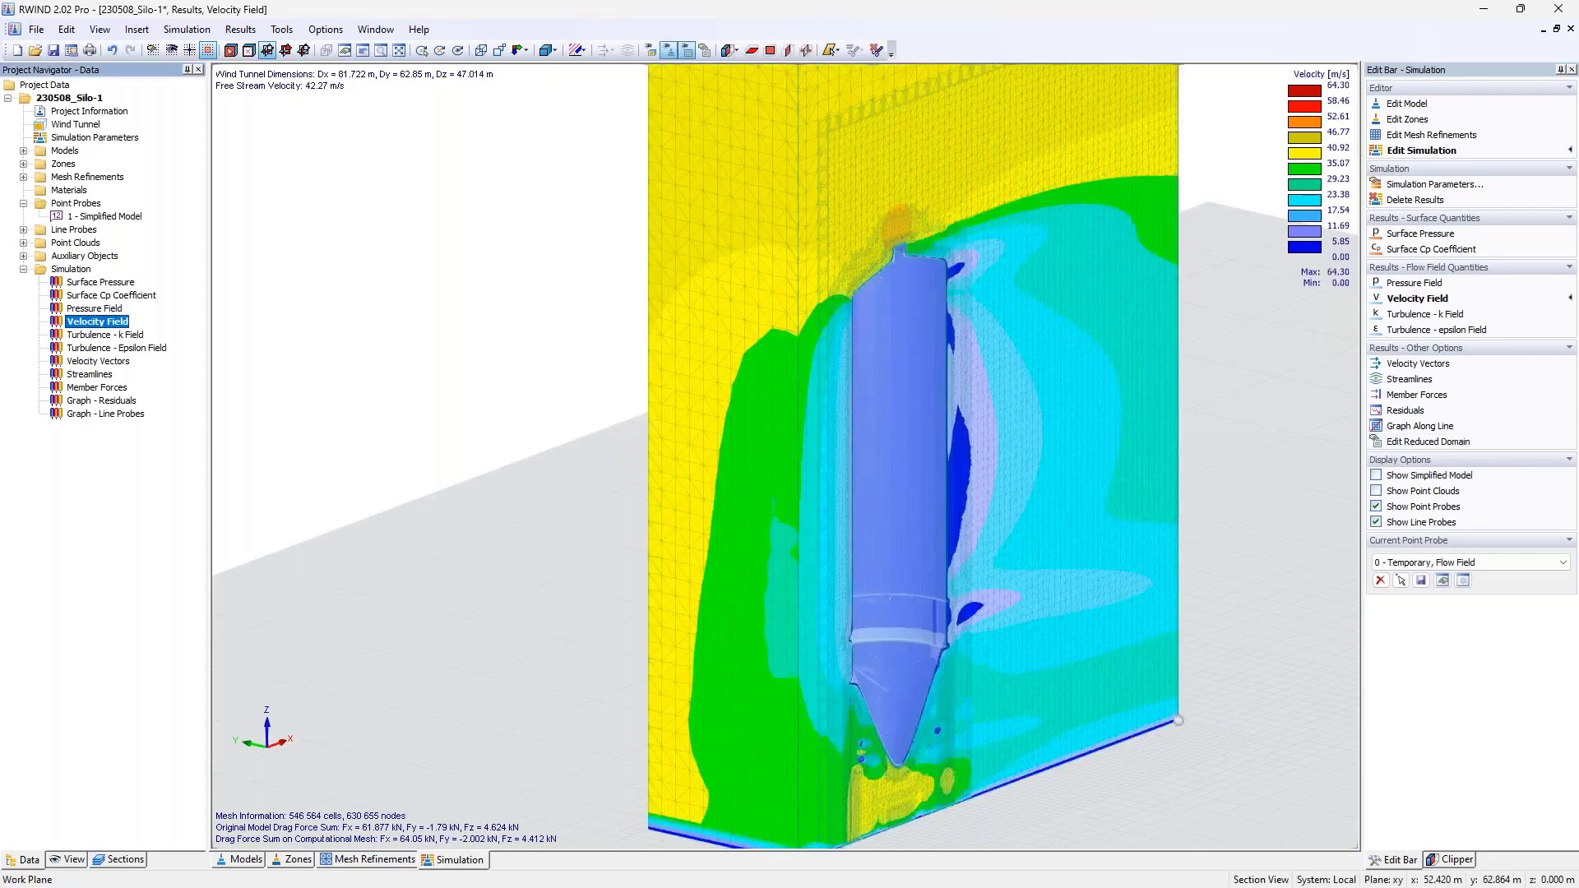
{"action": "middle_click_drag", "start_coordinate": [475, 442], "coordinate": [480, 444]}
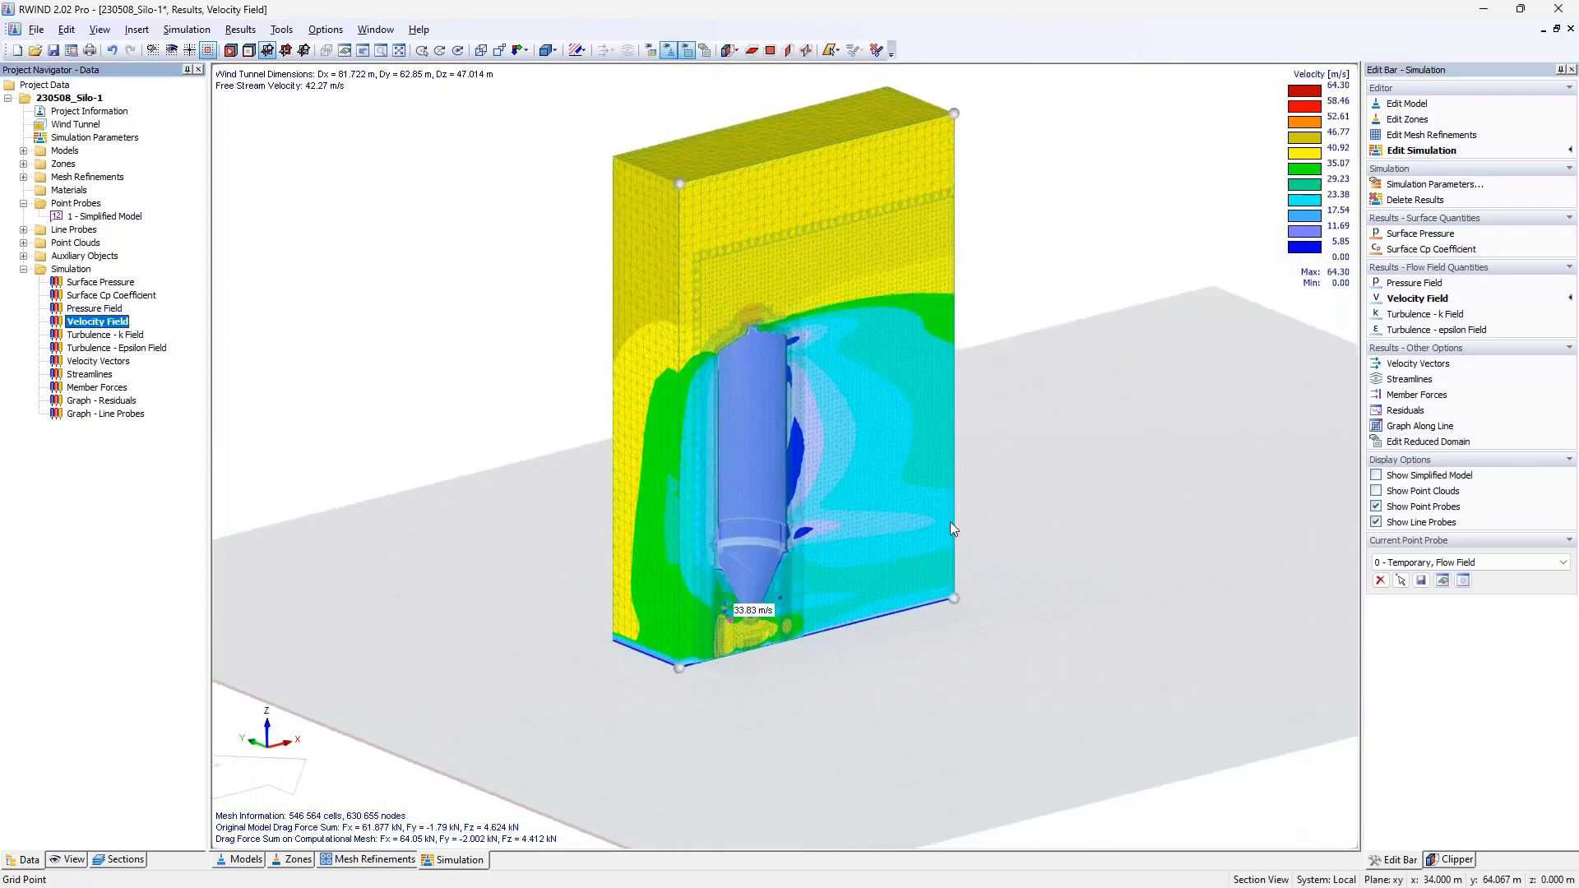
{"action": "scroll", "coordinate": [826, 302], "scroll_direction": "down", "scroll_amount": 2}
{"action": "middle_click_drag", "start_coordinate": [826, 318], "coordinate": [719, 402]}
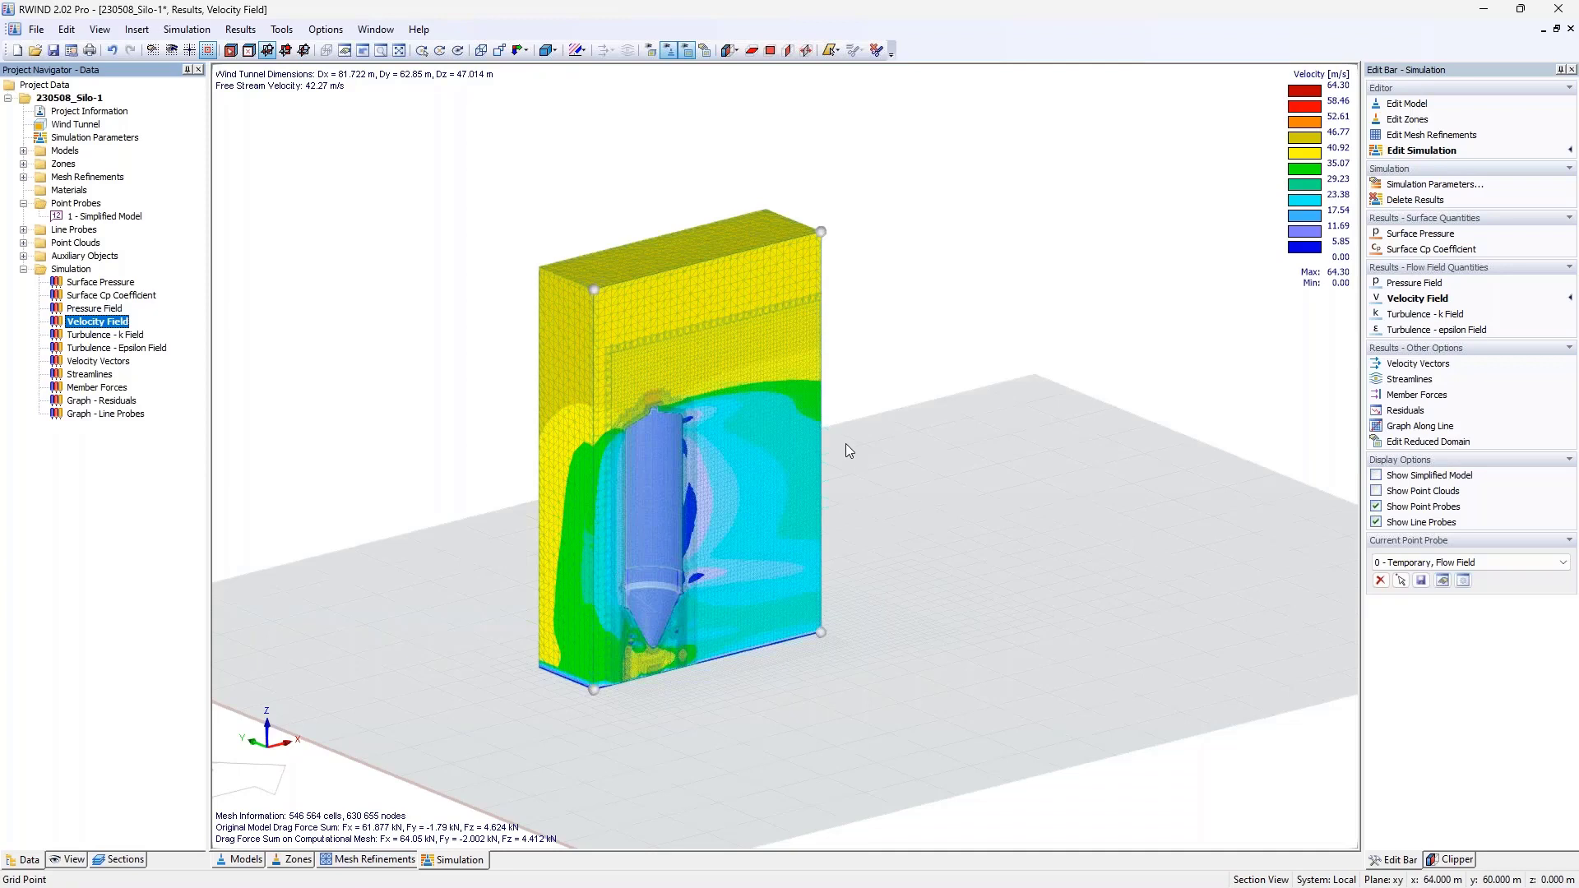
Extend the reduced result domain on its upwind side to a dX of 23.160 m, and finish editing the domain.
{"action": "left_click", "coordinate": [704, 52]}
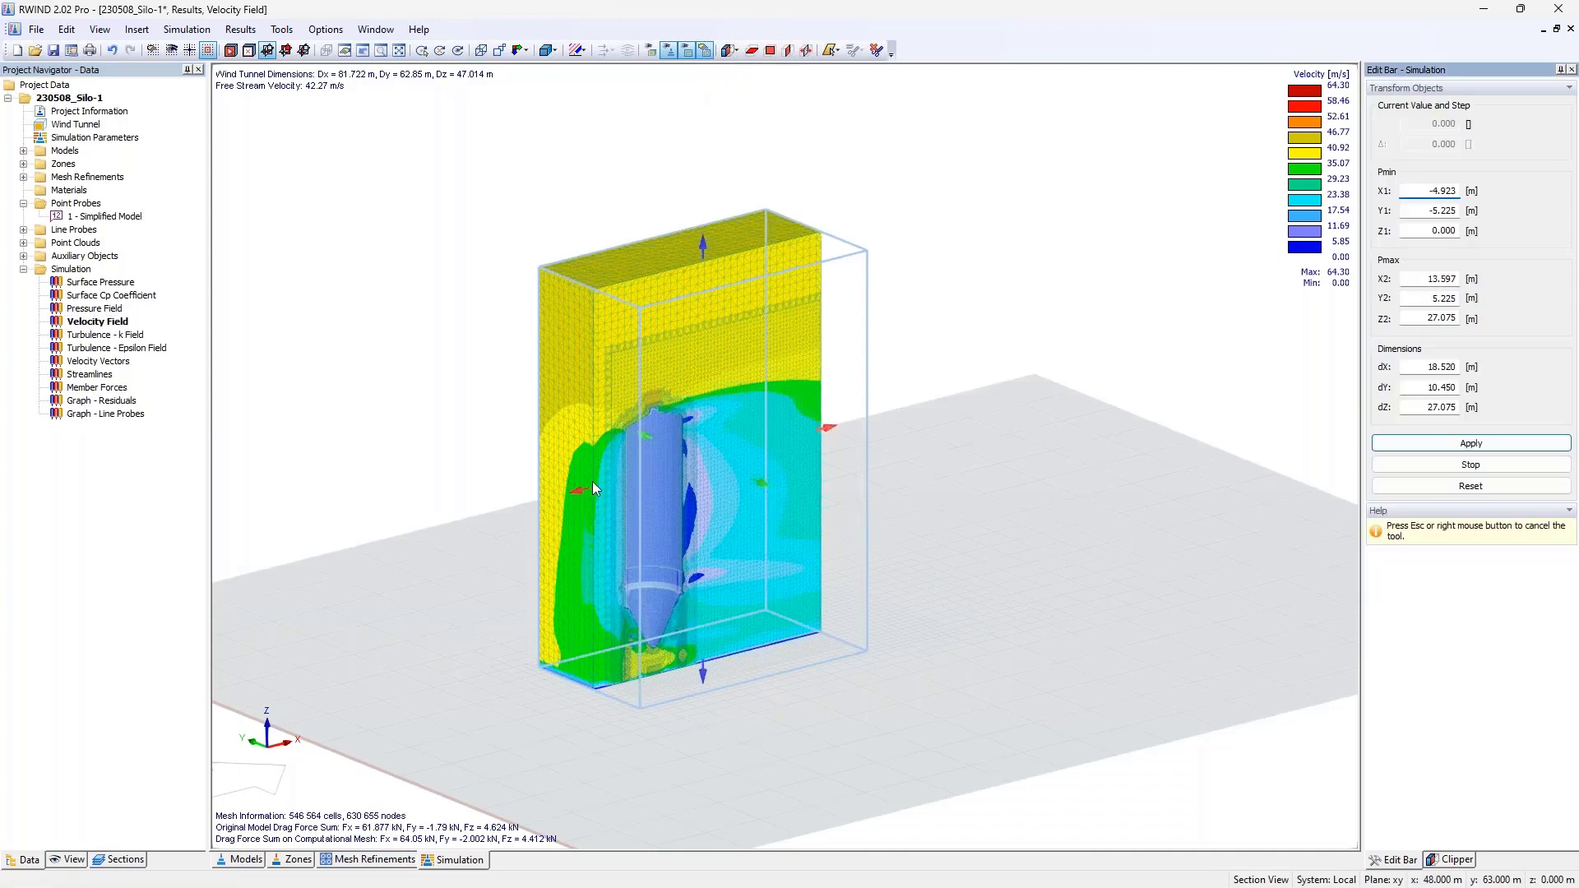
{"action": "left_click_drag", "start_coordinate": [578, 493], "coordinate": [520, 512]}
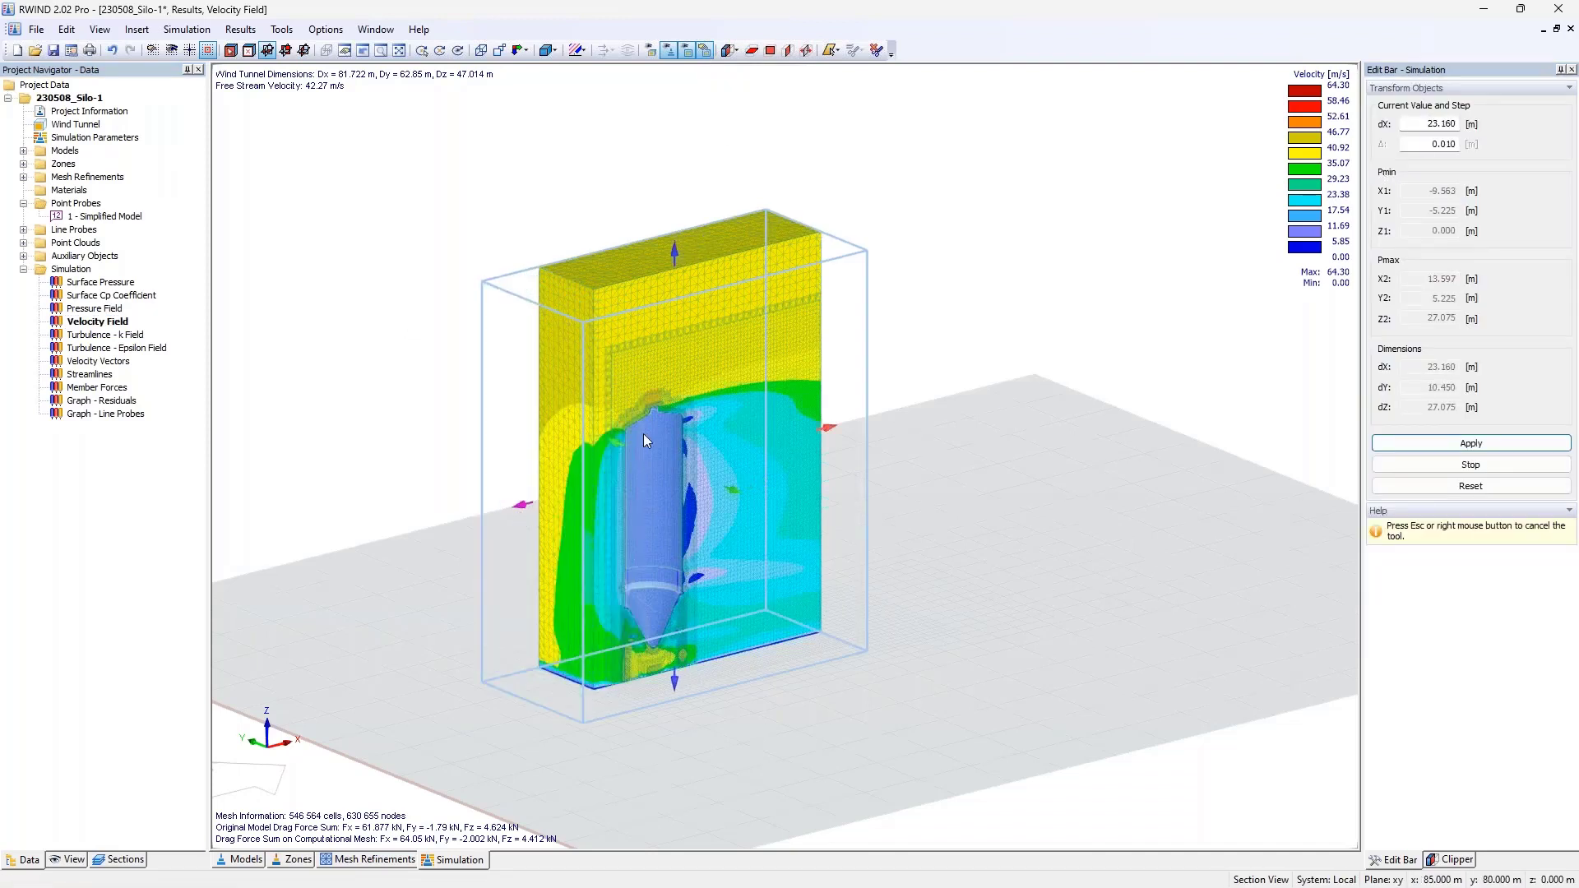
{"action": "left_click", "coordinate": [1439, 123]}
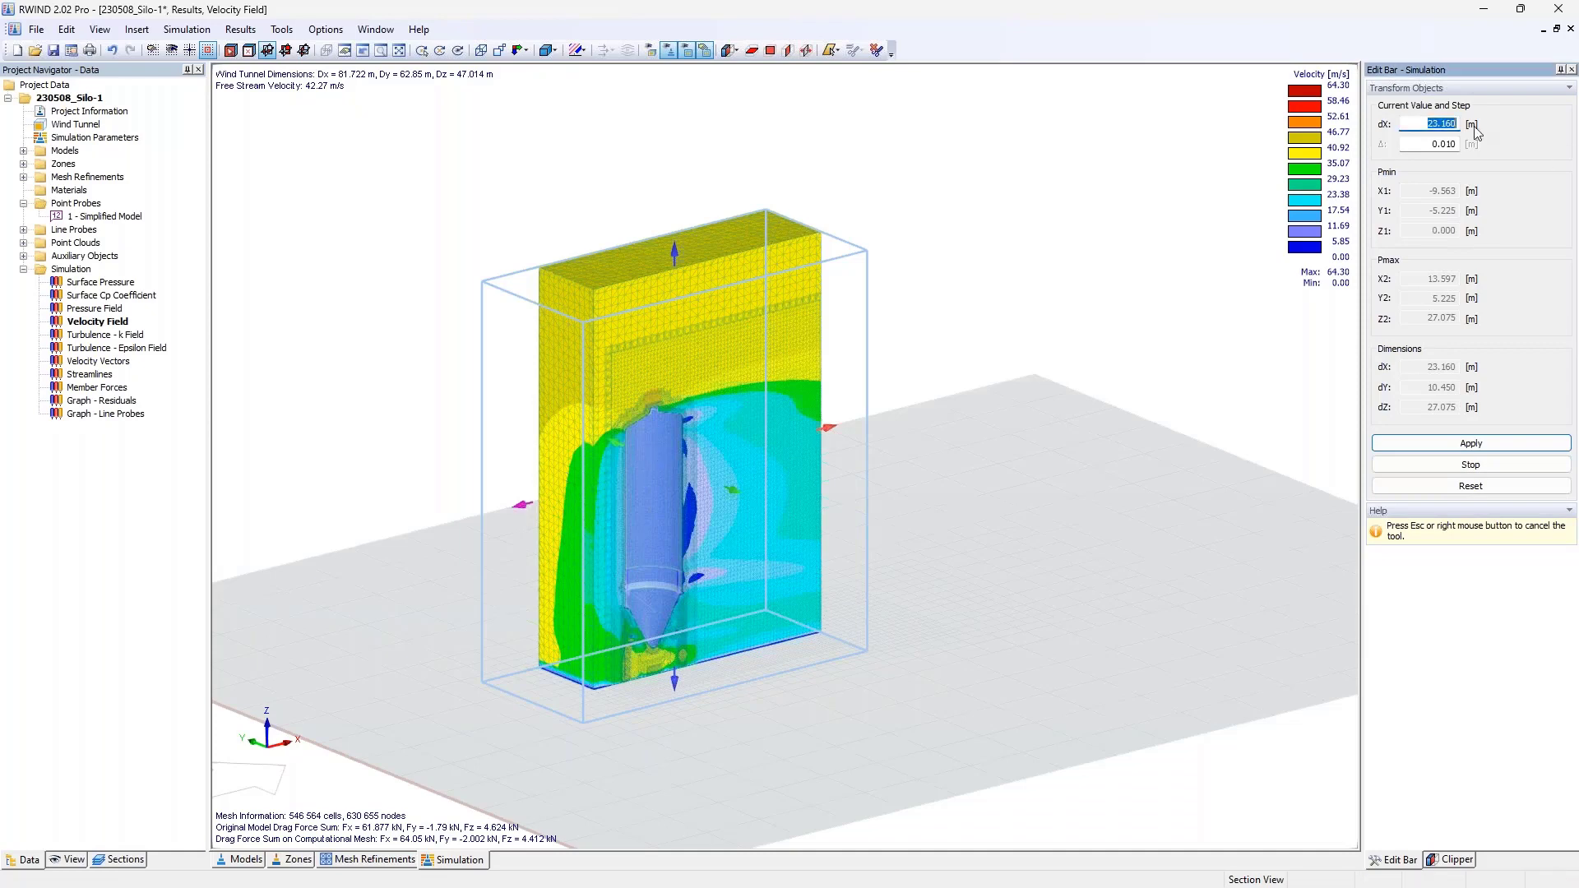
{"action": "left_click", "coordinate": [1466, 444]}
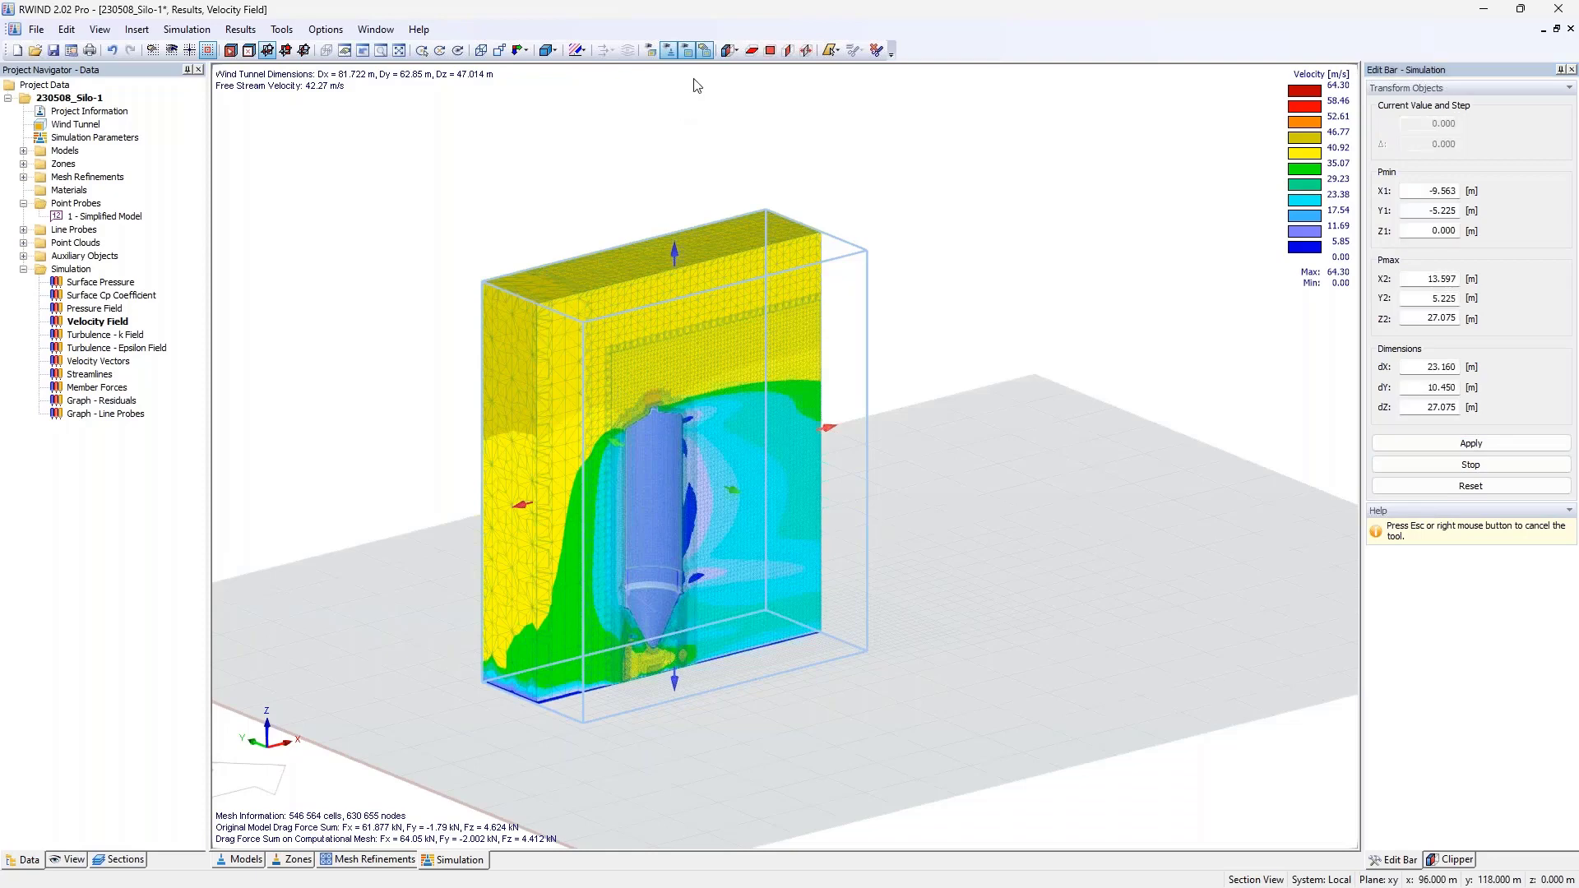
{"action": "key", "text": "Escape"}
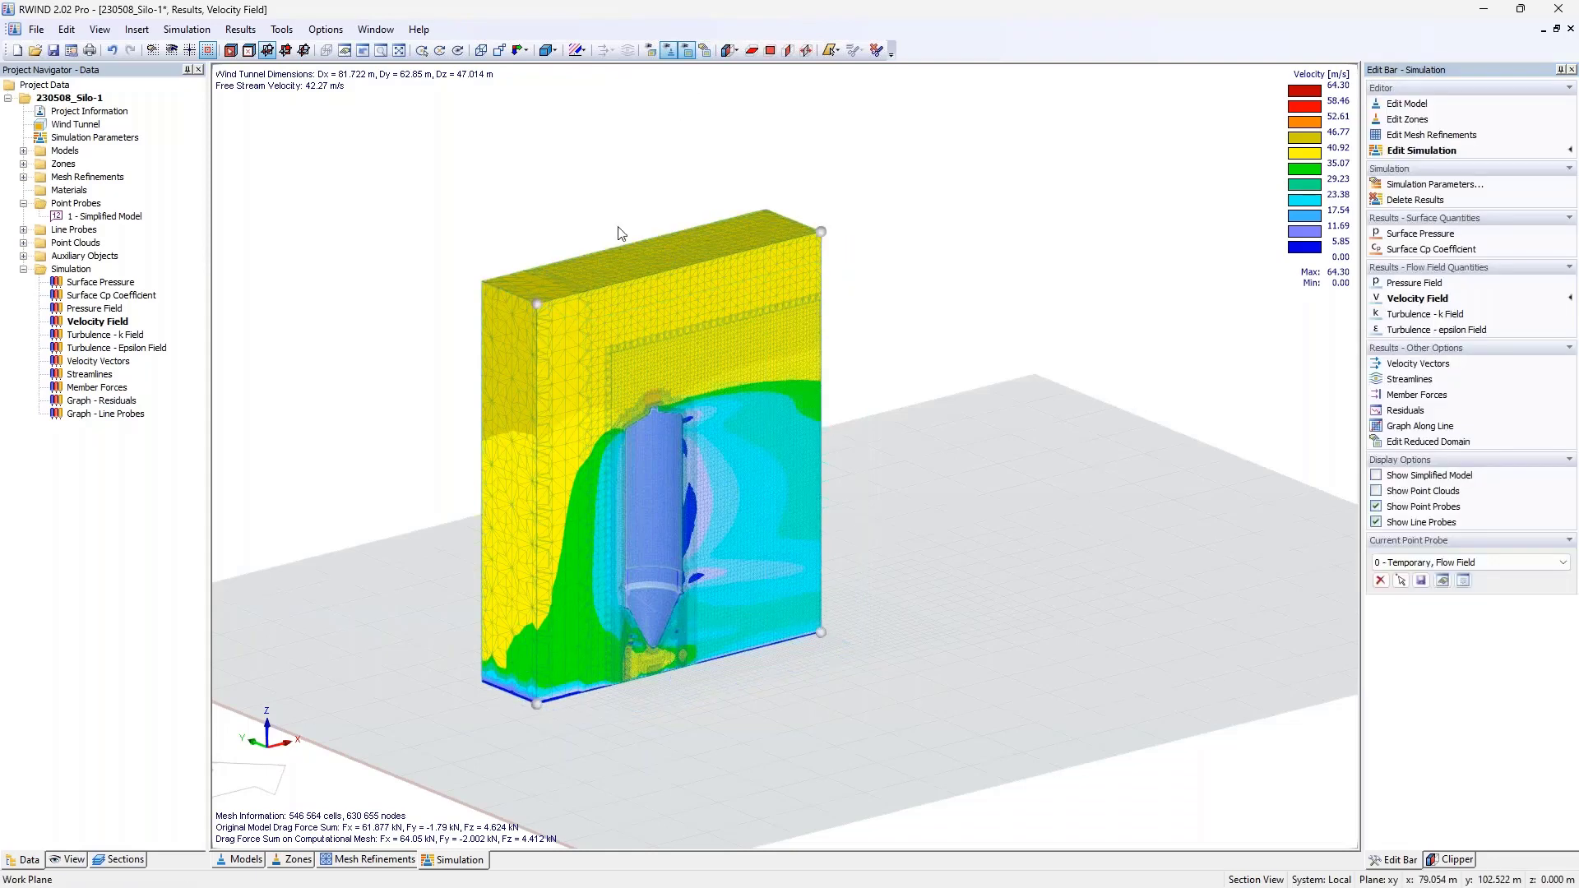
Turn off the reduced domain to display the velocity field over the full wind tunnel.
{"action": "left_click", "coordinate": [687, 52]}
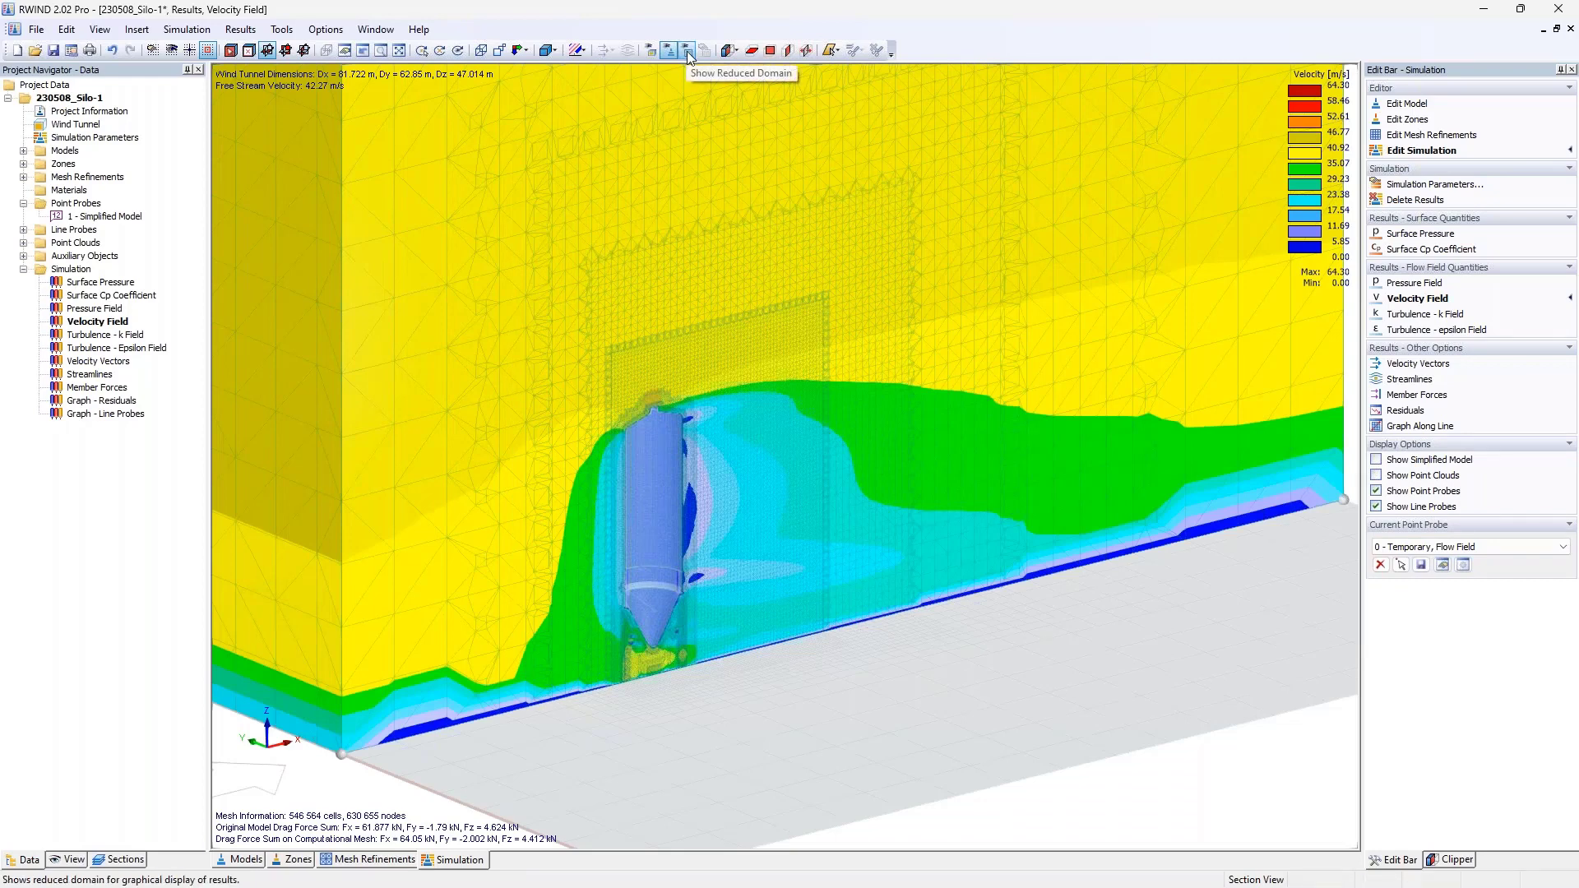
{"action": "scroll", "coordinate": [719, 263], "scroll_direction": "down", "scroll_amount": 3}
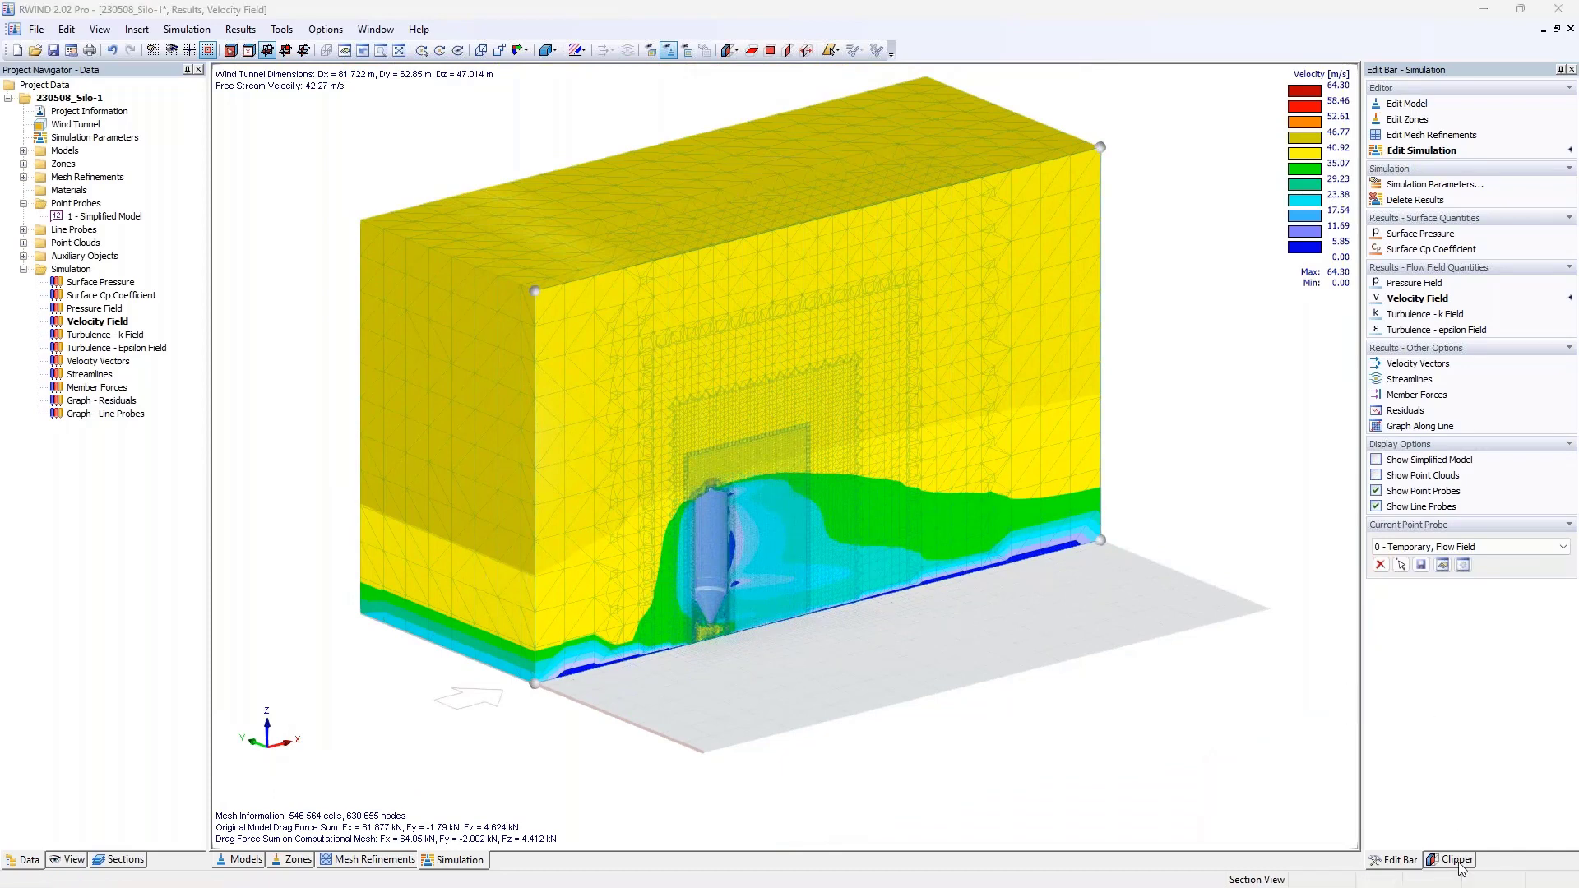
{"action": "mouse_move", "coordinate": [378, 286]}
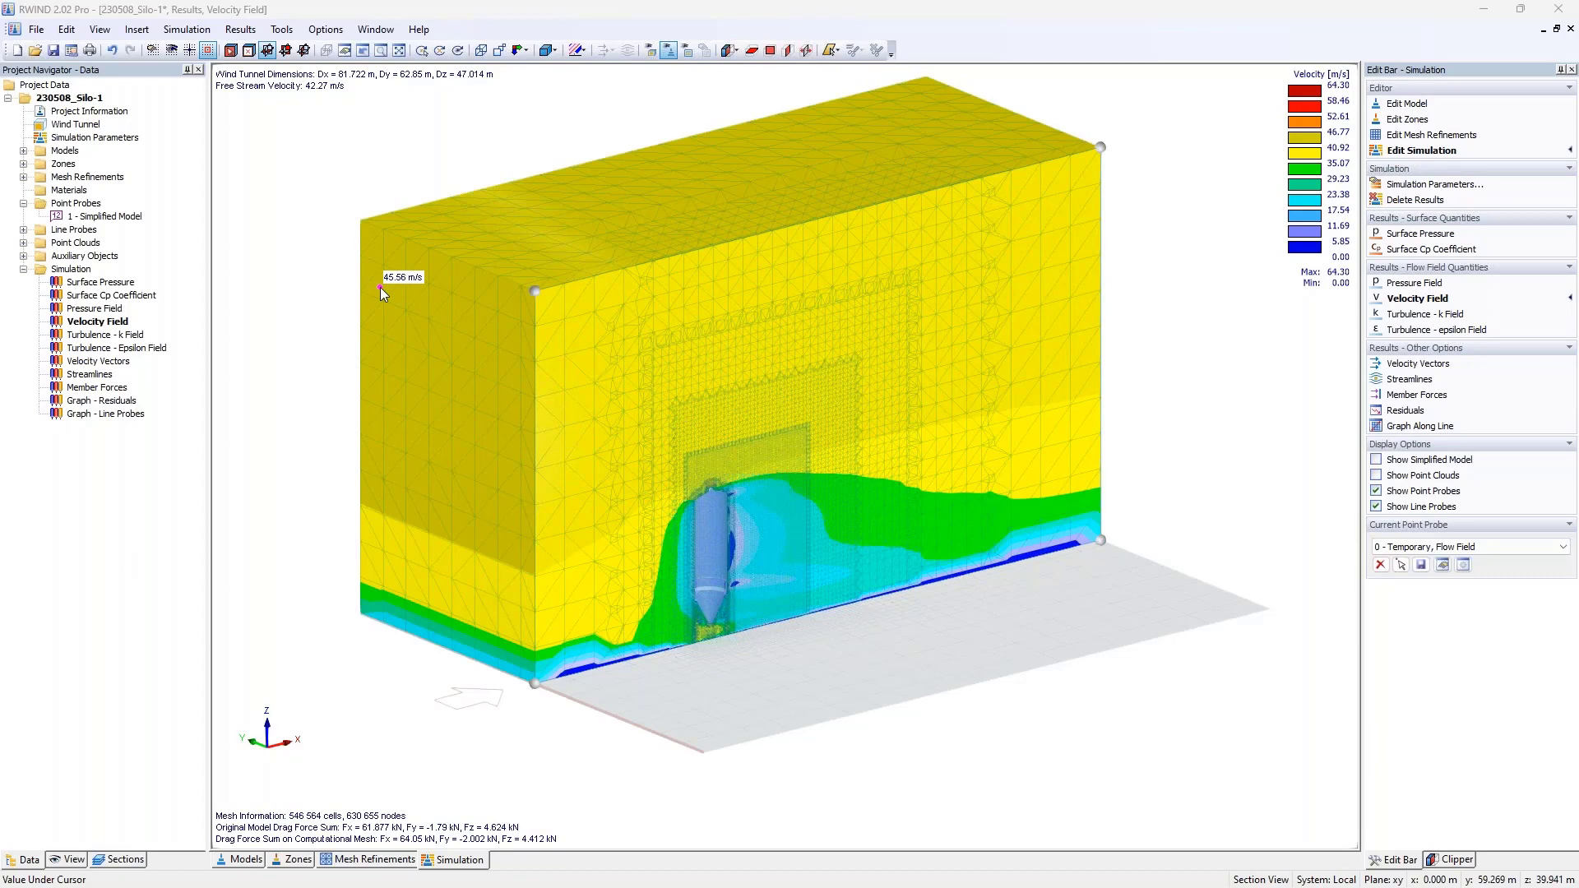
View the velocity field clipped by a horizontal +Z plane, and return the clipper plane to the -Y orientation.
{"action": "left_click", "coordinate": [1456, 860]}
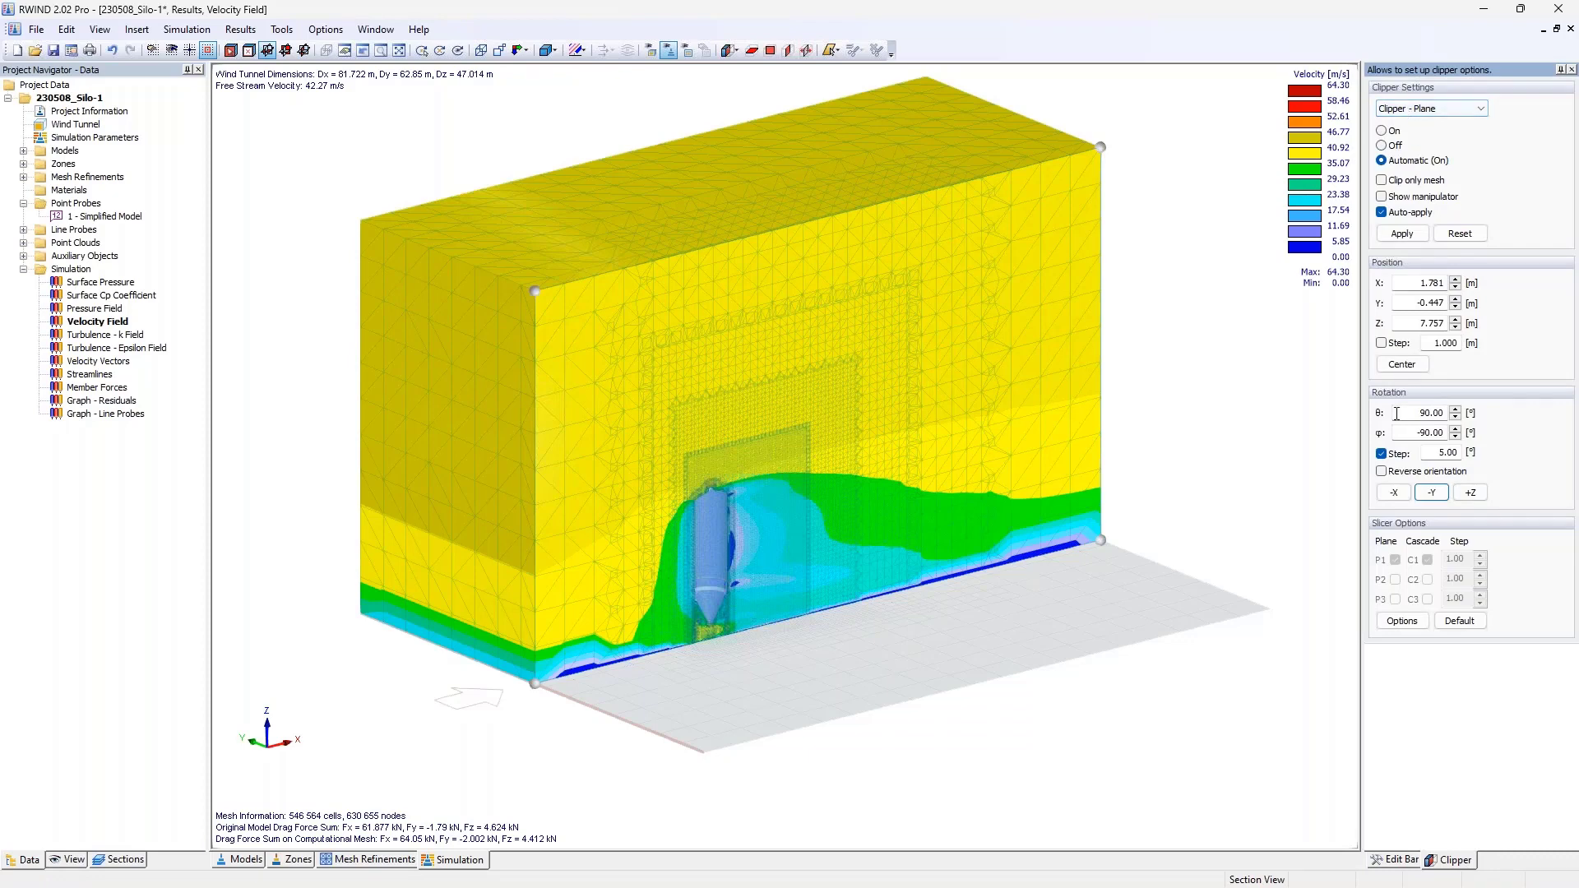
{"action": "mouse_move", "coordinate": [1096, 449]}
{"action": "left_click", "coordinate": [1472, 493]}
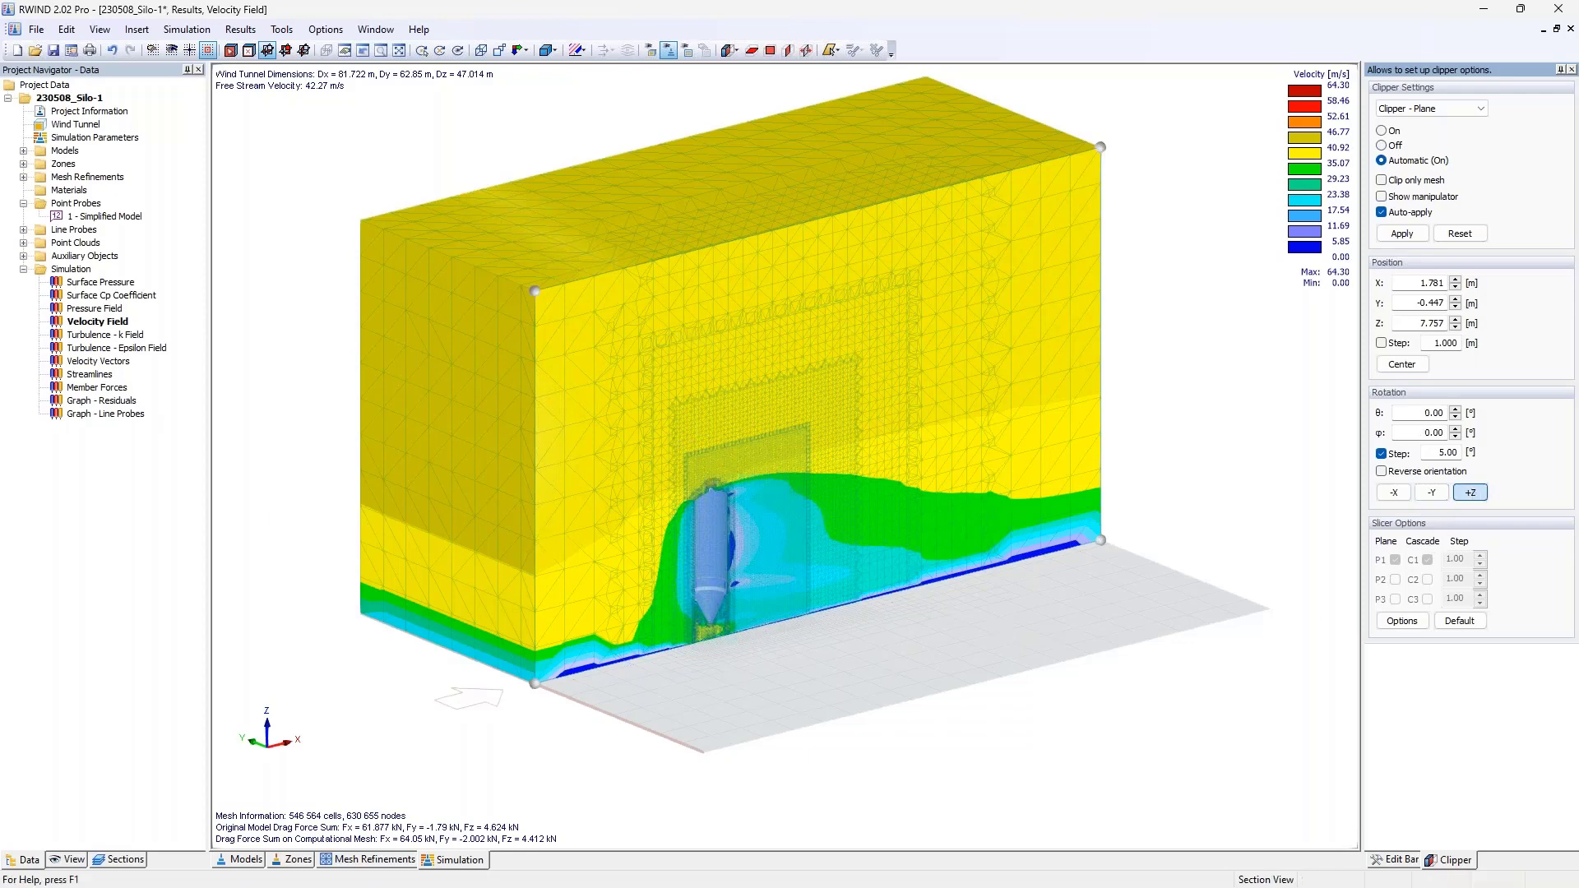
{"action": "left_click", "coordinate": [1432, 493]}
{"action": "left_click", "coordinate": [1443, 495]}
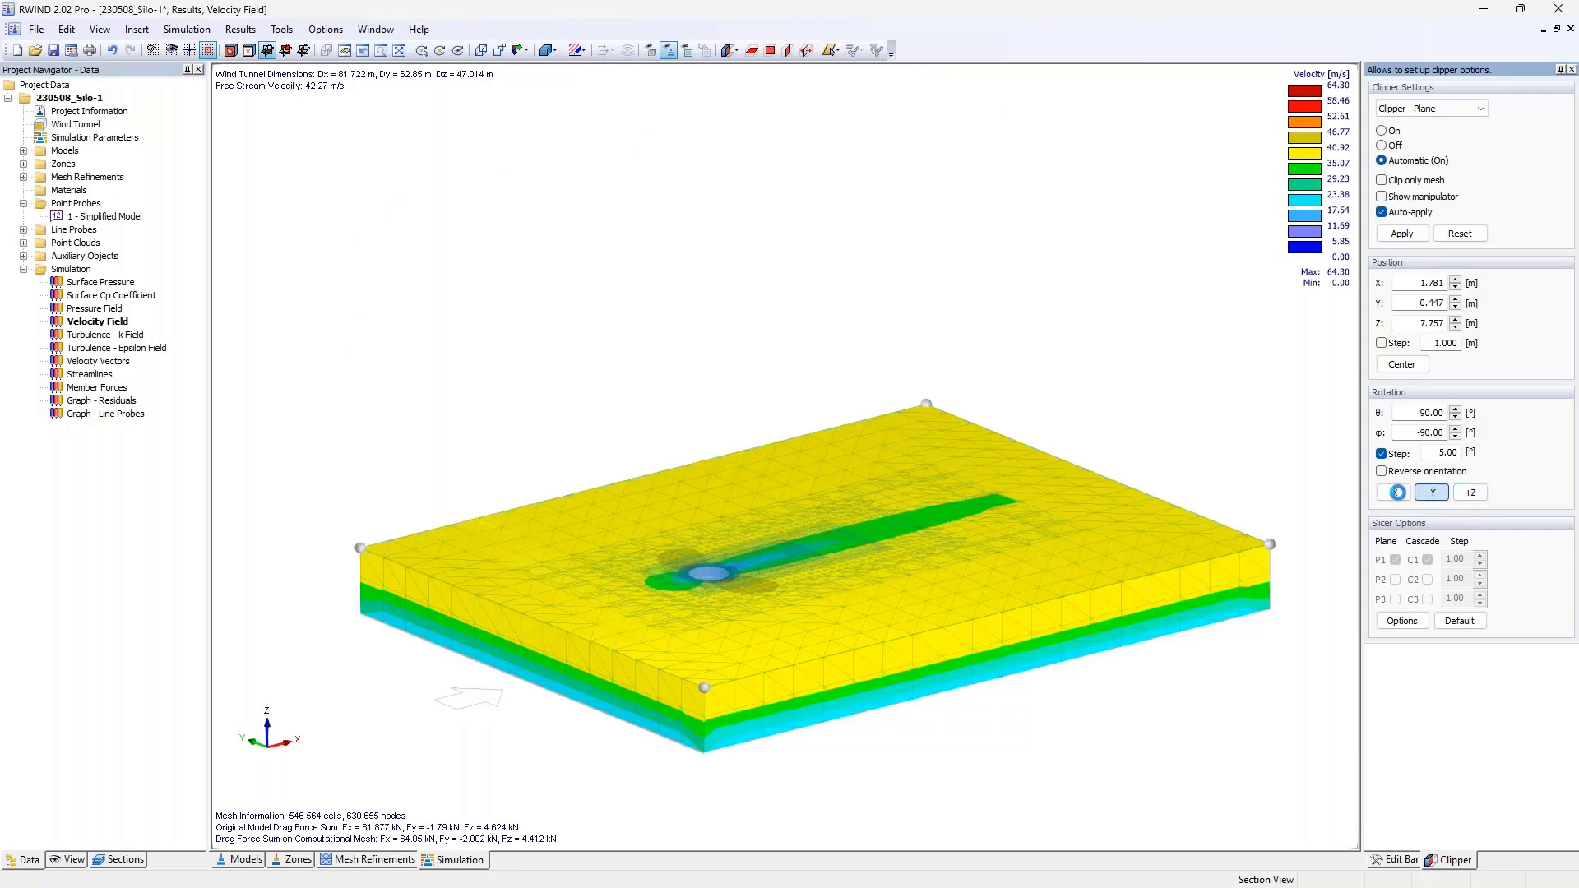
Orient the clipper plane to -X and move it downwind of the silo to X of about 28.7 m.
{"action": "left_click", "coordinate": [1397, 492]}
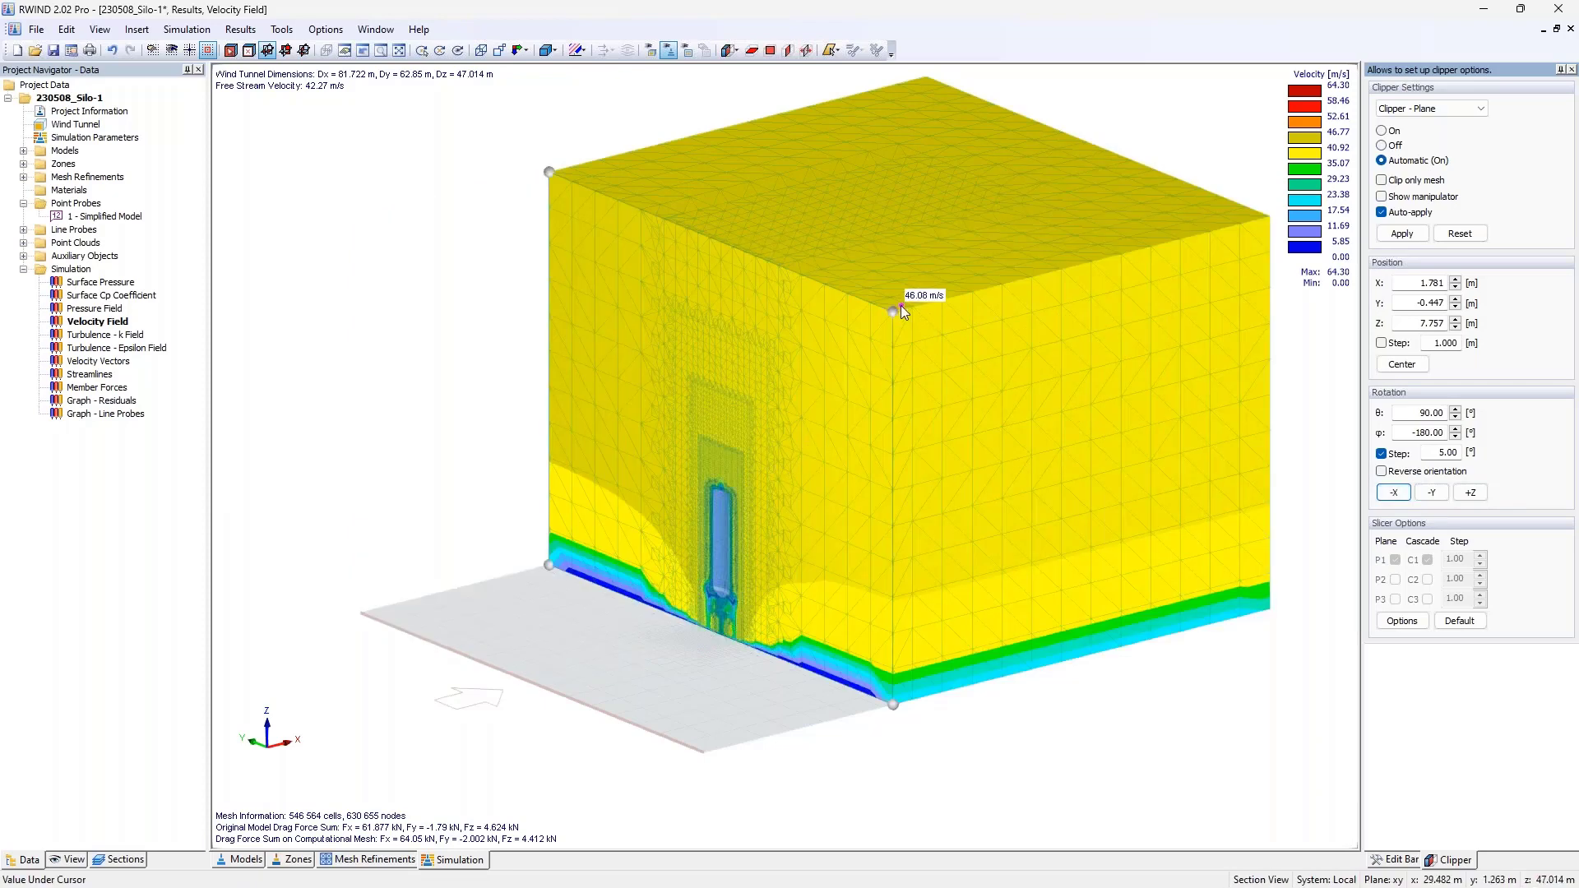
{"action": "left_click_drag", "start_coordinate": [905, 311], "coordinate": [1093, 321]}
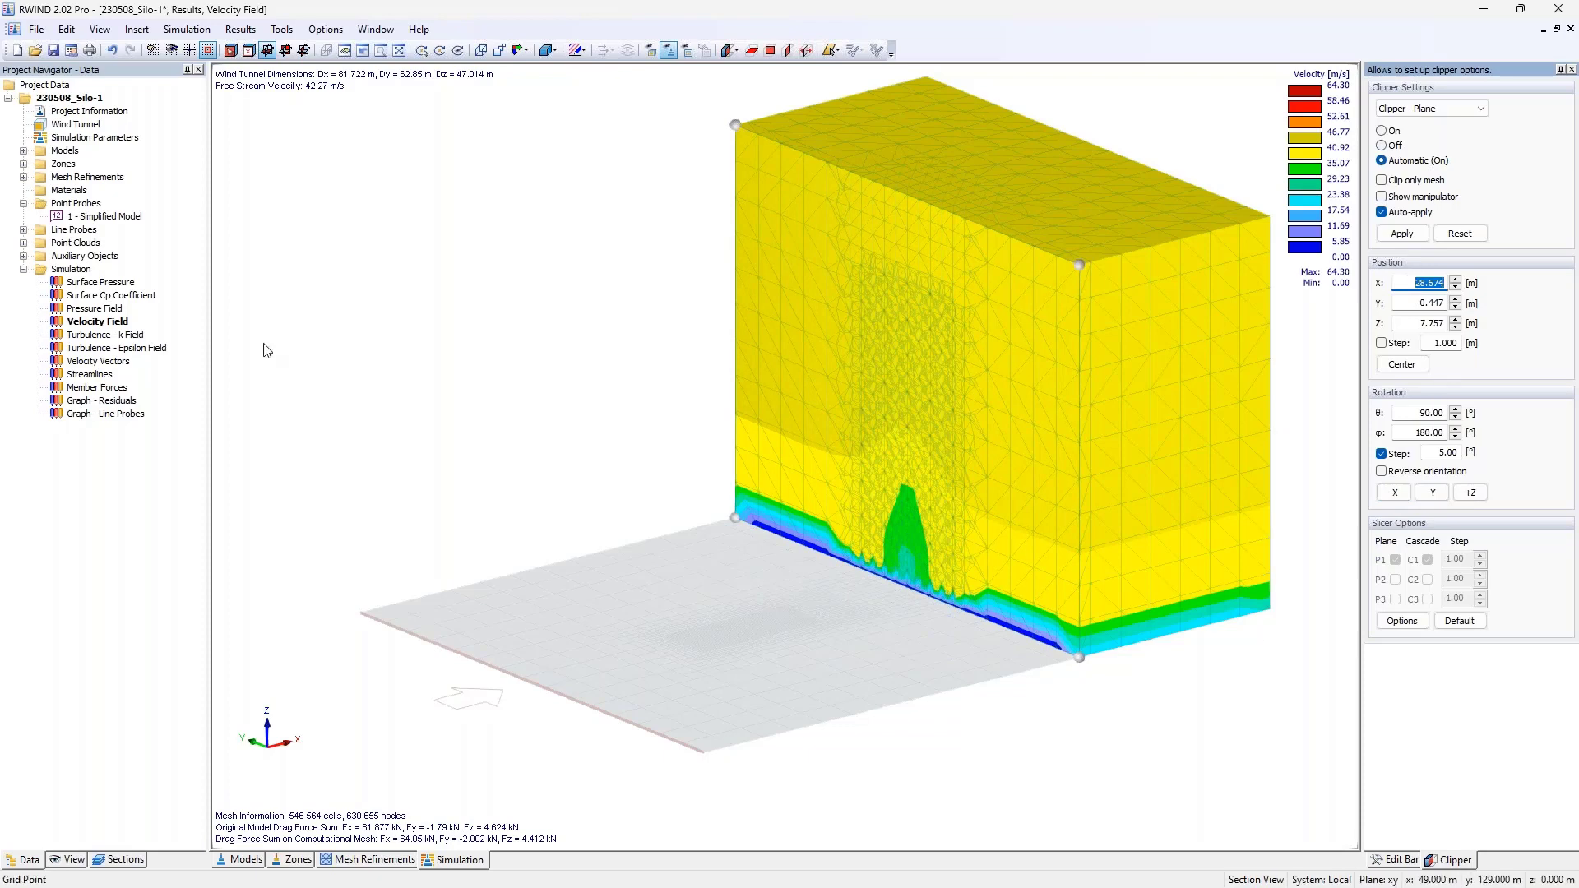
Display the surface pressure on the silo, and turn on the clipper plane in the -Y orientation.
{"action": "left_click", "coordinate": [102, 282]}
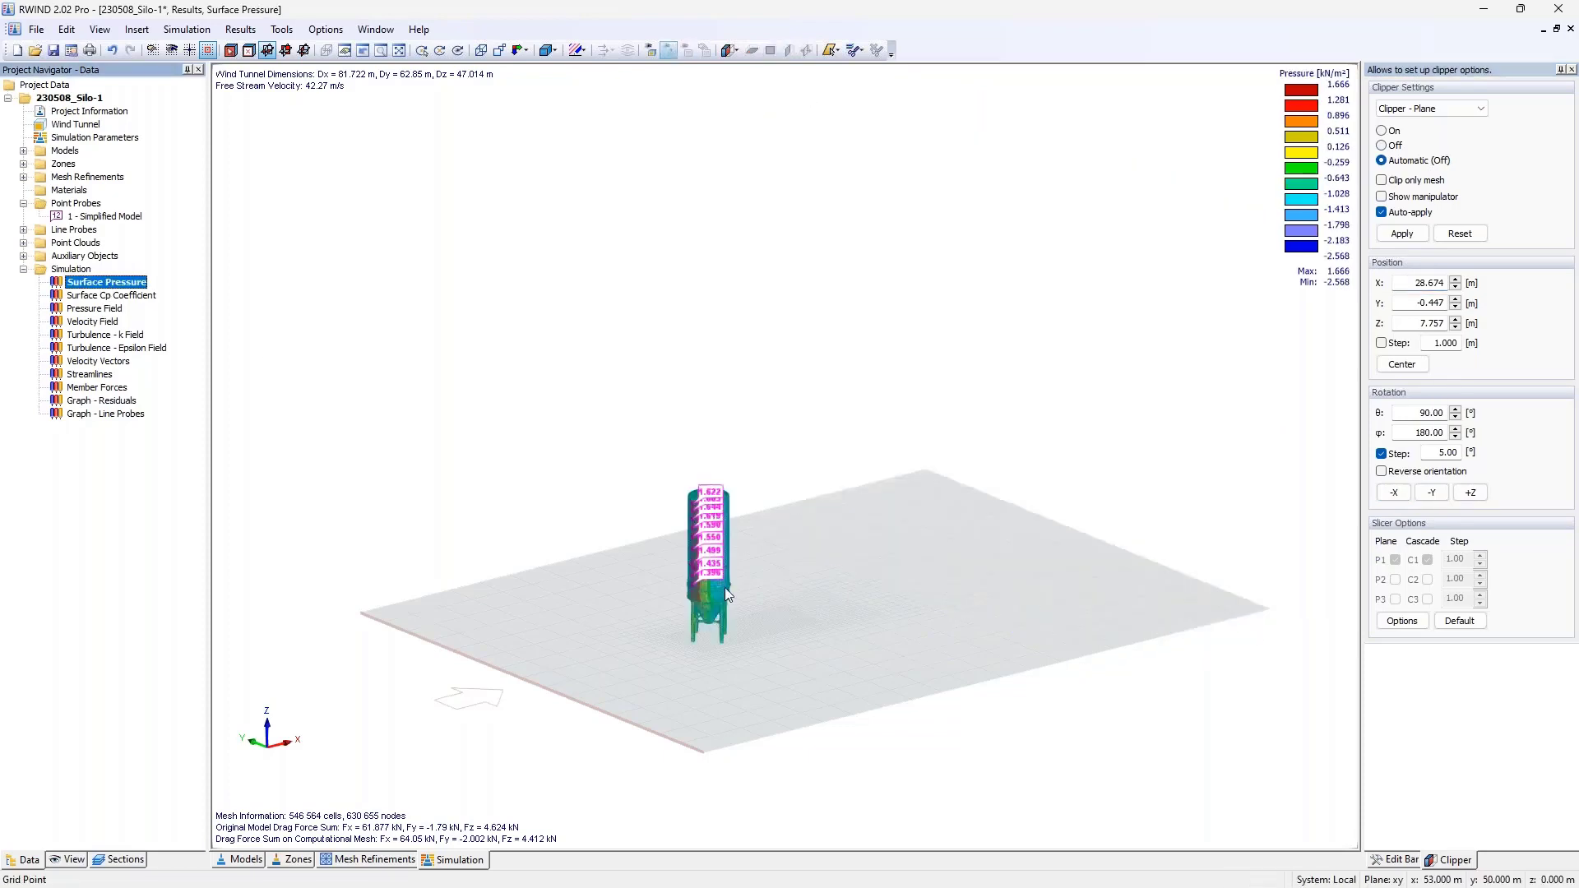
{"action": "scroll", "coordinate": [699, 588], "scroll_direction": "up", "scroll_amount": 3}
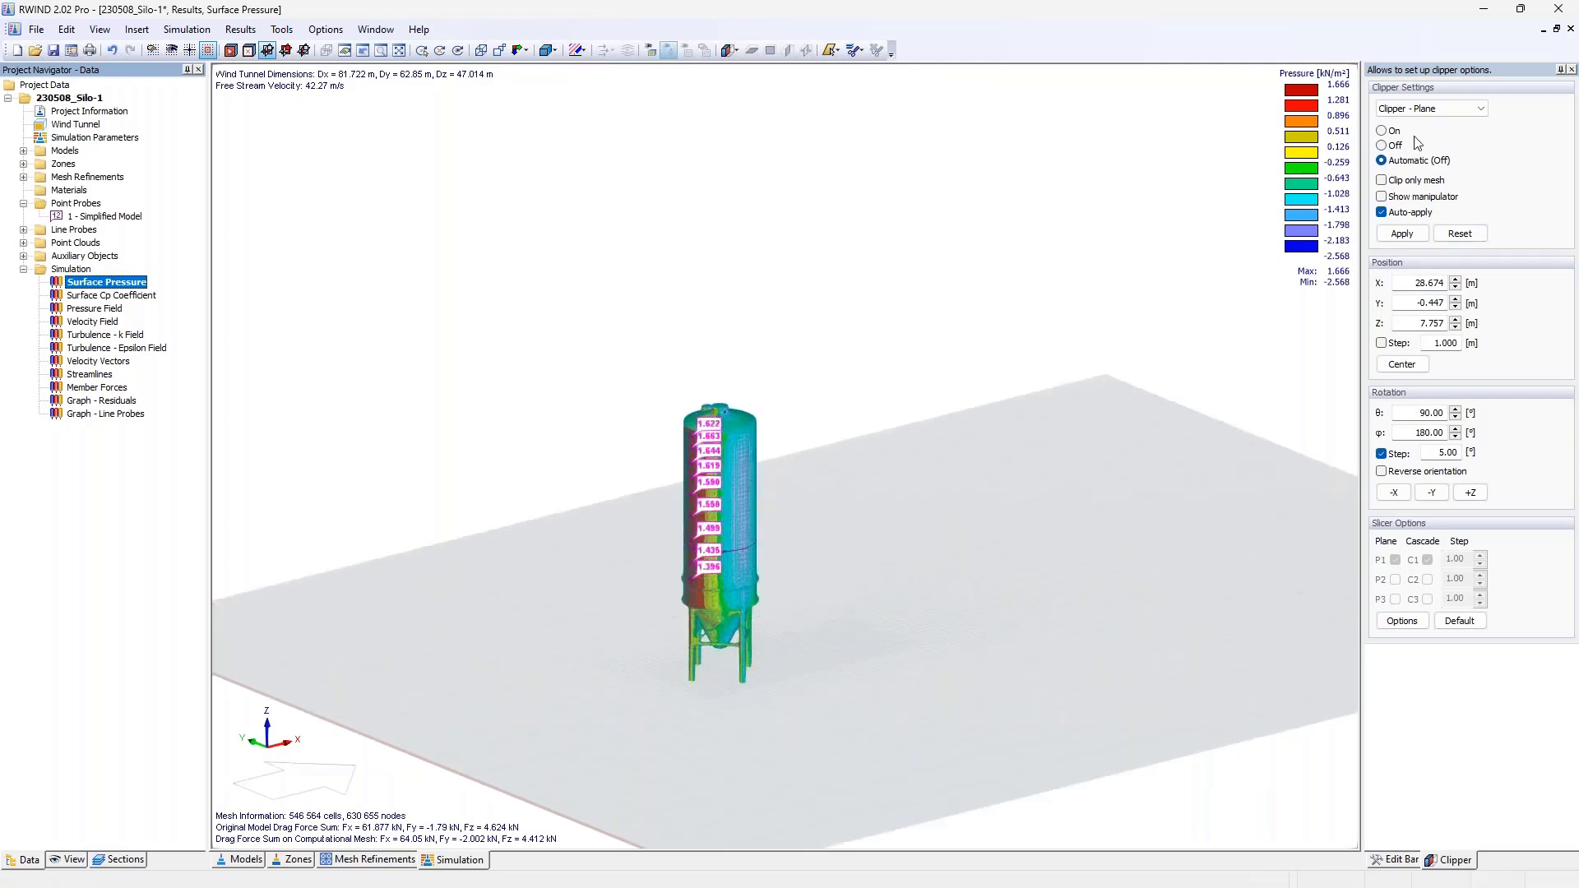
{"action": "left_click", "coordinate": [1383, 131]}
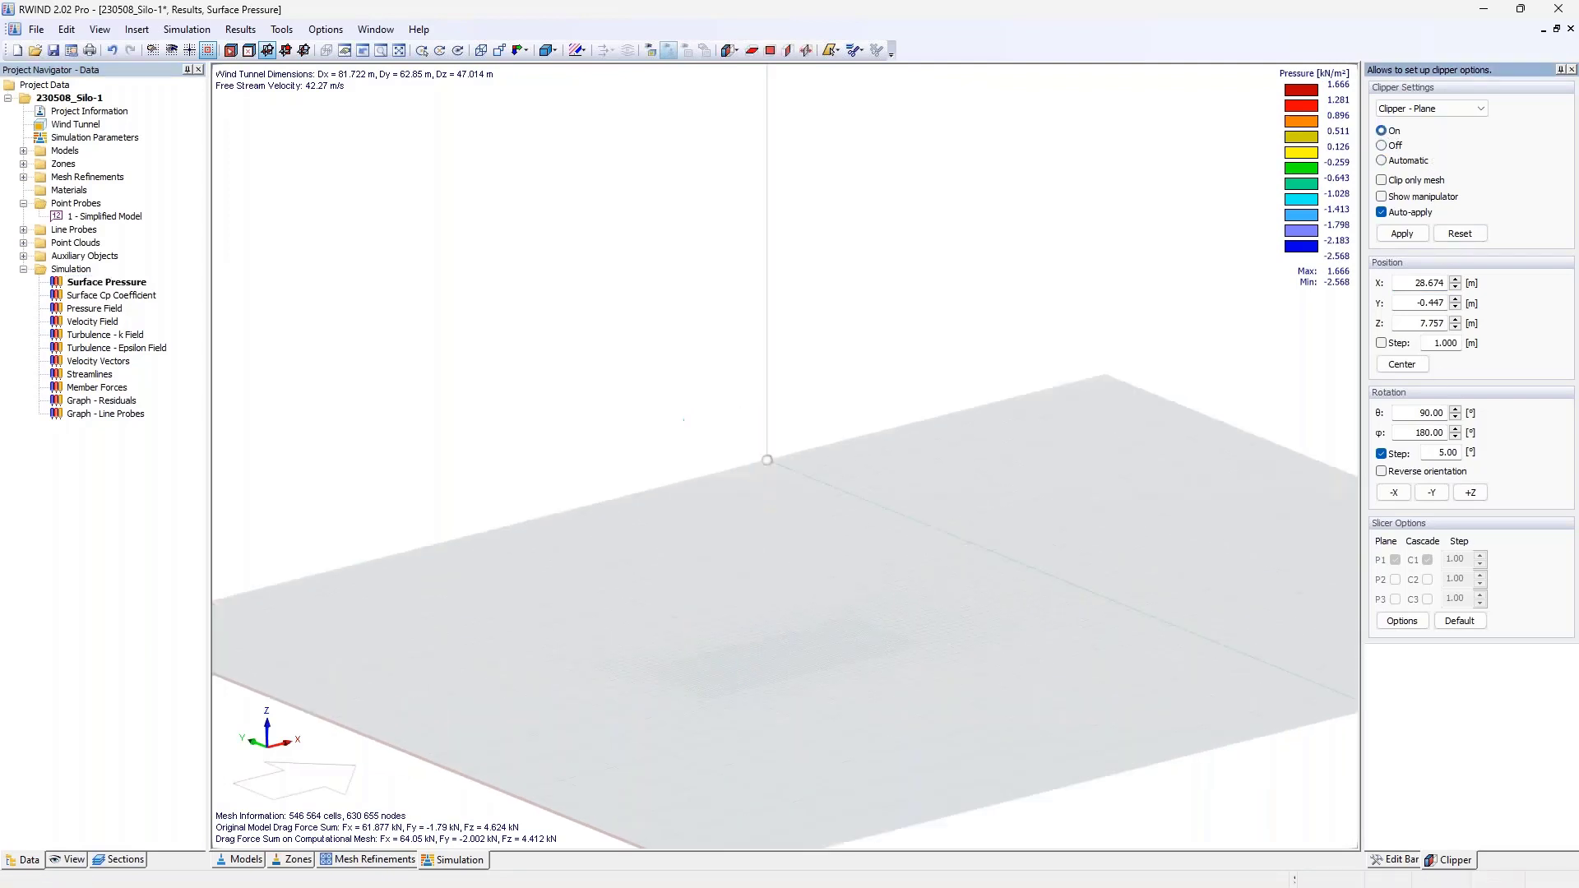
{"action": "left_click", "coordinate": [1432, 492]}
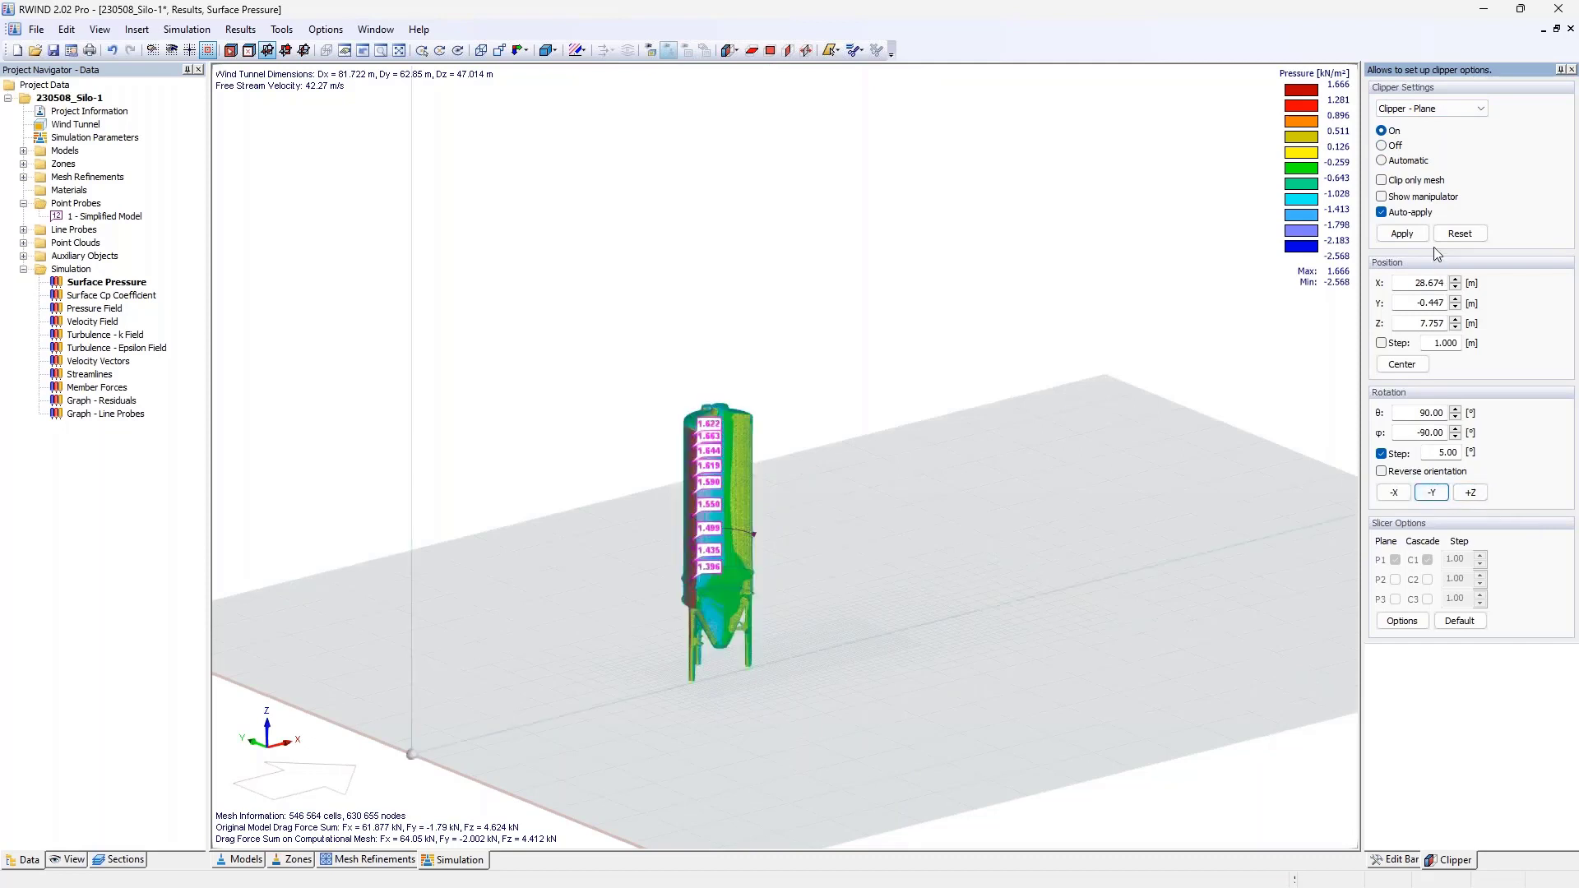
Show the clipper's manipulator and move the clipping plane through the silo to Y of about 0.7 m.
{"action": "left_click", "coordinate": [1428, 197]}
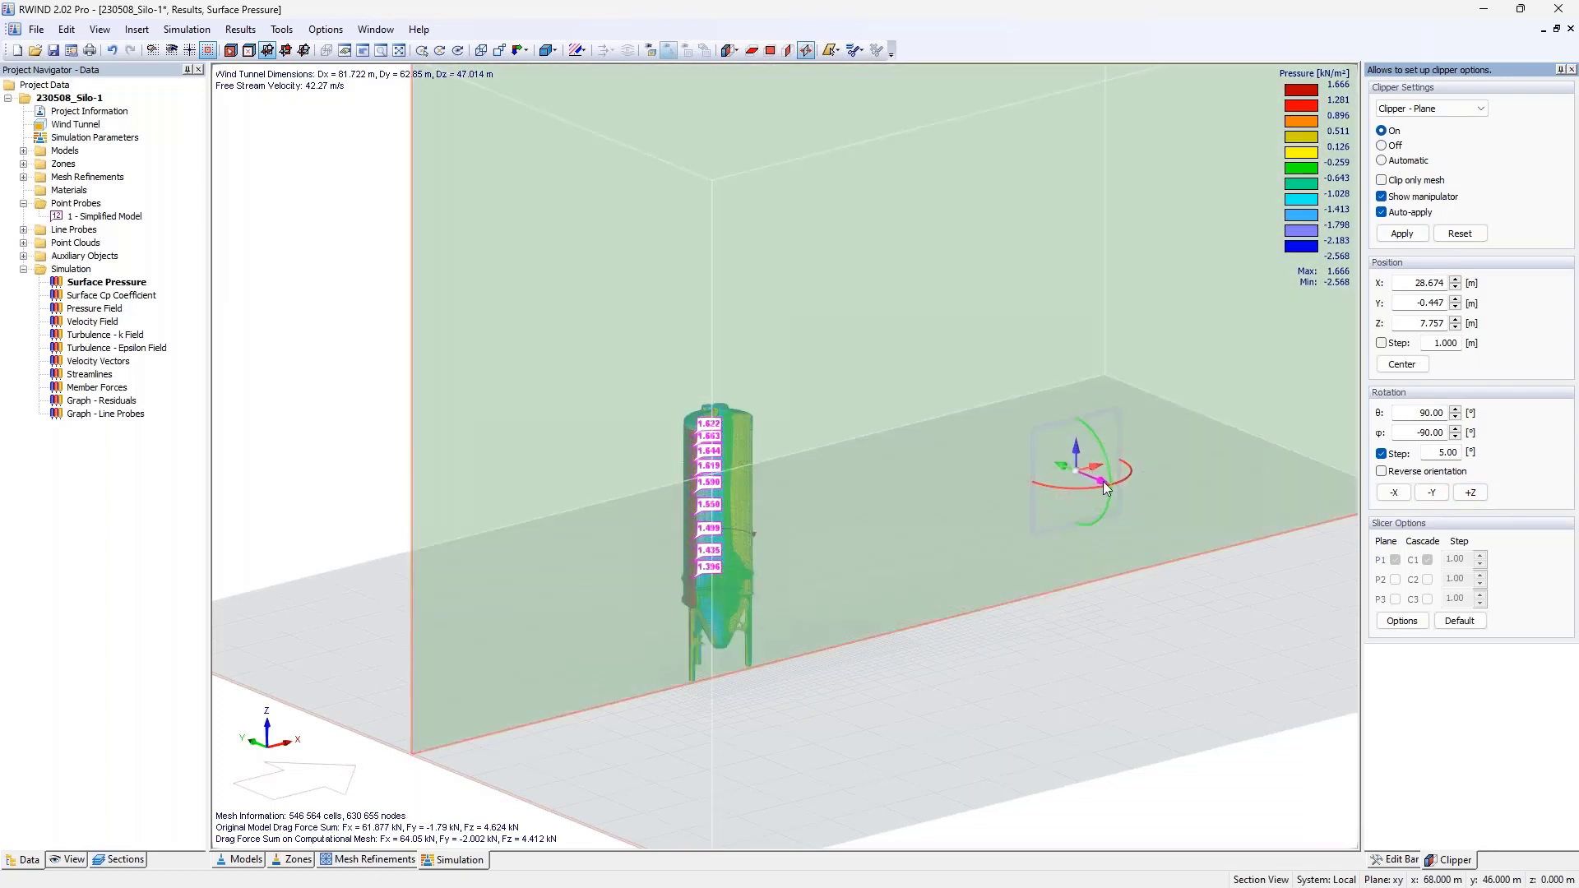
{"action": "left_click_drag", "start_coordinate": [1097, 480], "coordinate": [984, 497]}
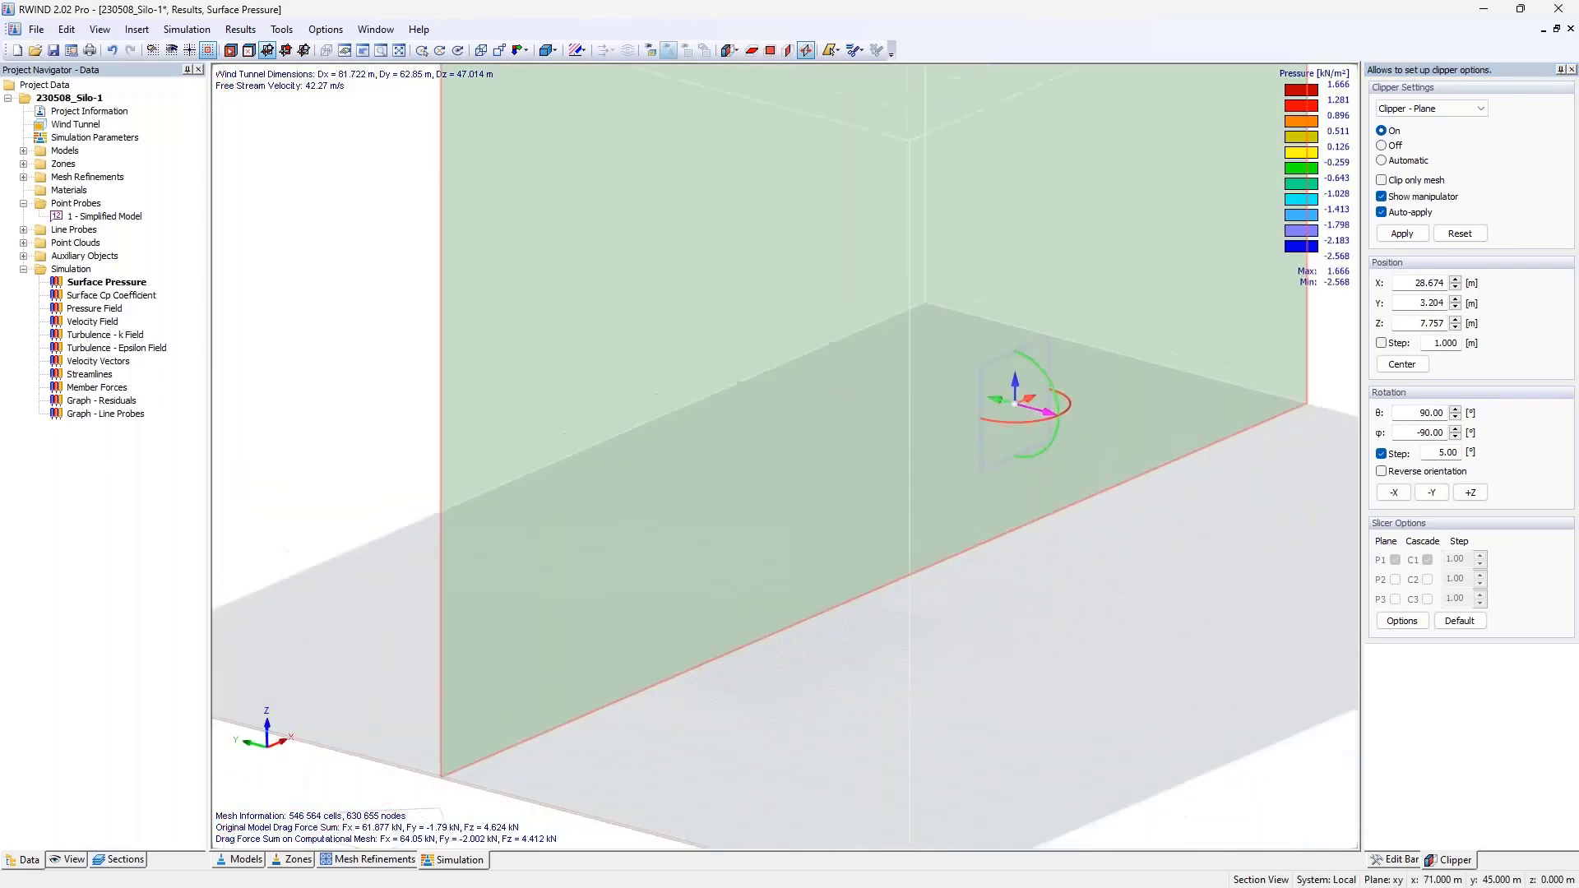
{"action": "left_click_drag", "start_coordinate": [1053, 415], "coordinate": [1081, 441]}
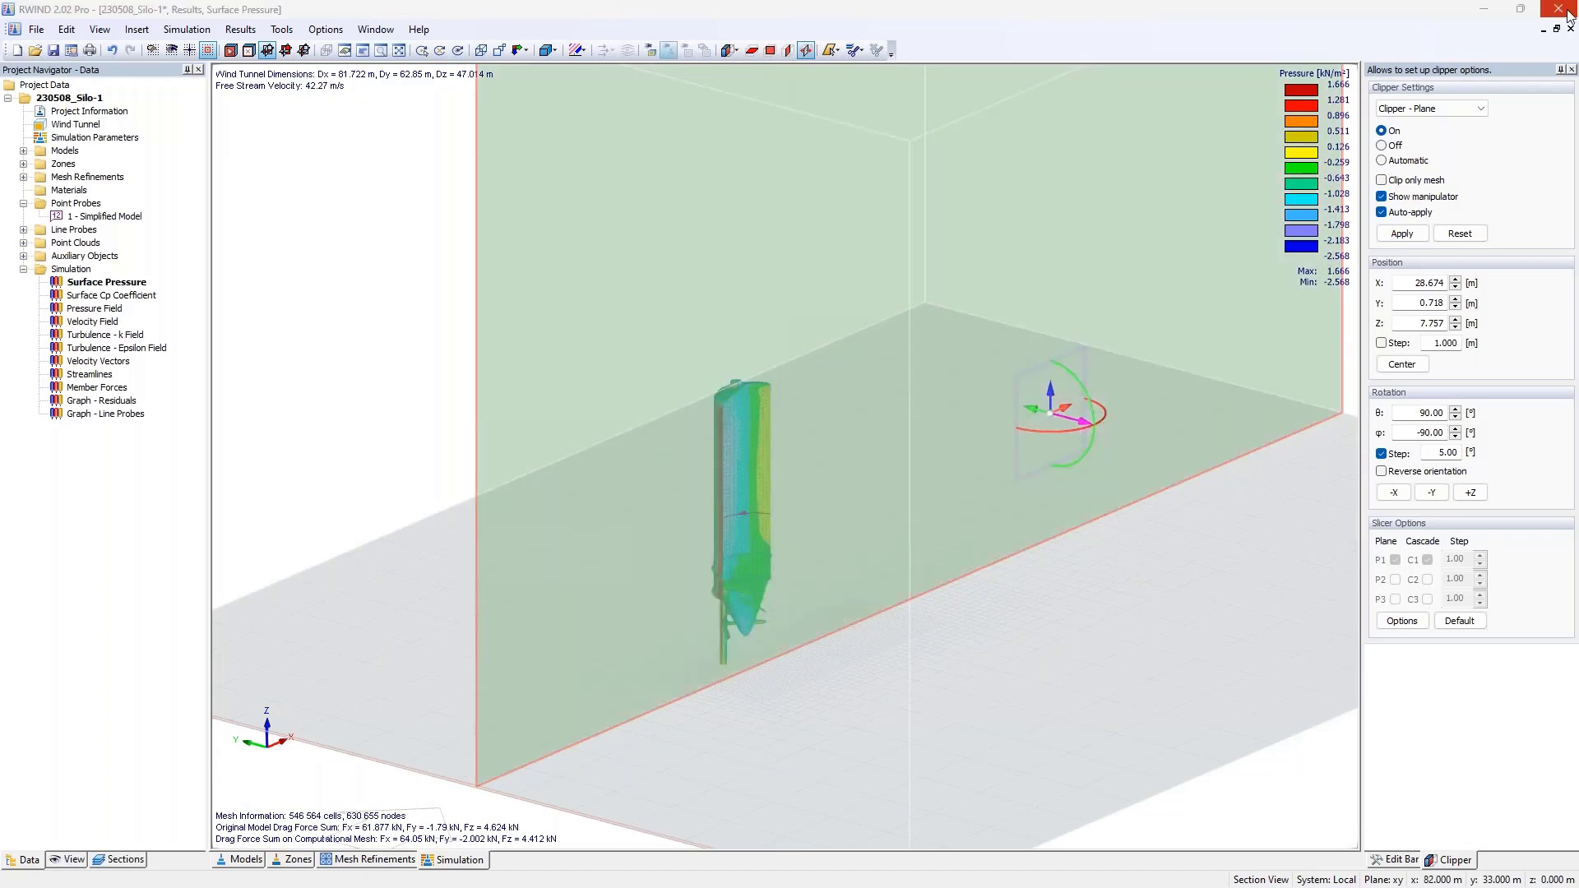
Close RWIND and return to the silo model in RFEM.
{"action": "left_click", "coordinate": [1559, 9]}
{"action": "left_click", "coordinate": [805, 484]}
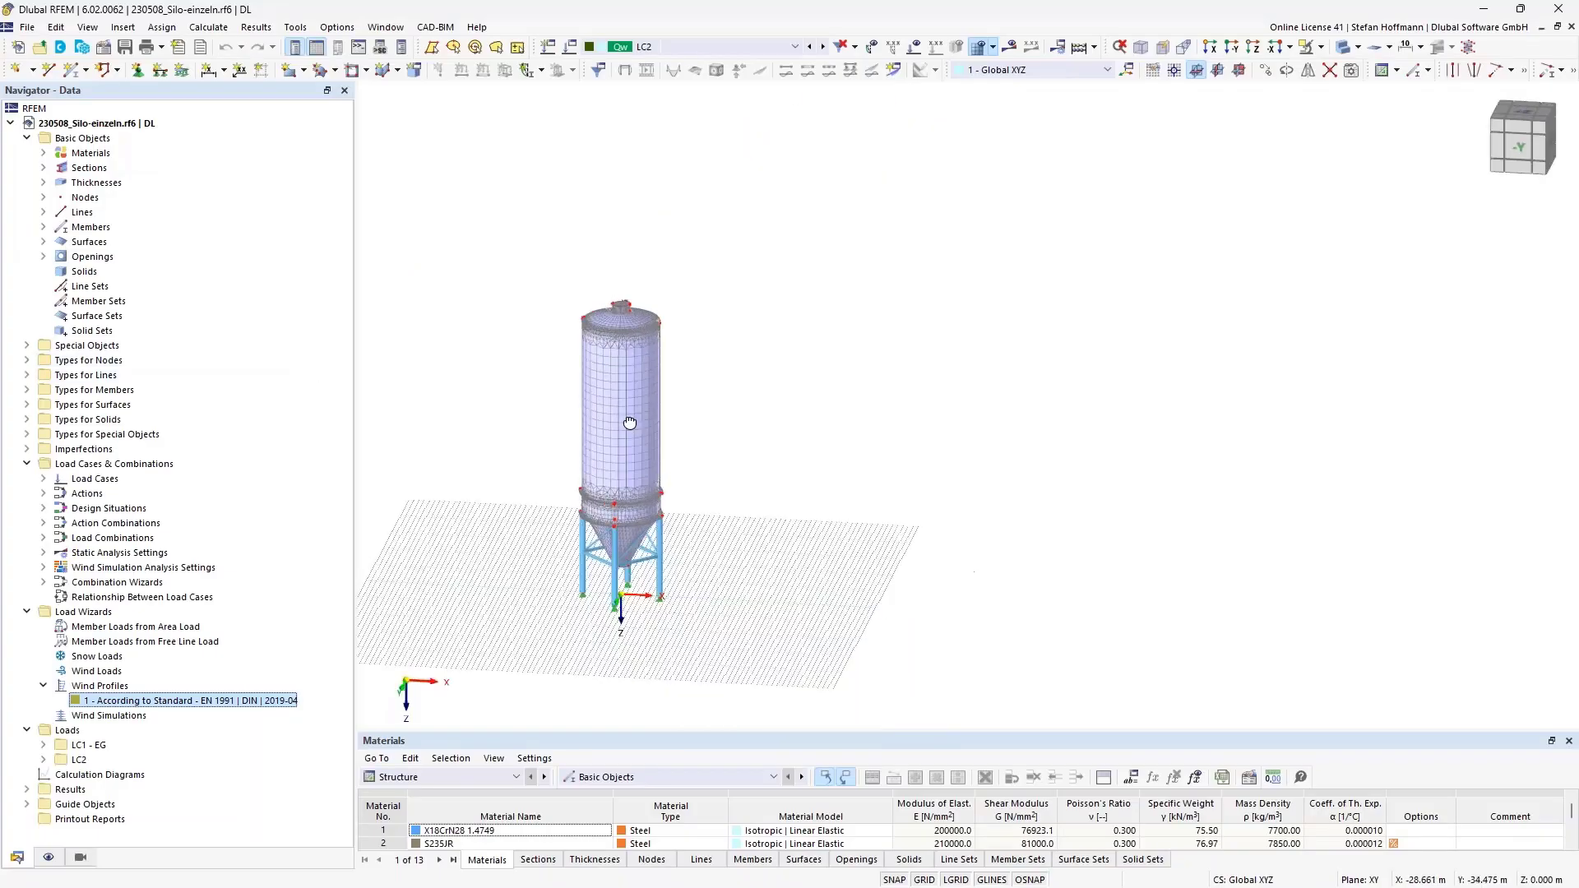
{"action": "middle_click_drag", "start_coordinate": [629, 423], "coordinate": [886, 472], "text": "ctrl"}
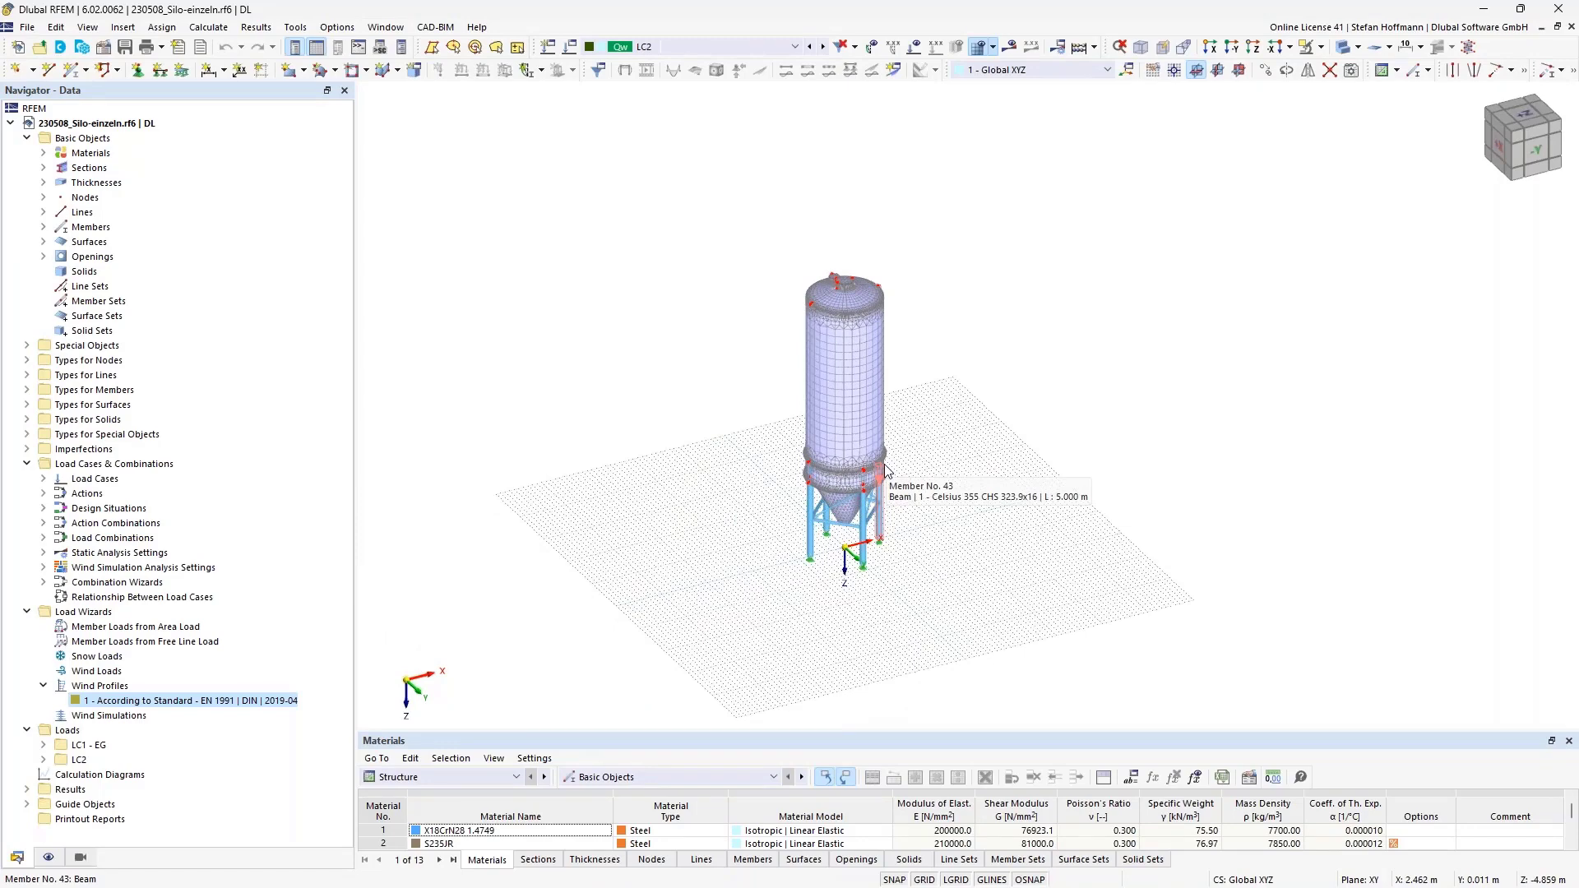
{"action": "scroll", "coordinate": [888, 460], "scroll_direction": "up", "scroll_amount": 5}
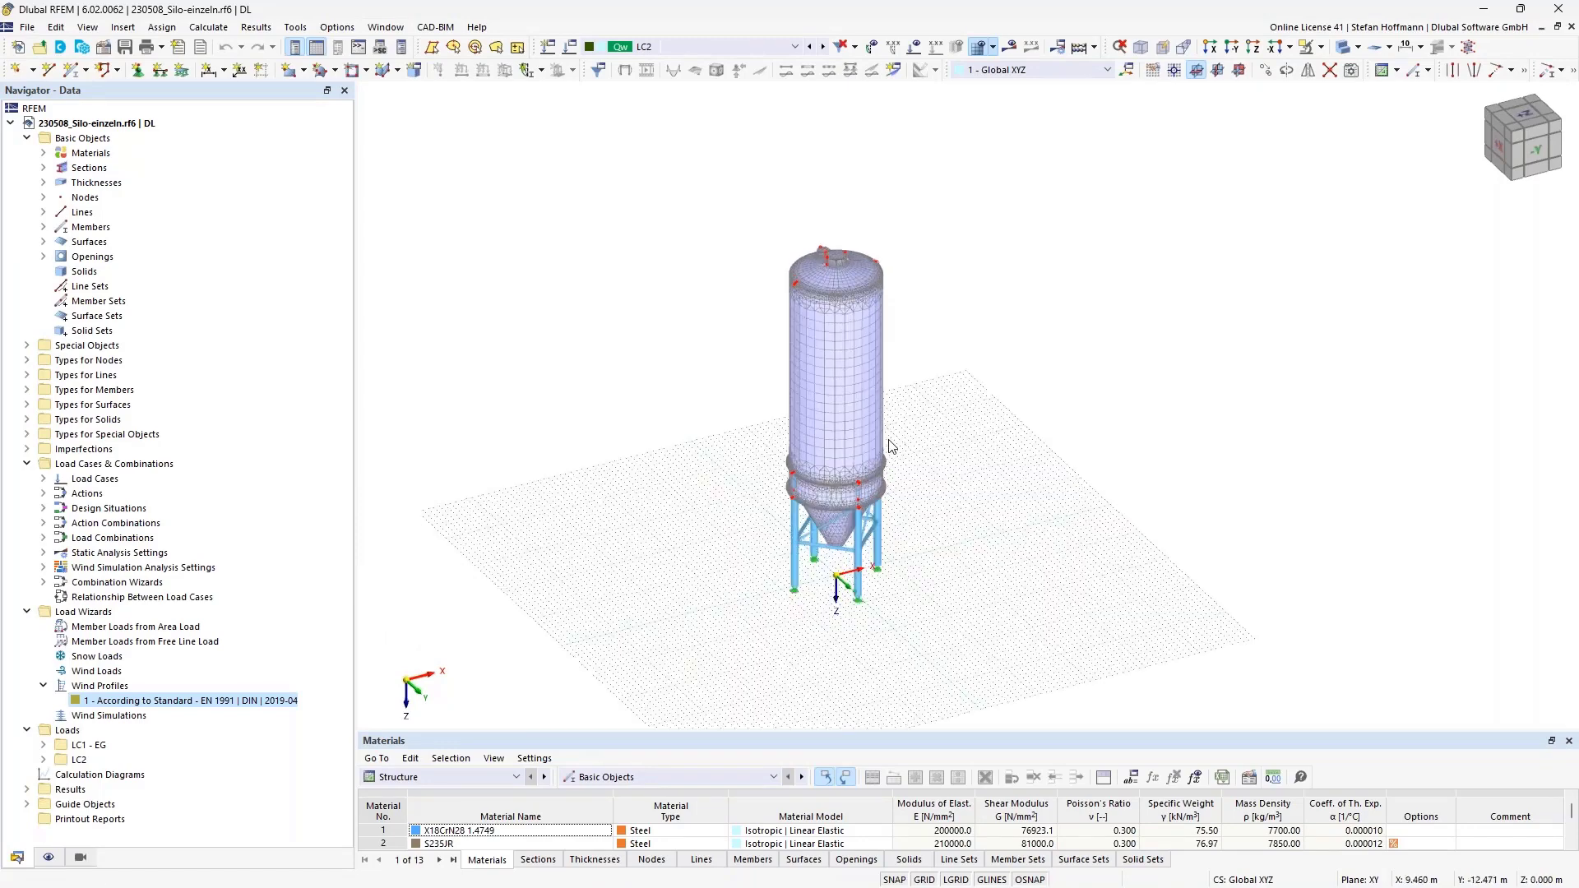
{"action": "scroll", "coordinate": [888, 446], "scroll_direction": "down", "scroll_amount": 4}
{"action": "scroll", "coordinate": [920, 363], "scroll_direction": "down", "scroll_amount": 3}
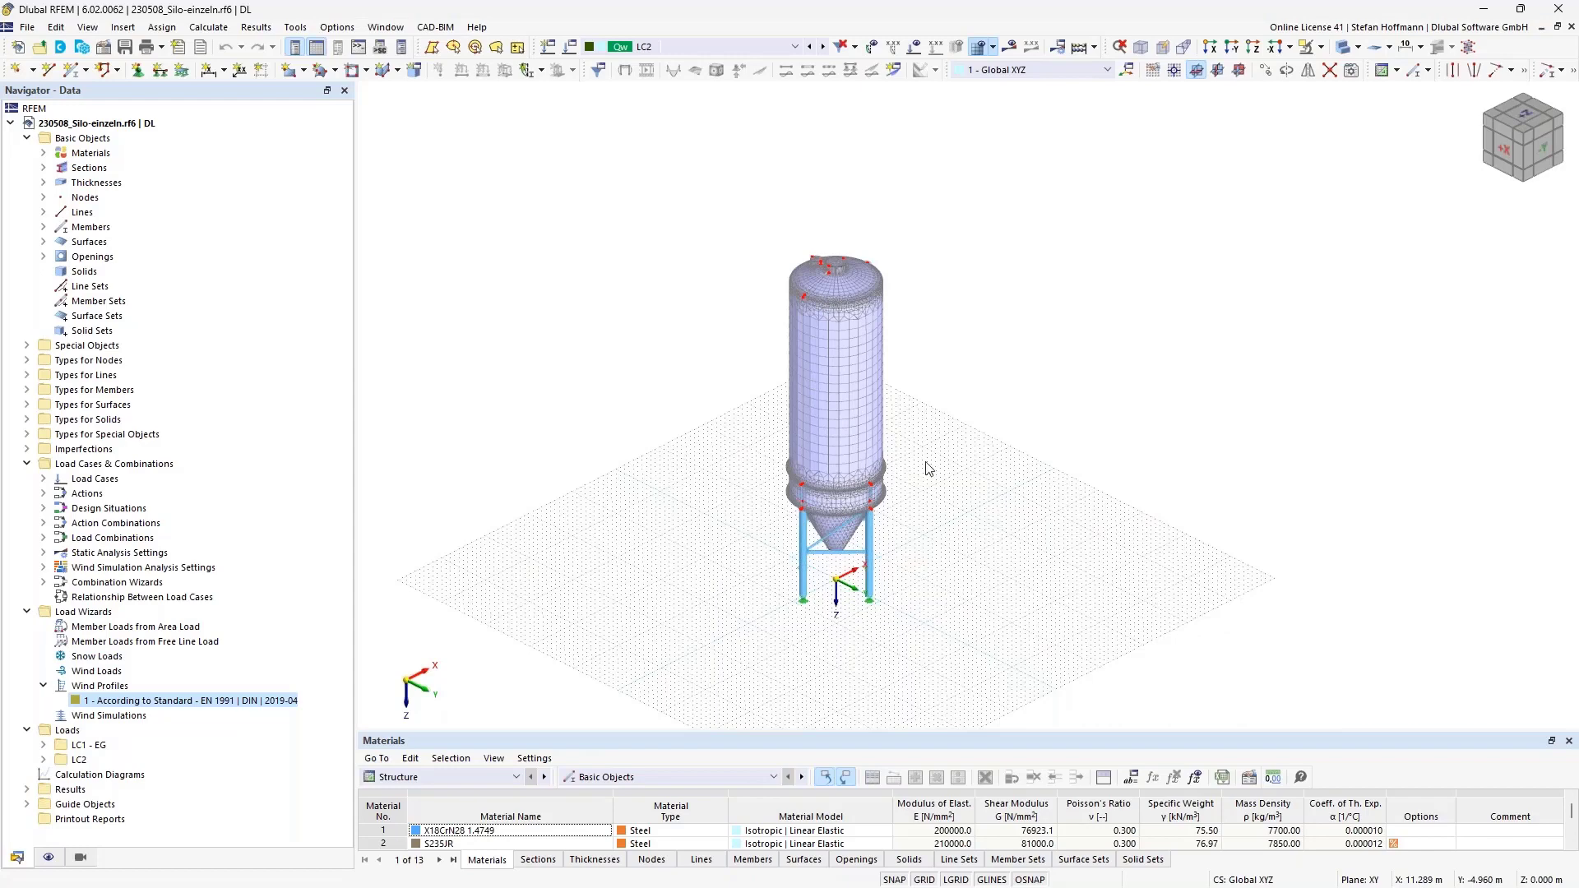
{"action": "middle_click_drag", "start_coordinate": [902, 423], "coordinate": [847, 300], "text": "ctrl"}
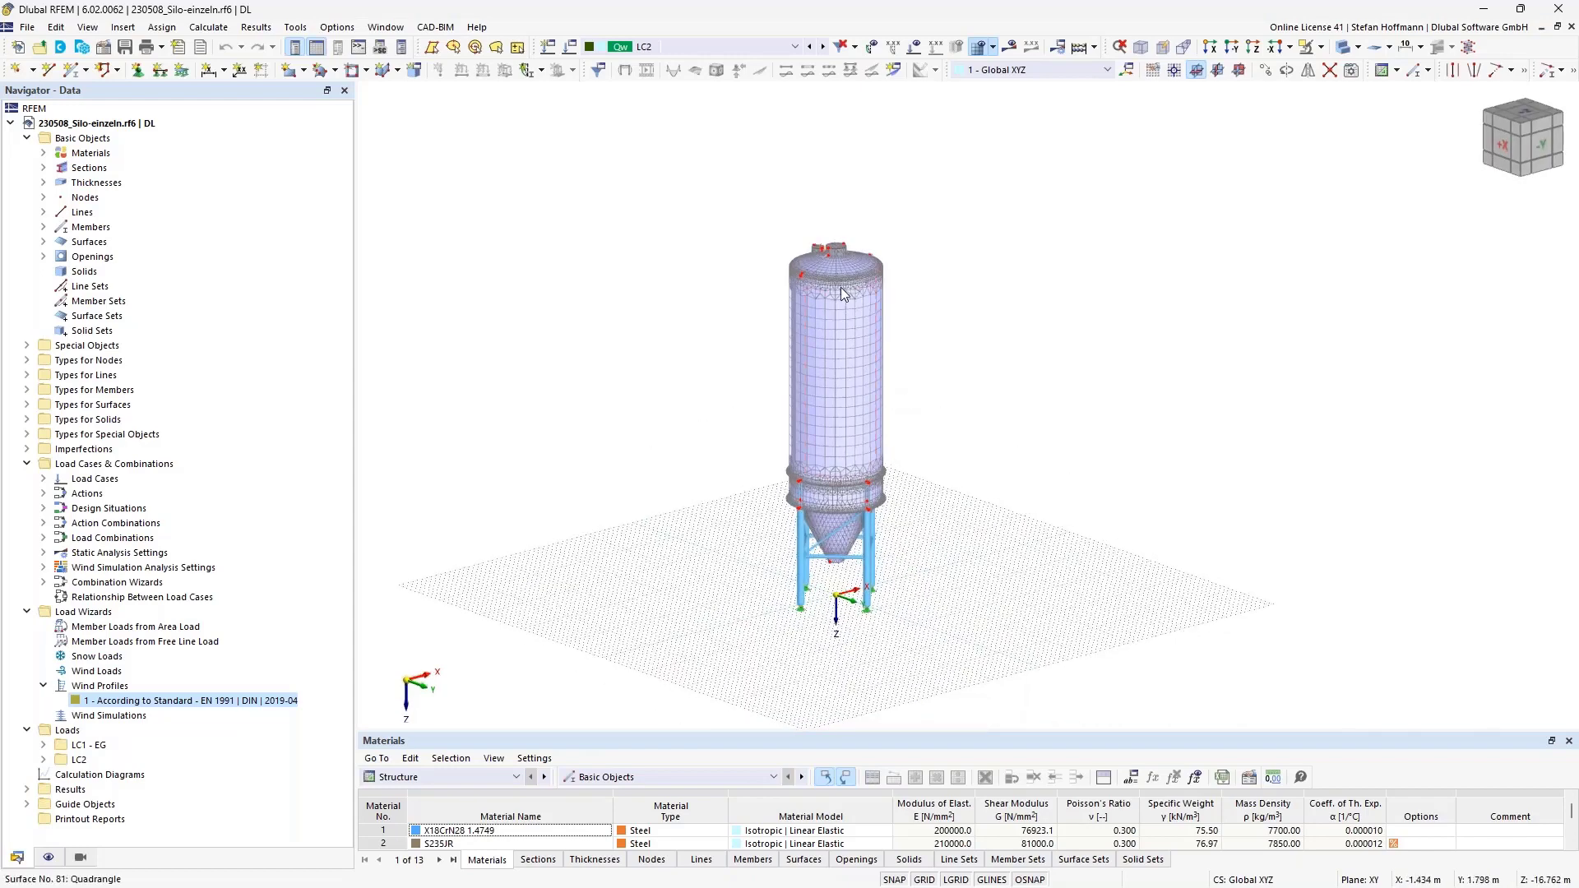
Display the wind loads of LC2 on the silo, and hide them again.
{"action": "left_click", "coordinate": [913, 47]}
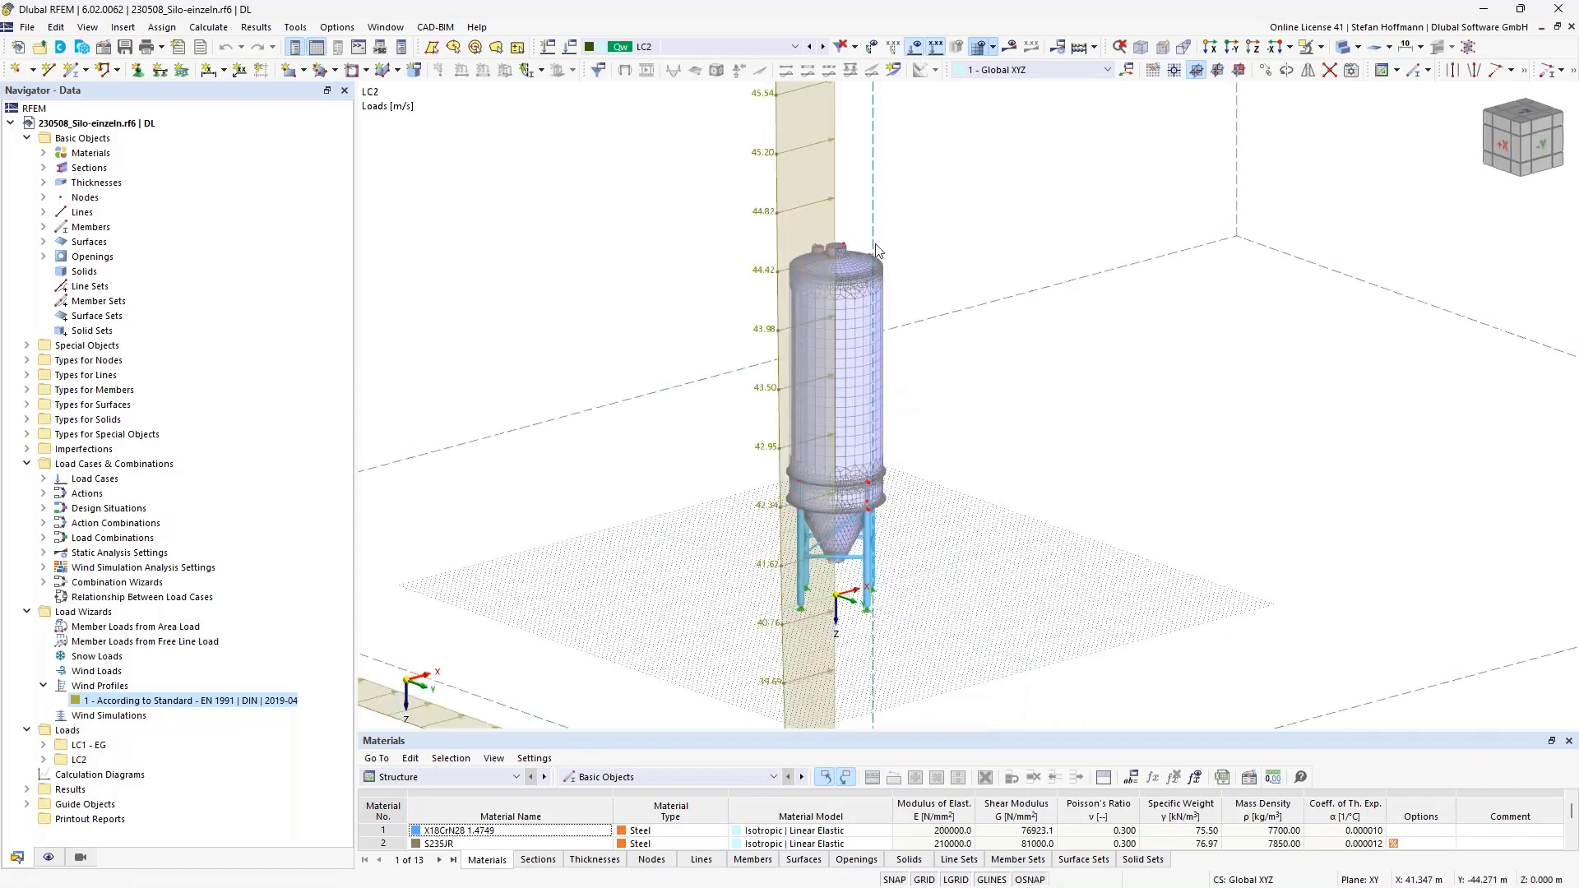
{"action": "left_click", "coordinate": [914, 47]}
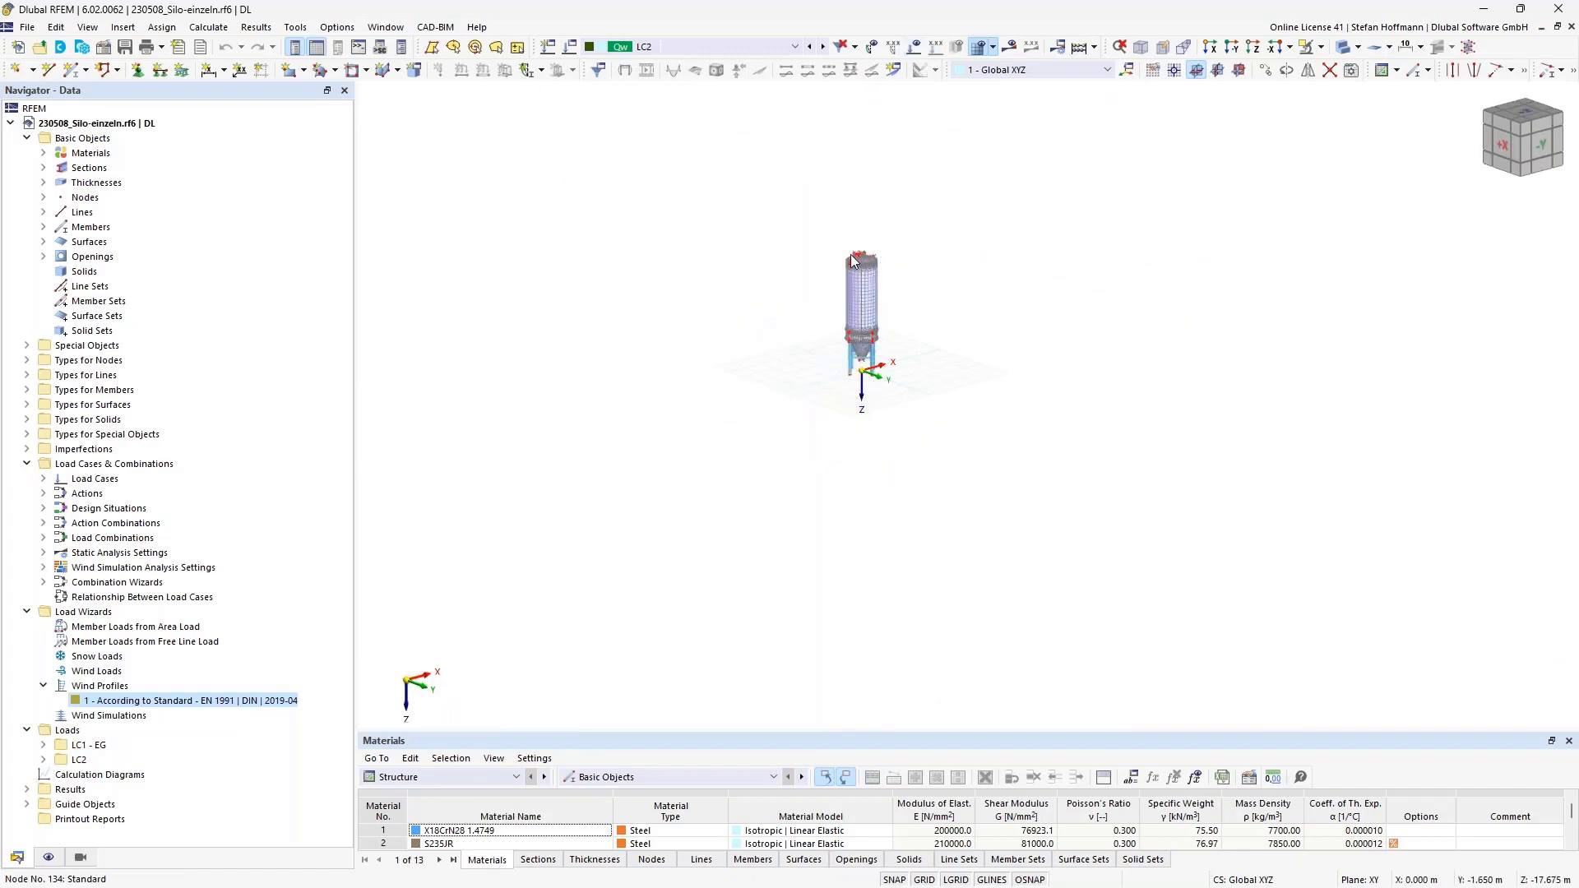
{"action": "scroll", "coordinate": [852, 260], "scroll_direction": "up", "scroll_amount": 3}
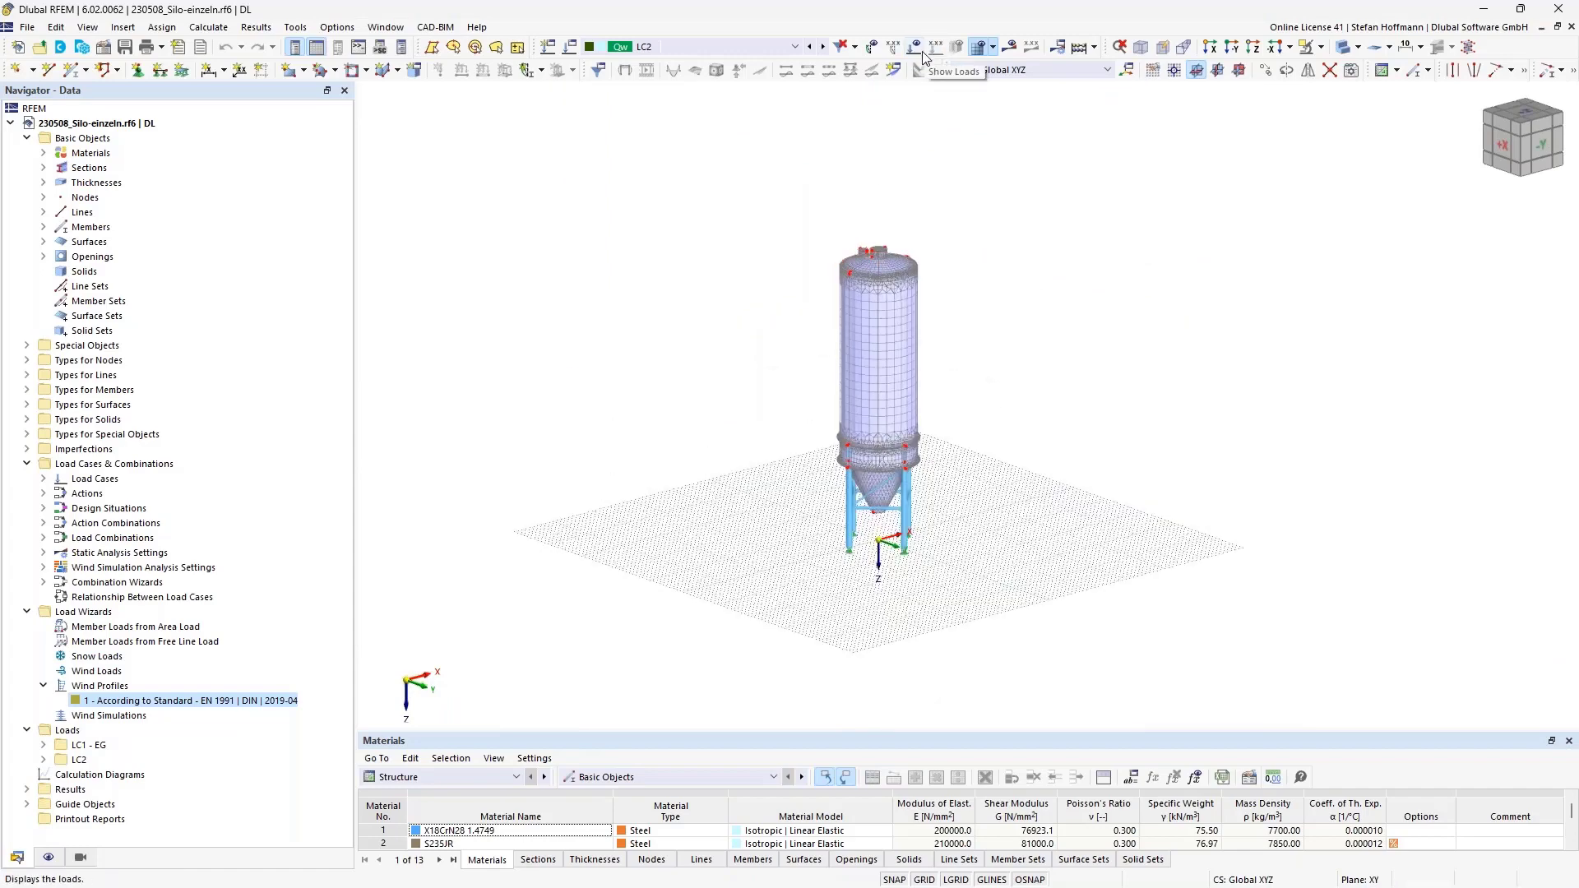
Review the level of detail and optimized member topology in the wind simulation mesh settings, and close the settings without changes.
{"action": "left_click", "coordinate": [209, 27]}
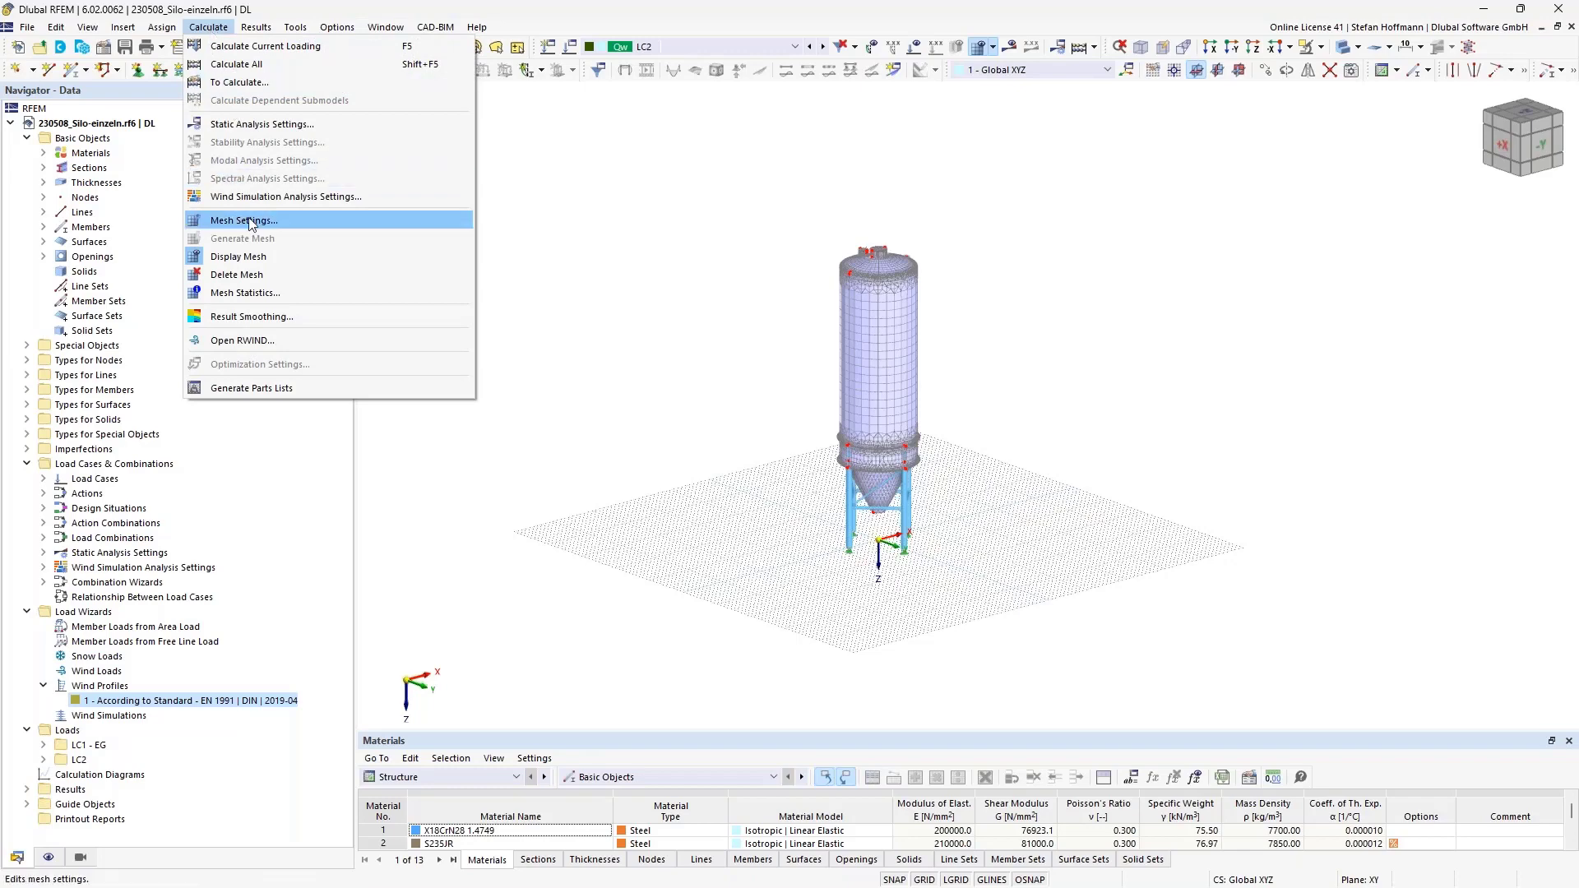
{"action": "left_click", "coordinate": [247, 220]}
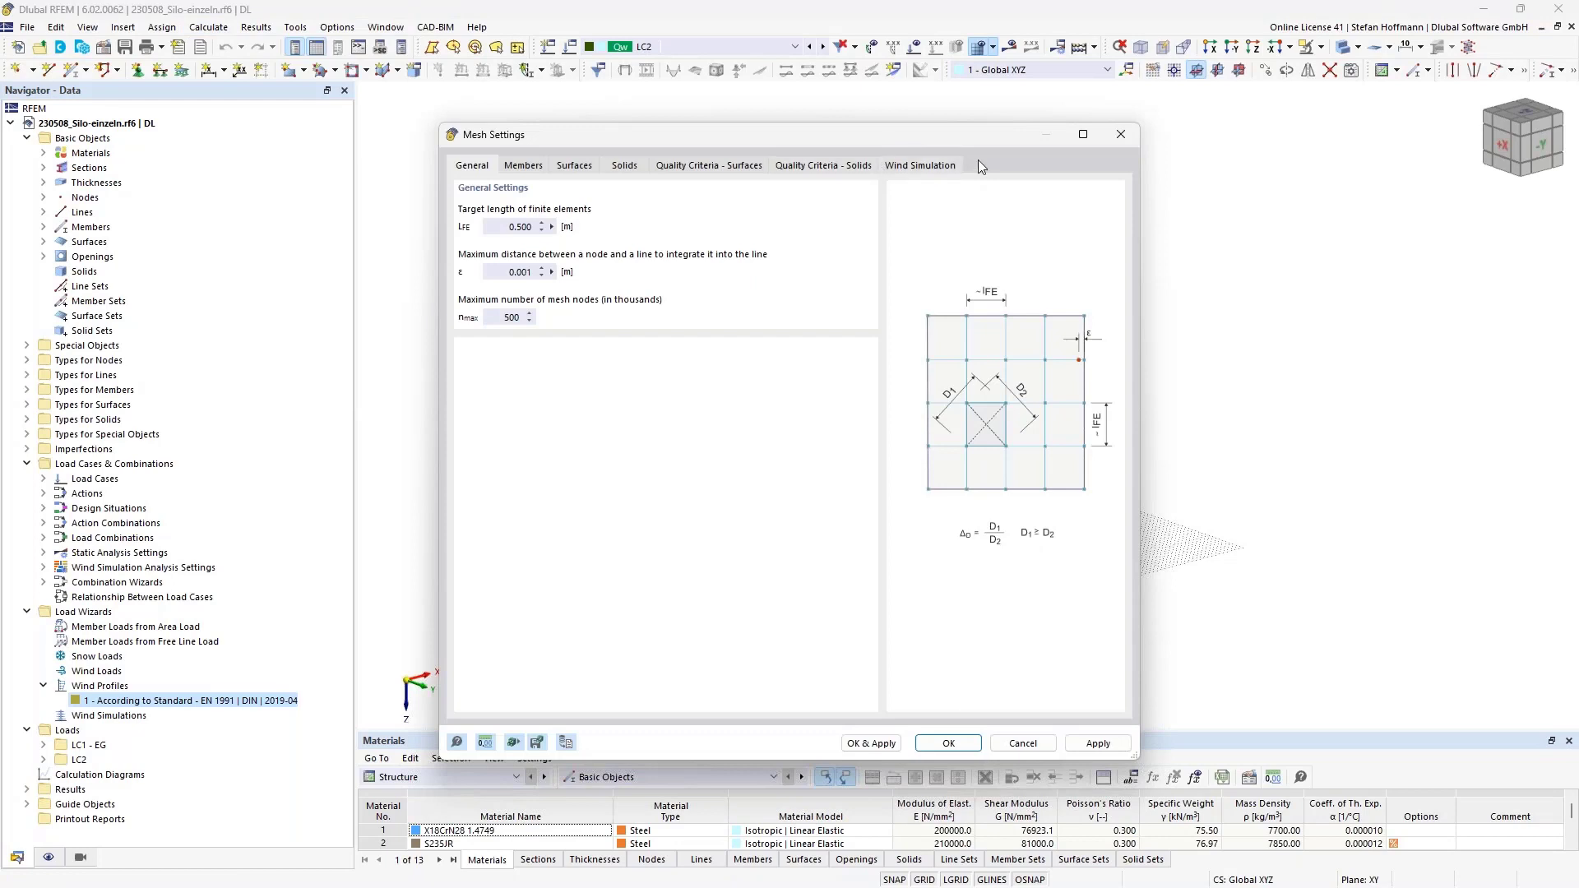
{"action": "left_click", "coordinate": [905, 169]}
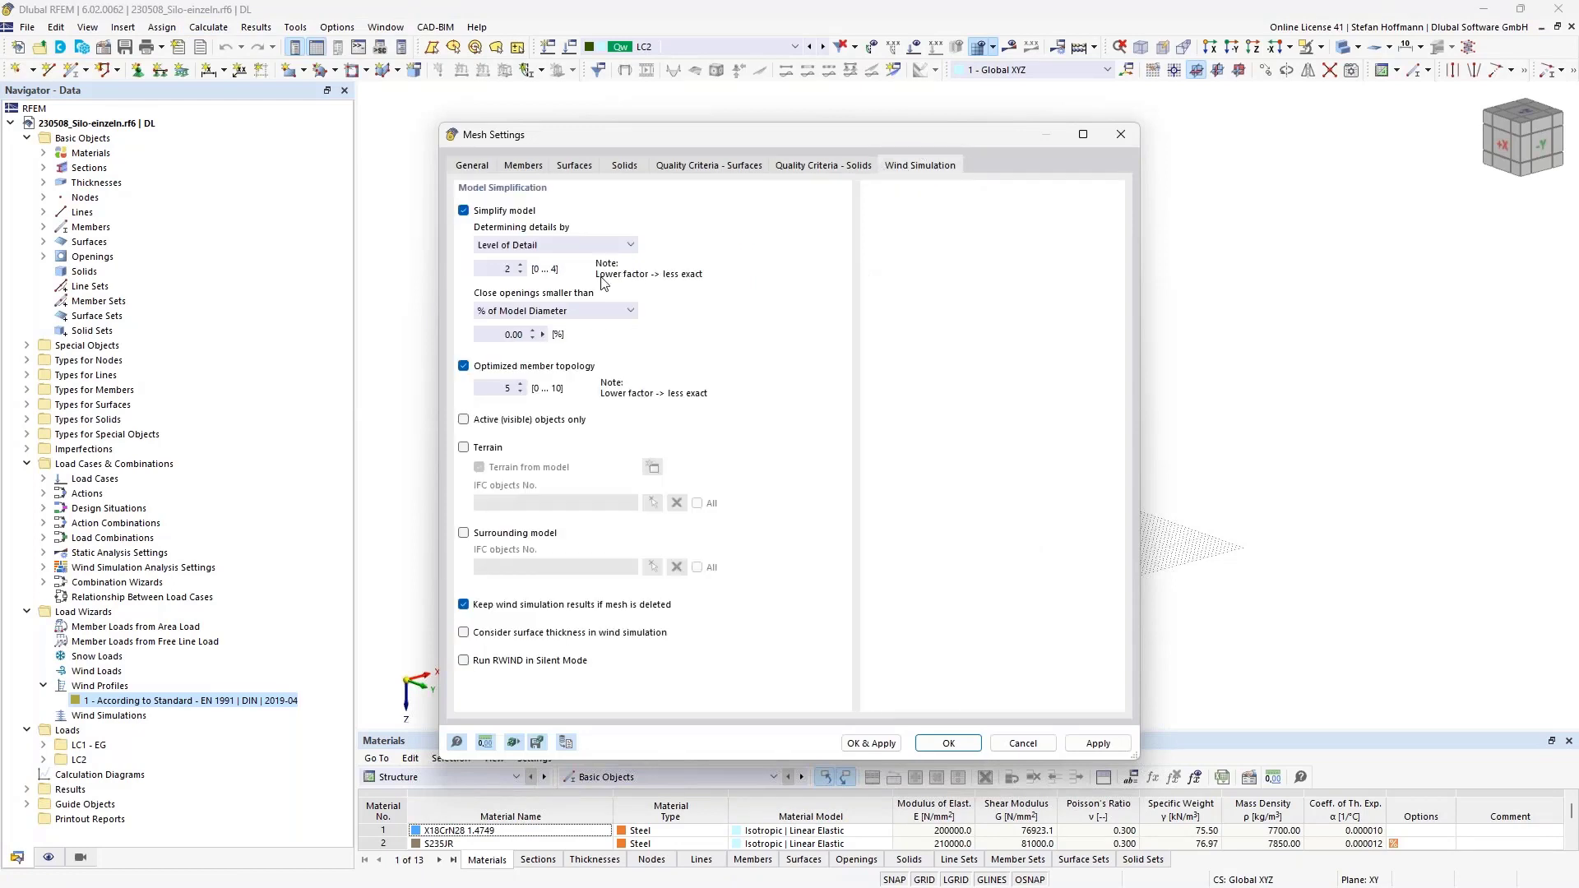
{"action": "double_click", "coordinate": [509, 268]}
{"action": "double_click", "coordinate": [523, 390]}
{"action": "left_click_drag", "start_coordinate": [737, 138], "coordinate": [384, 150]}
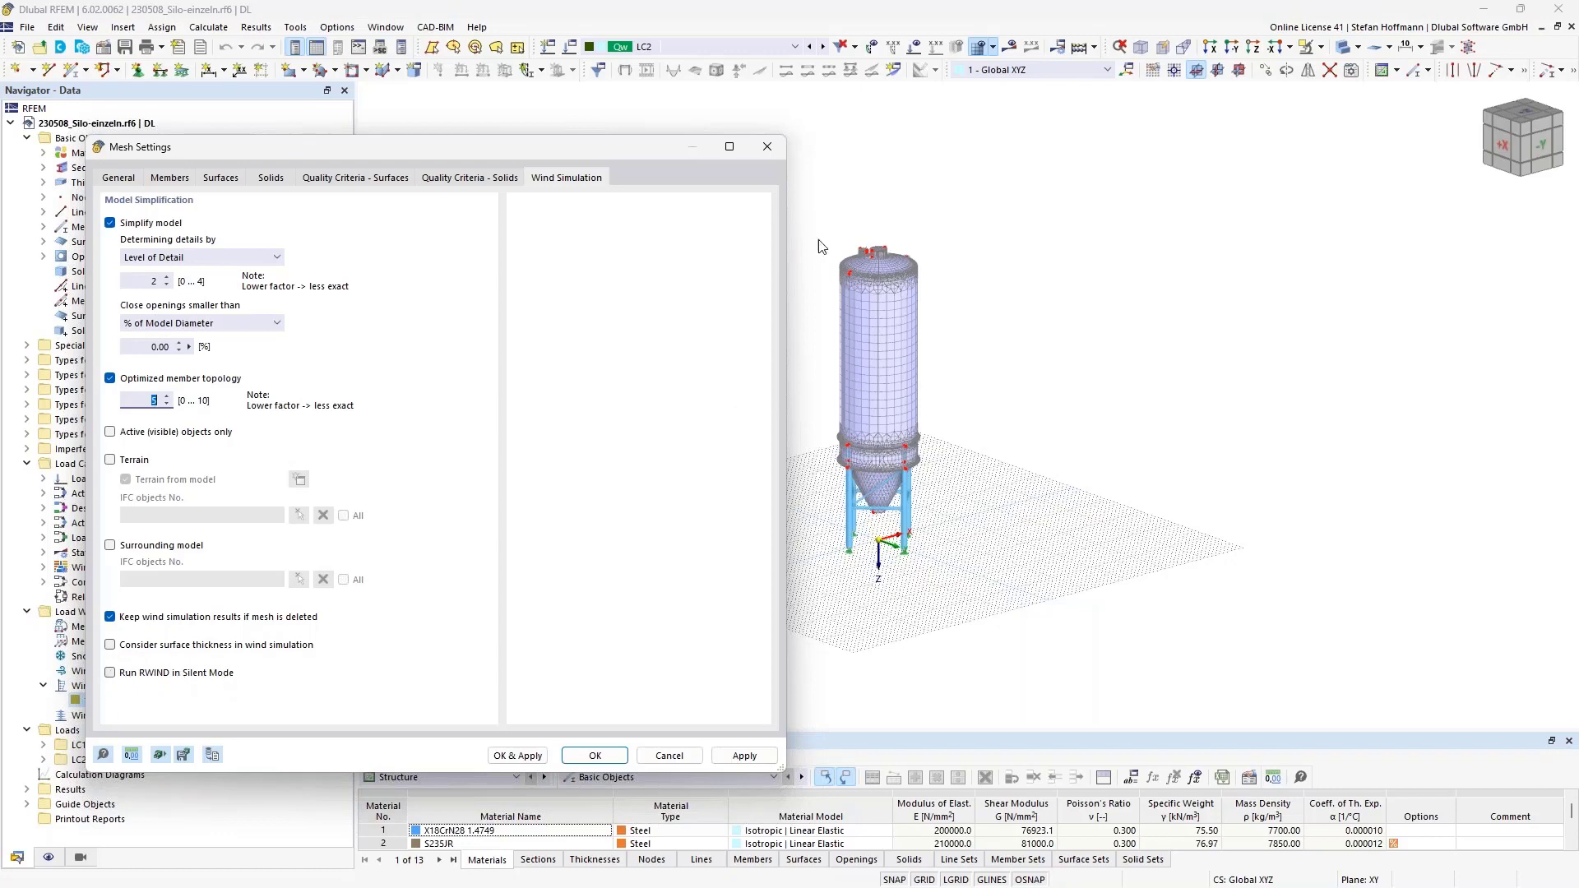
{"action": "left_click", "coordinate": [771, 146]}
Review the steady flow, residue monitoring and advanced parameters of the wind simulation analysis settings WA1 assigned to LC2.
{"action": "left_click", "coordinate": [573, 48]}
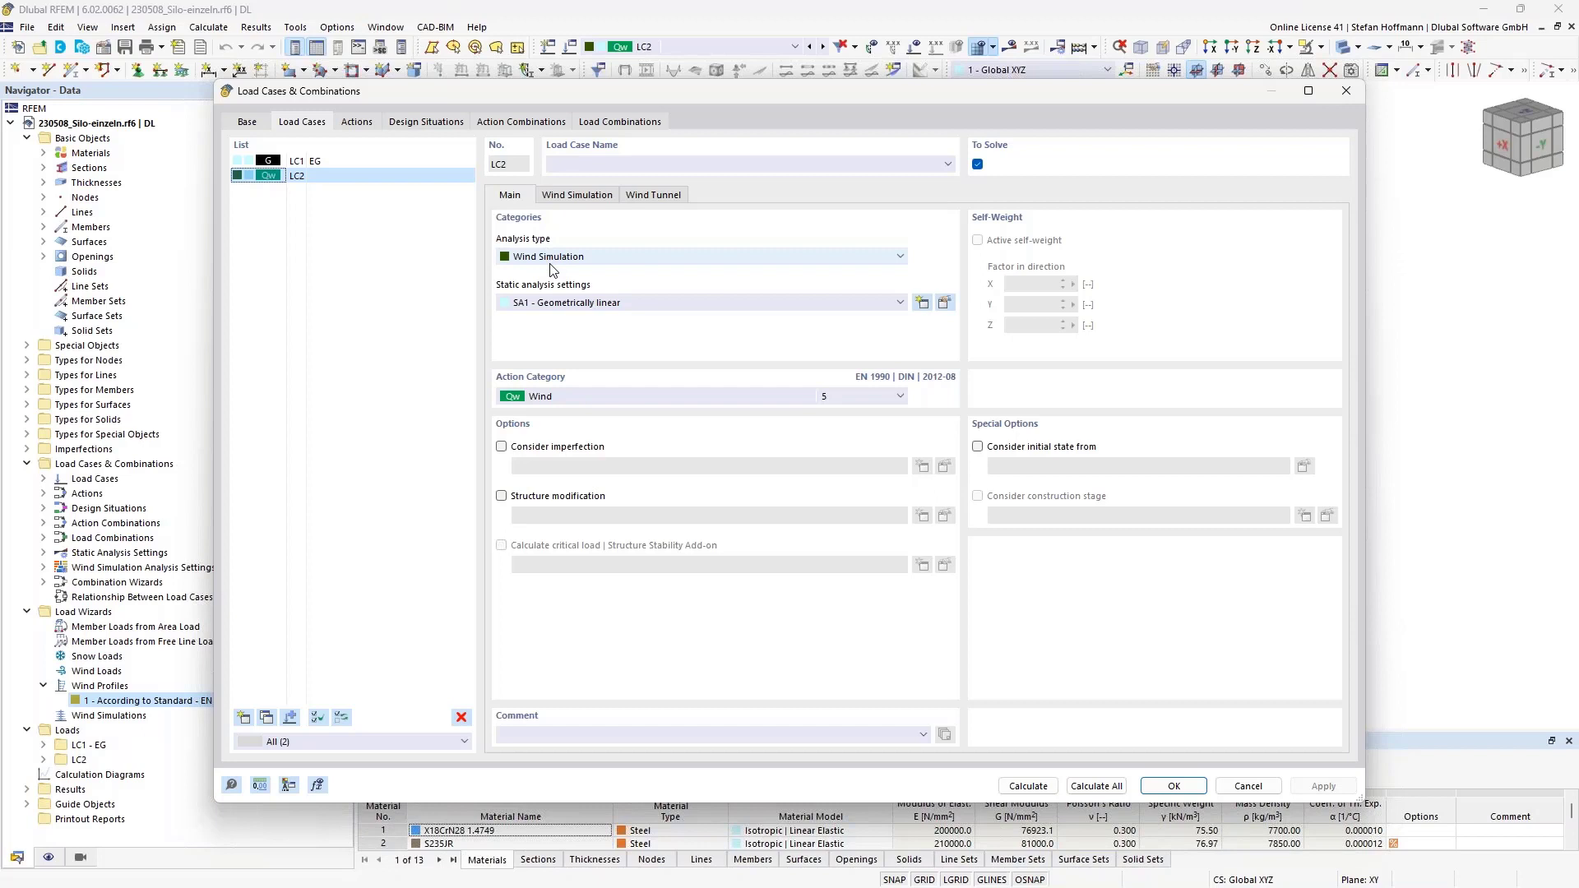
{"action": "left_click", "coordinate": [567, 198]}
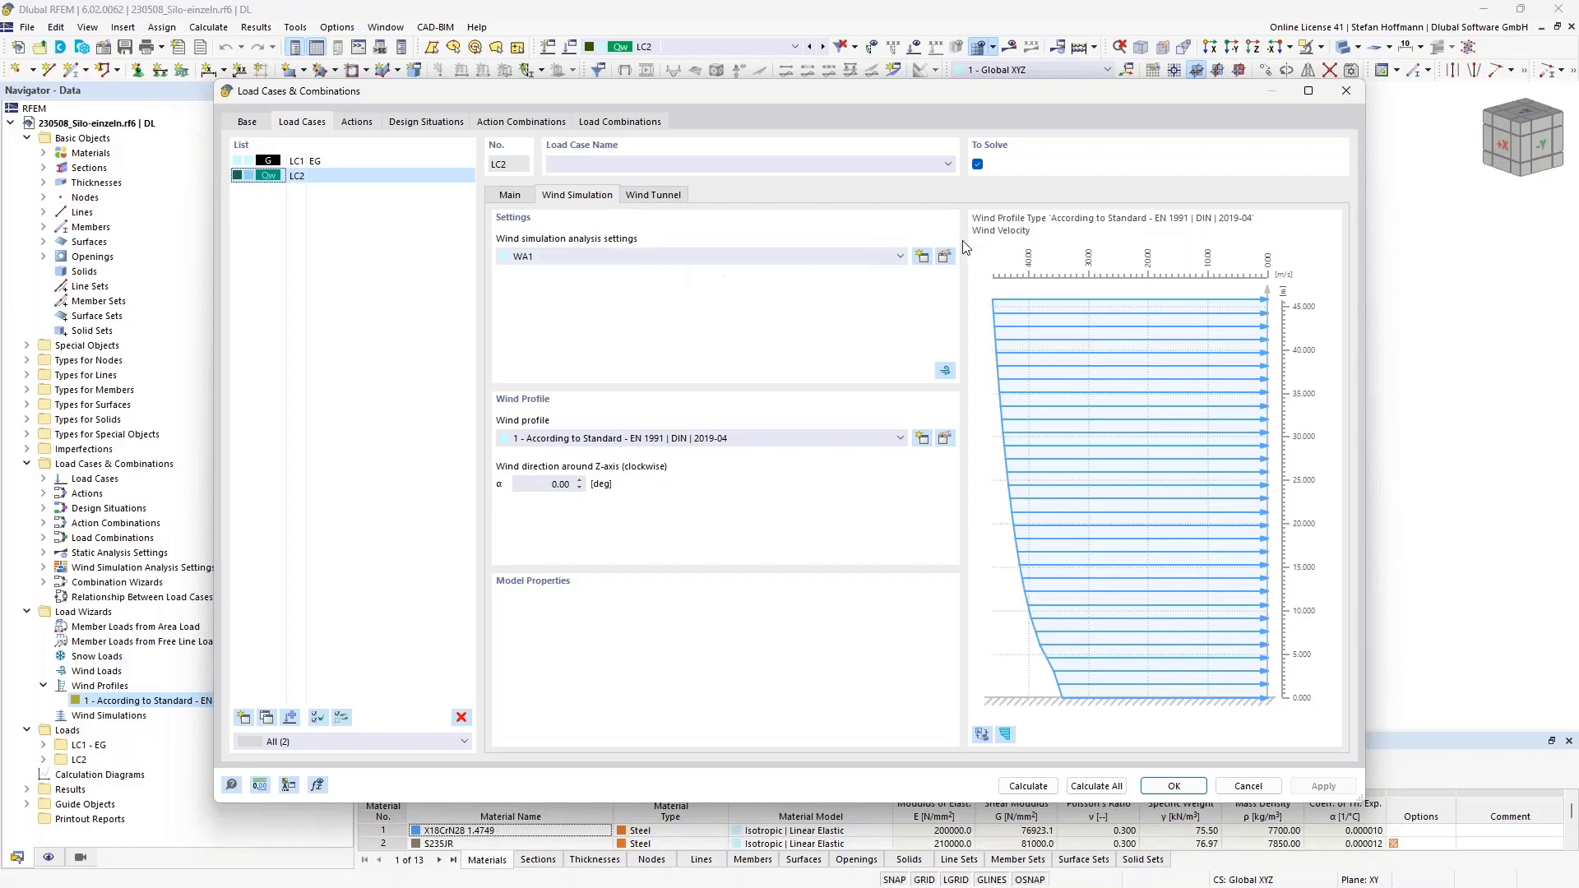
{"action": "left_click", "coordinate": [944, 256]}
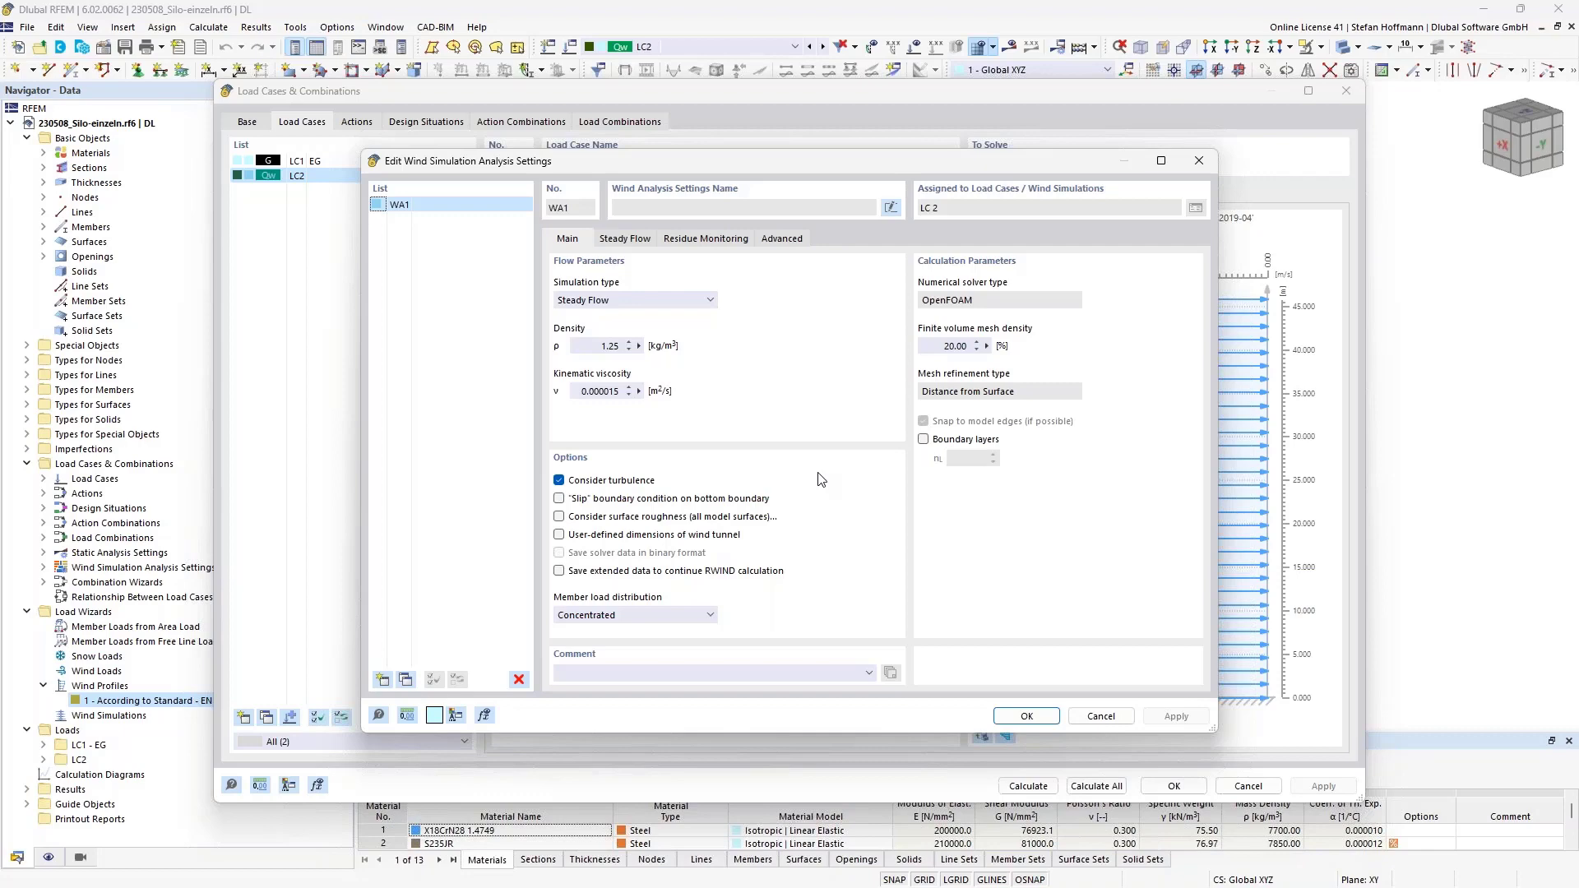
{"action": "left_click", "coordinate": [625, 239]}
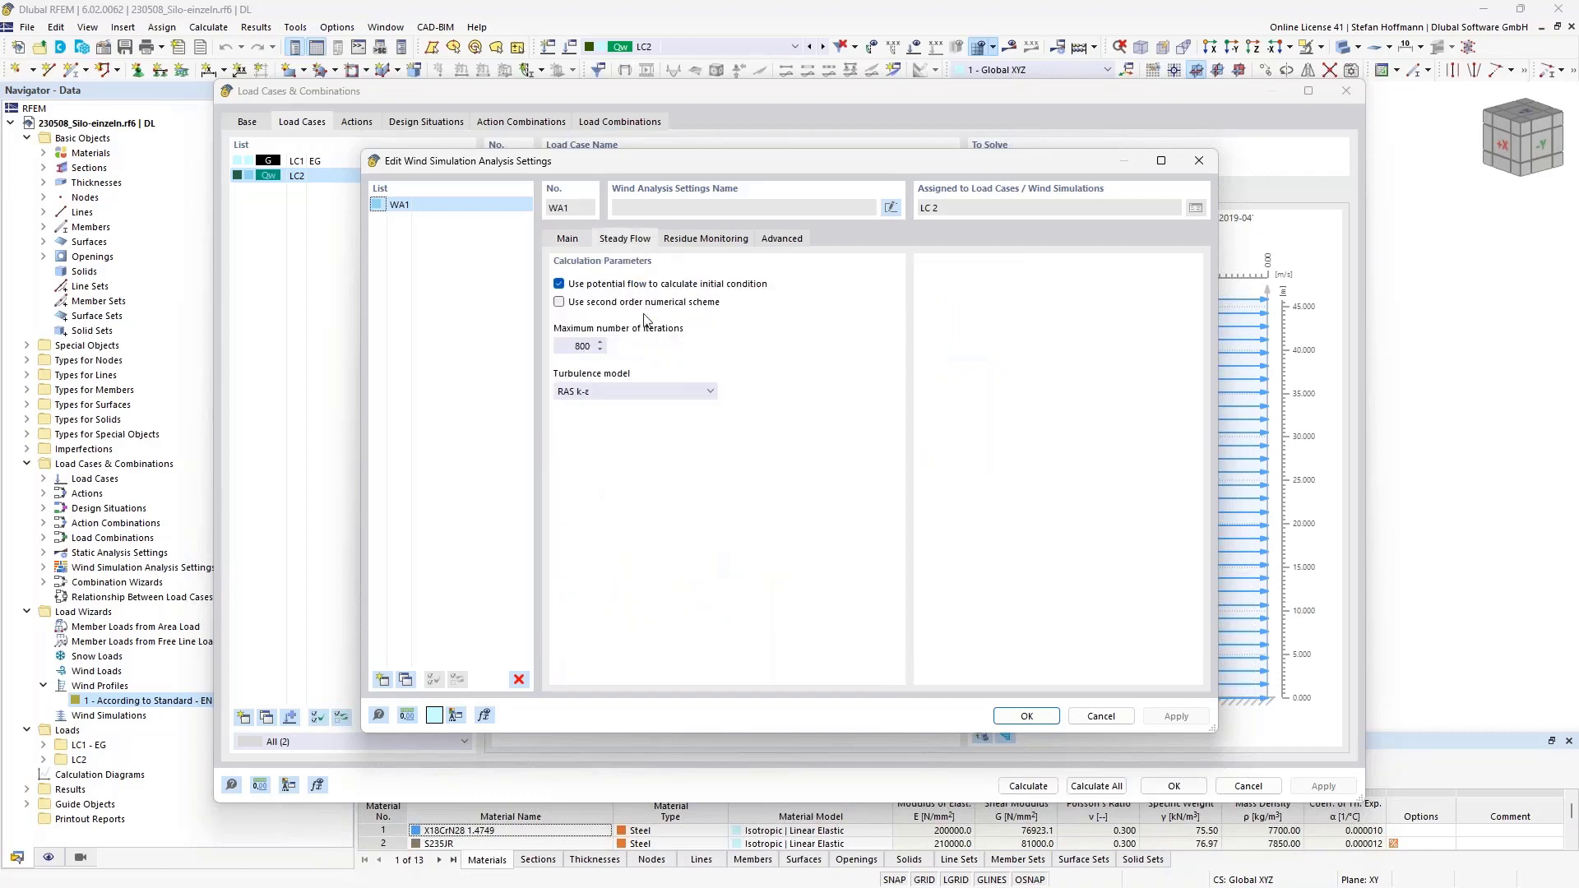
{"action": "left_click", "coordinate": [556, 349]}
{"action": "left_click", "coordinate": [782, 238]}
{"action": "left_click", "coordinate": [742, 241]}
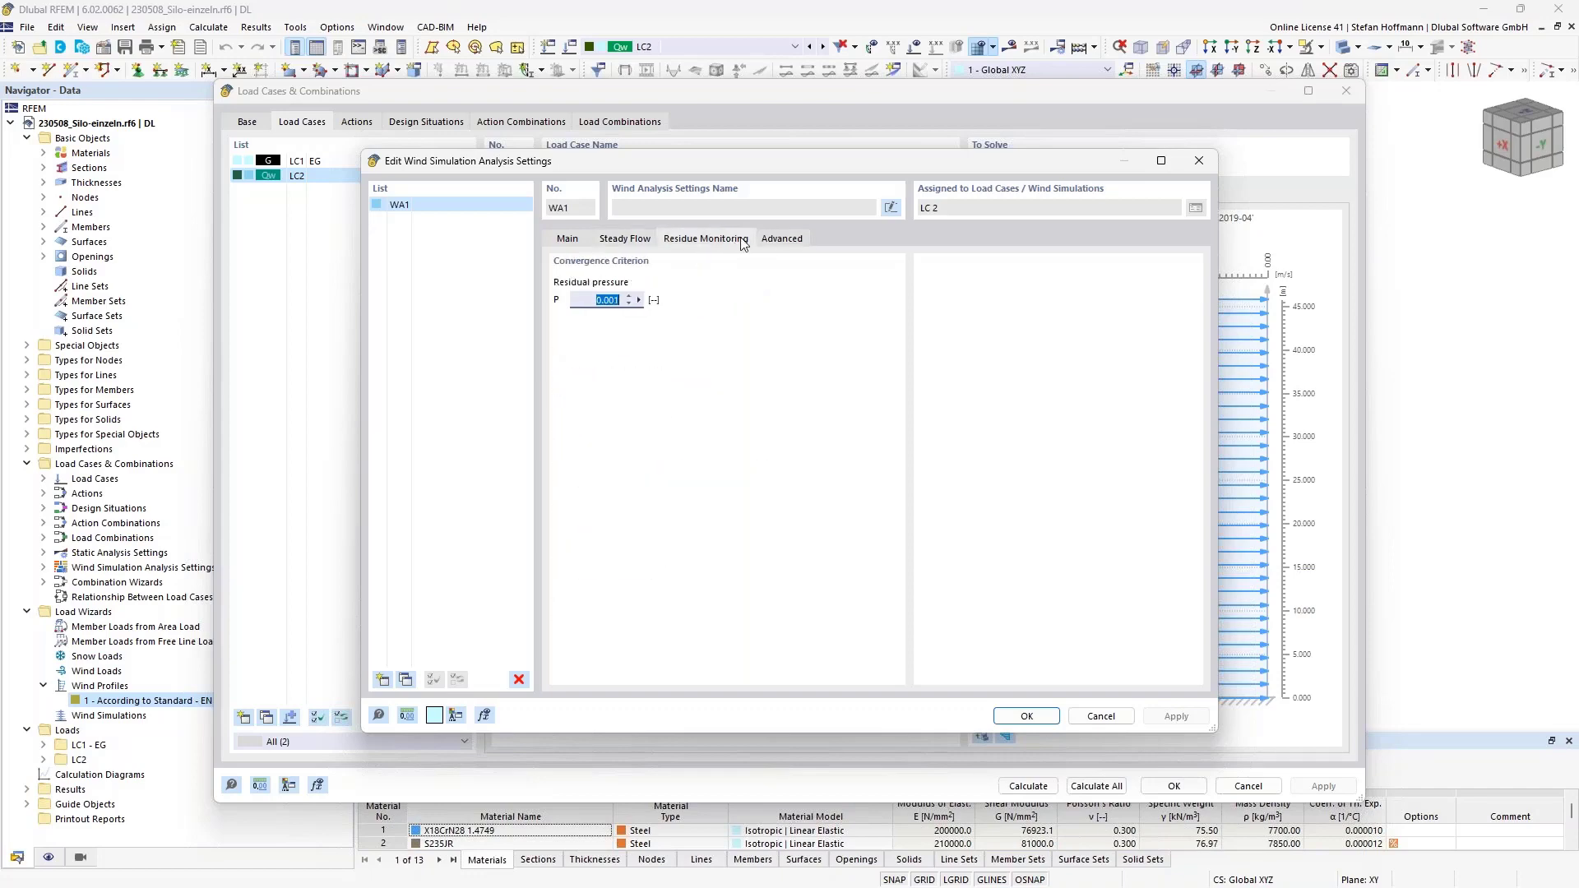
{"action": "left_click", "coordinate": [629, 241]}
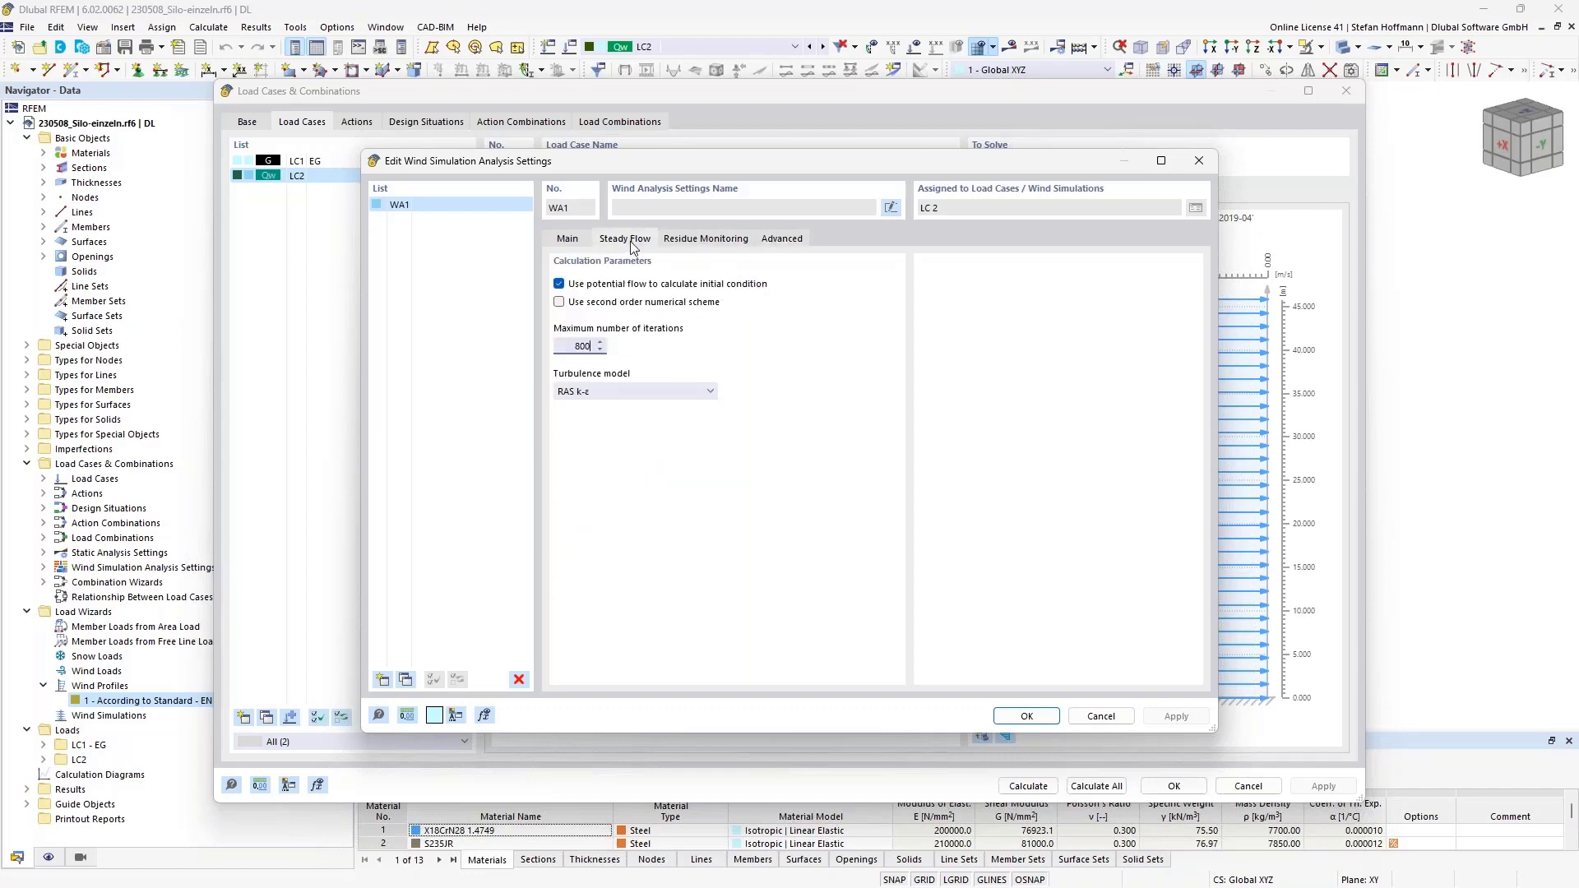
{"action": "left_click", "coordinate": [1204, 162]}
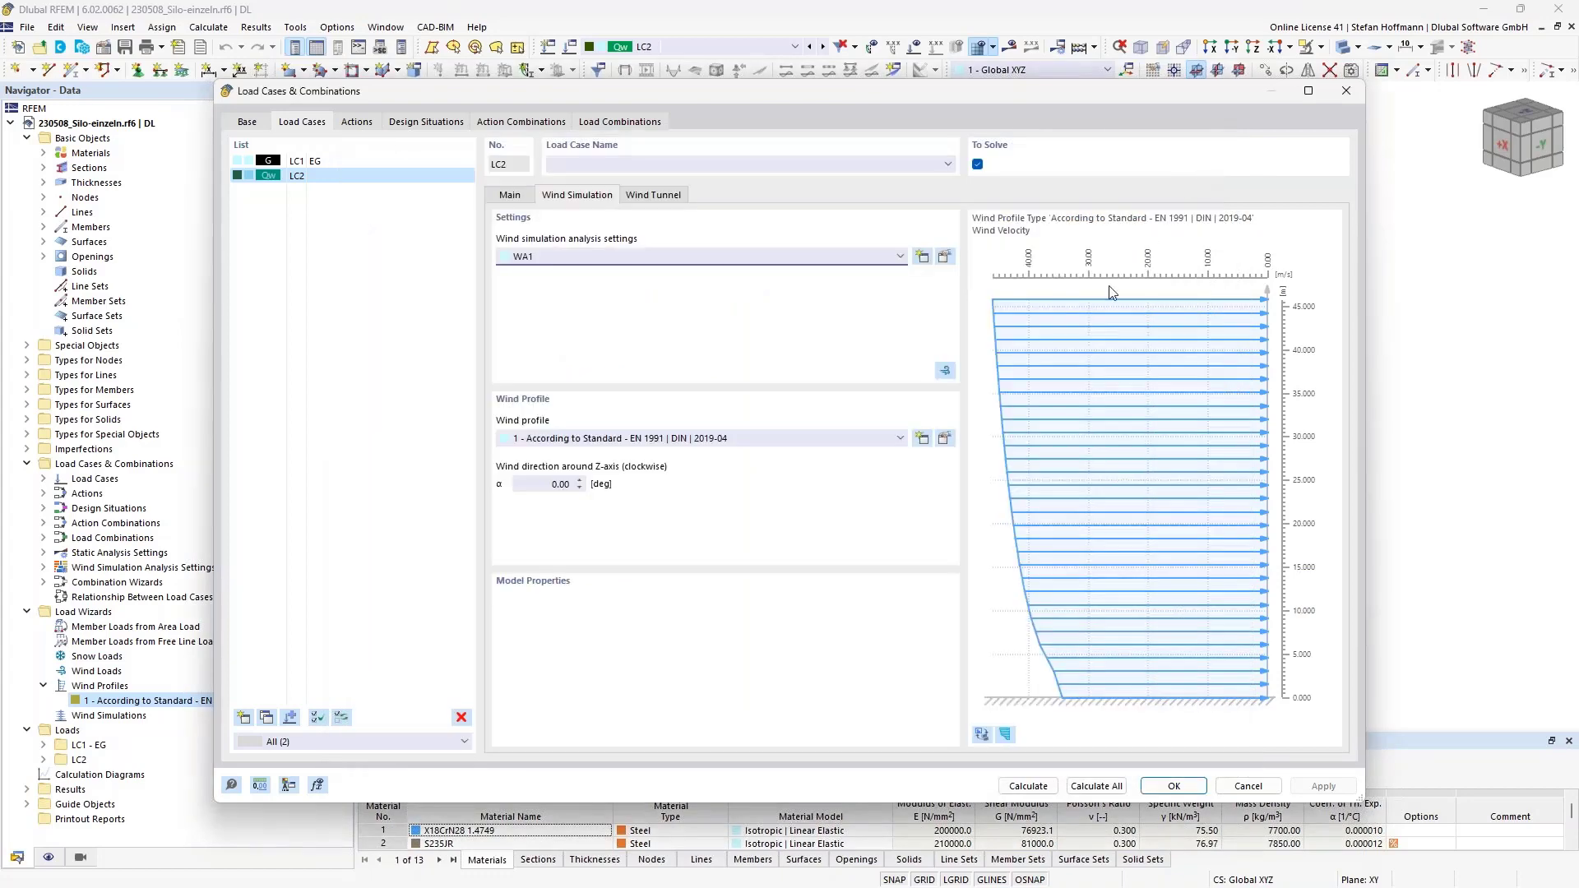
Review the wind profile assigned to LC2, close the load case settings, and look through the available load cases and combinations.
{"action": "left_click", "coordinate": [945, 439]}
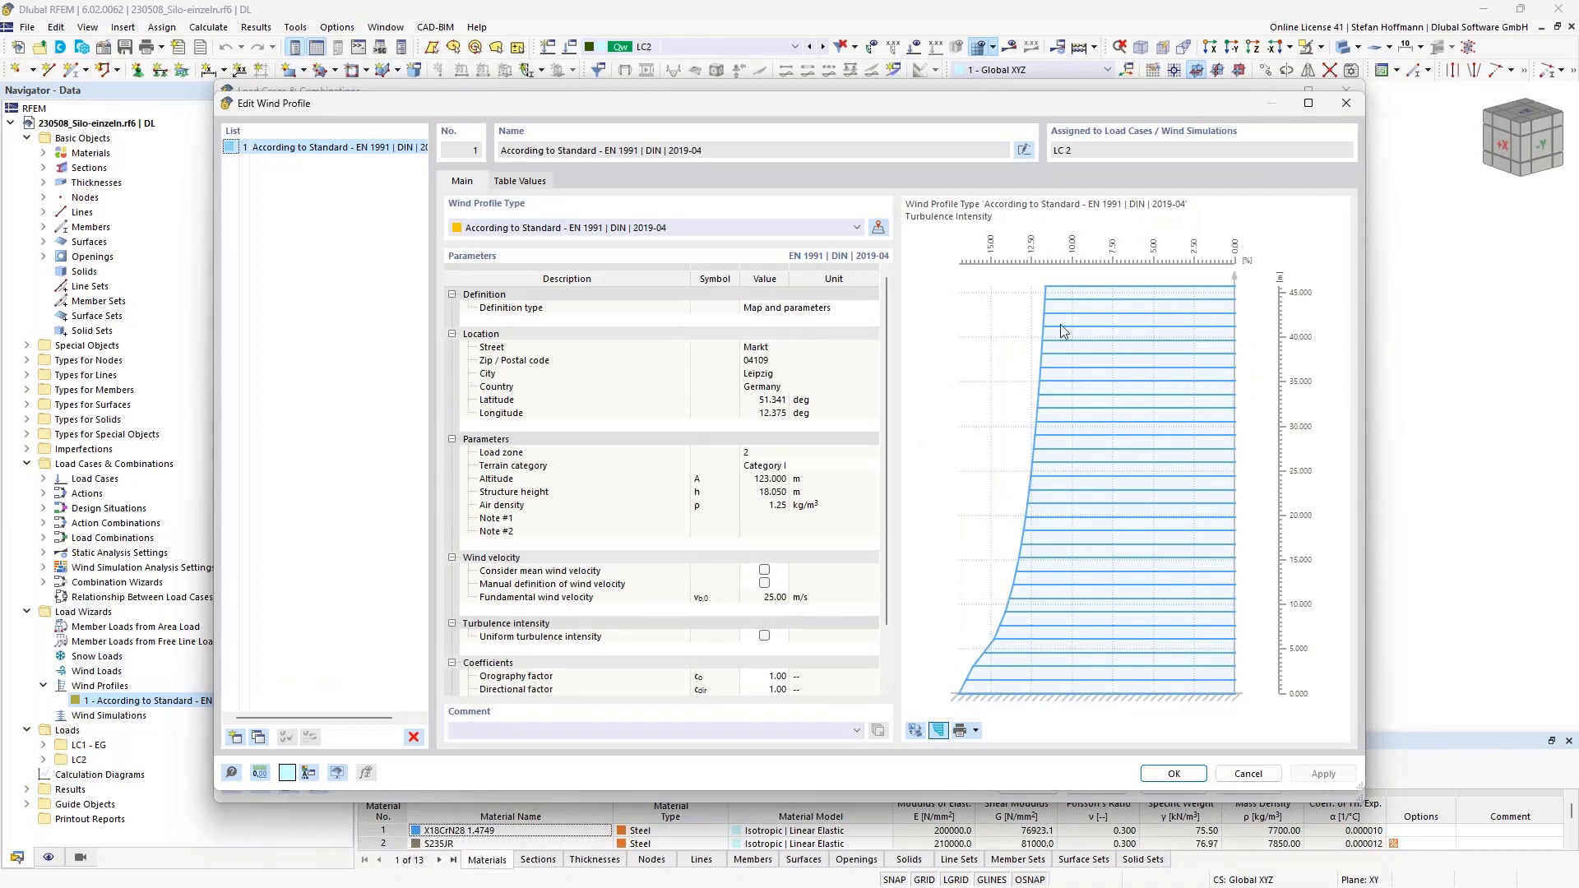
{"action": "left_click", "coordinate": [1346, 102]}
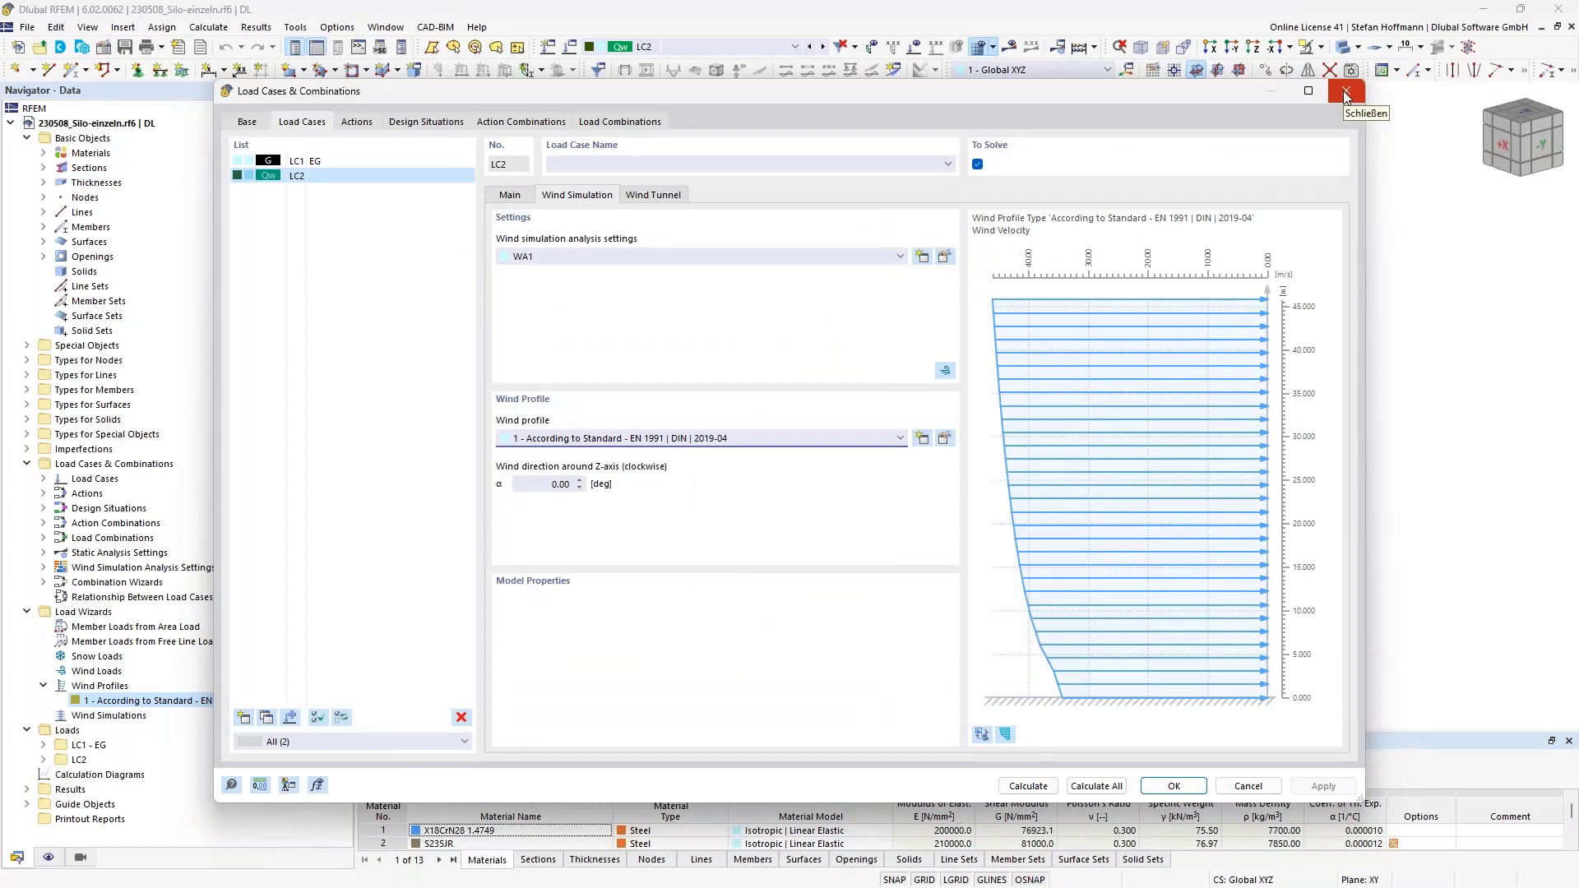
{"action": "left_click", "coordinate": [1346, 94]}
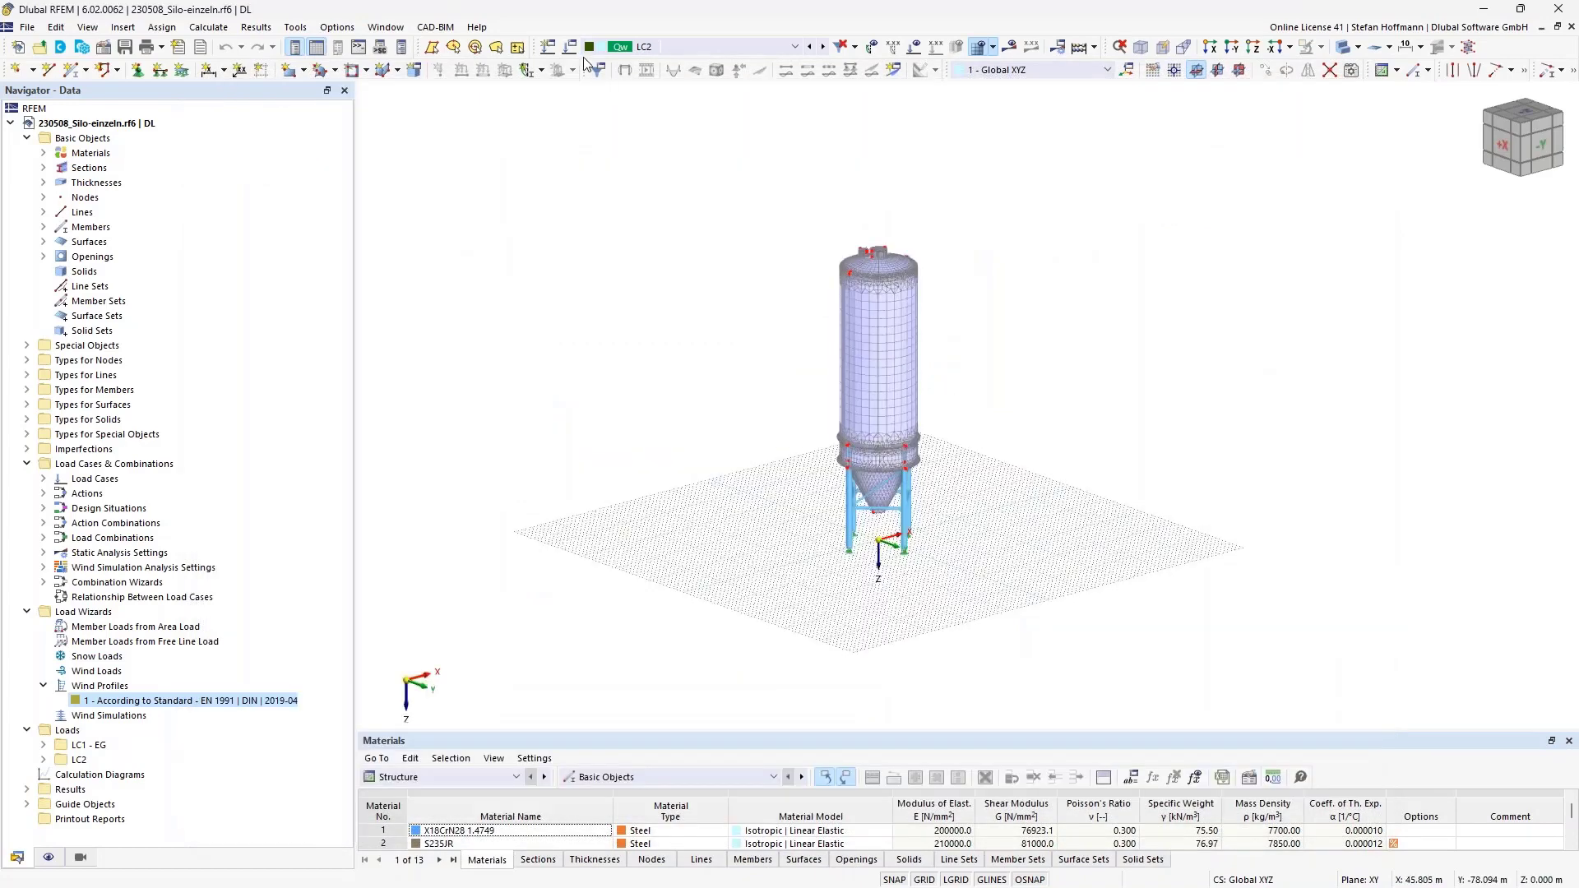
{"action": "left_click", "coordinate": [629, 47]}
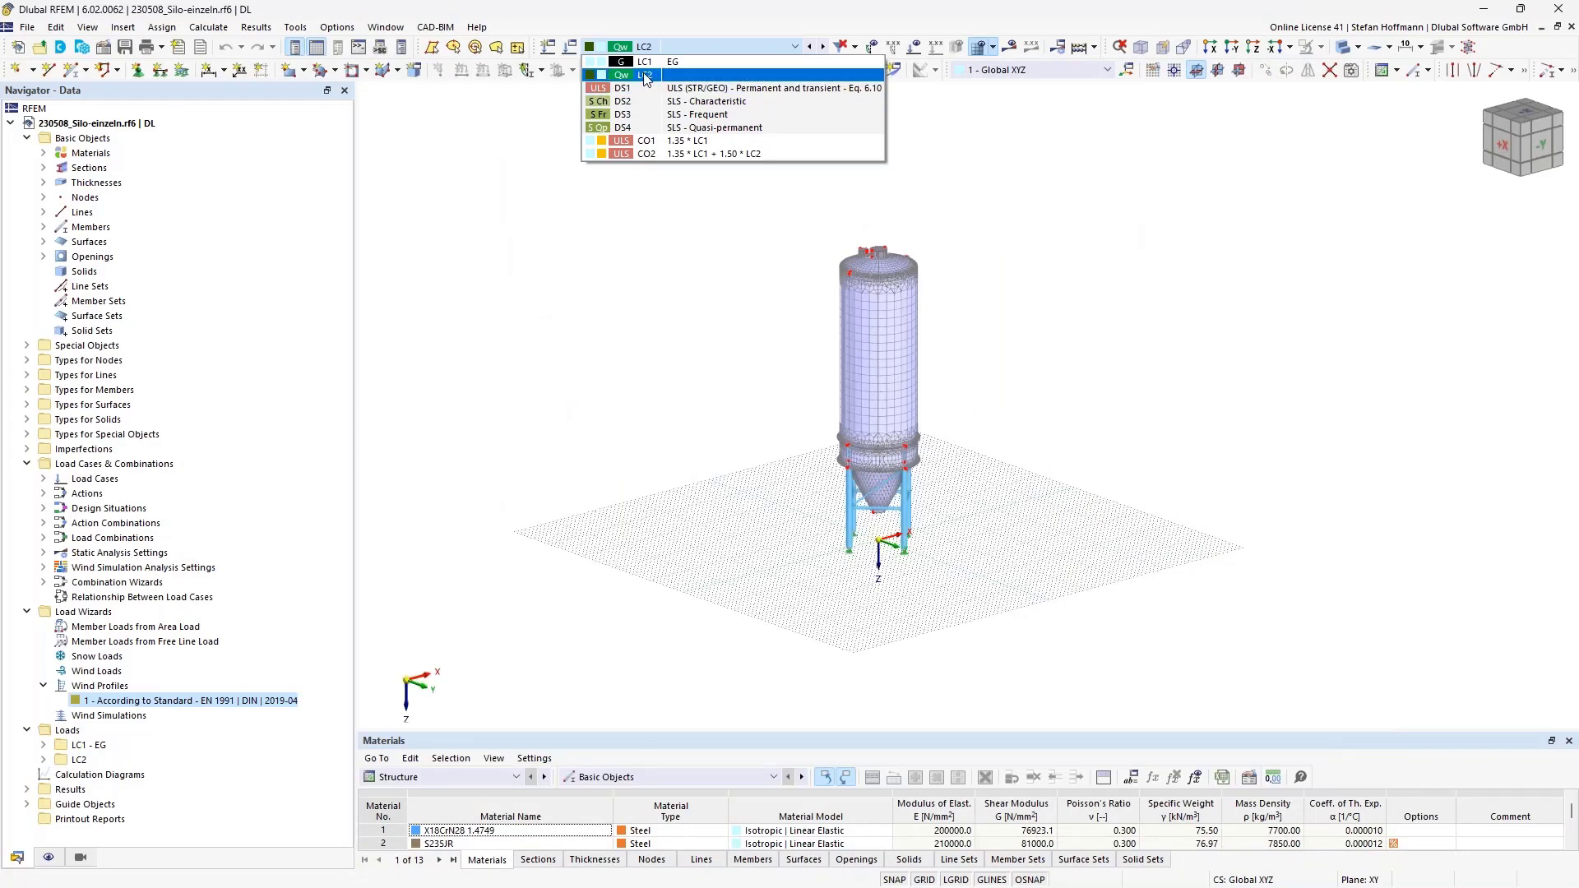
{"action": "left_click", "coordinate": [683, 243]}
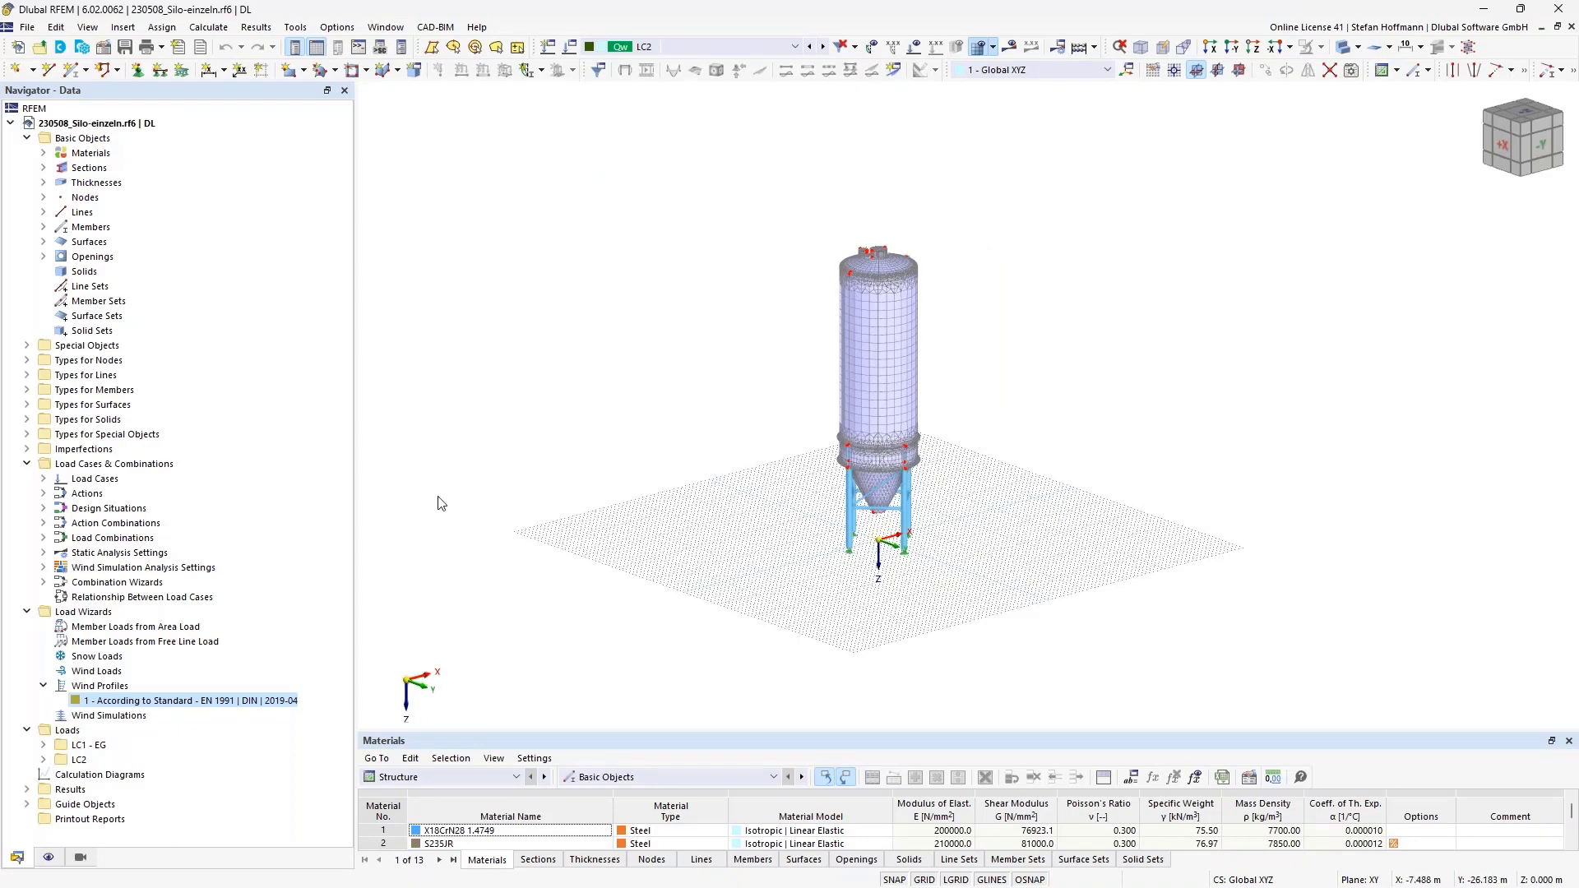
Create a new wind simulation load wizard with a step angle of 45° and an end angle of 180°.
{"action": "left_click", "coordinate": [148, 715]}
{"action": "double_click", "coordinate": [148, 715]}
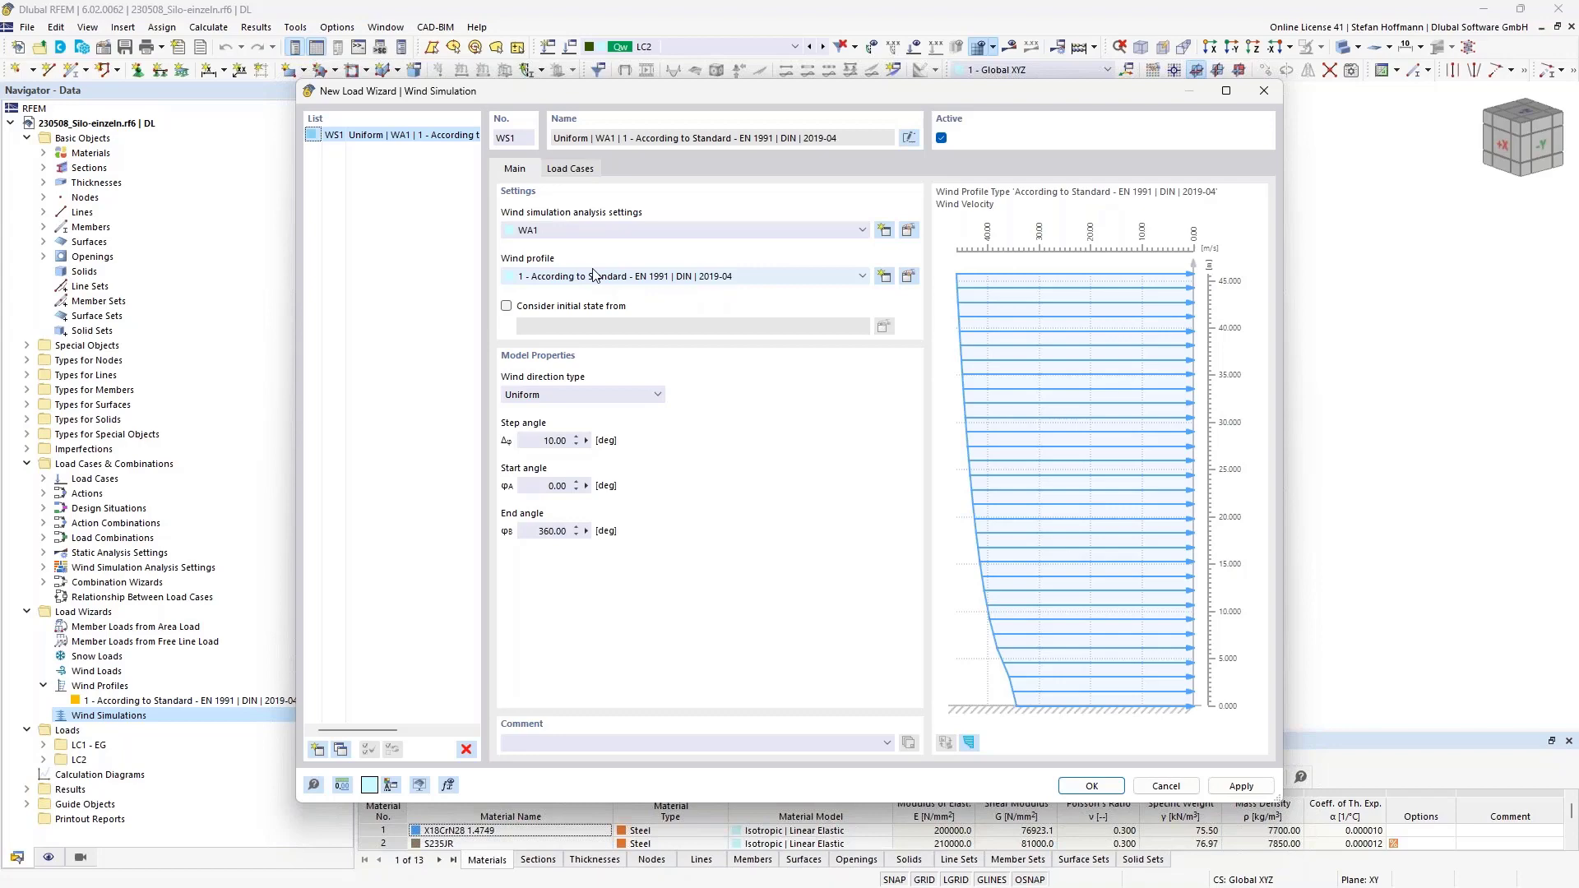
{"action": "left_click", "coordinate": [551, 440]}
{"action": "type", "text": "45"}
{"action": "left_click", "coordinate": [545, 532]}
{"action": "type", "text": "180"}
Review the load cases the wizard would generate for each wind direction, and cancel the wizard.
{"action": "left_click", "coordinate": [584, 169]}
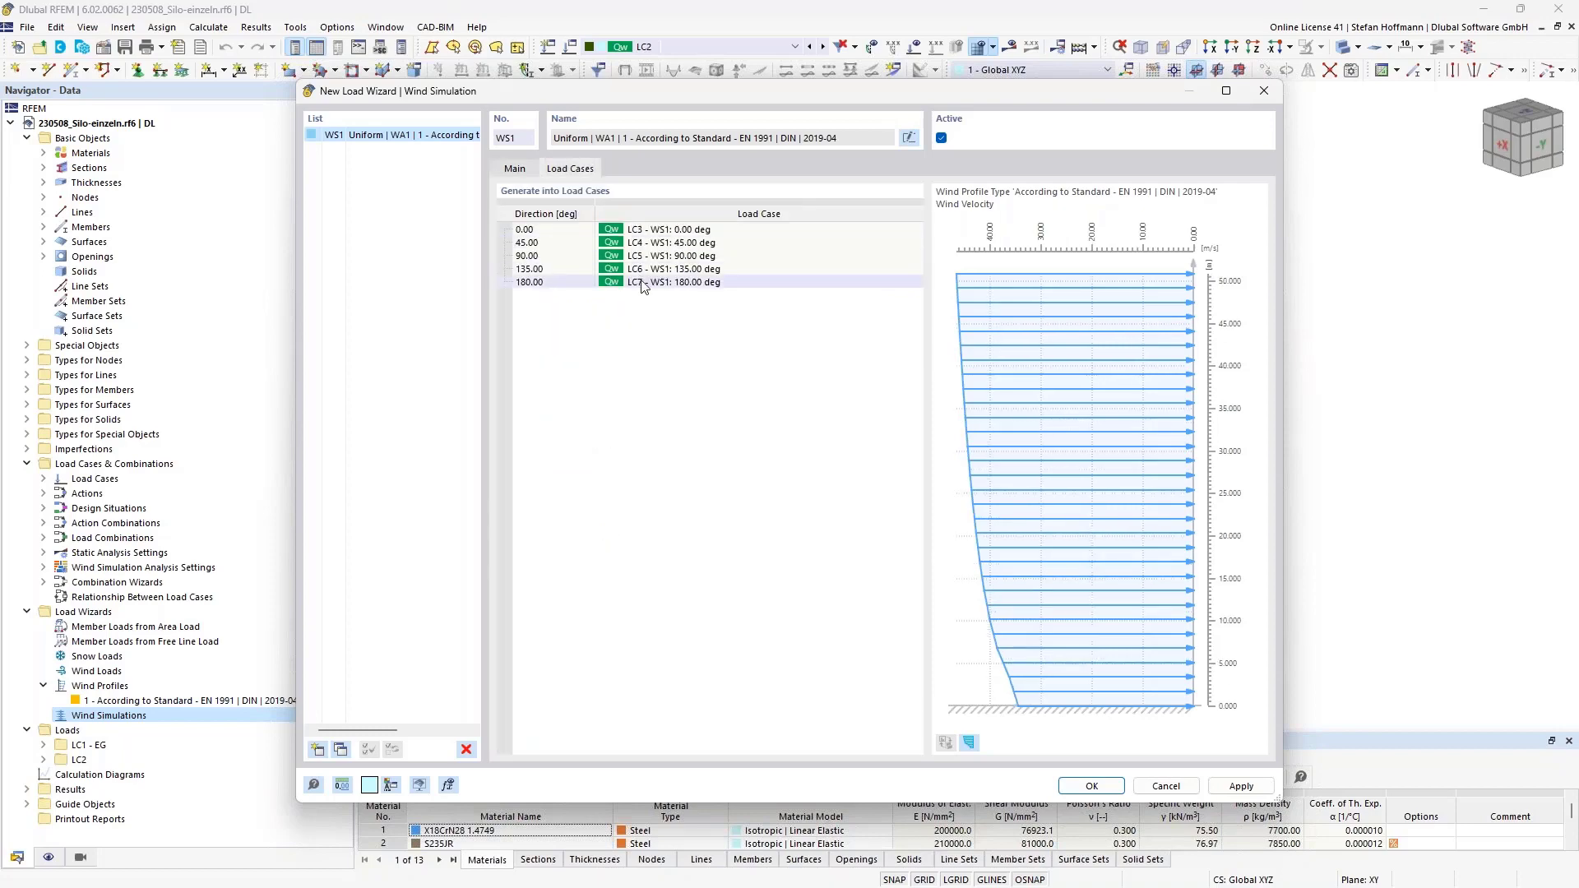
{"action": "left_click", "coordinate": [518, 170]}
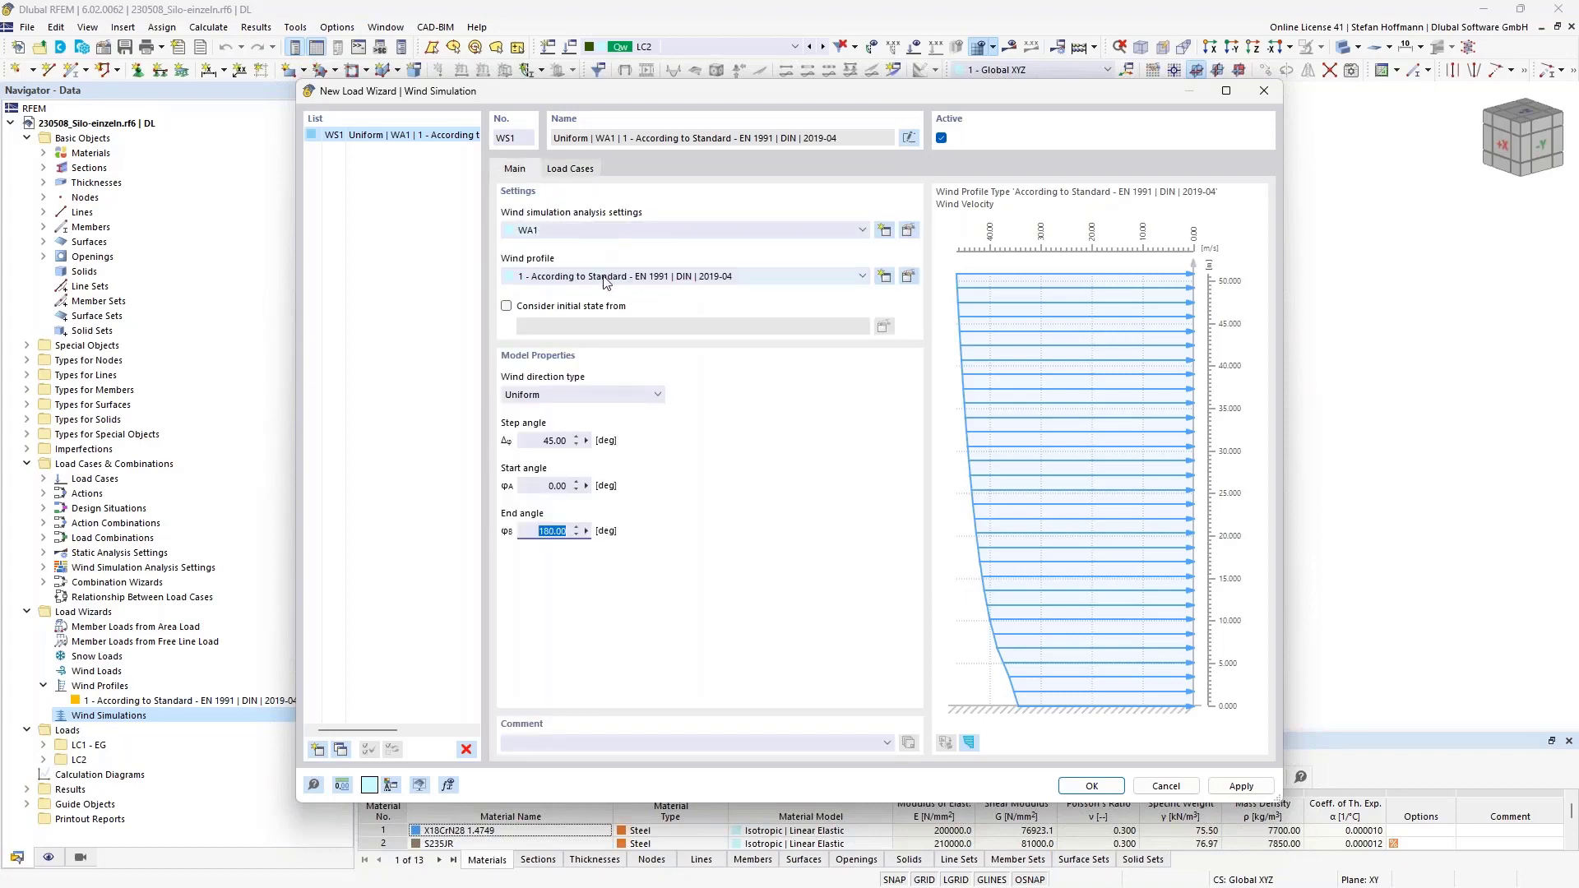
{"action": "left_click", "coordinate": [1149, 787]}
{"action": "double_click", "coordinate": [279, 716]}
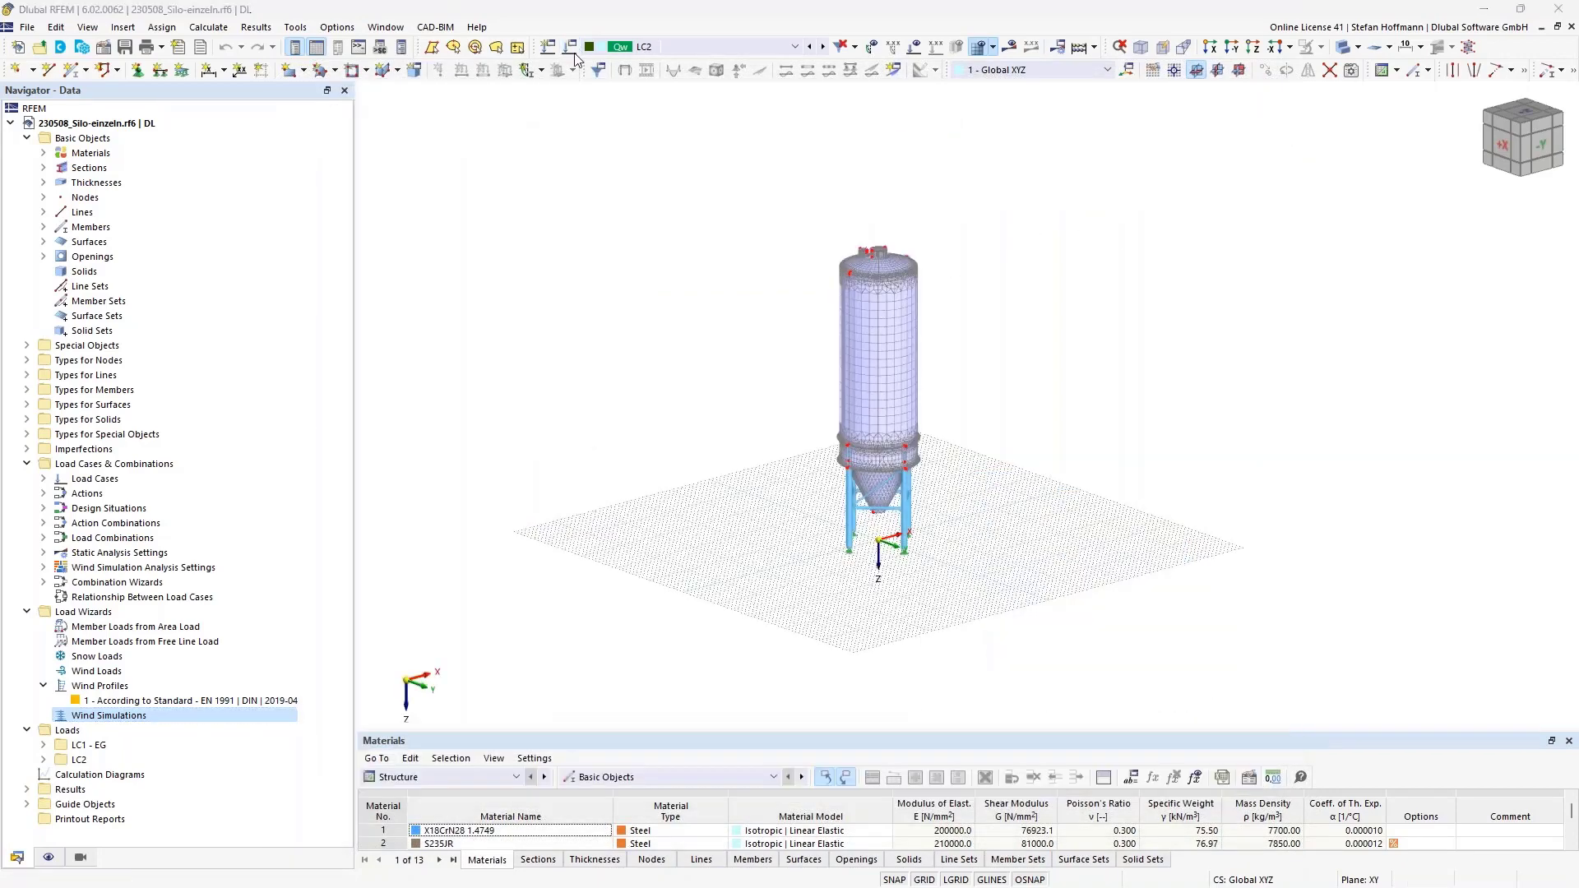
Copy wind load case LC2 twice with wind directions of 15° and 30°, and close the load case settings without keeping the copies.
{"action": "left_click", "coordinate": [266, 717]}
{"action": "left_click", "coordinate": [577, 195]}
{"action": "left_click", "coordinate": [547, 484]}
{"action": "type", "text": "15"}
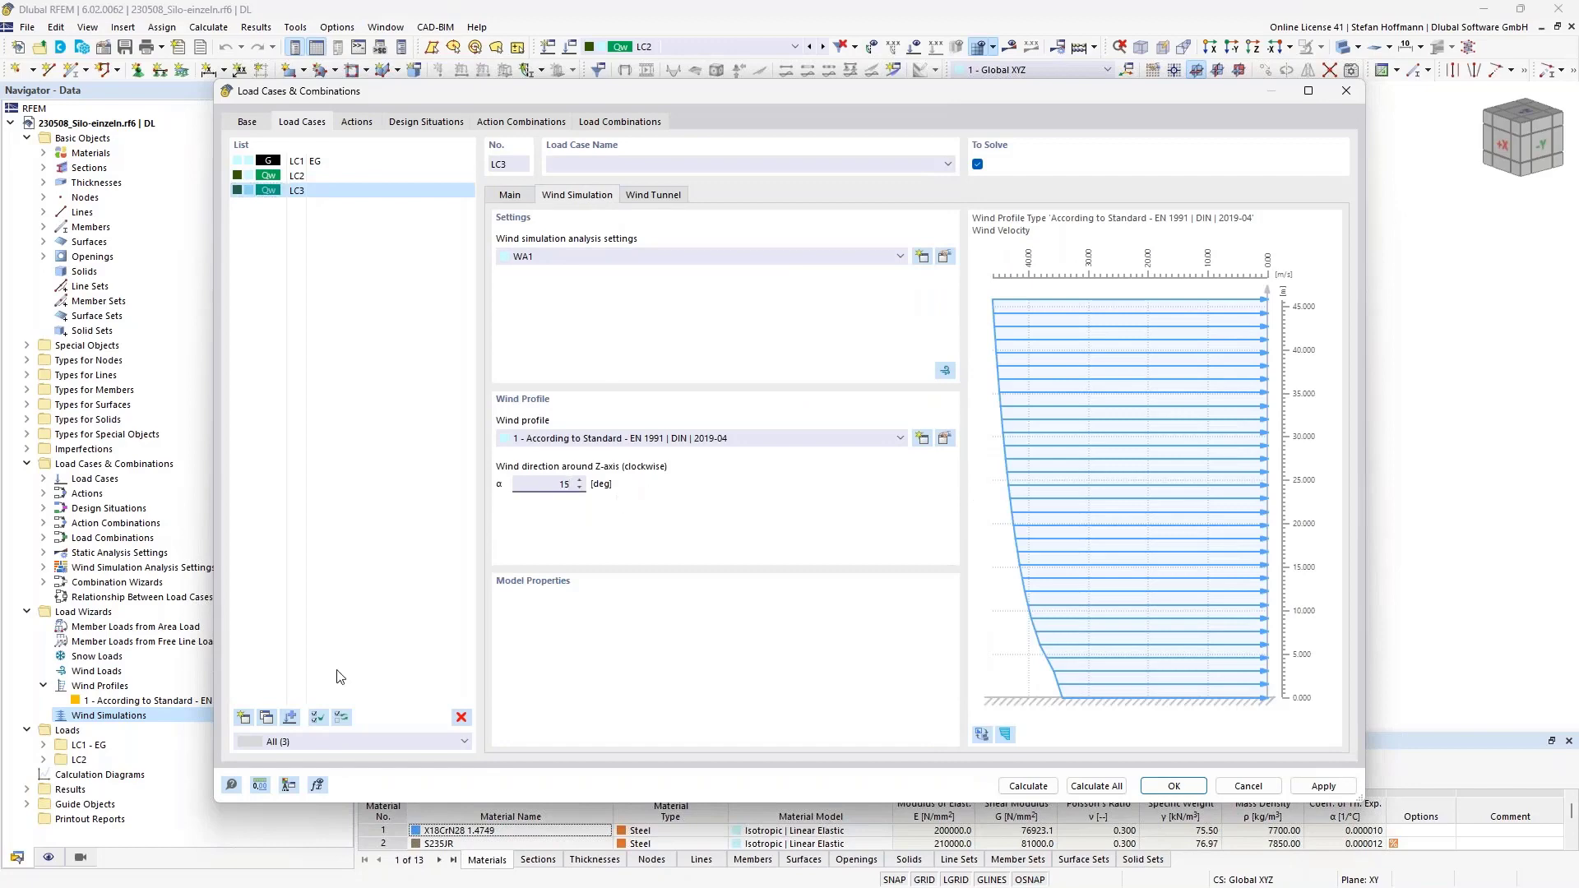
{"action": "left_click", "coordinate": [266, 718]}
{"action": "left_click", "coordinate": [547, 485]}
{"action": "type", "text": "30"}
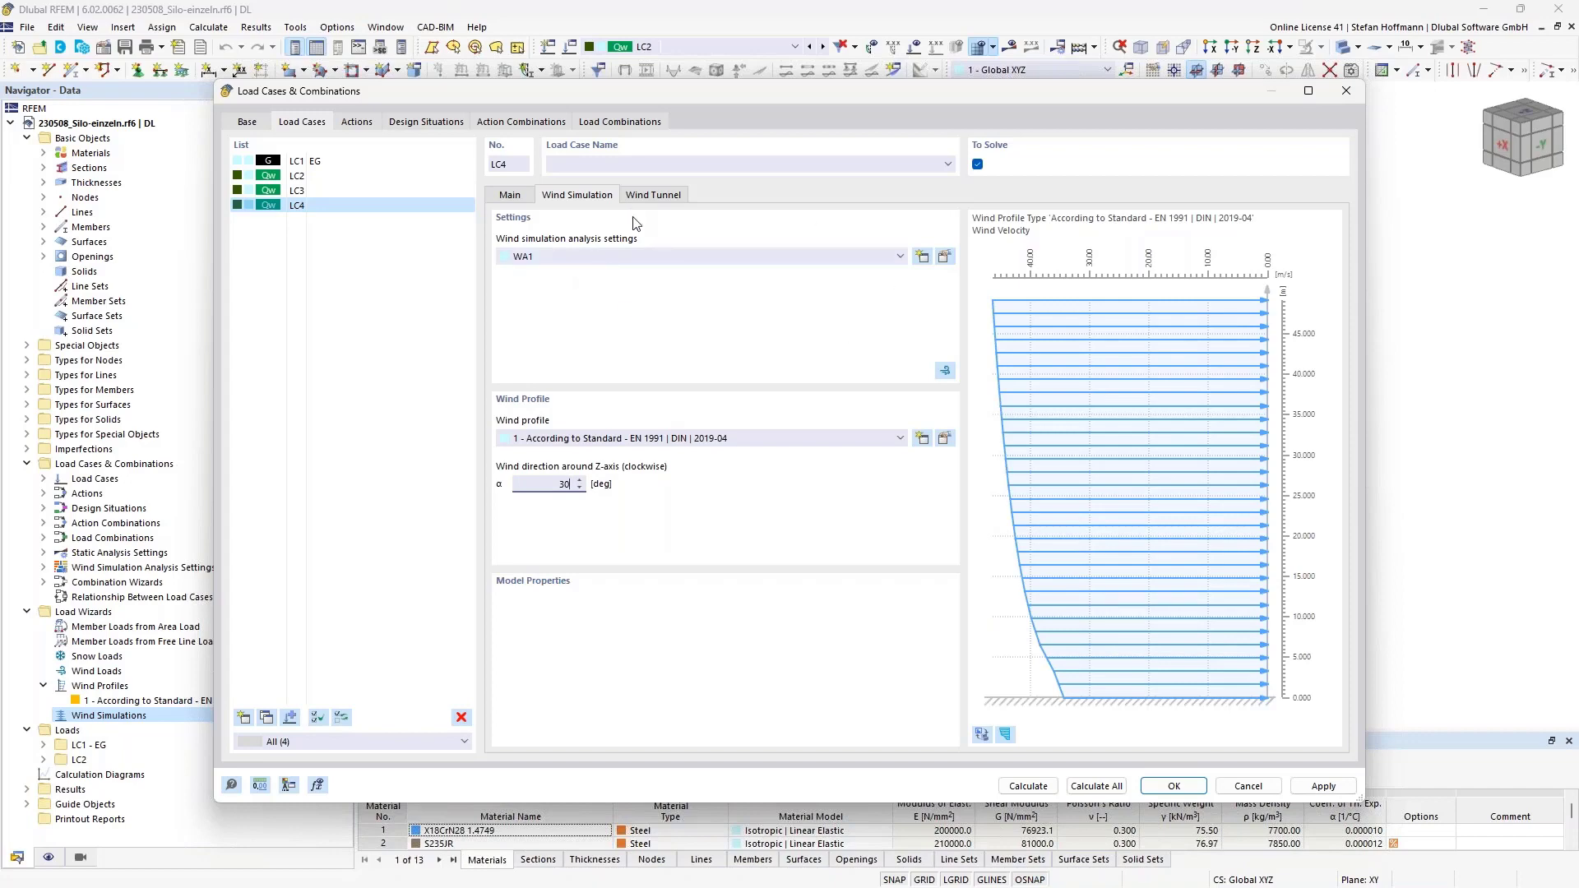
{"action": "left_click", "coordinate": [1345, 92]}
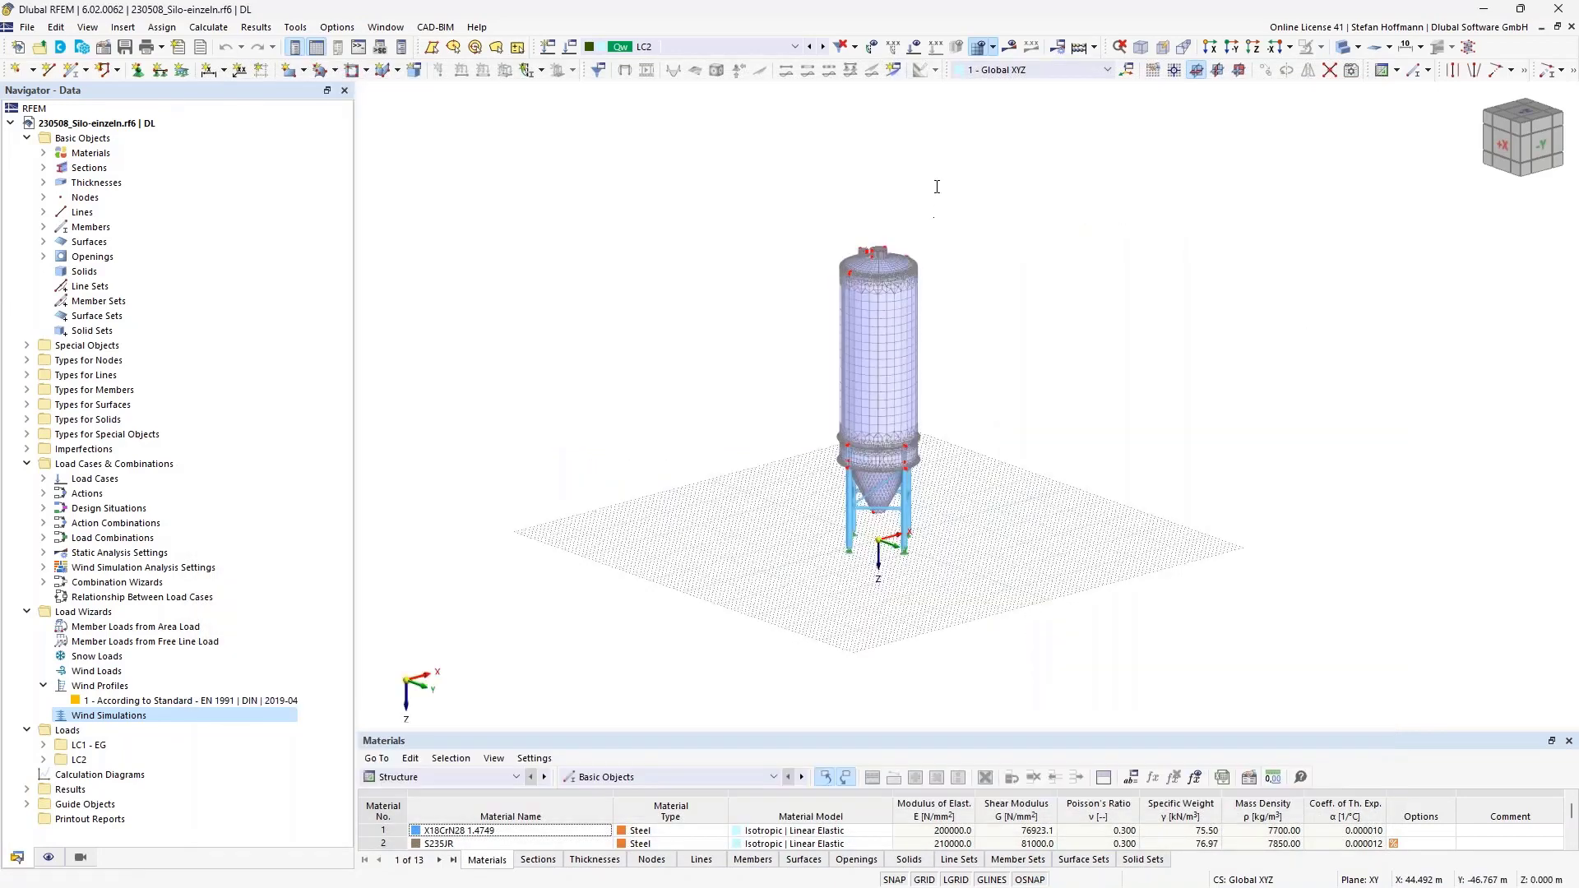
Display the LC2 results and inspect the wind load distribution on the silo up close.
{"action": "left_click", "coordinate": [1010, 46]}
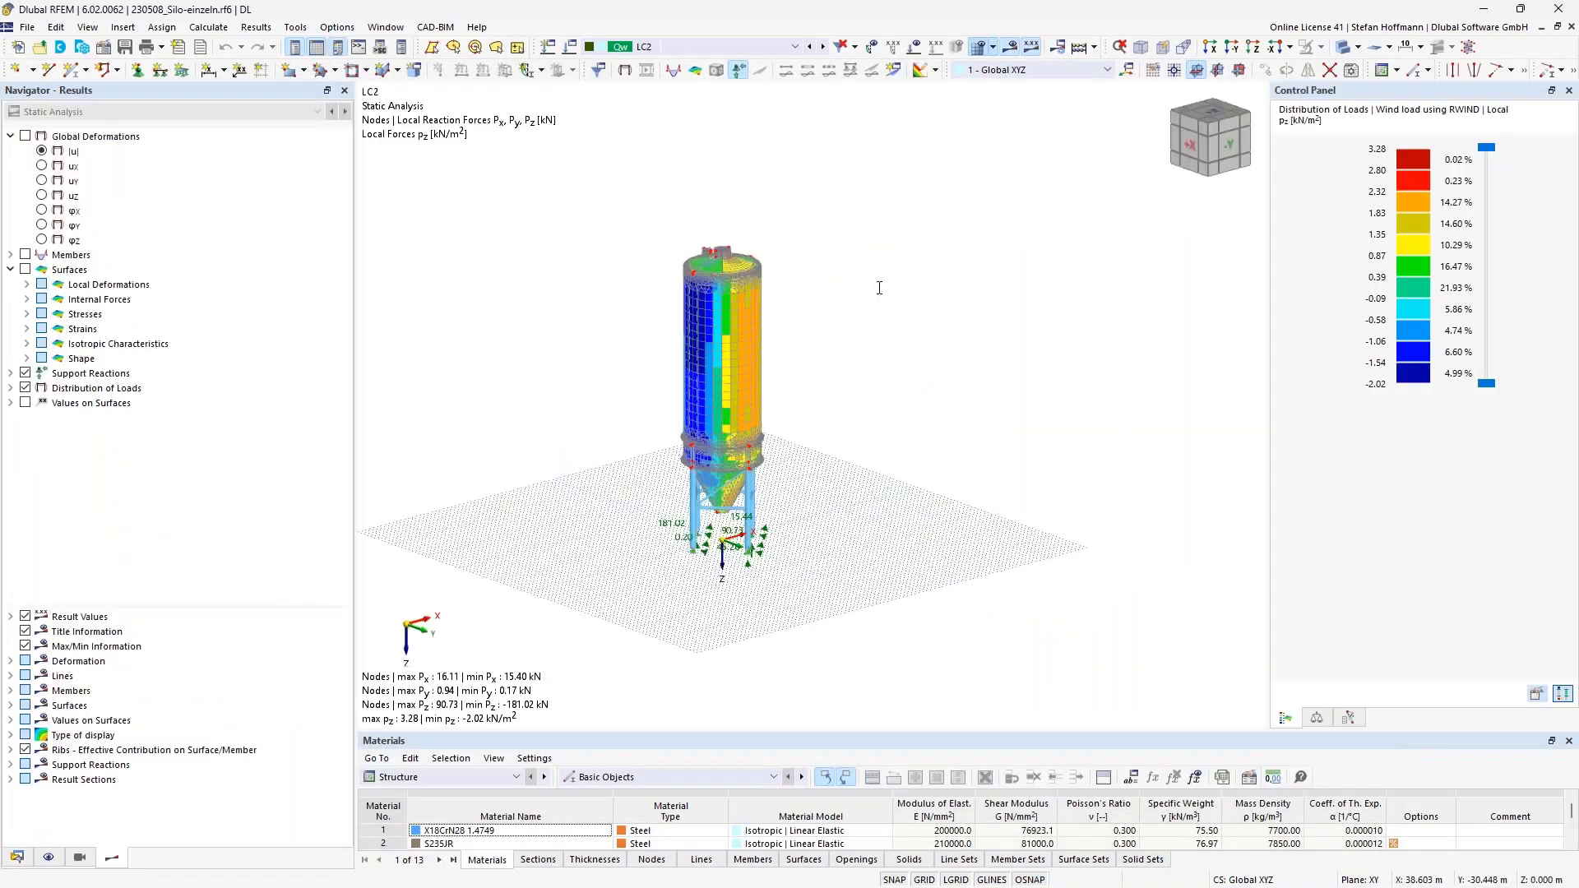
{"action": "middle_click_drag", "start_coordinate": [794, 250], "coordinate": [791, 245]}
{"action": "scroll", "coordinate": [791, 246], "scroll_direction": "up", "scroll_amount": 6}
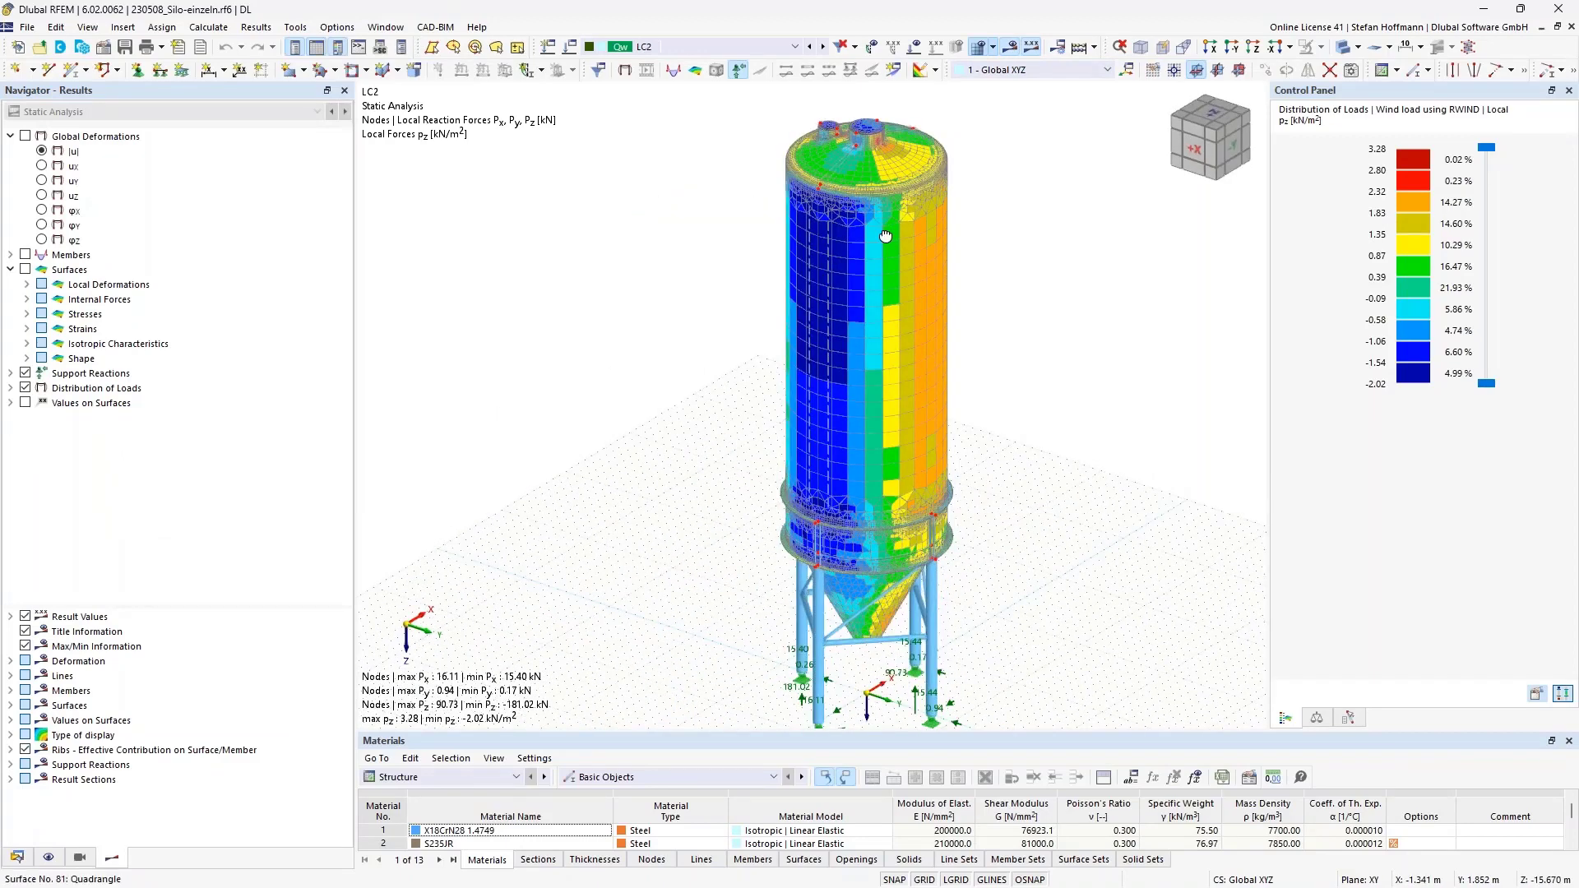
{"action": "middle_click_drag", "start_coordinate": [880, 243], "coordinate": [871, 210], "text": "ctrl"}
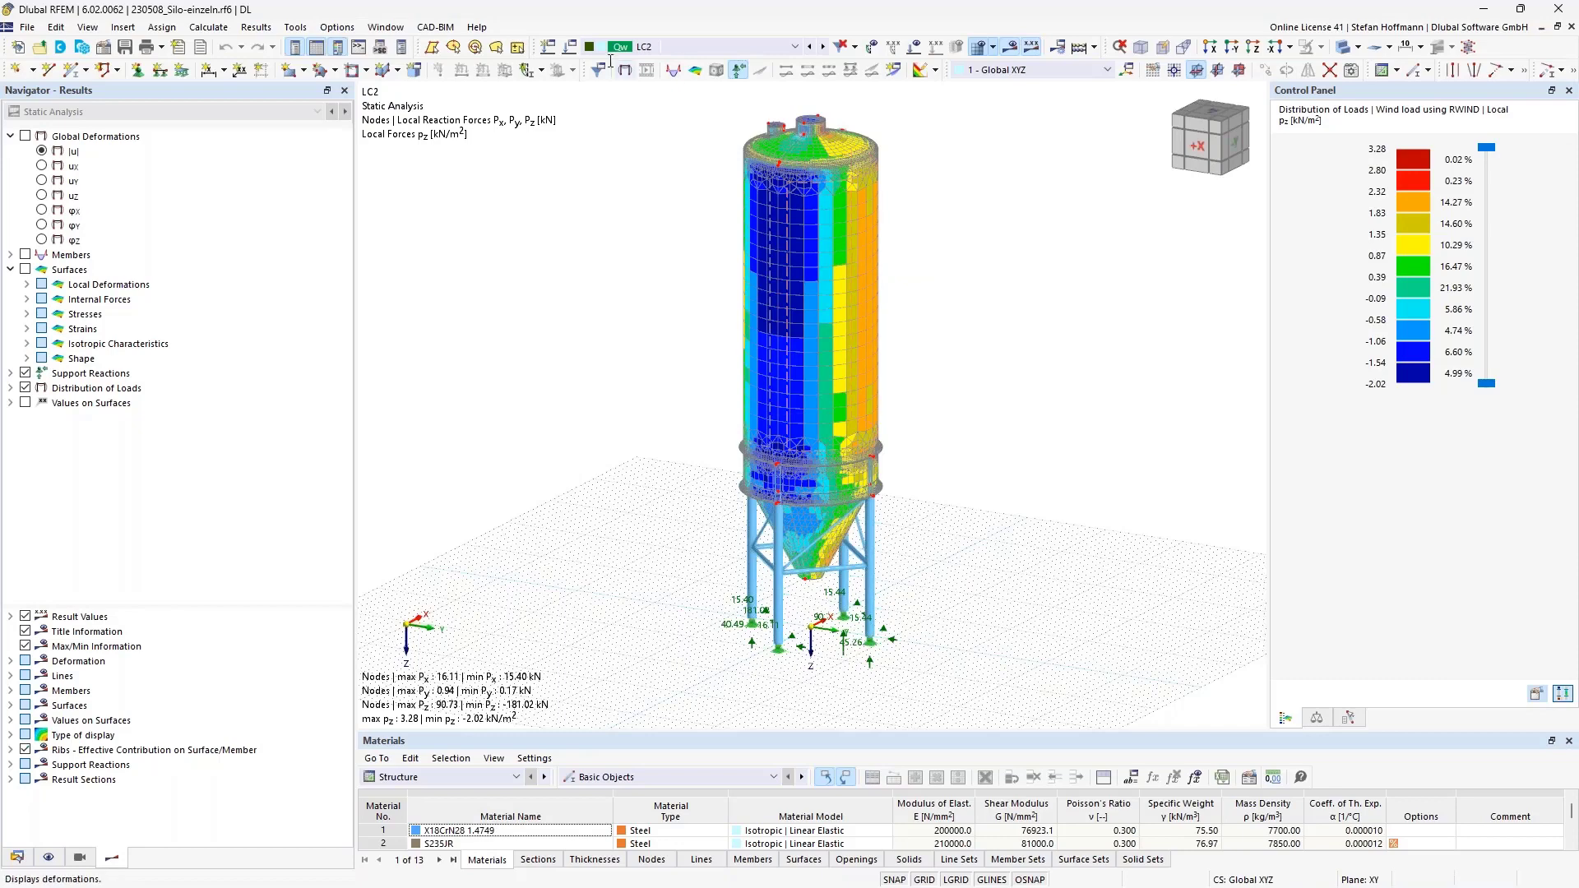
Review the wind simulation settings of LC2 and close the load case settings.
{"action": "left_click", "coordinate": [568, 47]}
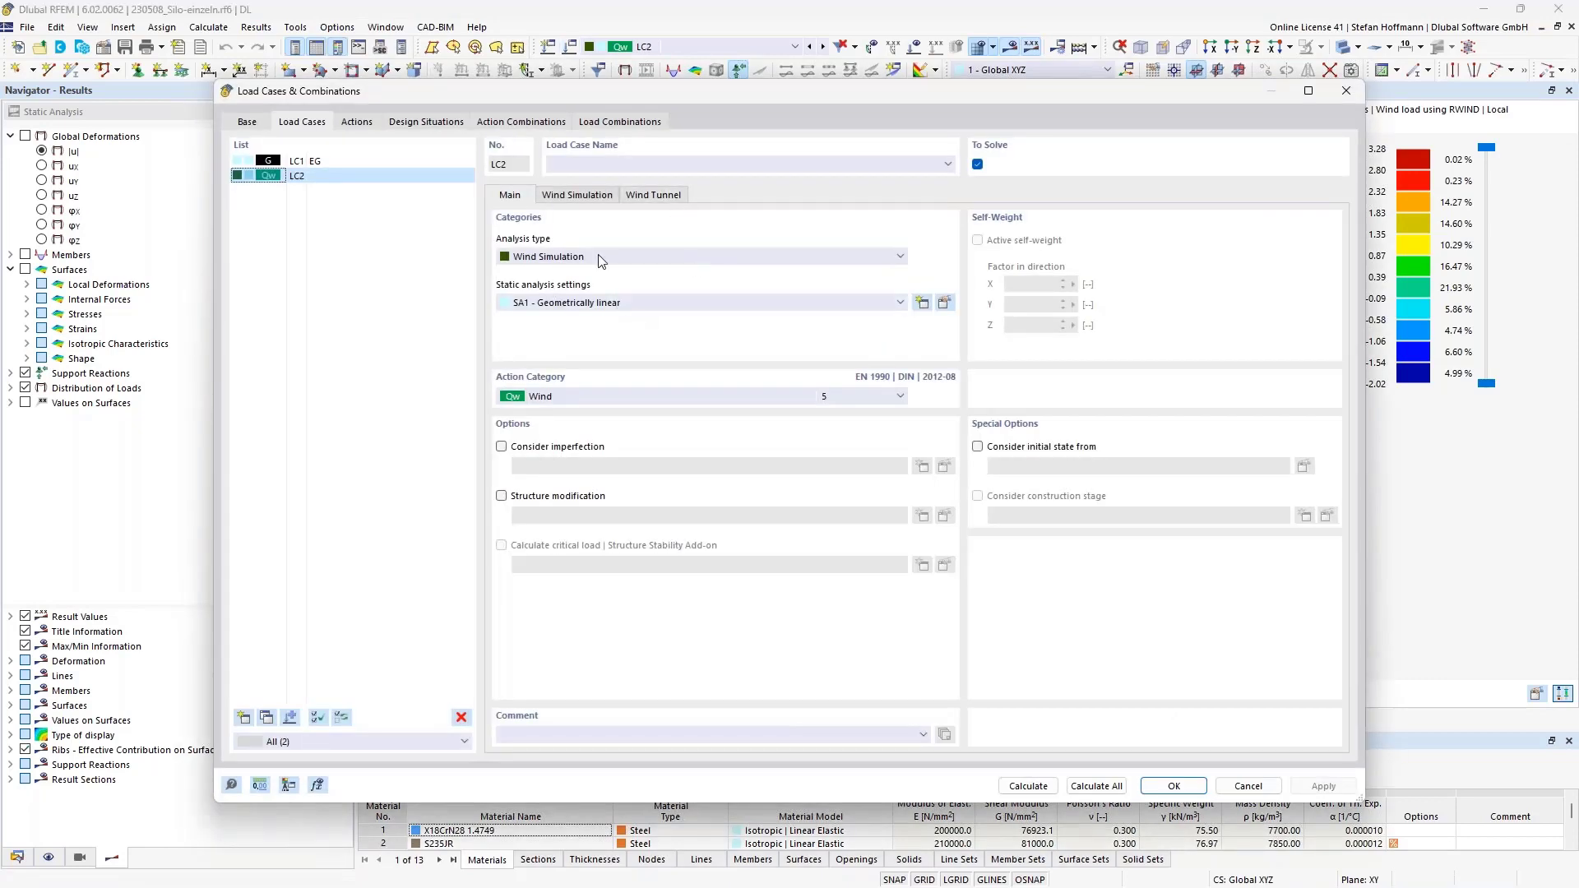
{"action": "left_click", "coordinate": [580, 196]}
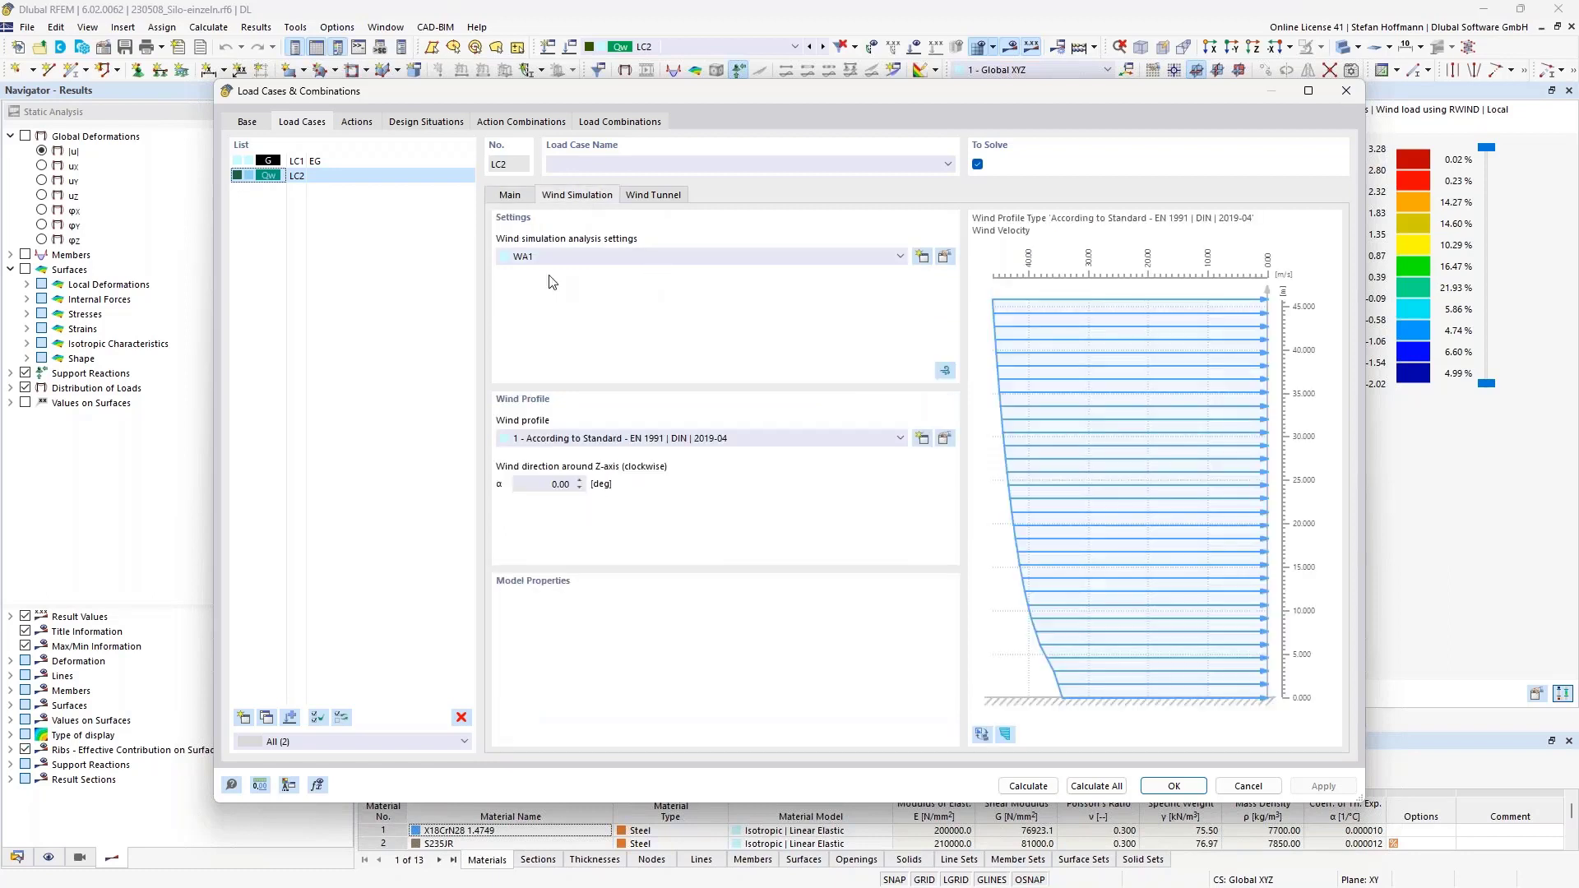
{"action": "left_click", "coordinate": [944, 371]}
{"action": "left_click", "coordinate": [1346, 90]}
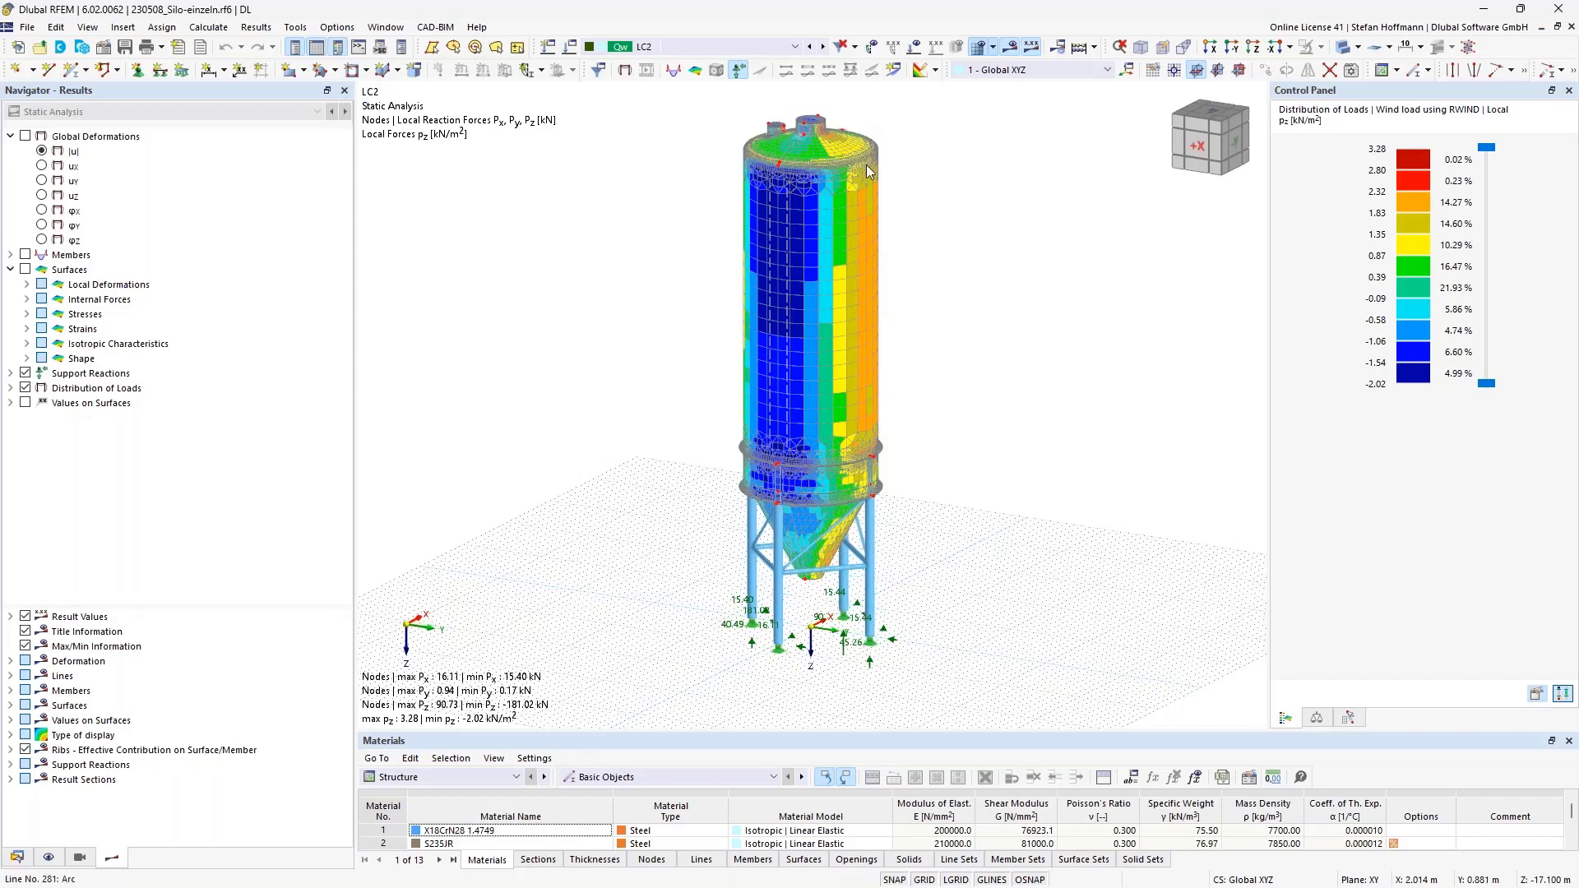
Expand the load distribution result options, enlarge the tables, and check the sum of loads in X in the LC2 static analysis summary.
{"action": "left_click", "coordinate": [10, 387]}
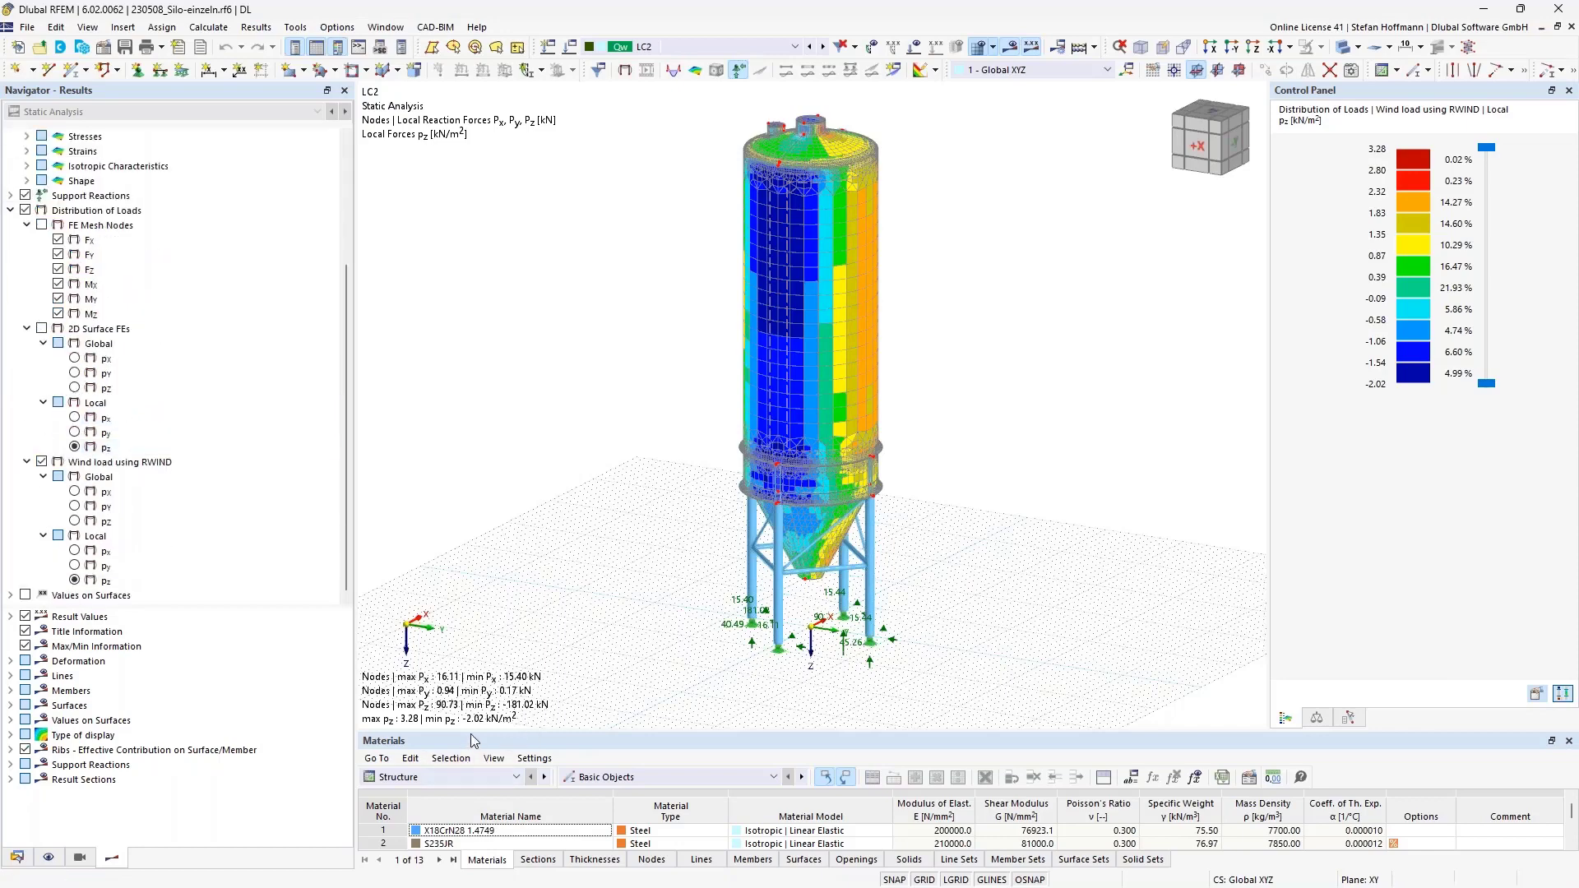
{"action": "left_click_drag", "start_coordinate": [473, 737], "coordinate": [474, 635]}
{"action": "left_click", "coordinate": [442, 673]}
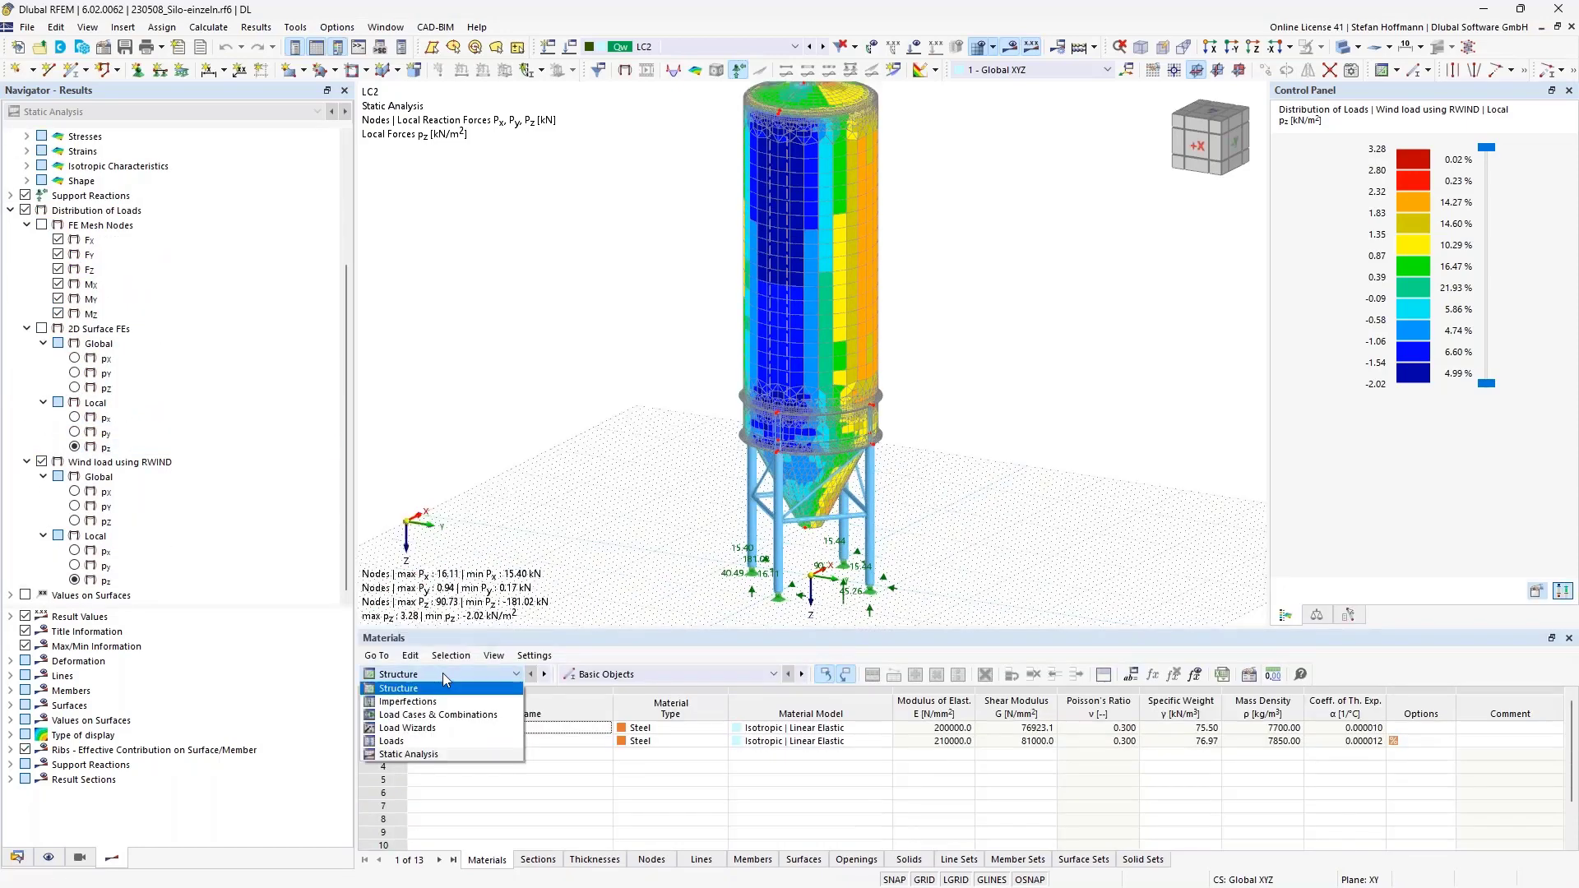
{"action": "left_click", "coordinate": [442, 756]}
{"action": "left_click", "coordinate": [746, 743]}
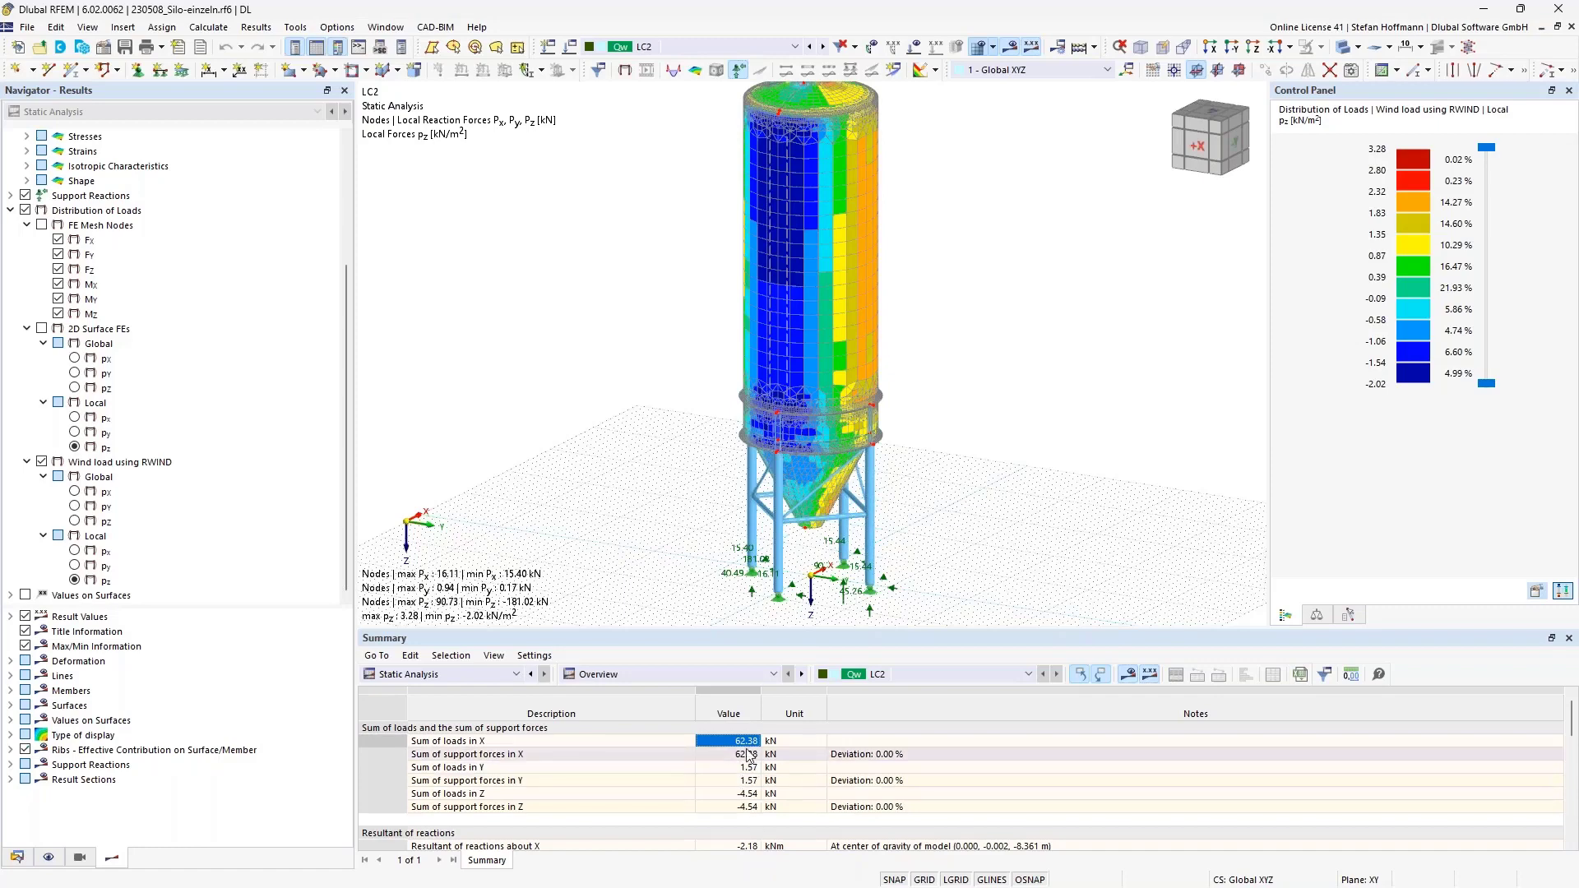
Examine the local pz wind load distribution from RWIND on all sides of the silo.
{"action": "scroll", "coordinate": [833, 385], "scroll_direction": "down", "scroll_amount": 2}
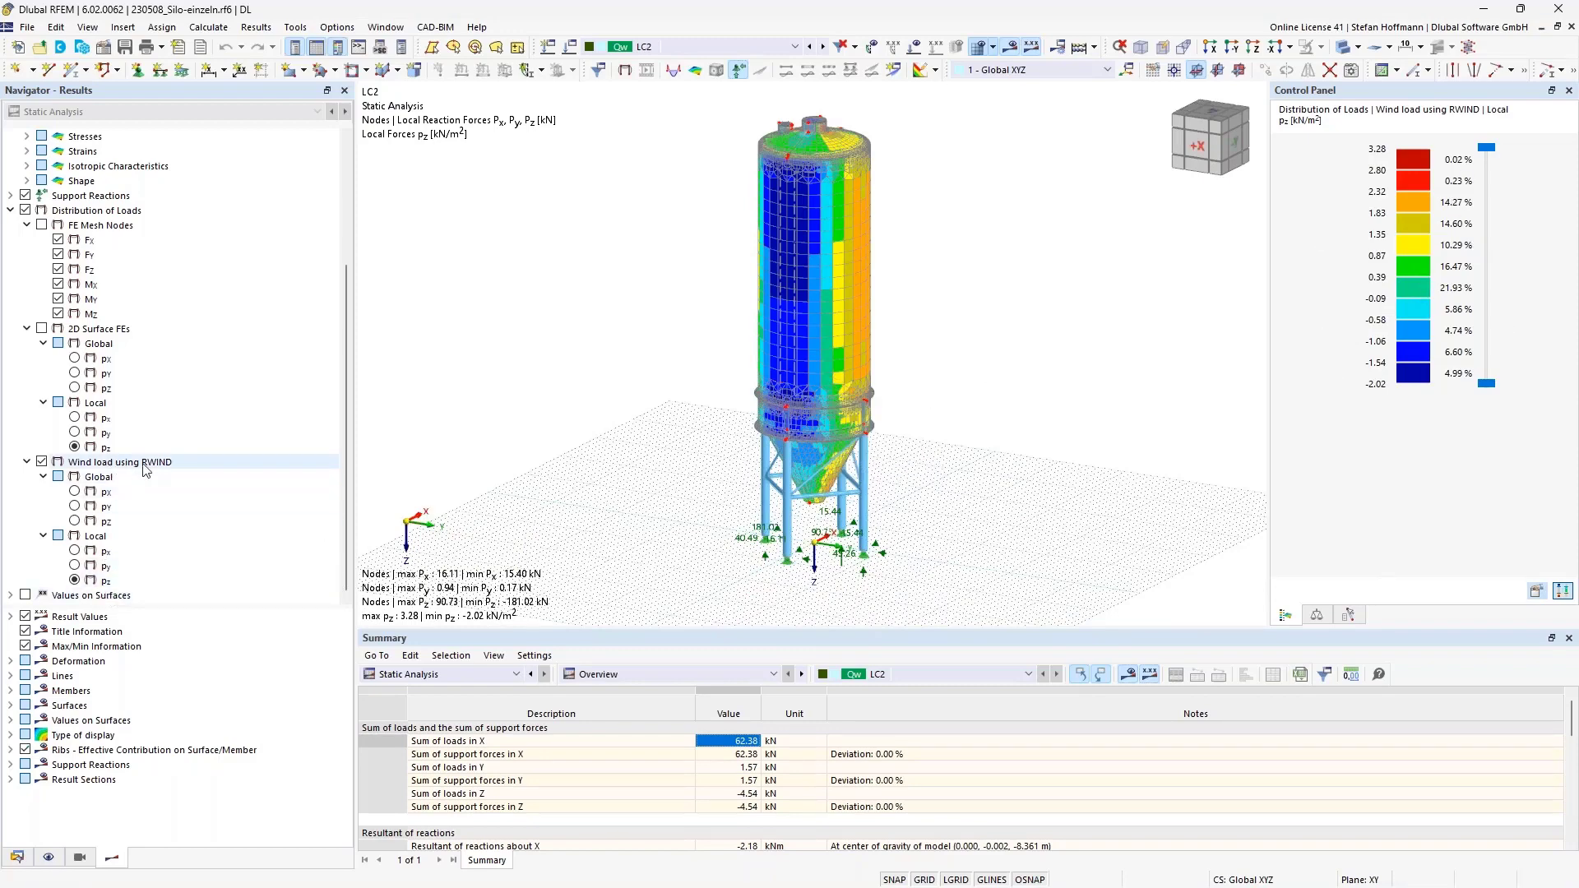
{"action": "middle_click_drag", "start_coordinate": [883, 286], "coordinate": [822, 342], "text": "ctrl"}
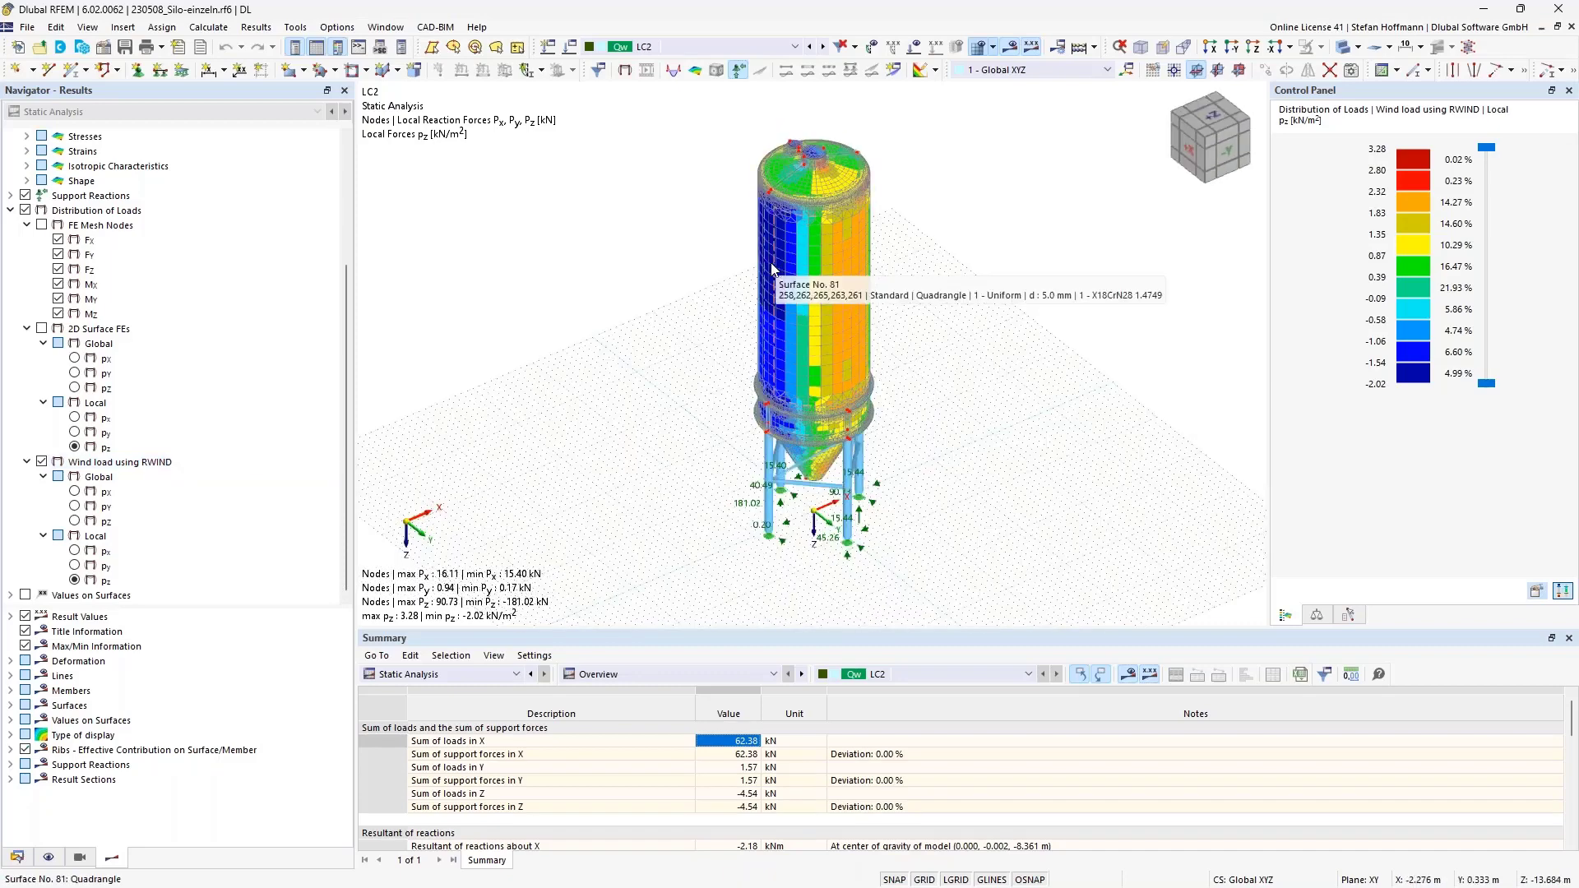
{"action": "middle_click_drag", "start_coordinate": [773, 267], "coordinate": [874, 222], "text": "ctrl"}
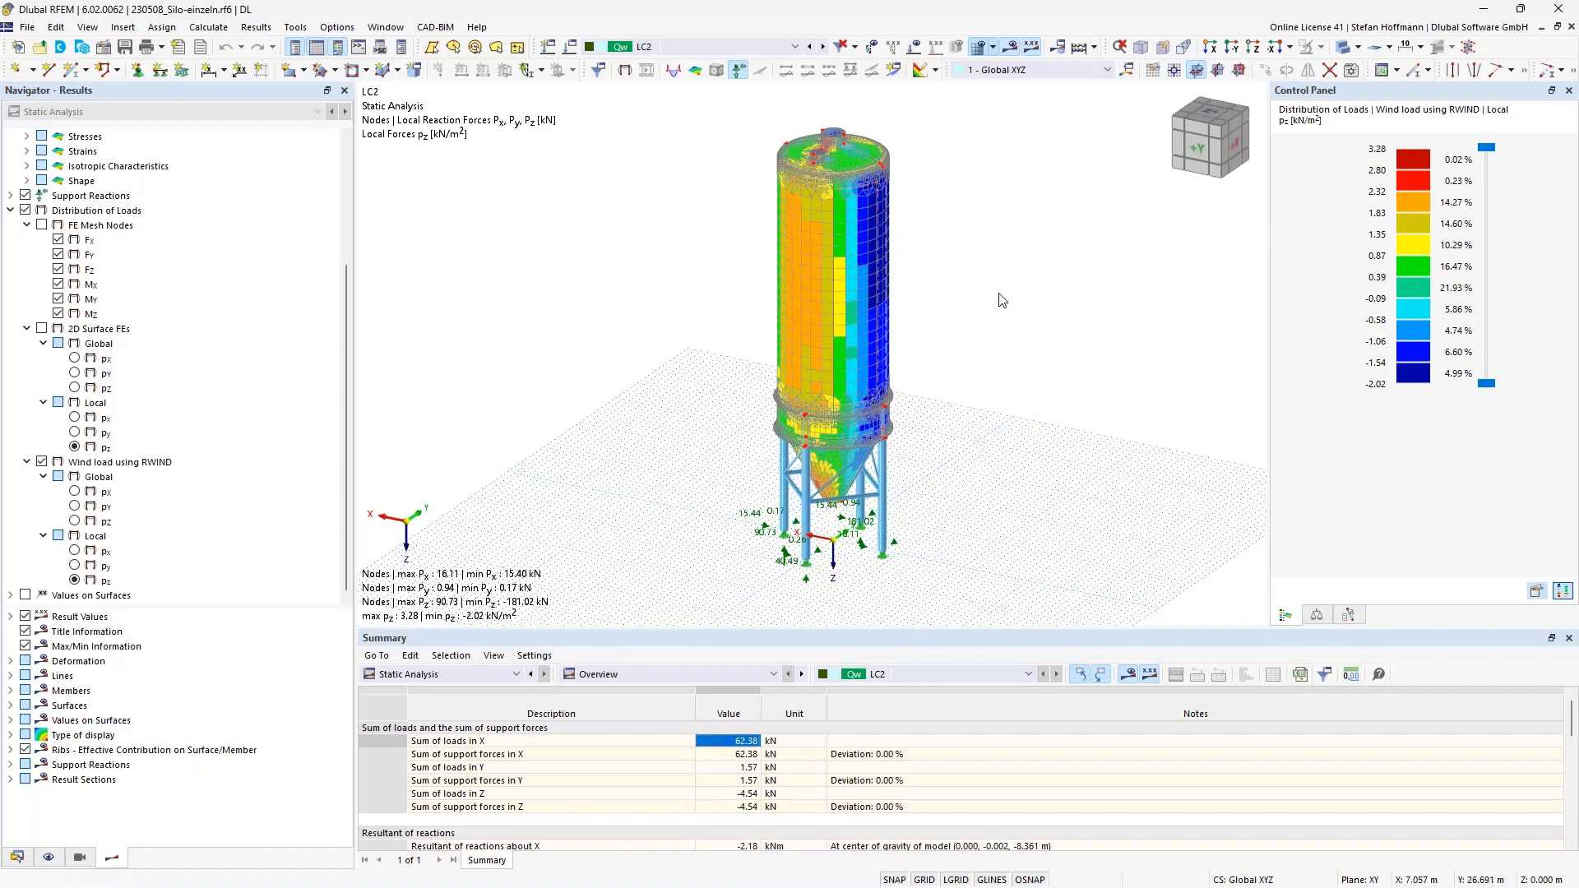
{"action": "middle_click_drag", "start_coordinate": [617, 428], "coordinate": [793, 334], "text": "ctrl"}
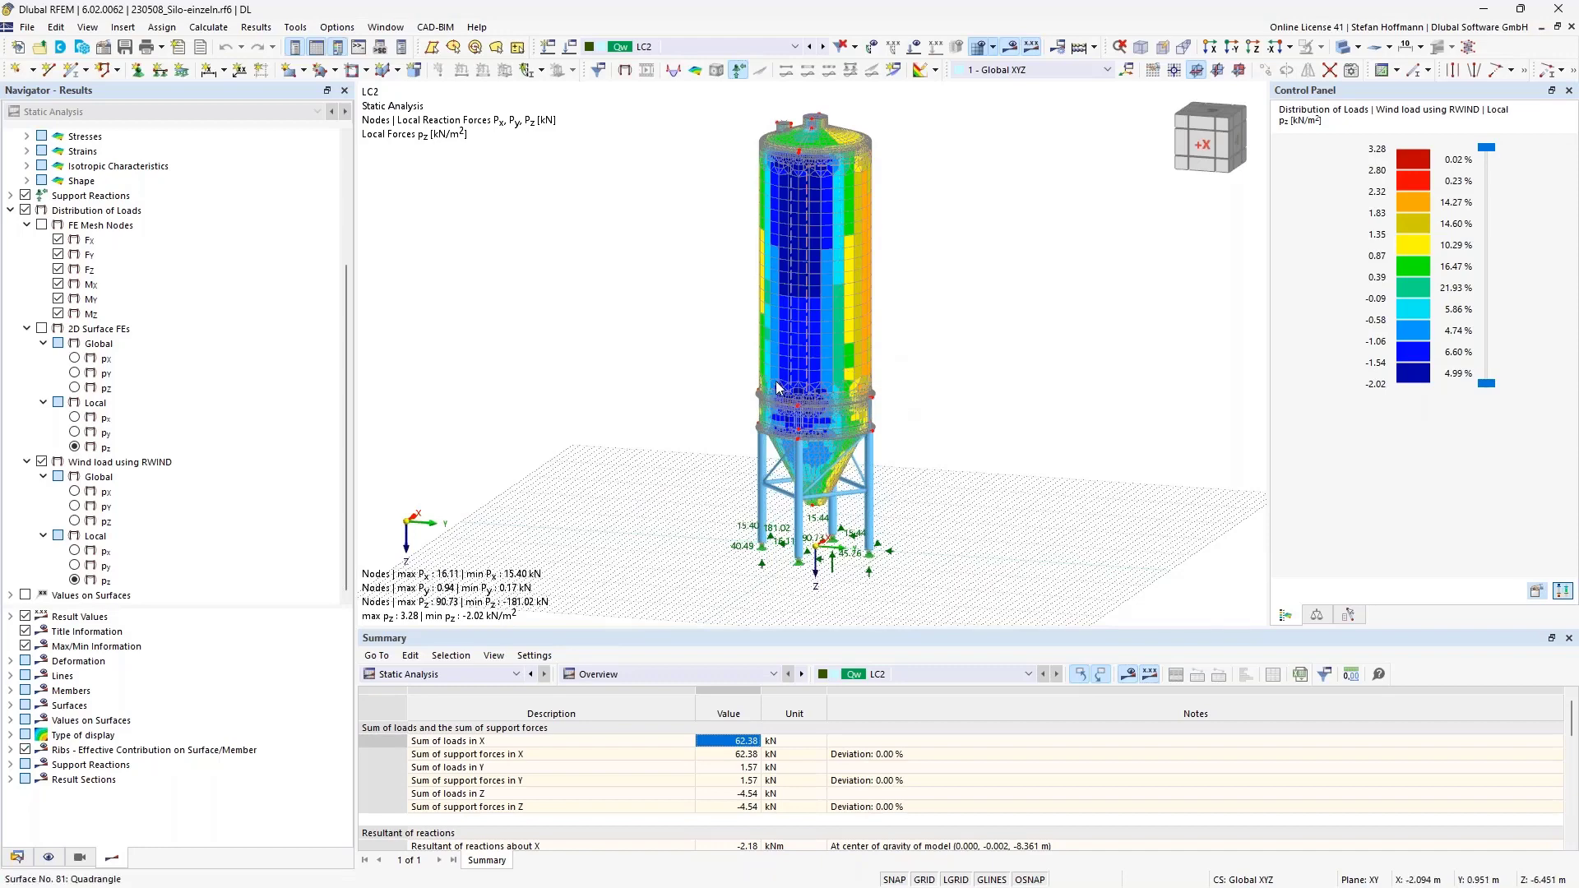
{"action": "middle_click_drag", "start_coordinate": [828, 263], "coordinate": [1039, 279], "text": "ctrl"}
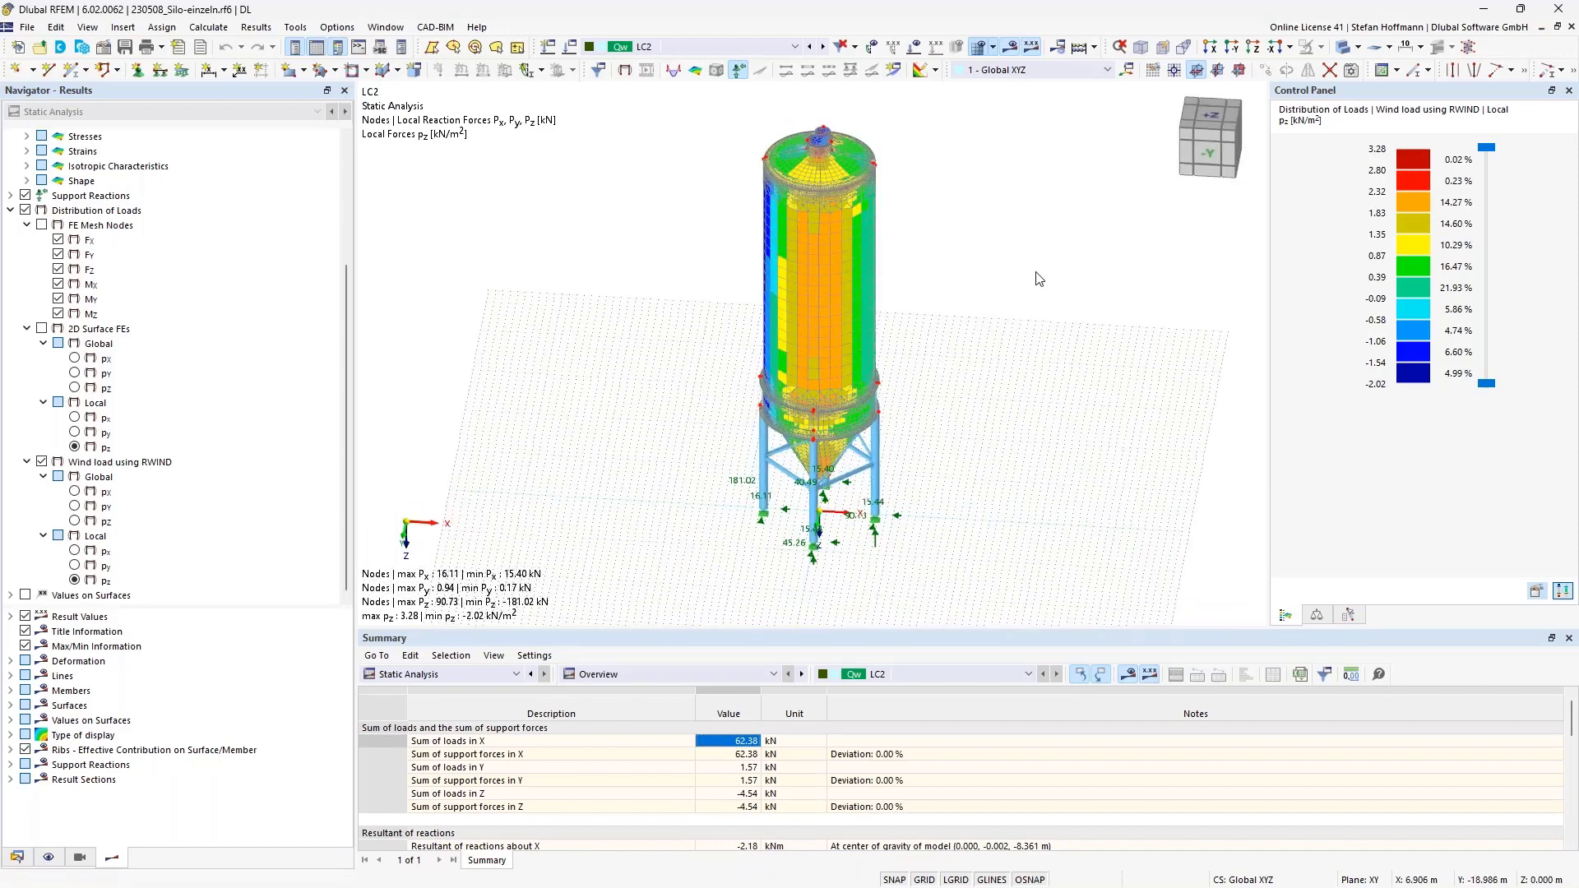
{"action": "middle_click_drag", "start_coordinate": [902, 342], "coordinate": [797, 293], "text": "ctrl"}
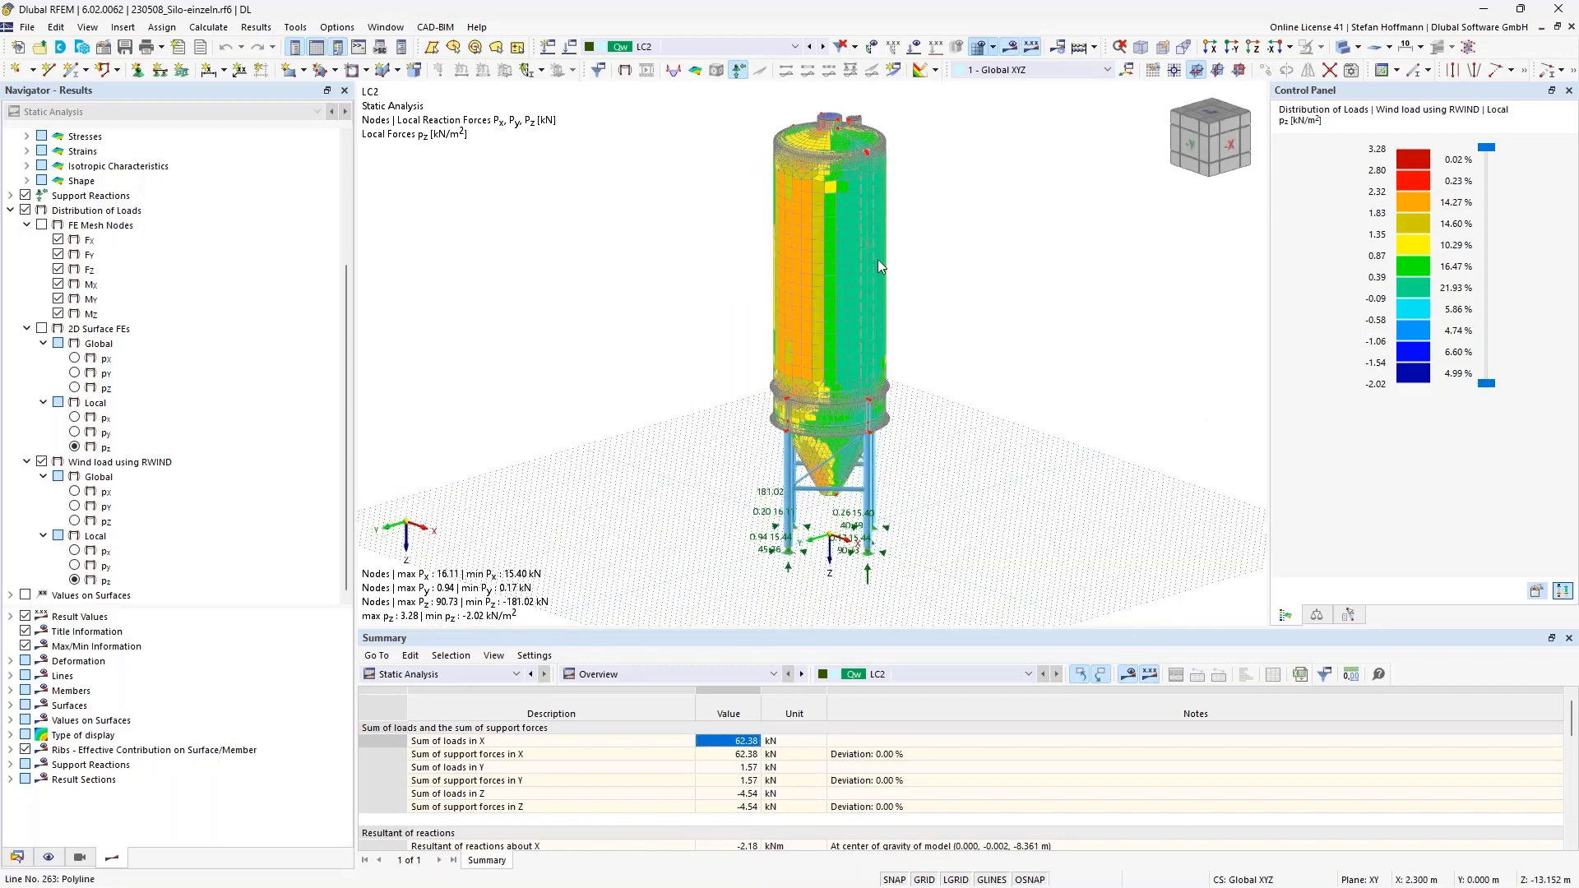
{"action": "middle_click_drag", "start_coordinate": [641, 310], "coordinate": [576, 314], "text": "ctrl"}
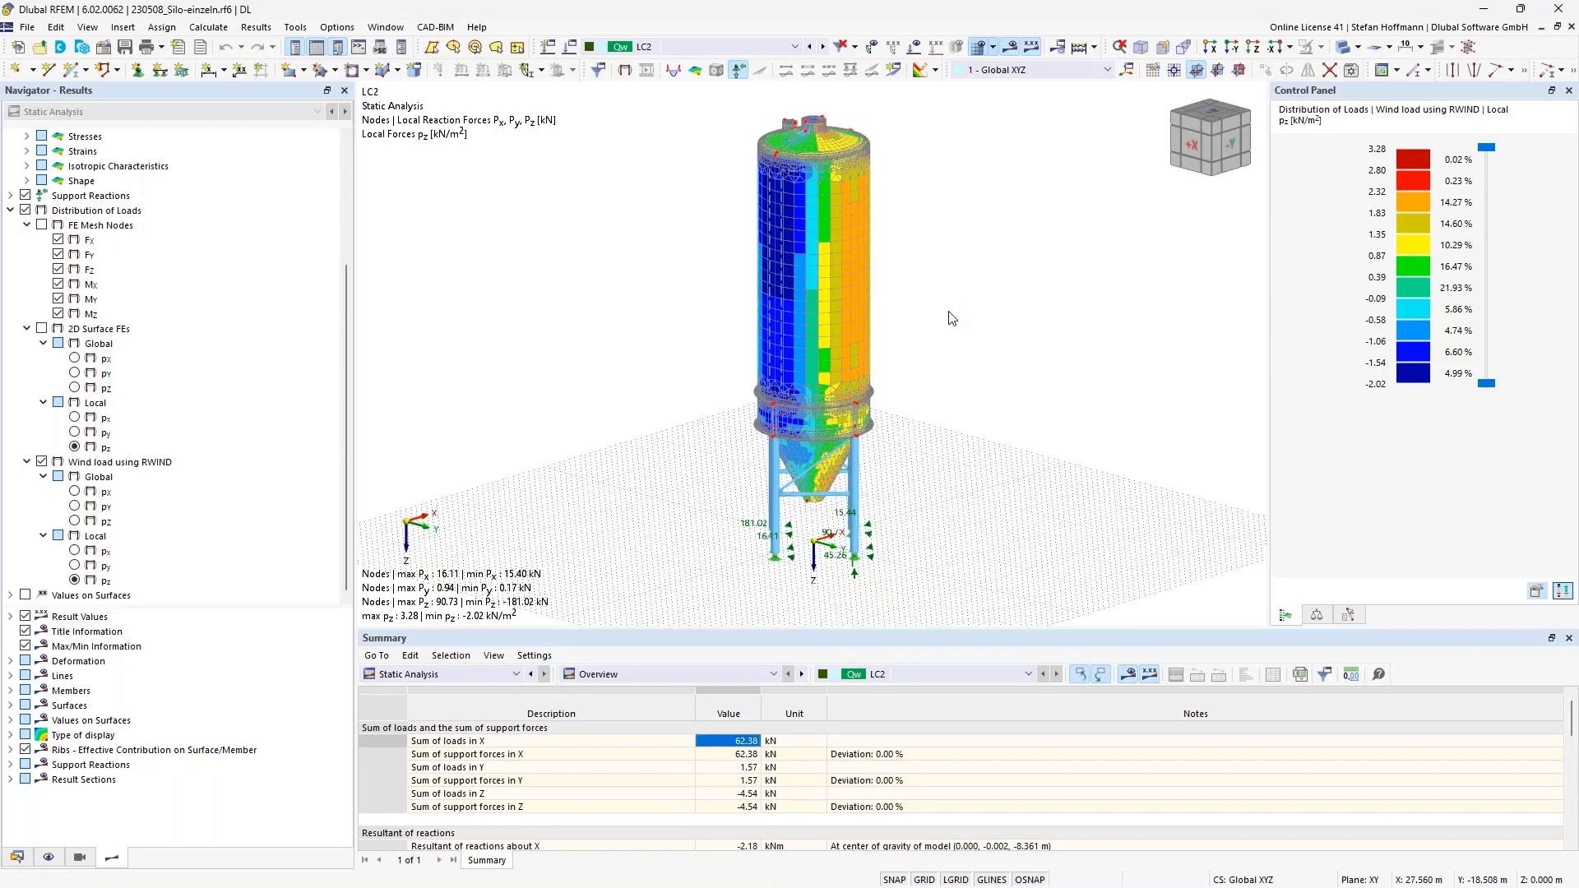
Review the wind simulation options in the mesh settings, set the target finite element length to 1 m, and apply it.
{"action": "left_click", "coordinate": [208, 27]}
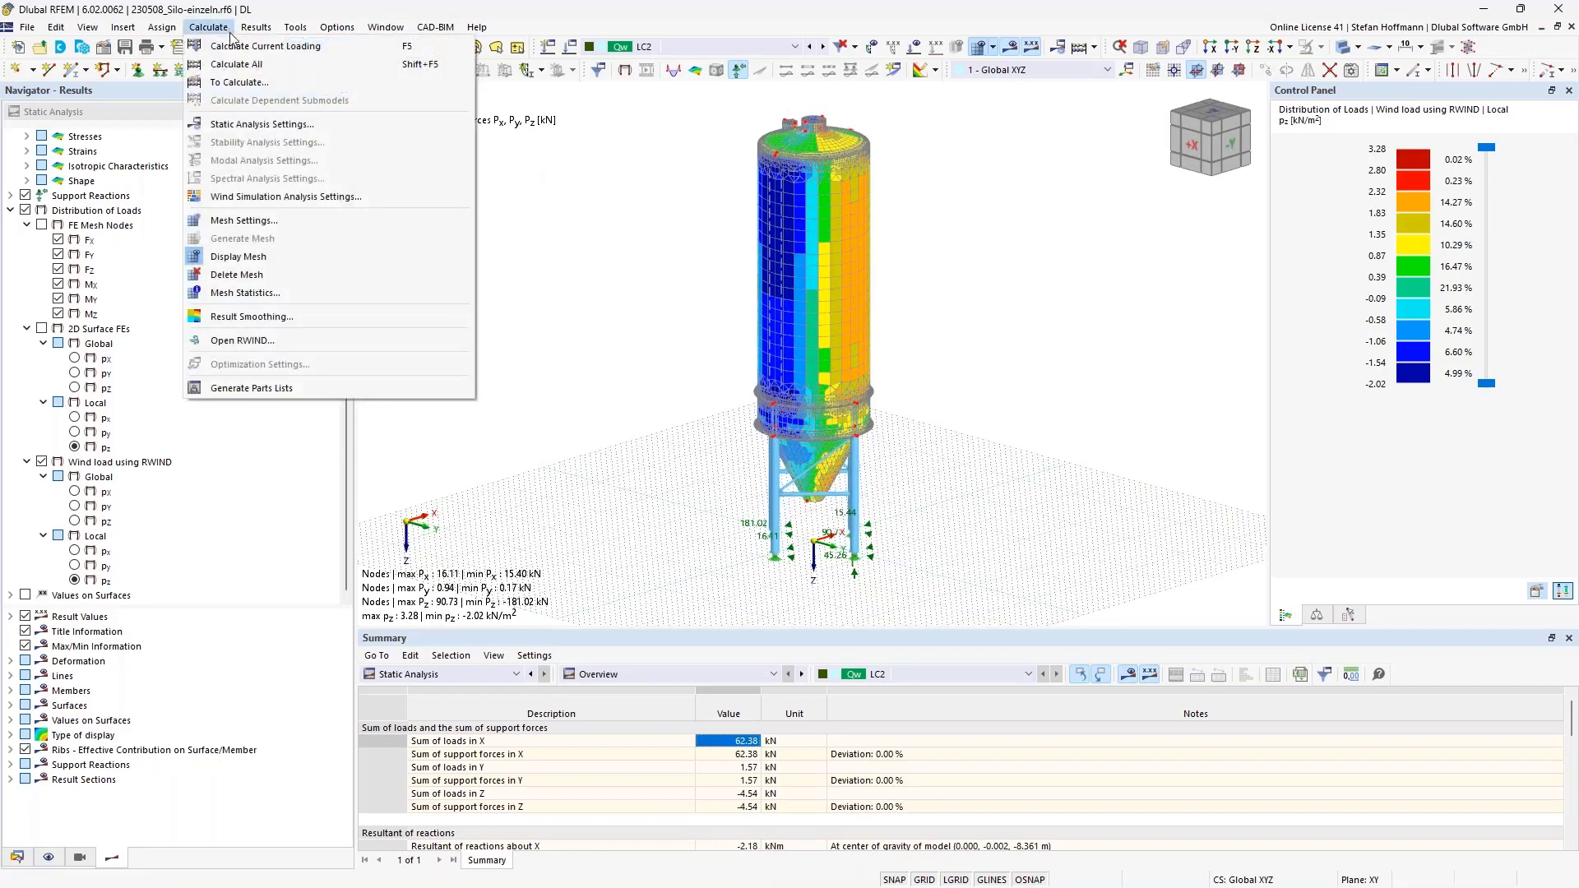
{"action": "left_click", "coordinate": [285, 232]}
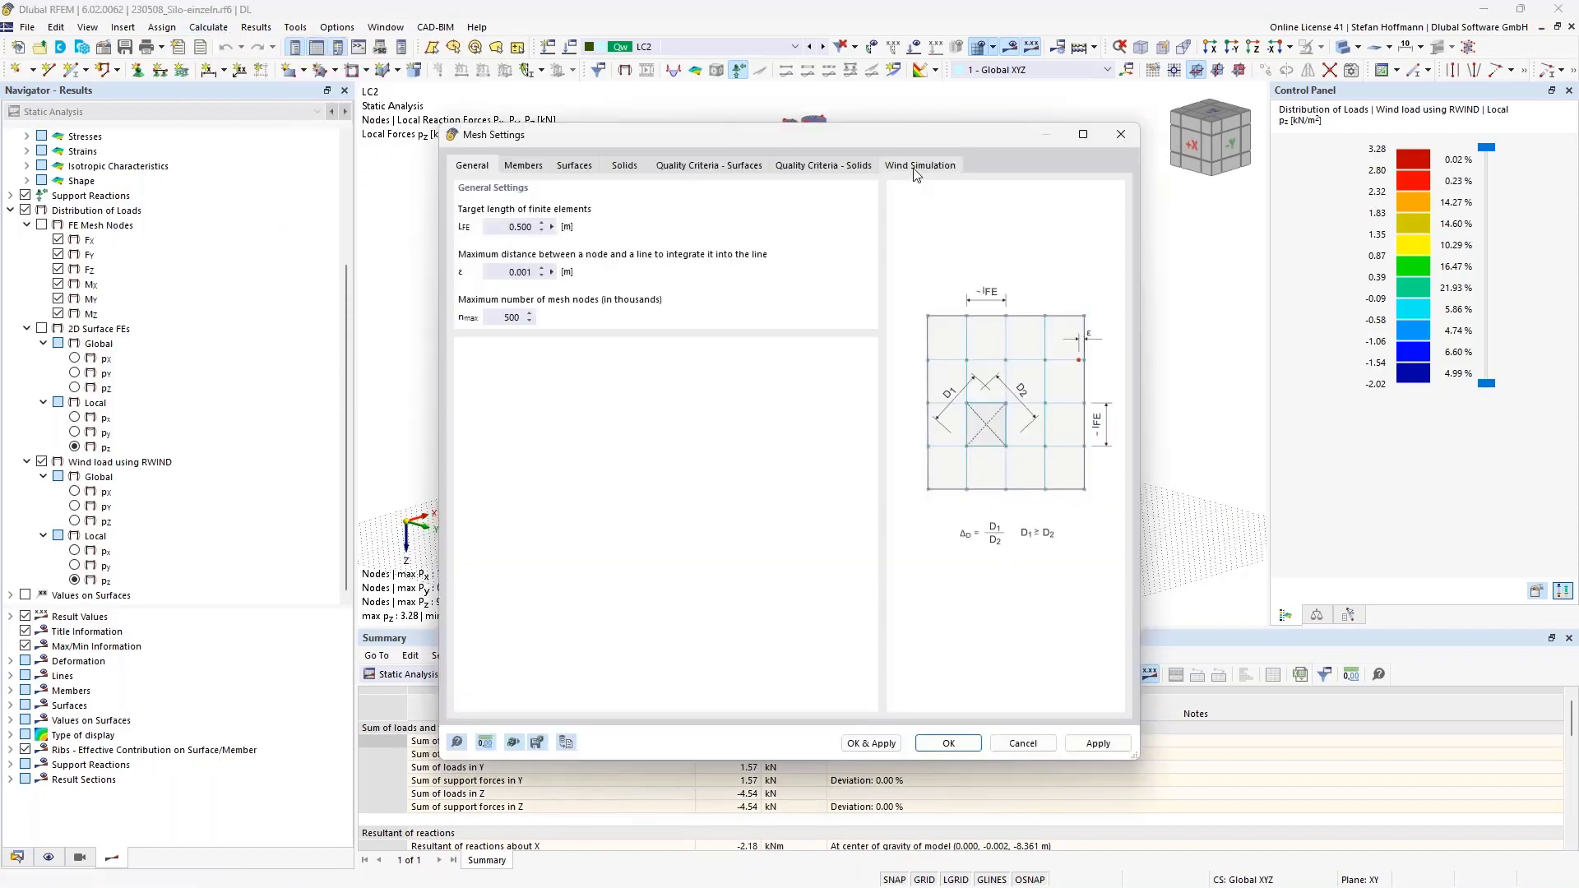
{"action": "left_click", "coordinate": [918, 167]}
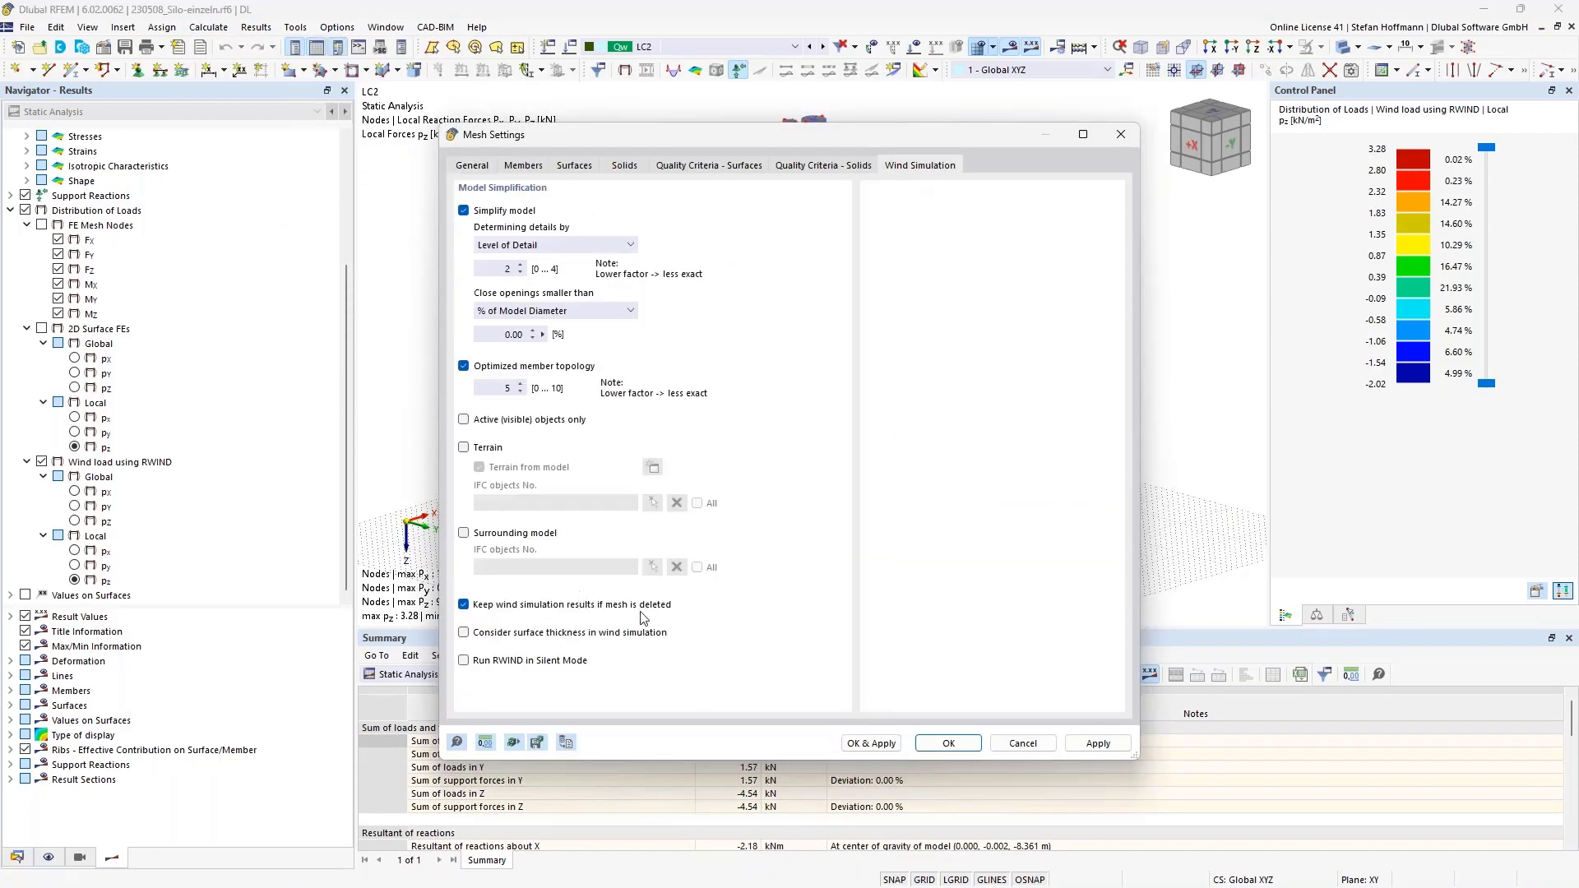
{"action": "left_click", "coordinate": [468, 168]}
{"action": "double_click", "coordinate": [539, 228]}
{"action": "type", "text": "1"}
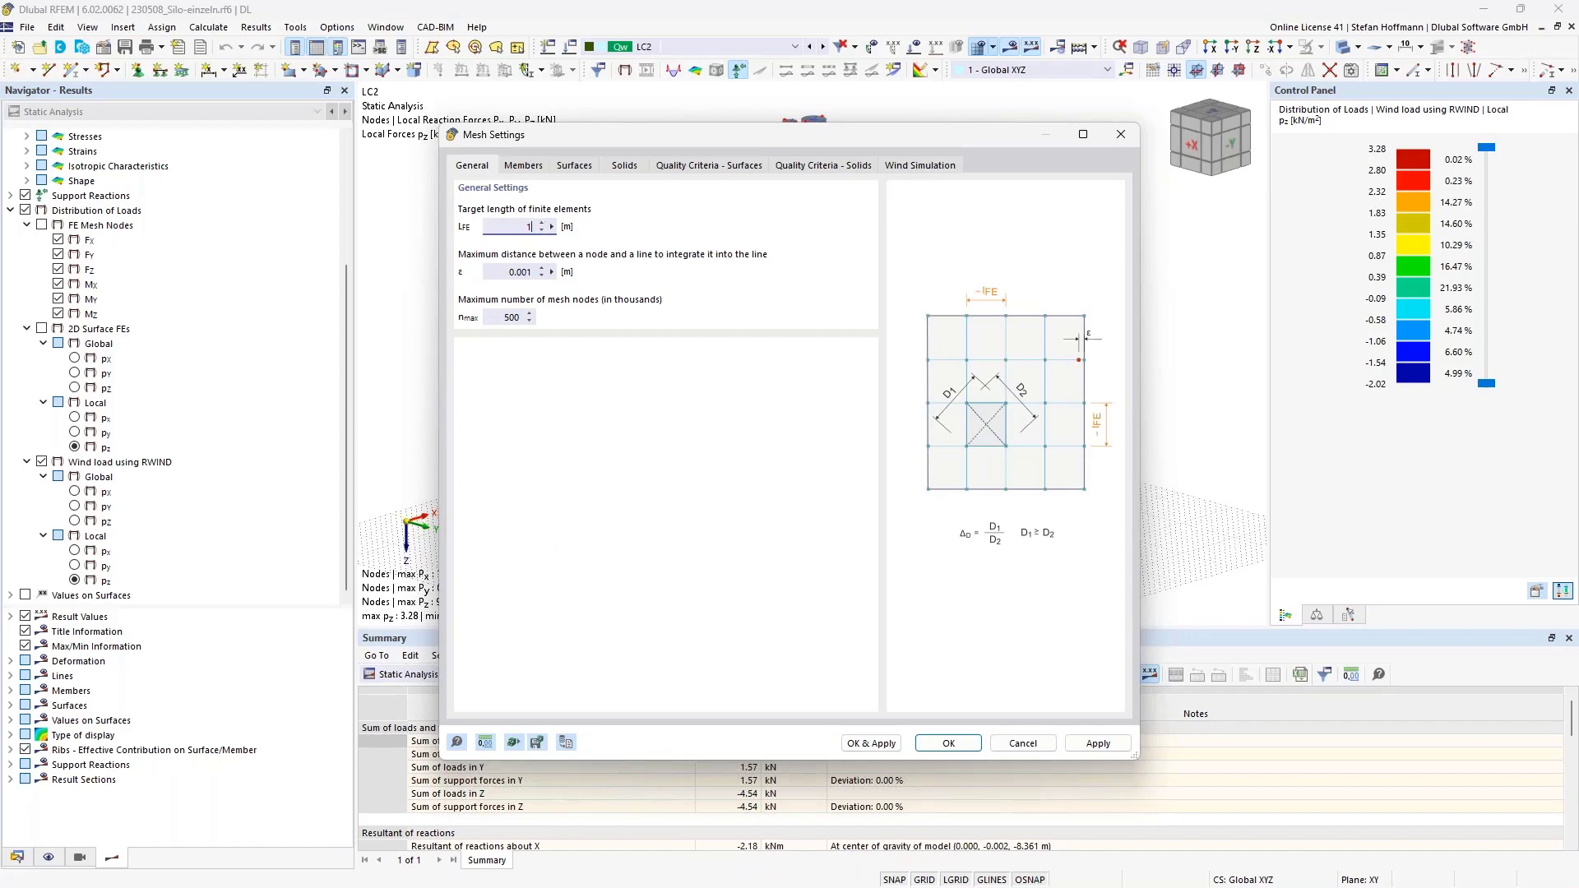
{"action": "left_click", "coordinate": [872, 743]}
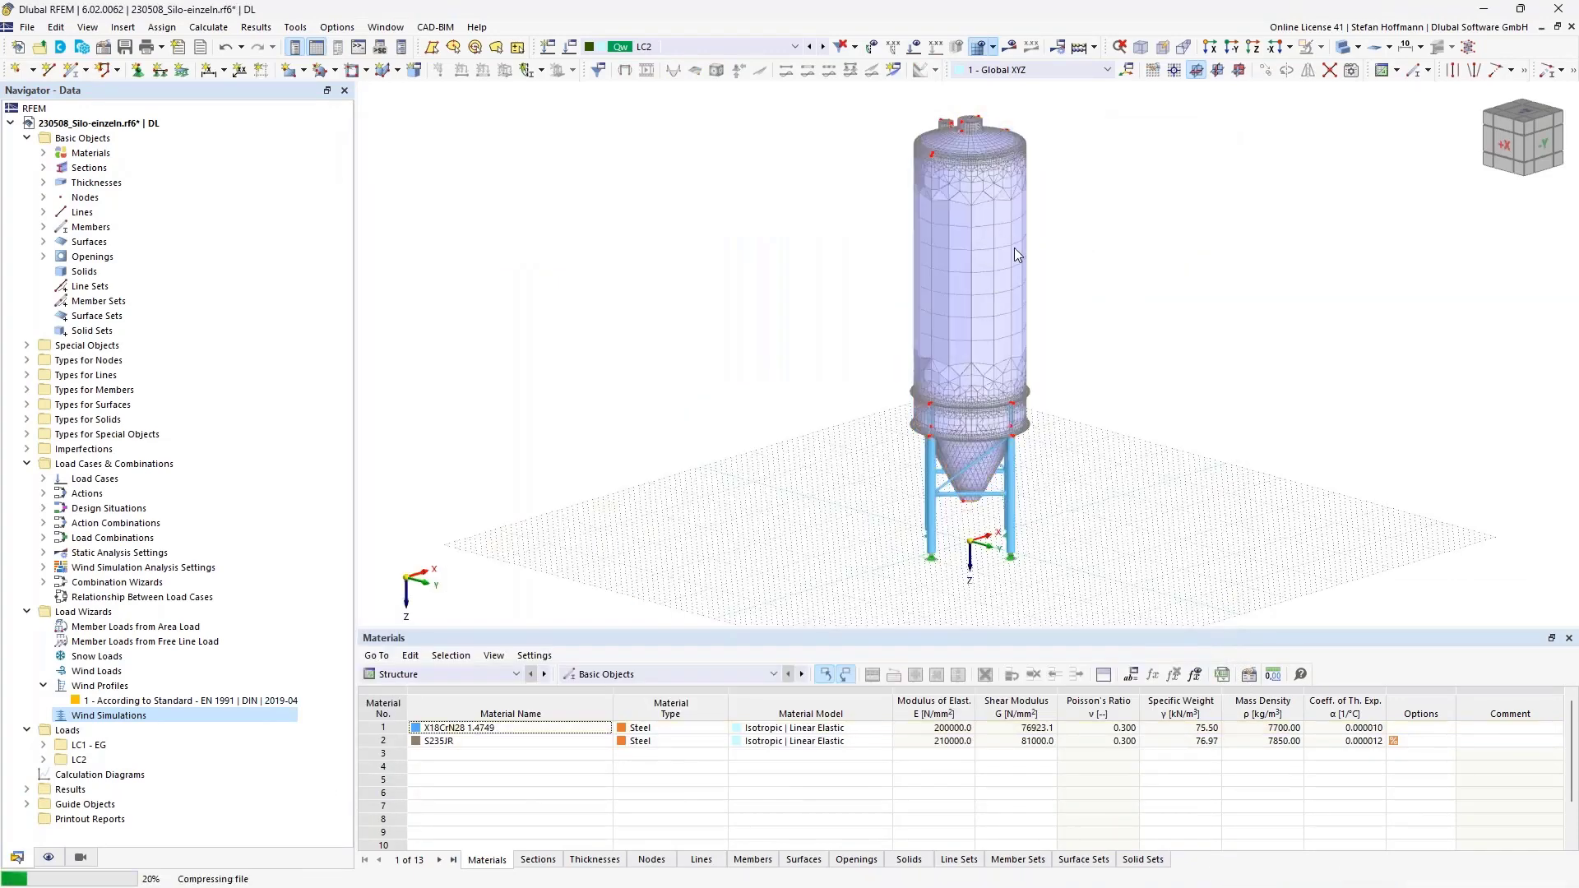
Inspect the coarser silo mesh, calculate LC2, and examine the resulting wind load distribution around the silo.
{"action": "scroll", "coordinate": [904, 263], "scroll_direction": "up", "scroll_amount": 4}
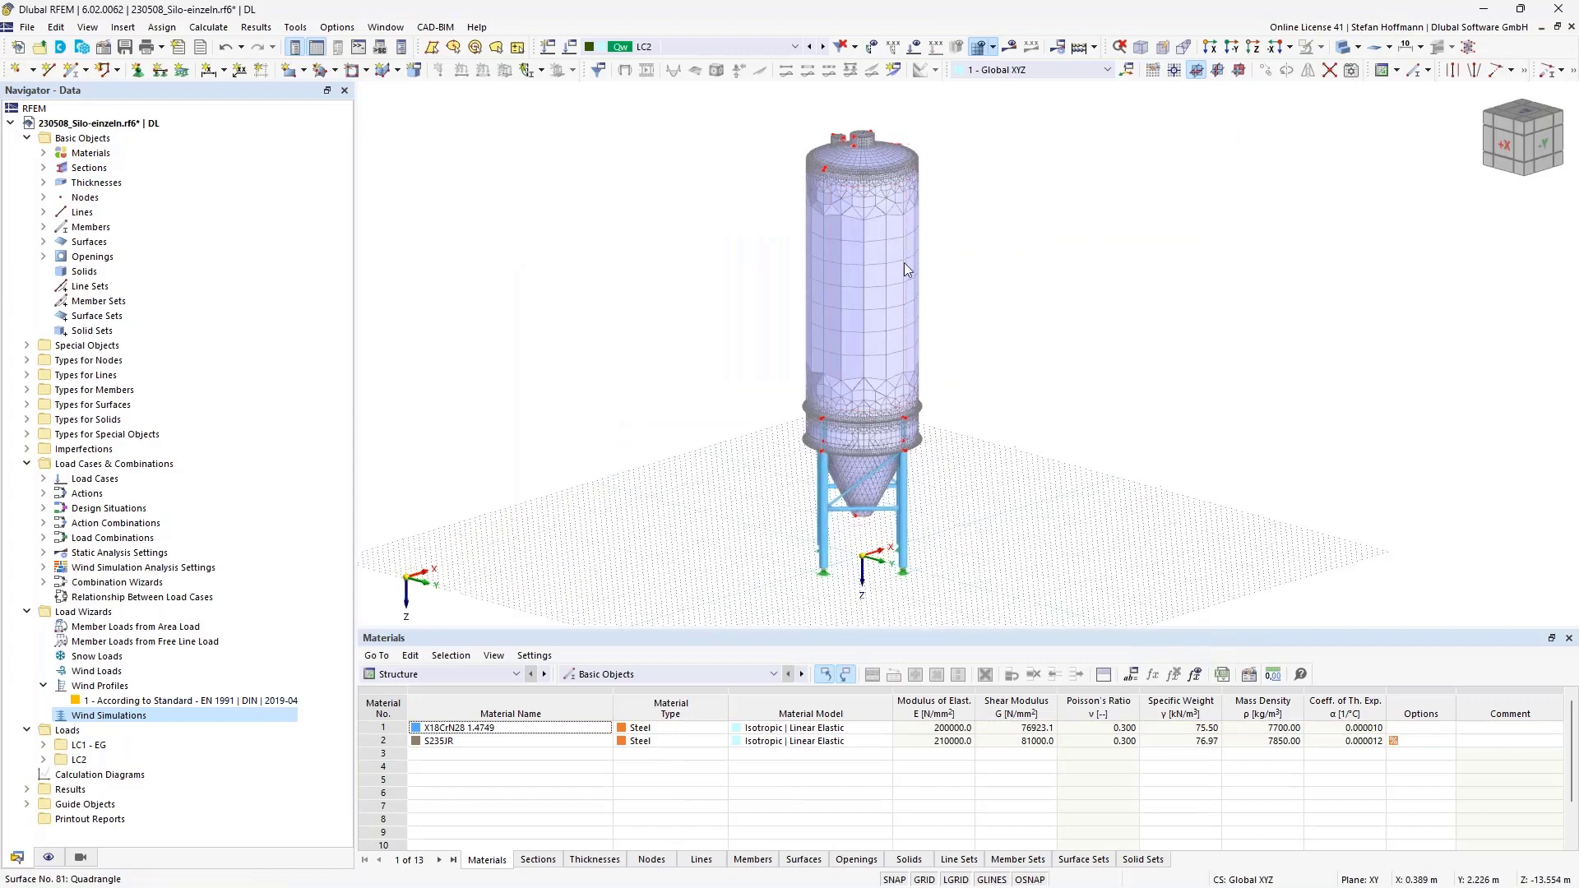
{"action": "scroll", "coordinate": [902, 283], "scroll_direction": "down", "scroll_amount": 3}
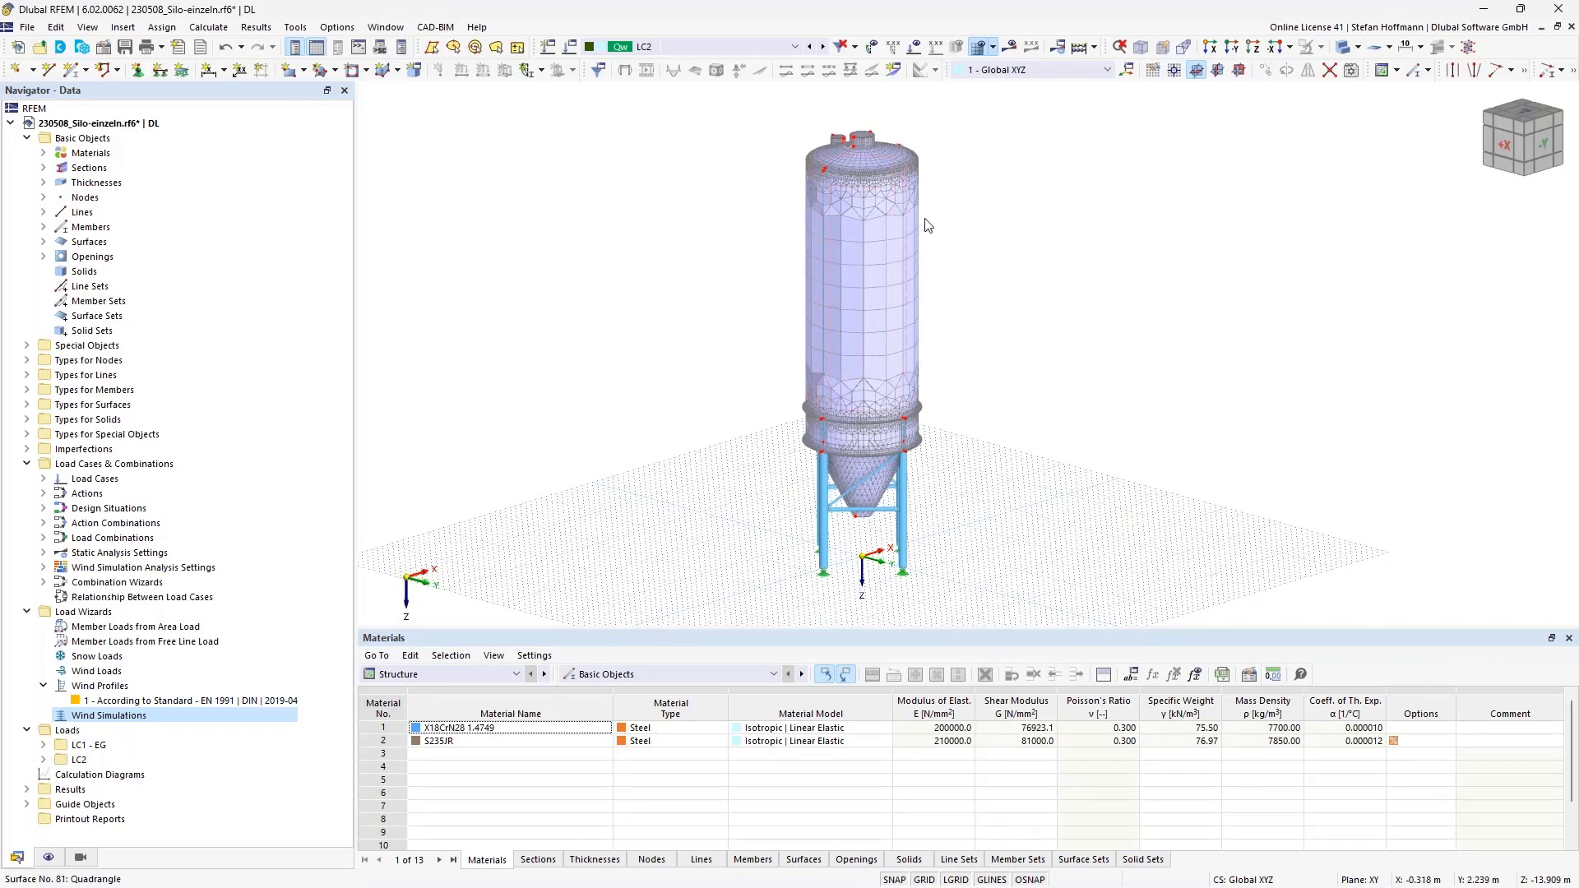
{"action": "left_click", "coordinate": [1010, 46]}
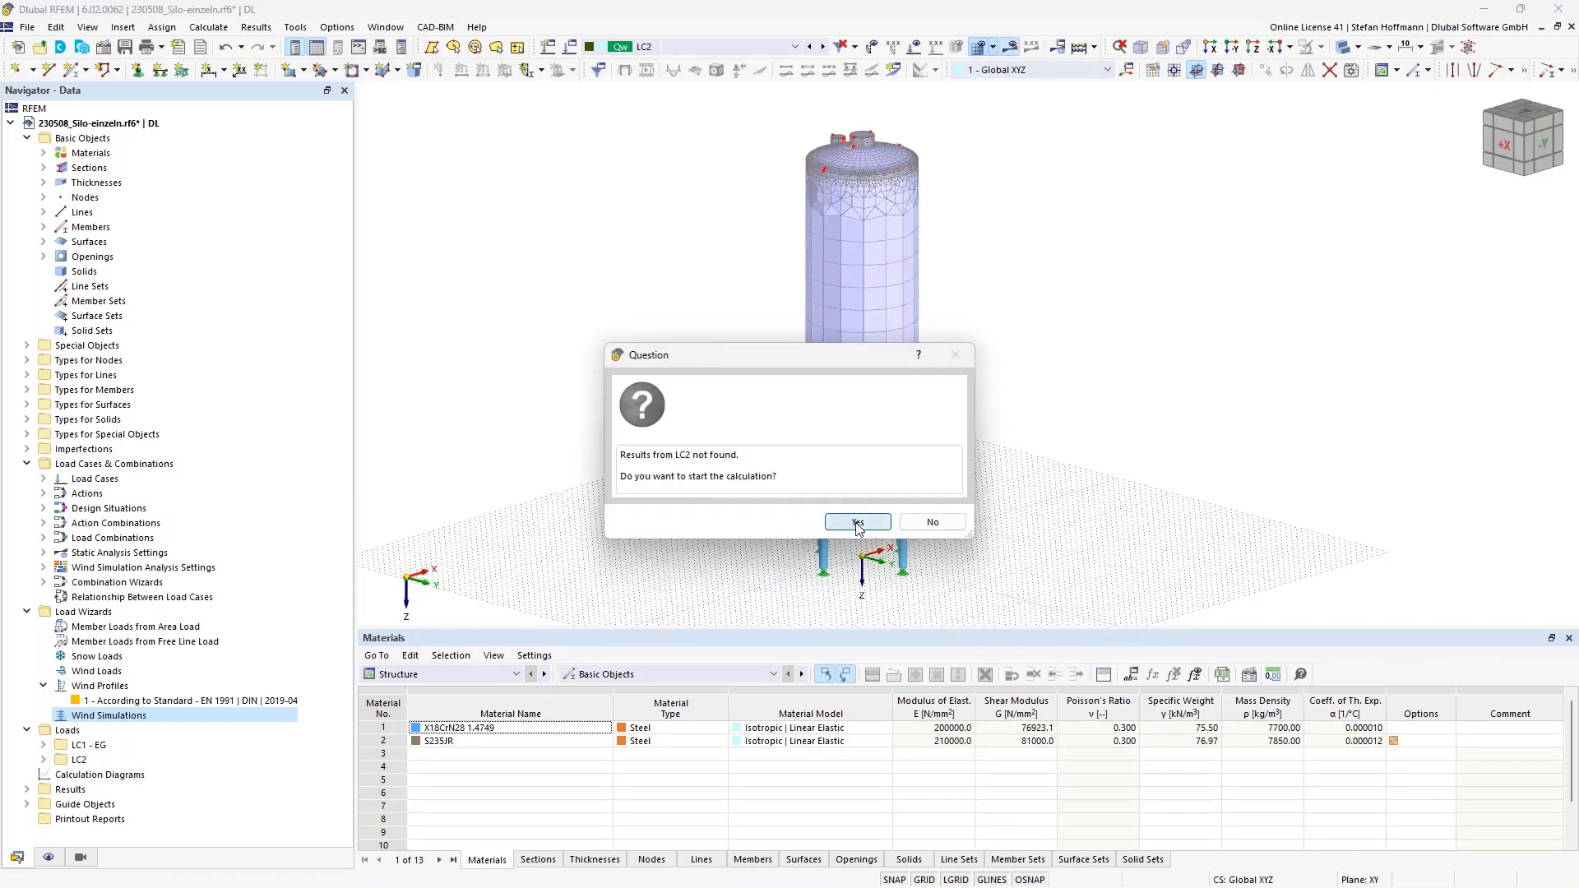
{"action": "left_click", "coordinate": [857, 525]}
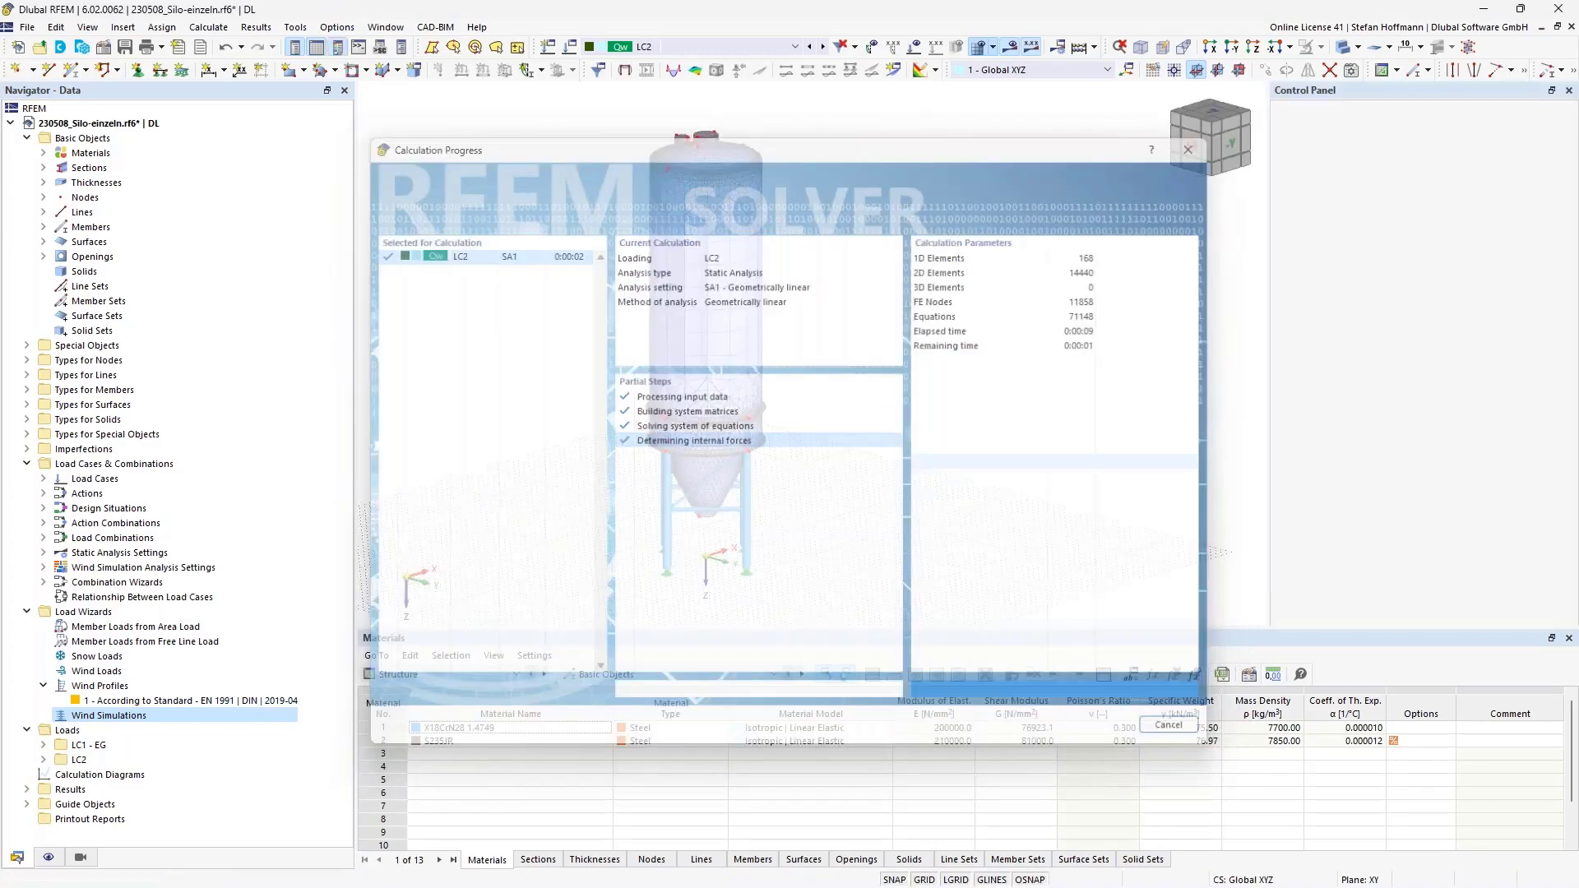
{"action": "middle_click_drag", "start_coordinate": [691, 265], "coordinate": [738, 332], "text": "ctrl"}
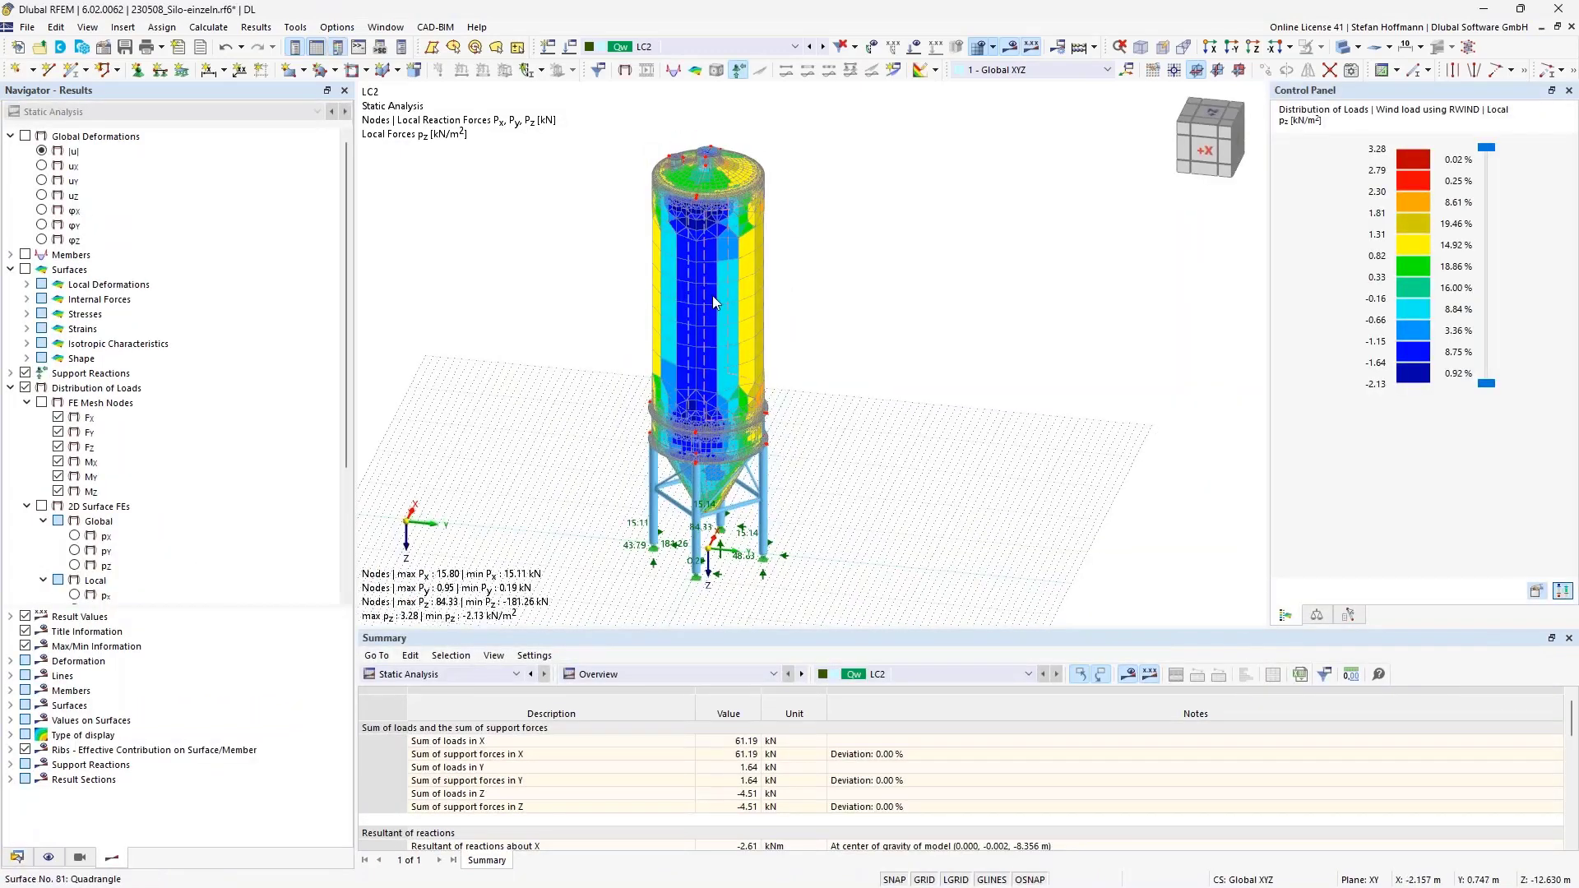
{"action": "middle_click_drag", "start_coordinate": [787, 333], "coordinate": [726, 345], "text": "ctrl"}
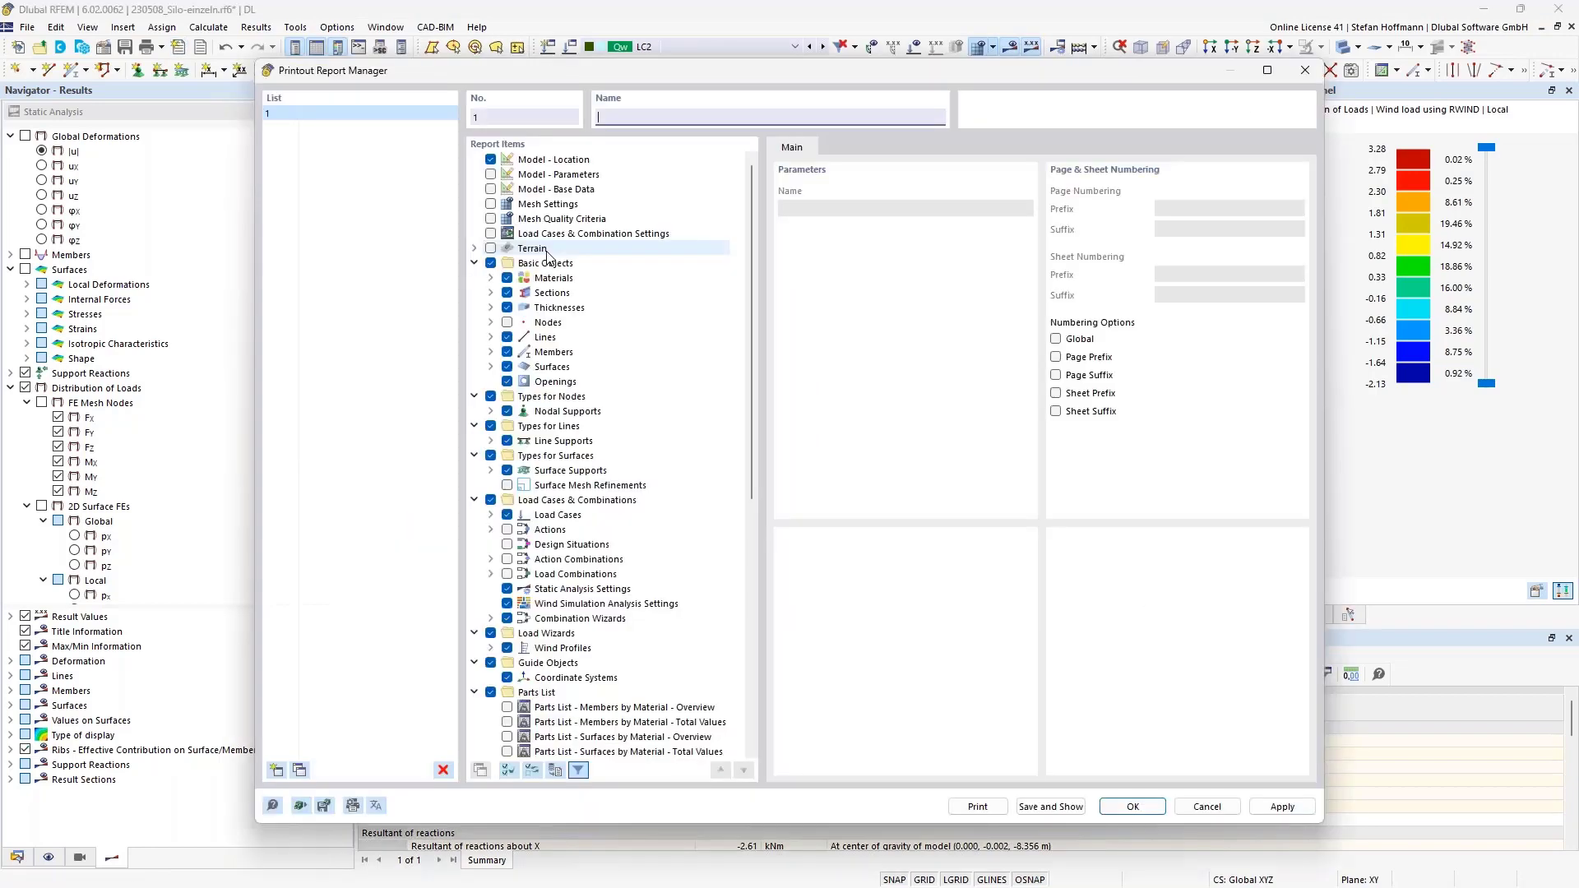
Review the printout report items including Wind Profile - Parameters, save and show the report, and go to its wind profile parameters section.
{"action": "scroll", "coordinate": [547, 264], "scroll_direction": "down", "scroll_amount": 4}
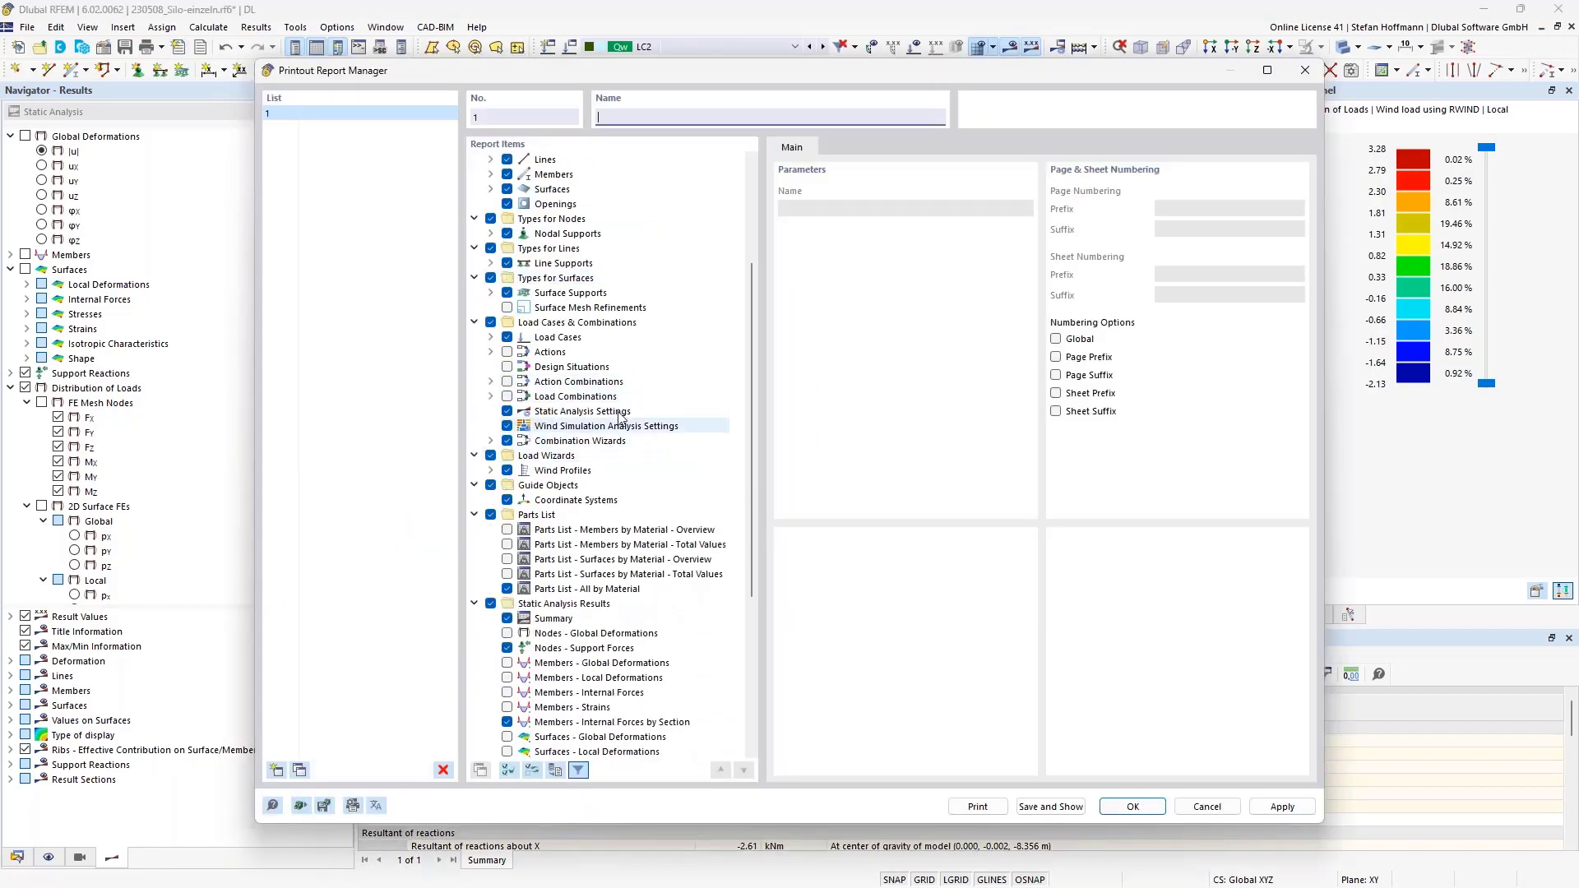
{"action": "left_click", "coordinate": [491, 471]}
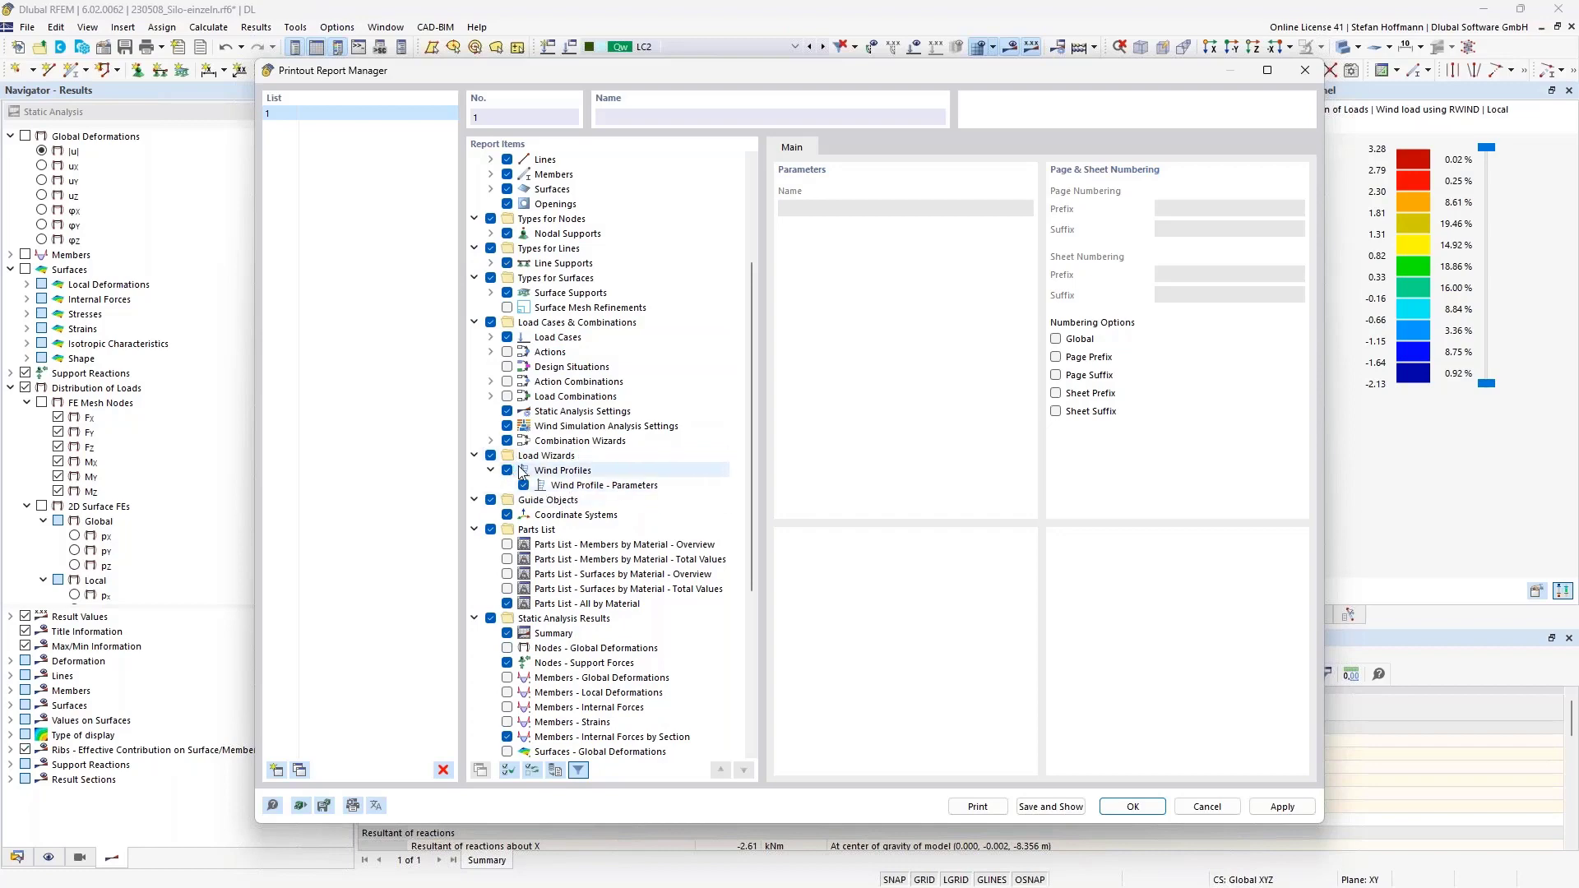
{"action": "scroll", "coordinate": [625, 559], "scroll_direction": "down", "scroll_amount": 6}
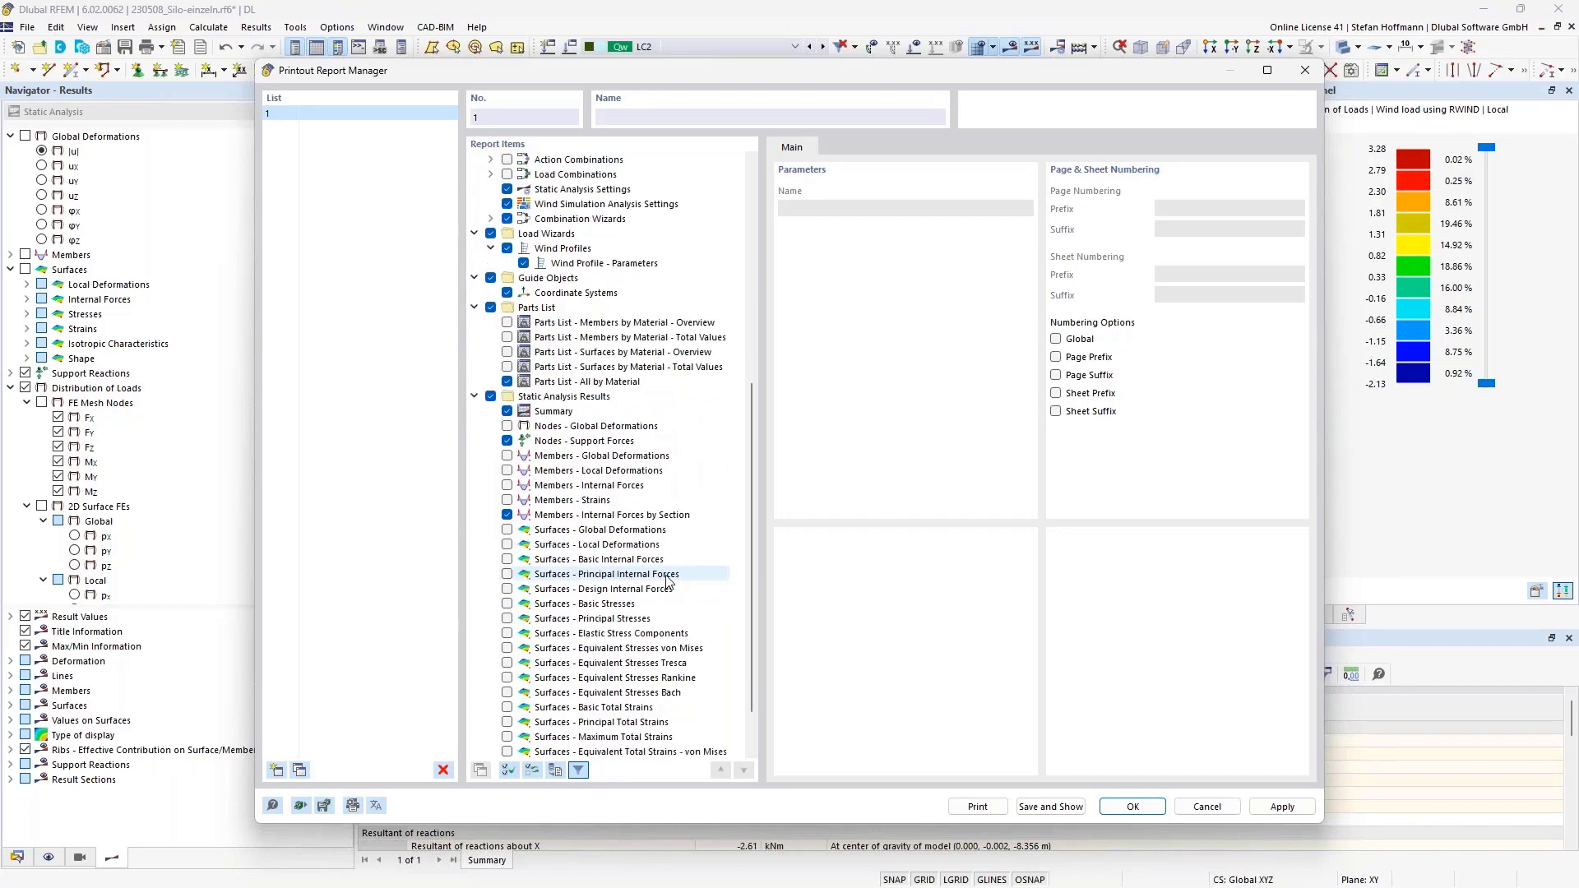
{"action": "left_click", "coordinate": [1050, 807]}
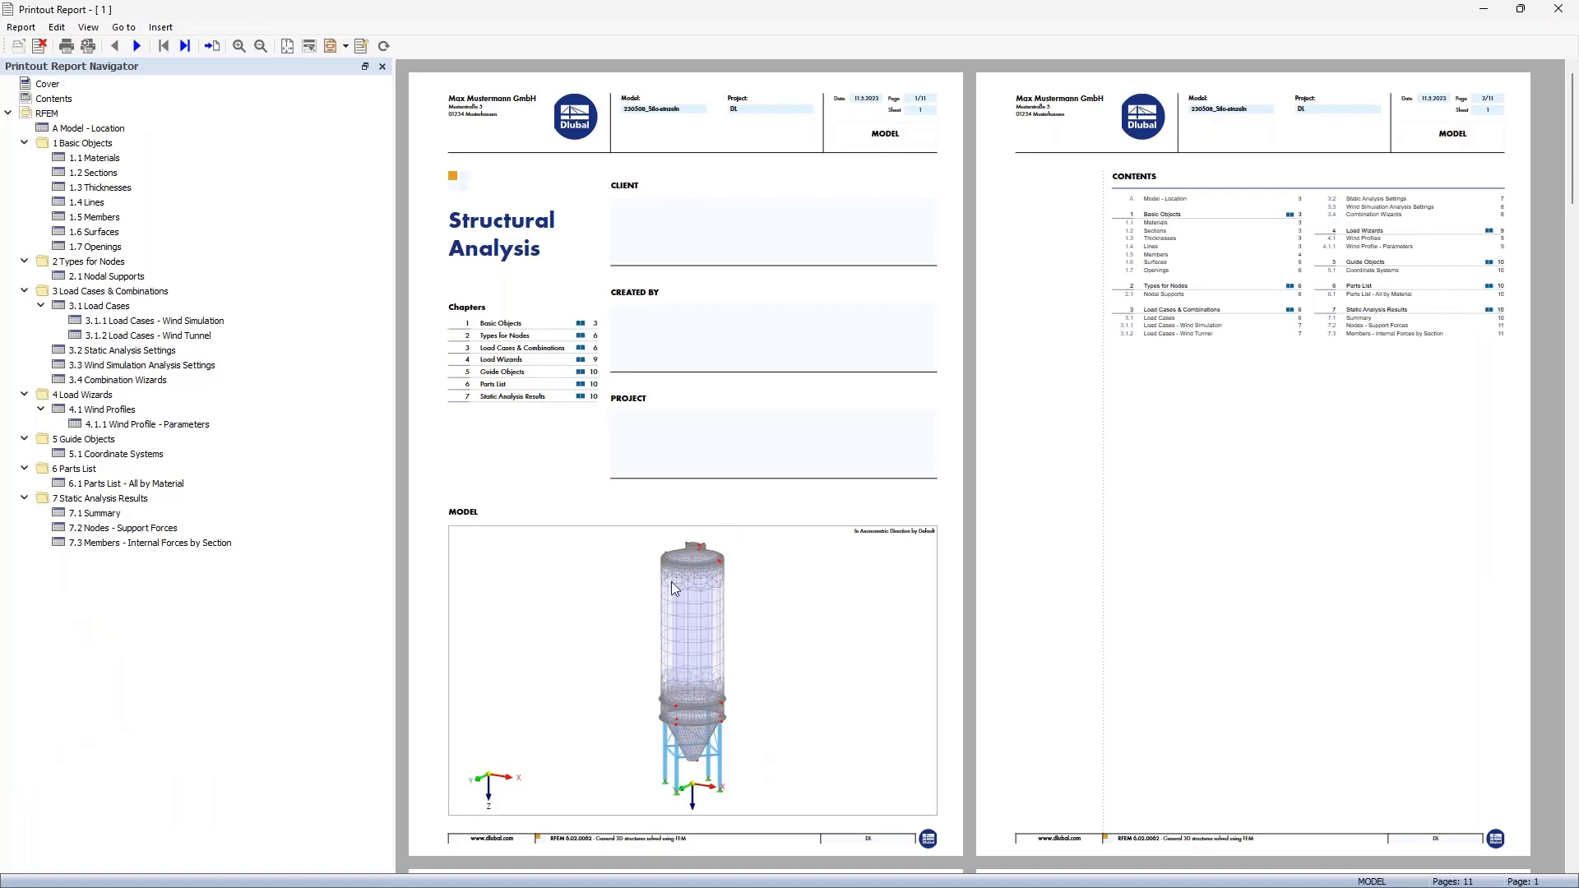
{"action": "left_click", "coordinate": [145, 425]}
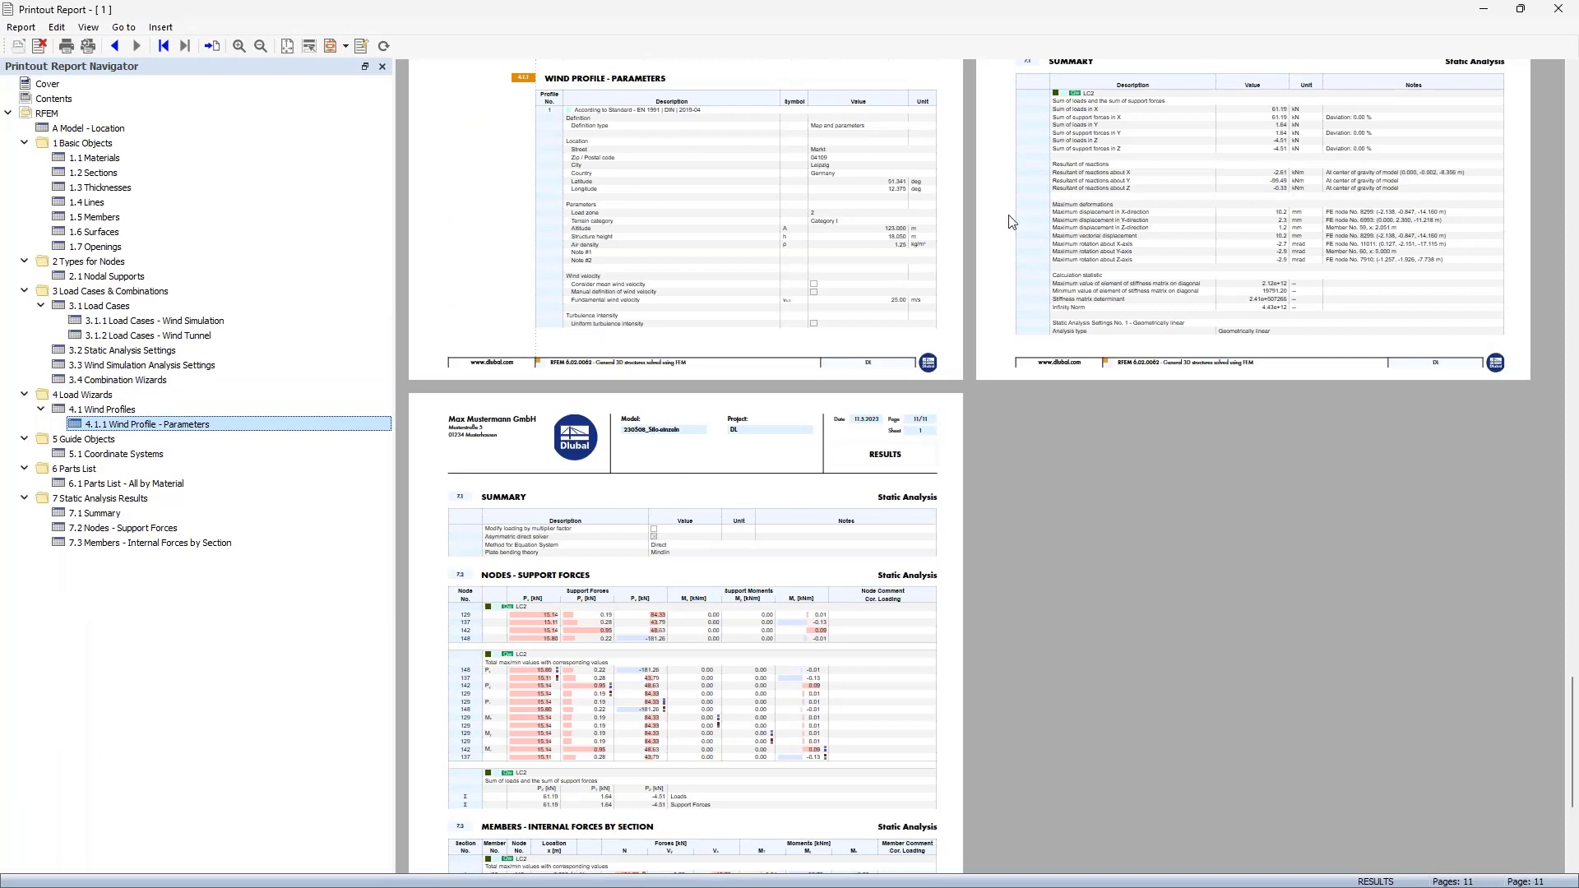
Add the graphics of the EN 1991 wind profile to the printout report, check them there, and close the wind profile.
{"action": "left_click", "coordinate": [1487, 11]}
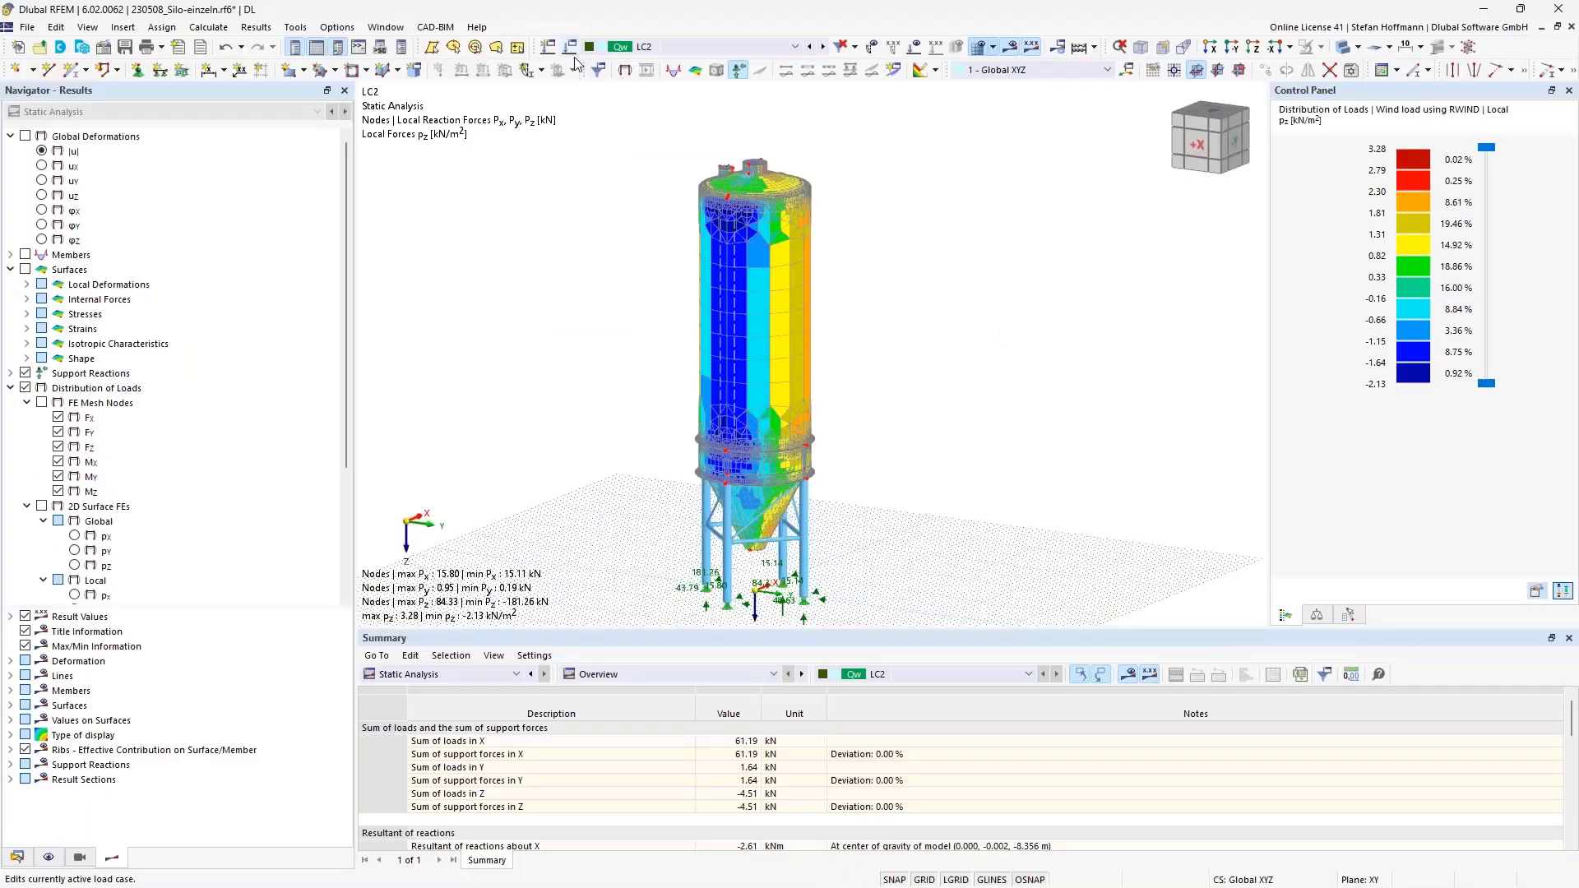
{"action": "left_click", "coordinate": [17, 857]}
{"action": "double_click", "coordinate": [99, 705]}
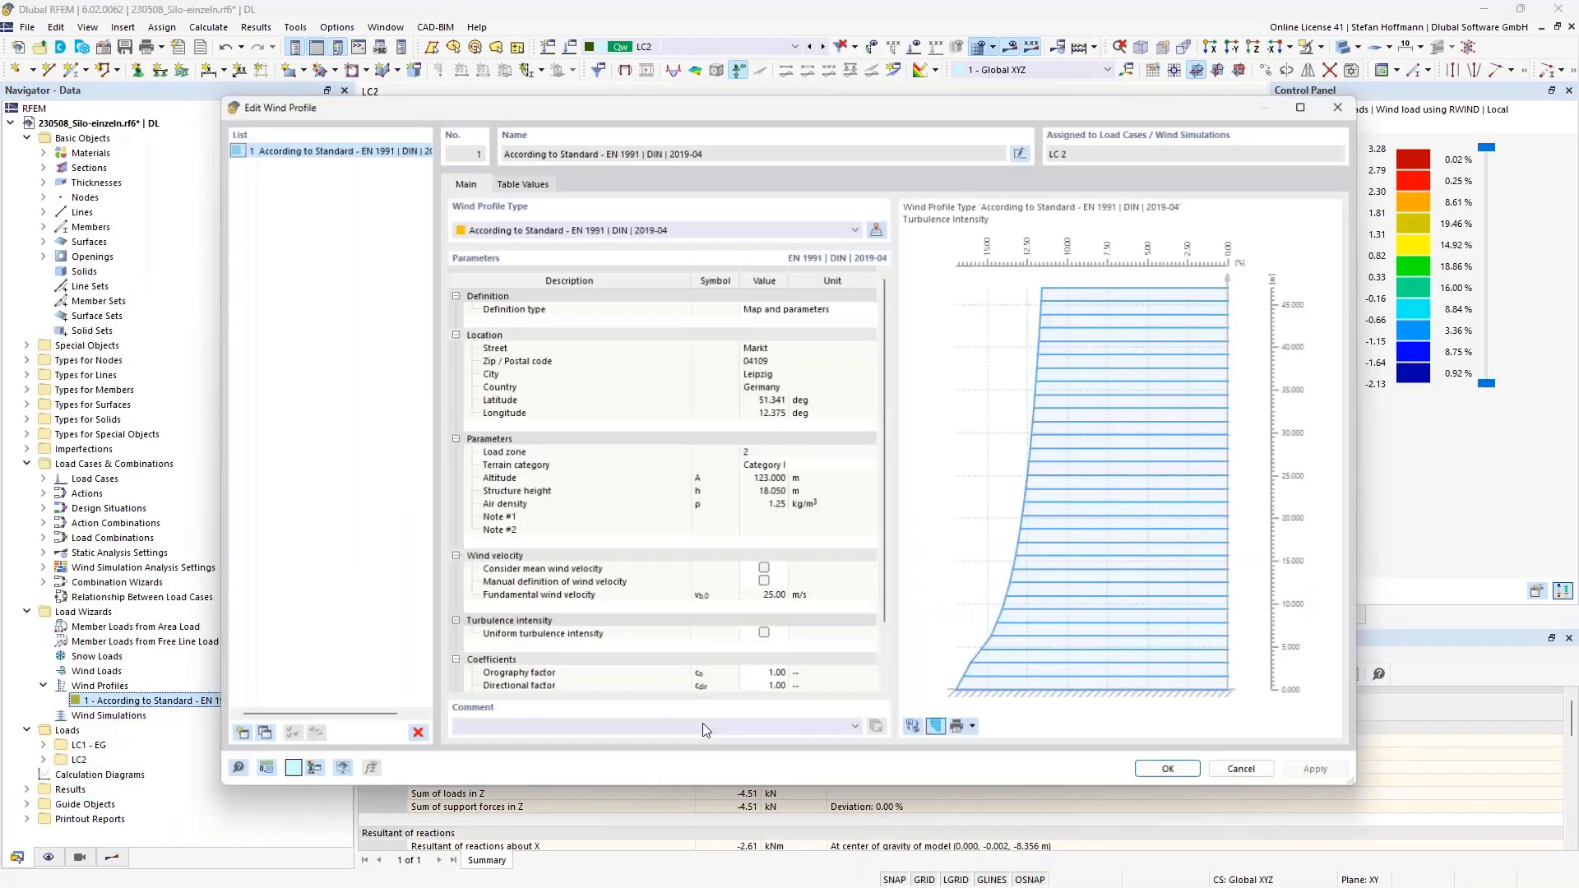
{"action": "left_click", "coordinate": [977, 730]}
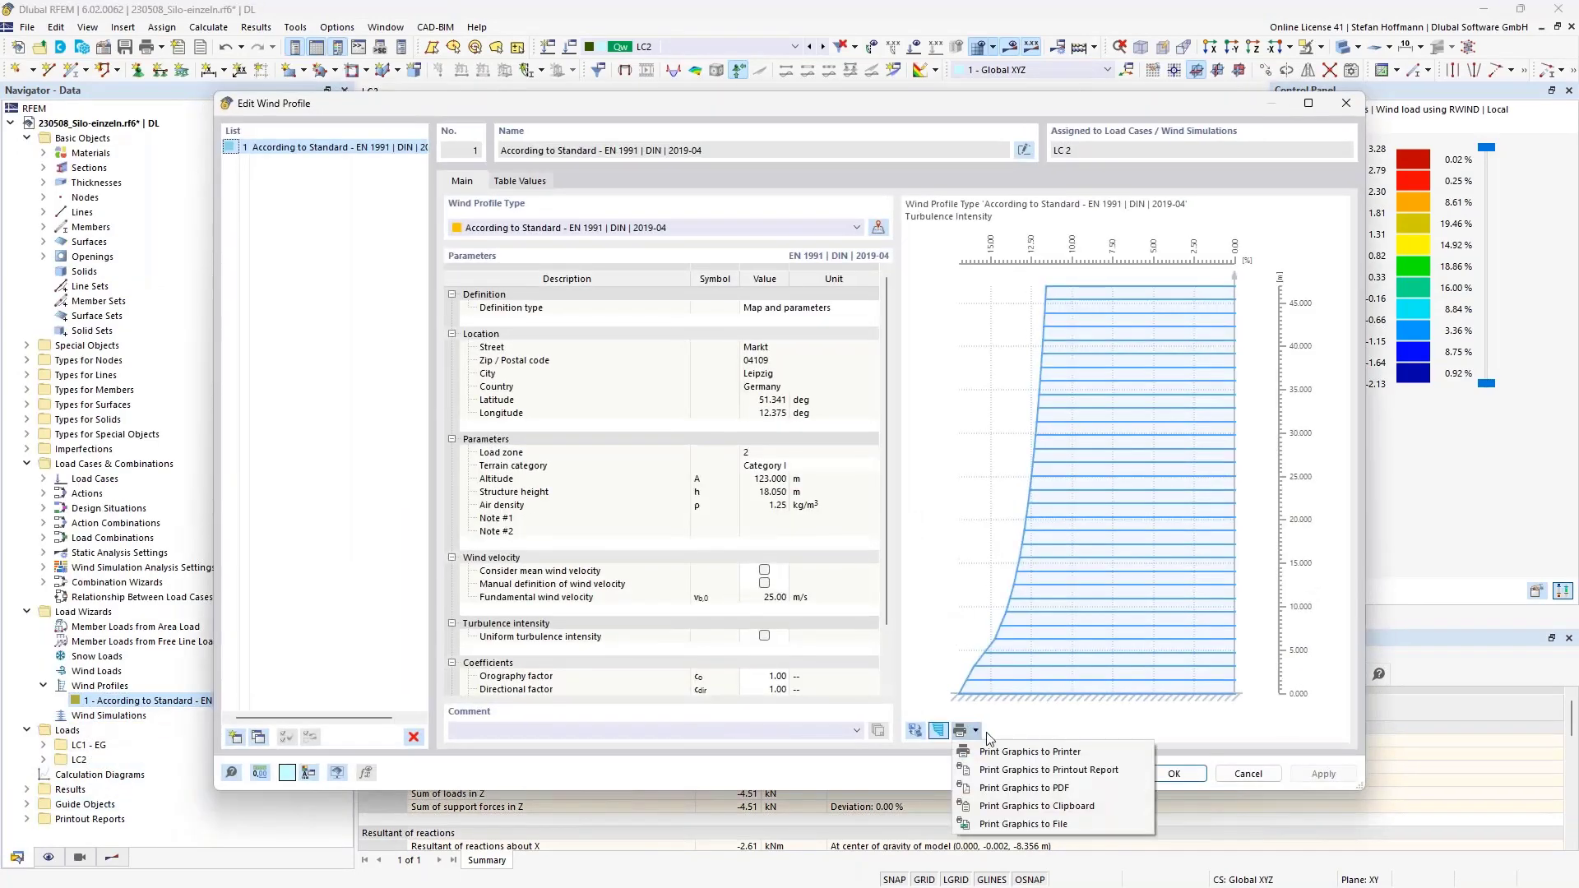
{"action": "left_click", "coordinate": [1052, 772]}
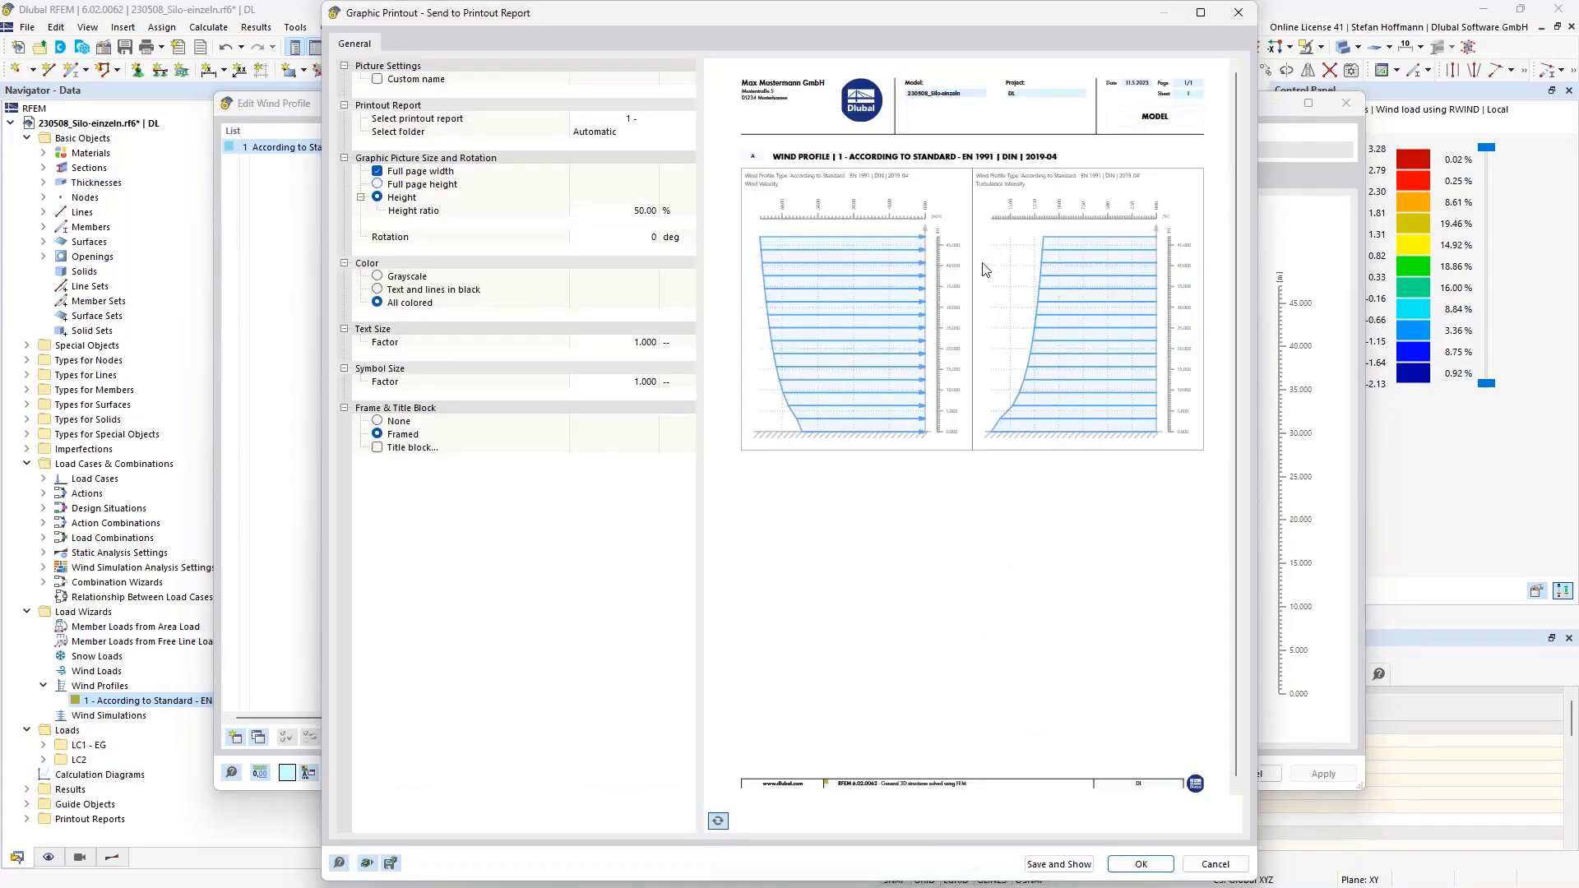
{"action": "left_click", "coordinate": [1058, 863]}
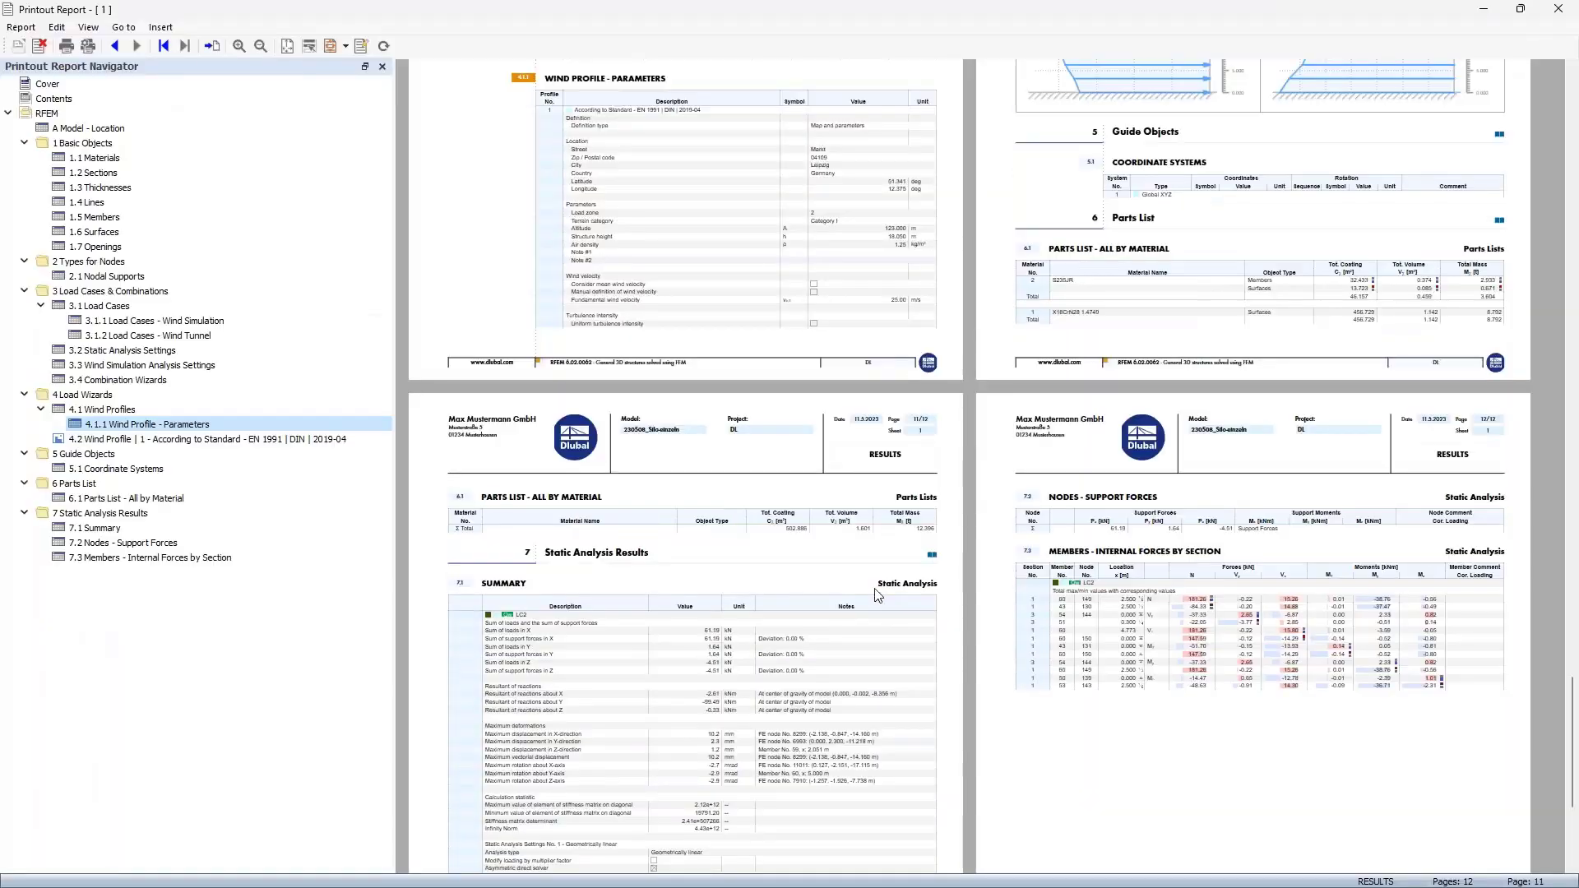
{"action": "scroll", "coordinate": [878, 595], "scroll_direction": "up", "scroll_amount": 5}
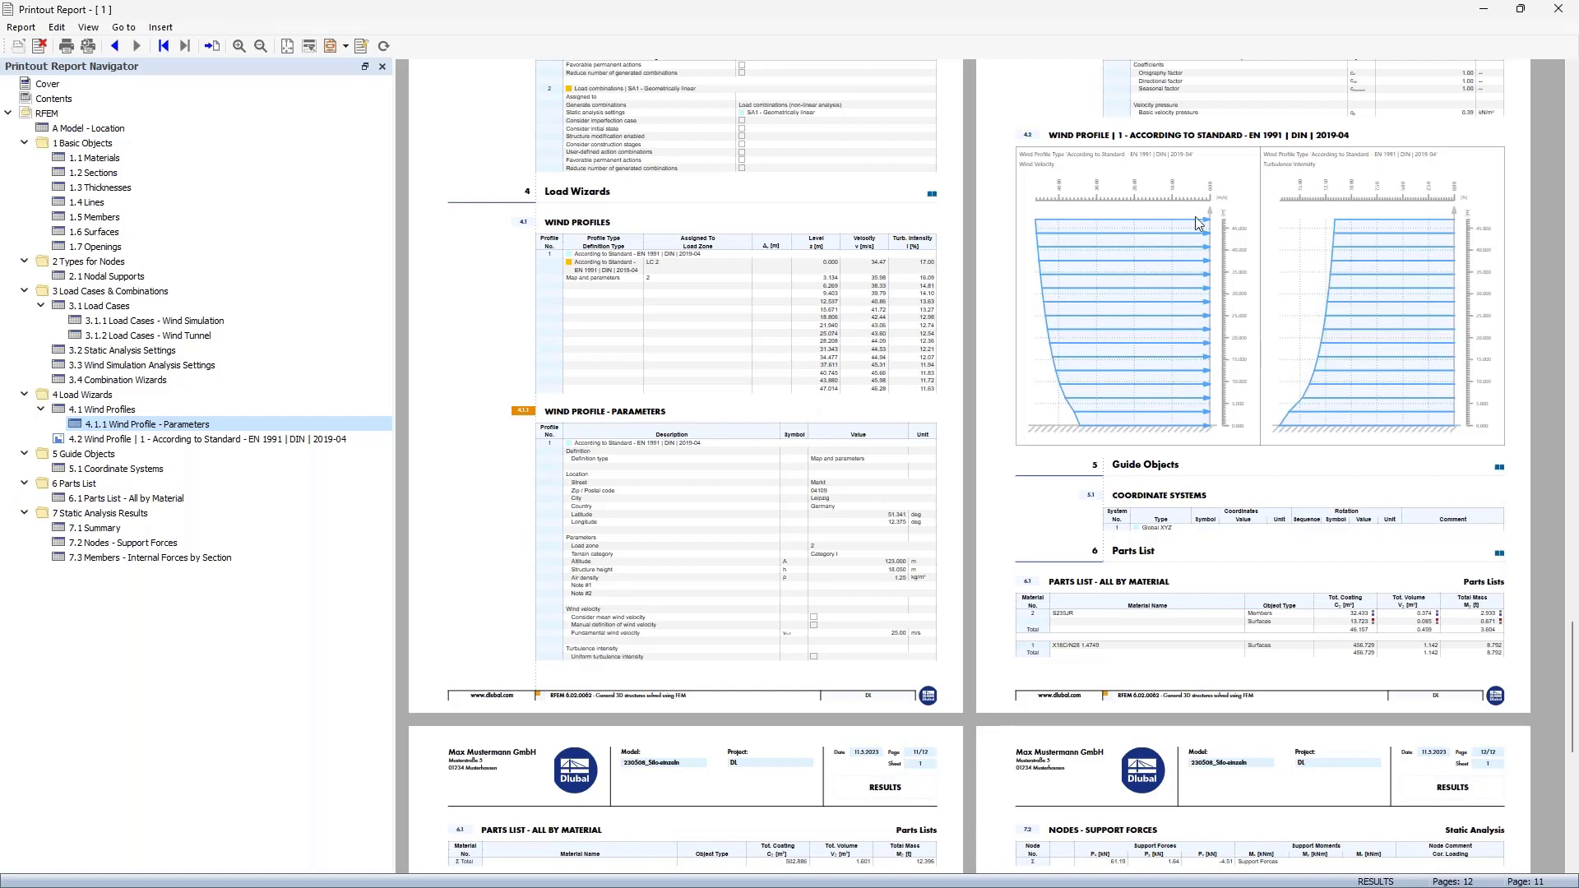
{"action": "left_click", "coordinate": [1487, 14]}
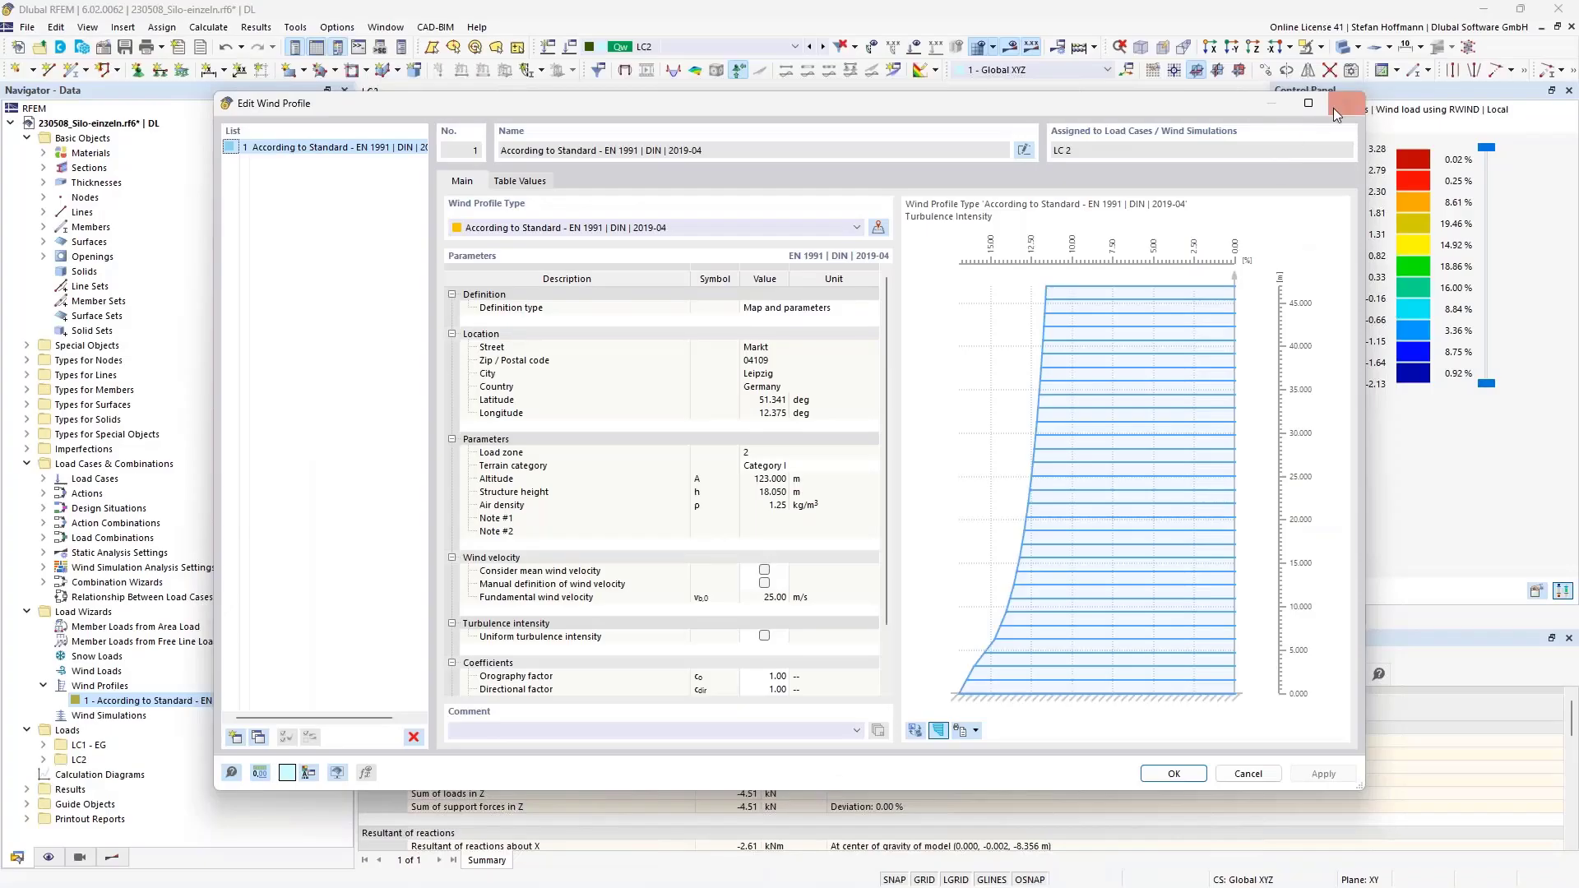
{"action": "key", "text": "Escape"}
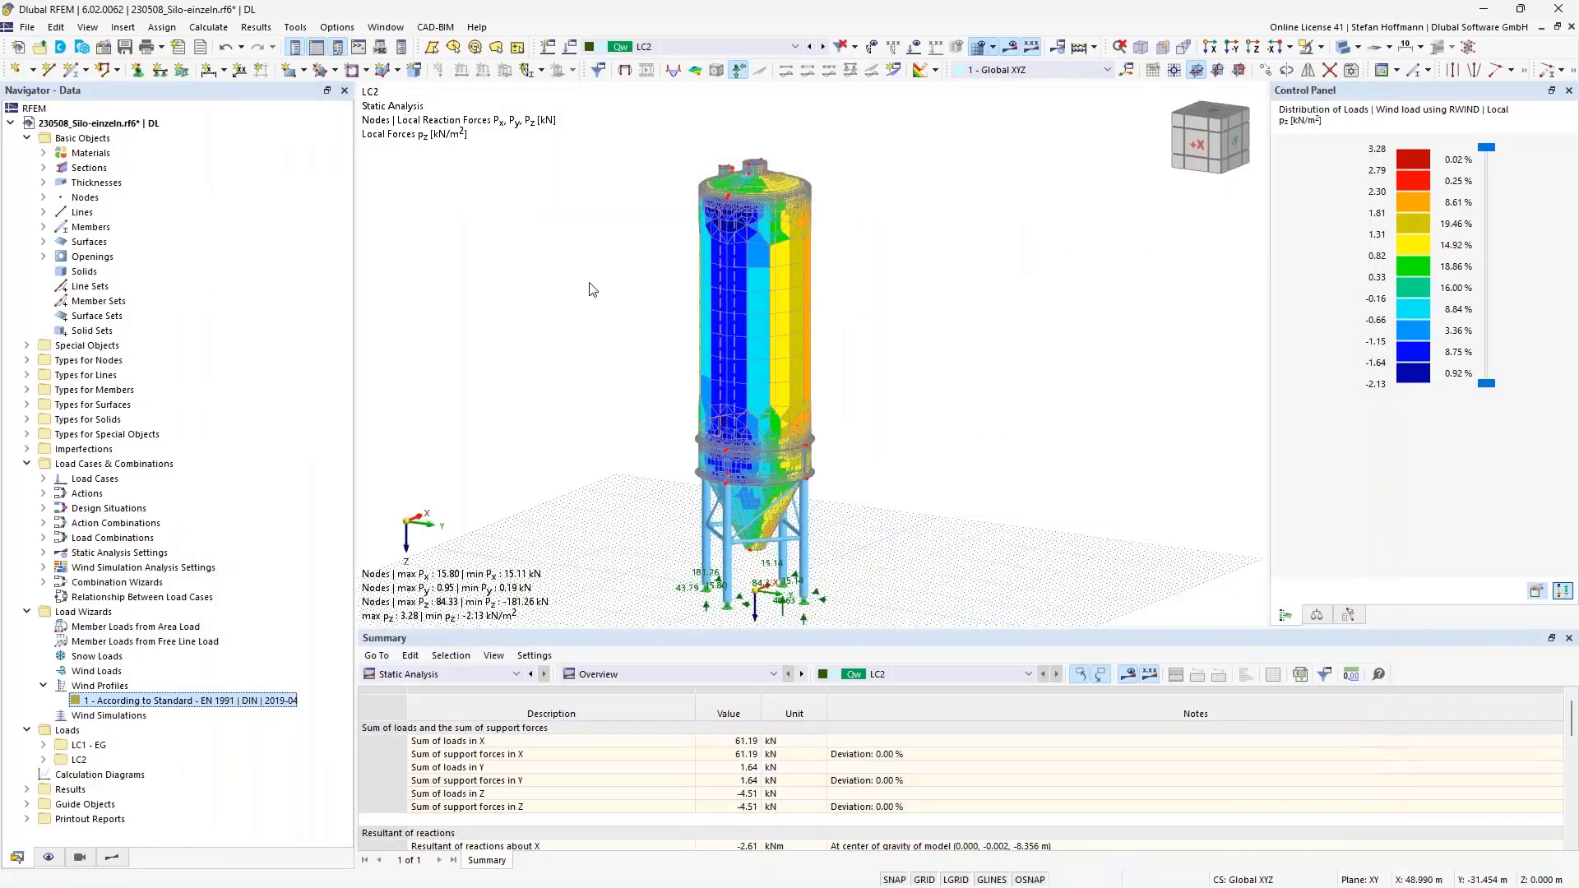
Launch RWIND from RFEM and capture the silo's surface pressure view as an image with Snagit.
{"action": "left_click", "coordinate": [209, 27]}
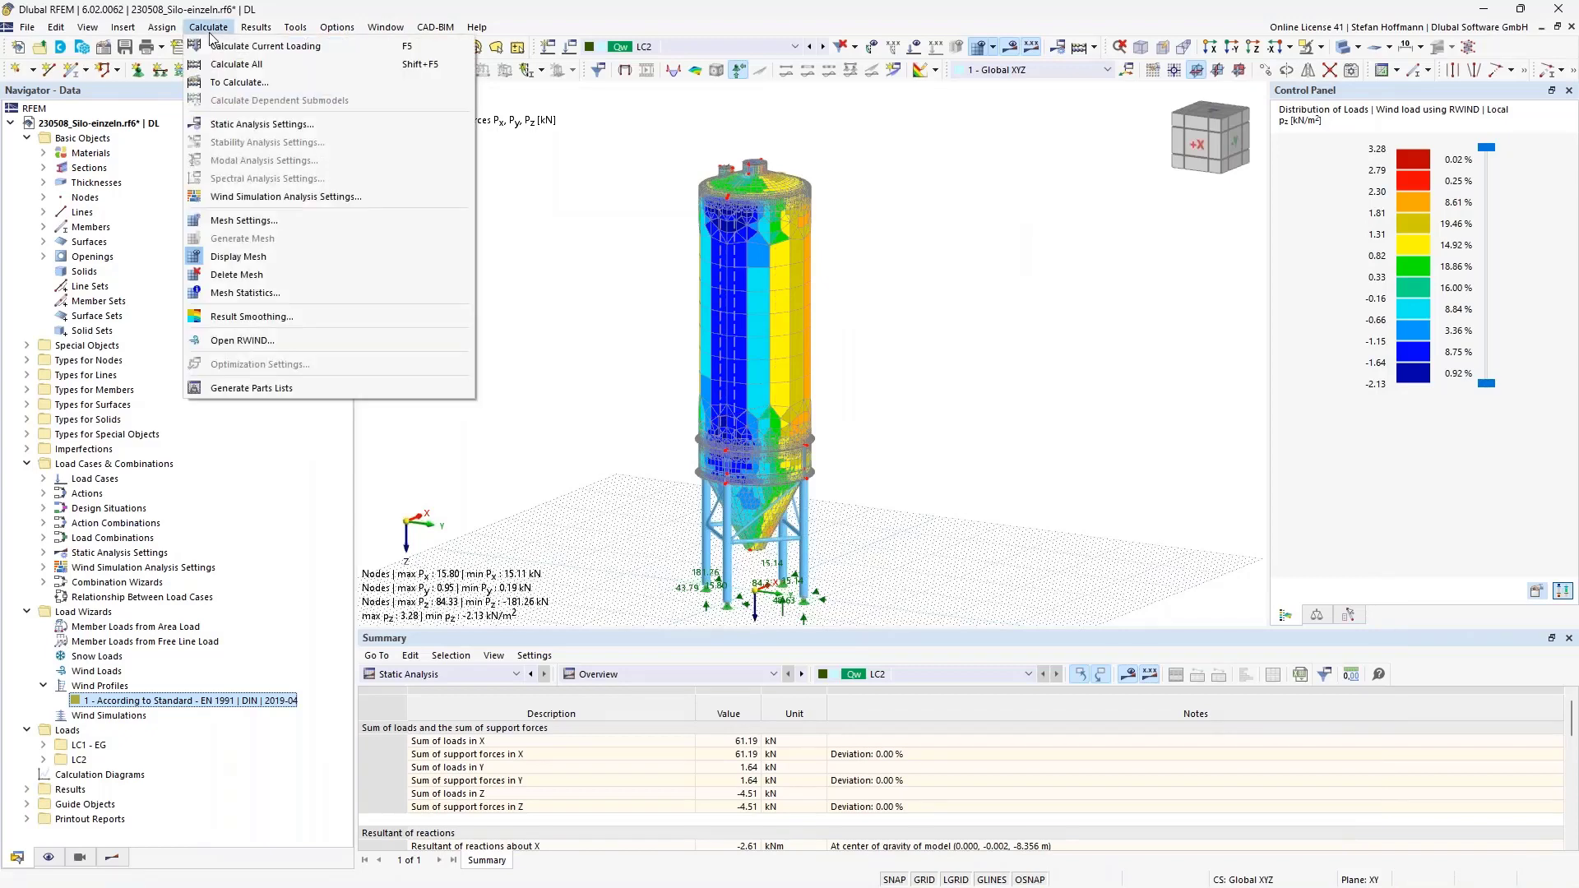
{"action": "left_click", "coordinate": [247, 340]}
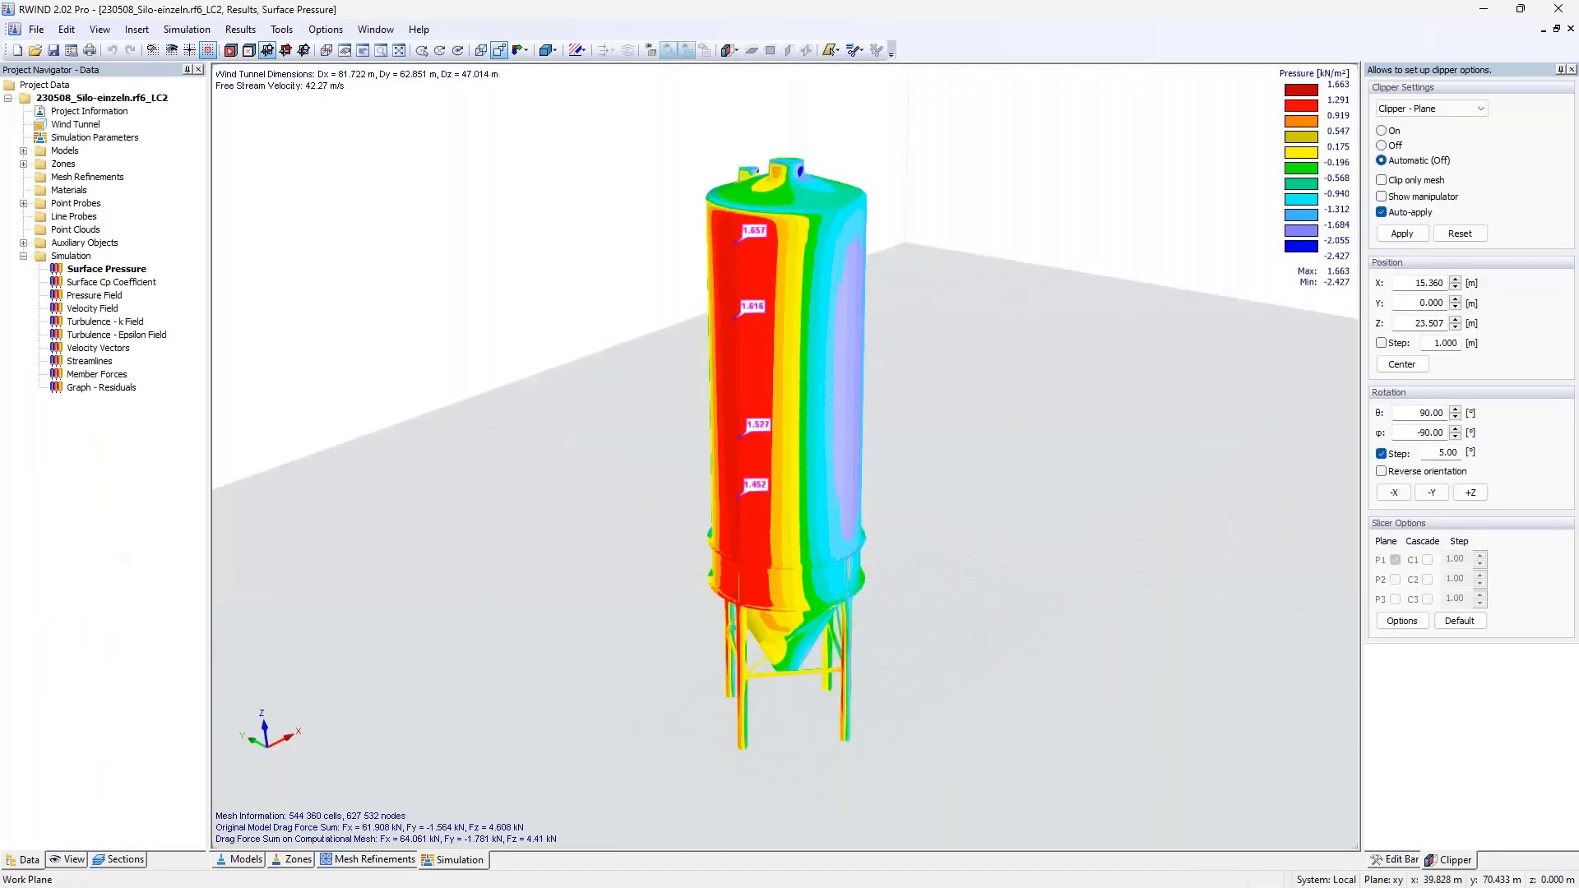
{"action": "left_click", "coordinate": [37, 29]}
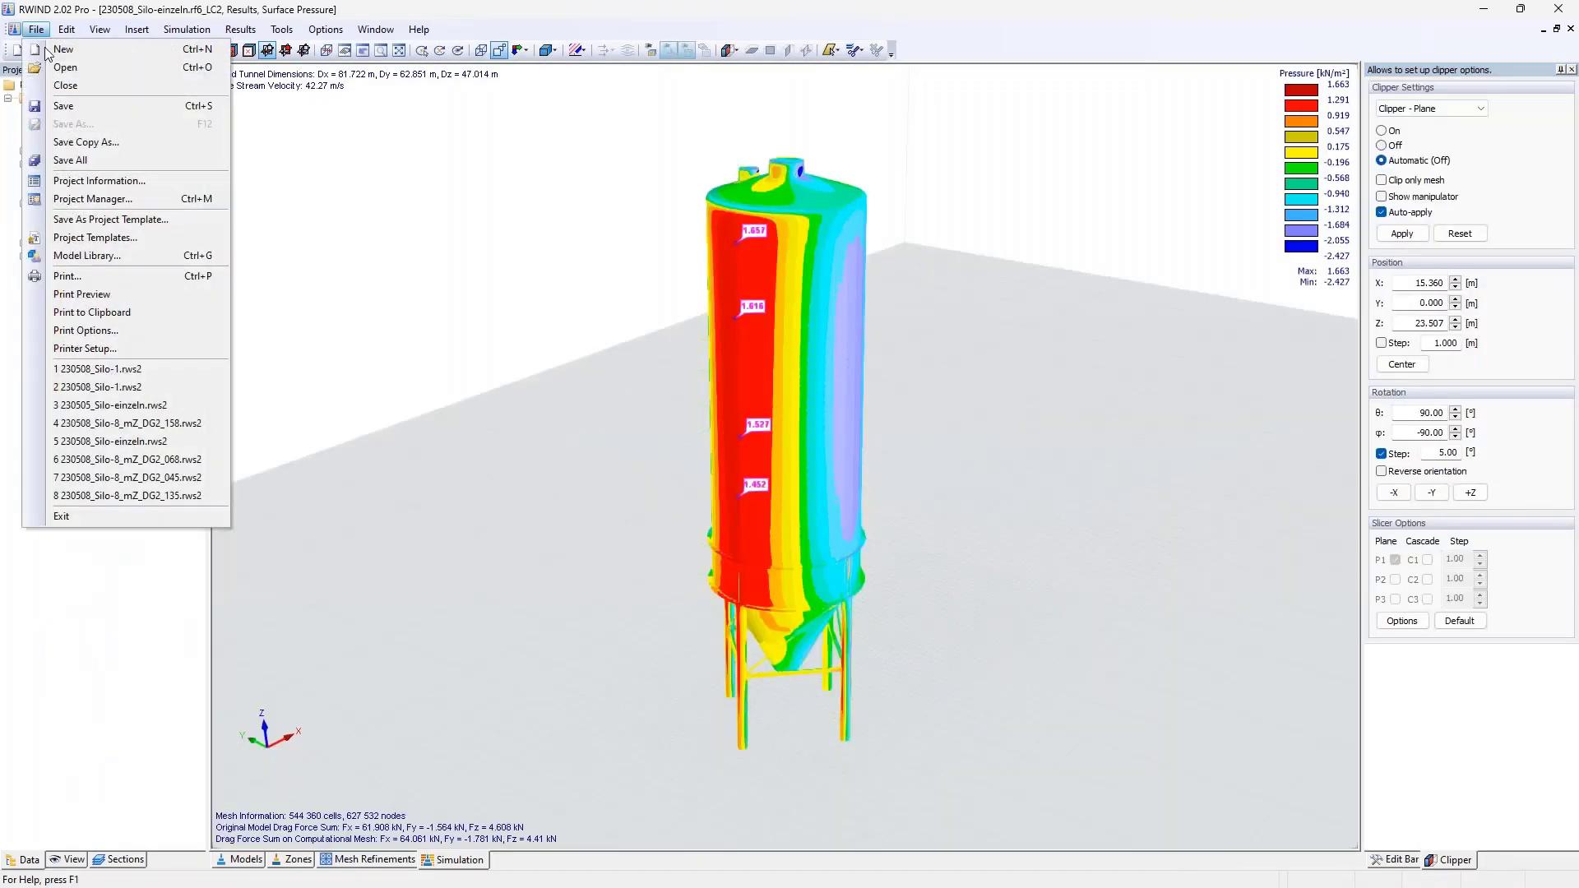
{"action": "left_click", "coordinate": [95, 320]}
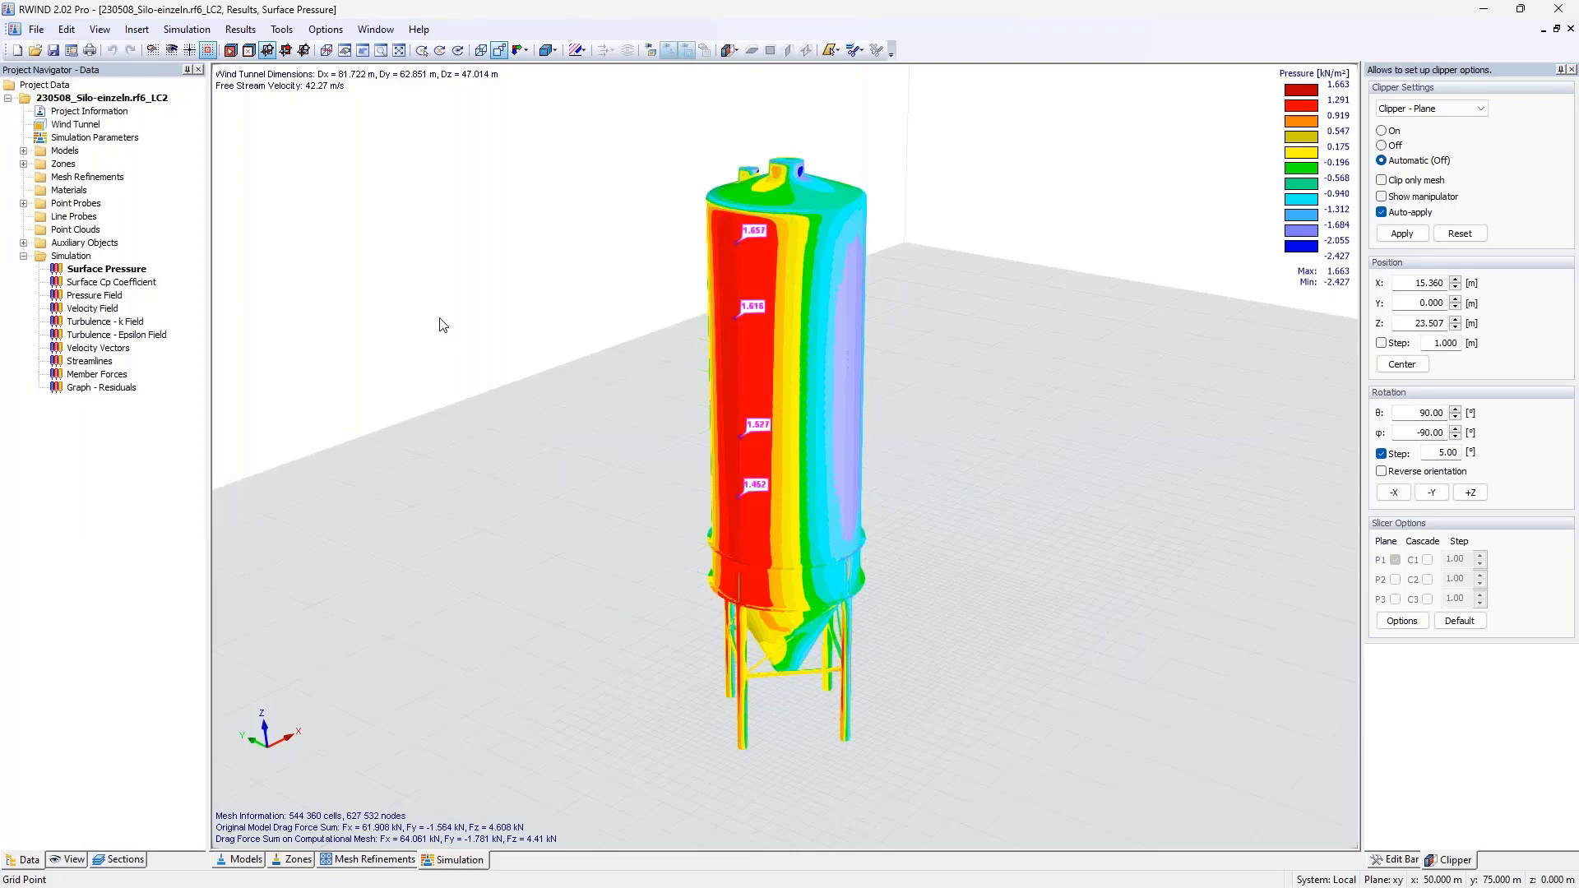
{"action": "key", "text": "Print"}
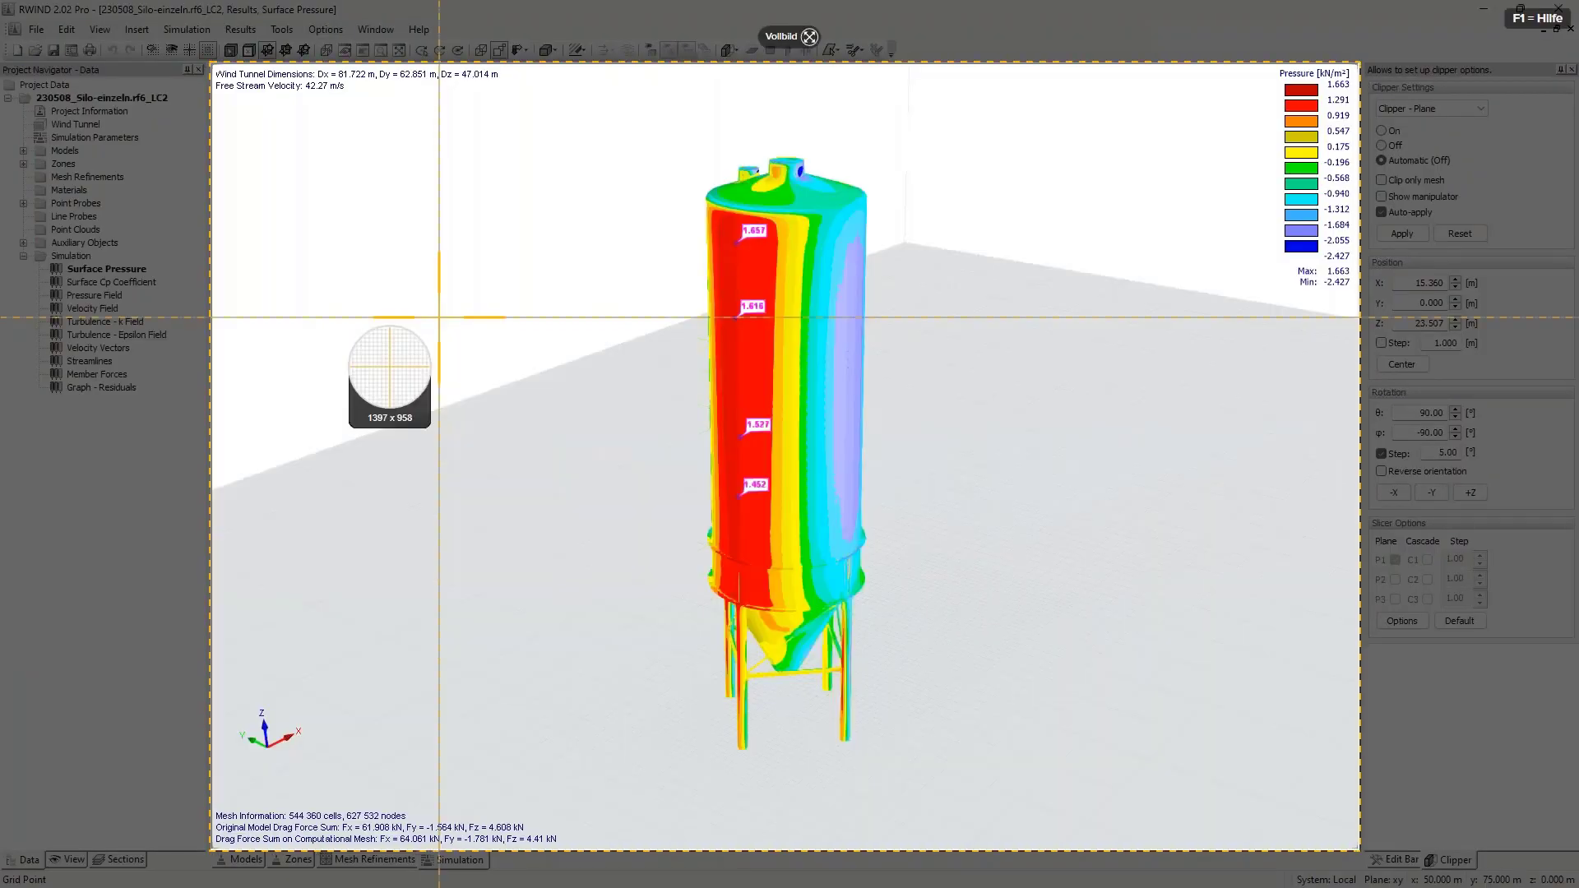
{"action": "left_click", "coordinate": [353, 219]}
{"action": "key", "text": "ctrl+a"}
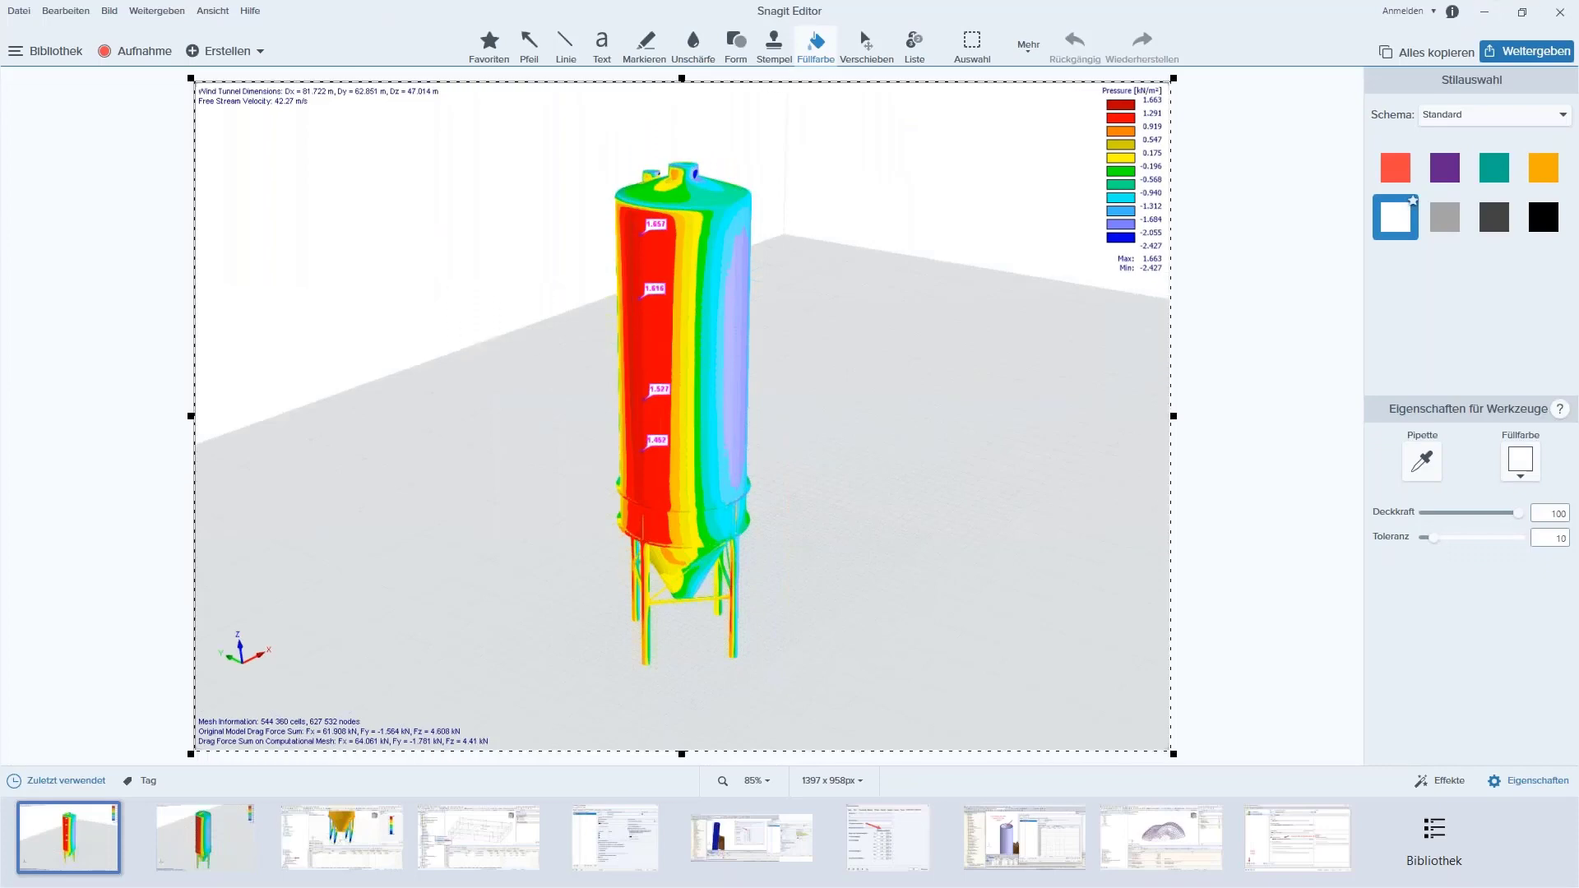
Switch to the printout report, insert the captured image as "Image from clipboard", and inspect it at the report's end.
{"action": "key", "text": "alt+Tab"}
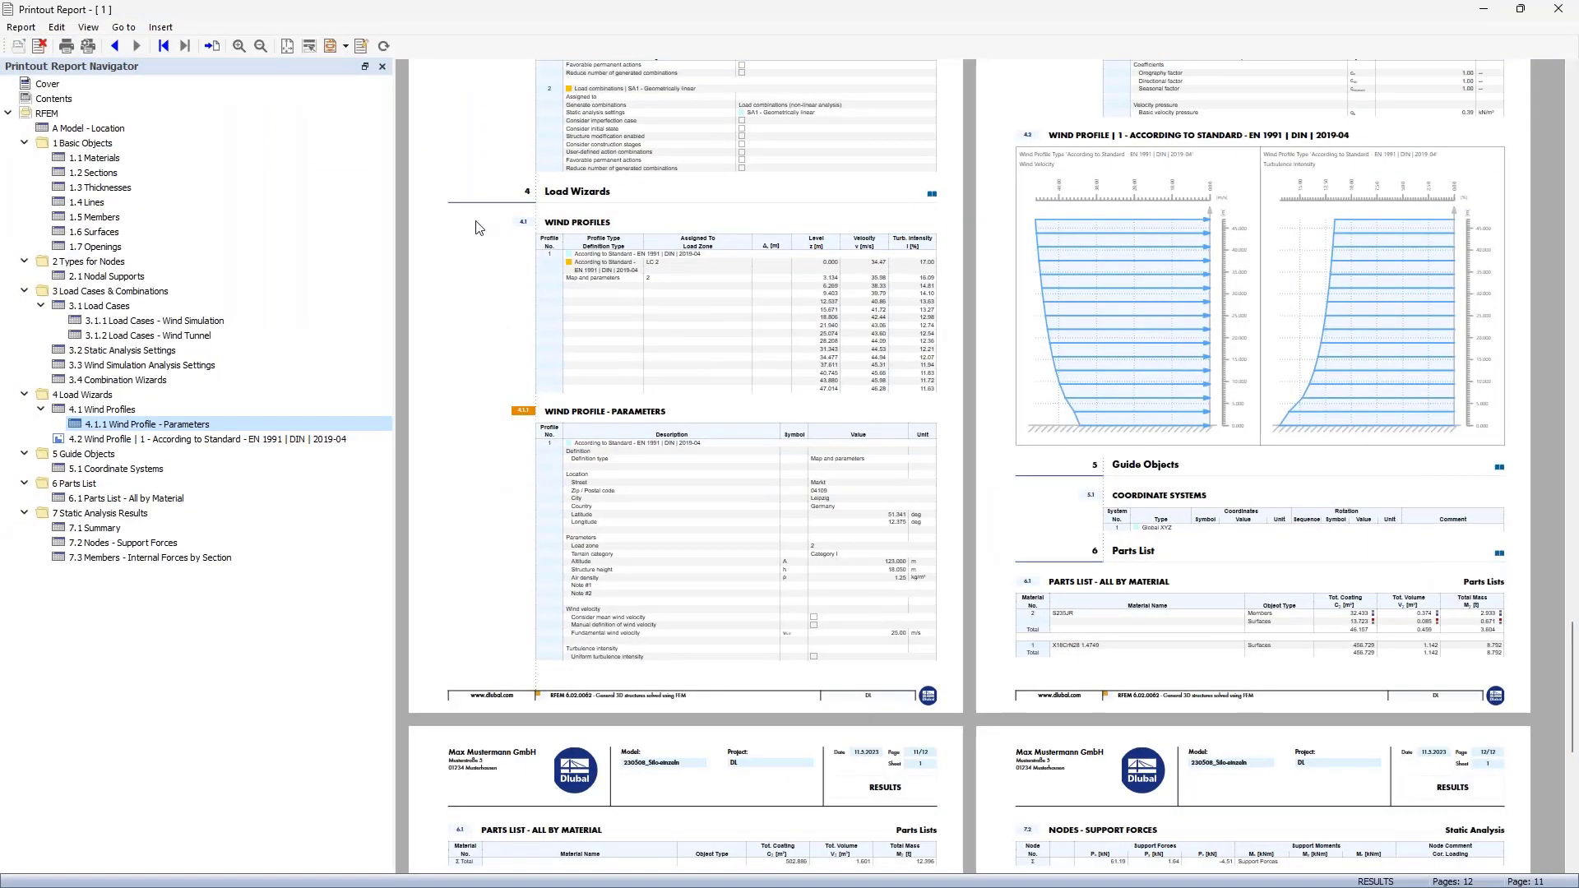
{"action": "left_click", "coordinate": [161, 27]}
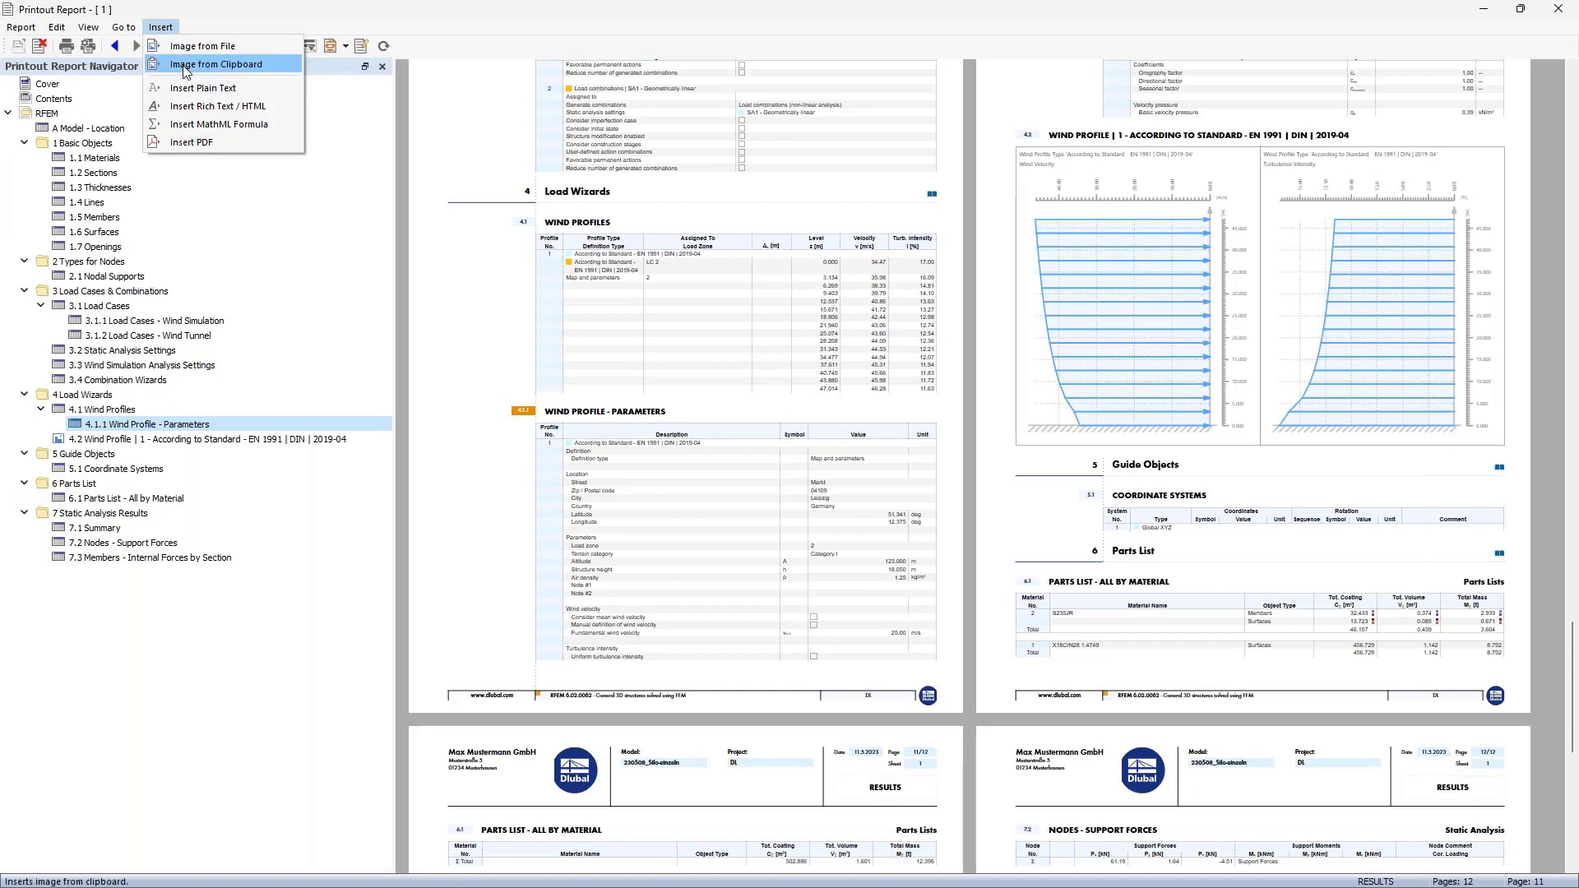
{"action": "left_click", "coordinate": [185, 65]}
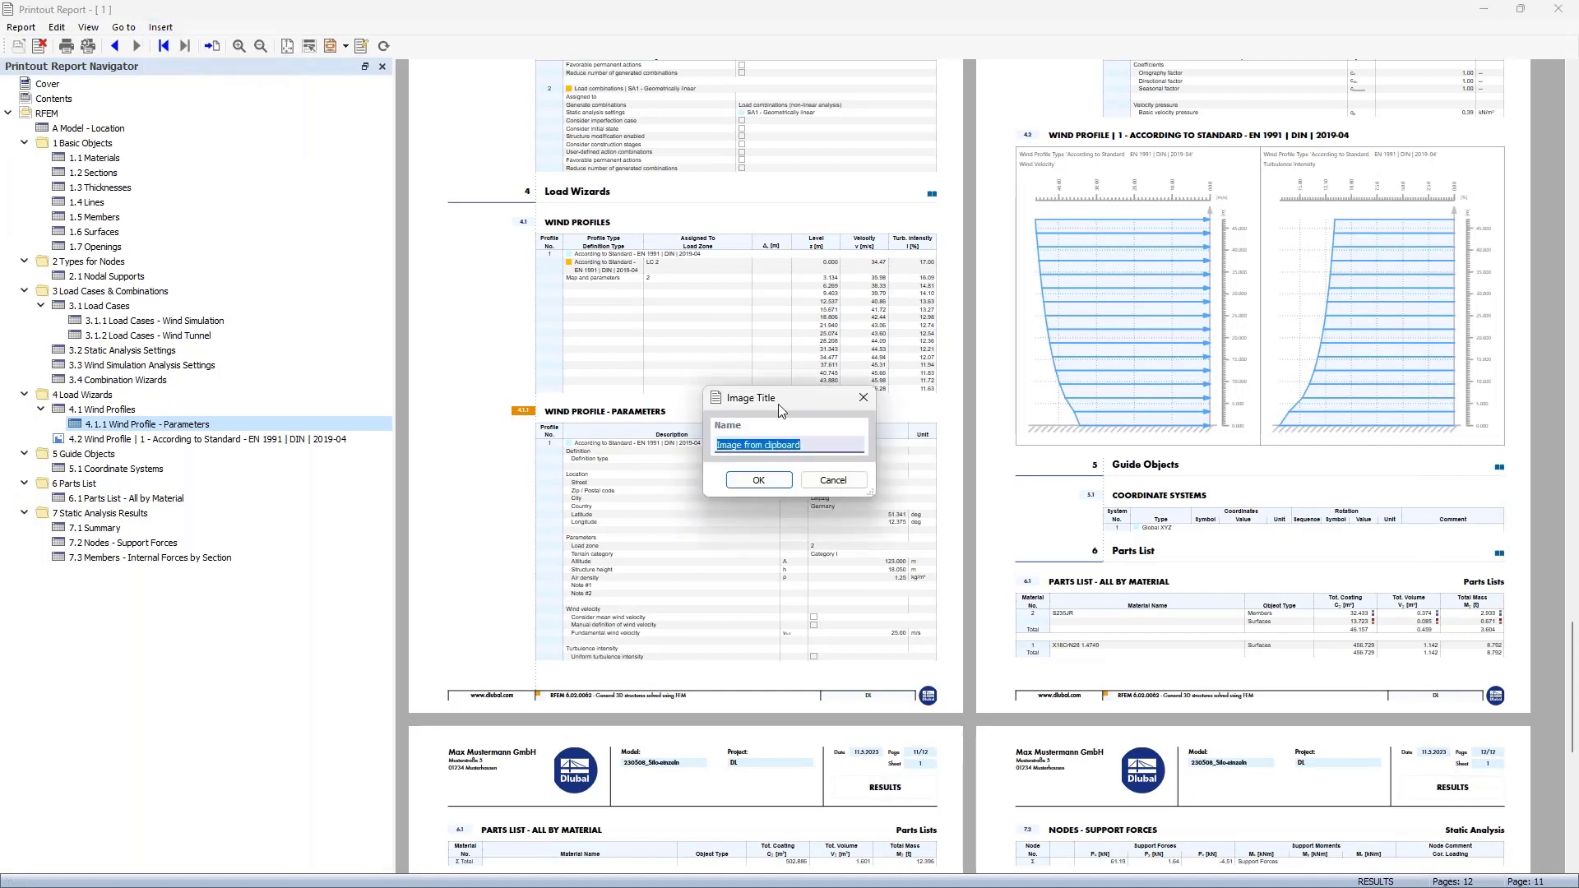
{"action": "left_click", "coordinate": [758, 480]}
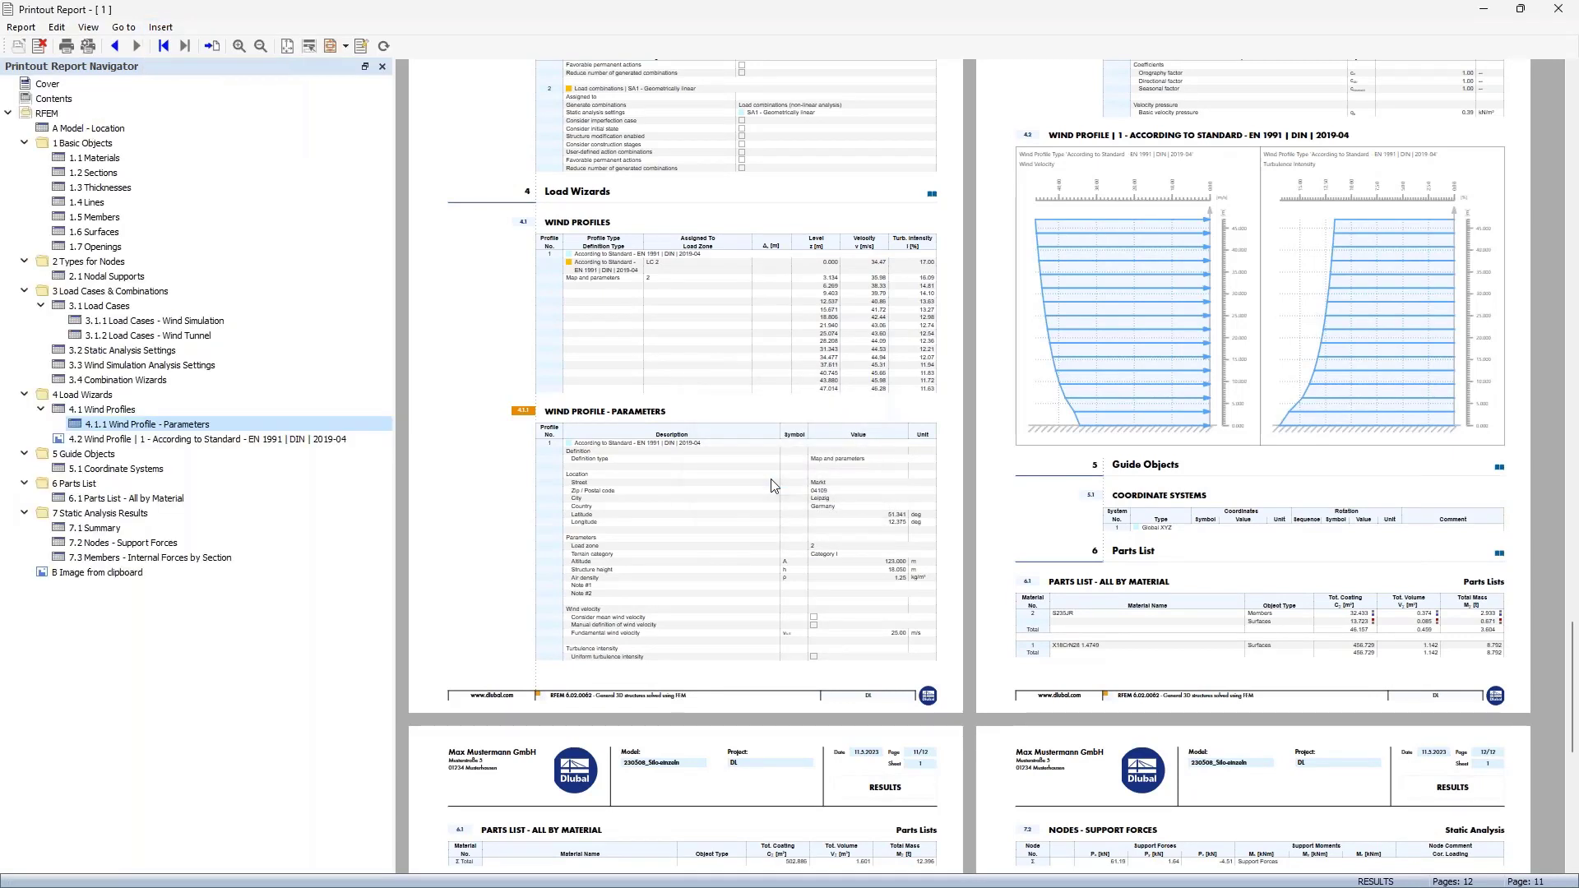
{"action": "left_click", "coordinate": [385, 438]}
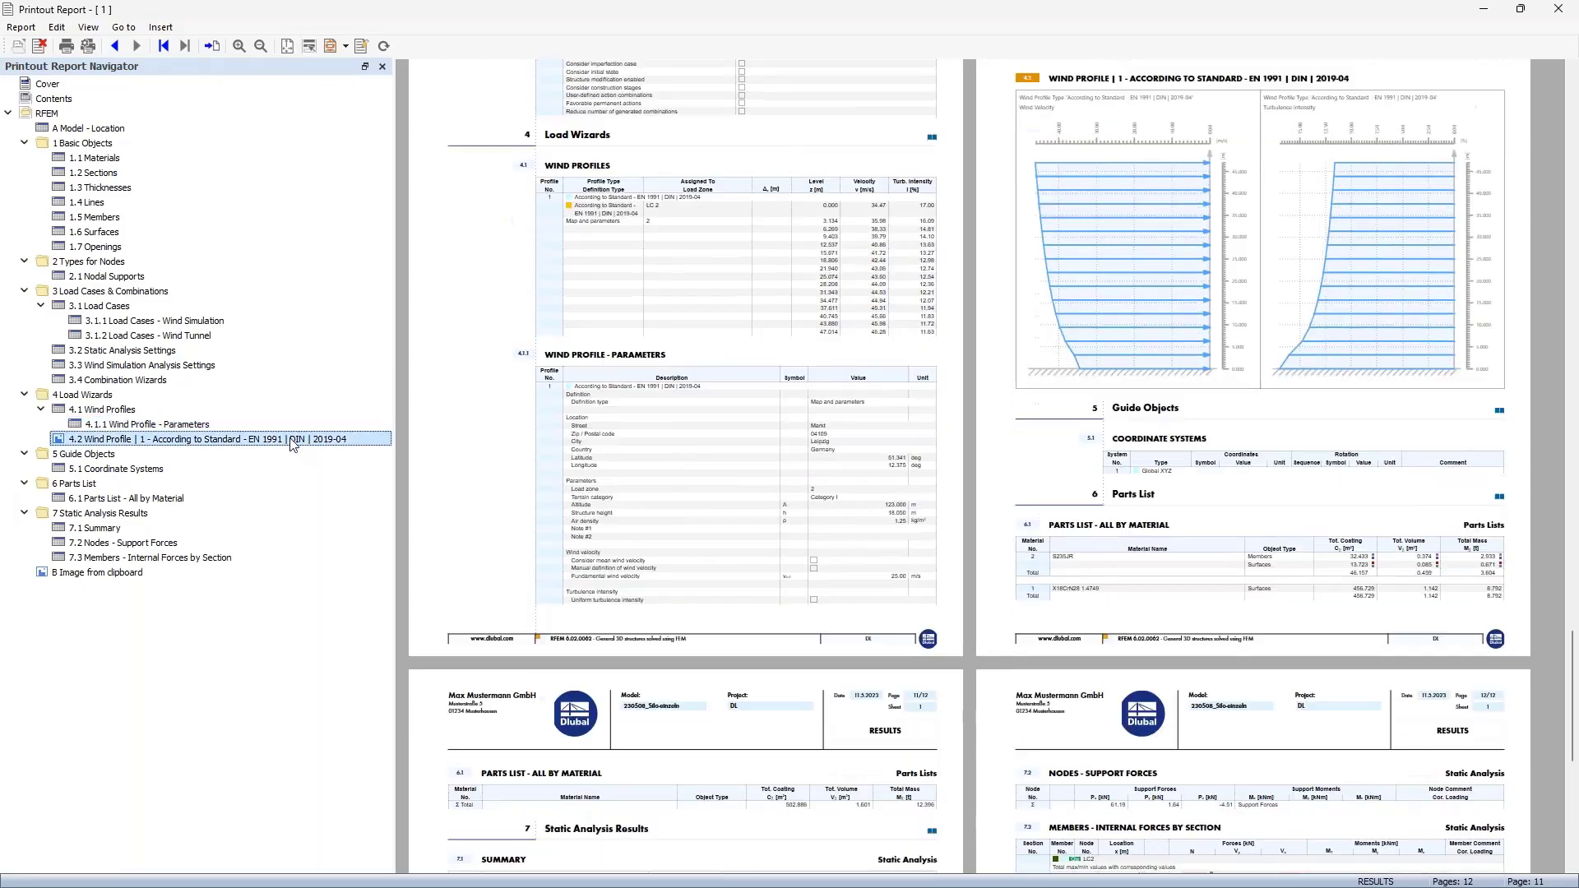
{"action": "scroll", "coordinate": [831, 386], "scroll_direction": "down", "scroll_amount": 10}
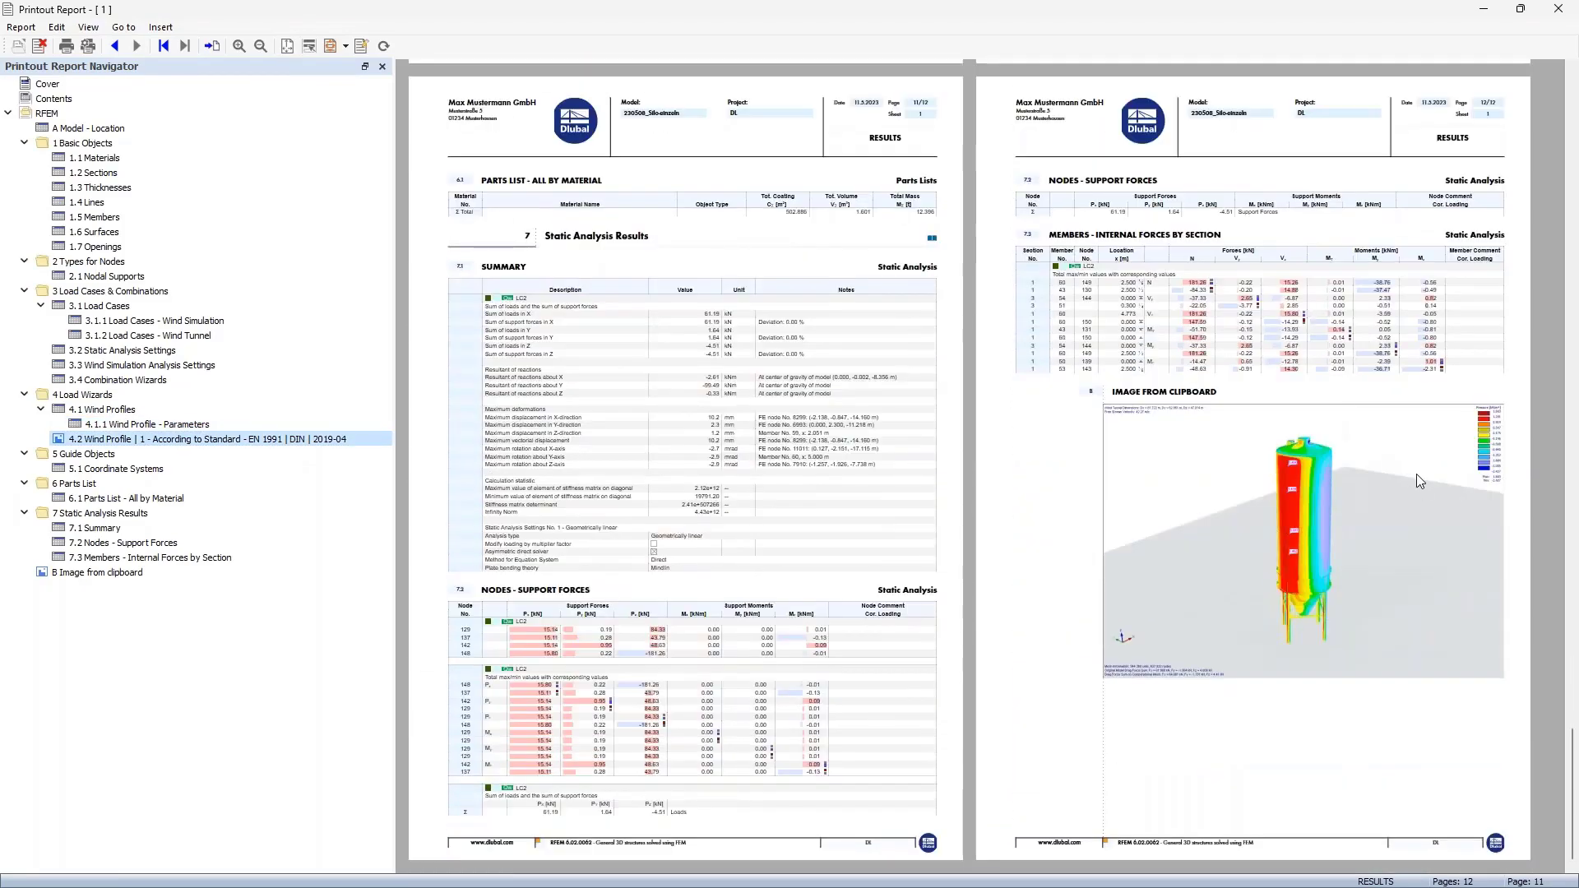
{"action": "scroll", "coordinate": [1422, 490], "scroll_direction": "up", "scroll_amount": 2, "text": "ctrl"}
{"action": "scroll", "coordinate": [1281, 454], "scroll_direction": "down", "scroll_amount": 10}
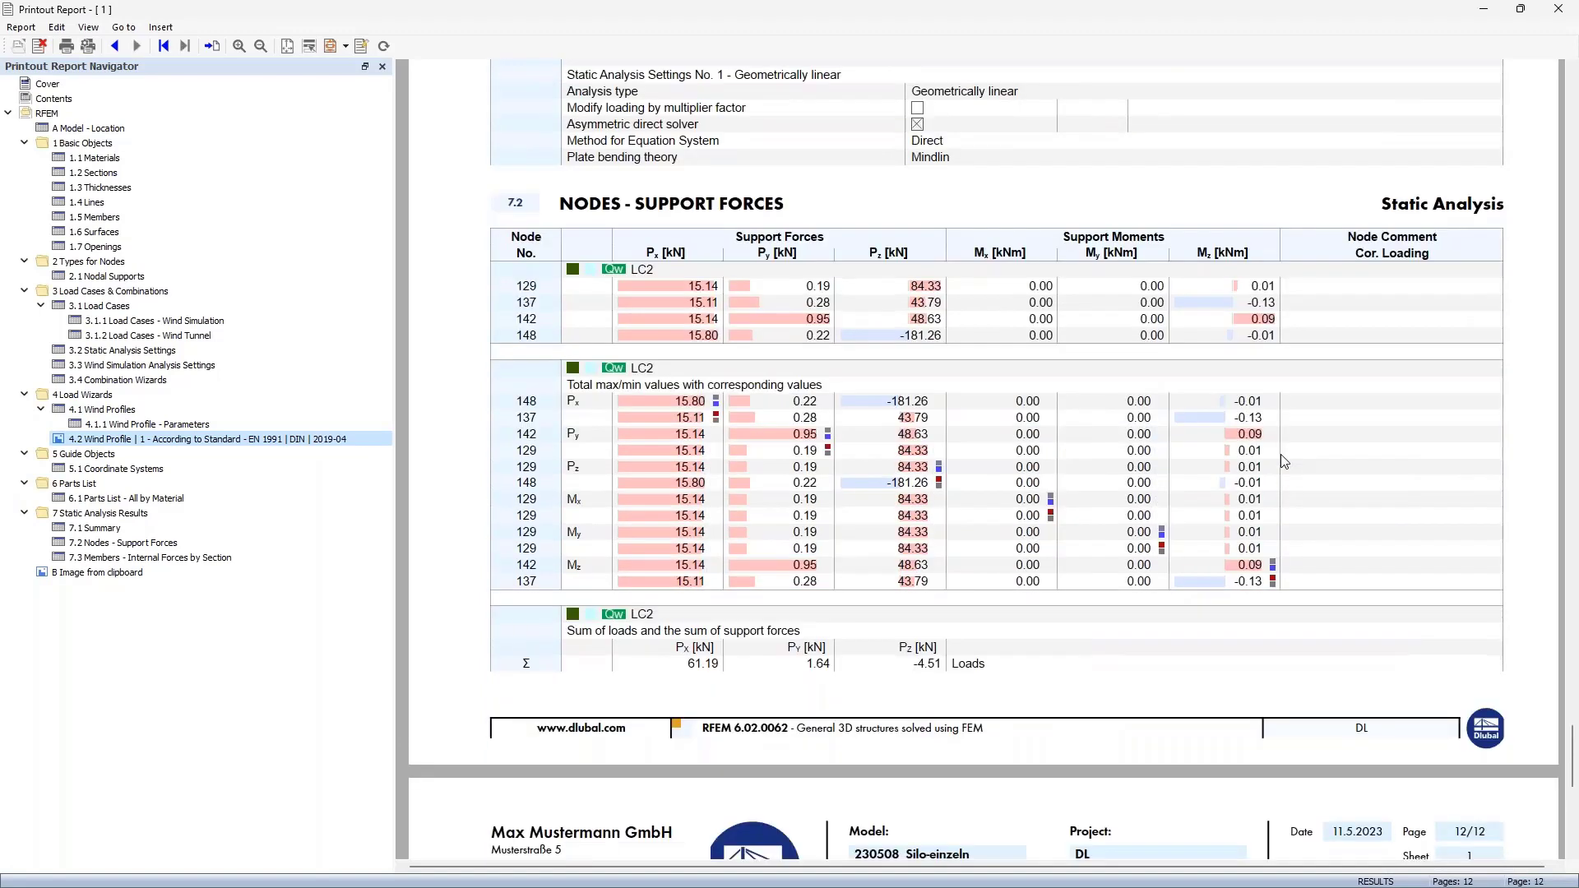
{"action": "scroll", "coordinate": [1281, 454], "scroll_direction": "down", "scroll_amount": 2, "text": "ctrl"}
{"action": "scroll", "coordinate": [1280, 454], "scroll_direction": "down", "scroll_amount": 6}
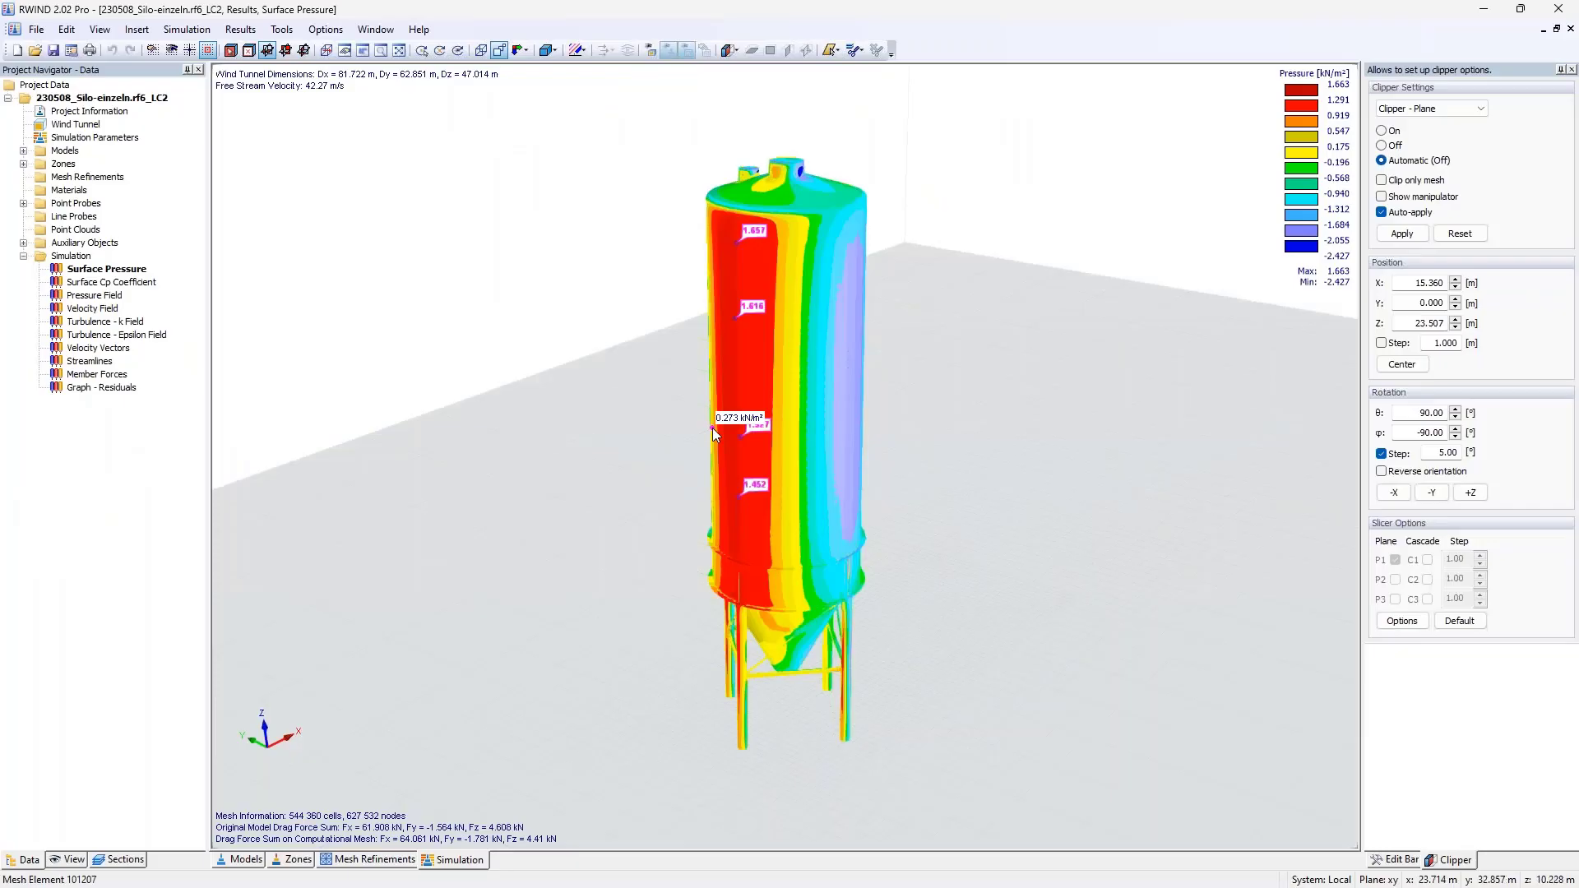
Display the streamlines around the silo in RWIND and copy the view to the clipboard.
{"action": "middle_click_drag", "start_coordinate": [567, 441], "coordinate": [503, 452]}
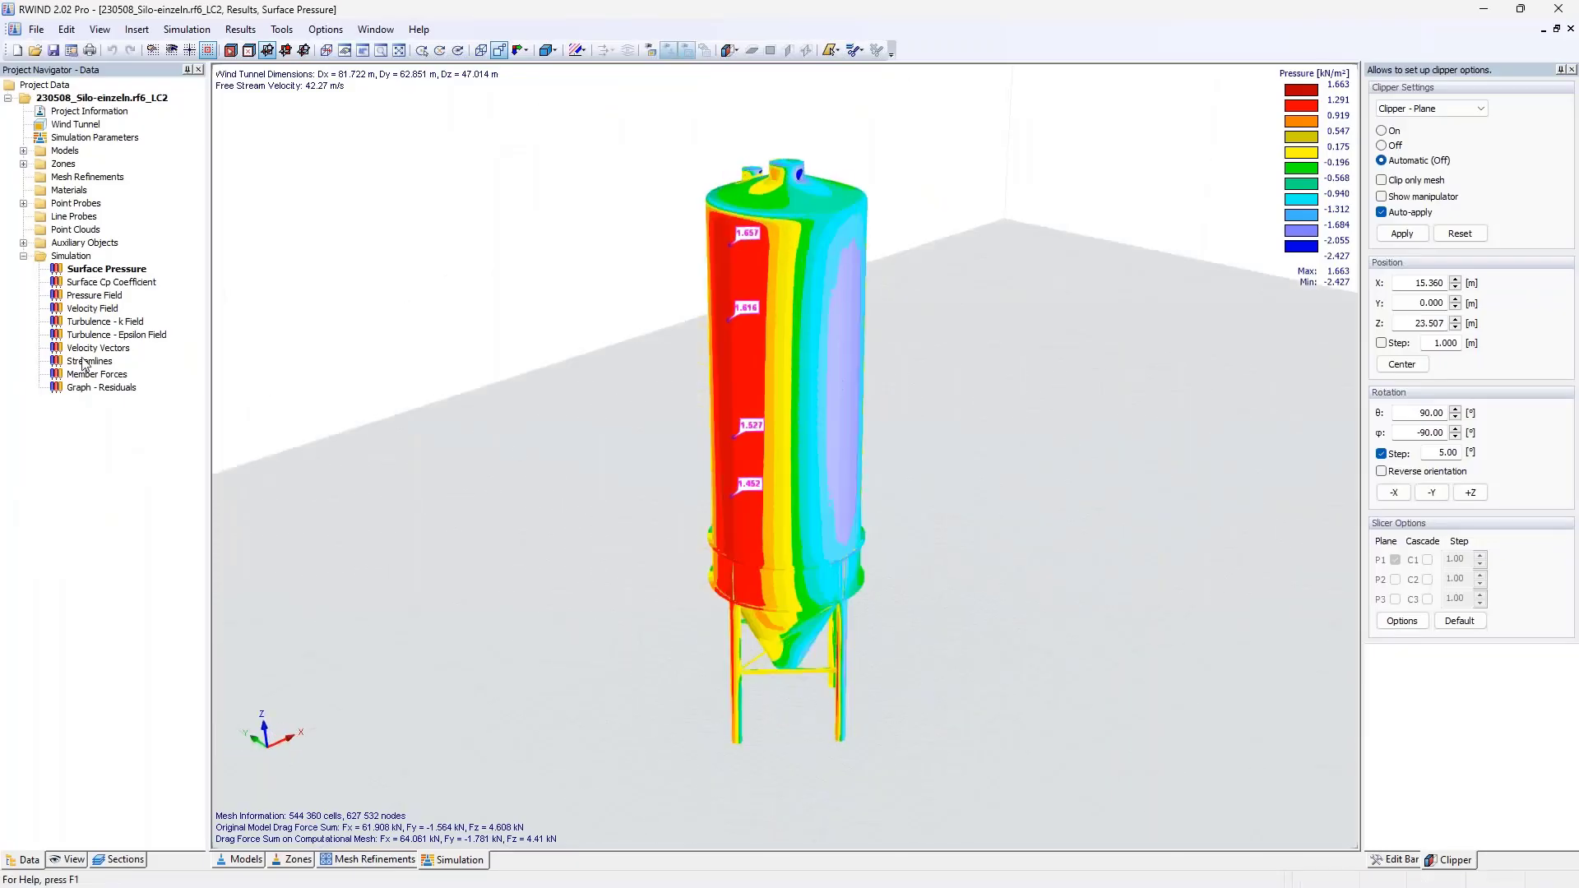
{"action": "left_click", "coordinate": [88, 361]}
{"action": "left_click", "coordinate": [39, 30]}
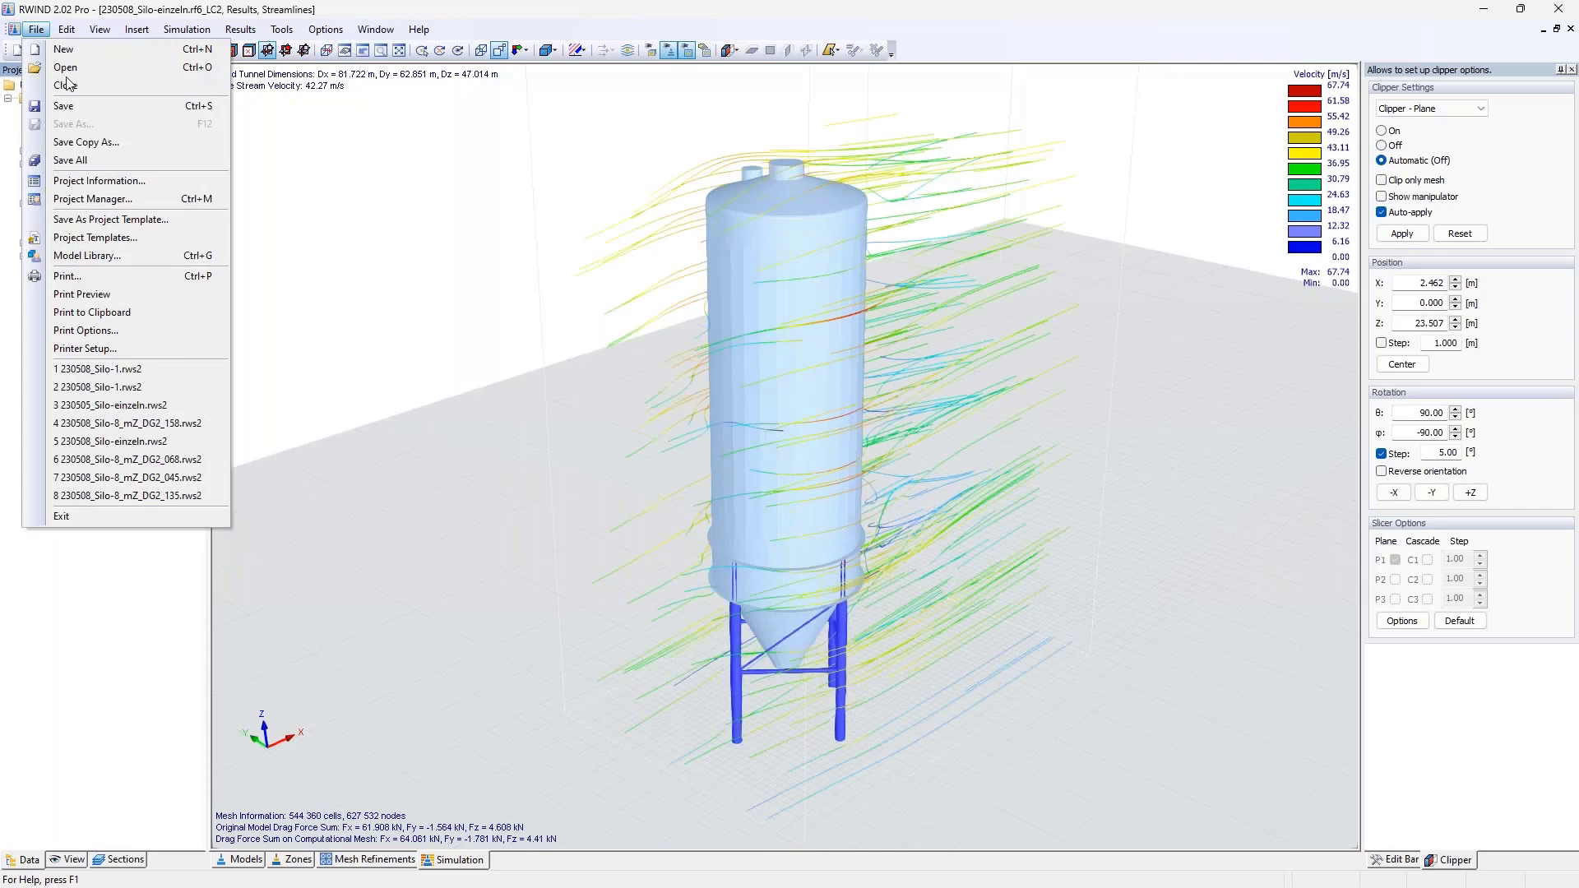
{"action": "left_click", "coordinate": [130, 318]}
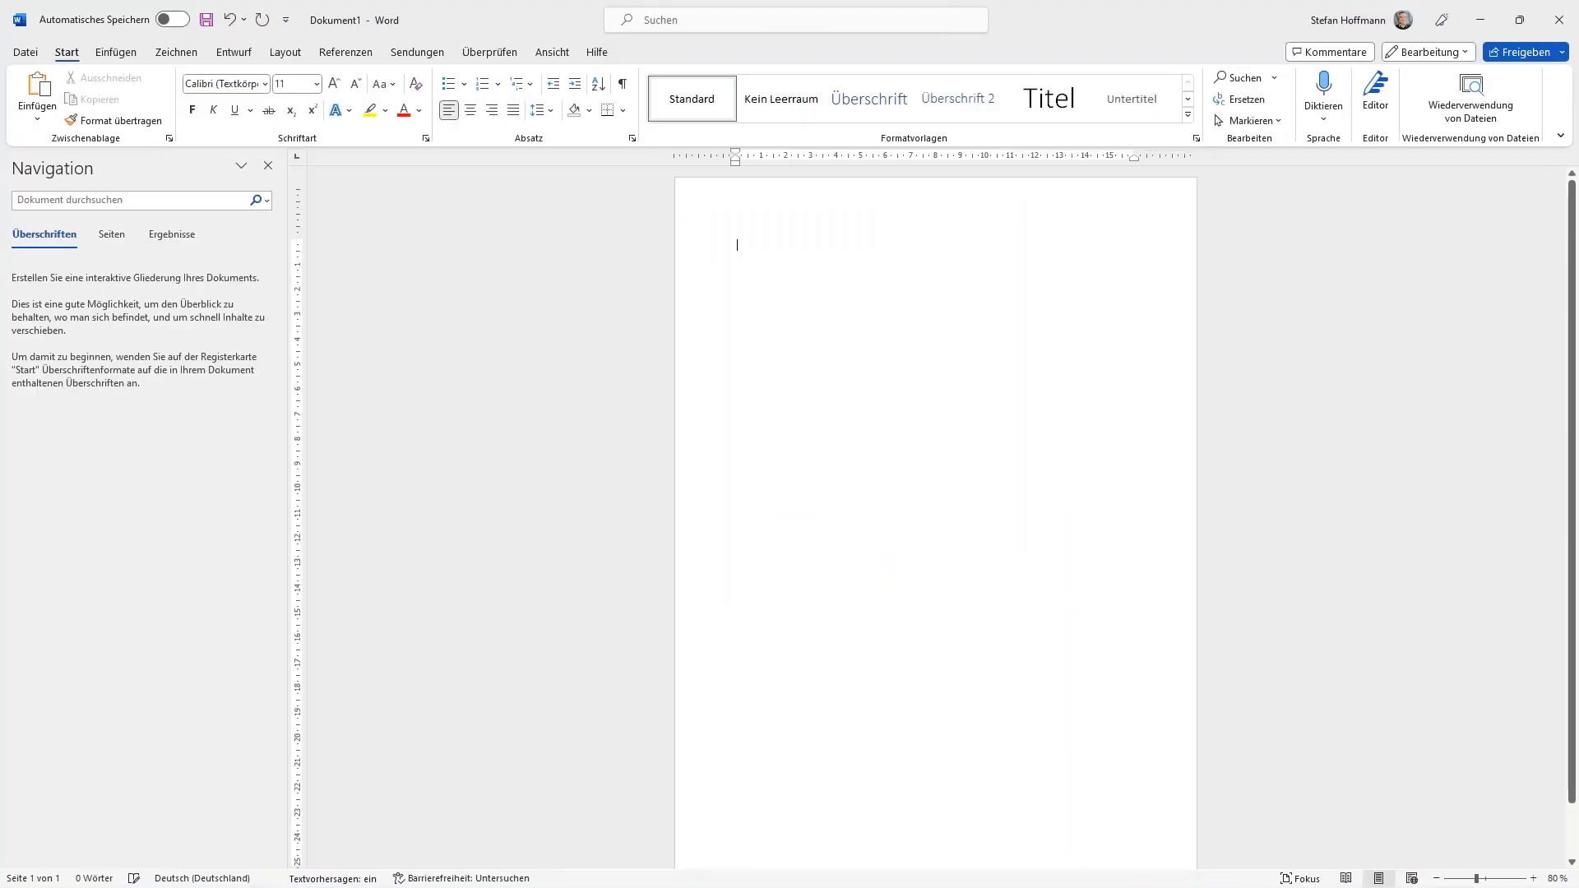
Paste the clipboard content into the blank Word document, replace the surface pressure image with the streamlines picture, and select it.
{"action": "key", "text": "ctrl+v"}
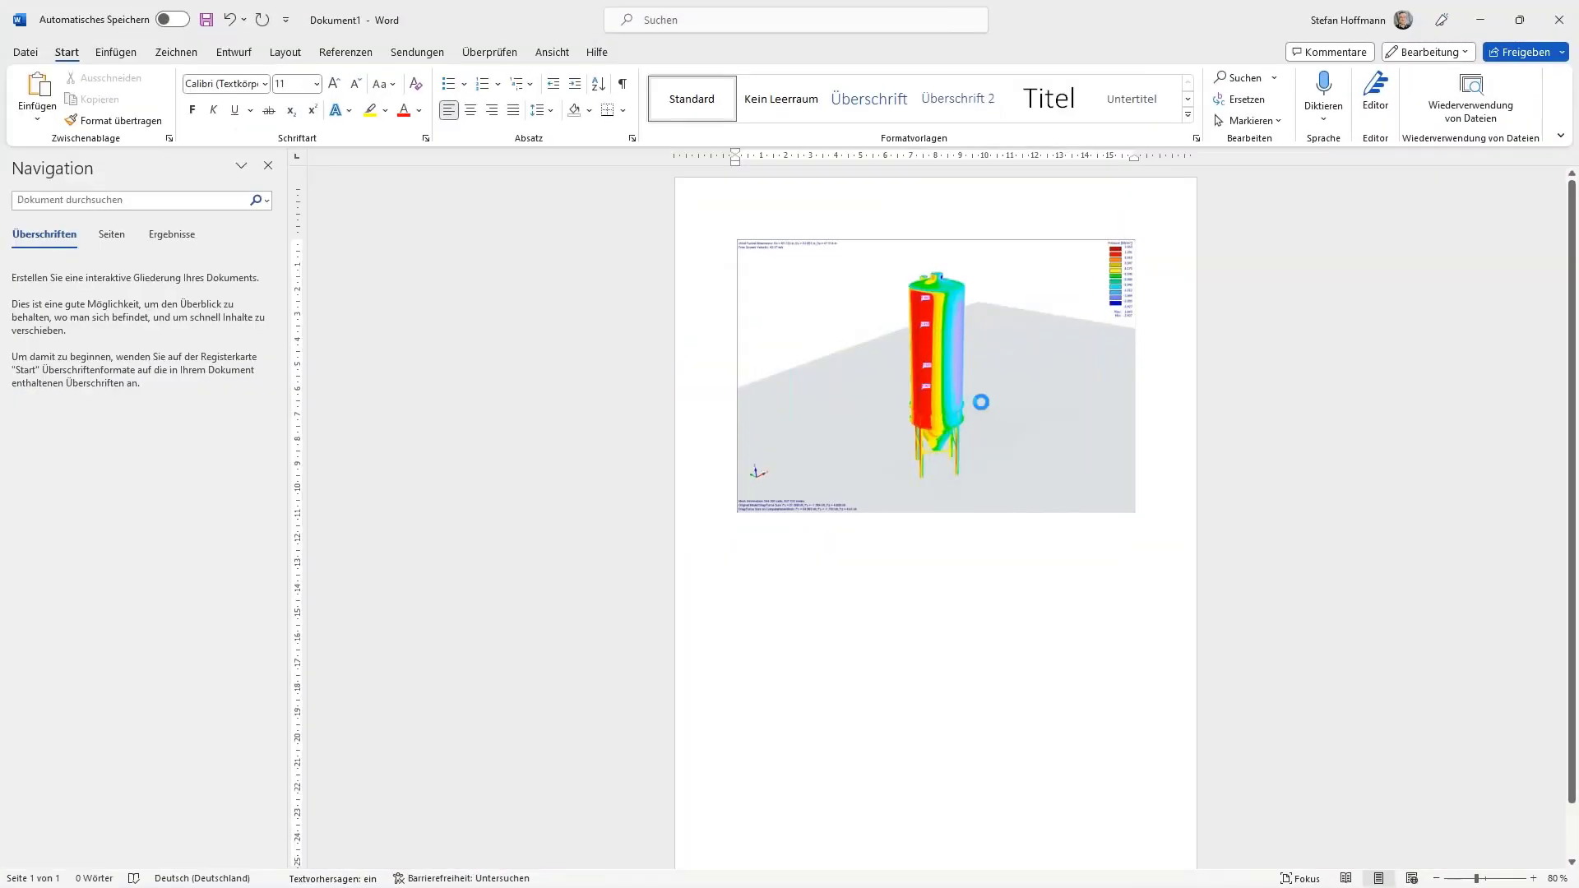
{"action": "left_click", "coordinate": [981, 402]}
{"action": "key", "text": "Delete"}
{"action": "left_click", "coordinate": [969, 383]}
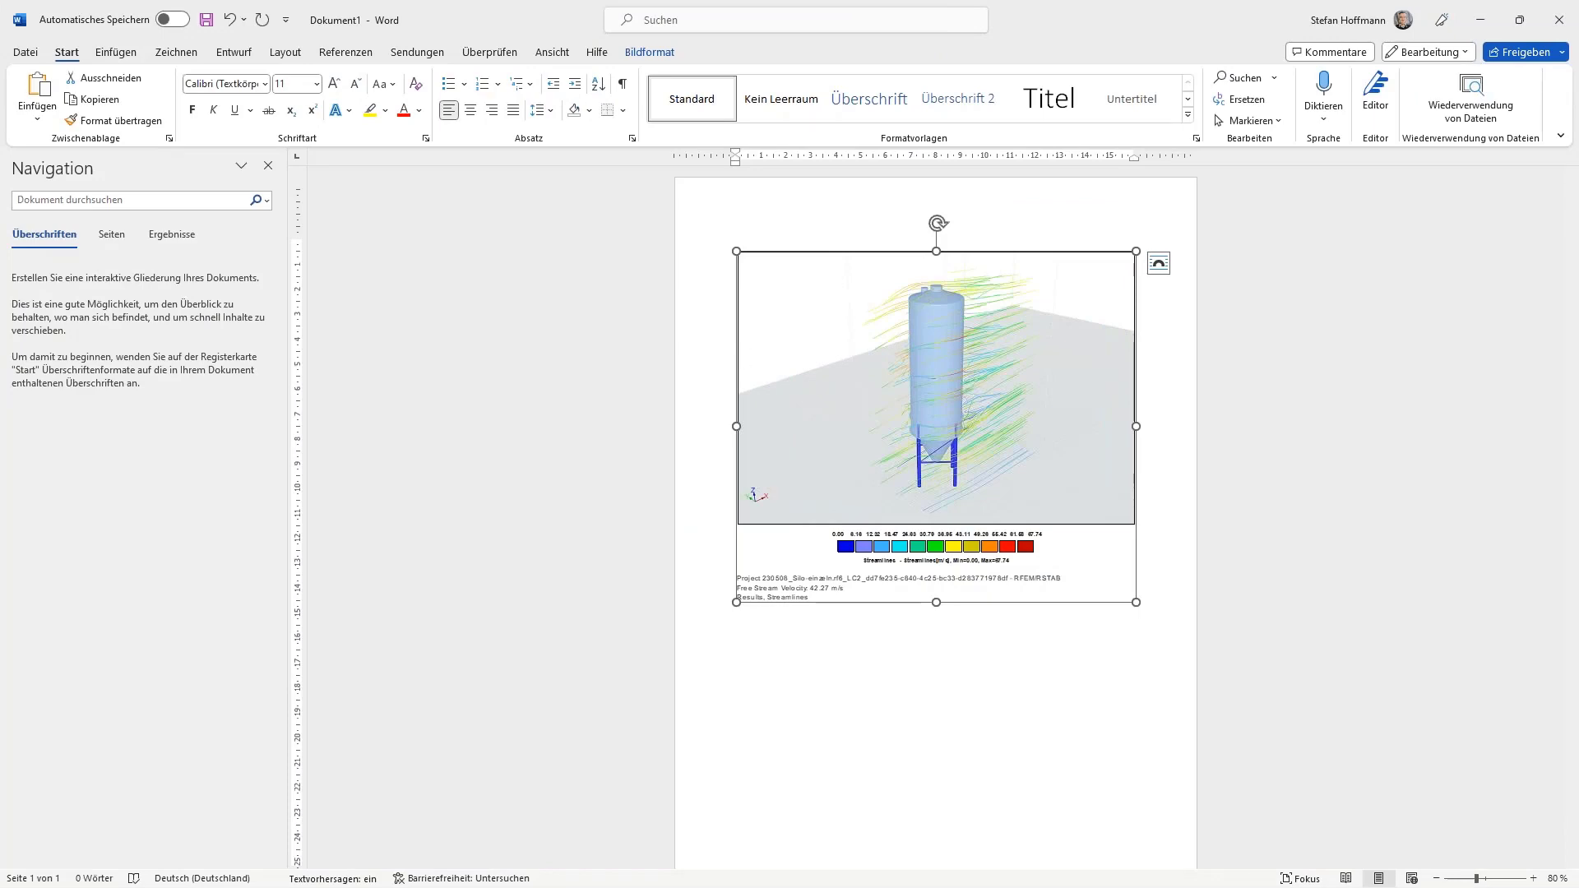
Switch to the printout report, insert the streamlines picture as "Image from clipboard", and compare it with the surface pressure image.
{"action": "key", "text": "alt+Tab"}
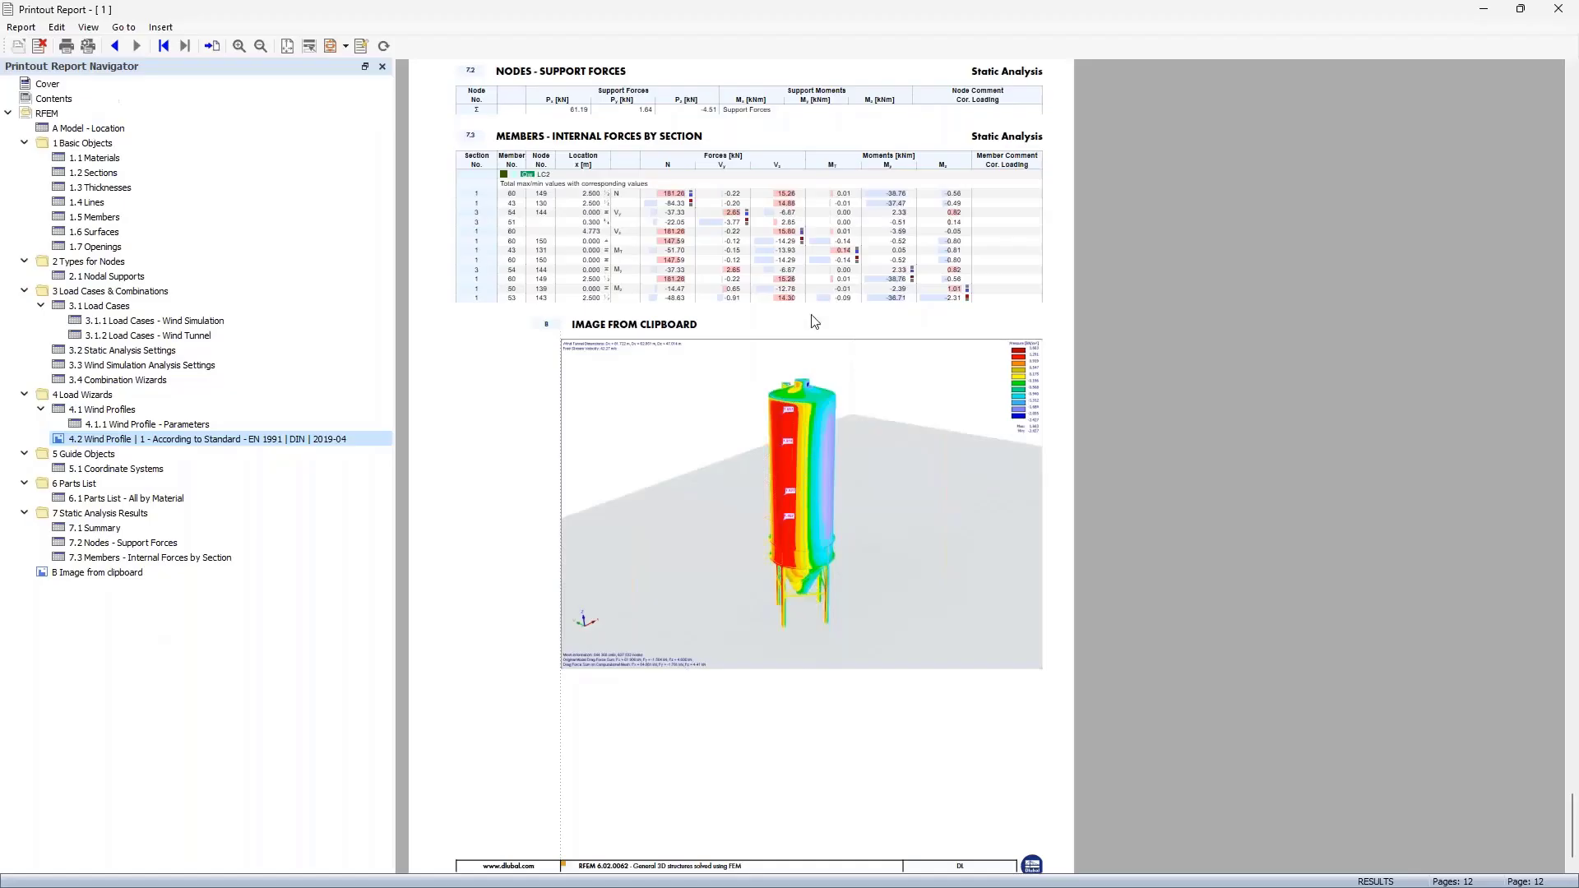
{"action": "left_click", "coordinate": [161, 27]}
{"action": "left_click", "coordinate": [181, 64]}
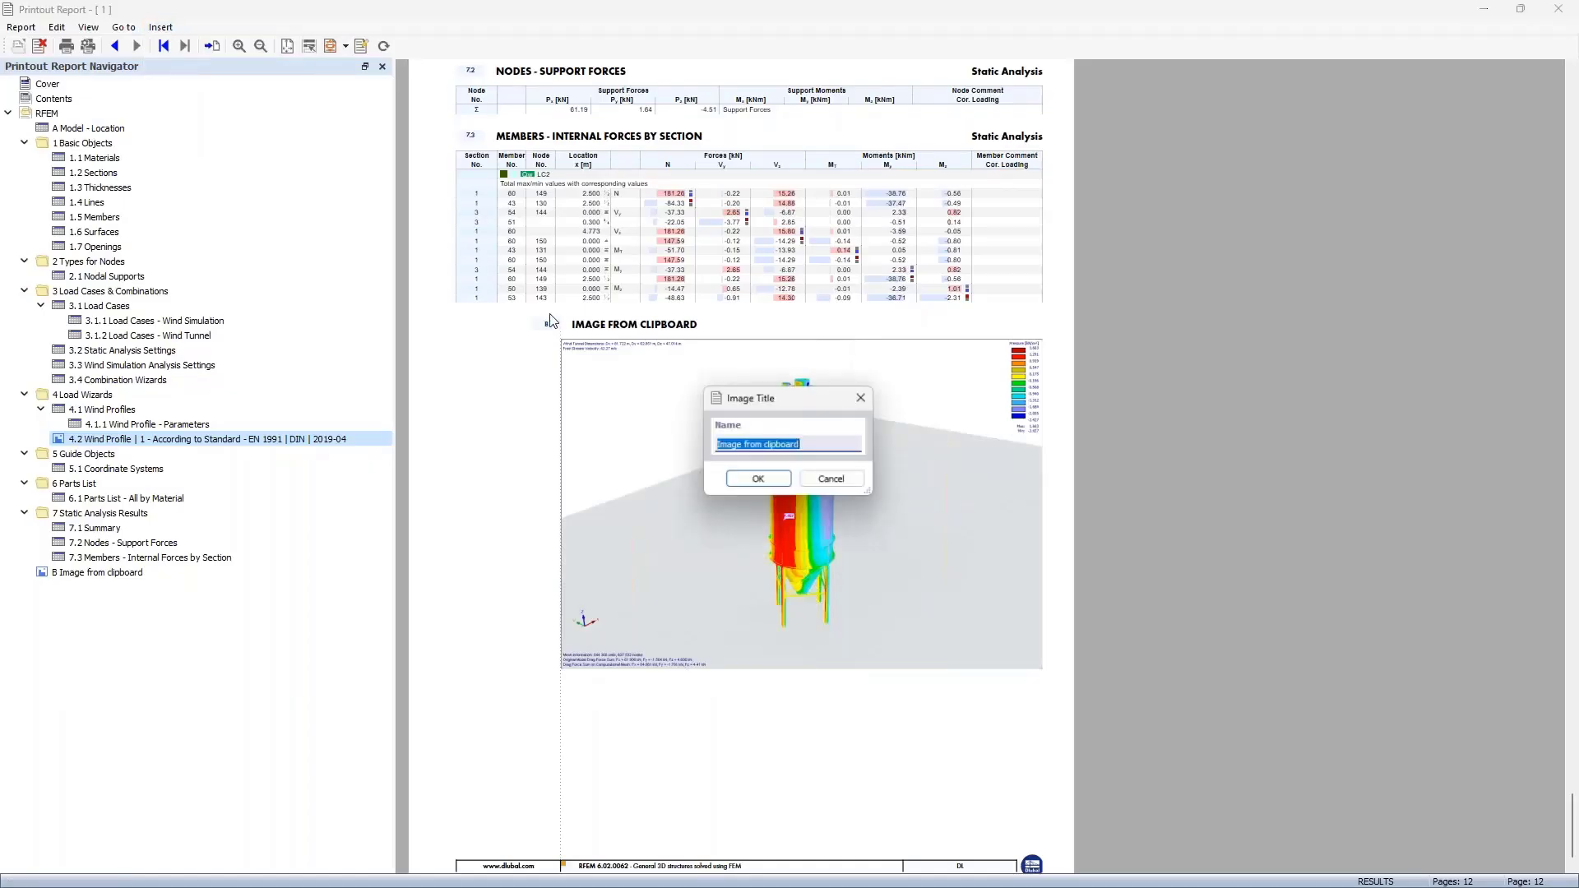
{"action": "left_click", "coordinate": [753, 479]}
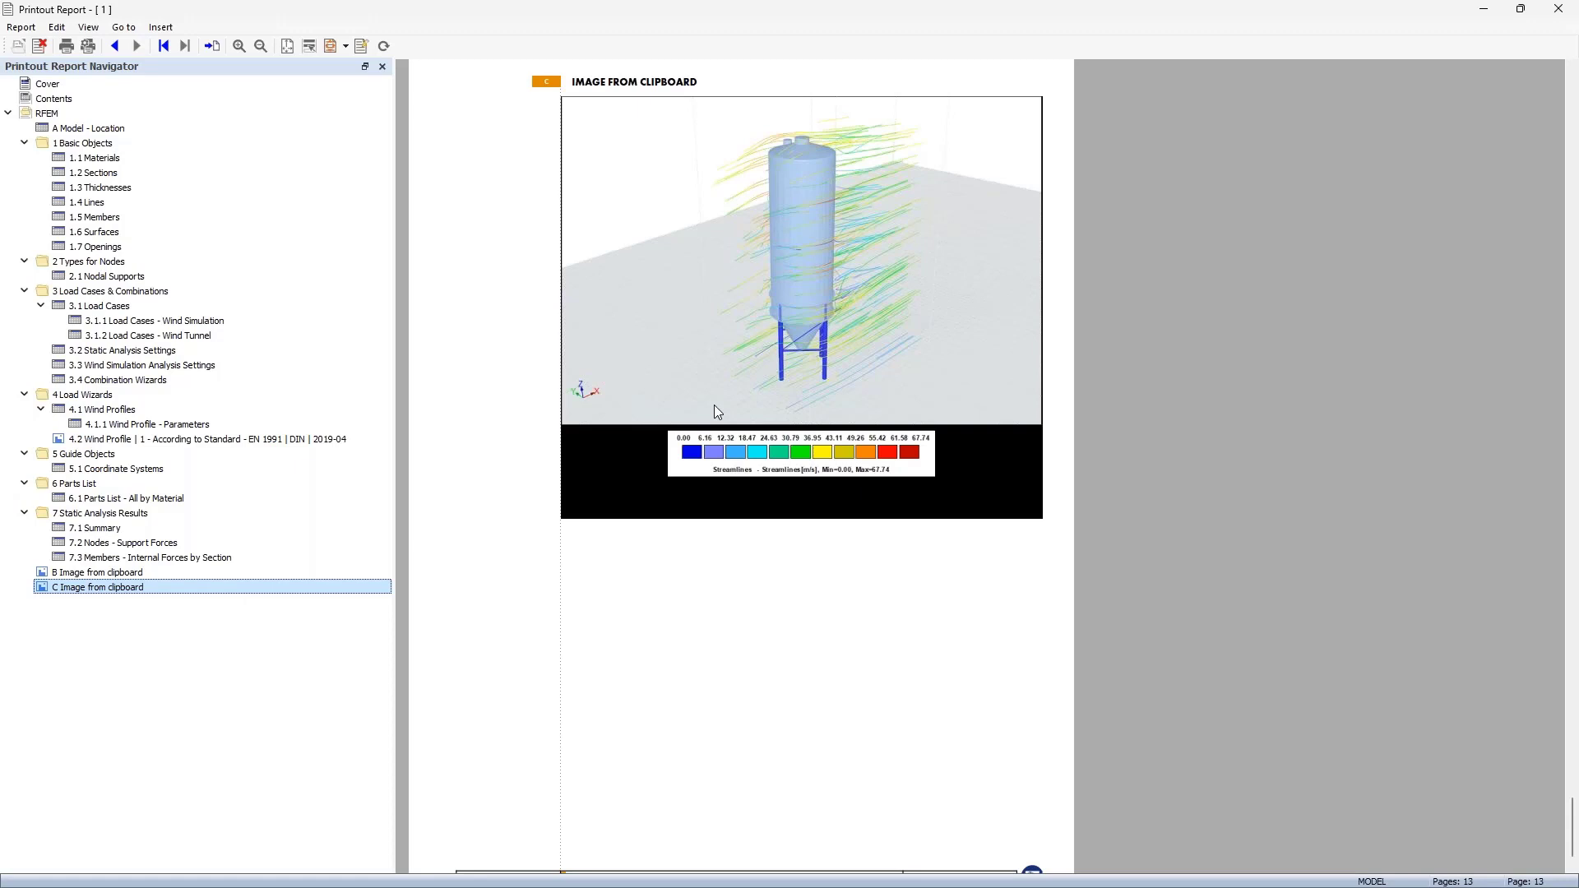
{"action": "left_click", "coordinate": [157, 572]}
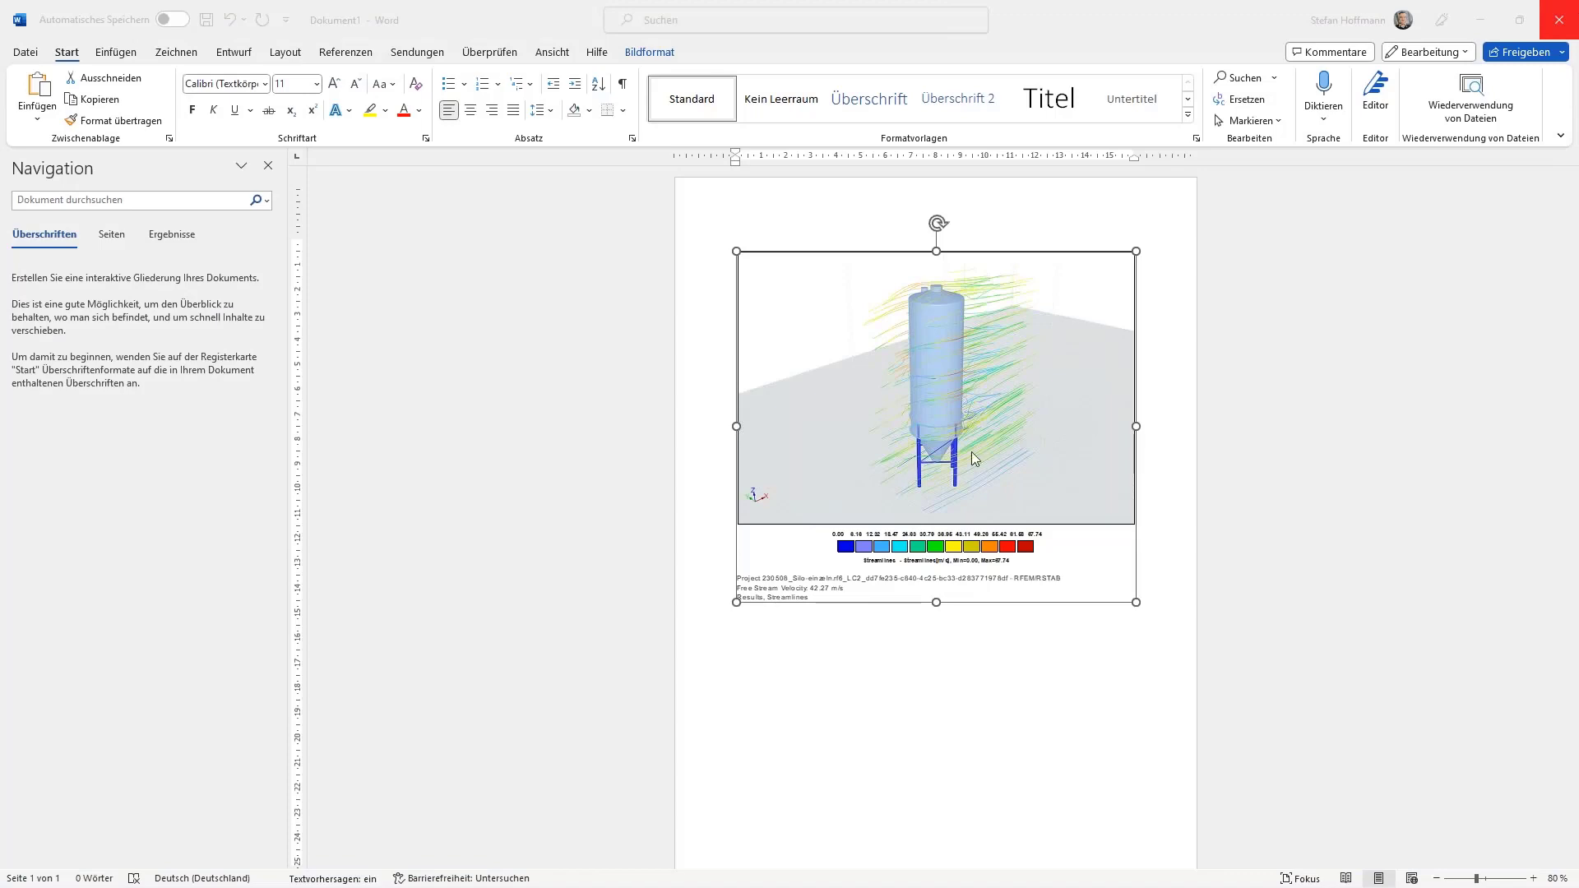
Close RWIND and cancel the prompt to save the Word document.
{"action": "key", "text": "alt+F4"}
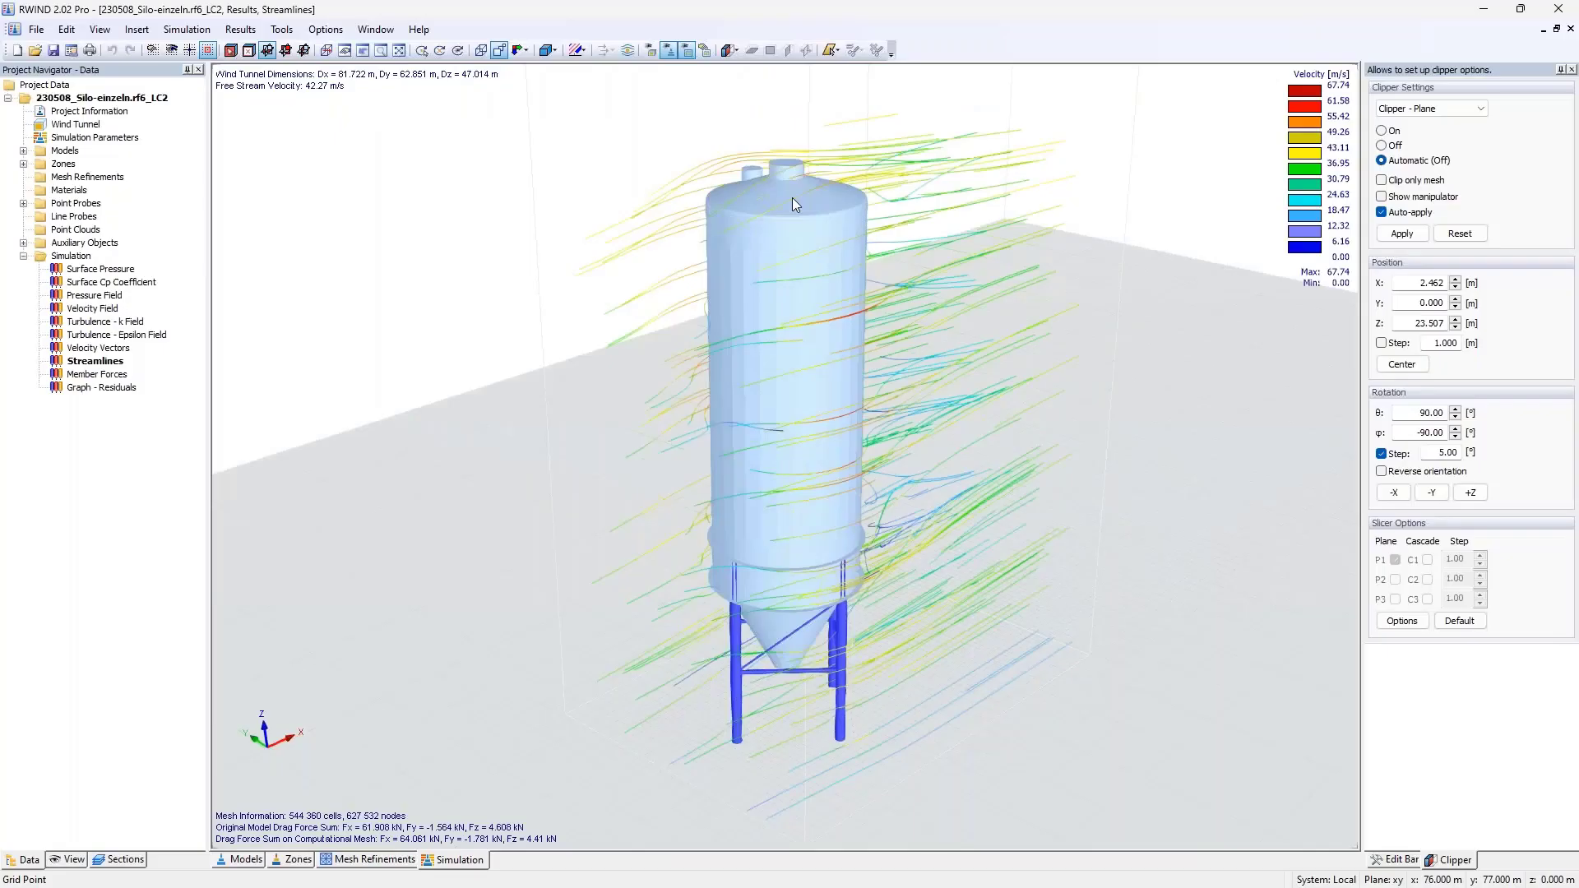
{"action": "key", "text": "alt+F4"}
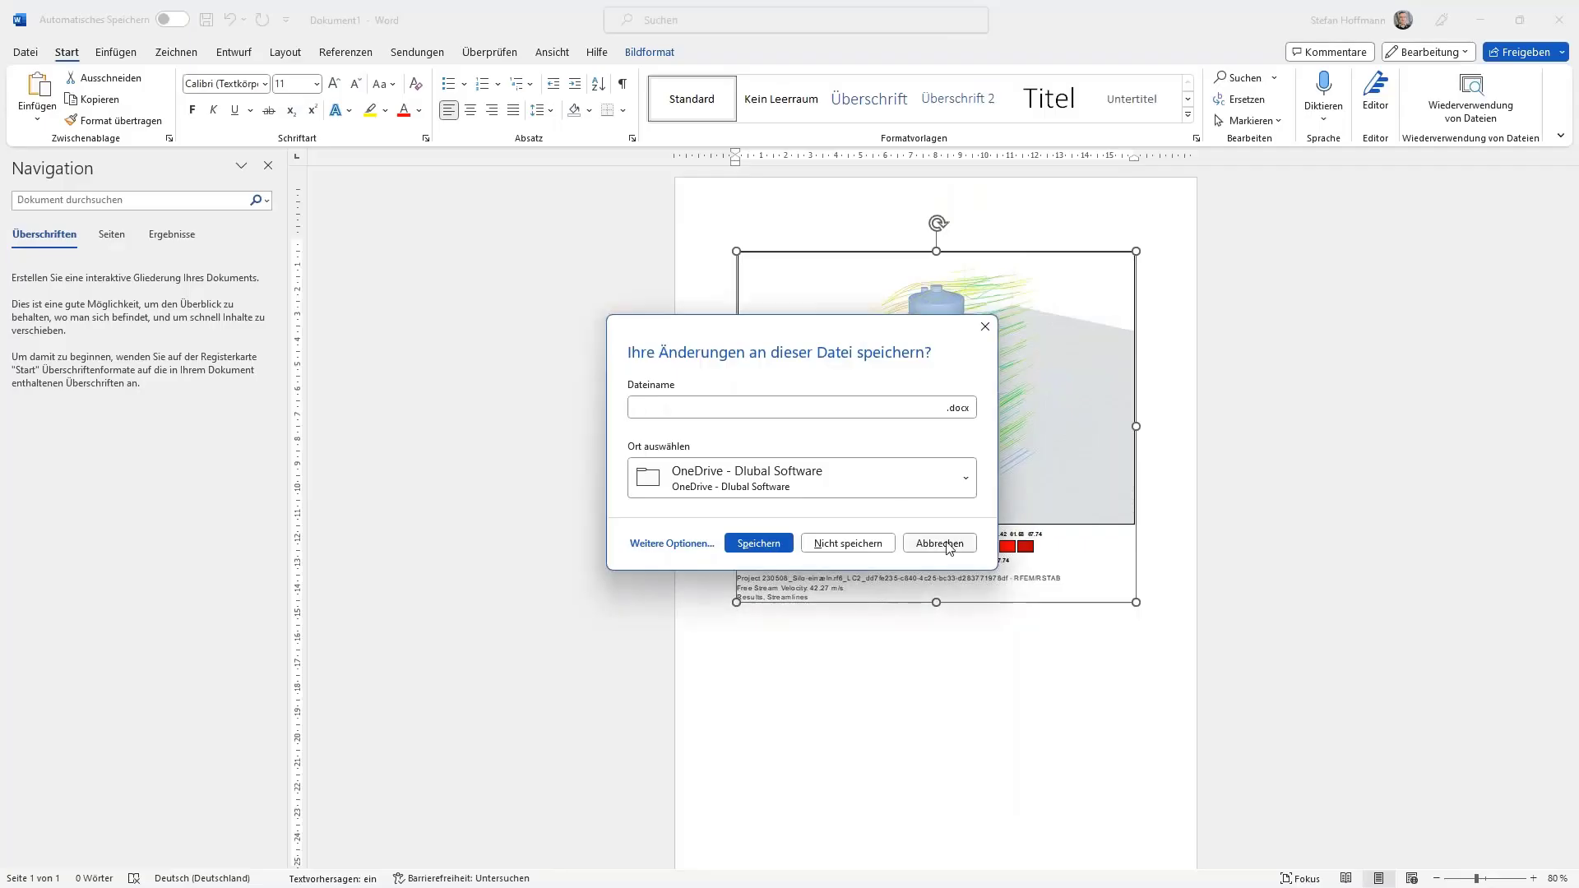
{"action": "left_click", "coordinate": [937, 542]}
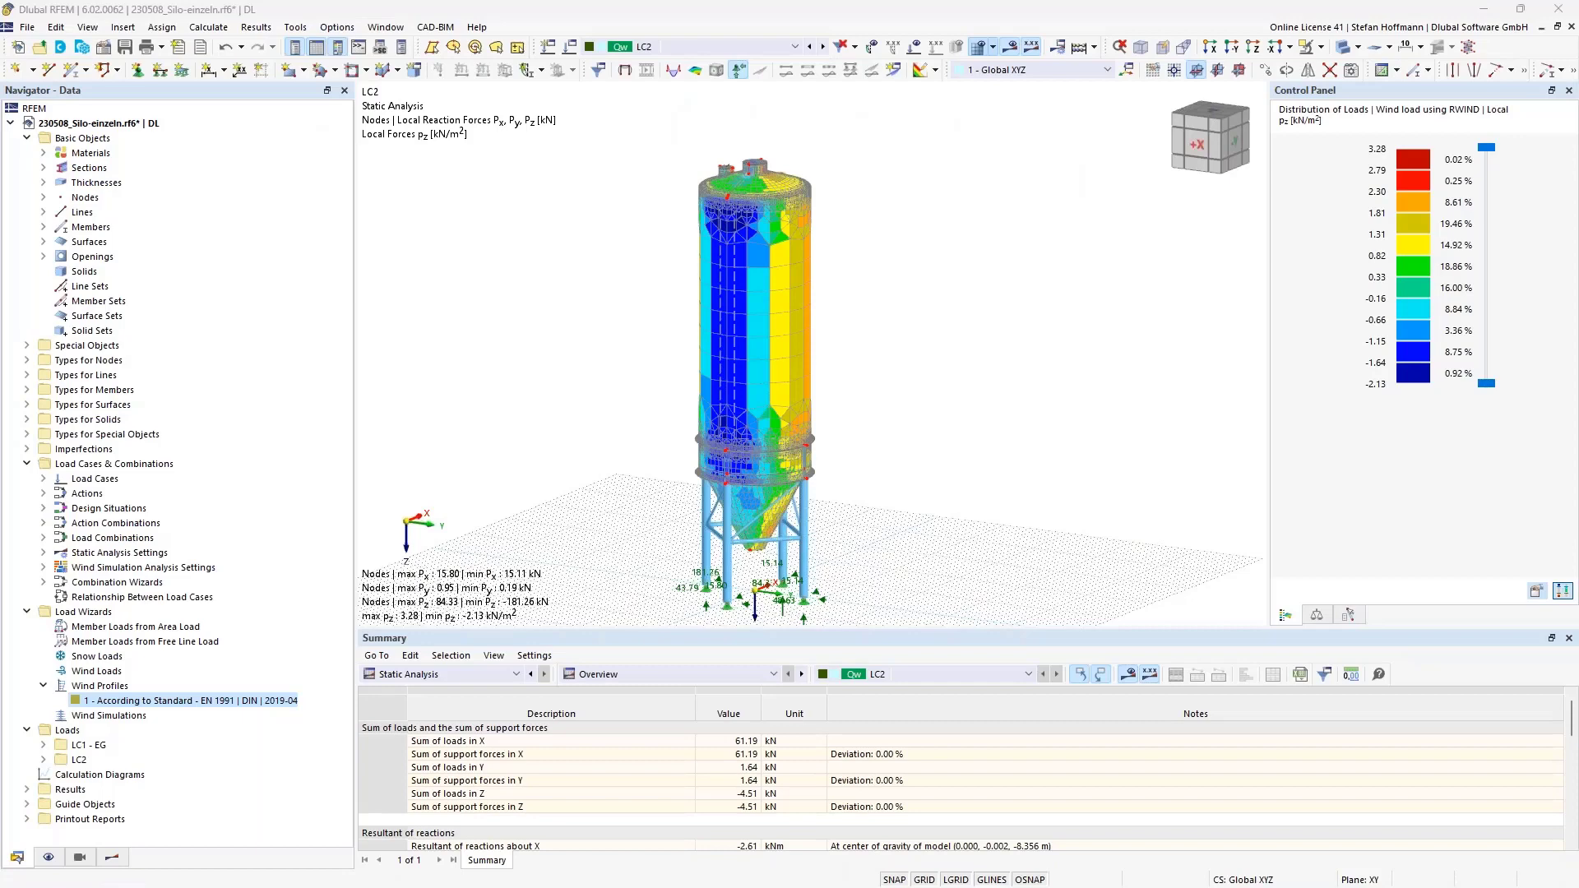
Reopen RWIND from RFEM and examine the residuals graph for pressure convergence over the iterations.
{"action": "left_click", "coordinate": [208, 27]}
{"action": "left_click", "coordinate": [300, 340]}
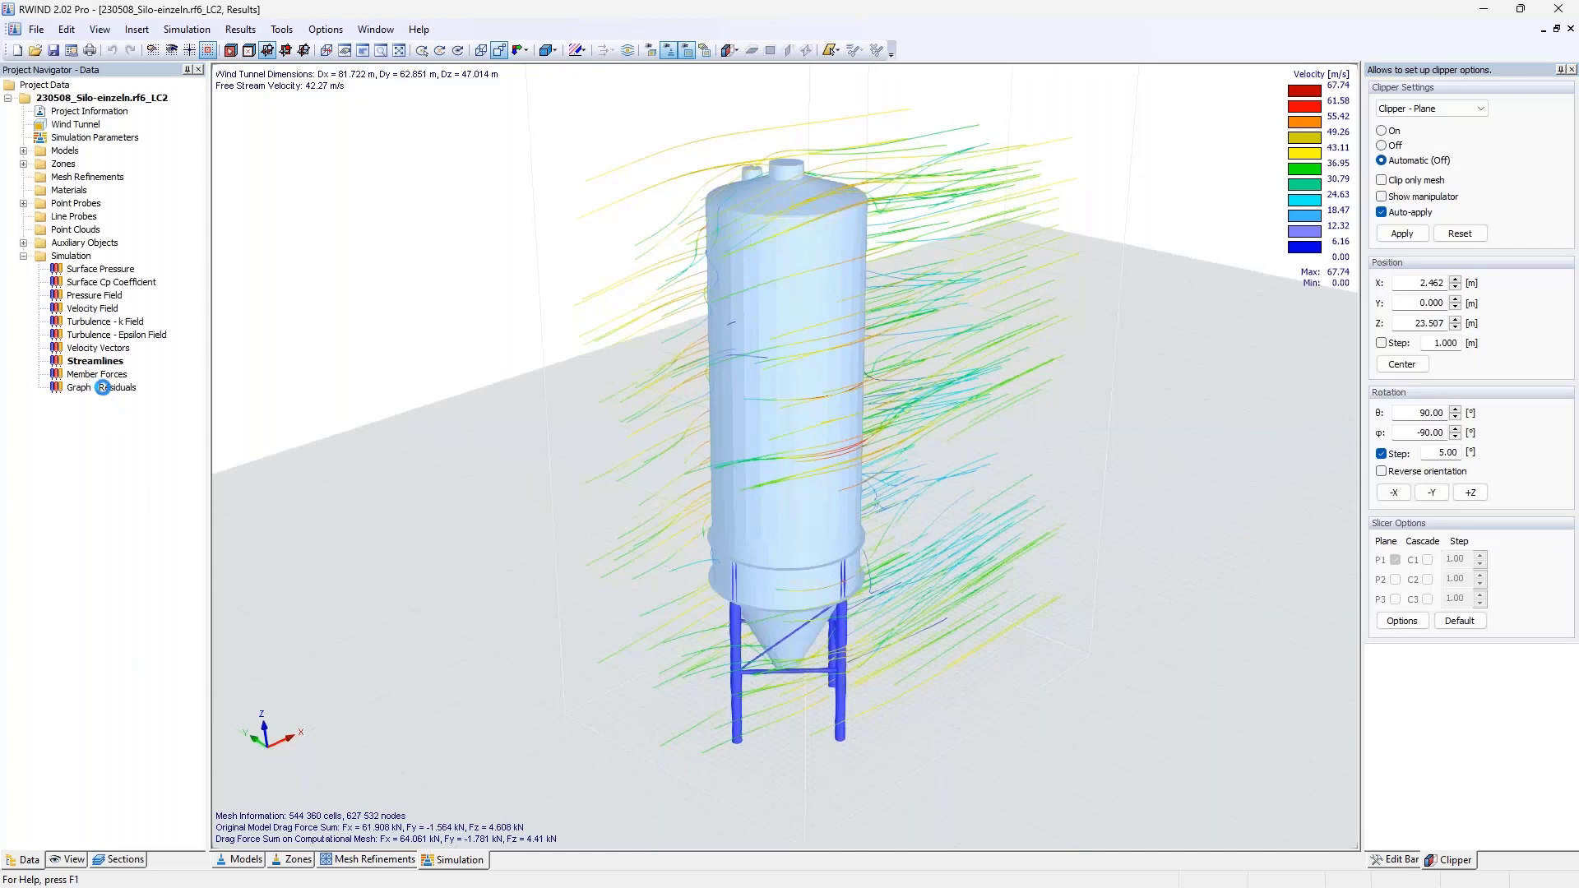
{"action": "left_click", "coordinate": [103, 387]}
{"action": "double_click", "coordinate": [102, 387]}
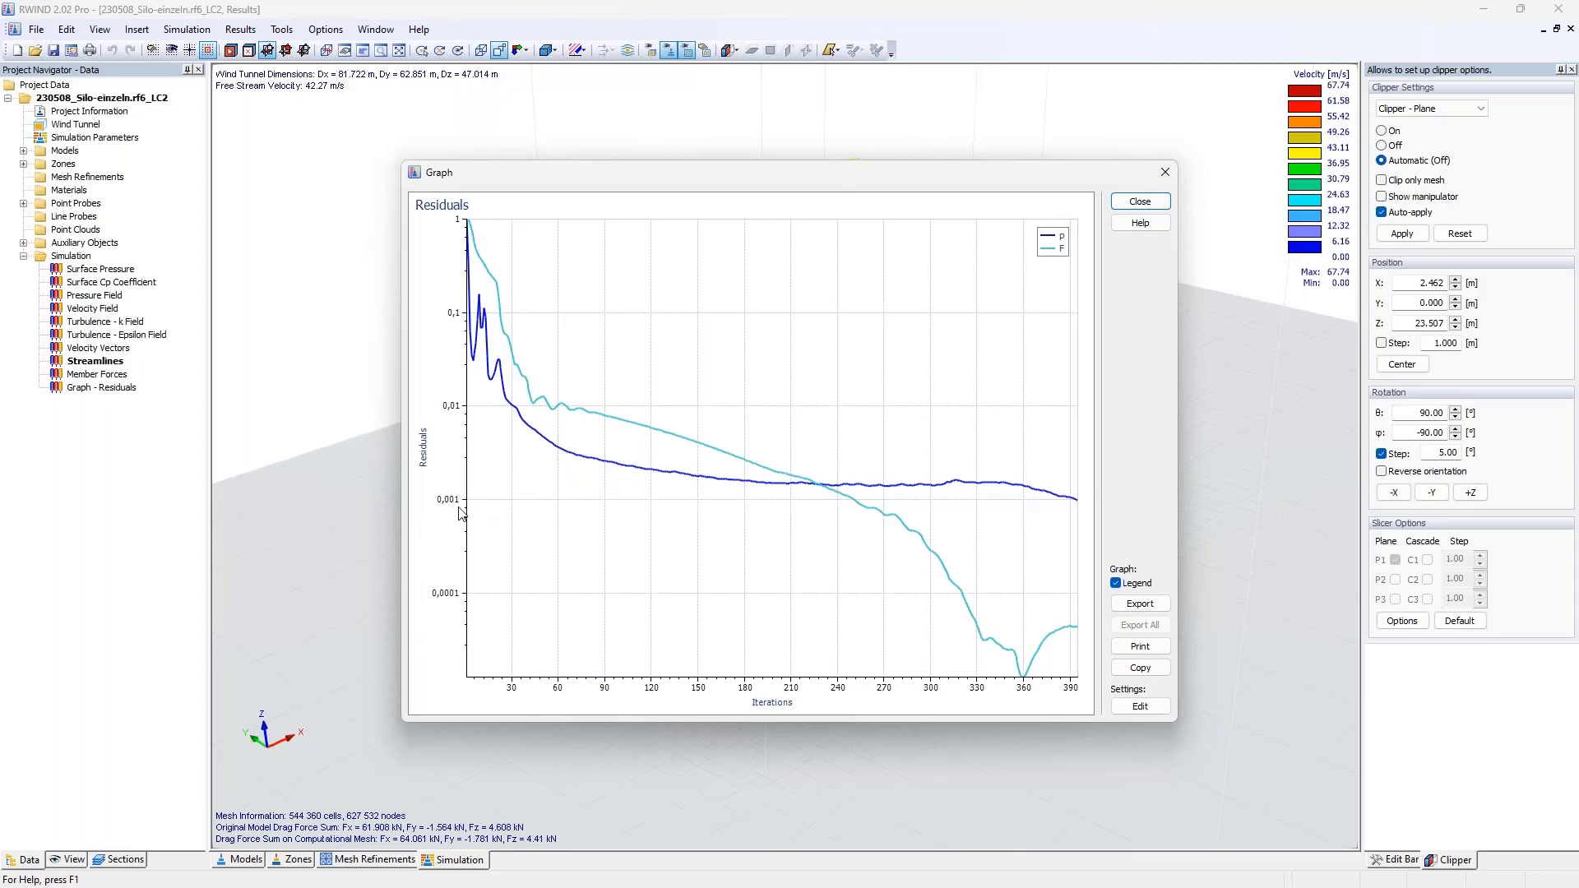
{"action": "key", "text": "Escape"}
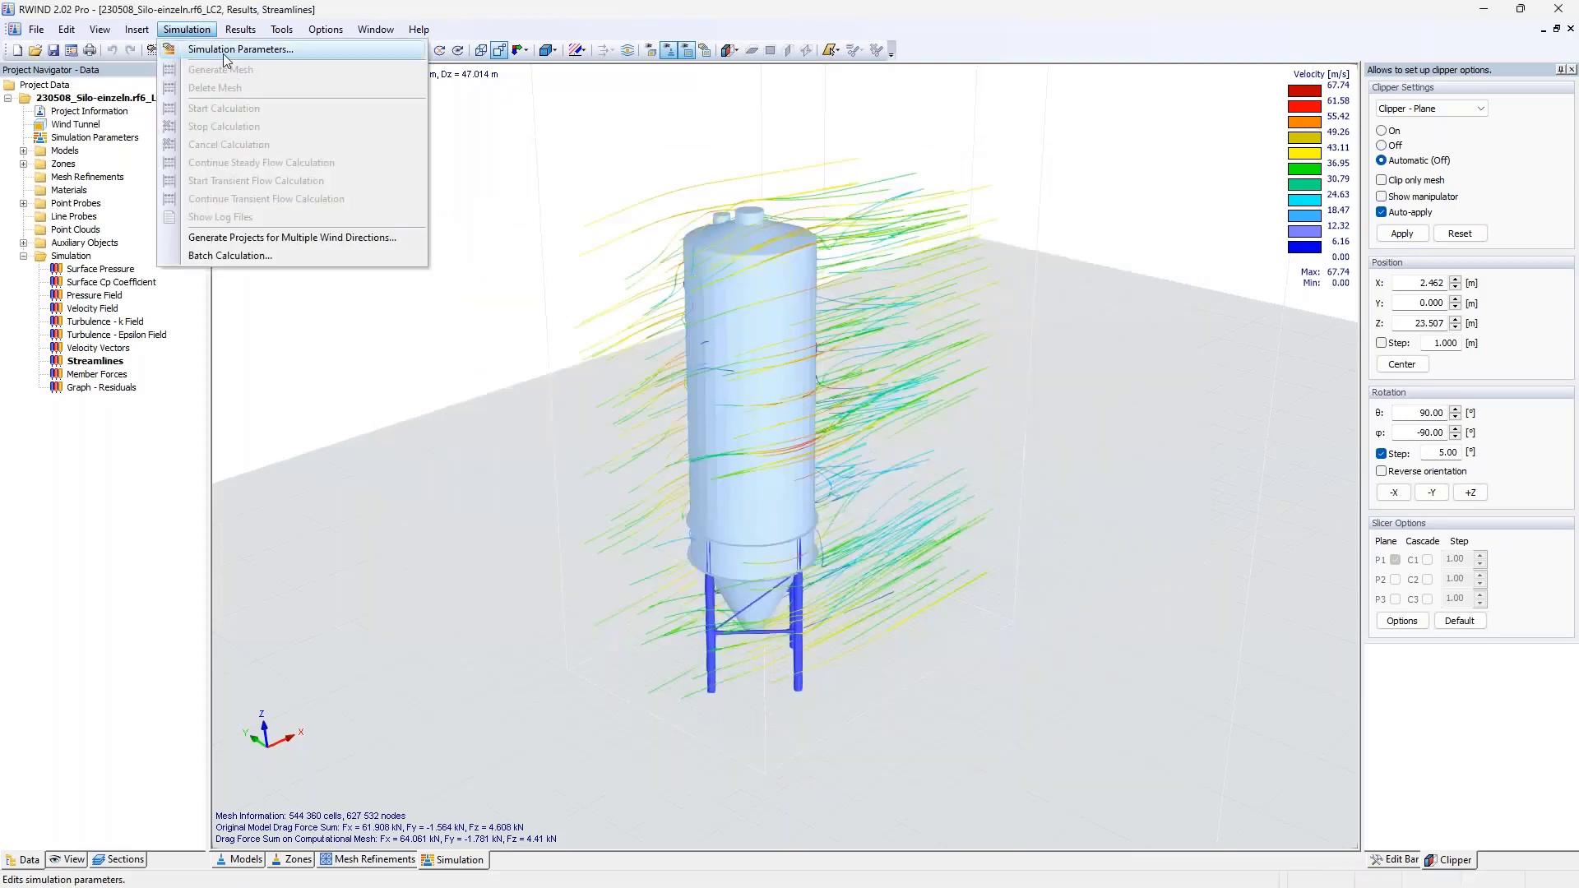
Review the steady flow simulation parameters for the iteration limits and residual target value, and close RWIND.
{"action": "left_click", "coordinate": [232, 49]}
{"action": "left_click", "coordinate": [679, 233]}
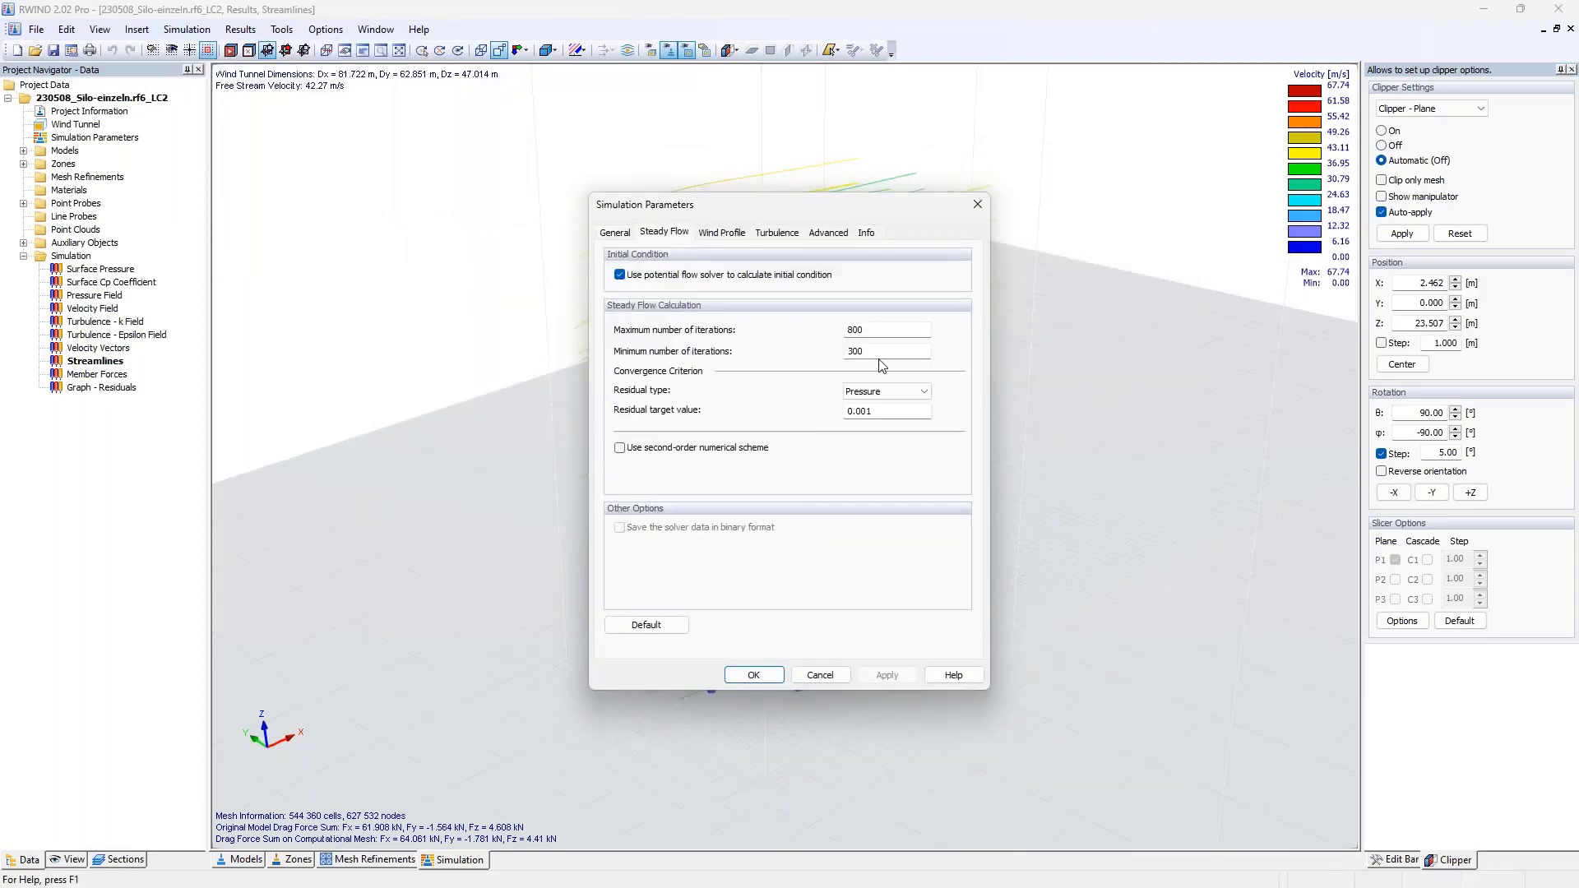
{"action": "left_click_drag", "start_coordinate": [885, 351], "coordinate": [827, 352]}
{"action": "left_click_drag", "start_coordinate": [886, 412], "coordinate": [845, 412]}
{"action": "left_click_drag", "start_coordinate": [879, 352], "coordinate": [846, 352]}
{"action": "left_click_drag", "start_coordinate": [883, 411], "coordinate": [826, 409]}
{"action": "left_click_drag", "start_coordinate": [866, 330], "coordinate": [848, 330]}
{"action": "left_click", "coordinate": [978, 204]}
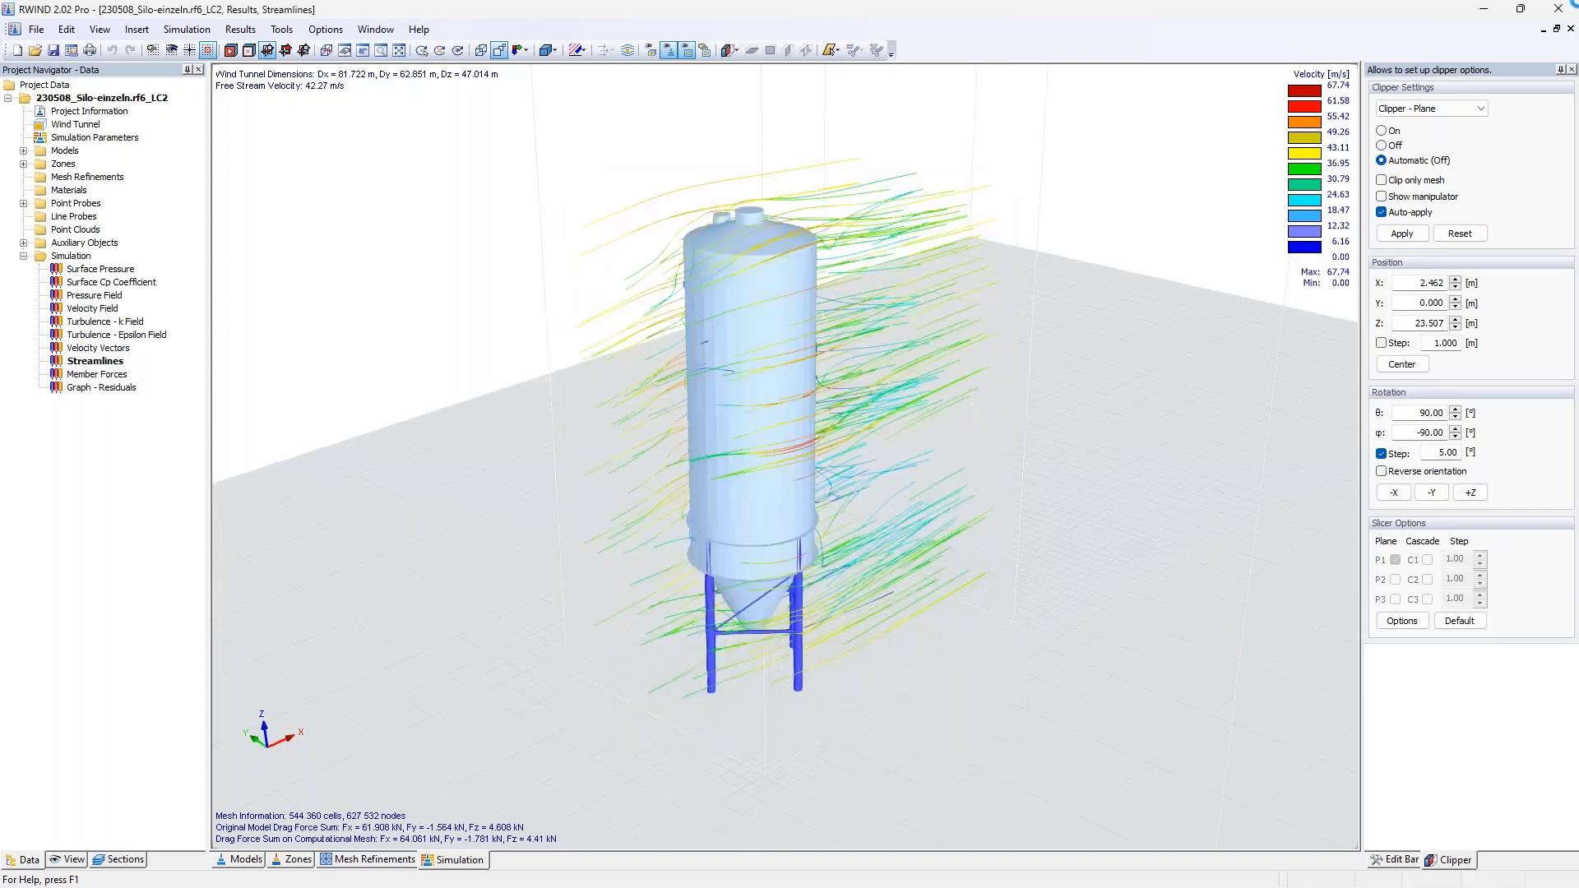
{"action": "left_click", "coordinate": [1558, 8]}
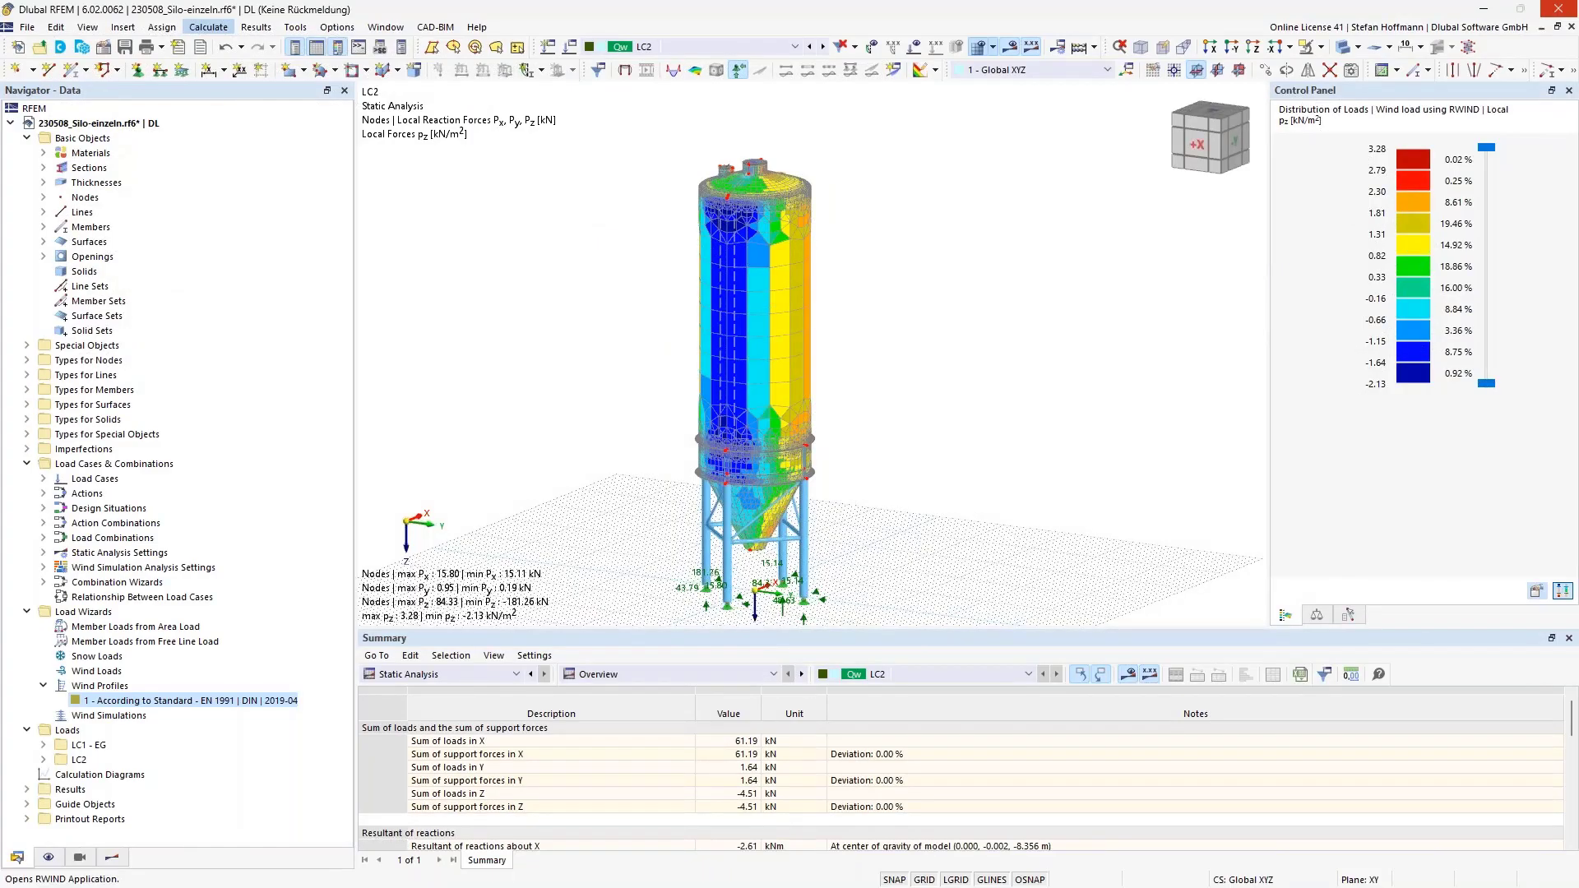